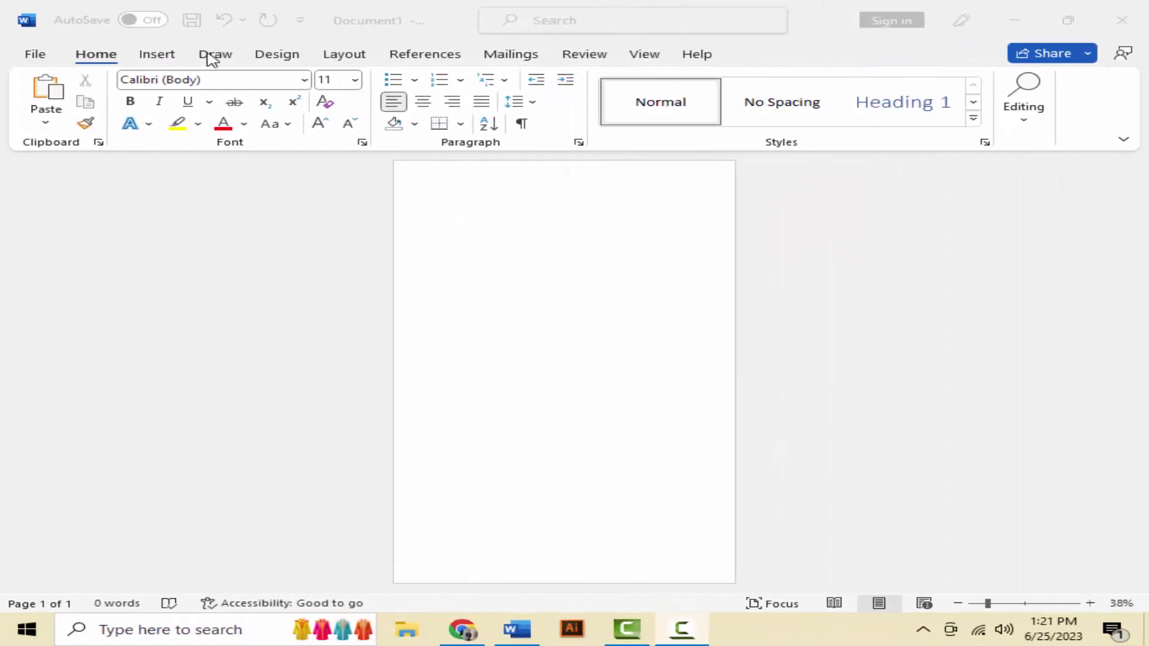
Draw a rounded rectangle and move it into the page's top-left corner.
click(159, 57)
click(272, 80)
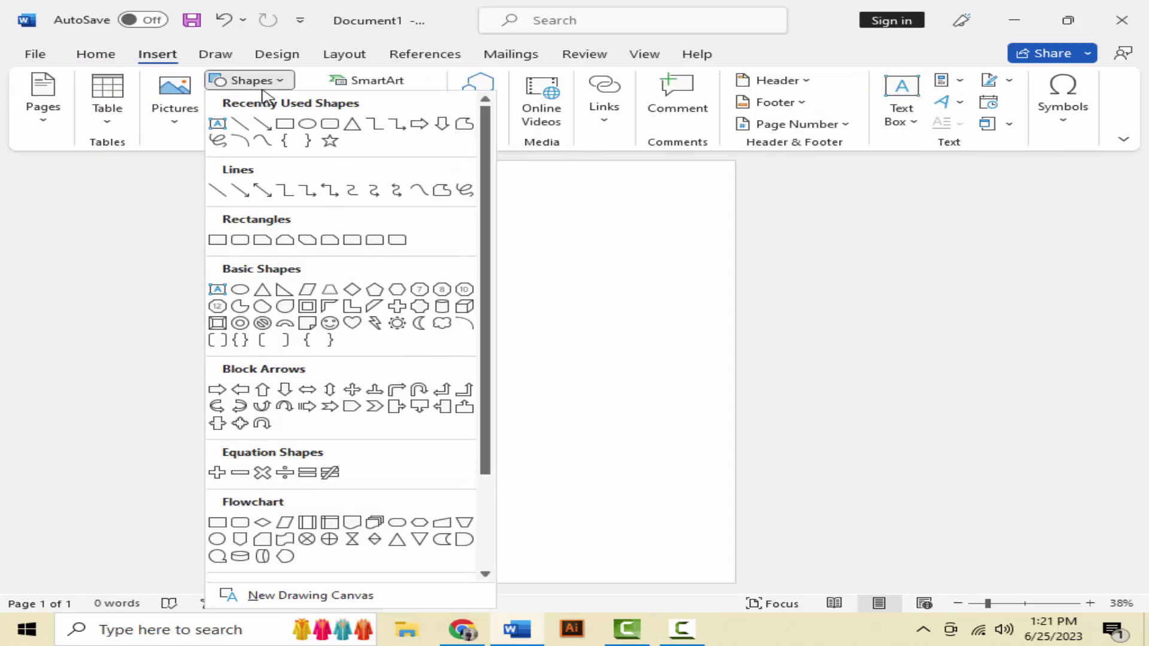
click(329, 124)
drag(403, 174, 518, 238)
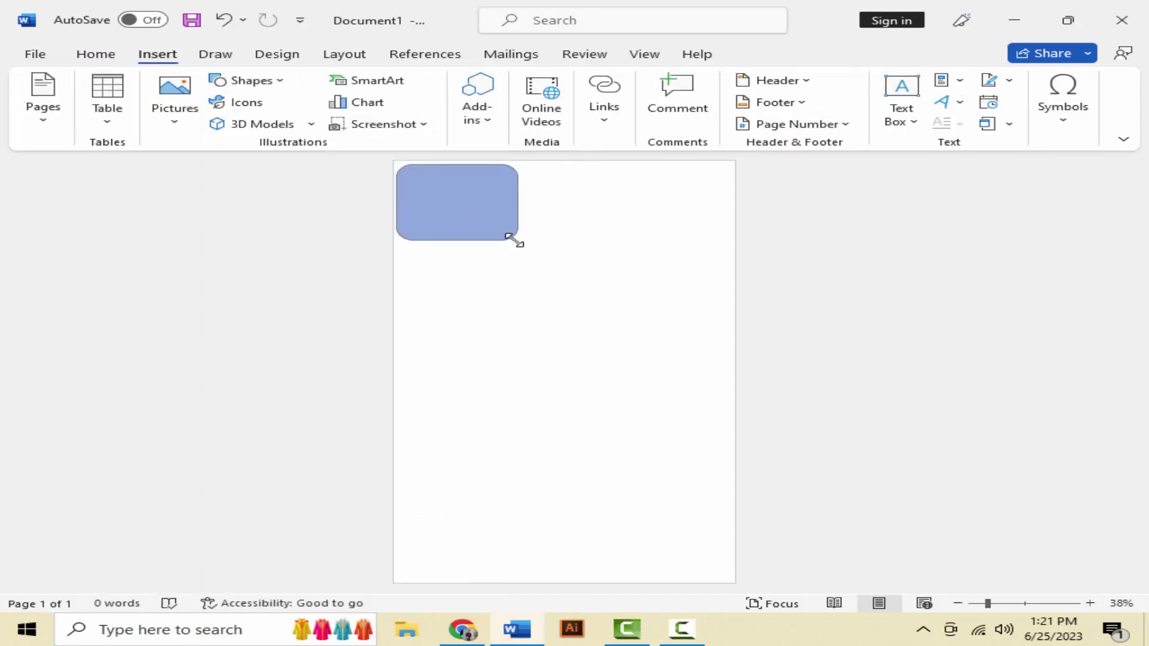
mouse_move(439, 221)
mouse_down()
mouse_move(400, 195)
mouse_move(518, 259)
mouse_up()
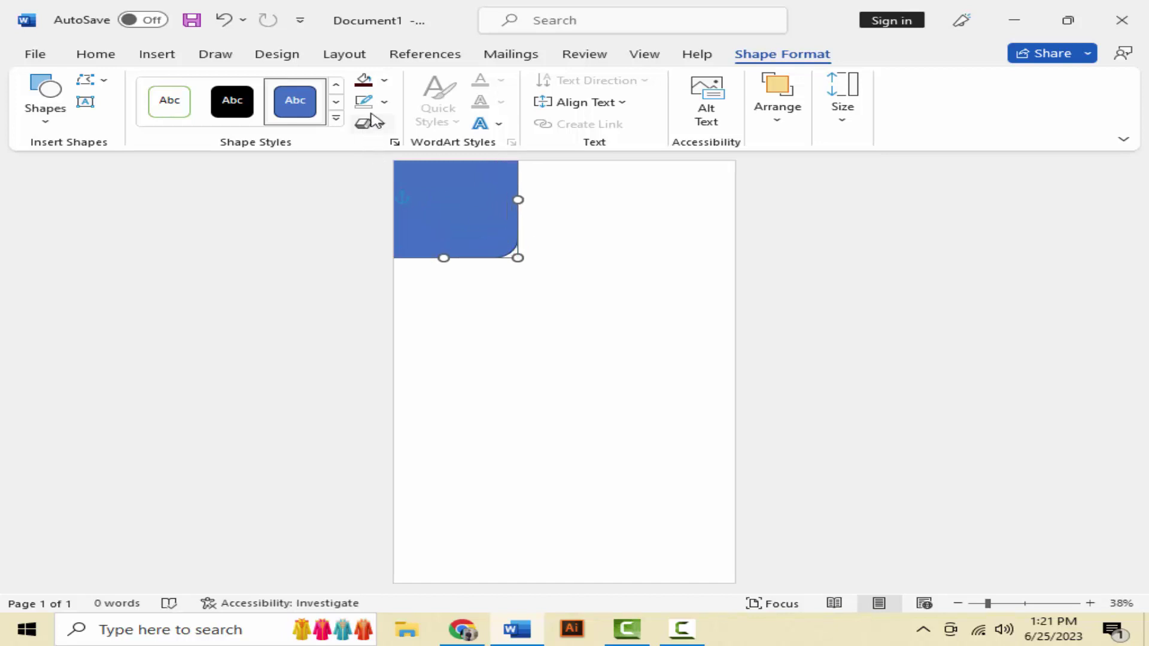
Fill the rounded rectangle with custom colour #480404 and make it shorter.
click(364, 80)
click(384, 80)
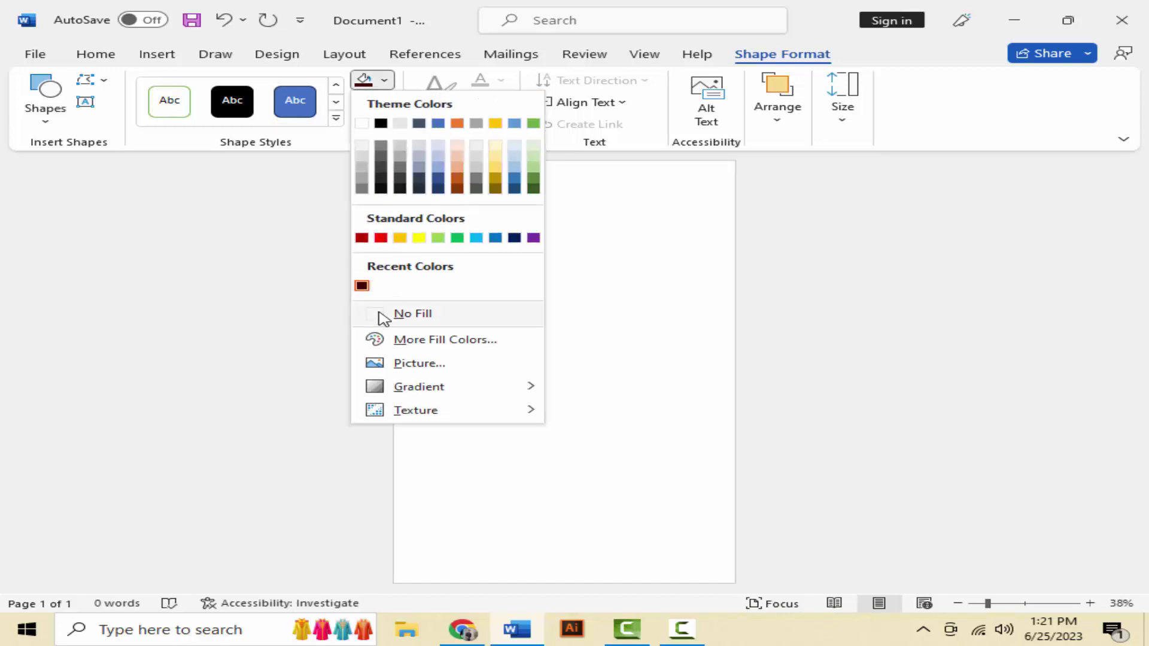
click(387, 340)
drag(553, 402, 500, 402)
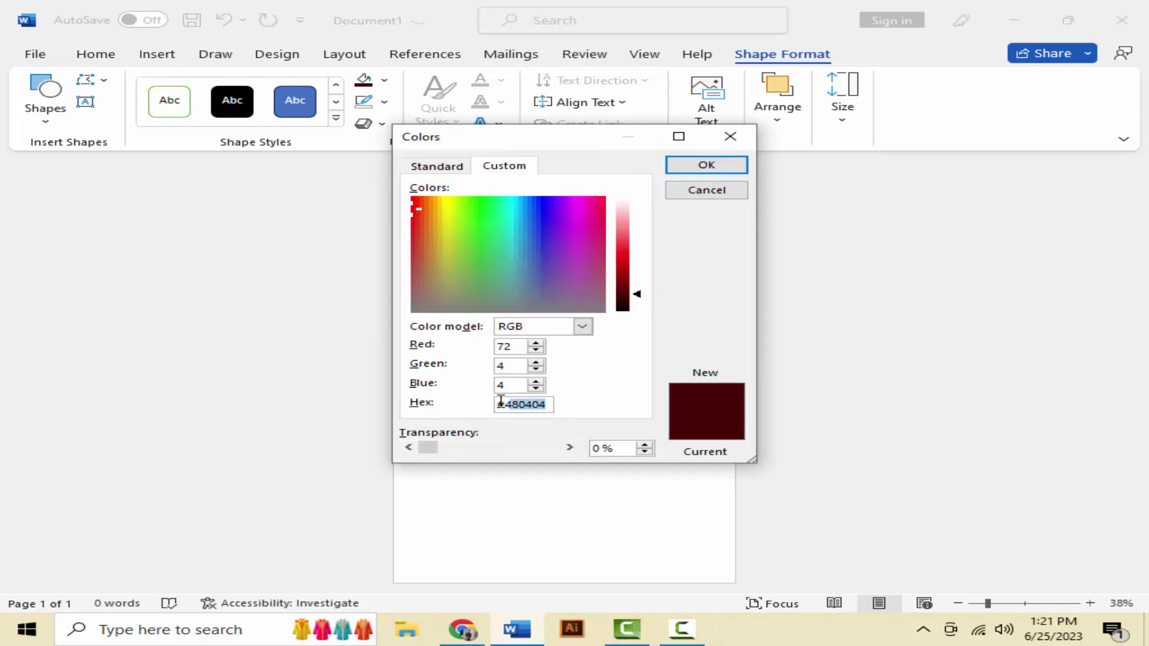
click(694, 167)
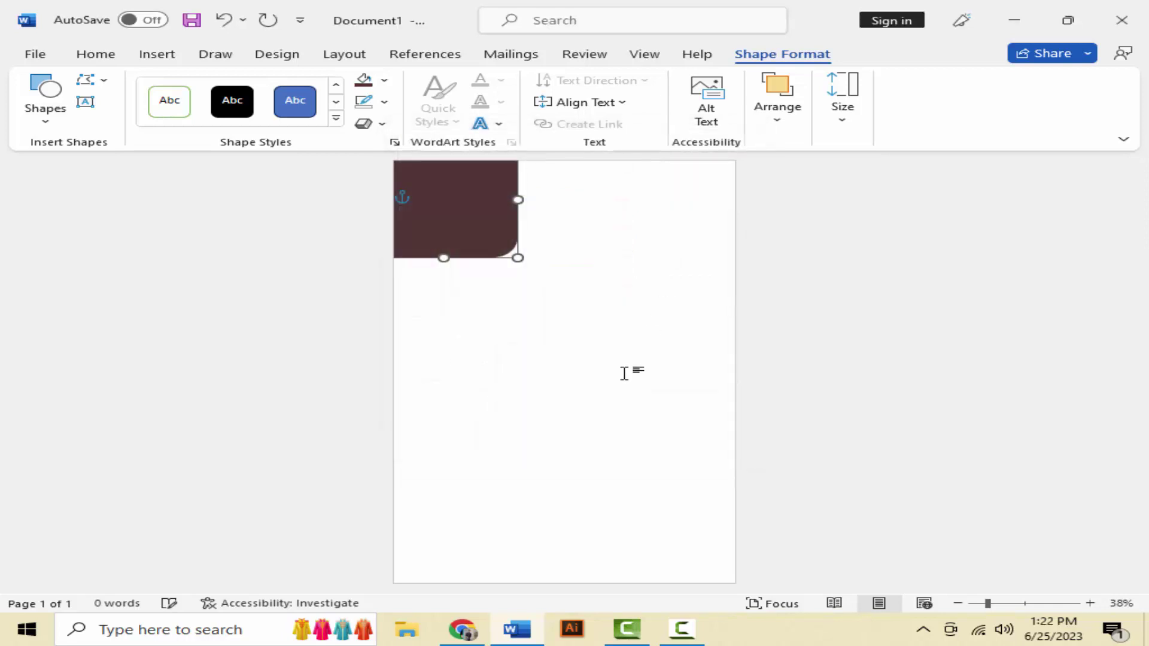
drag(518, 259, 518, 242)
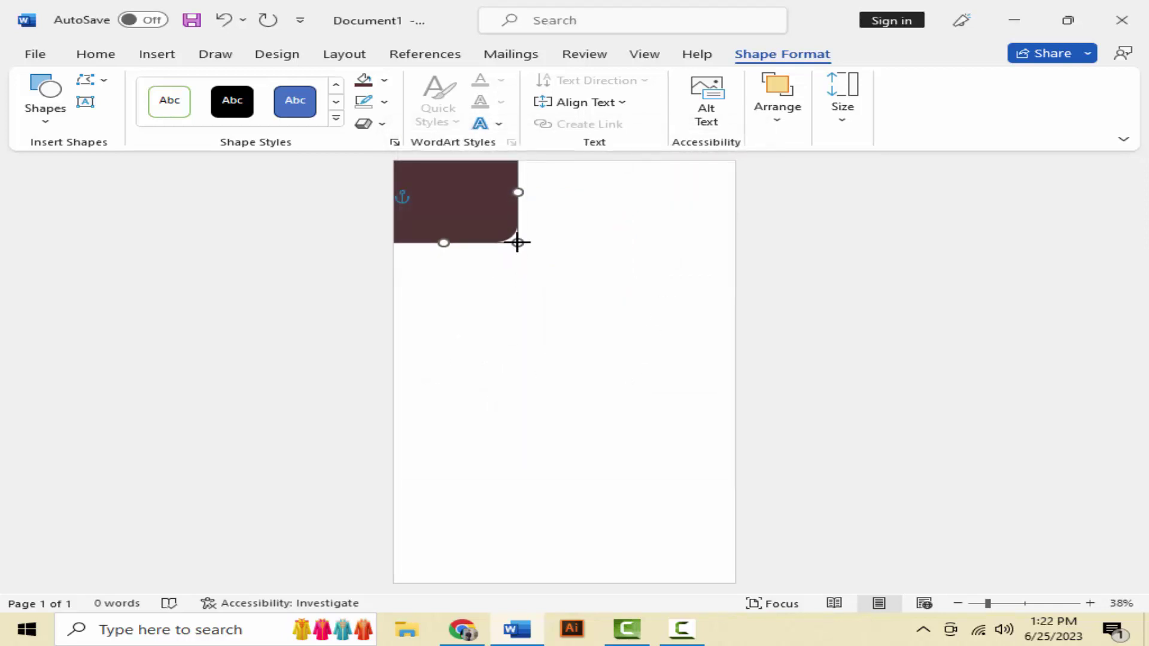
Add a tall maroon rectangle bar flush against the page's left edge.
click(156, 54)
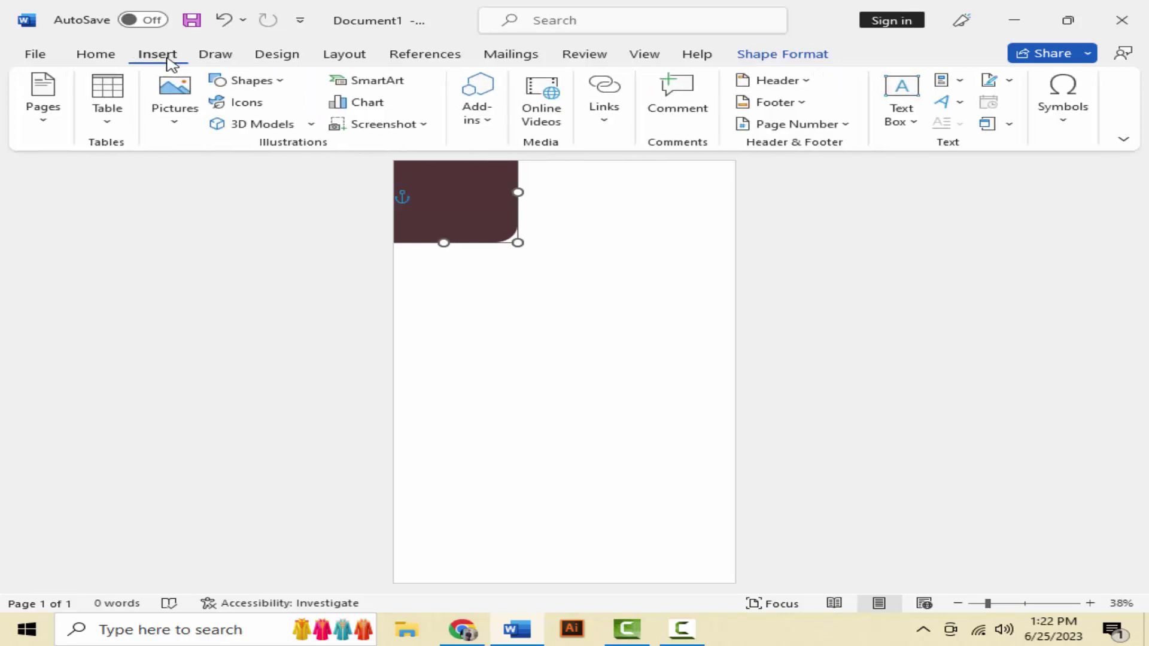
click(244, 80)
click(286, 126)
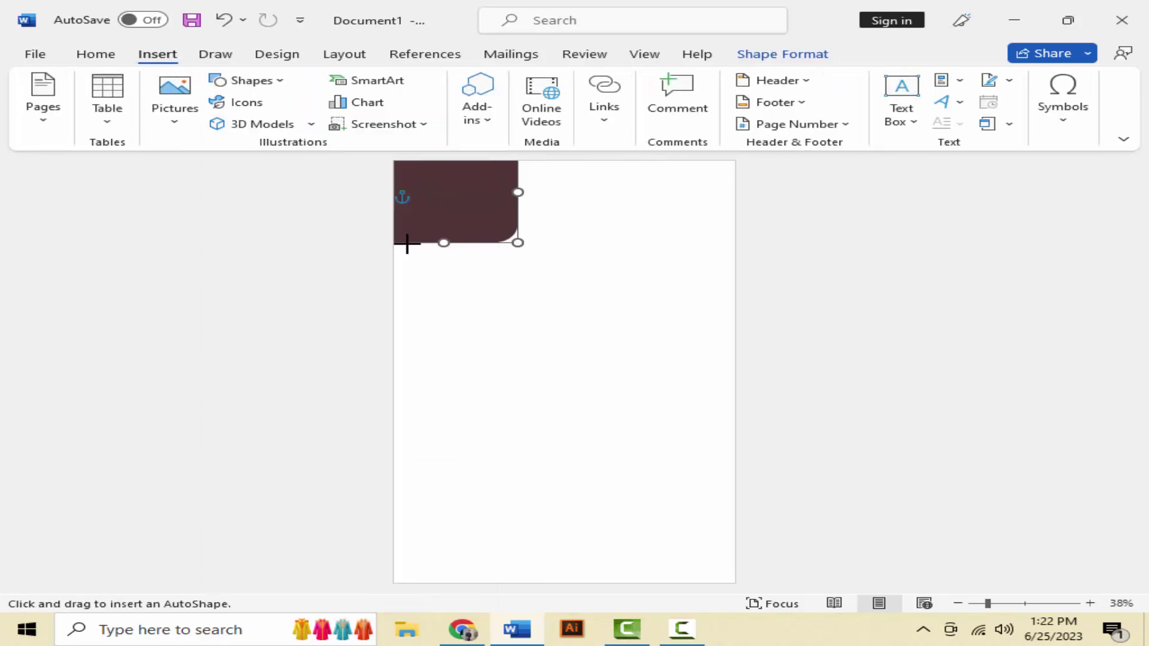
drag(407, 243, 441, 590)
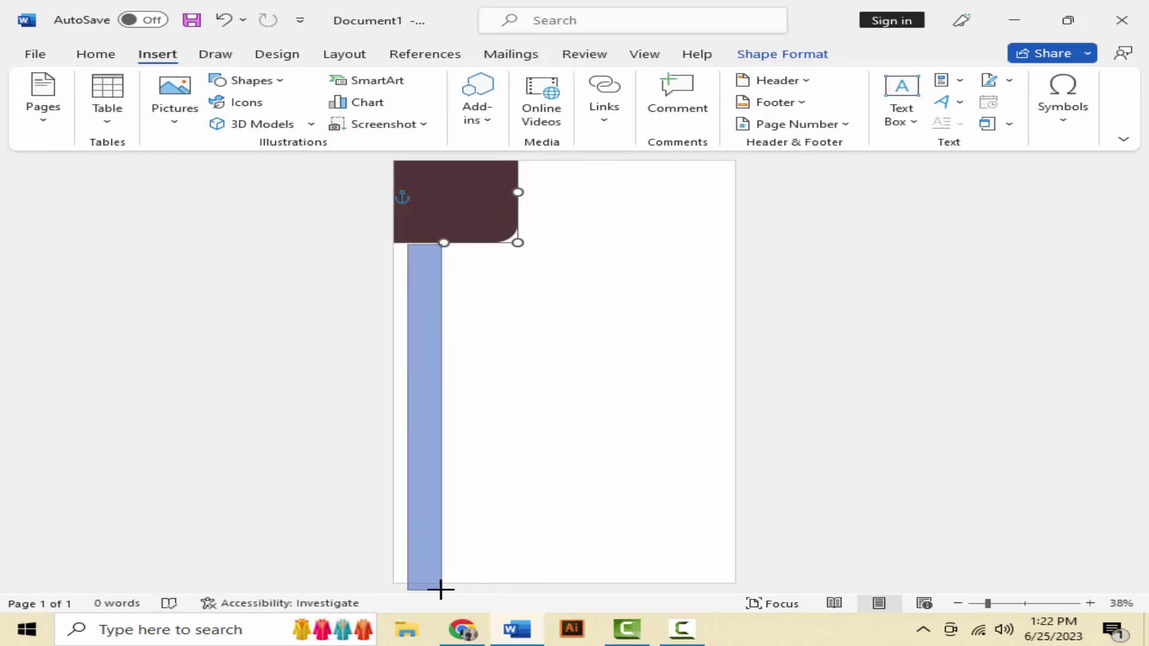
drag(417, 532, 408, 524)
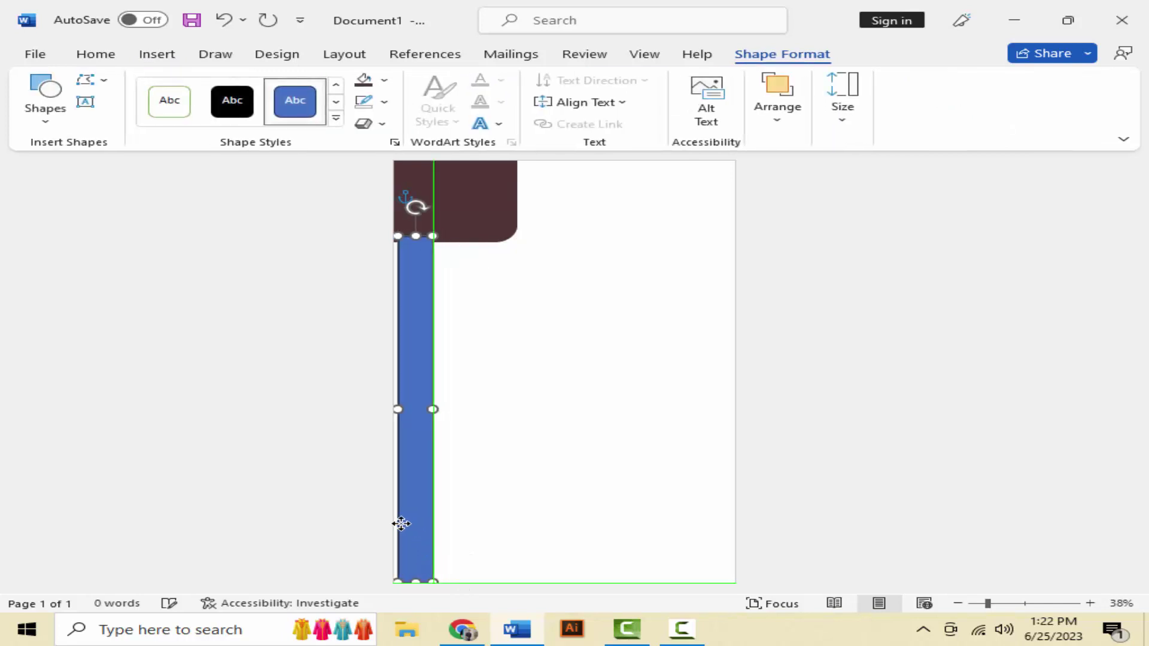
drag(394, 523, 393, 524)
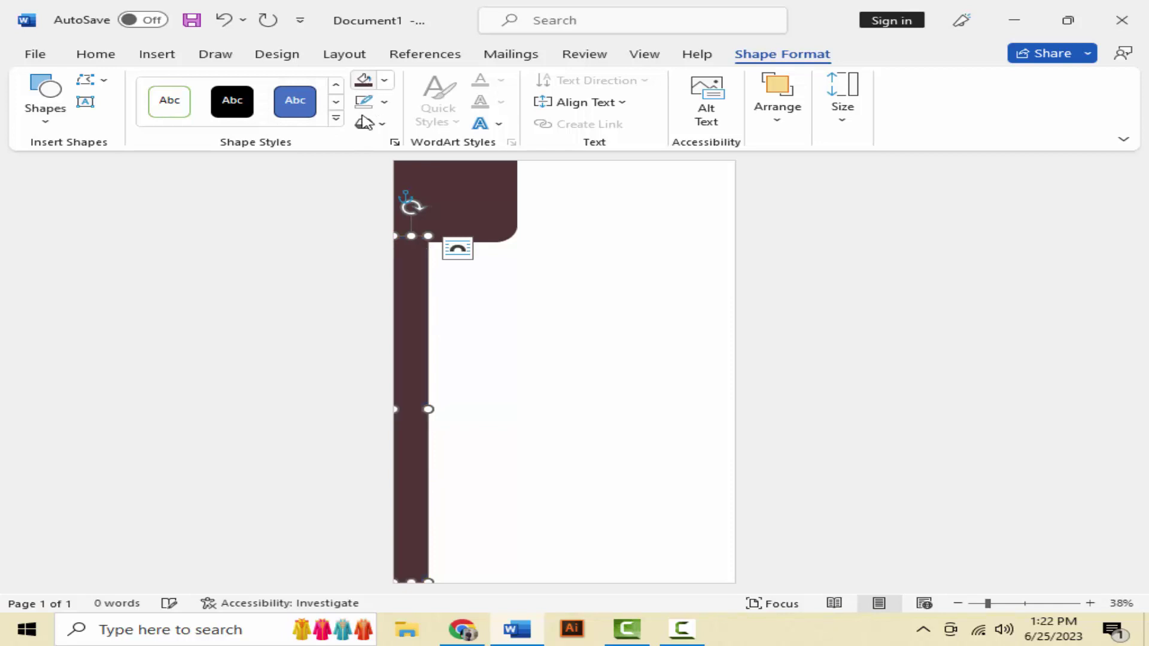
click(363, 80)
click(655, 381)
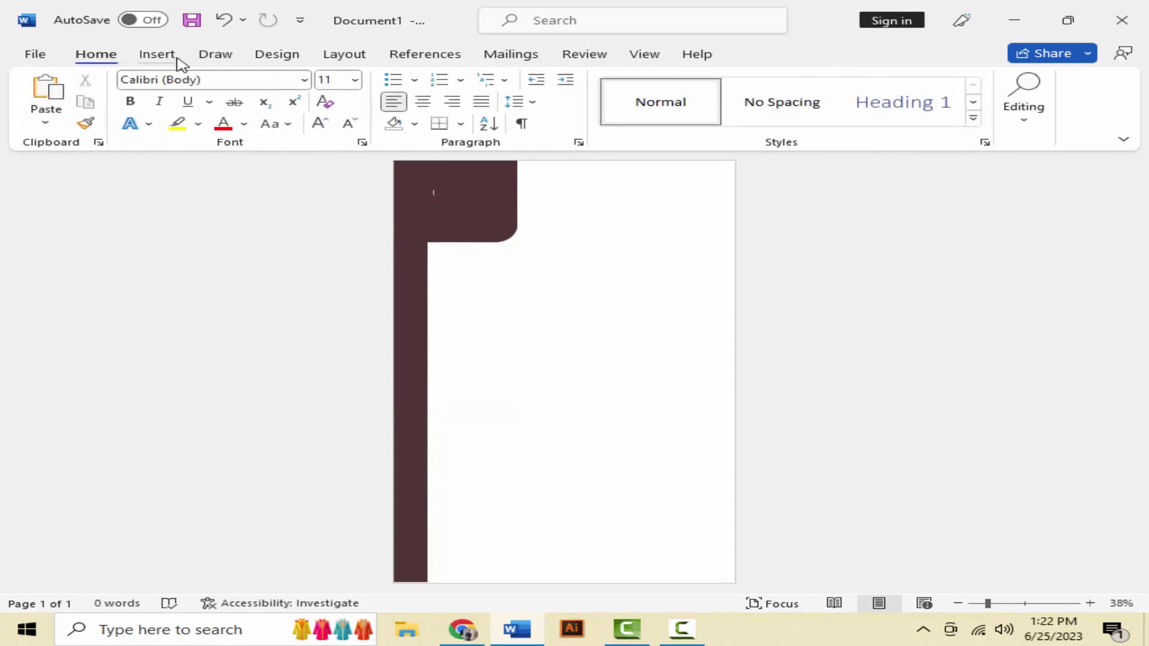
Add a thin maroon rectangle bar across the top of the page.
click(156, 54)
click(245, 80)
click(280, 123)
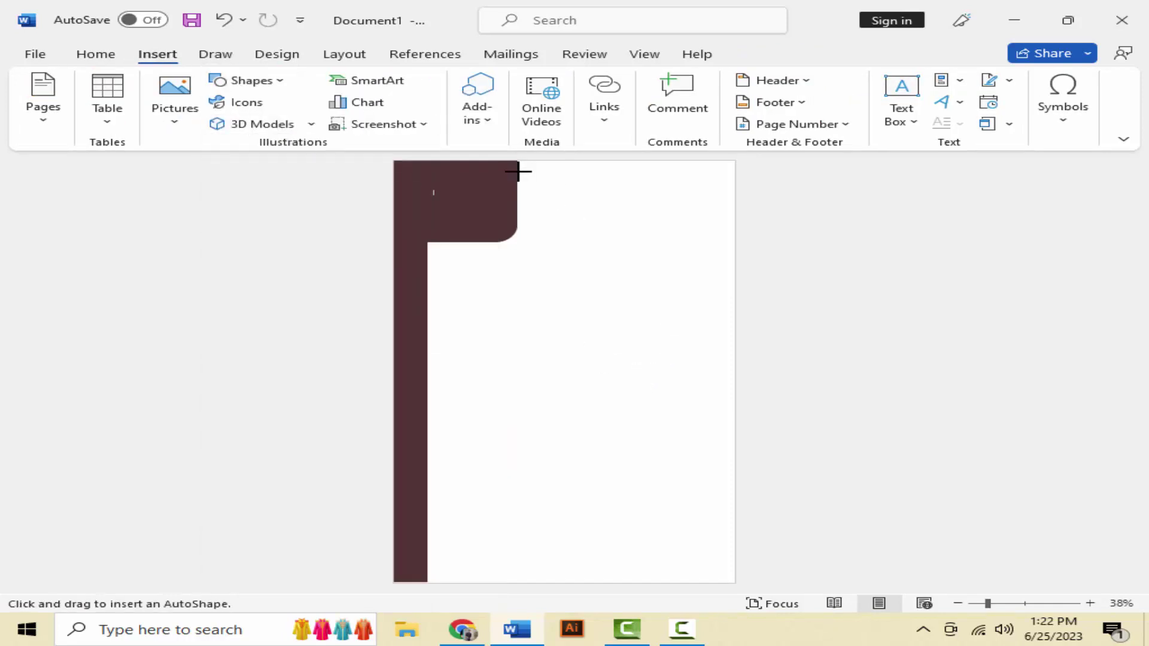
drag(510, 161, 736, 177)
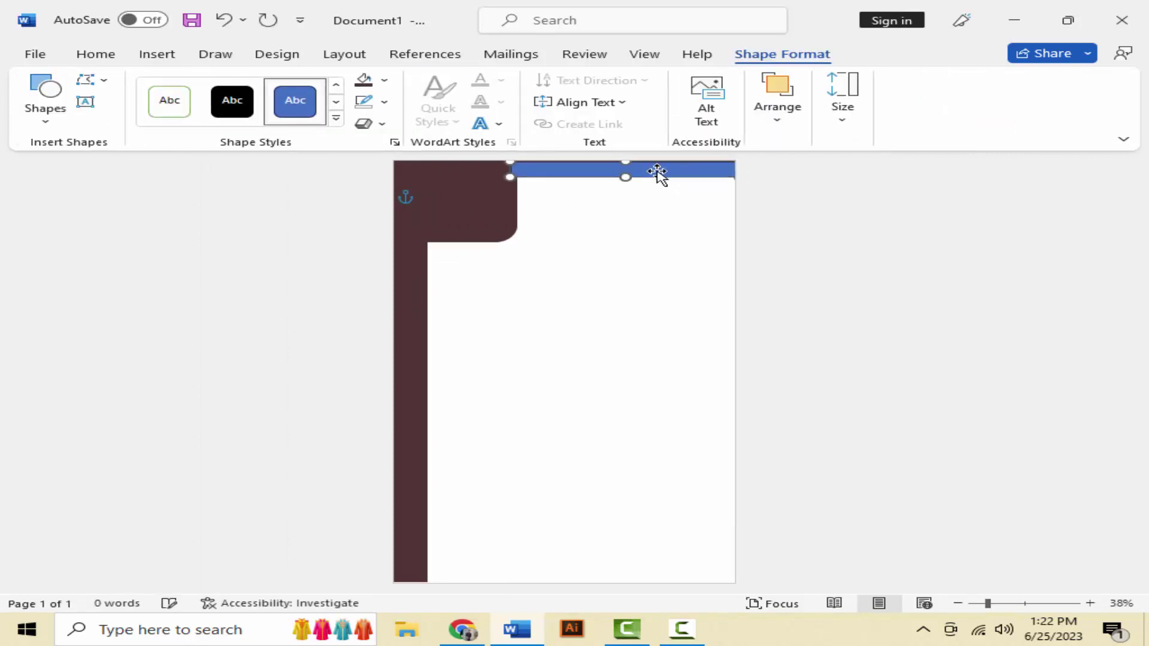
click(363, 80)
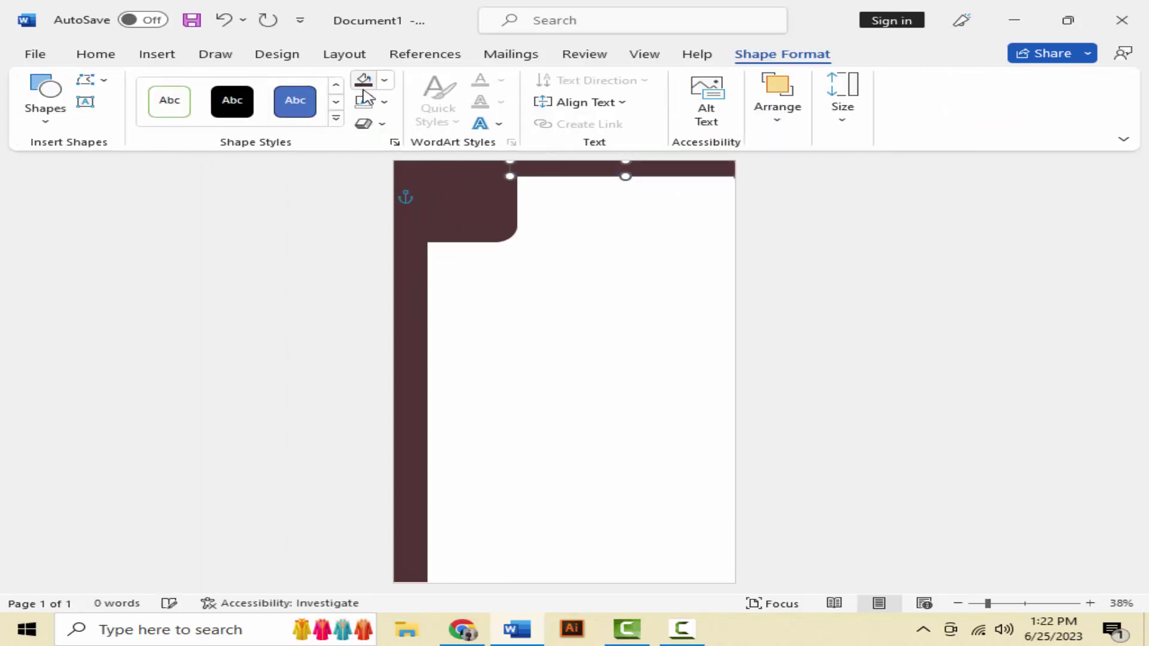
click(733, 287)
Make the left maroon bar narrower.
click(150, 55)
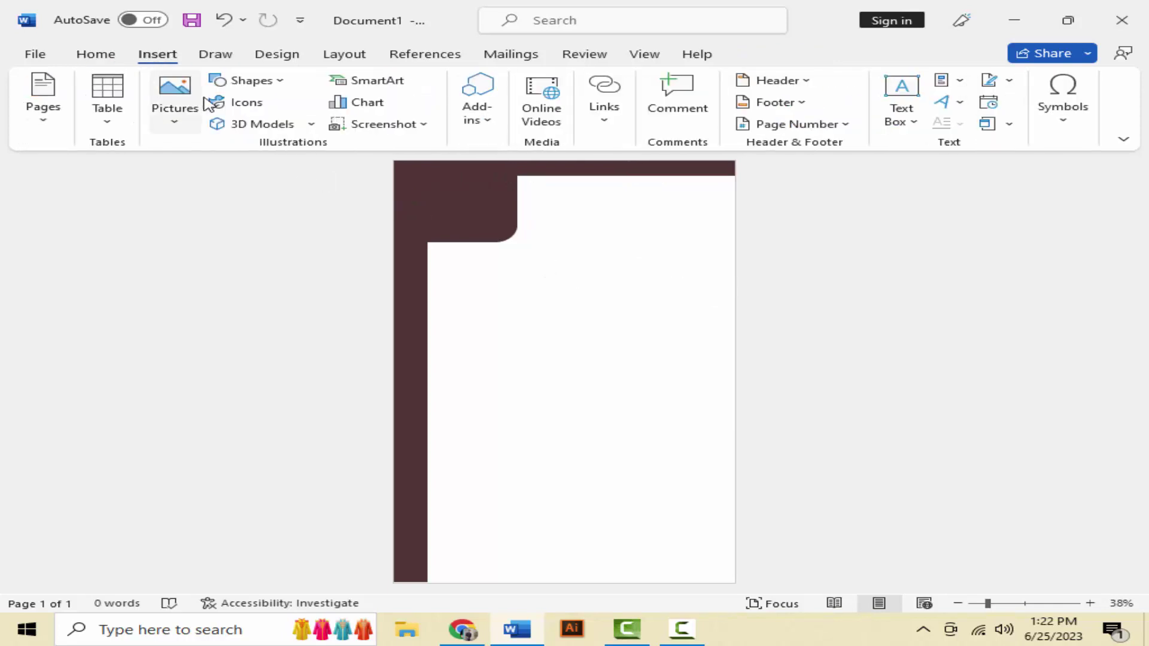
click(402, 389)
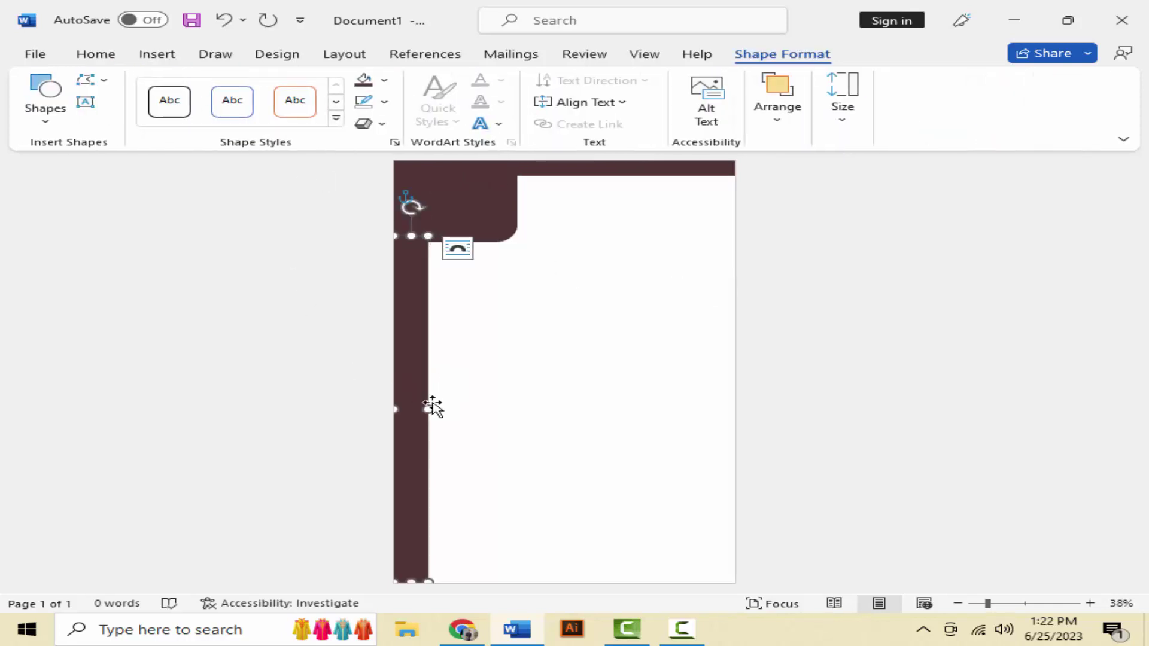
drag(425, 408, 417, 409)
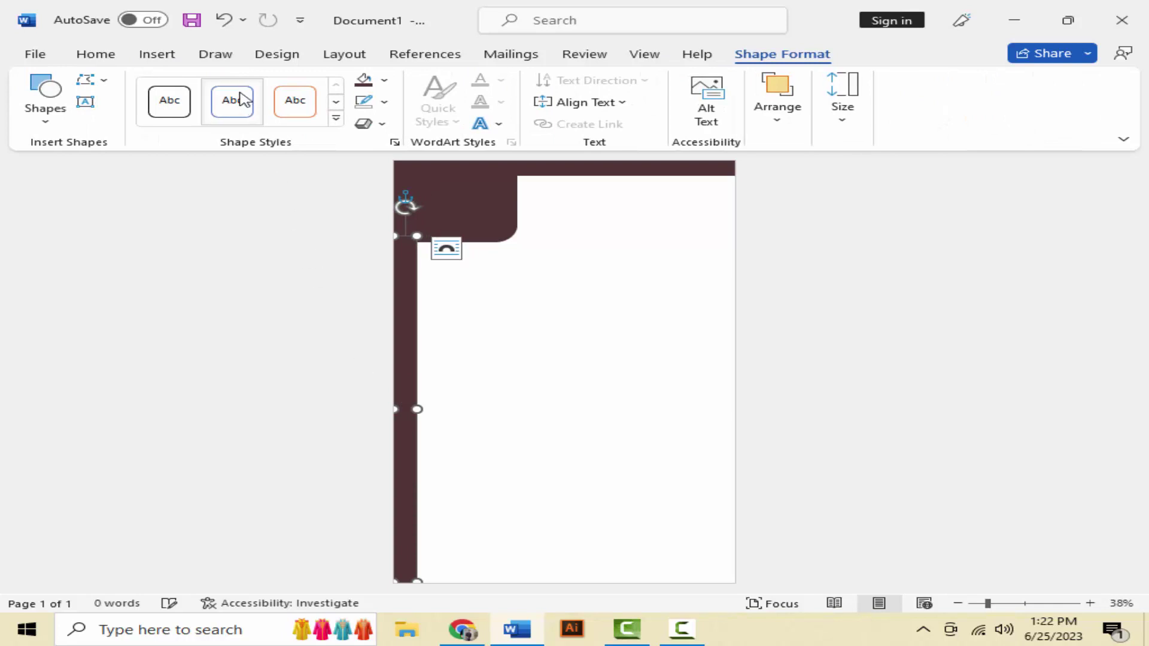
Draw an oval circle near the page's top-left corner.
click(169, 58)
click(240, 81)
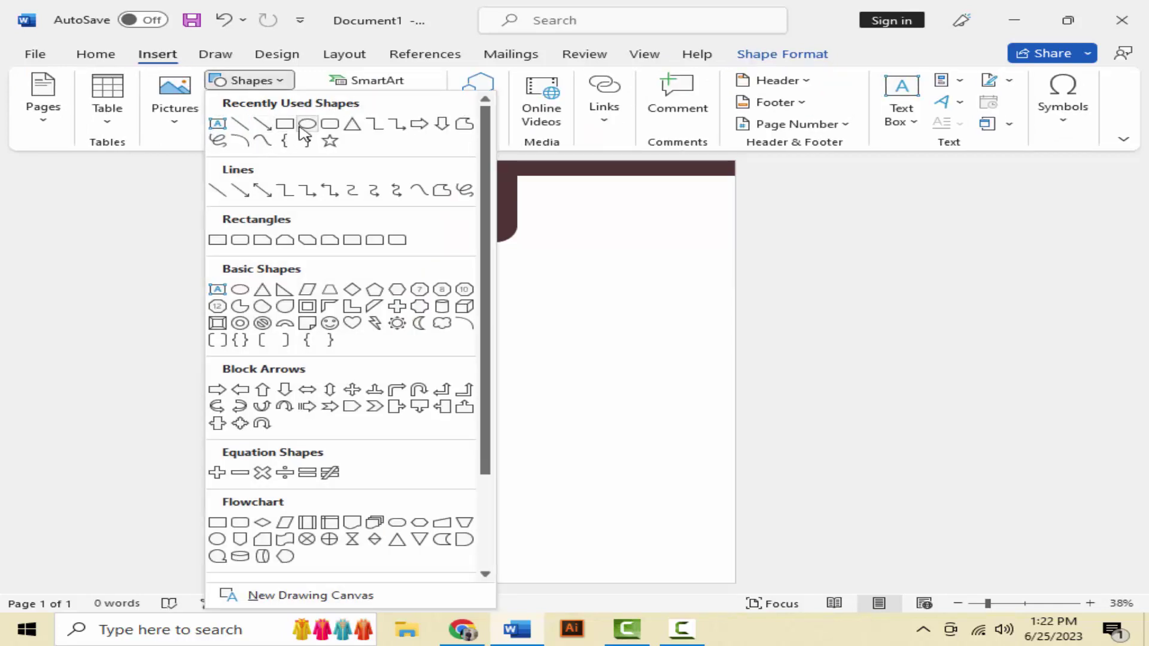
click(264, 143)
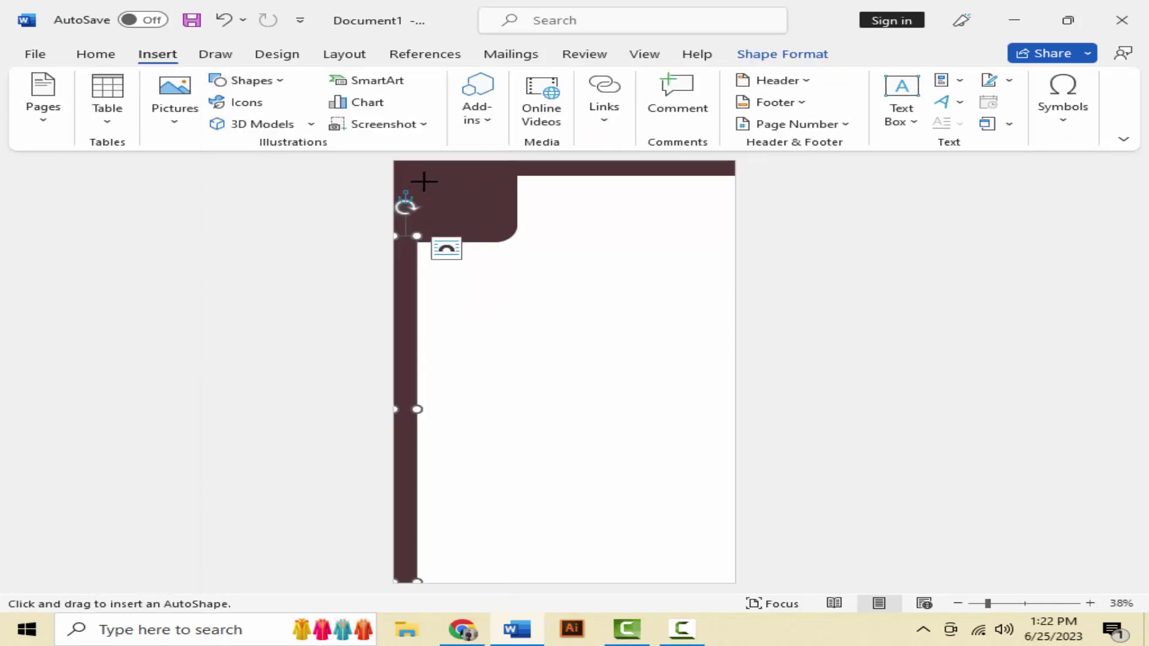
drag(415, 186, 526, 269)
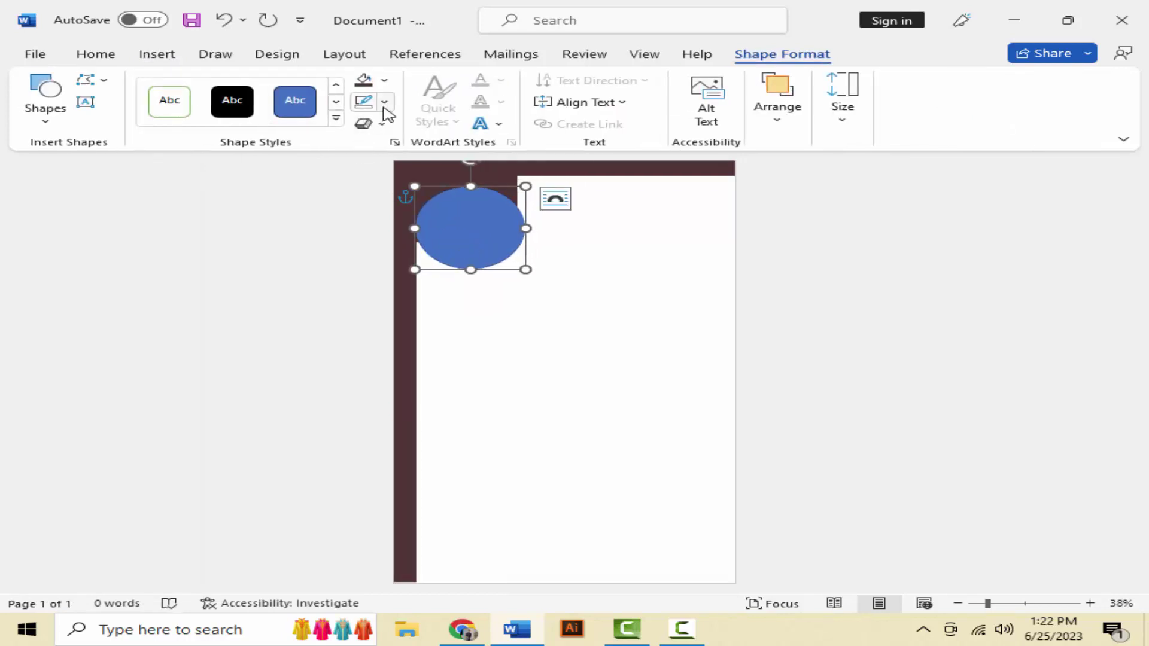
Fill the circle maroon with a thick dark orange outline and nudge it slightly left.
click(367, 100)
click(384, 102)
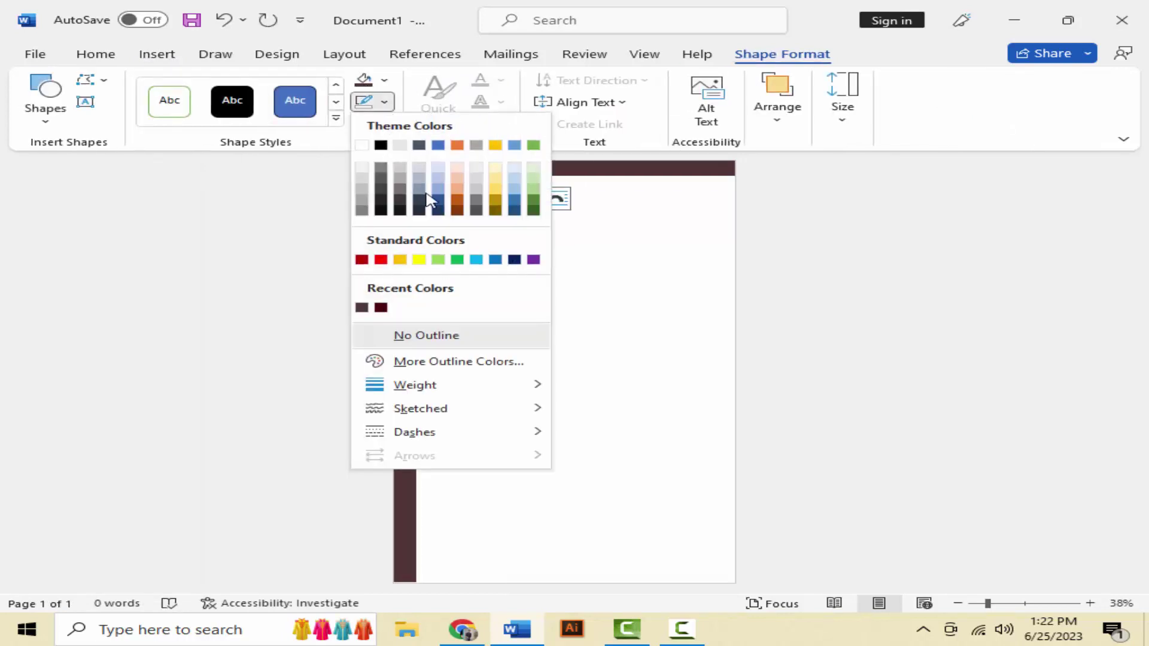
click(456, 210)
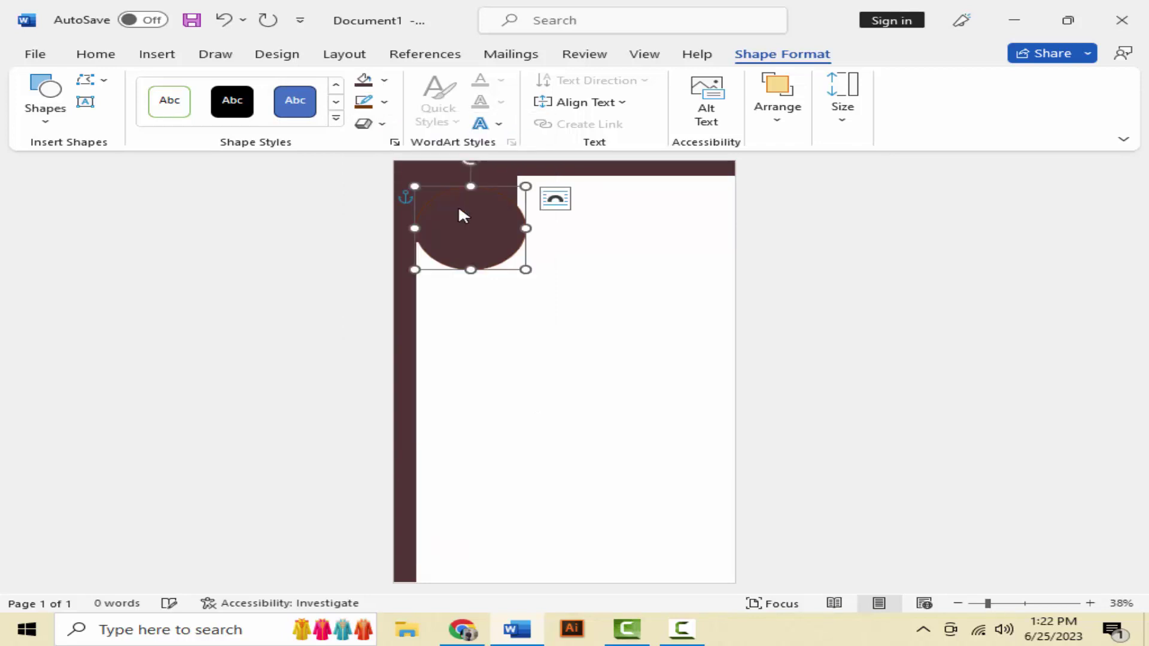
click(384, 102)
mouse_move(414, 384)
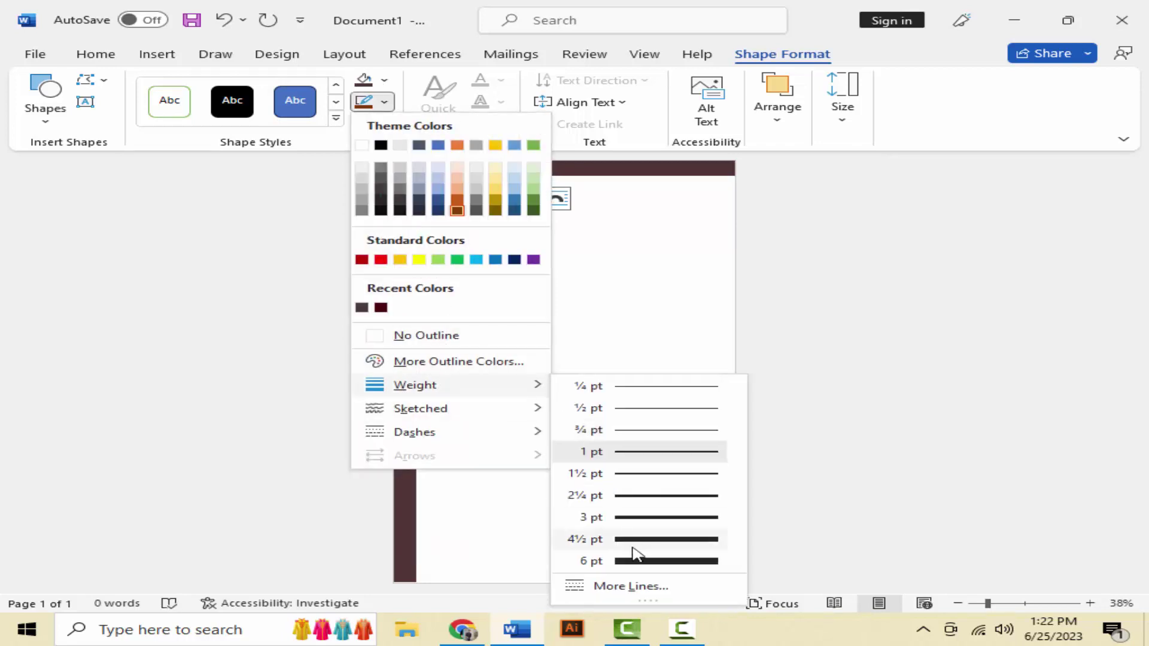
click(631, 559)
click(825, 314)
click(467, 254)
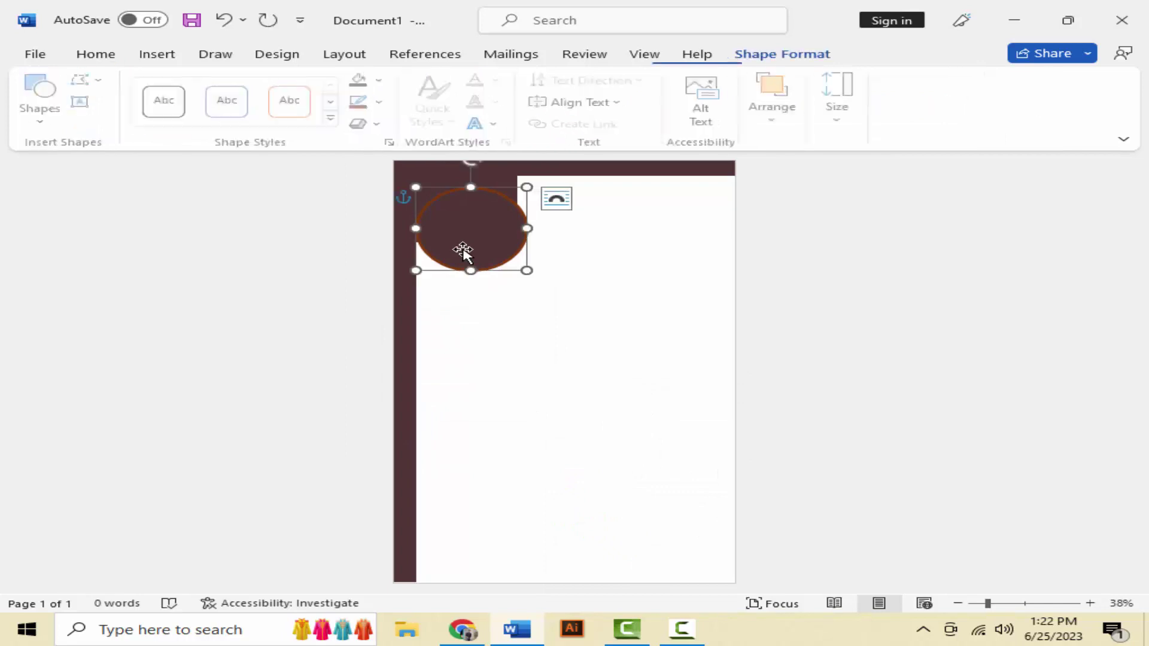
drag(463, 251, 460, 251)
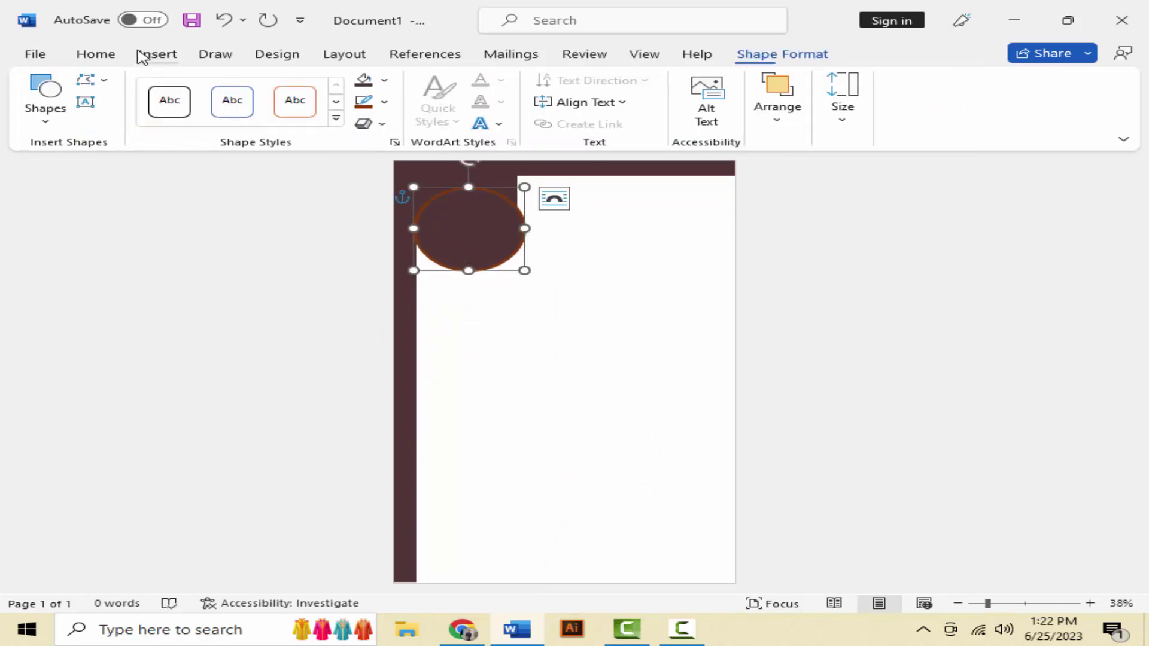
click(156, 54)
click(174, 98)
Insert the portrait photo from the PHOTO folder on drive D:.
click(238, 173)
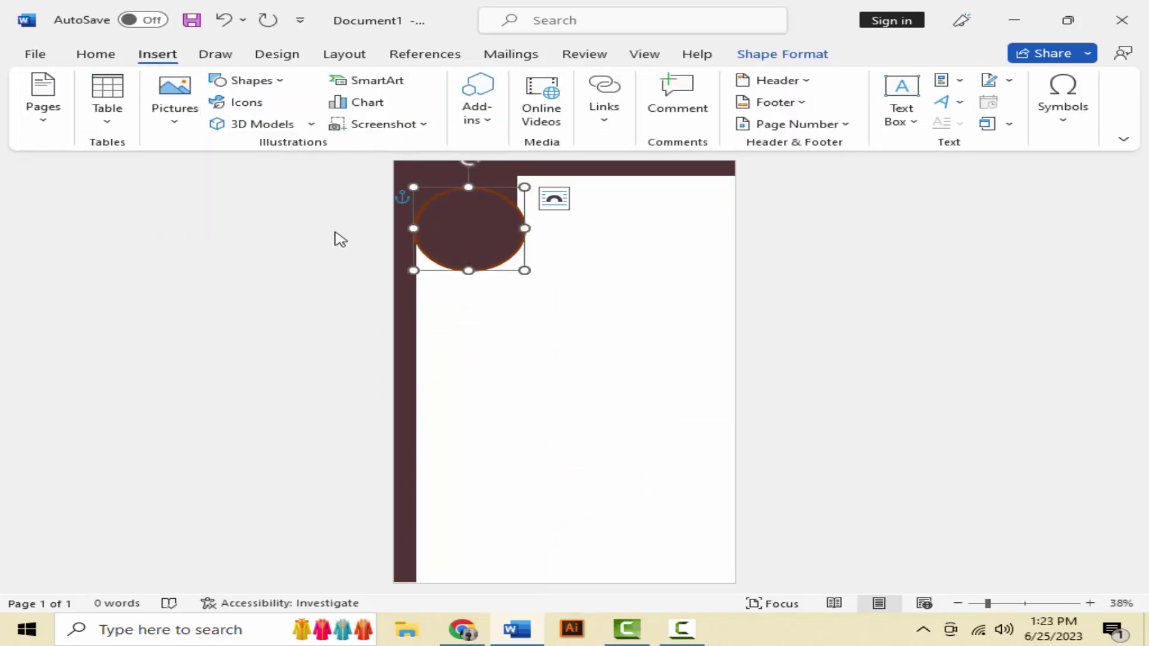
click(137, 286)
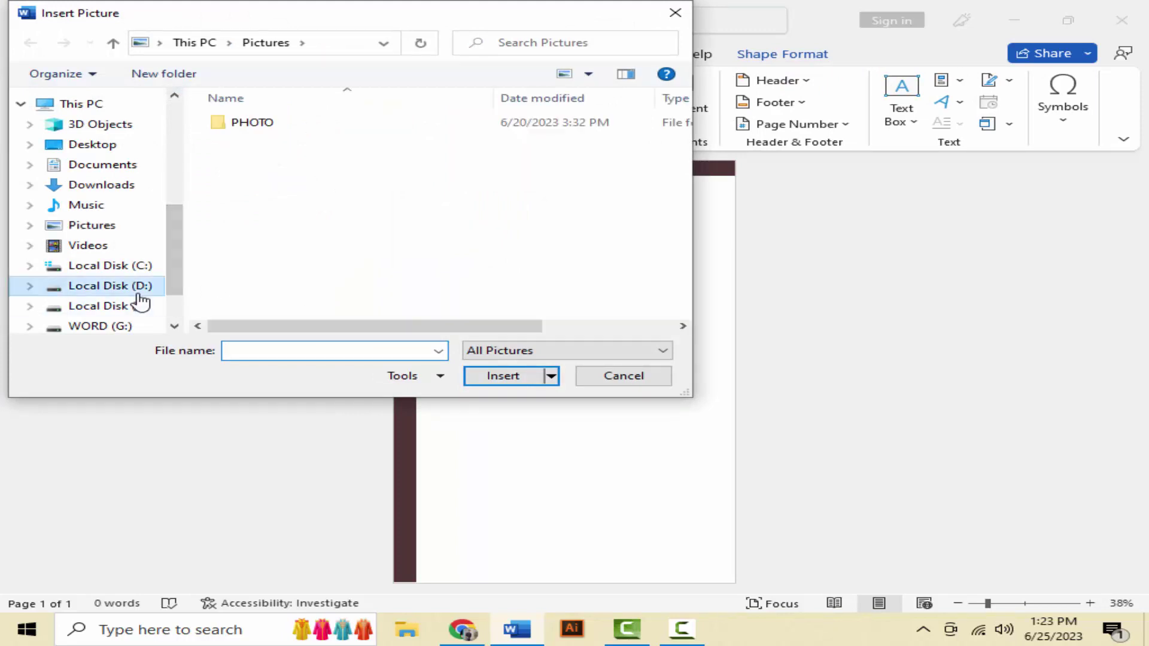
click(273, 126)
double_click(302, 127)
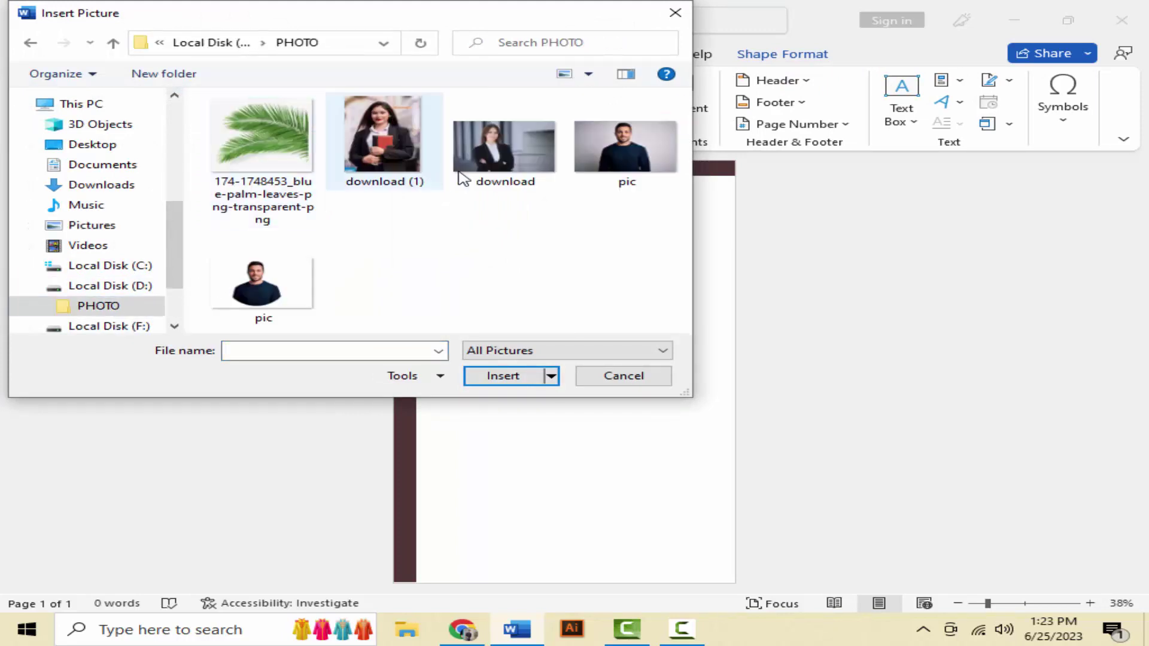
click(261, 281)
click(503, 377)
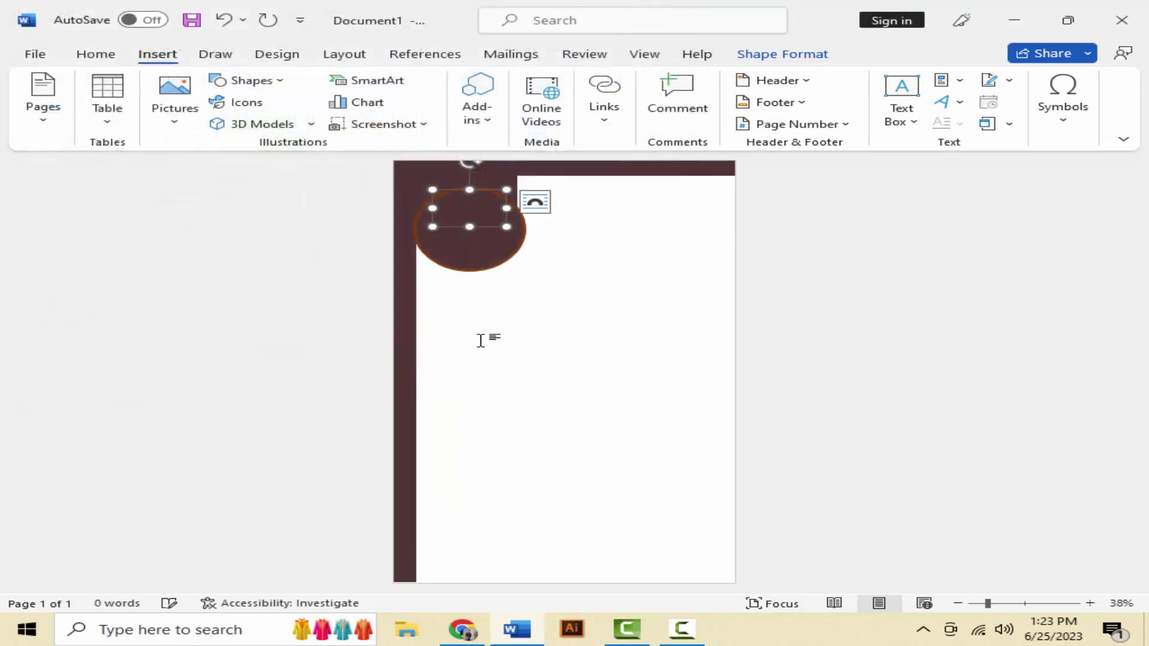
Set the photo In Front of Text, then enlarge and centre it inside the circle.
click(678, 103)
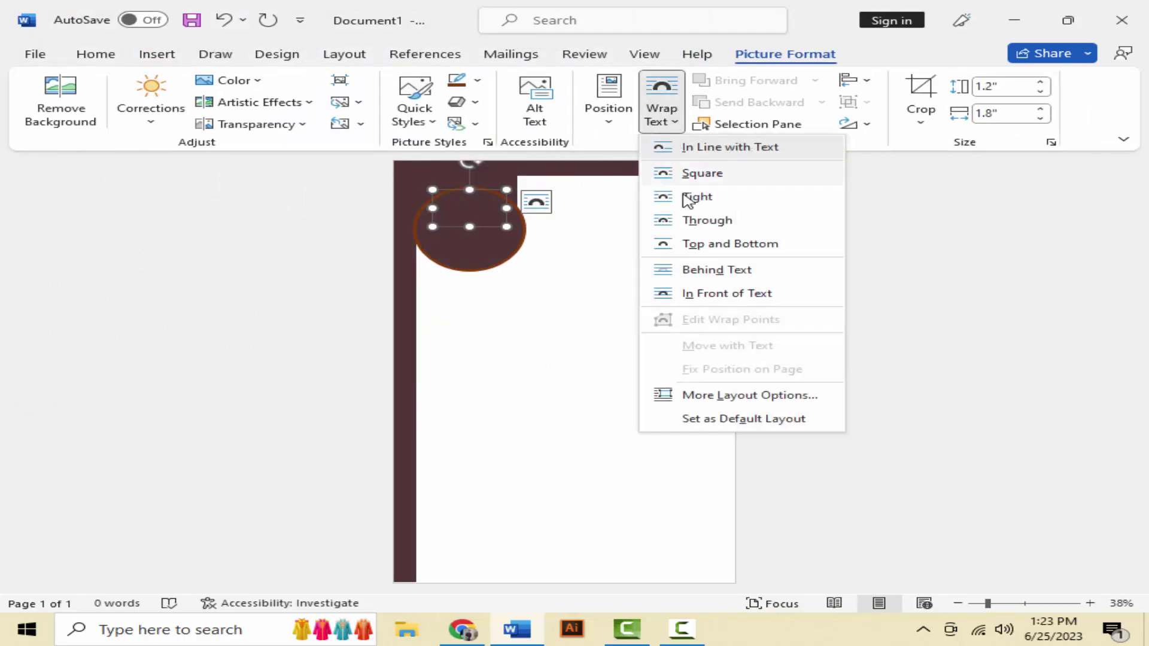
click(713, 292)
drag(508, 231, 584, 263)
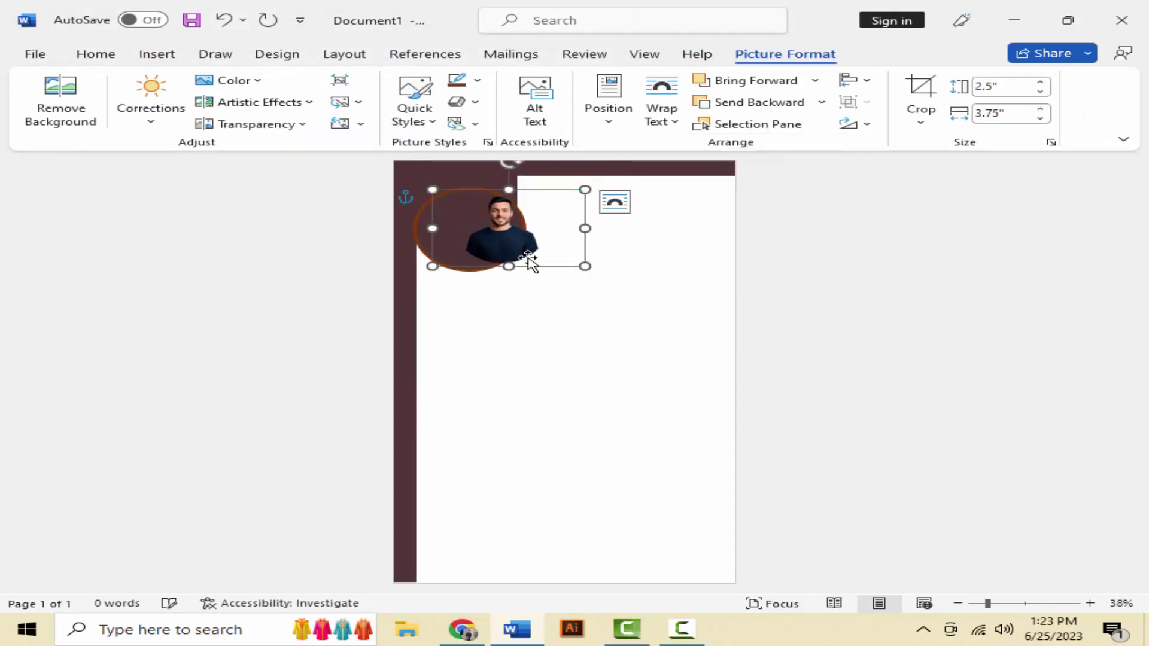
drag(509, 242, 479, 252)
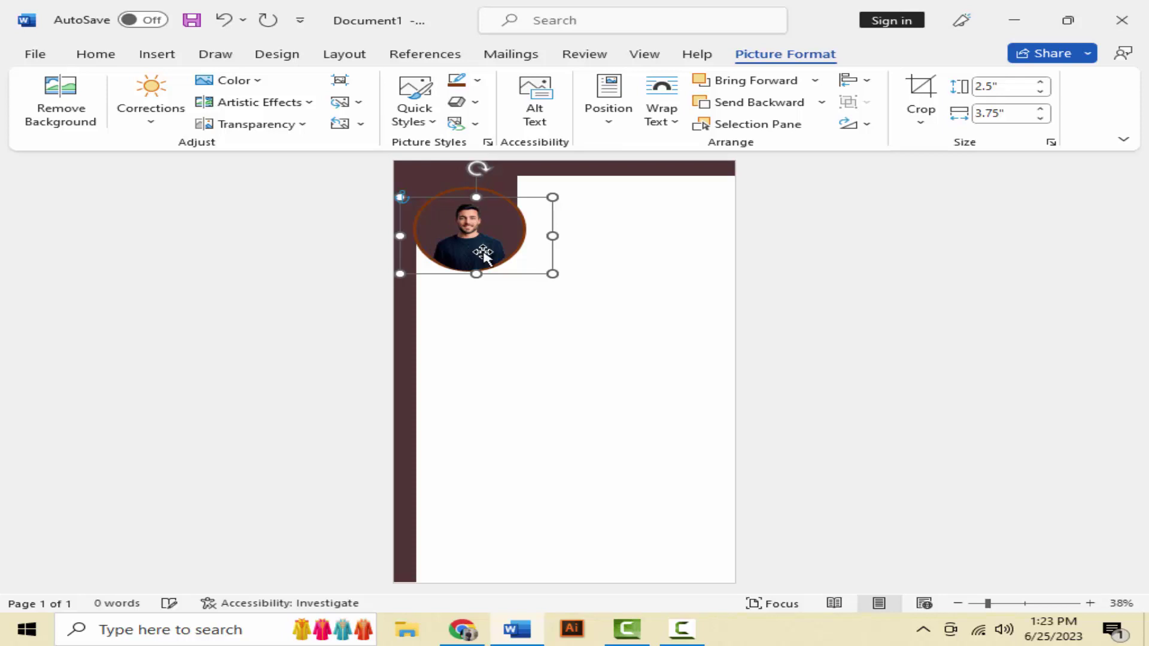
drag(551, 196, 567, 188)
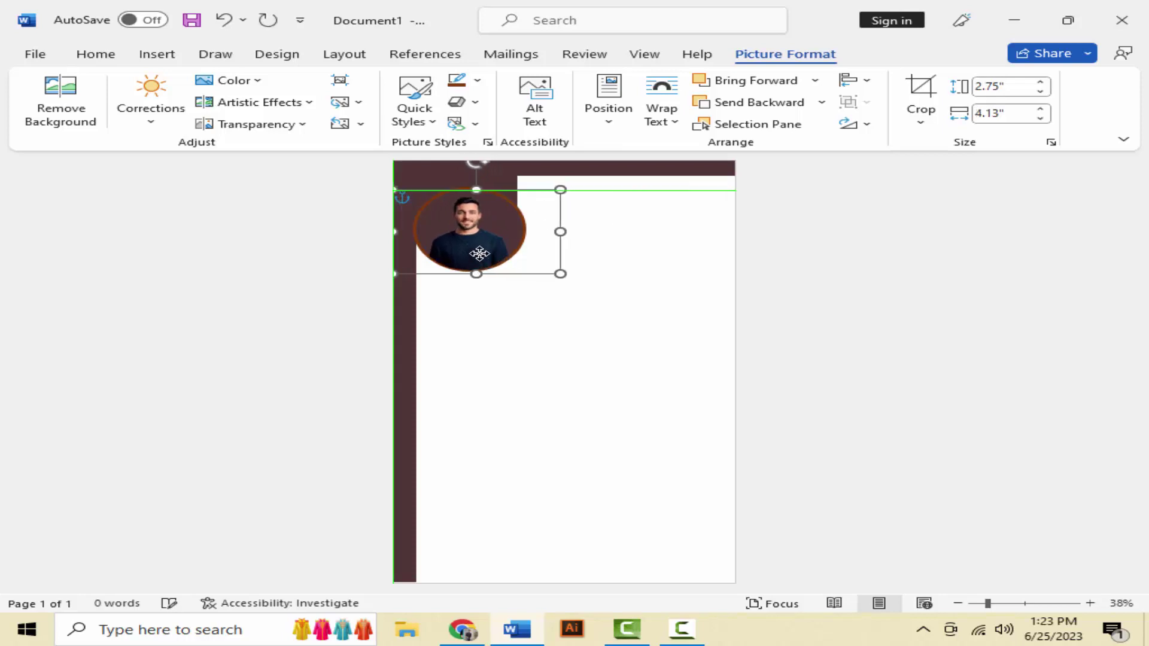
drag(487, 268, 492, 258)
click(627, 312)
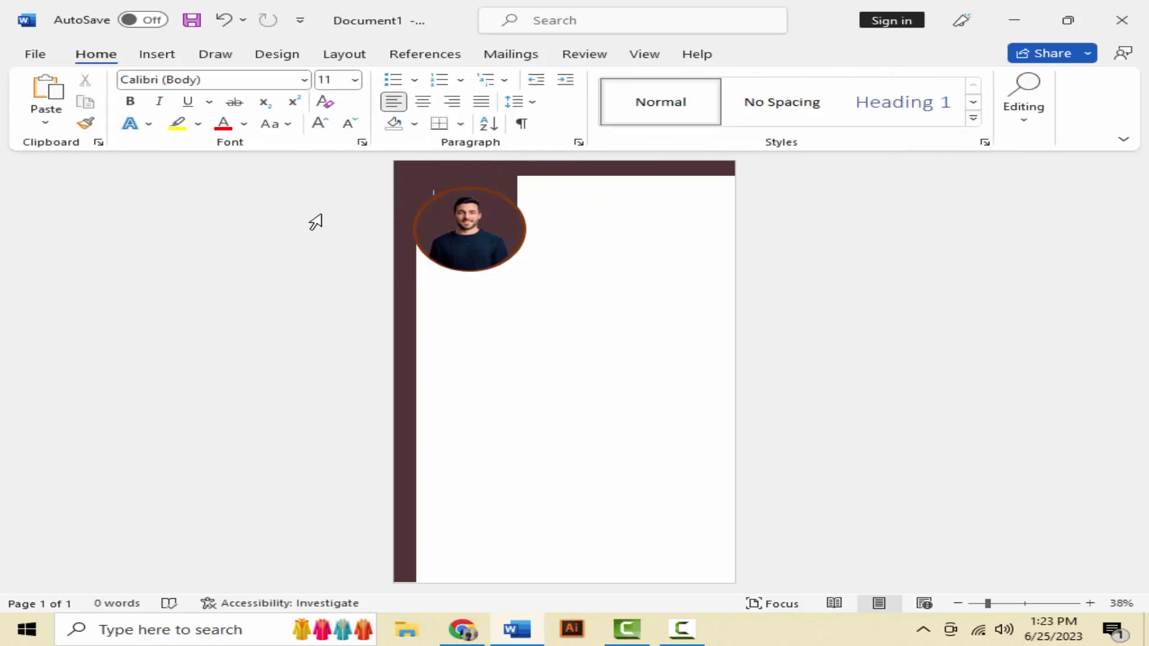
Draw a text box right of the photo and narrow the left sidebar slightly.
click(156, 55)
click(248, 81)
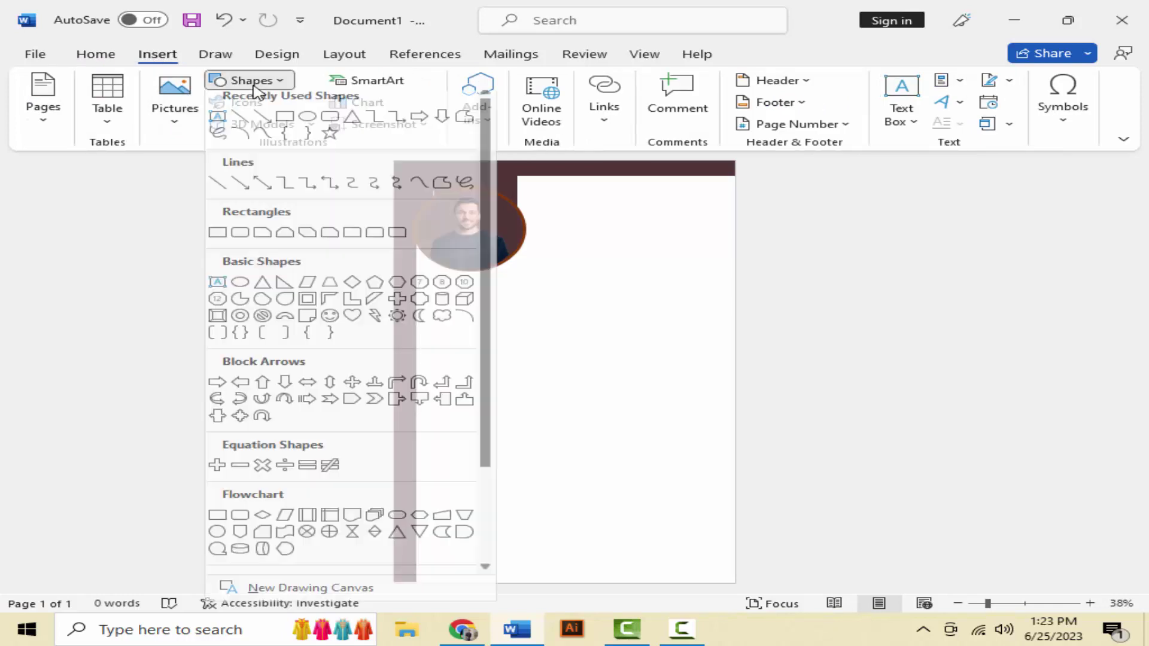
click(217, 124)
drag(560, 259, 665, 338)
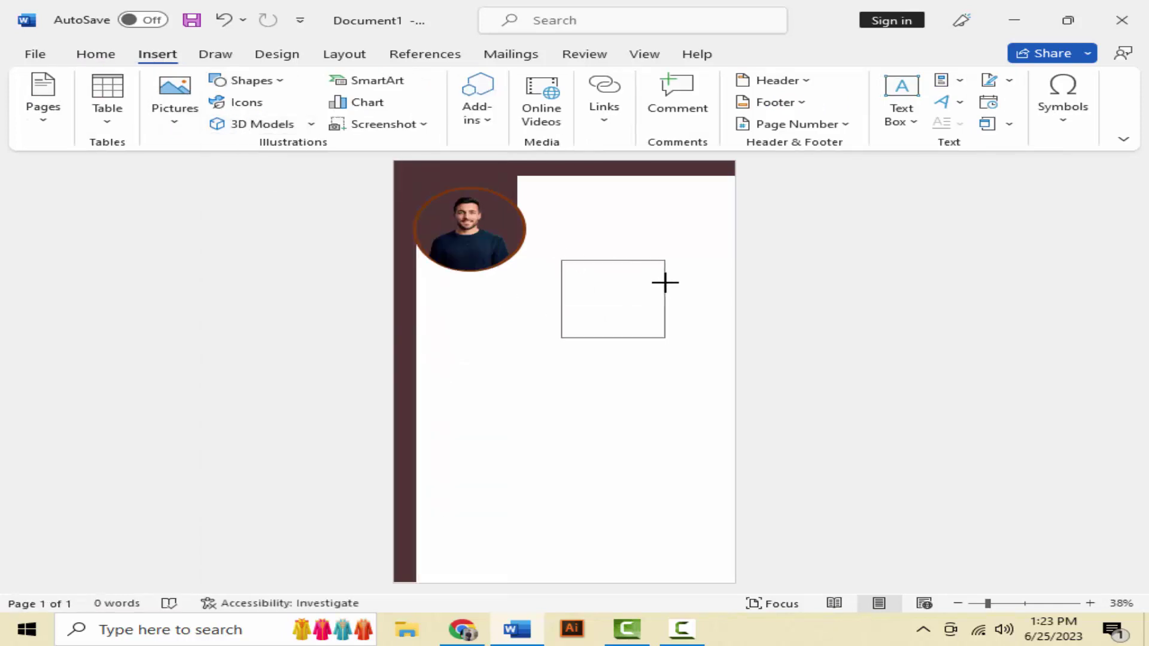
click(405, 389)
drag(415, 407, 405, 410)
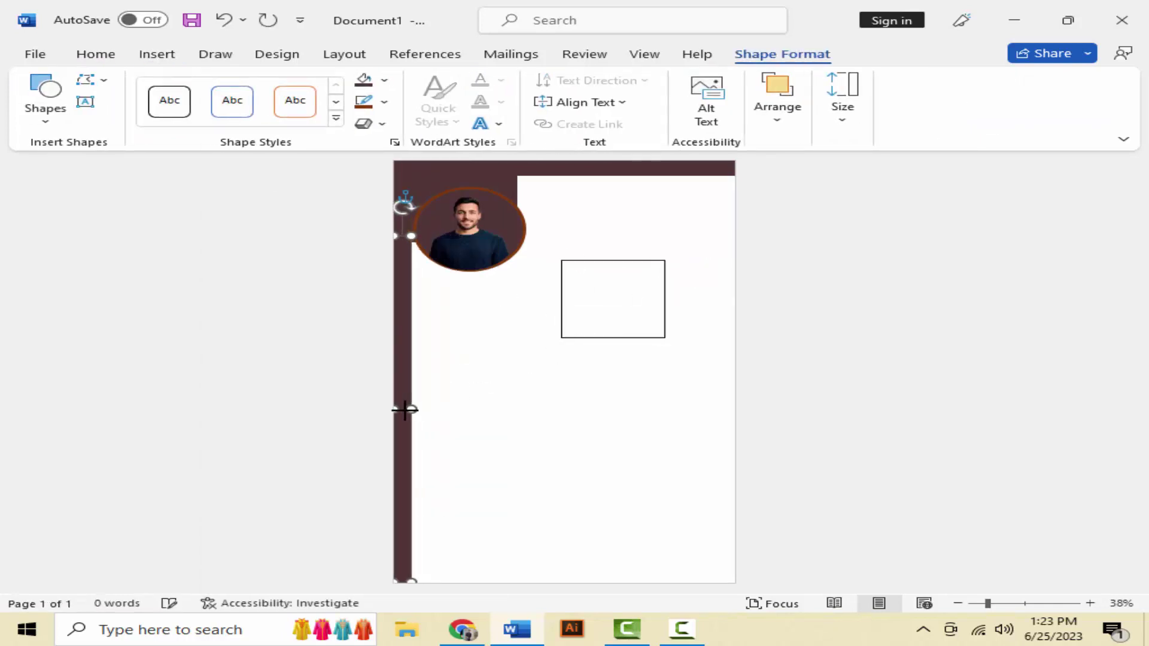
click(612, 316)
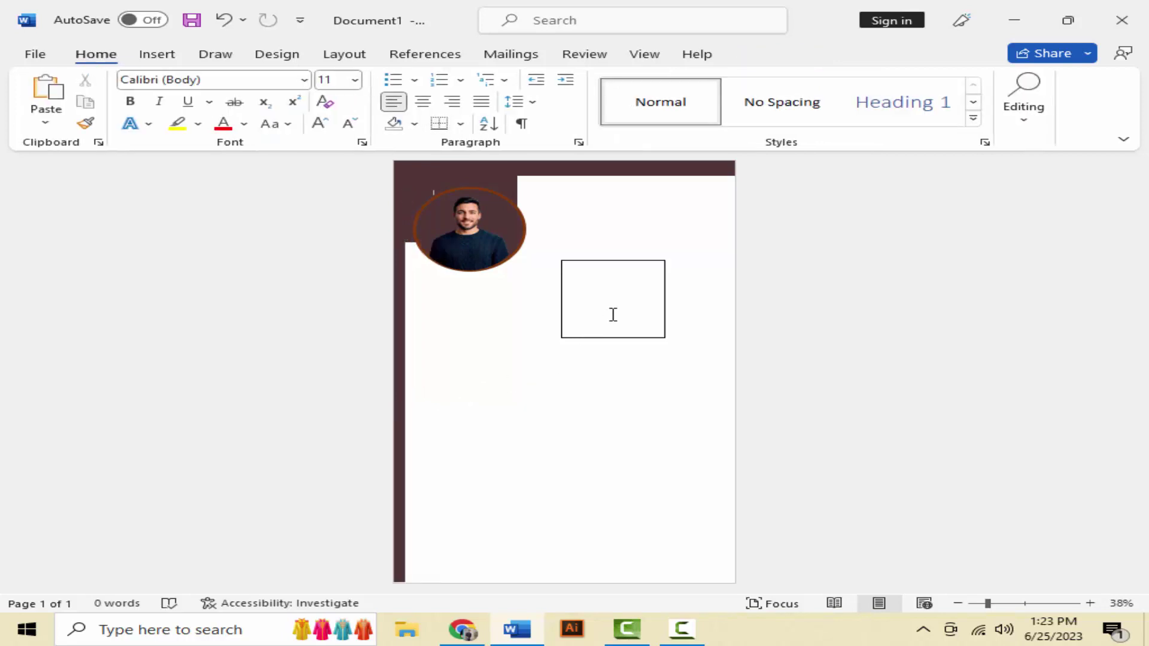
Give the text box No Outline and No Fill.
click(384, 102)
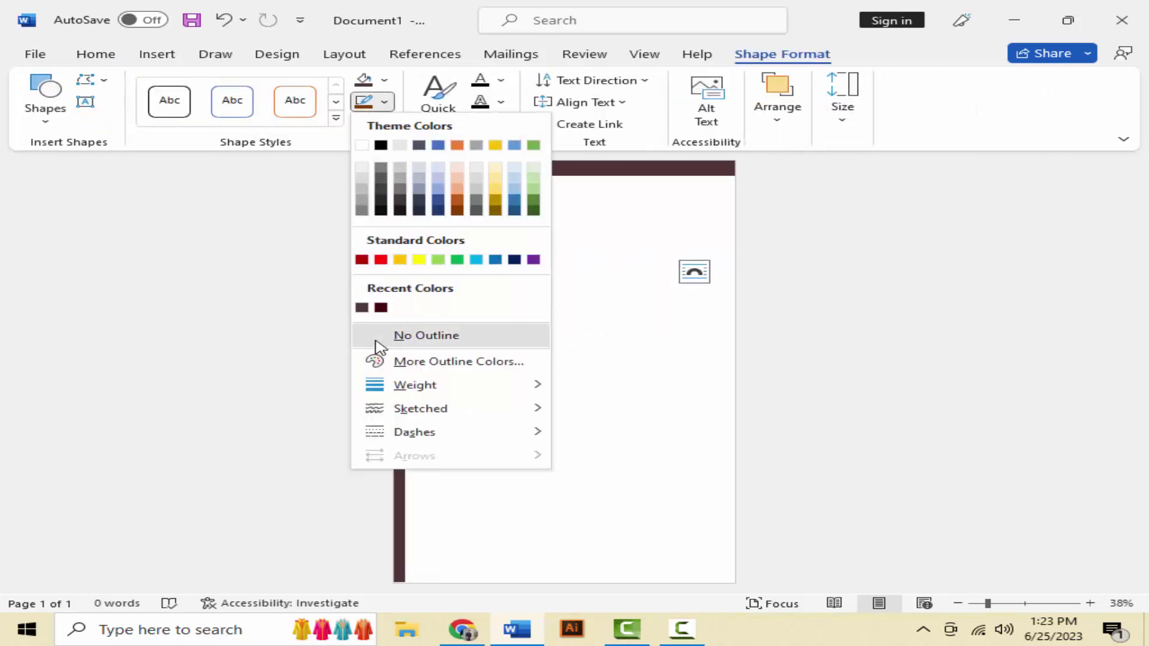
click(375, 333)
click(384, 79)
click(386, 315)
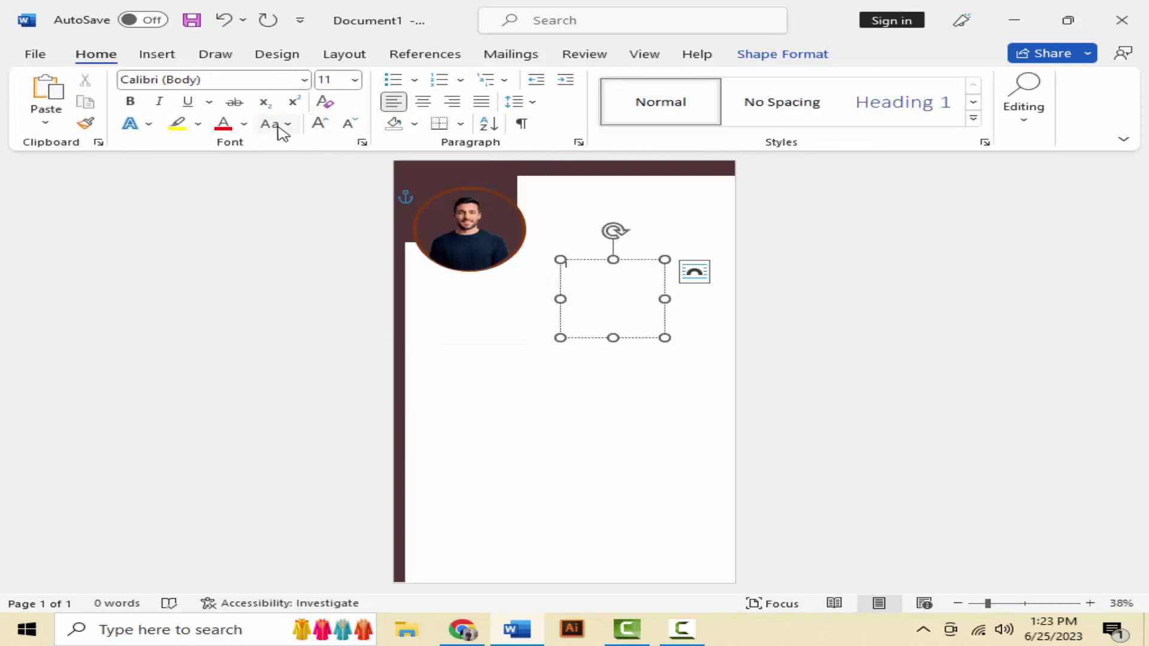
Type 'J' in the text box and set its font colour to orange.
click(283, 127)
click(245, 124)
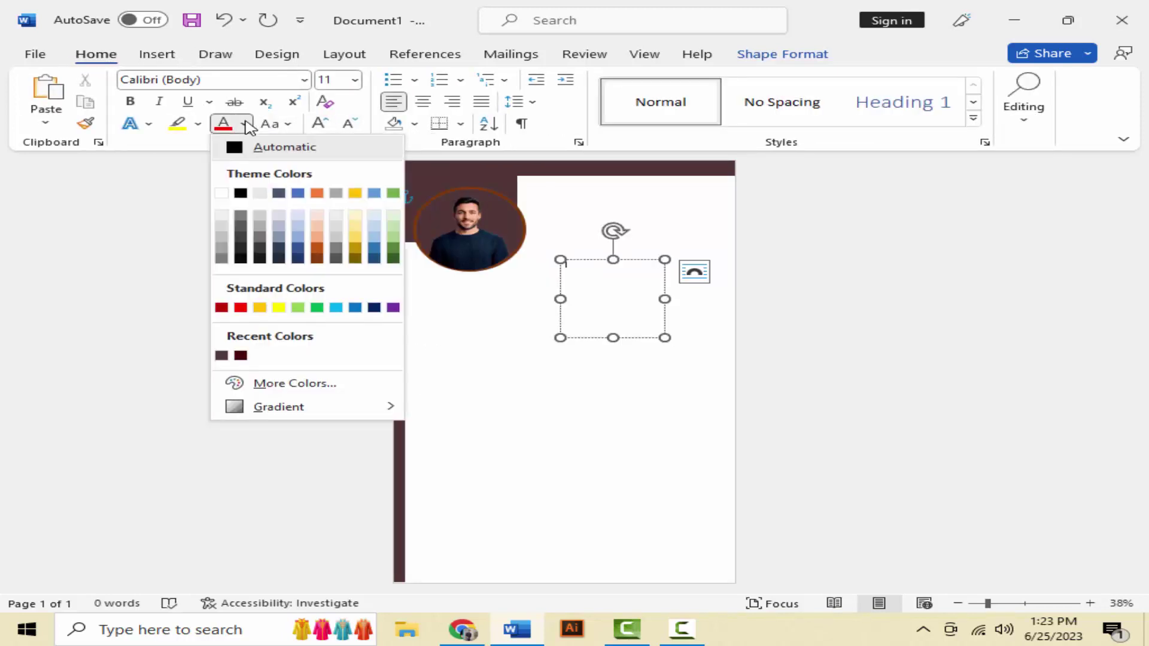
click(355, 240)
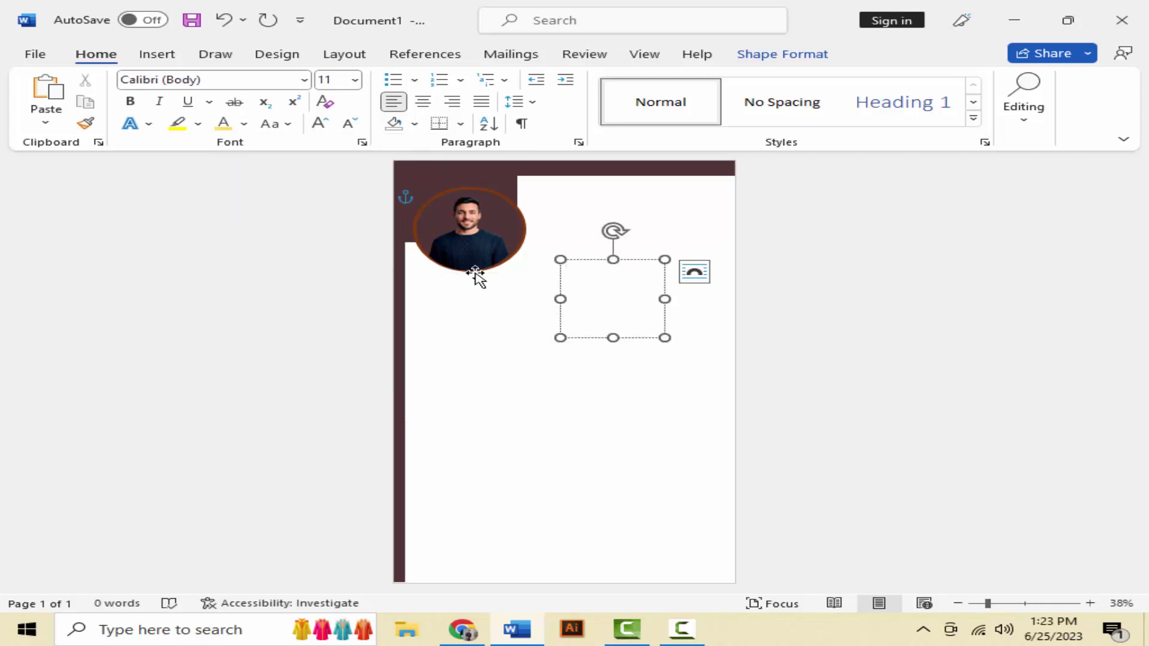
text(J)
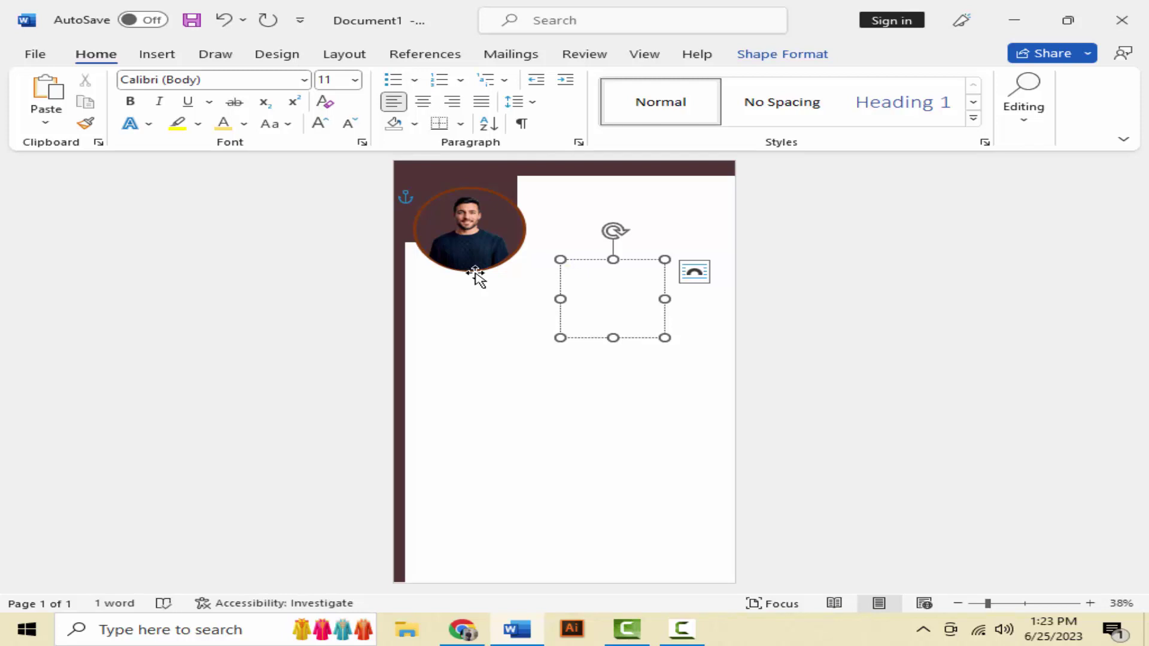
click(244, 124)
click(318, 240)
Select all the text in the box and grow it to 36 pt.
key(ctrl+a)
click(329, 126)
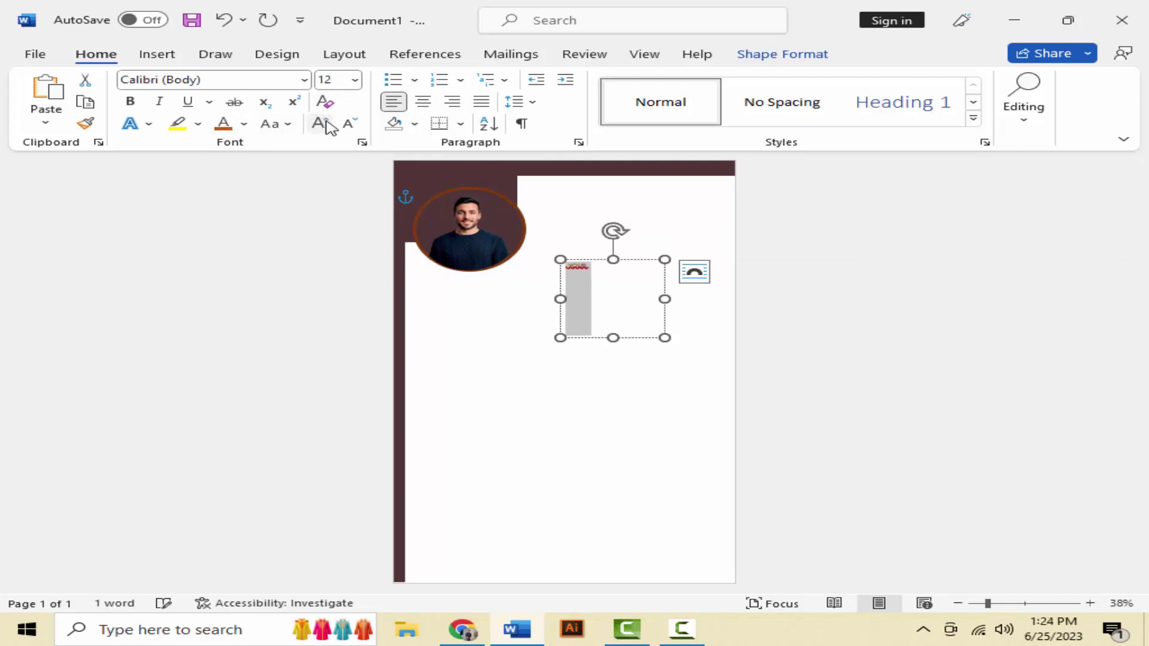
triple_click(327, 122)
triple_click(327, 122)
double_click(327, 123)
click(328, 123)
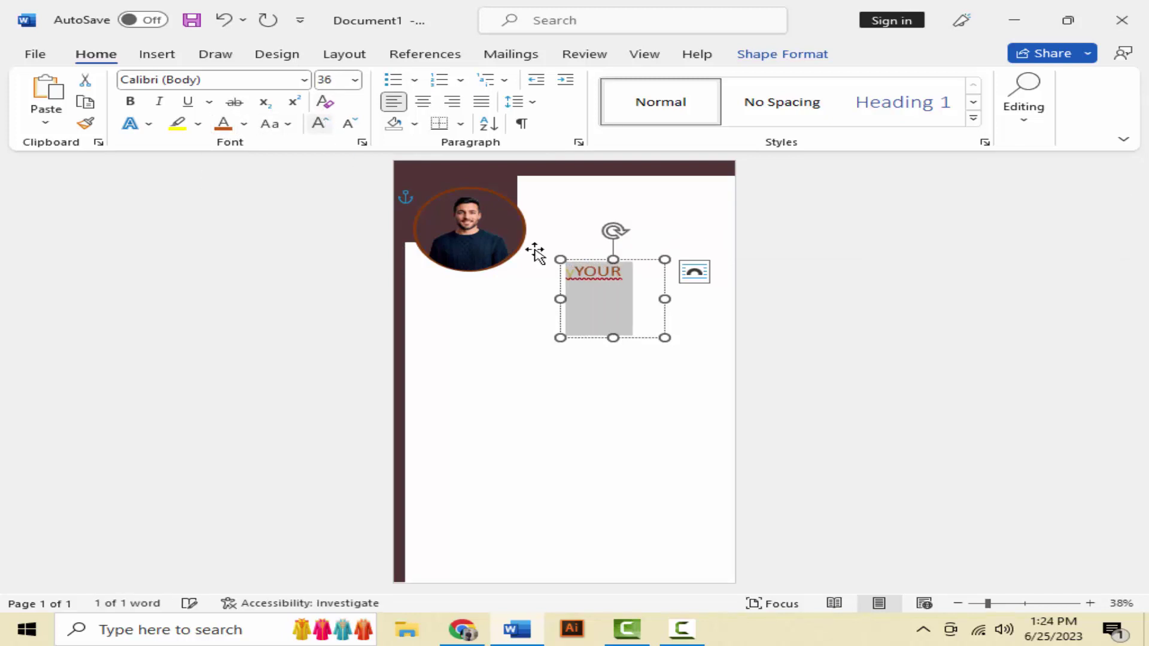
Delete the stray letter, make YOUR bold at 80 pt, and move the widened box to the top.
click(574, 274)
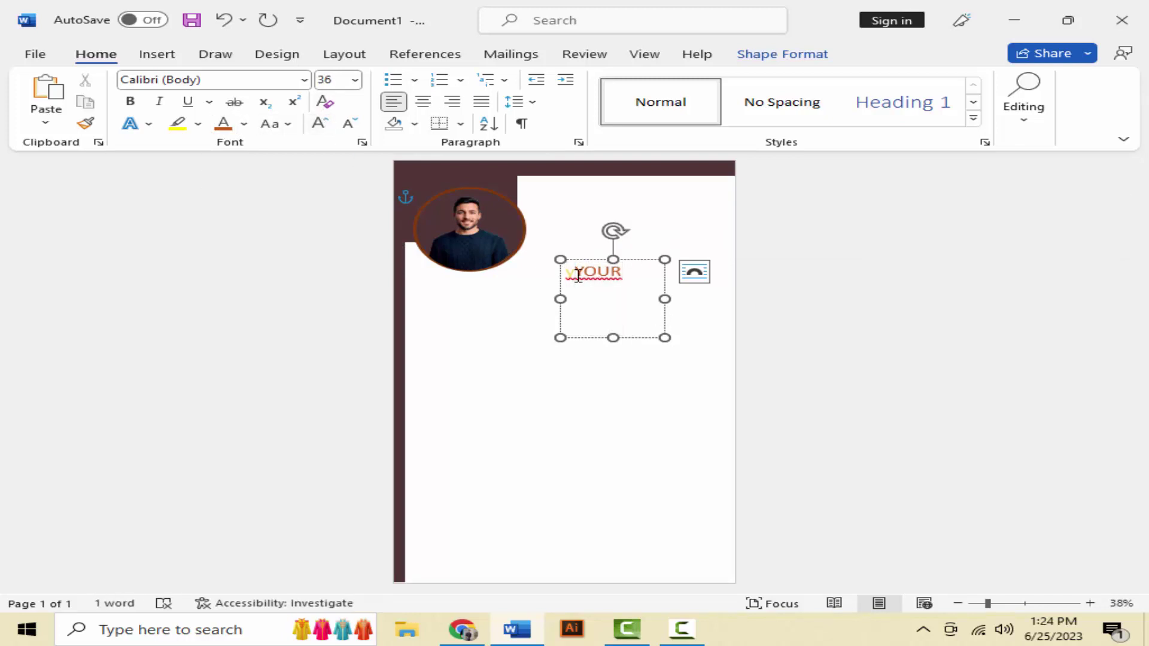
key(BackSpace)
double_click(639, 279)
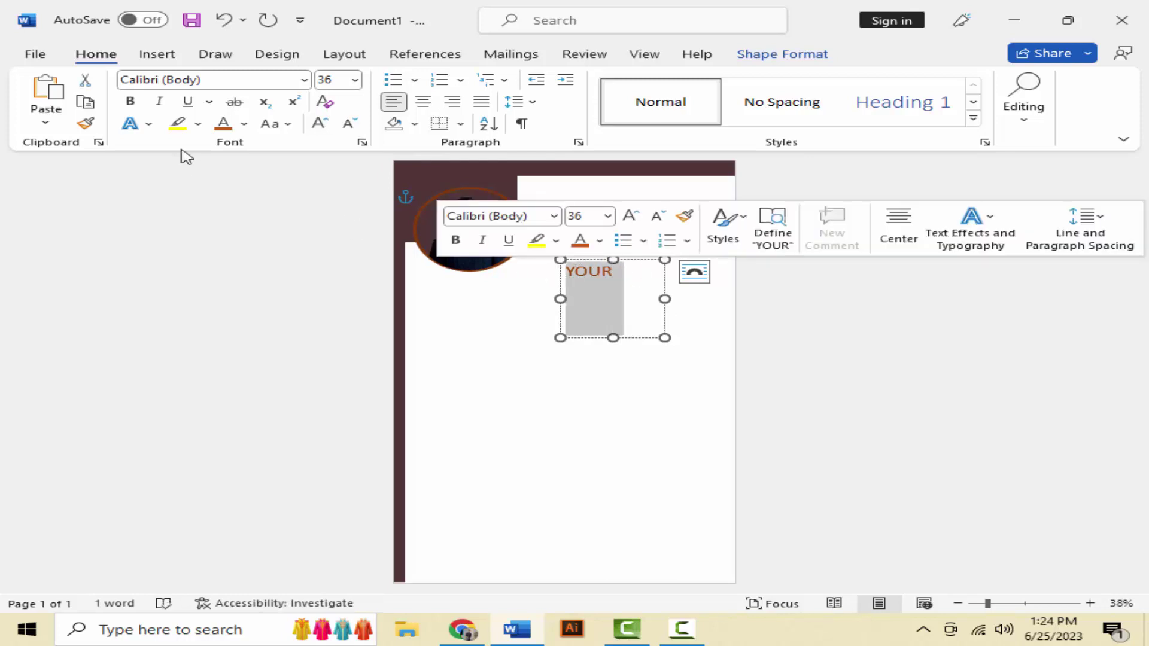
click(129, 101)
click(320, 123)
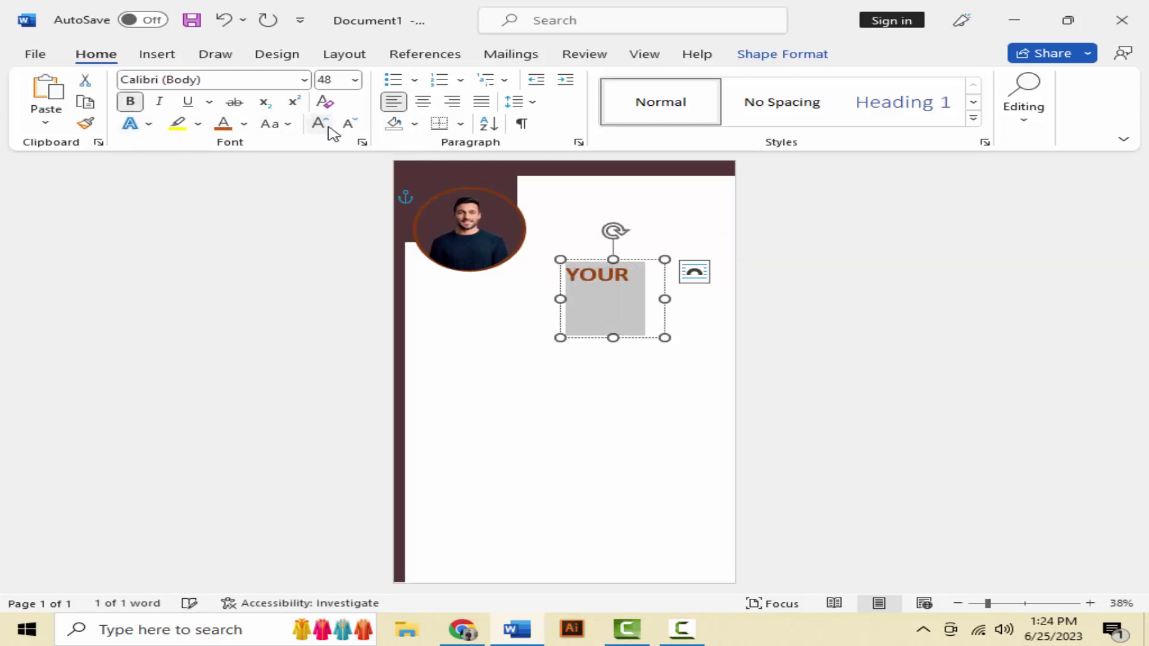
click(321, 123)
drag(664, 338, 686, 338)
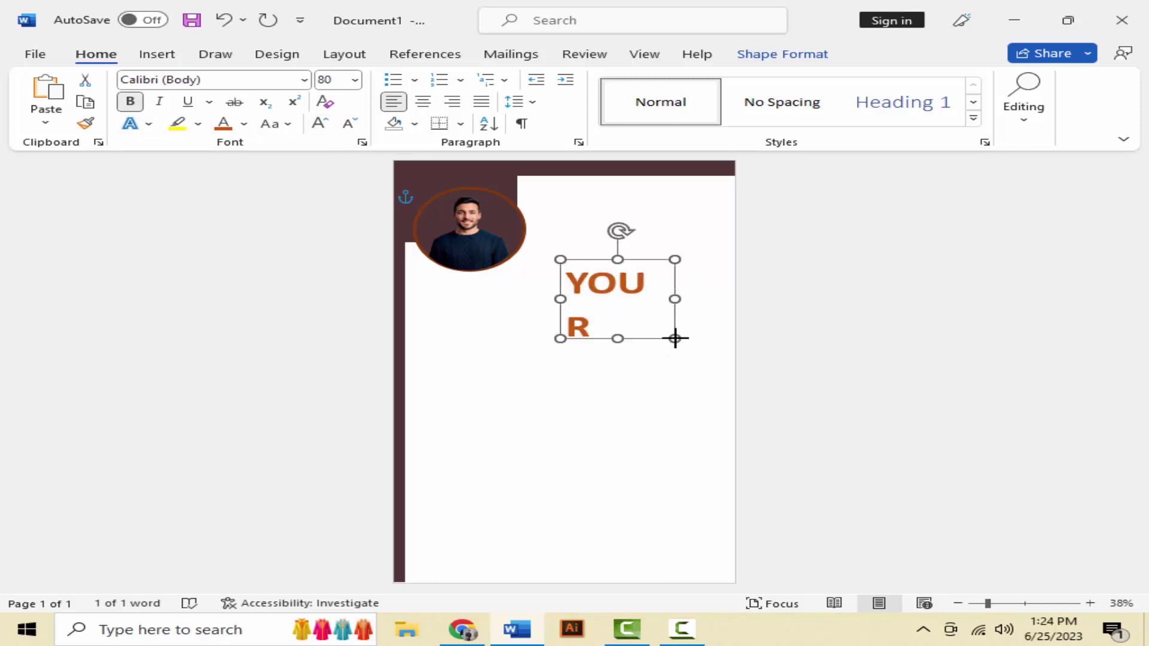
drag(605, 259, 565, 167)
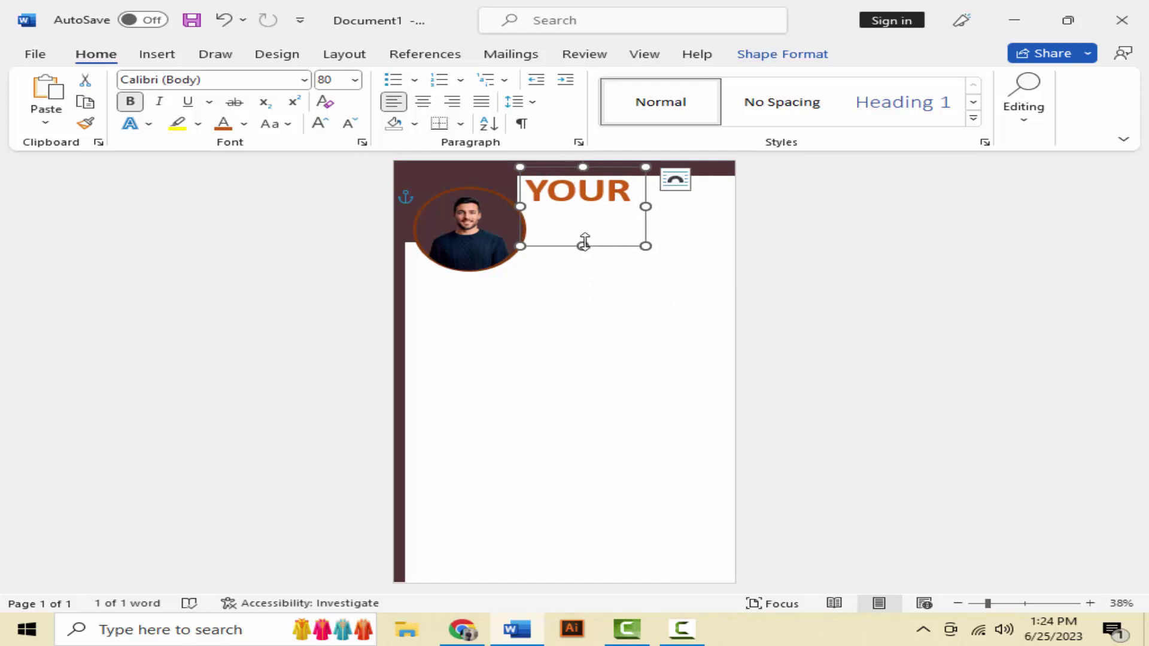
Shorten the YOUR text box and paste a duplicate of it.
drag(583, 246, 582, 217)
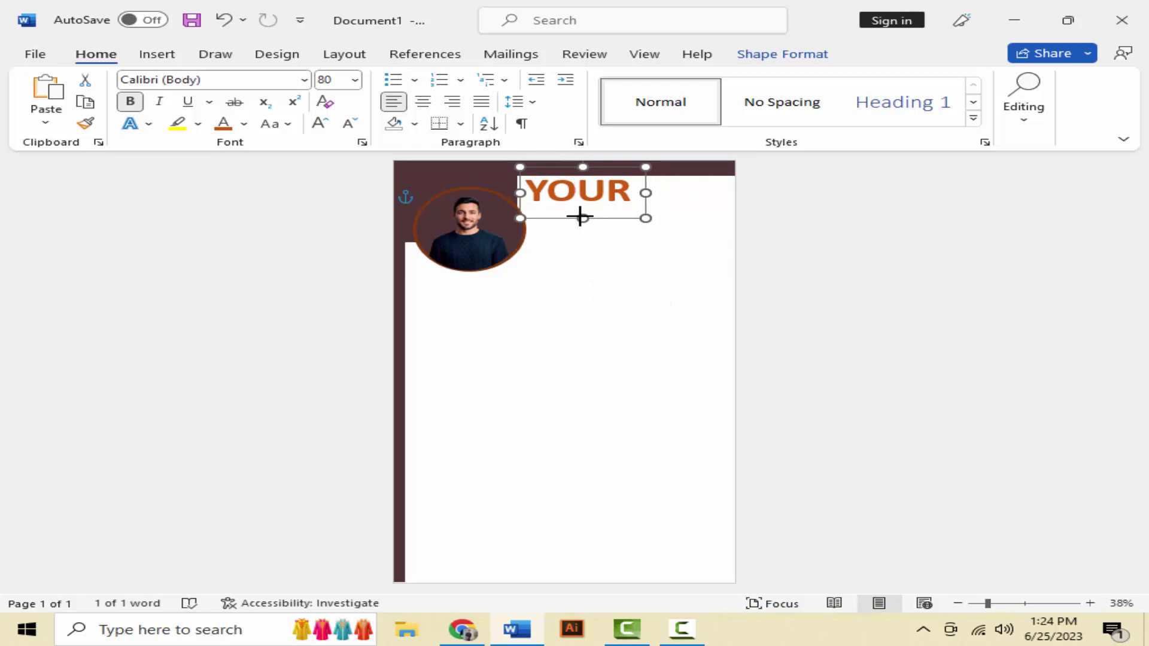
right_click(617, 219)
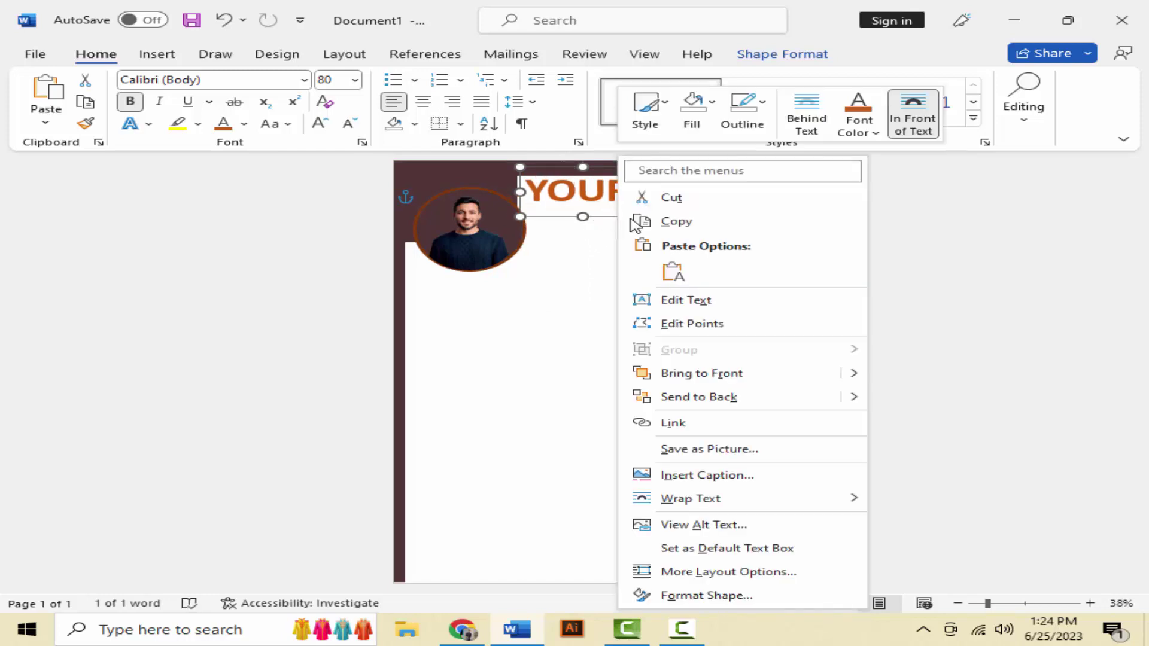
click(671, 229)
right_click(845, 256)
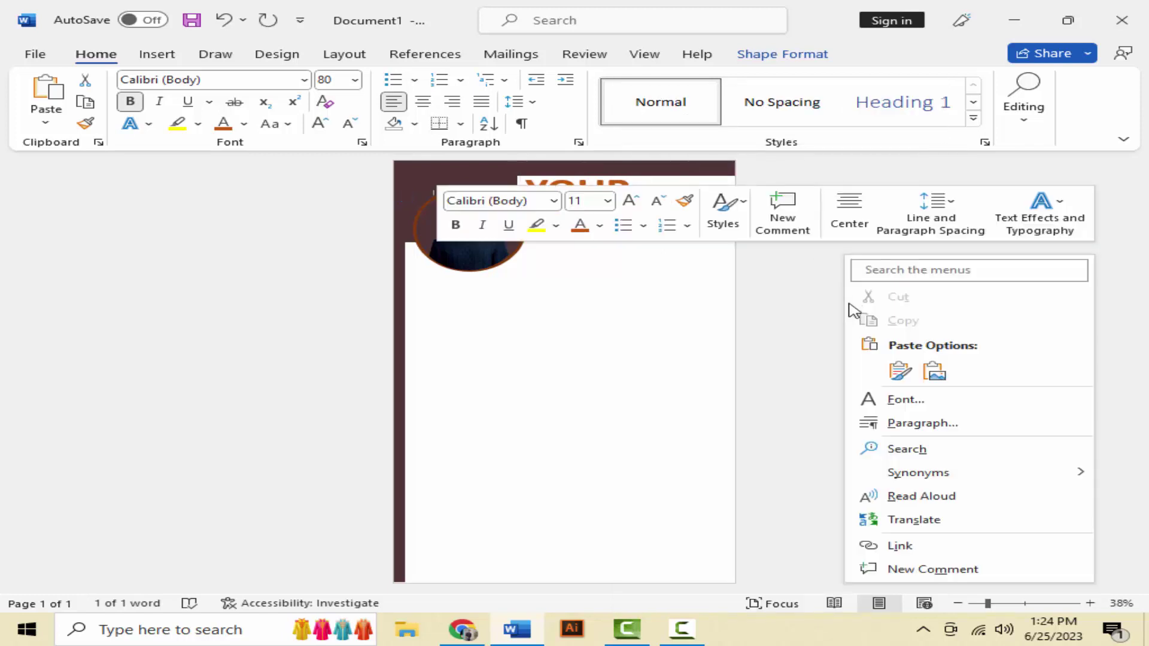
click(898, 374)
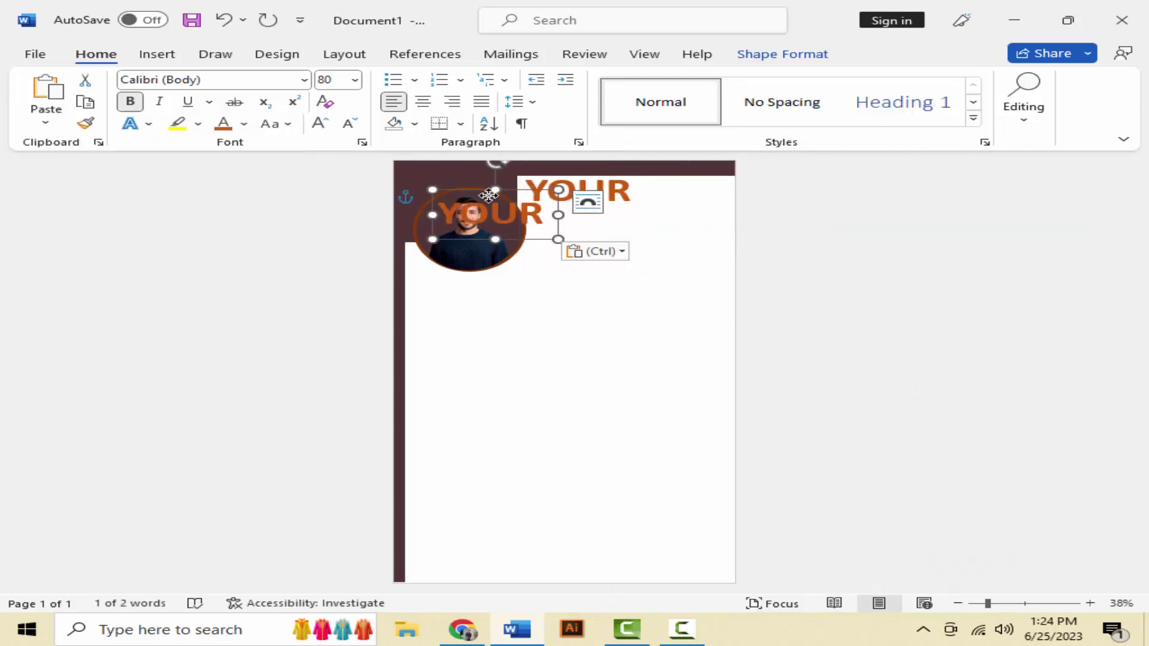
Move the duplicate box right and colour its YOUR text dark maroon.
drag(474, 206, 649, 176)
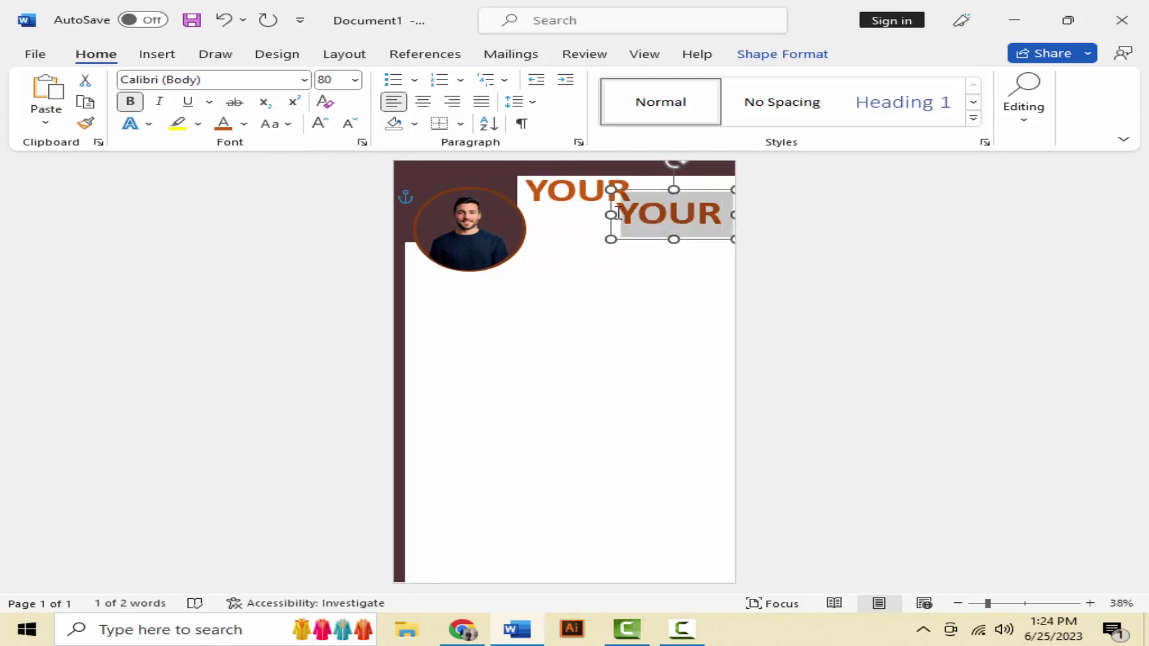
double_click(670, 215)
click(243, 124)
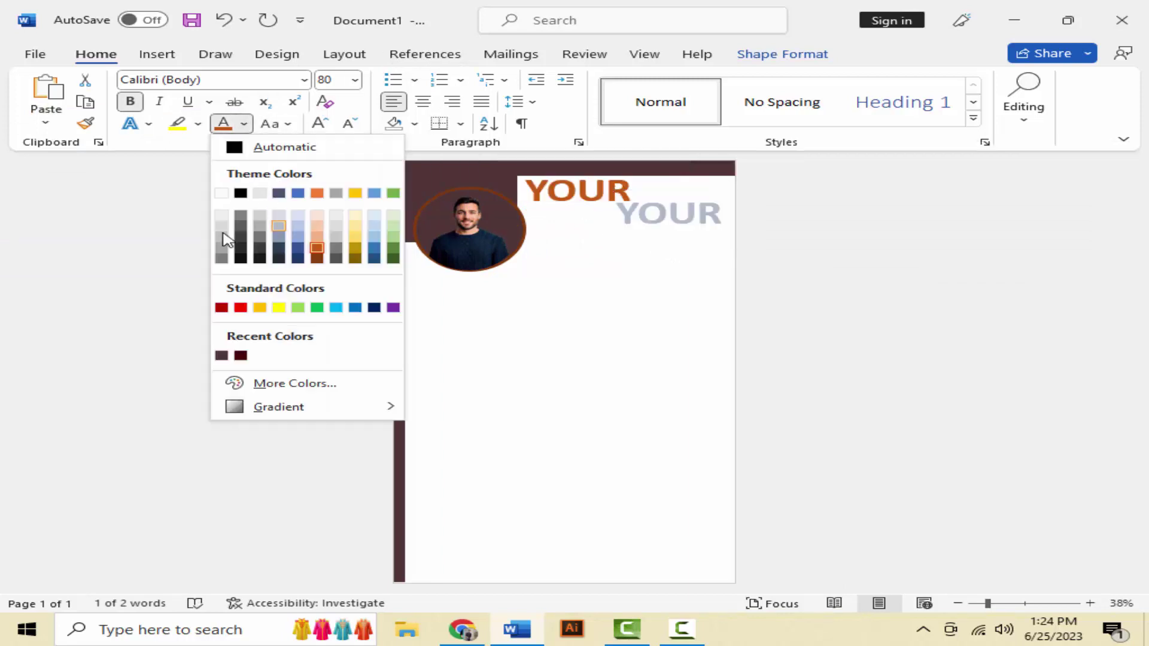
click(222, 357)
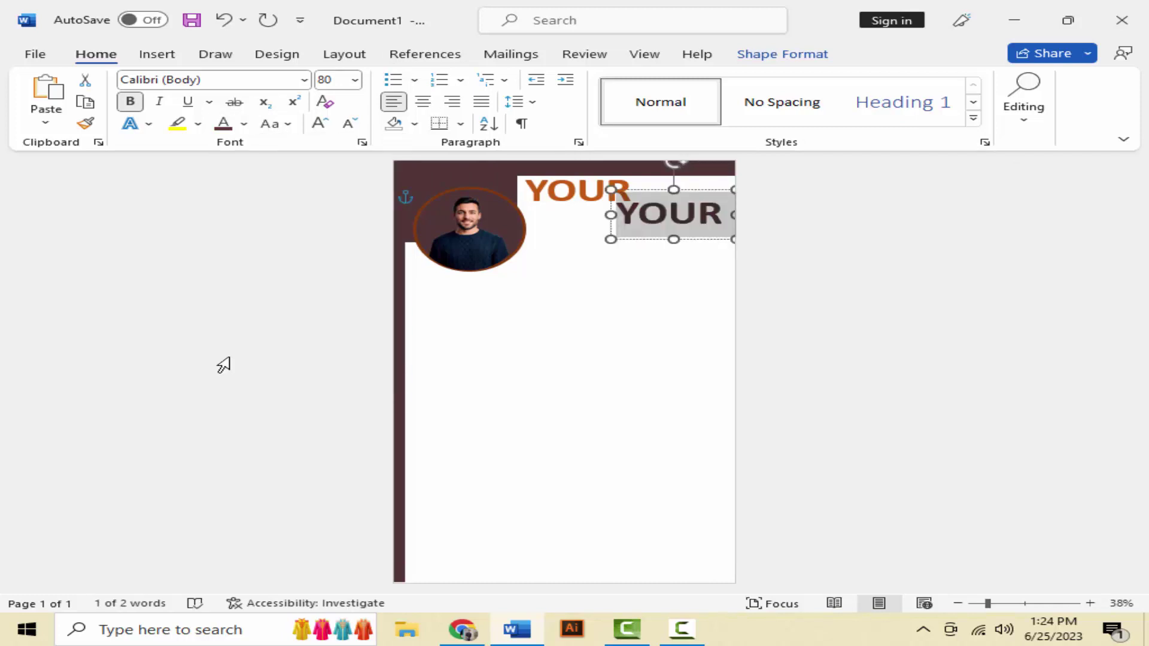
Change the duplicate's text to NAME, enlarge its box, and select the text.
text(NAME)
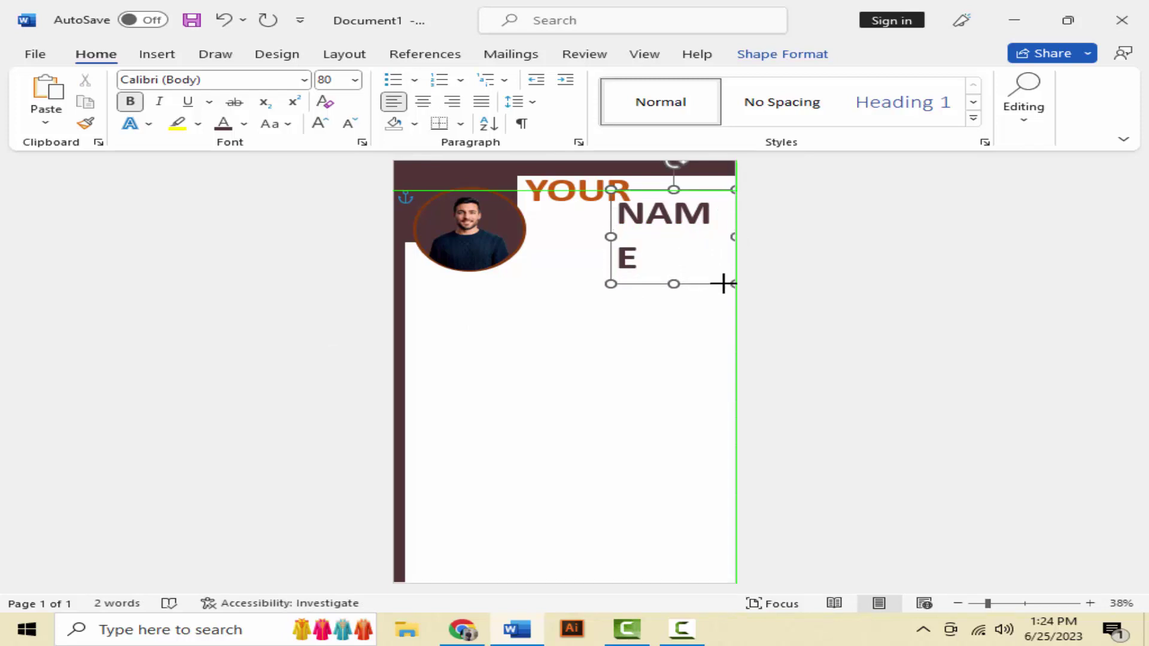
mouse_move(731, 242)
mouse_down()
mouse_move(734, 284)
mouse_move(751, 290)
mouse_up()
drag(718, 236, 605, 213)
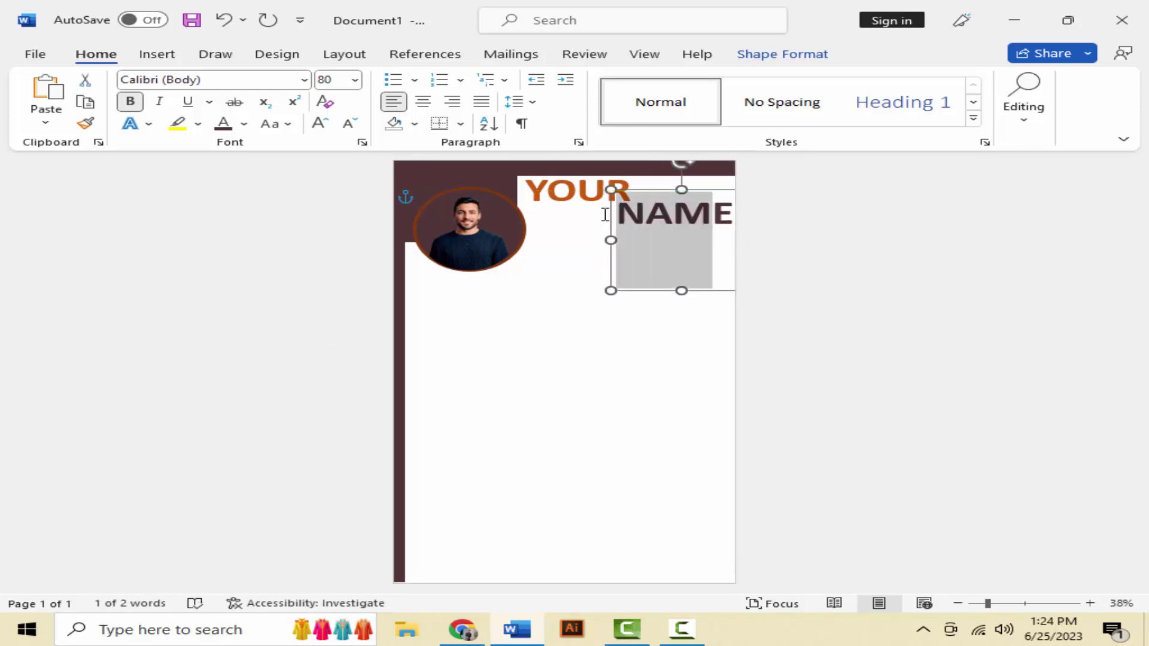
drag(734, 248, 413, 160)
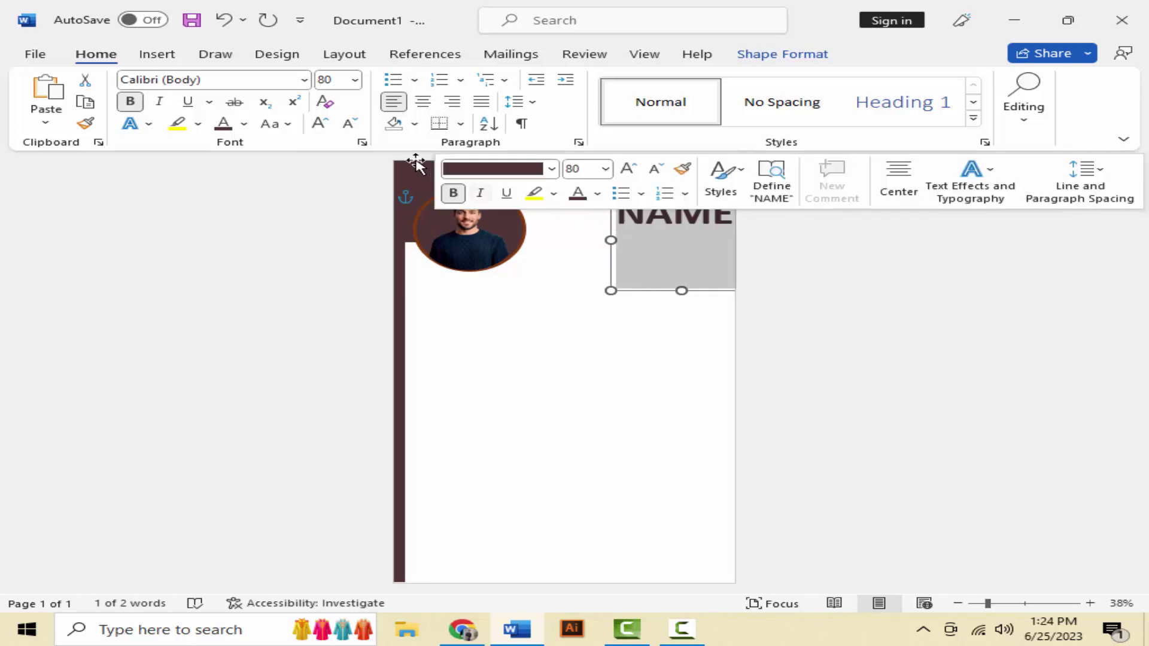
Set NAME to regular weight at 65 pt.
click(349, 124)
click(346, 129)
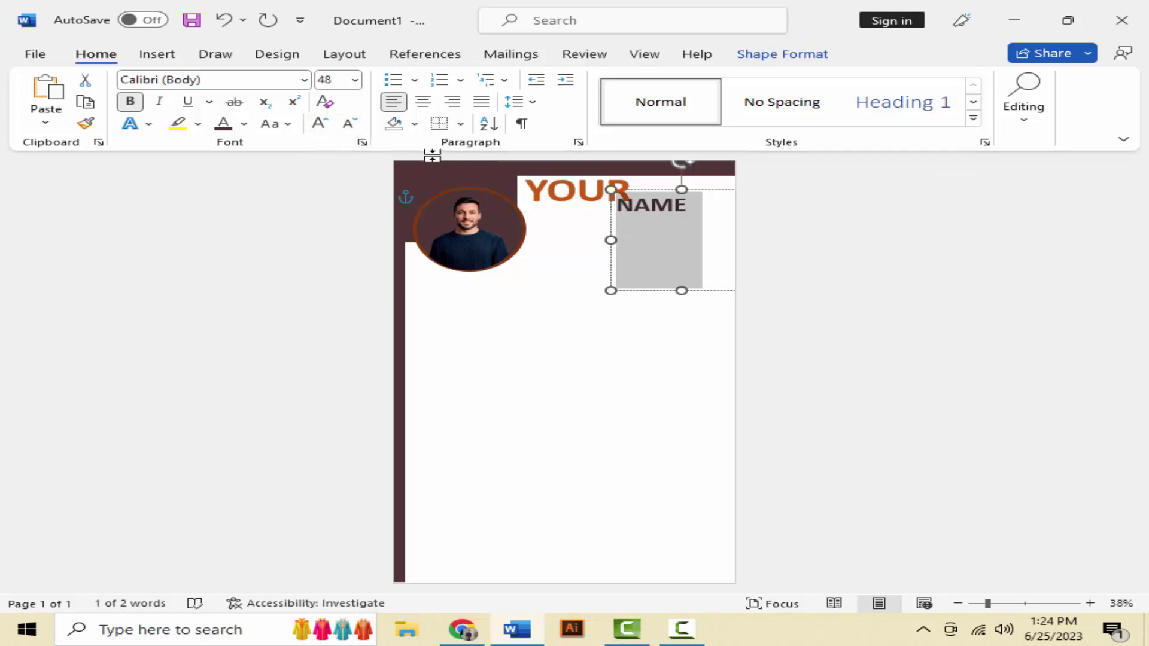
click(315, 125)
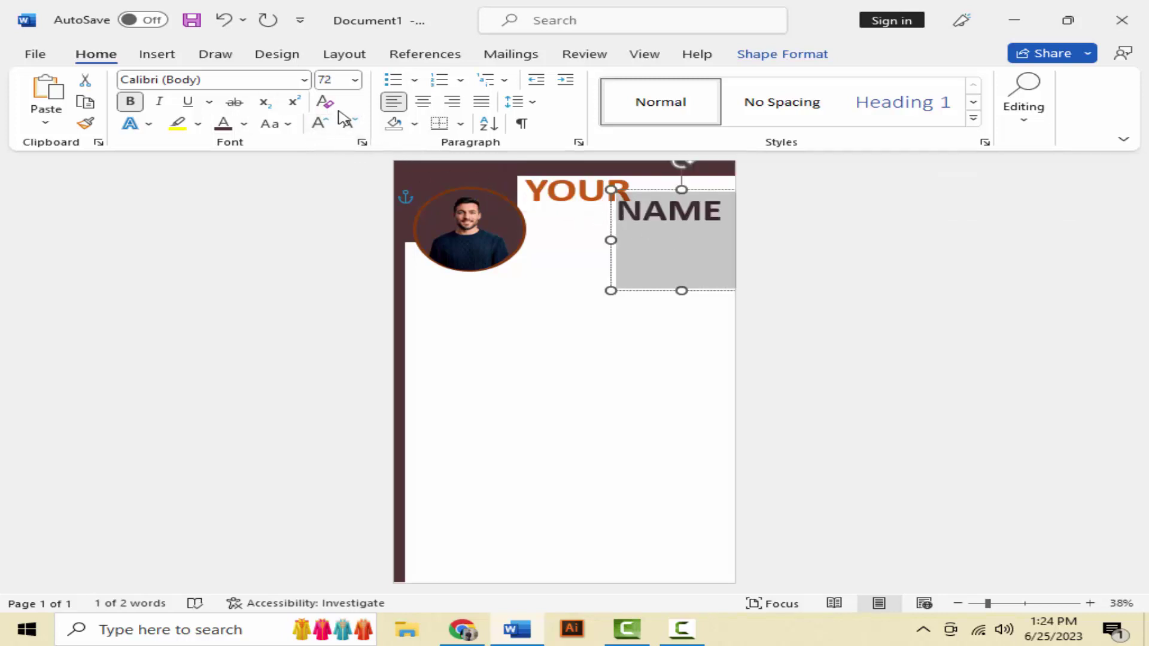
click(130, 101)
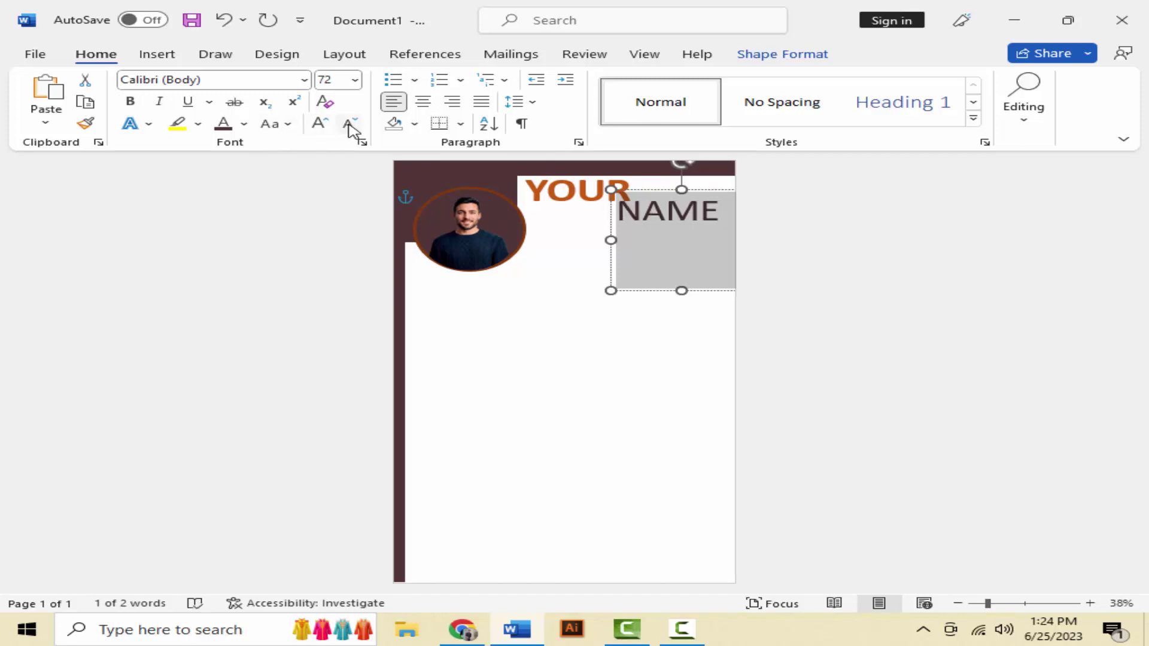
click(354, 81)
text(65)
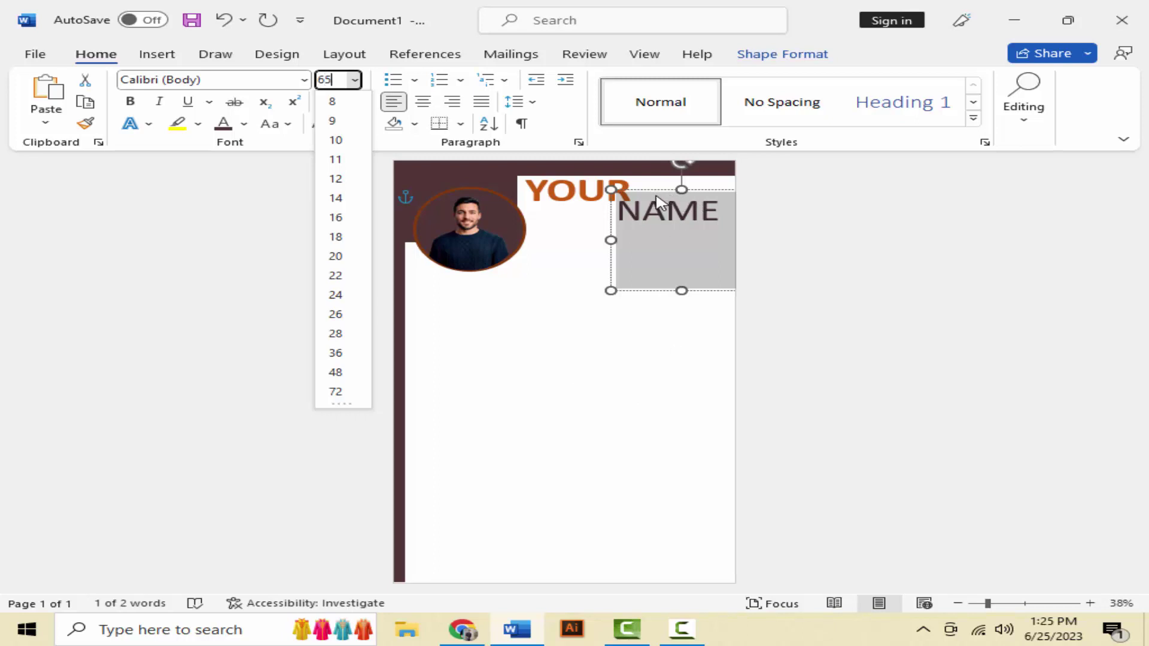
click(790, 329)
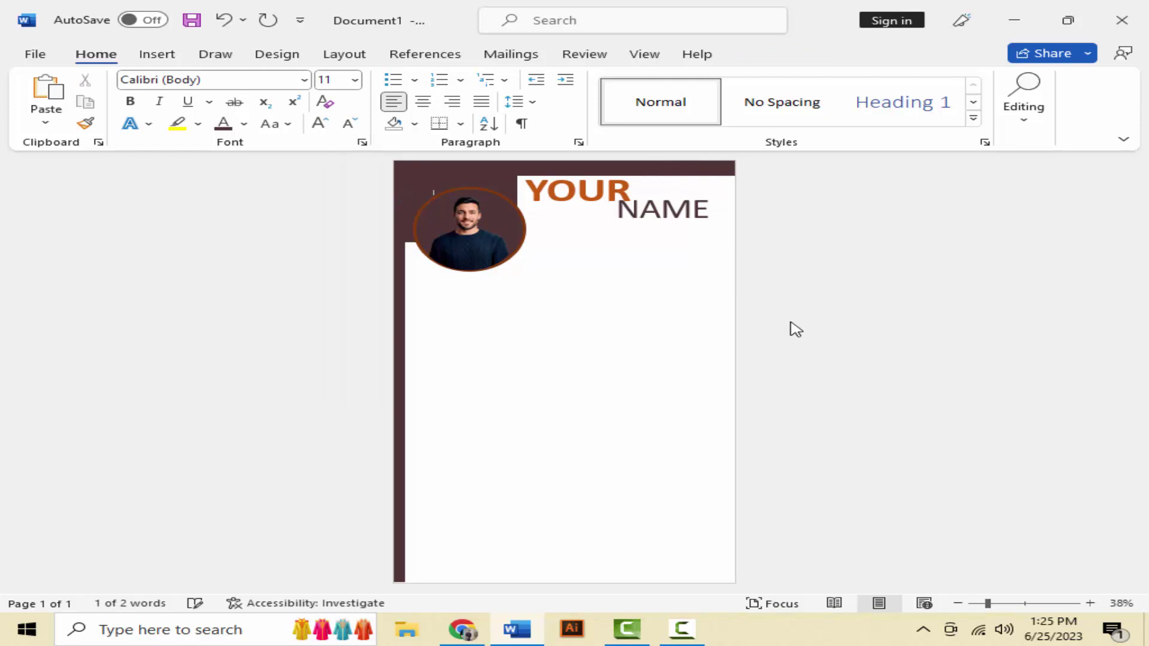
Move the NAME box up to sit beside YOUR.
click(663, 207)
drag(652, 190, 670, 173)
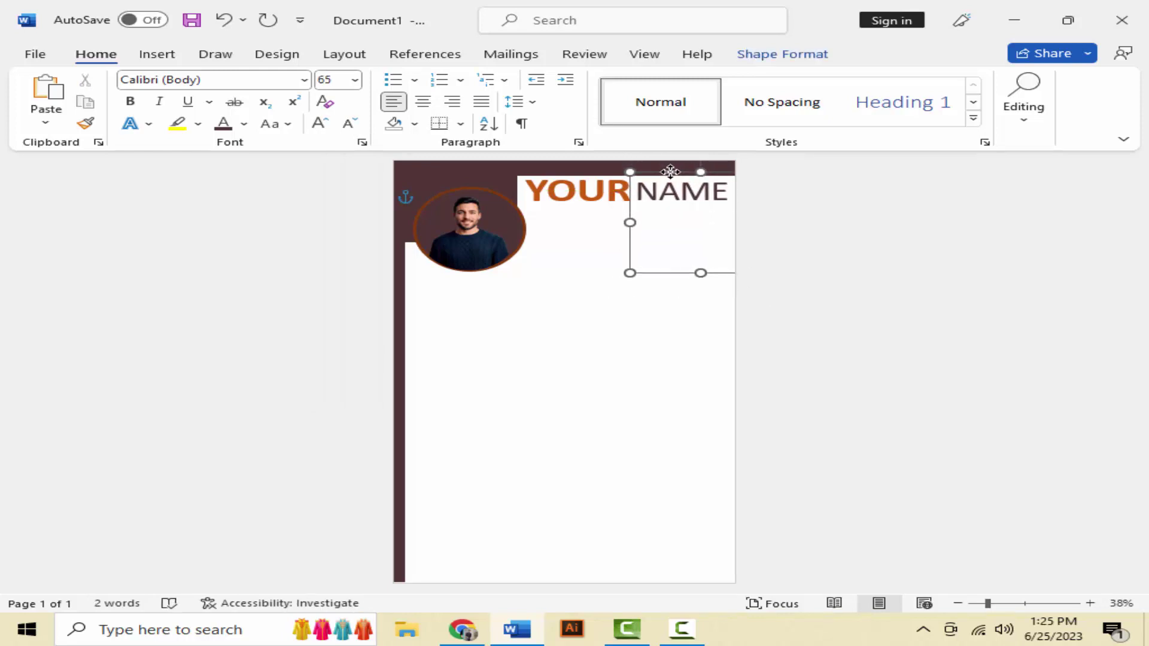
click(906, 341)
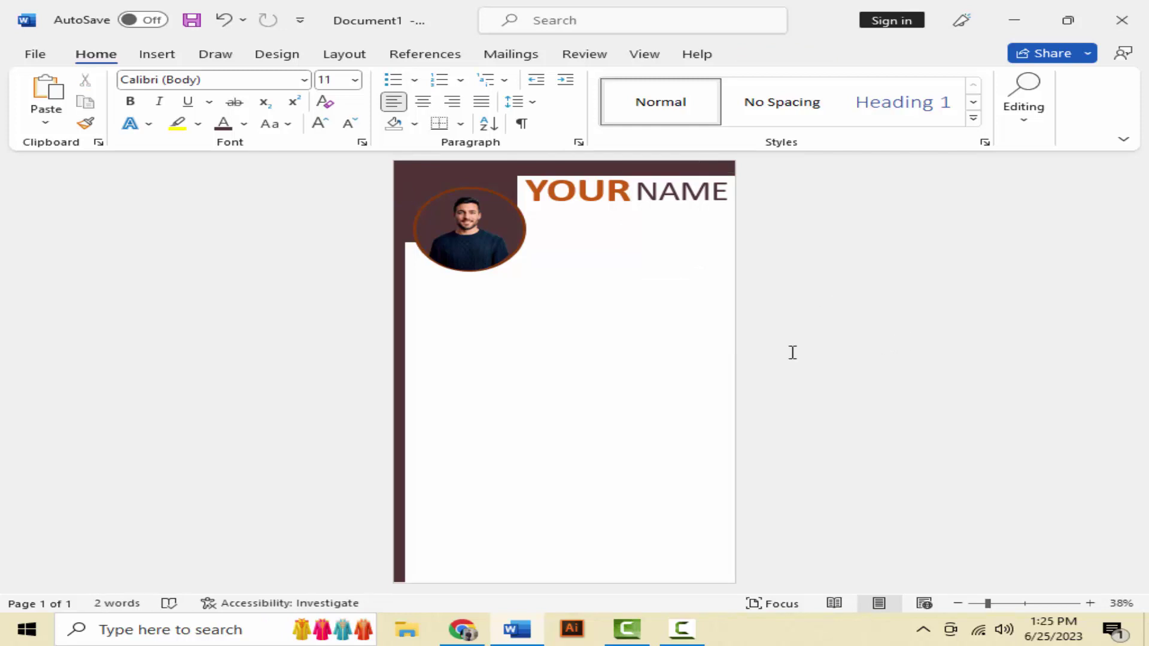
Draw a straight horizontal line beneath YOUR NAME.
click(157, 54)
click(258, 82)
click(239, 123)
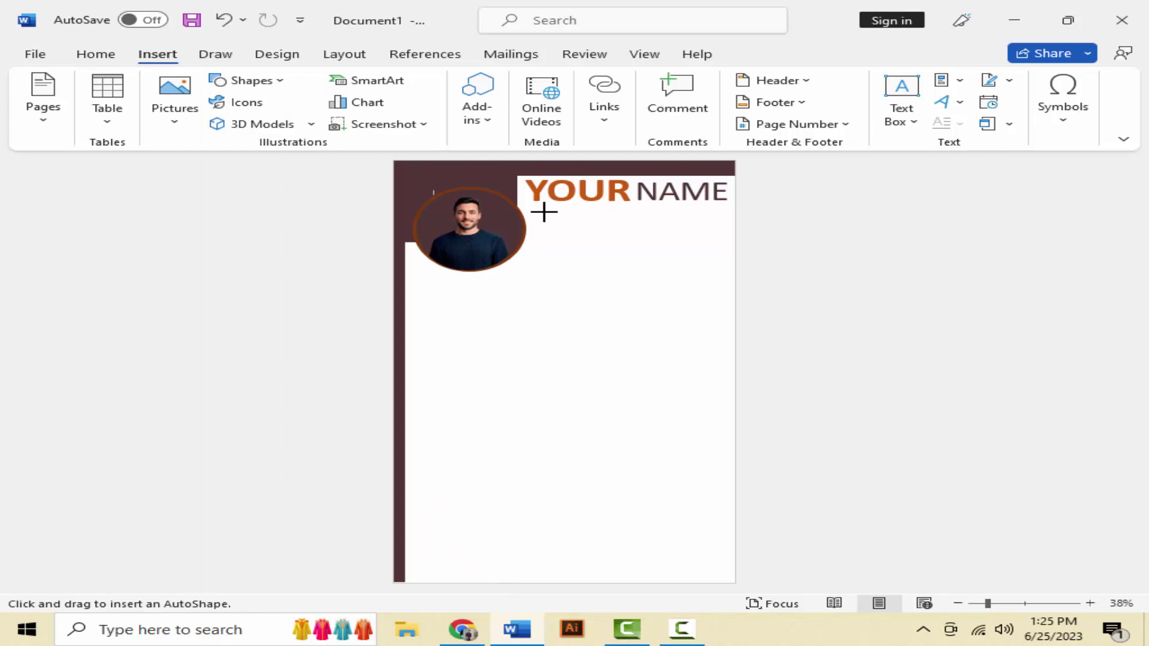
drag(547, 209, 708, 209)
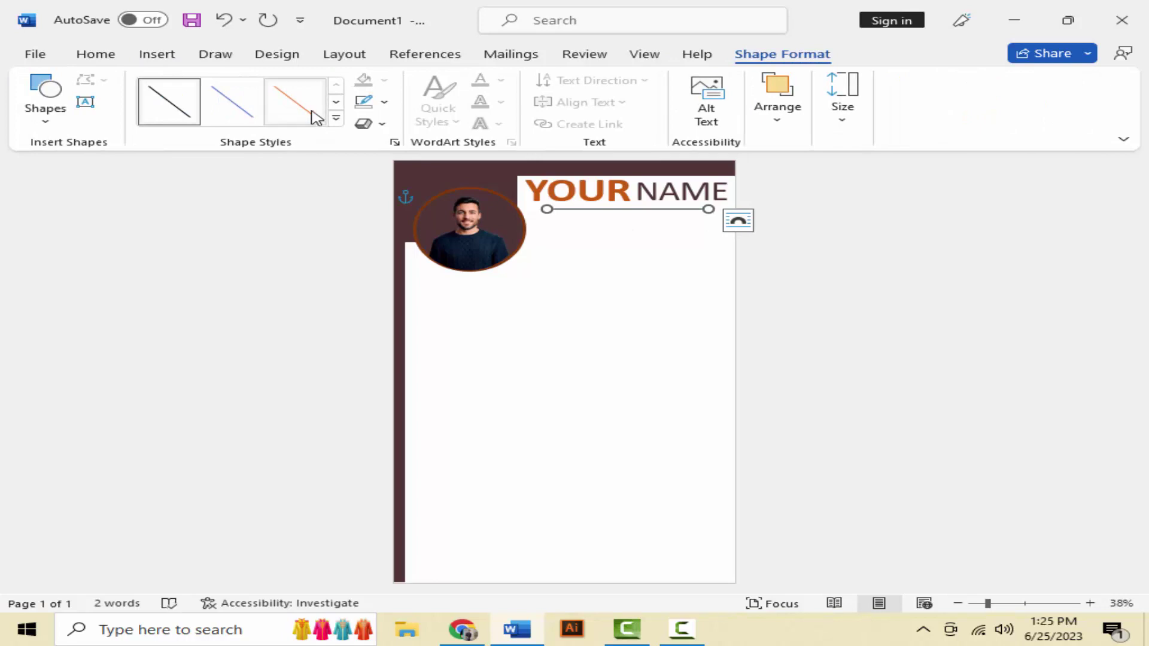
Draw a small circle at the line's left end.
click(157, 53)
click(245, 80)
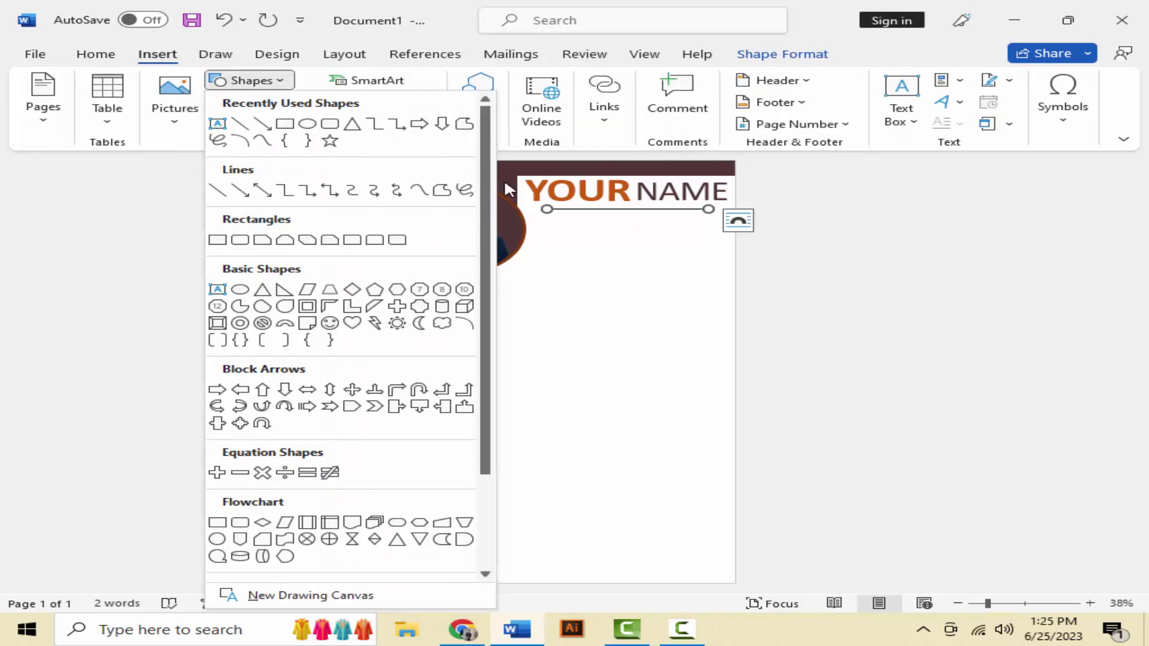
click(285, 124)
ctrl+scroll(575, 219, up, 2)
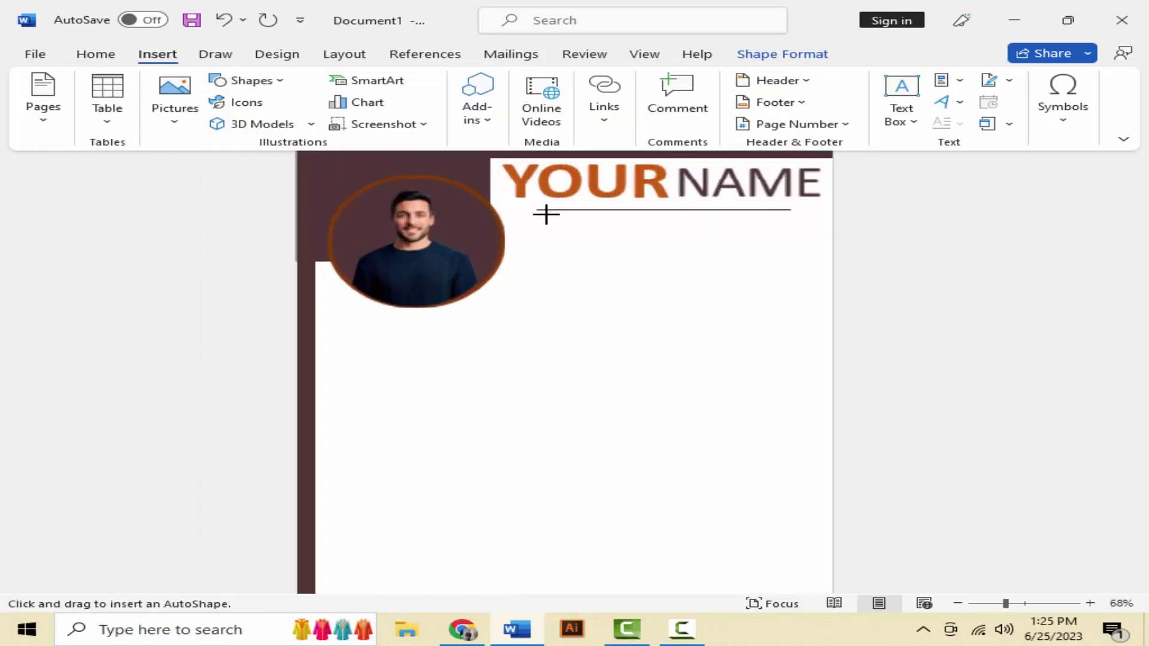
ctrl+scroll(547, 213, up, 3)
drag(511, 206, 518, 208)
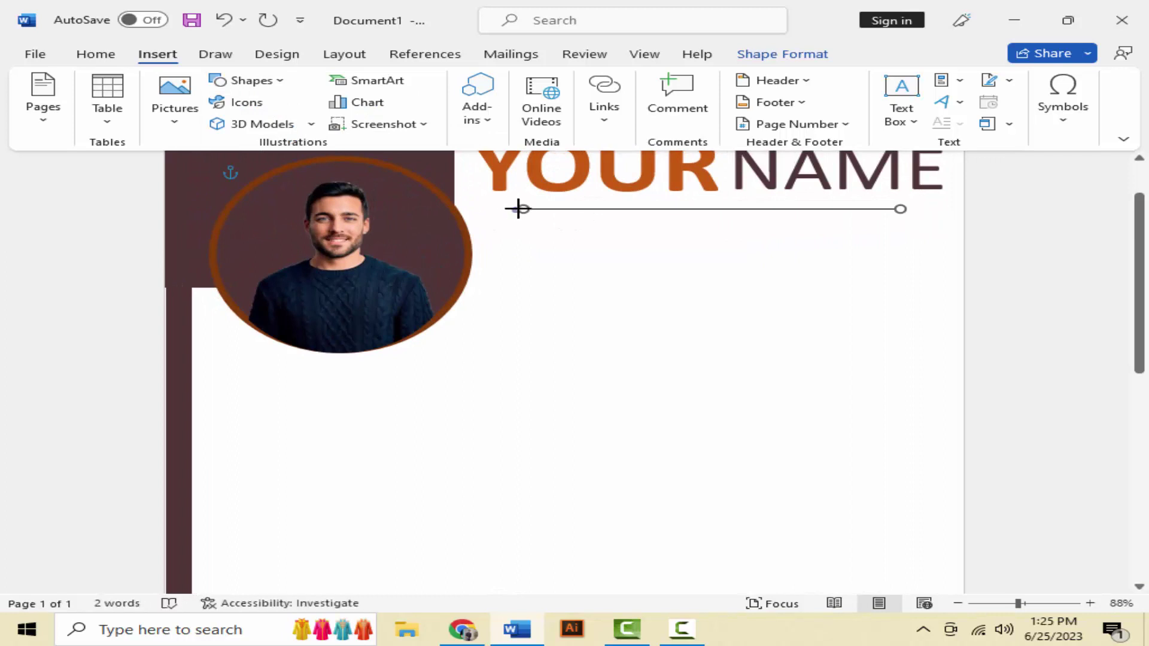
drag(525, 212, 517, 213)
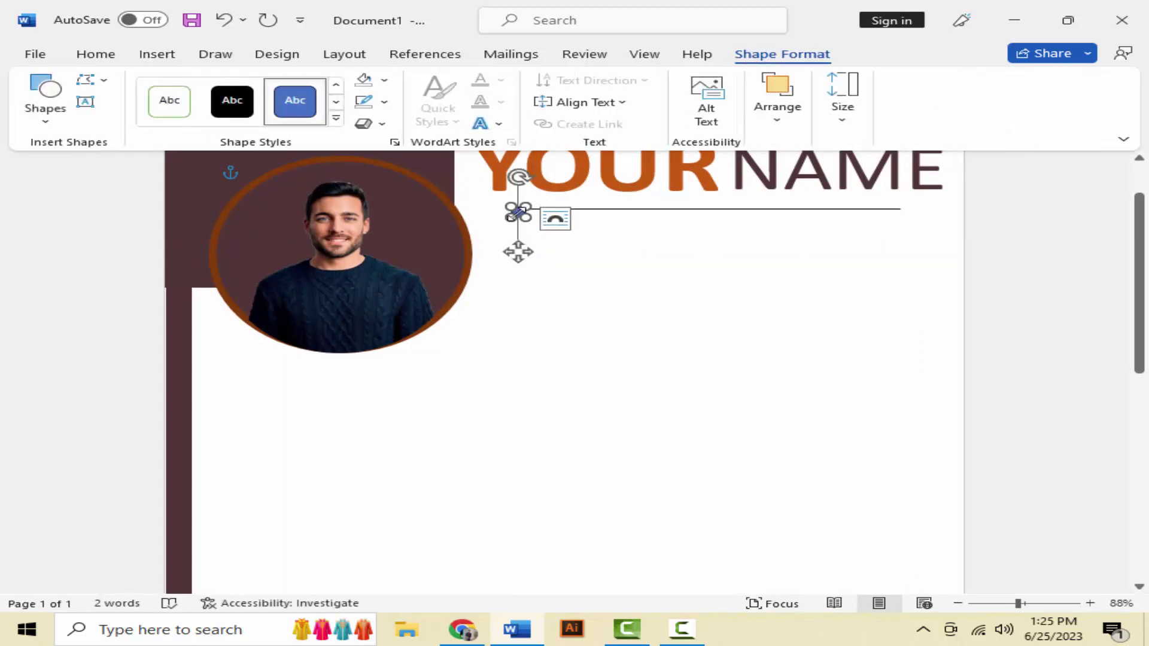
Fill the small circle dark maroon and nudge it up onto the line.
click(383, 80)
click(381, 285)
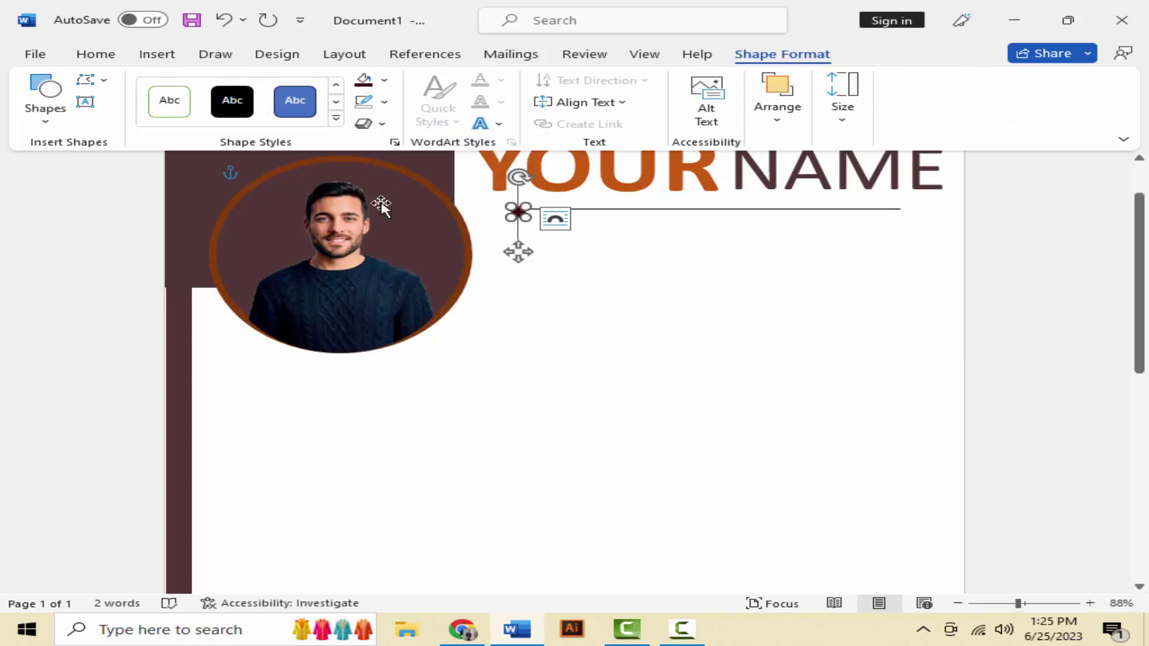
scroll(525, 235, up, 3)
scroll(528, 233, up, 2)
click(522, 215)
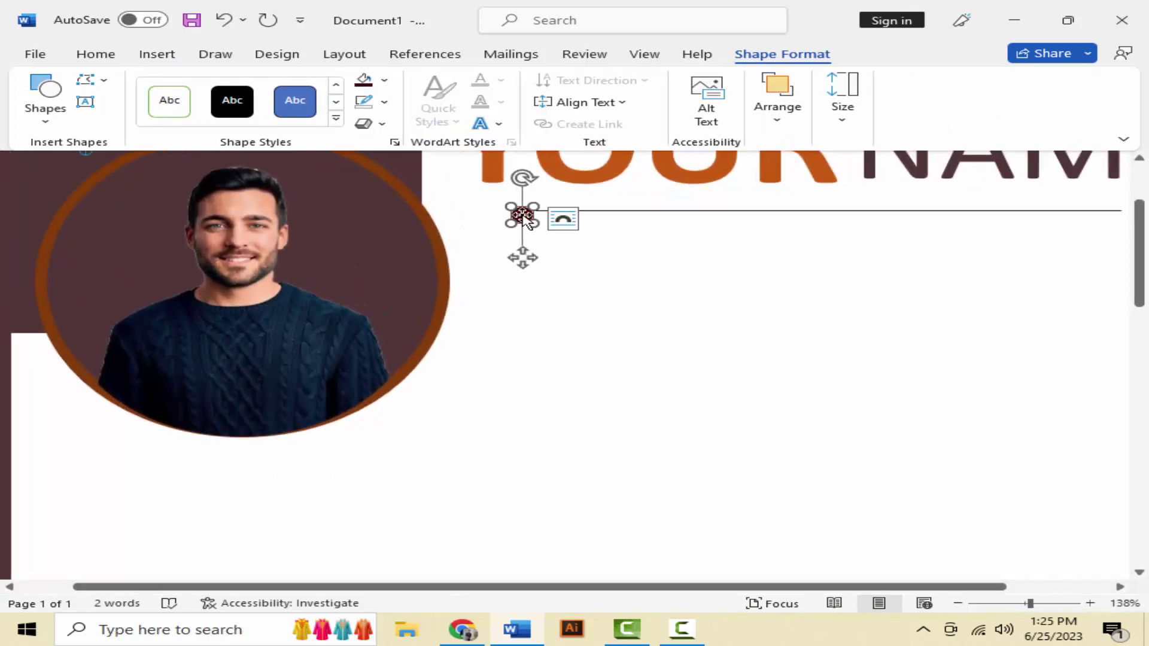
drag(524, 217, 525, 214)
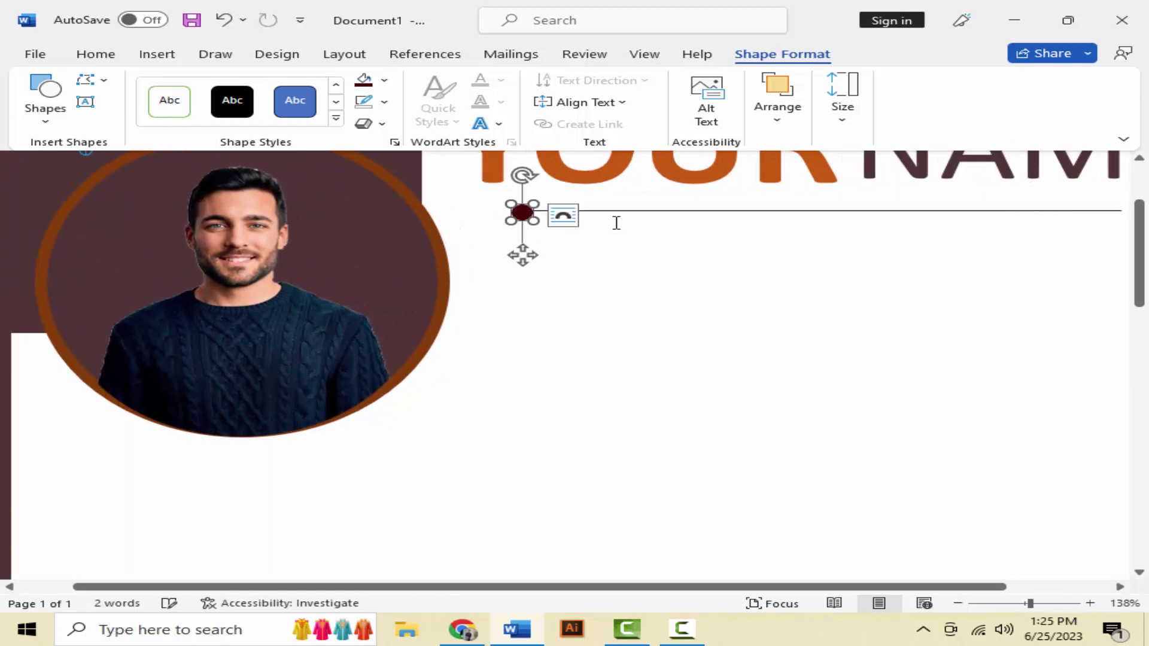
Copy the small maroon dot for reuse at the line's other end.
click(551, 220)
right_click(526, 216)
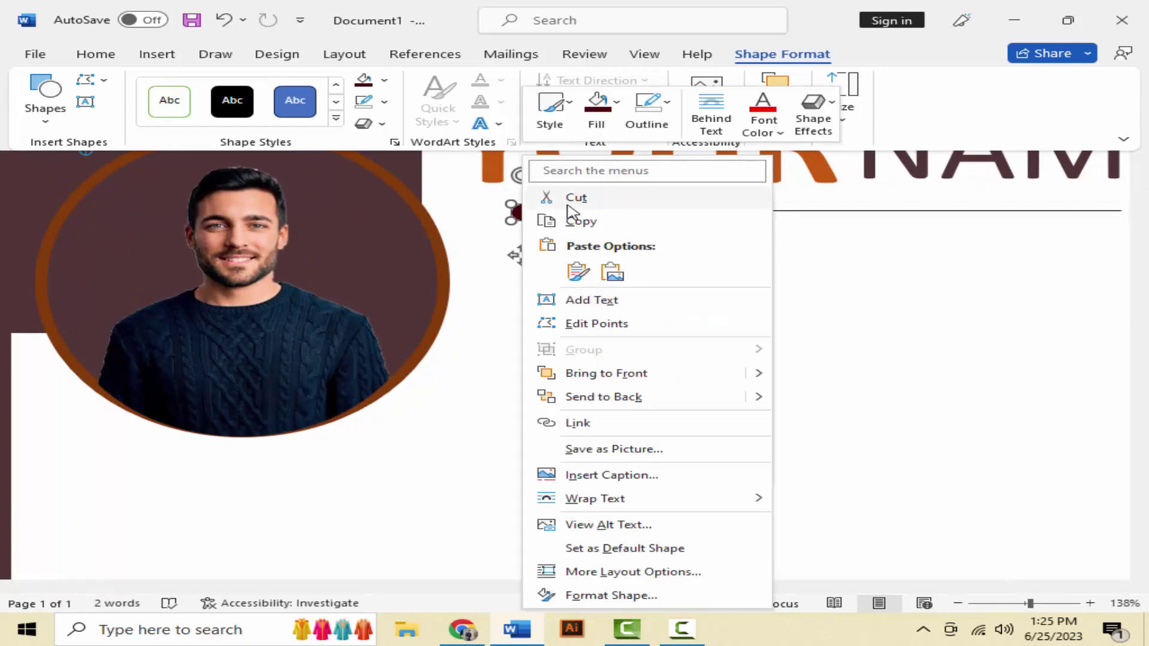
key(Escape)
right_click(987, 285)
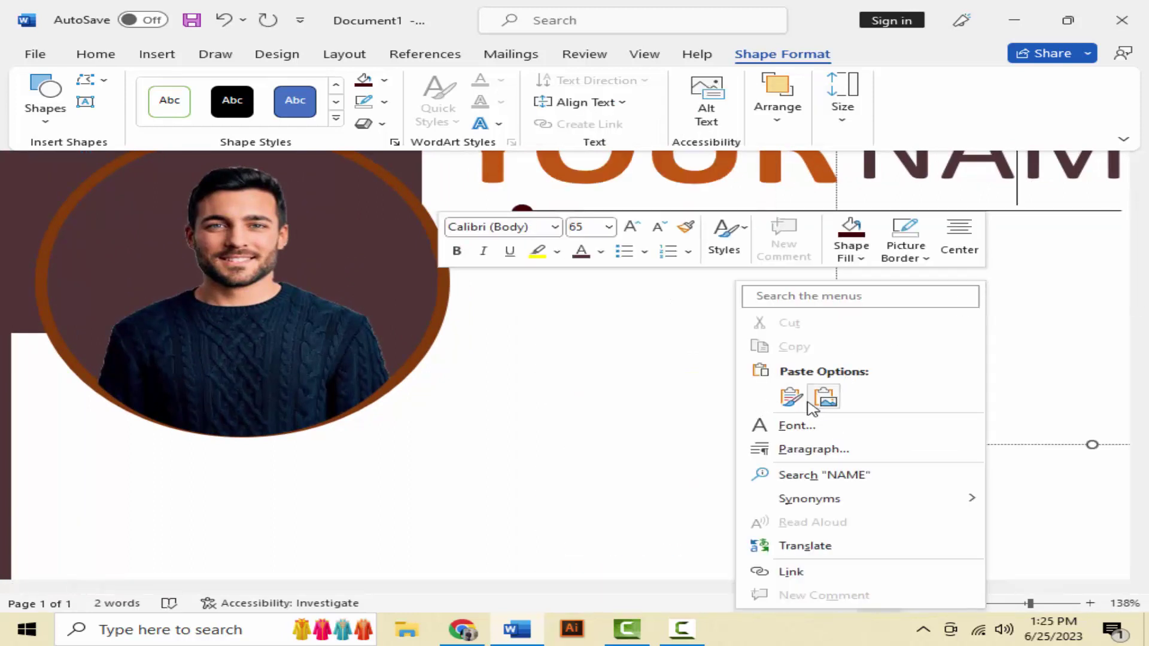
key(Escape)
ctrl+scroll(748, 336, down, 4)
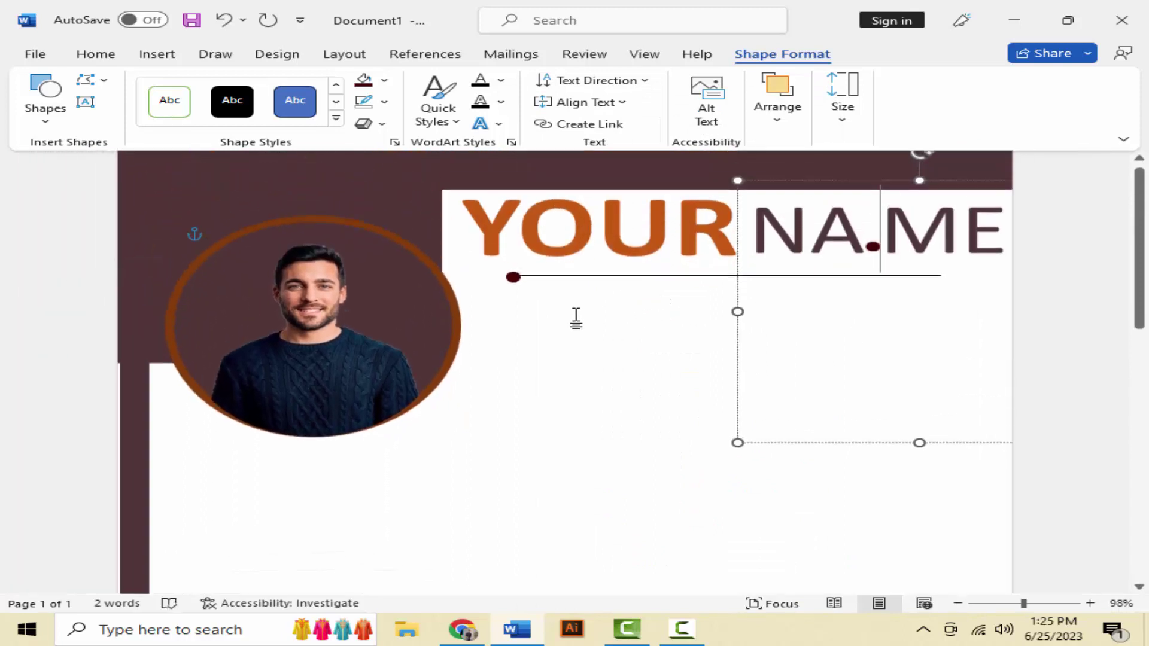
Undo the dot accidentally pasted inside the NAME text.
key(ctrl+v)
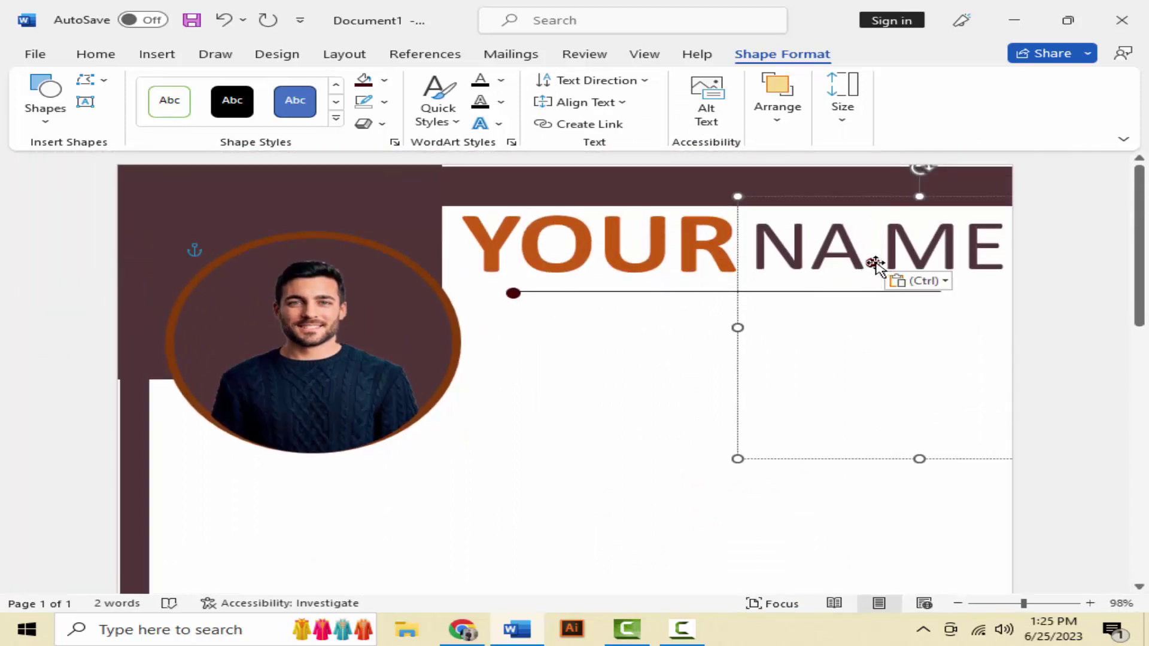
key(ctrl+z)
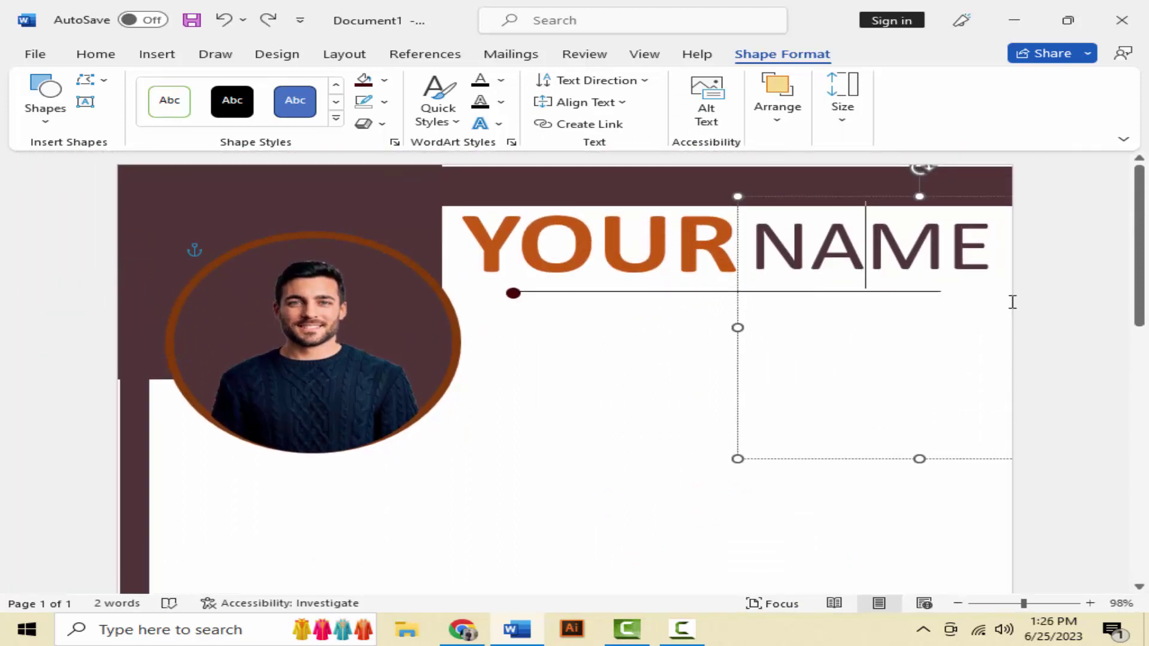
click(874, 514)
Paste a copy of the maroon dot and place it at the line's right end.
right_click(883, 509)
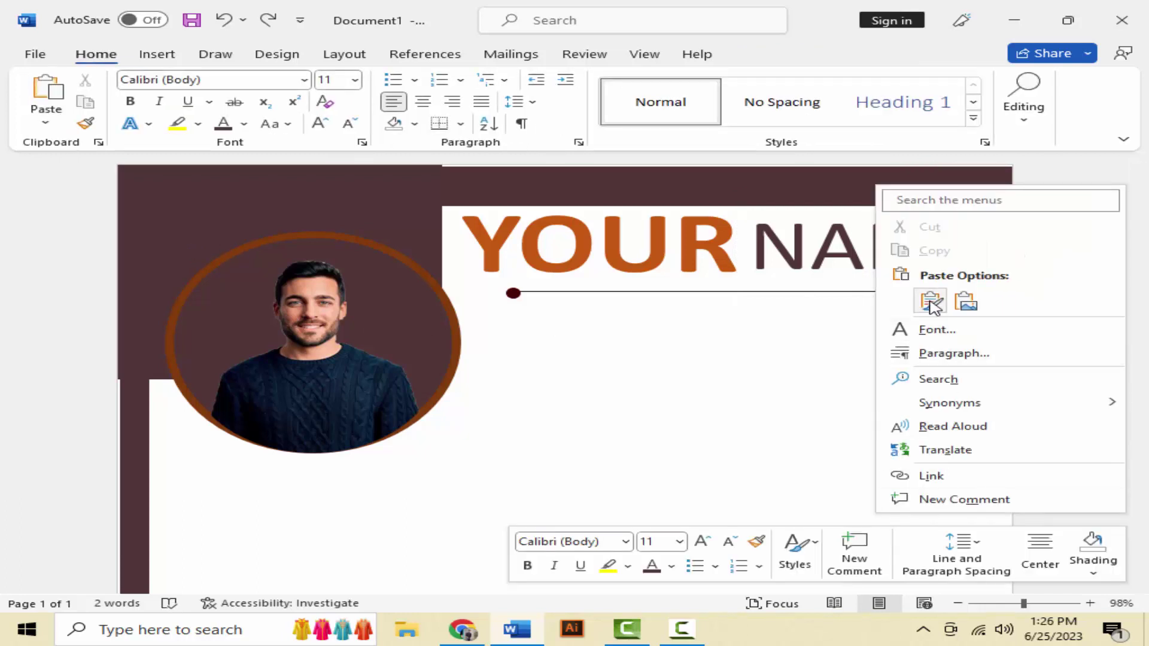
click(931, 301)
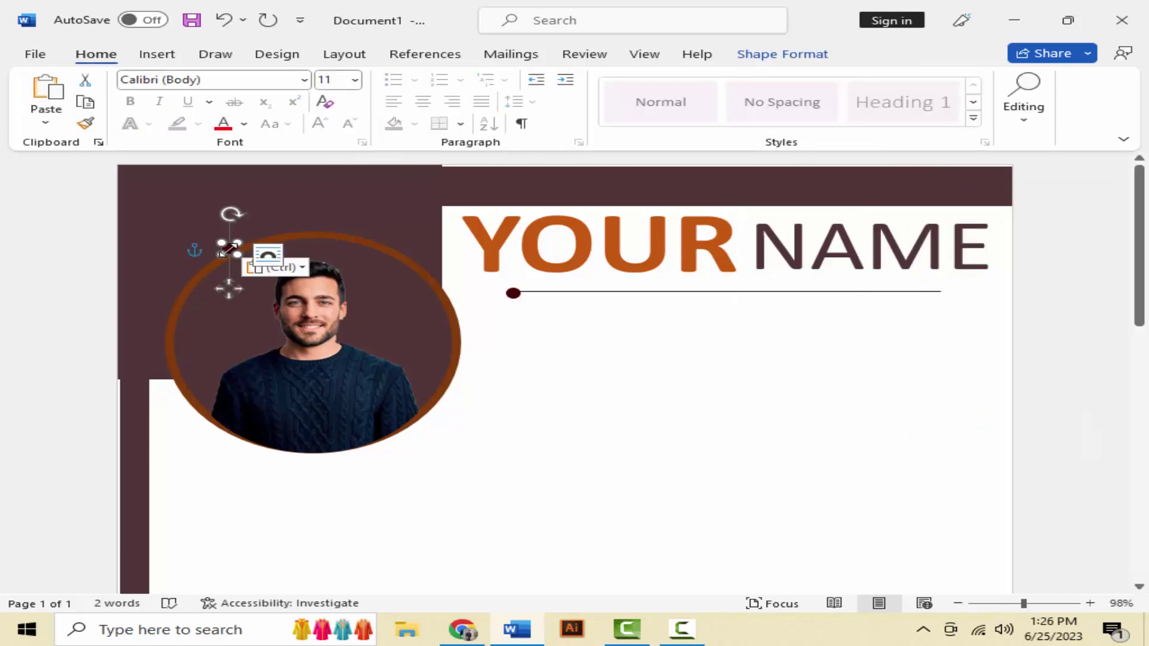
drag(250, 251, 940, 292)
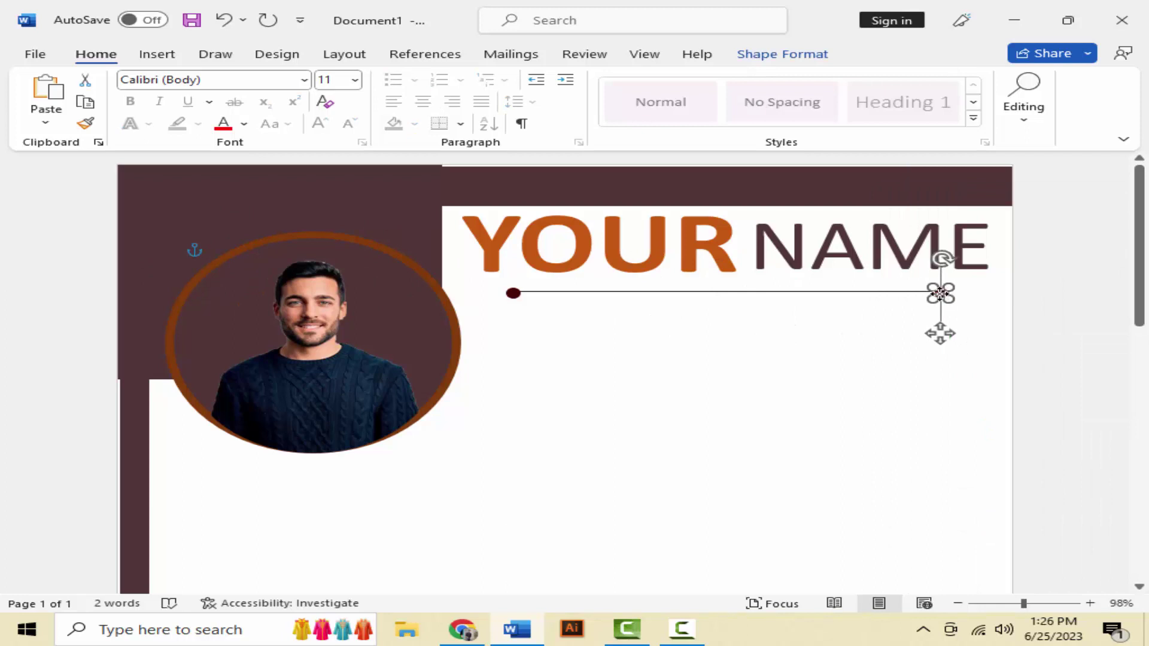
click(1044, 323)
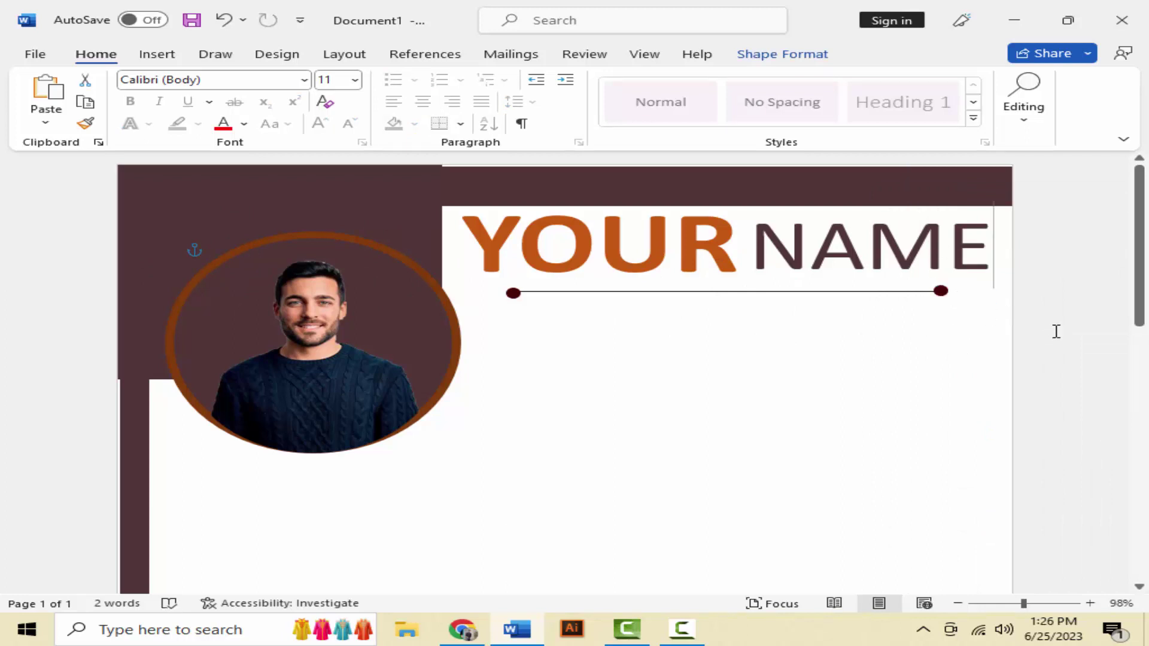
click(940, 293)
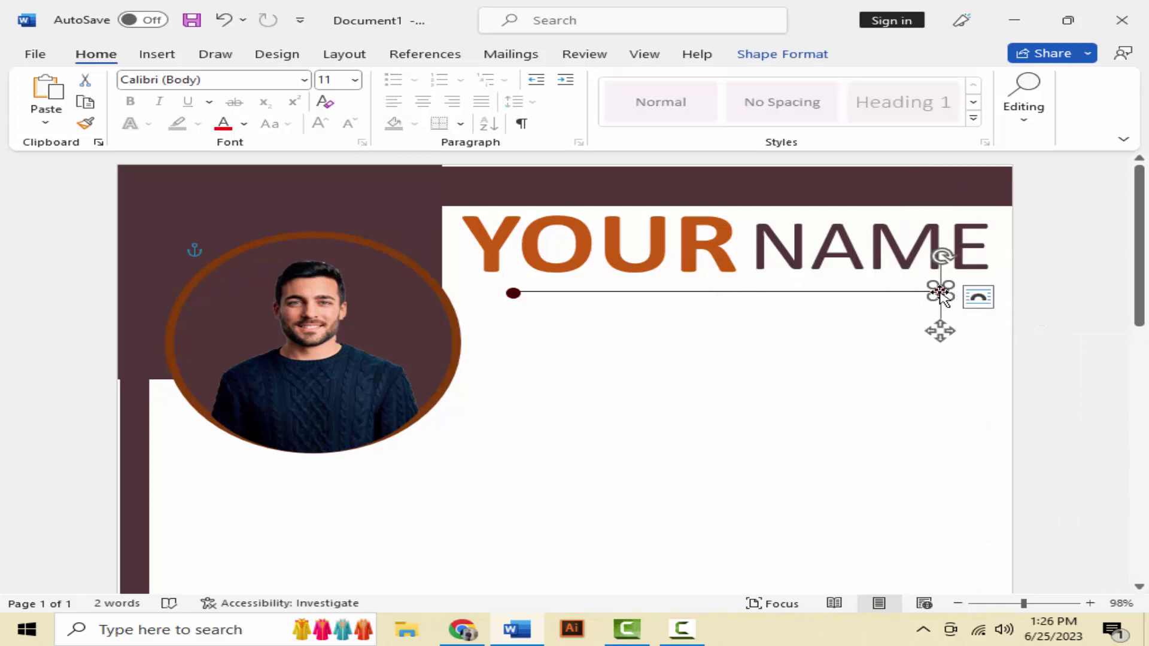
click(1057, 468)
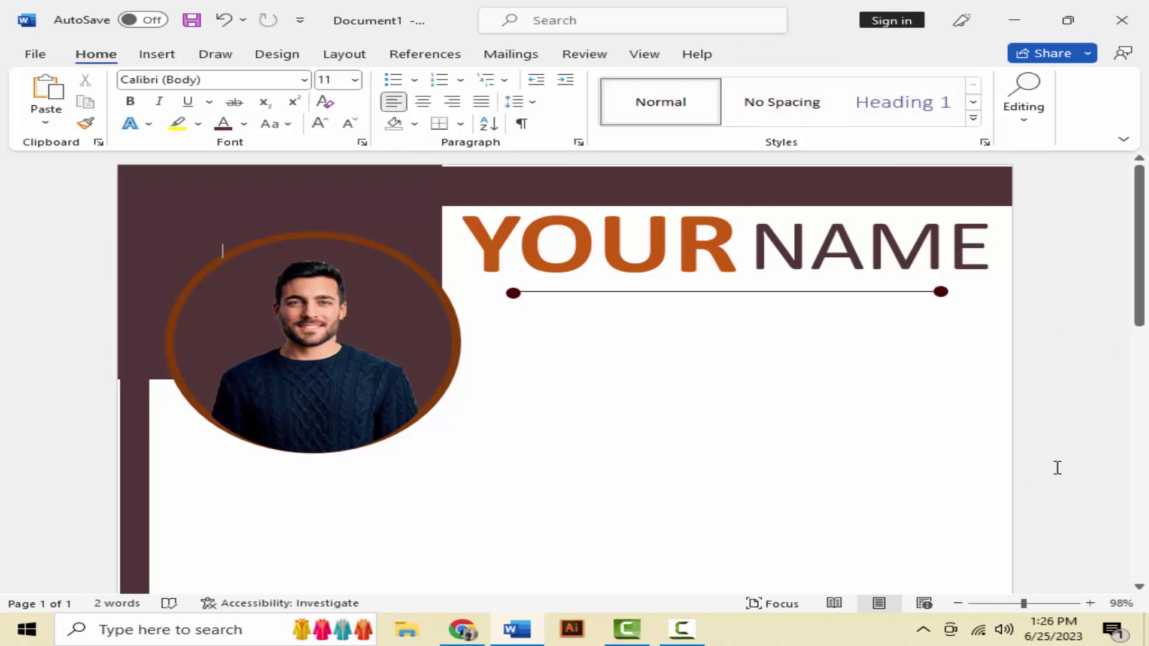
Draw a Flowchart: Terminator rounded bar just below the photo.
ctrl+scroll(806, 440, down, 1)
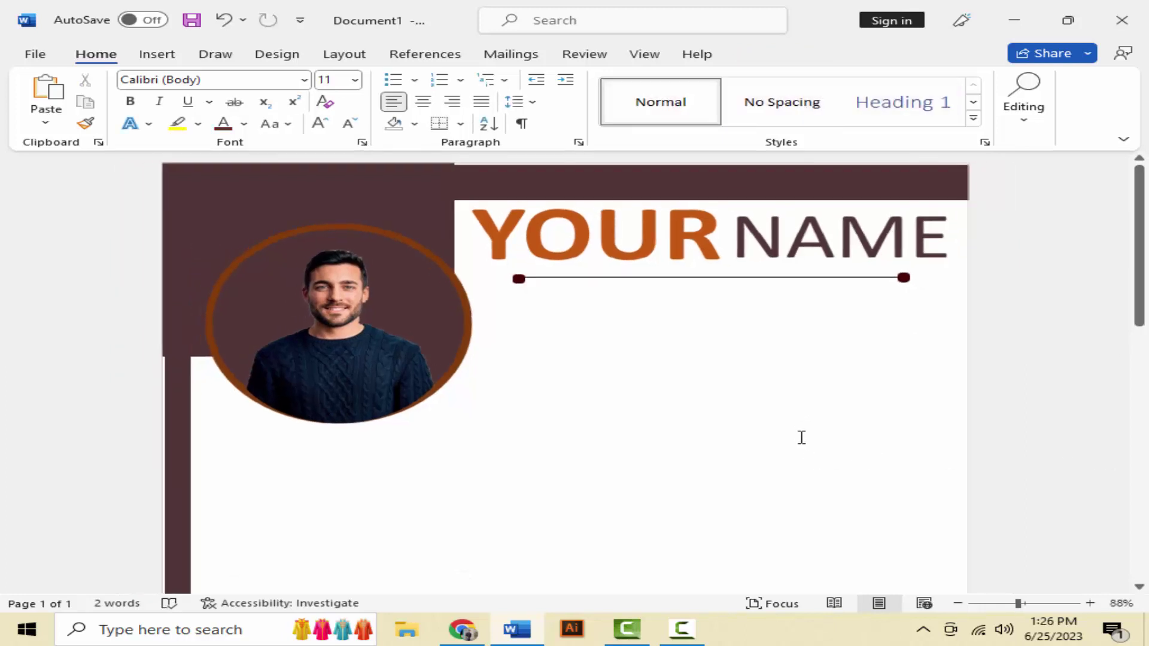
ctrl+scroll(802, 437, down, 2)
ctrl+scroll(799, 434, down, 1)
ctrl+scroll(794, 432, down, 1)
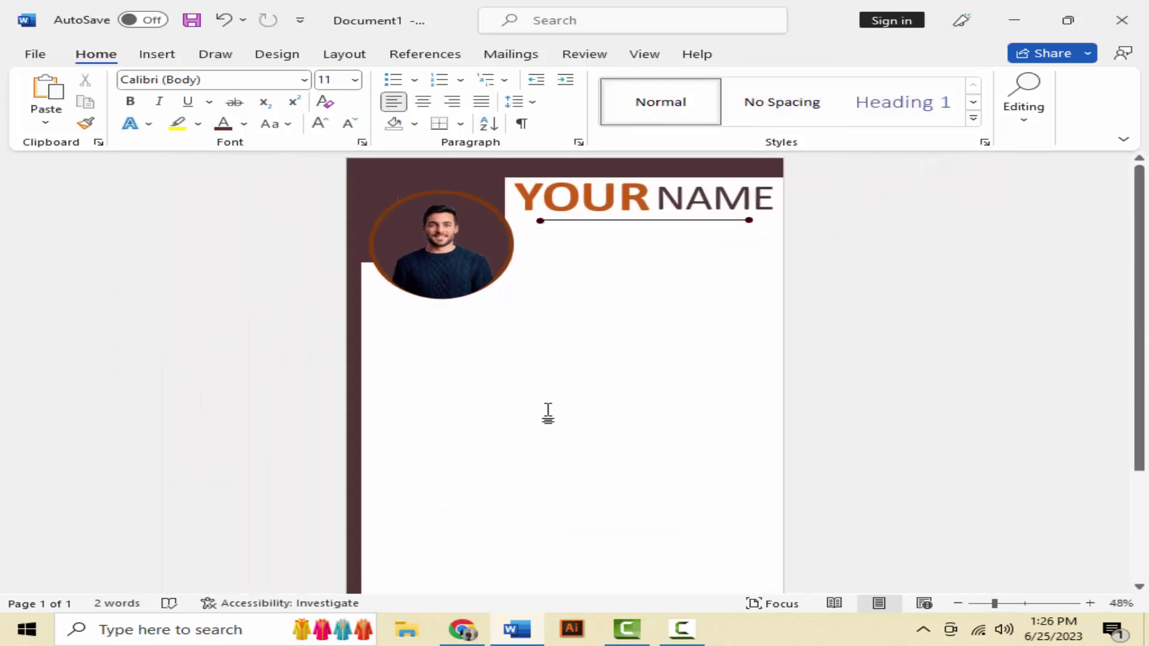
click(157, 54)
click(245, 80)
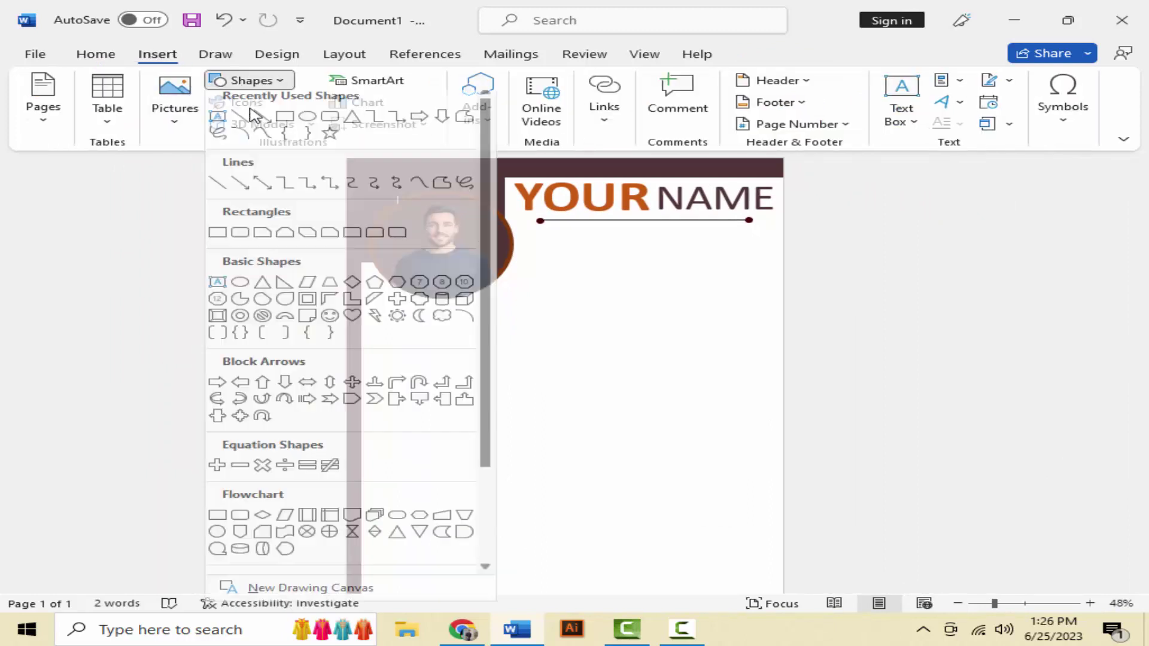
click(386, 520)
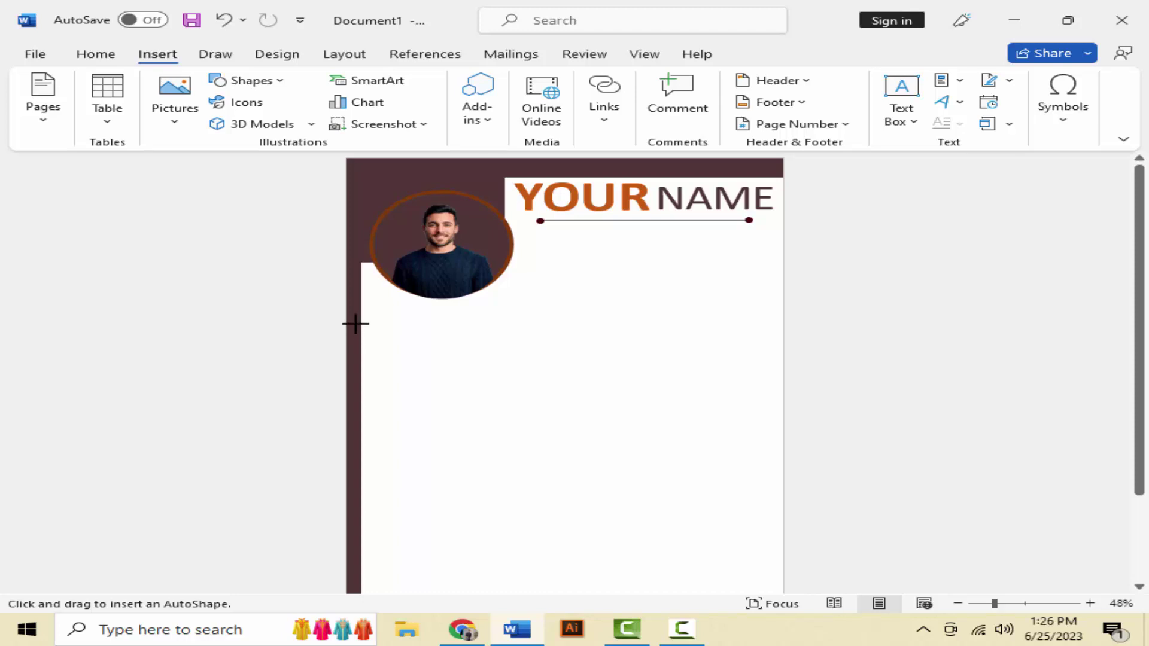
drag(372, 322, 495, 344)
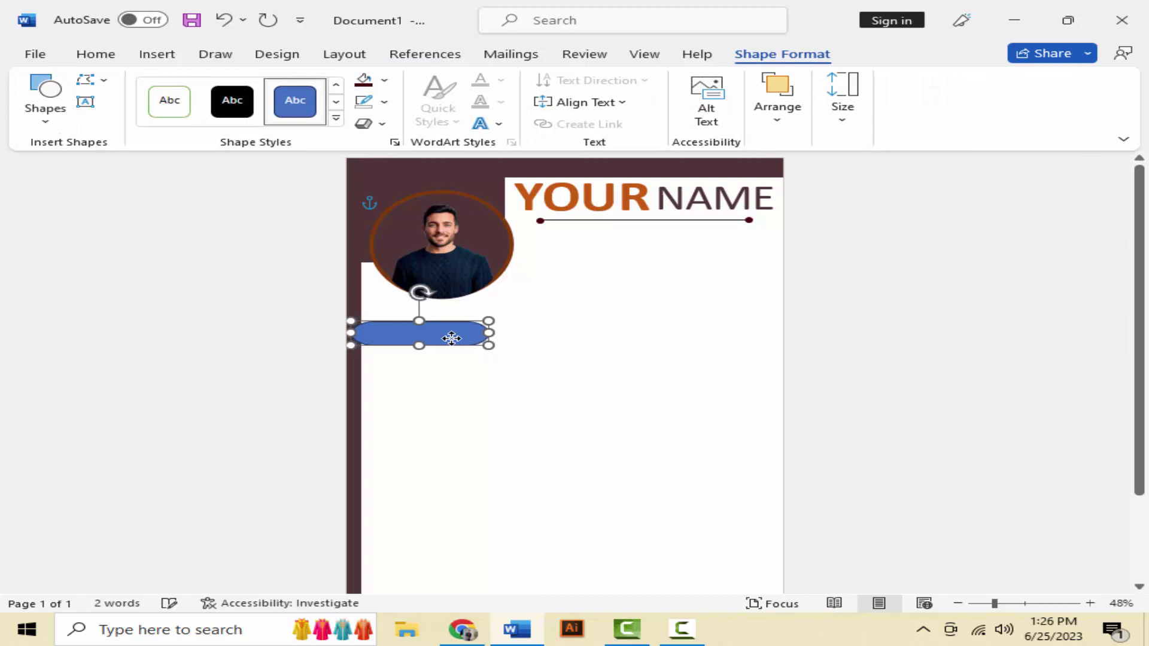
Fill the bar with the sidebar's recent maroon and nudge it left into the sidebar.
click(344, 54)
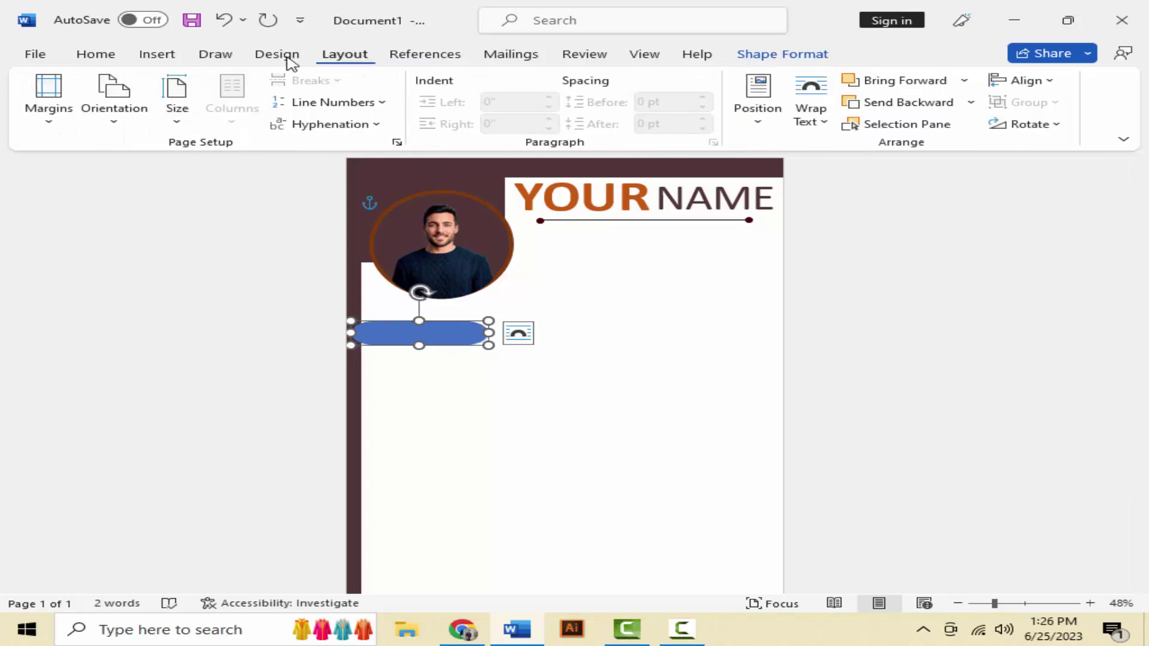
click(155, 56)
click(741, 60)
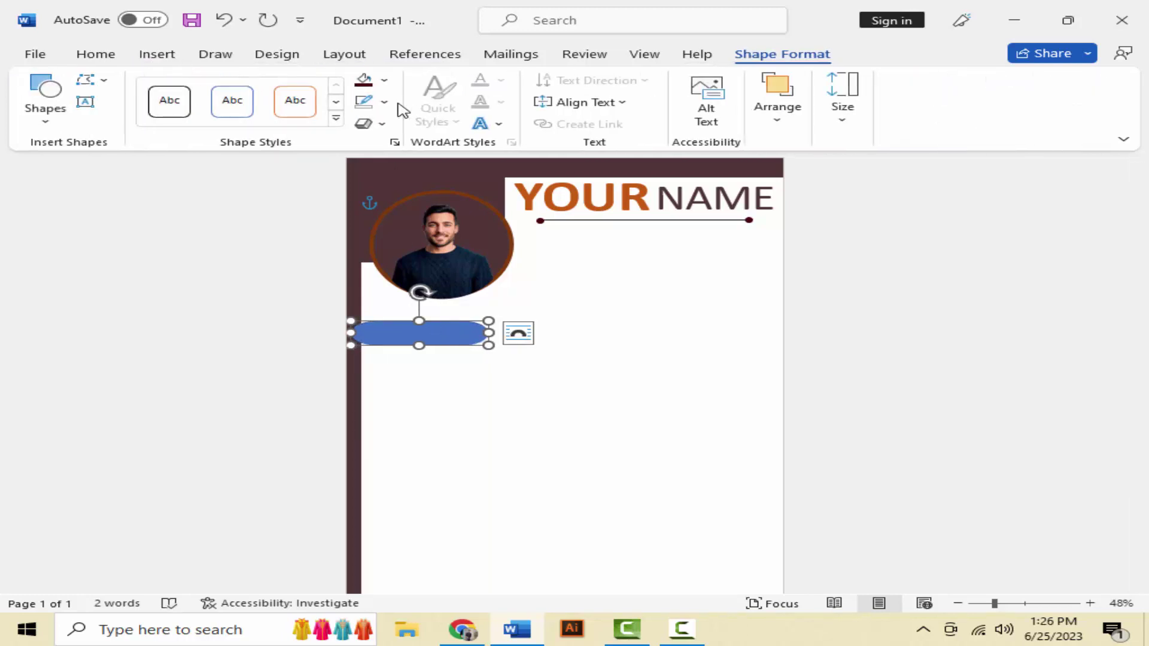
click(364, 102)
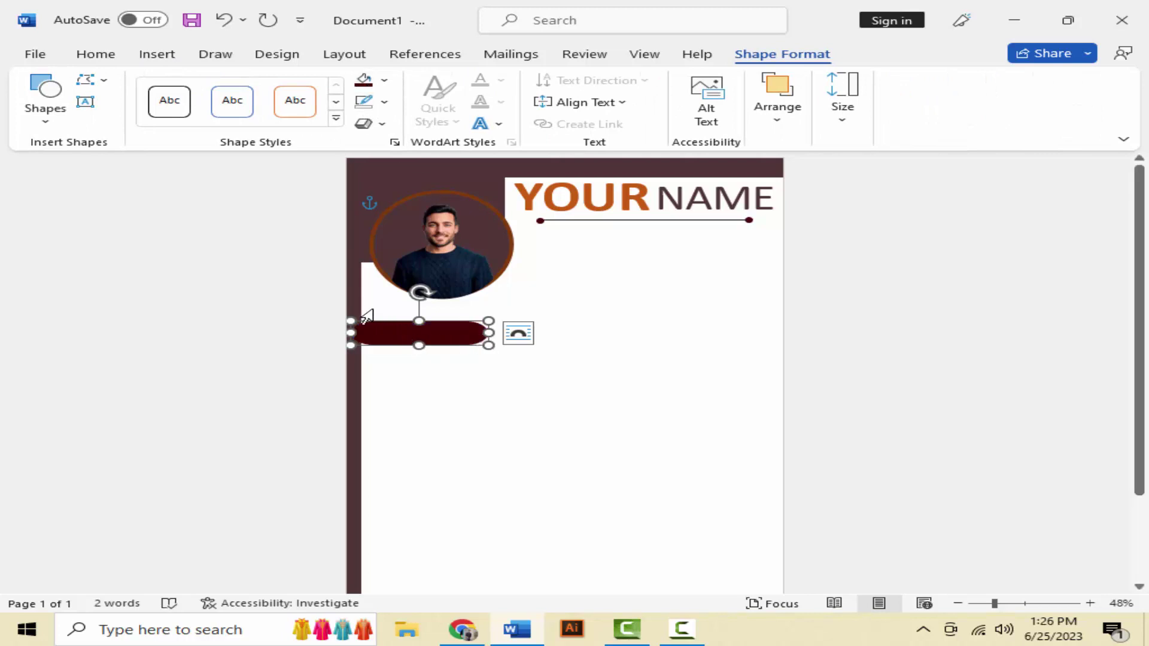
click(384, 79)
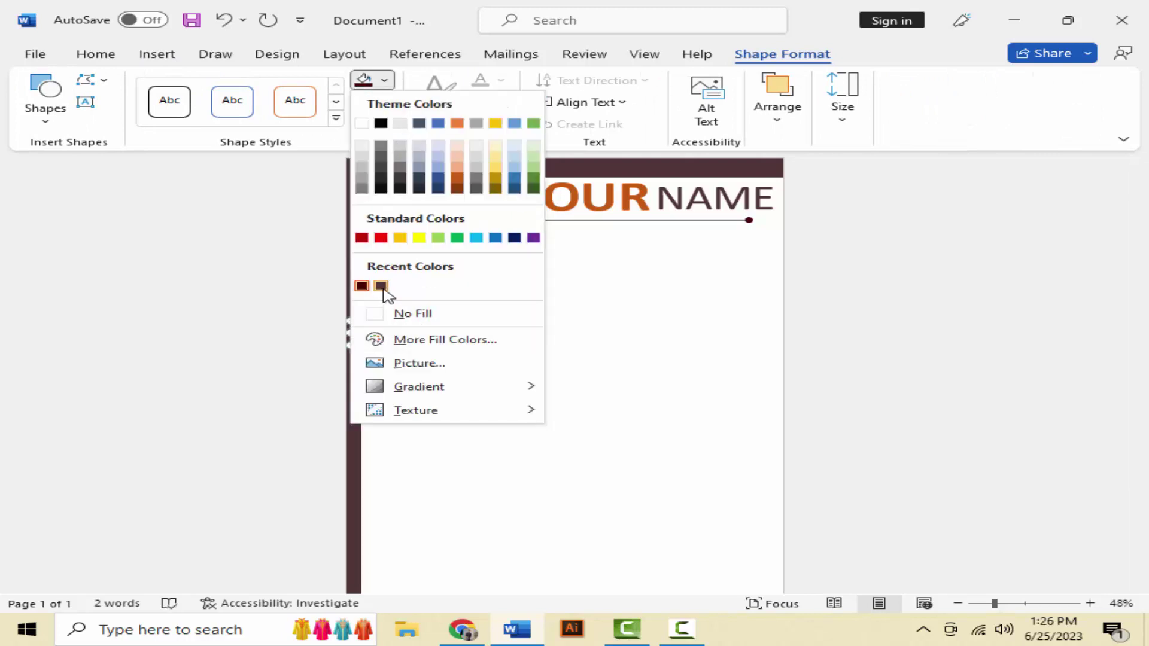
click(382, 286)
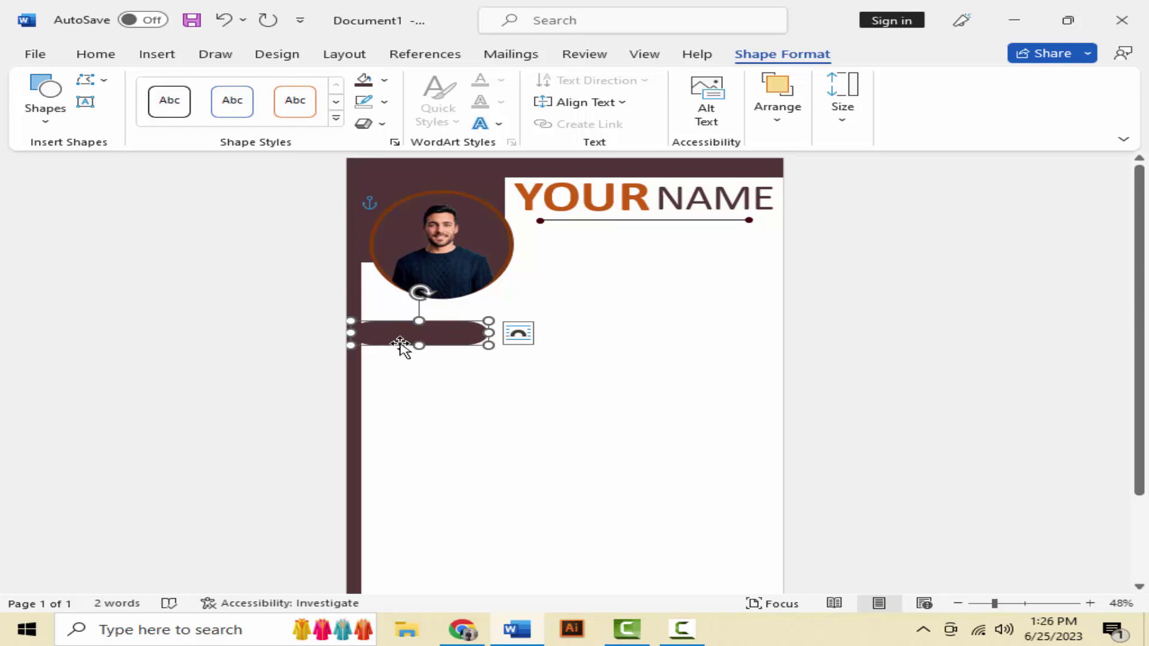
key(Left)
key(Left)
key(Left)
key(Left)
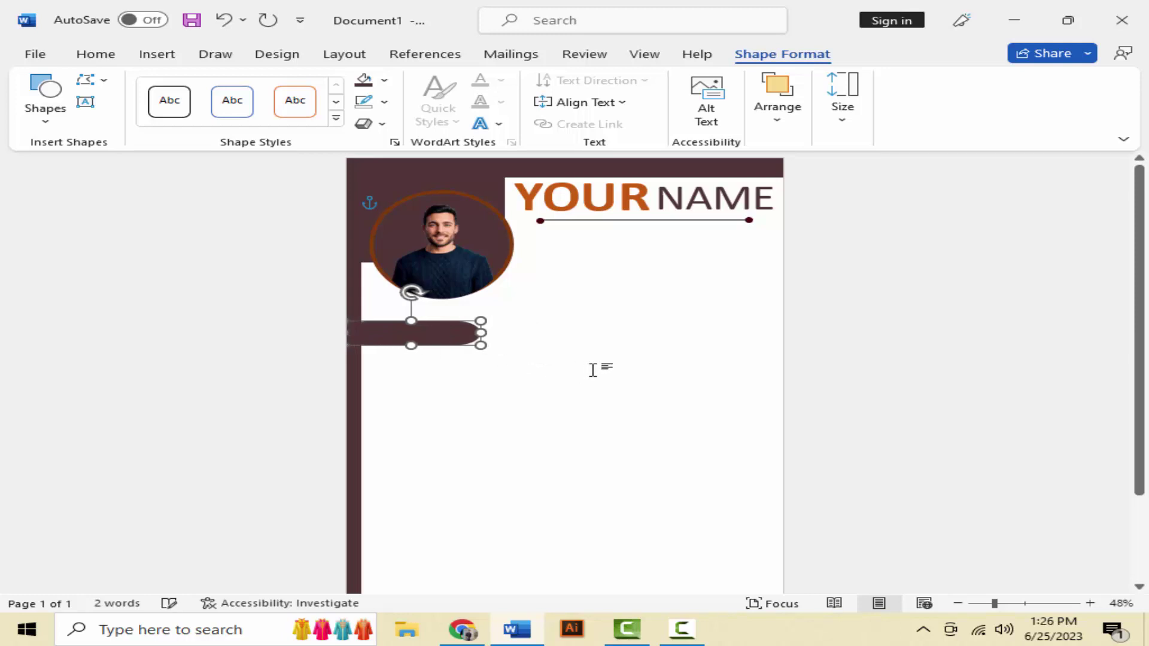
key(Left)
click(868, 365)
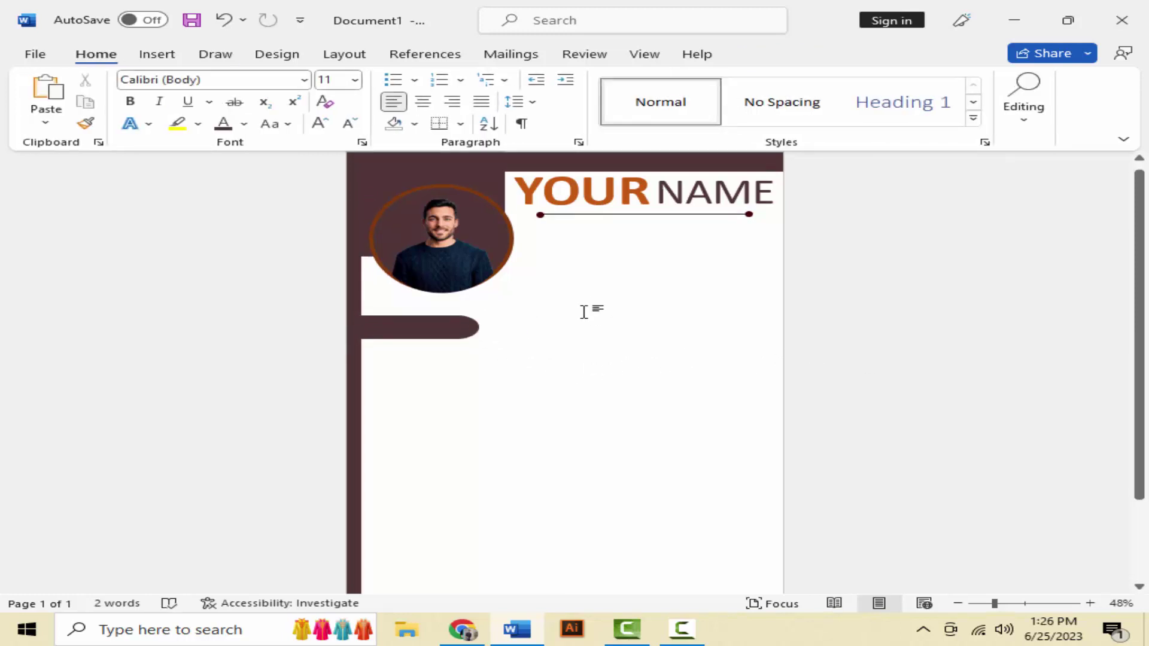
Widen the maroon bar below the photo by dragging its right handle.
scroll(584, 312, down, 2)
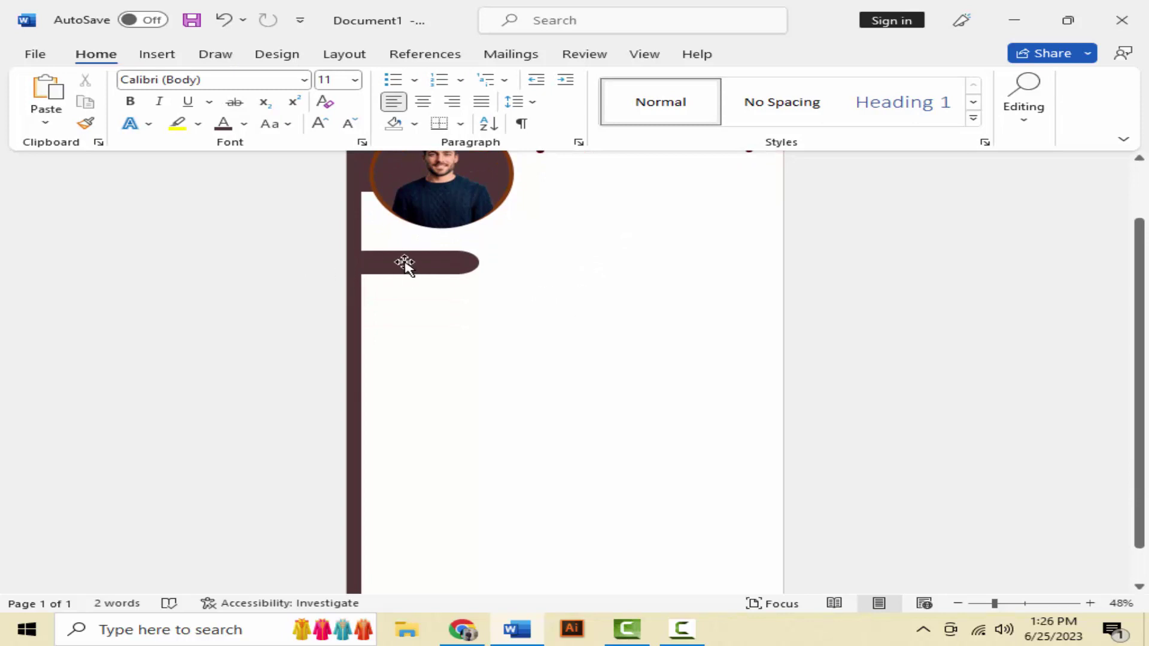
click(442, 268)
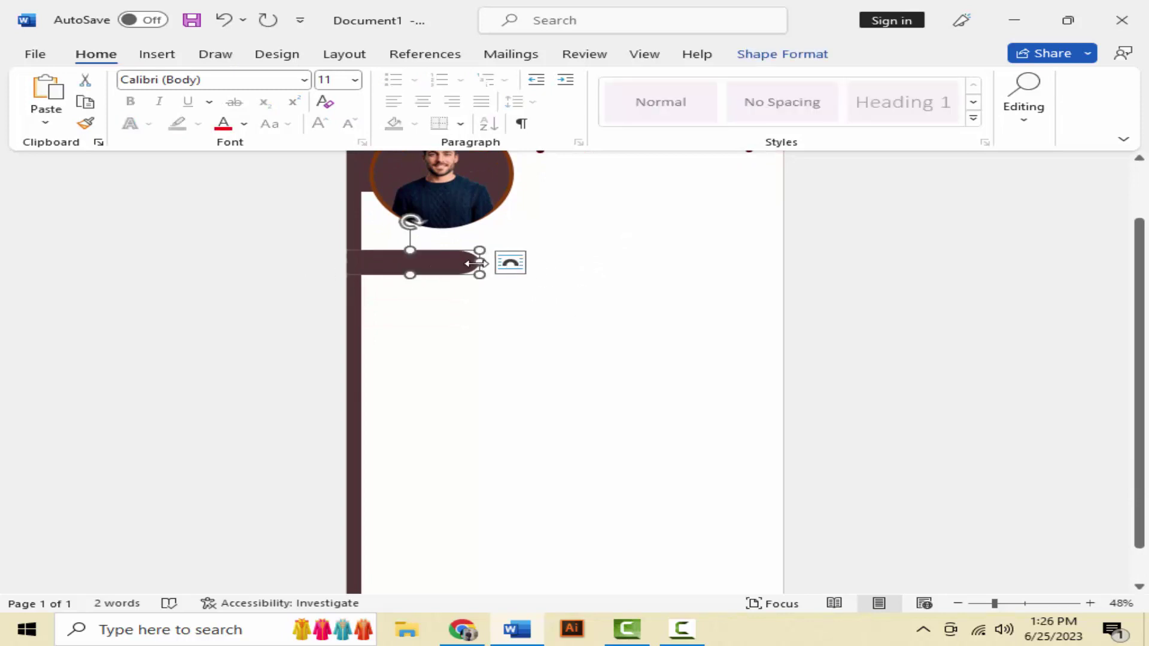
drag(477, 264, 525, 262)
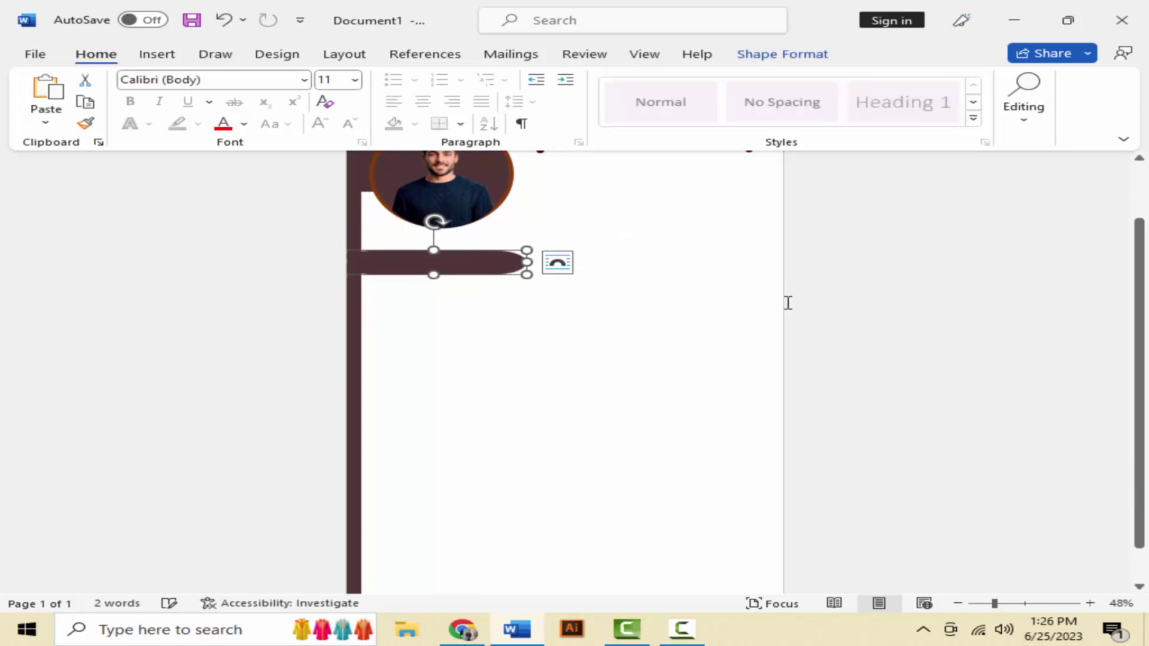
scroll(841, 299, up, 1)
scroll(557, 266, down, 1)
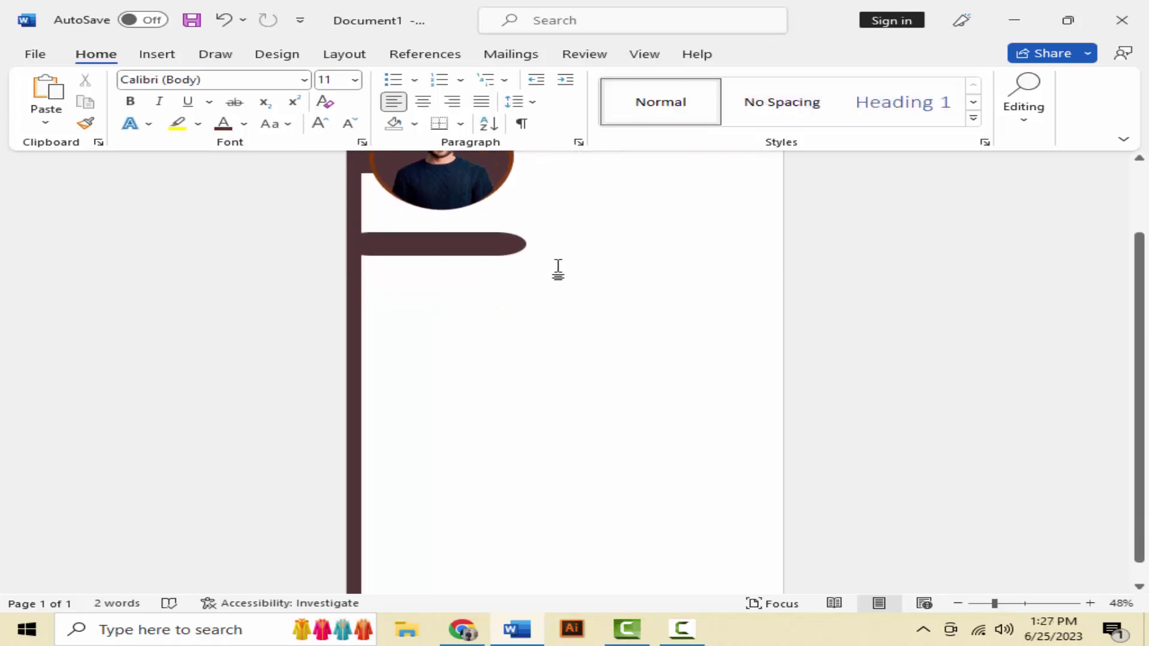
Copy the maroon bar and paste a duplicate onto the page.
right_click(467, 247)
click(526, 222)
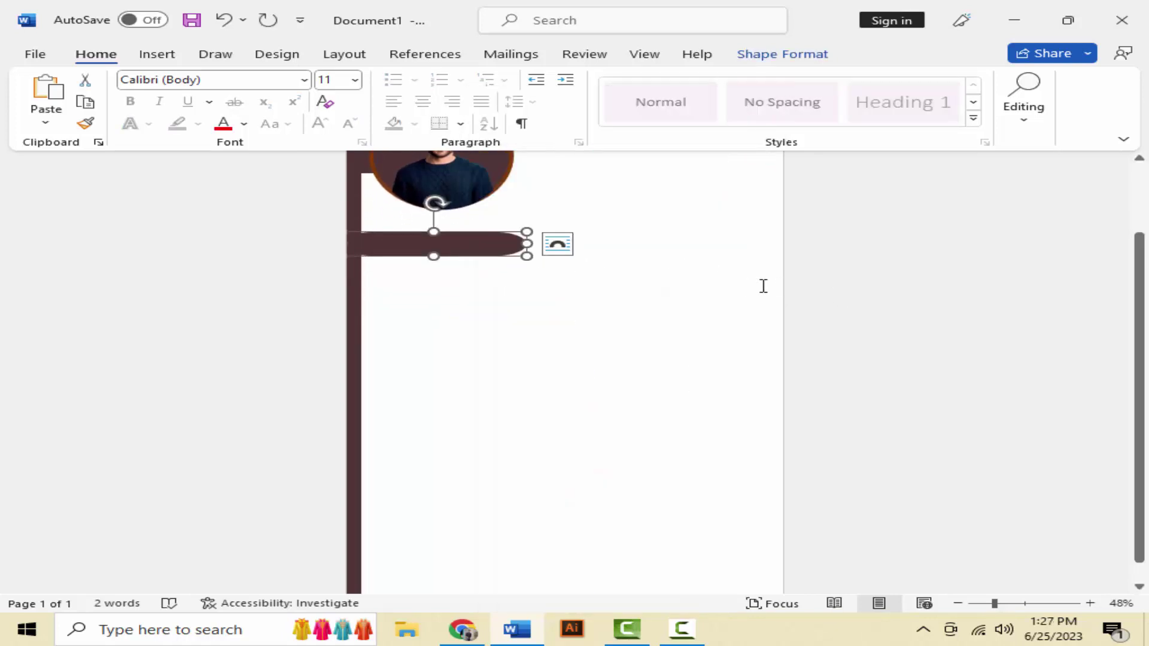
scroll(763, 282, down, 2)
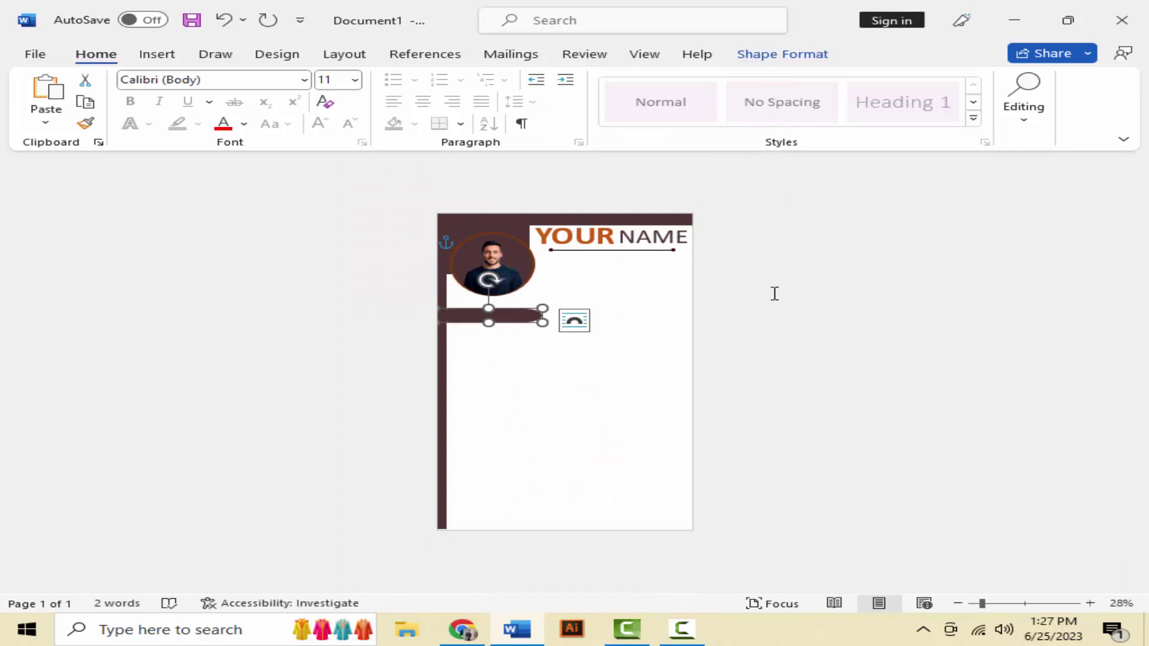
scroll(729, 317, down, 2)
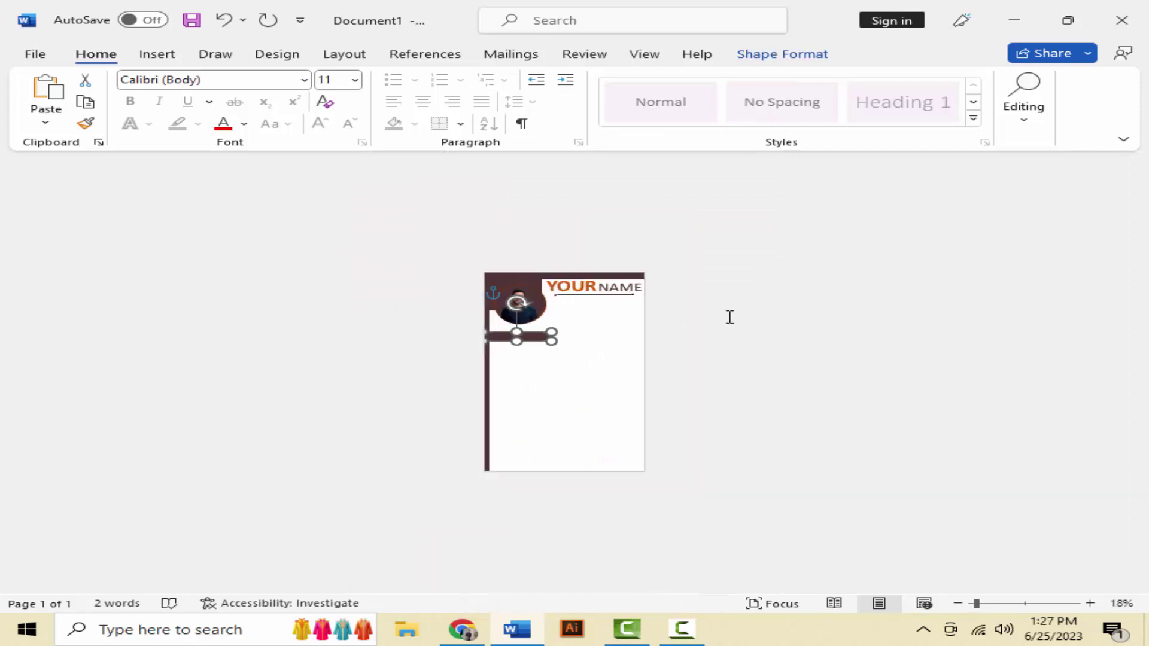
right_click(729, 318)
click(782, 399)
Move the pasted maroon bar down the sidebar as the second tab.
scroll(712, 341, up, 3)
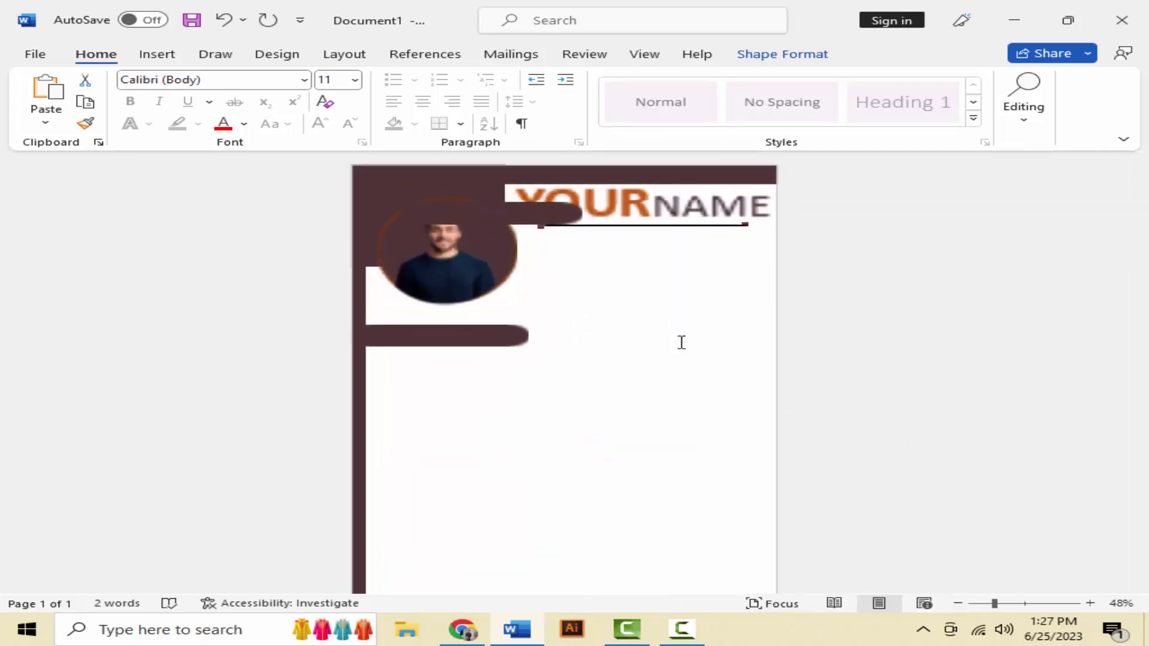
drag(471, 212, 414, 445)
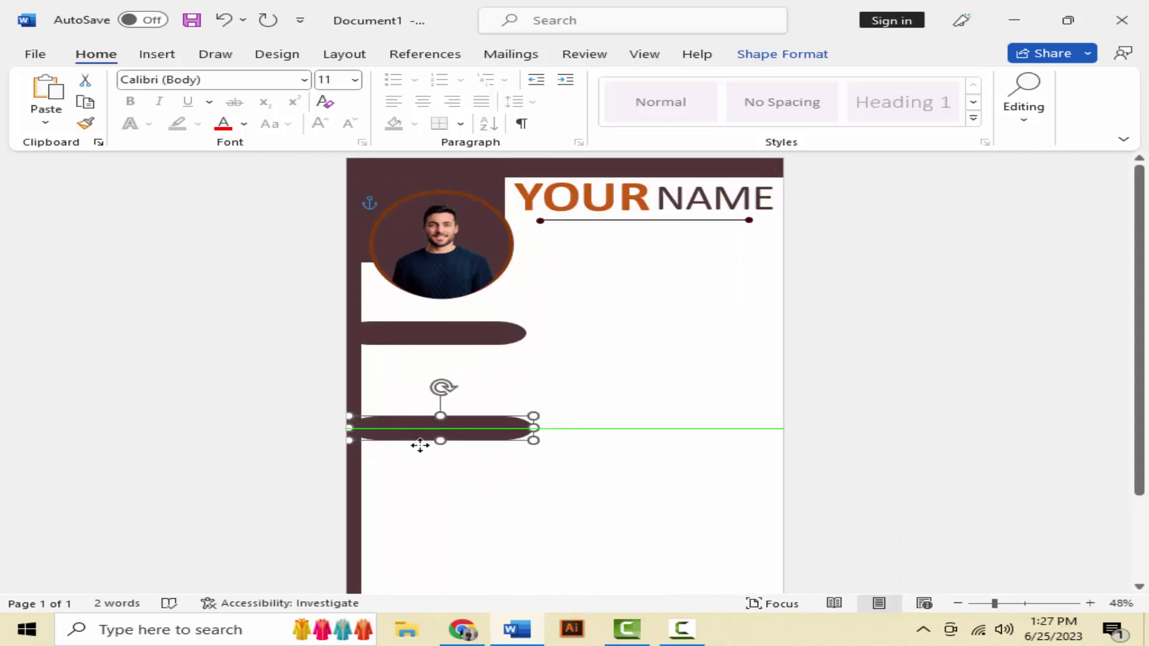
scroll(429, 416, down, 3)
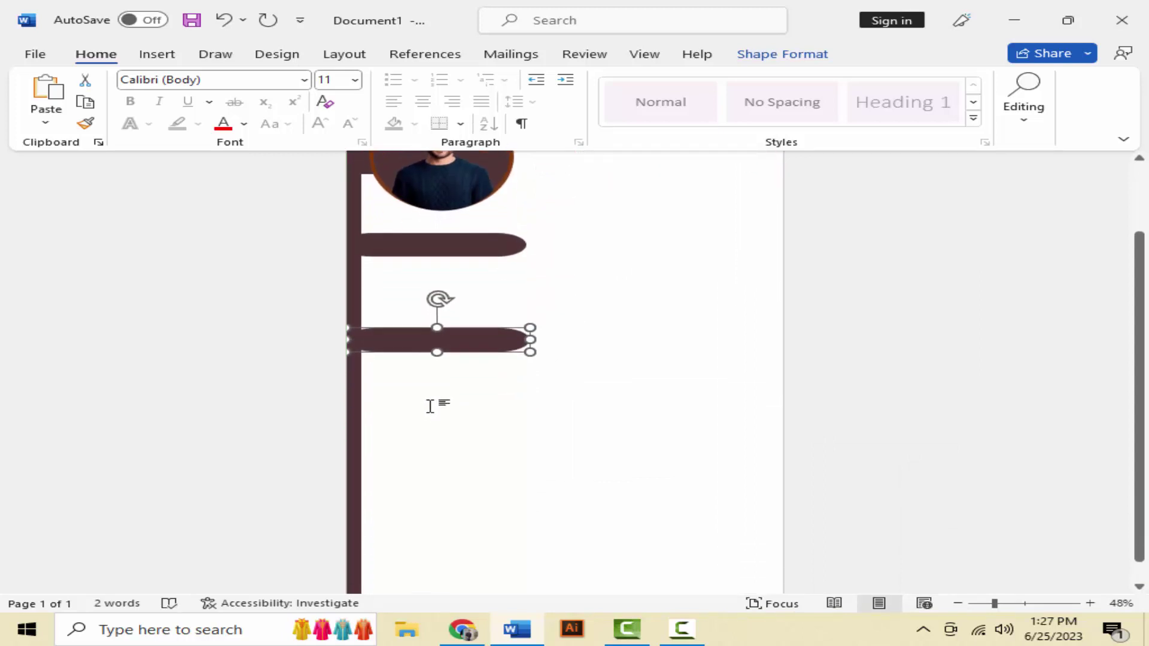
click(905, 370)
mouse_move(502, 405)
mouse_down()
mouse_move(446, 415)
mouse_move(448, 457)
mouse_up()
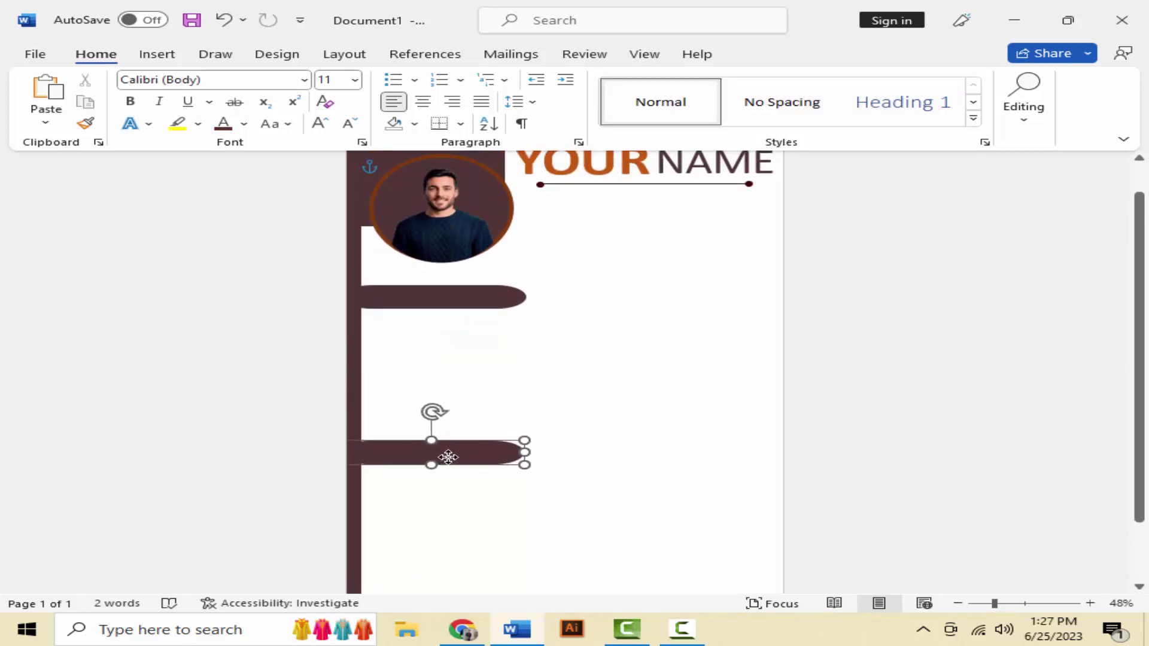
scroll(466, 425, down, 3)
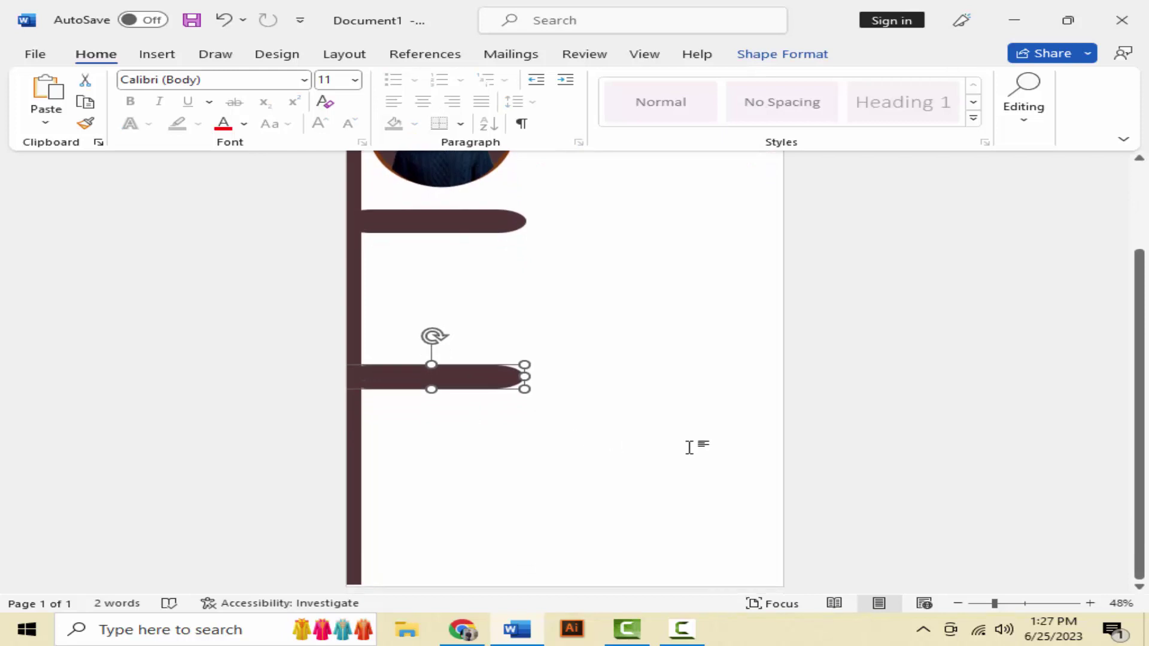
click(877, 428)
scroll(862, 419, up, 3)
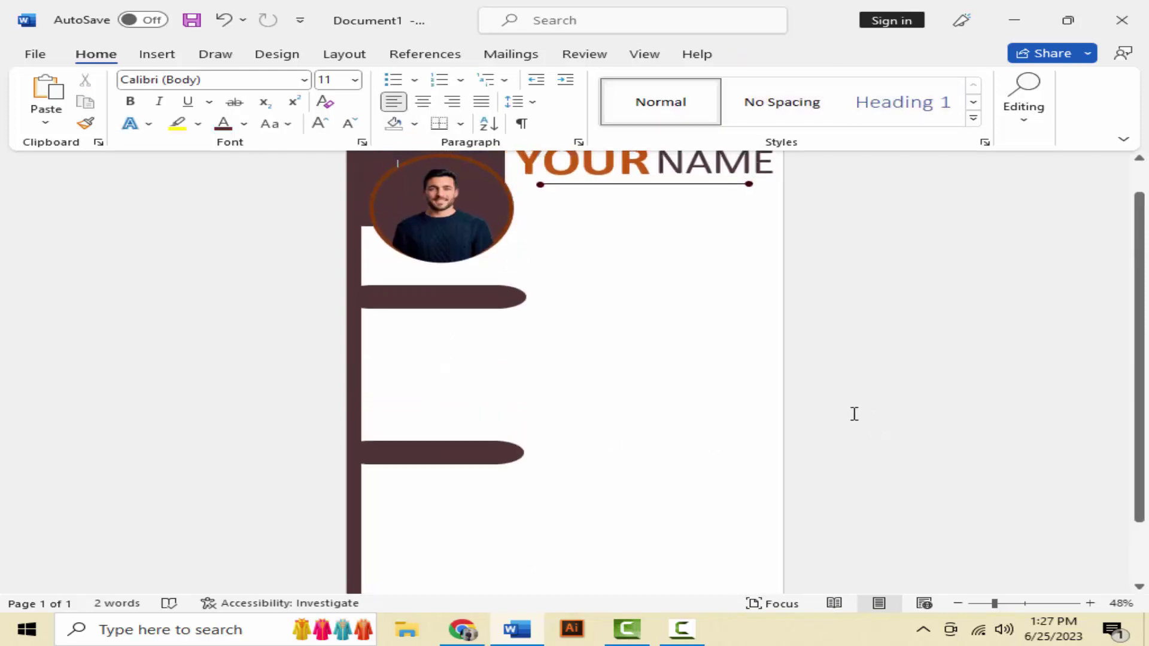
scroll(836, 410, down, 3)
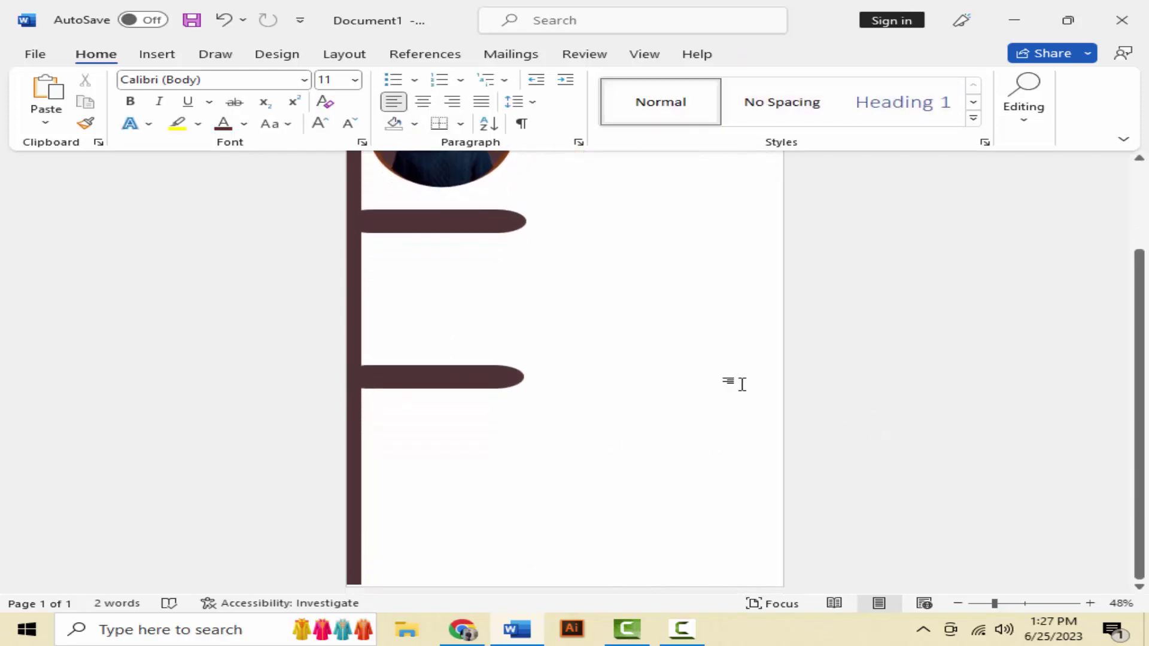
Paste a third maroon bar and place it near the sidebar's bottom.
click(452, 383)
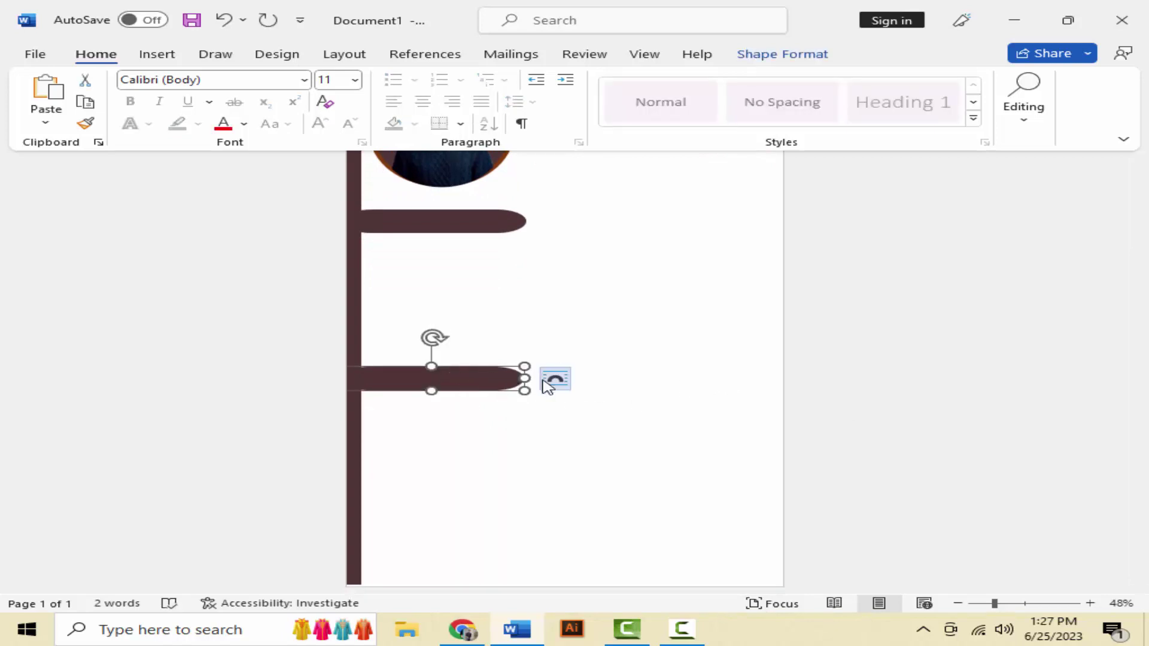
scroll(640, 333, up, 3)
ctrl+scroll(641, 334, down, 1)
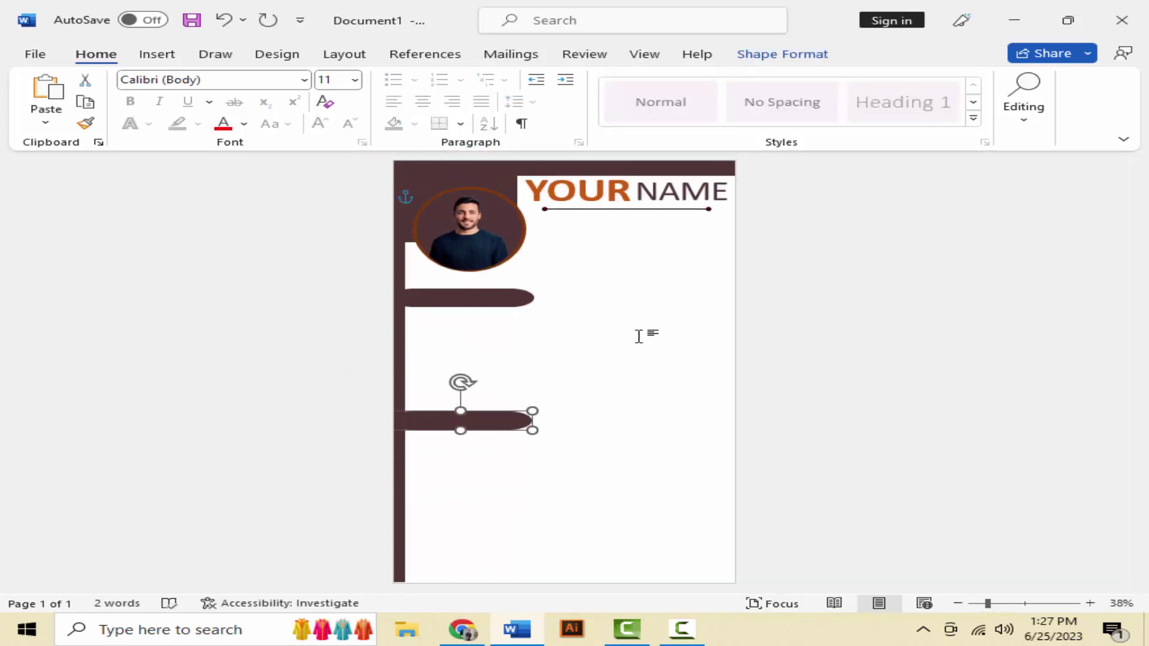
right_click(813, 347)
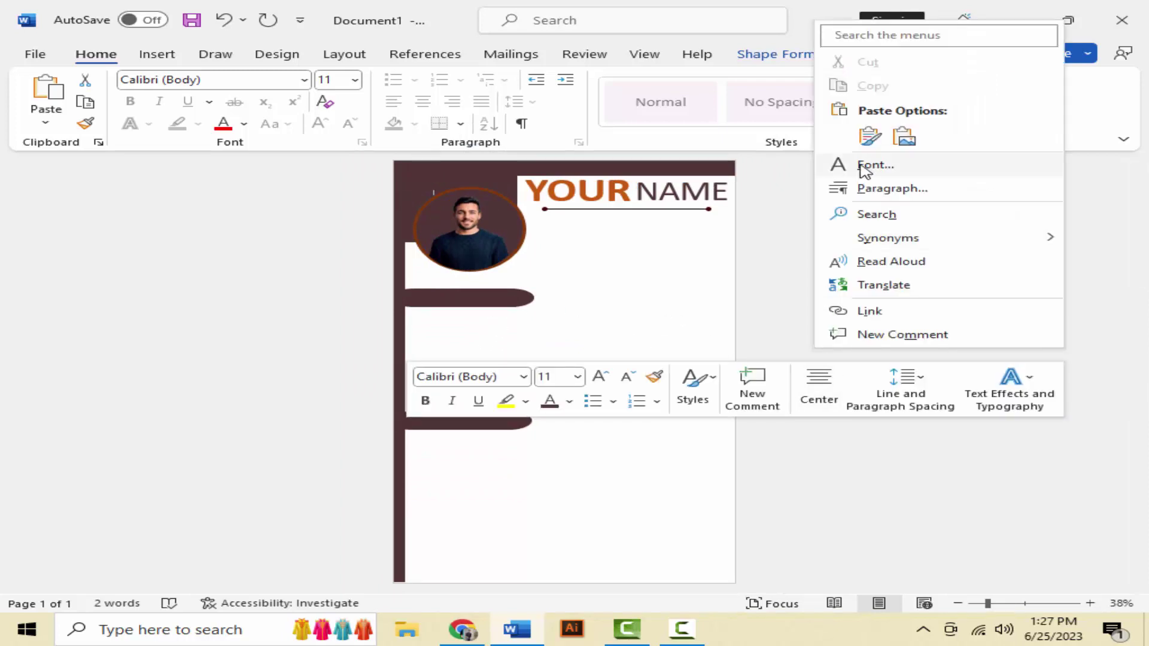
click(868, 141)
drag(453, 198, 415, 528)
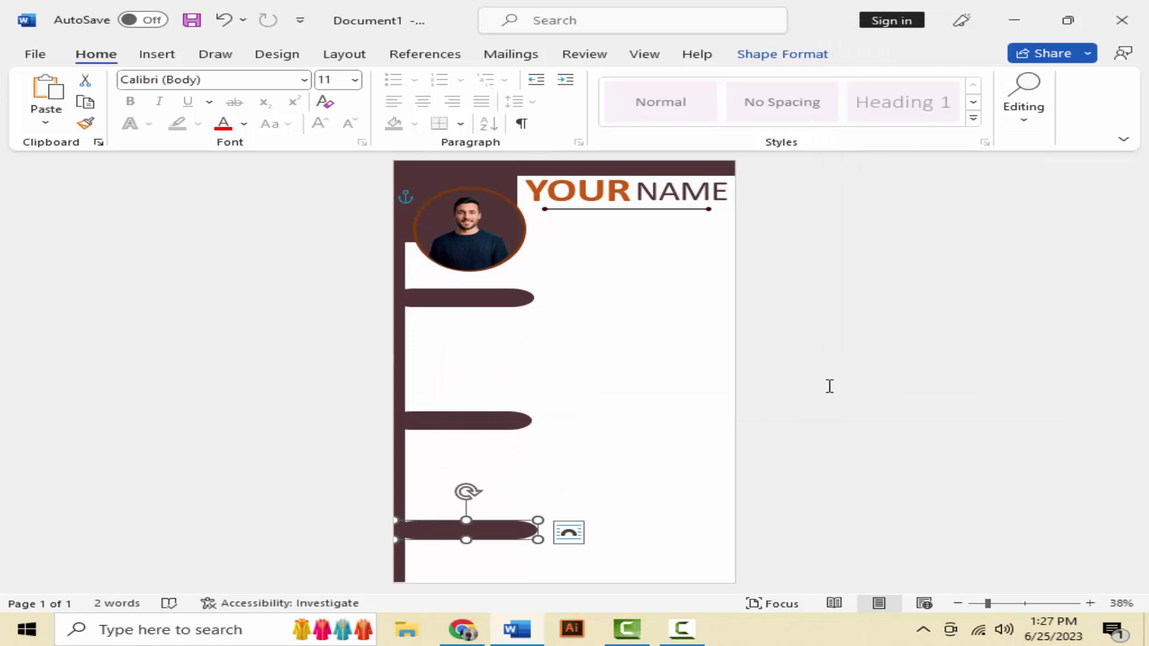
click(862, 392)
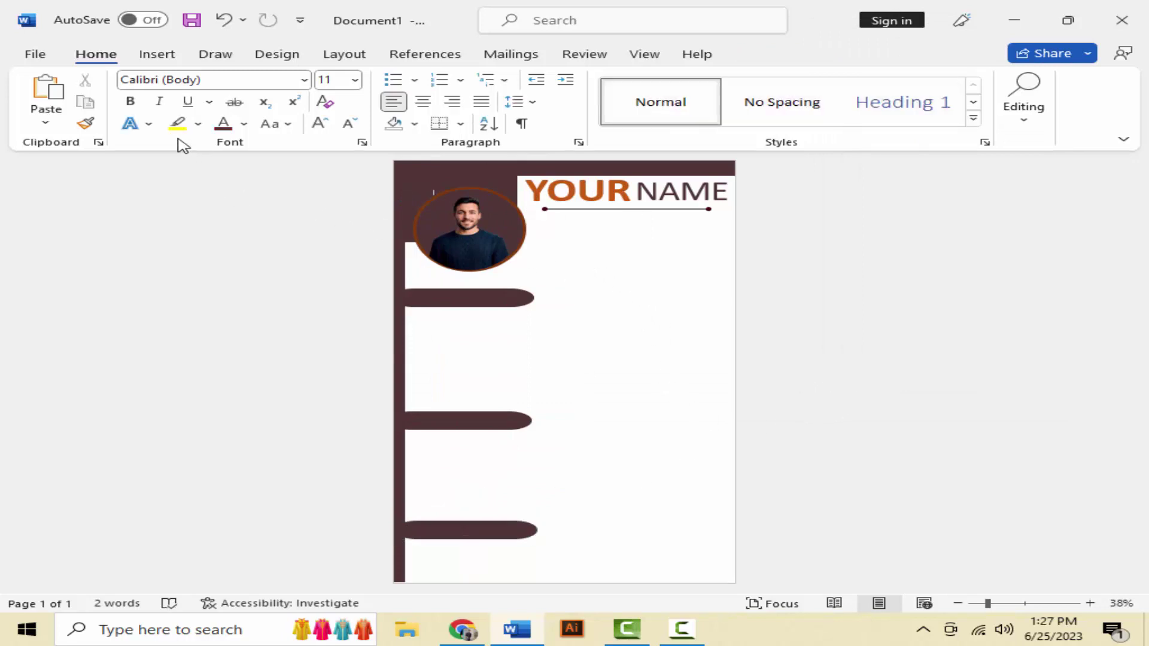
Draw a no-fill CONTACT text box and move it onto the top maroon tab.
click(156, 55)
click(246, 80)
click(241, 124)
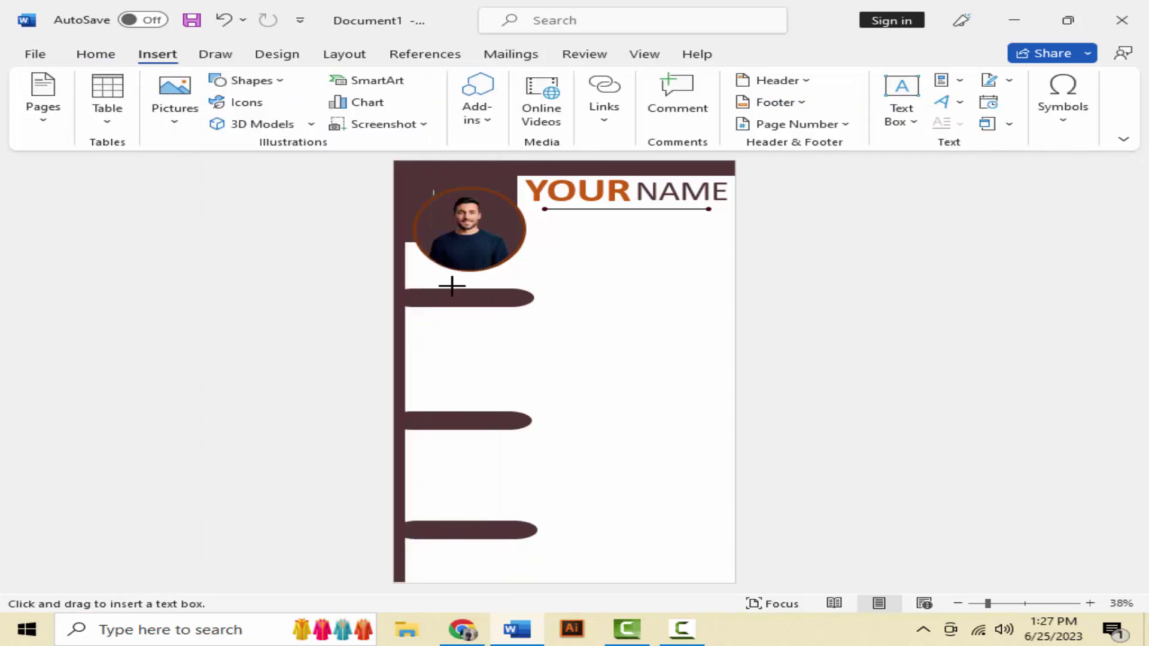
drag(606, 277, 728, 314)
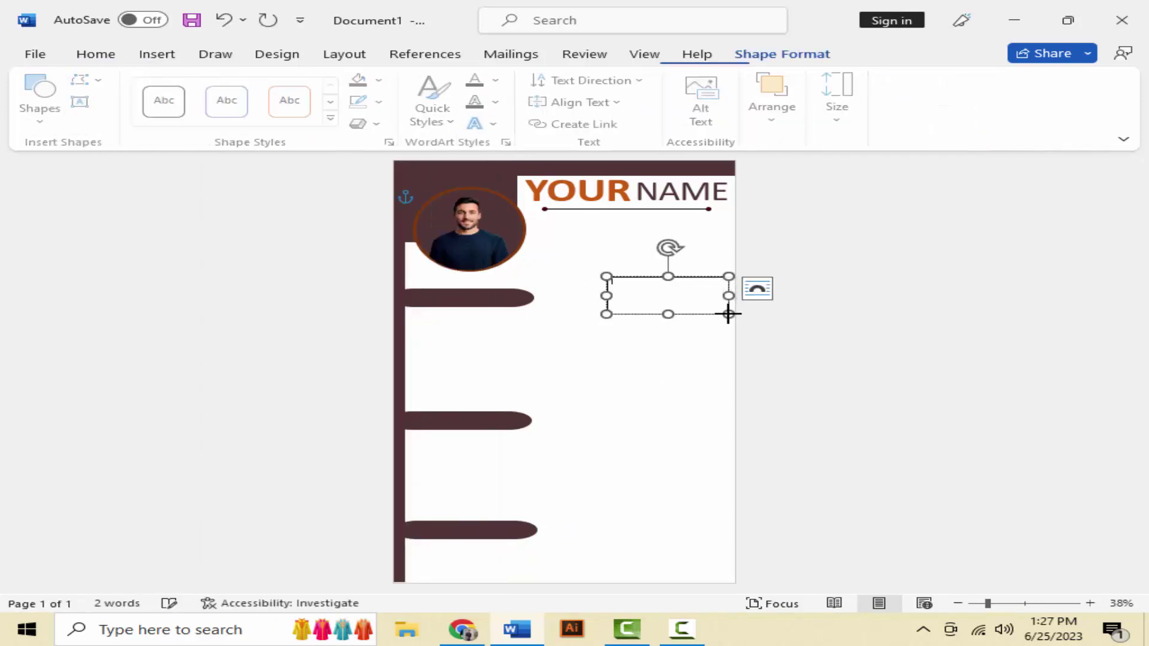
click(385, 80)
click(380, 315)
text(CONTACT)
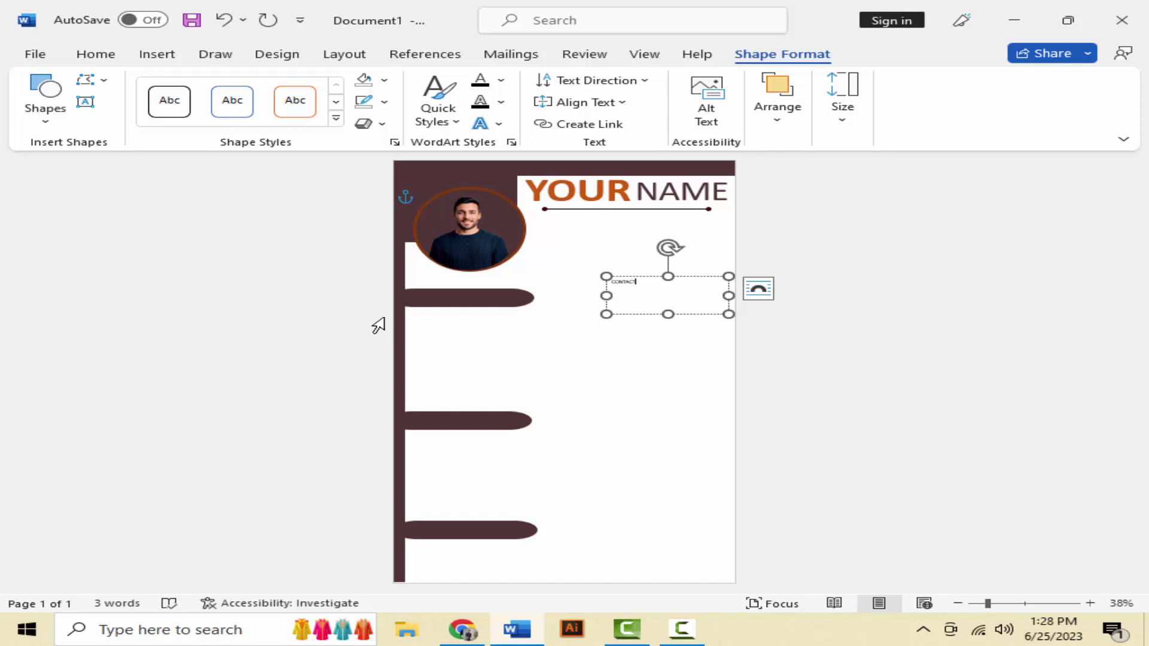
drag(624, 279, 426, 300)
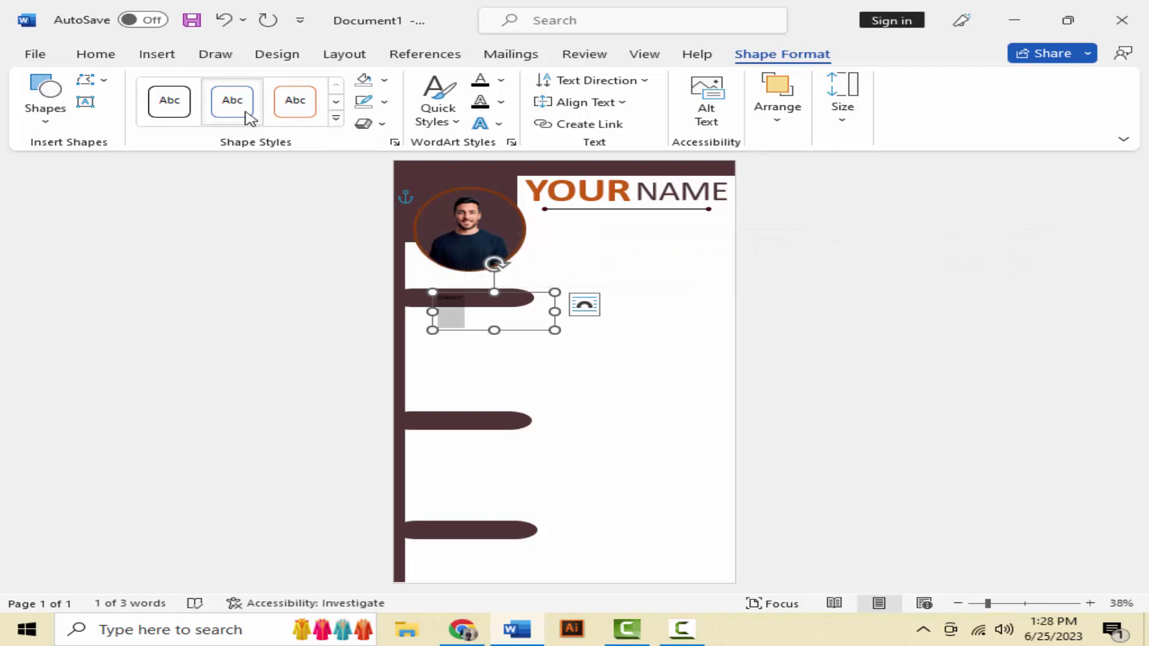
Make CONTACT white, bold, size 26 and nudge it to the tab's left end.
click(89, 55)
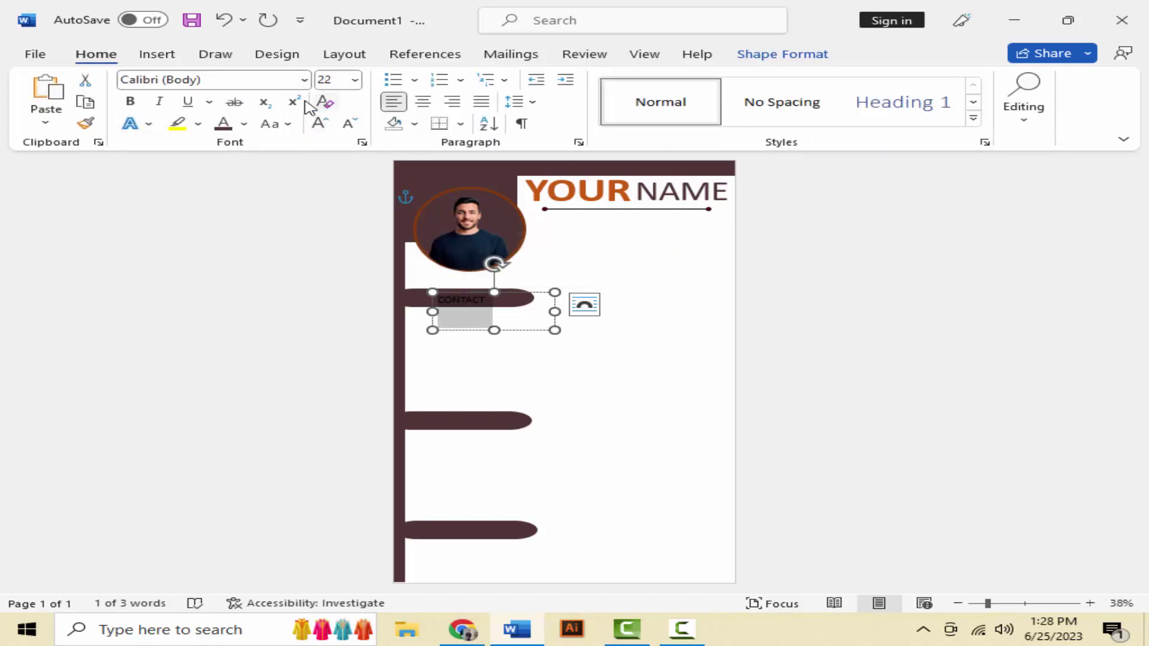
click(244, 124)
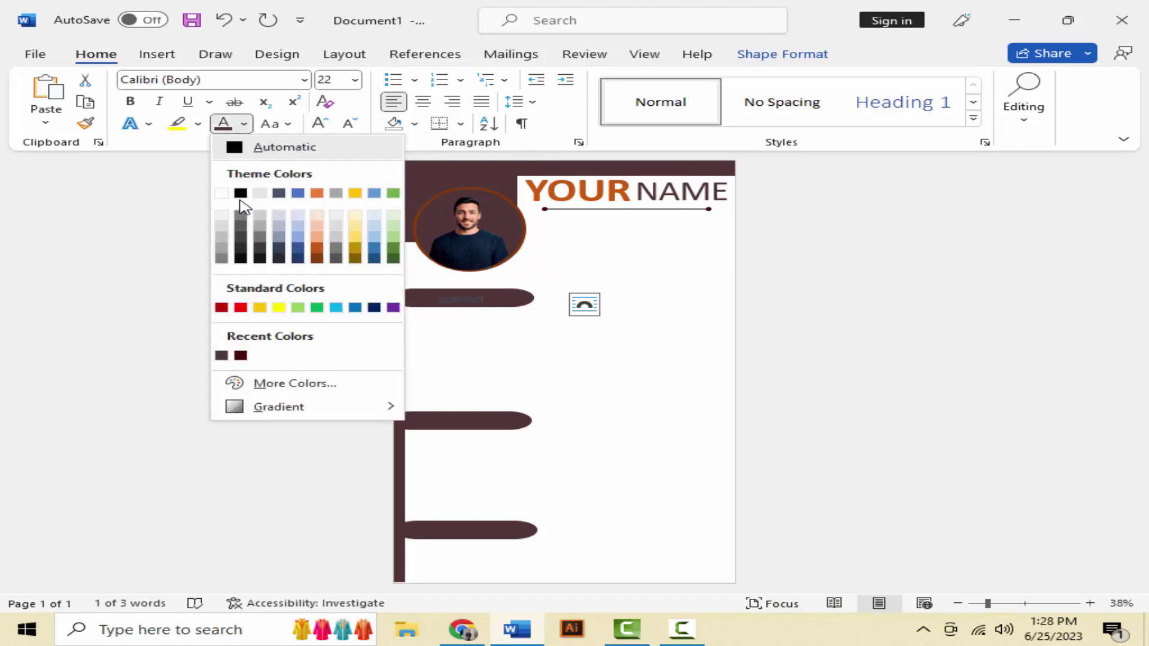
click(222, 194)
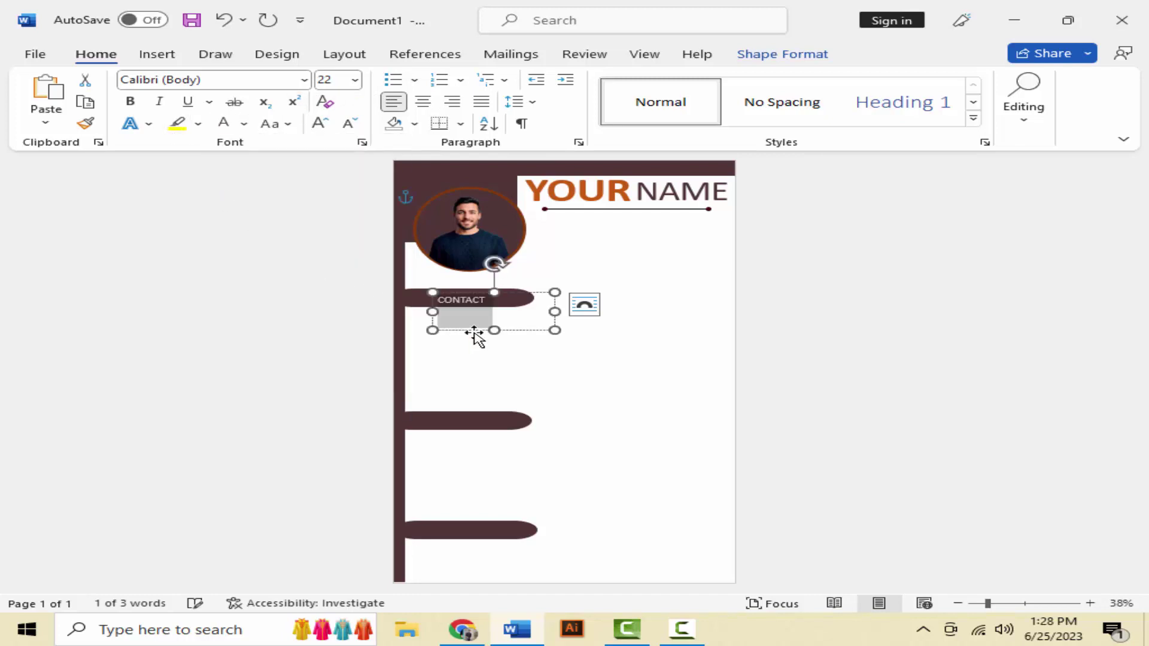
click(130, 100)
click(320, 123)
click(320, 123)
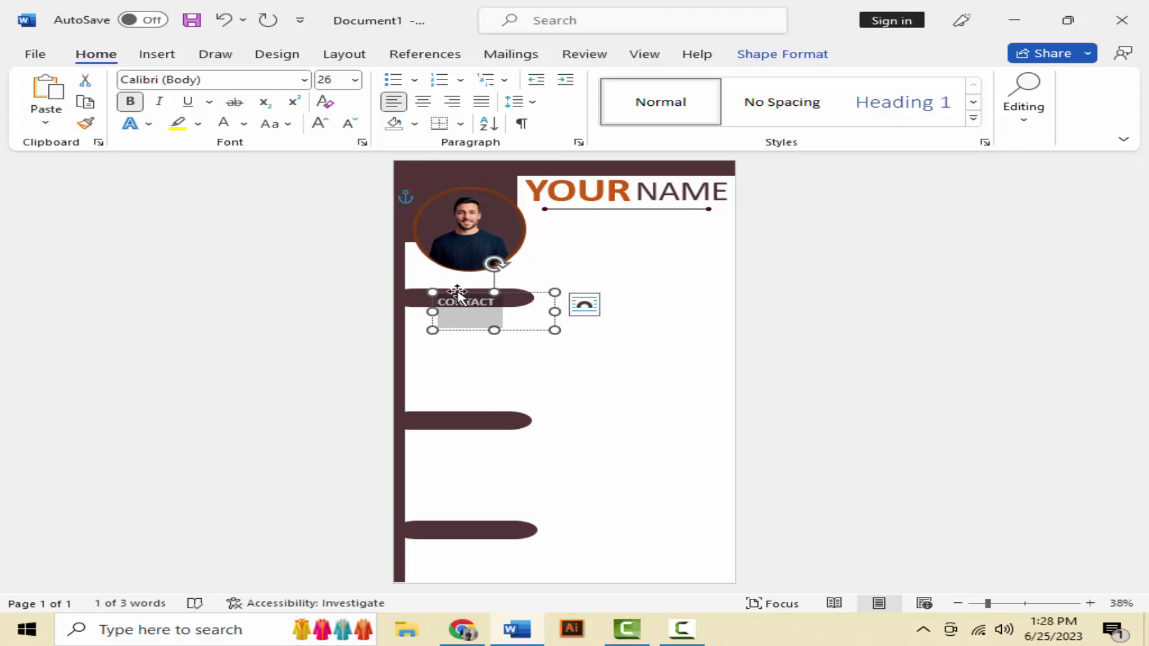
drag(457, 293, 440, 287)
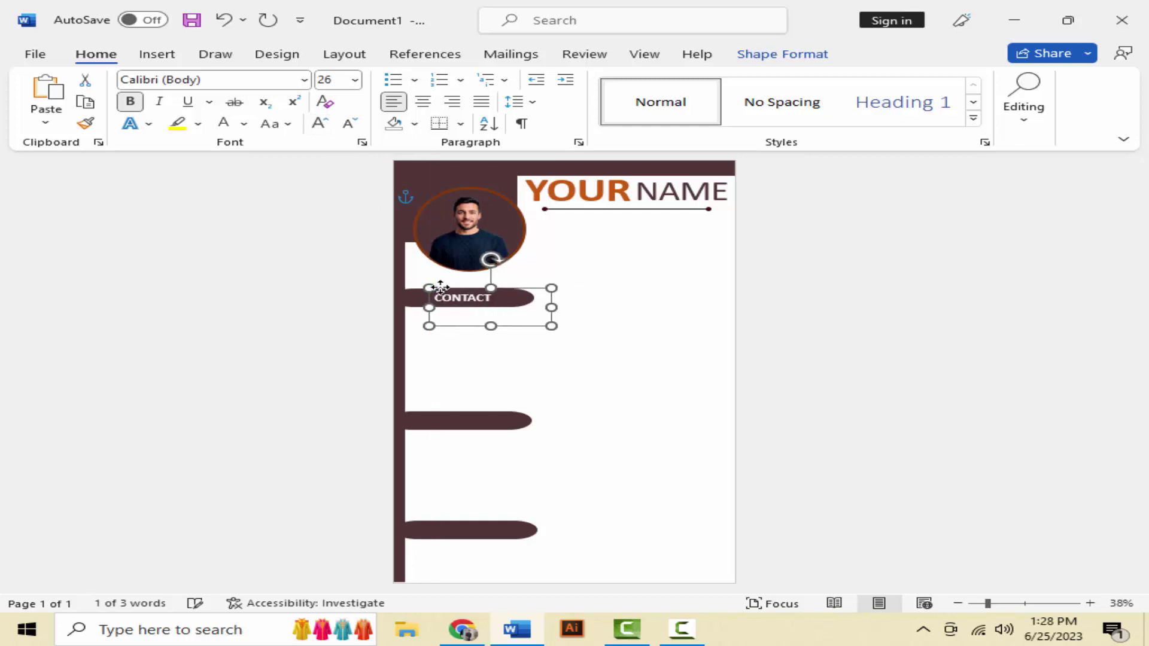
key(Left)
key(Left)
key(Left)
key(Left)
key(Left)
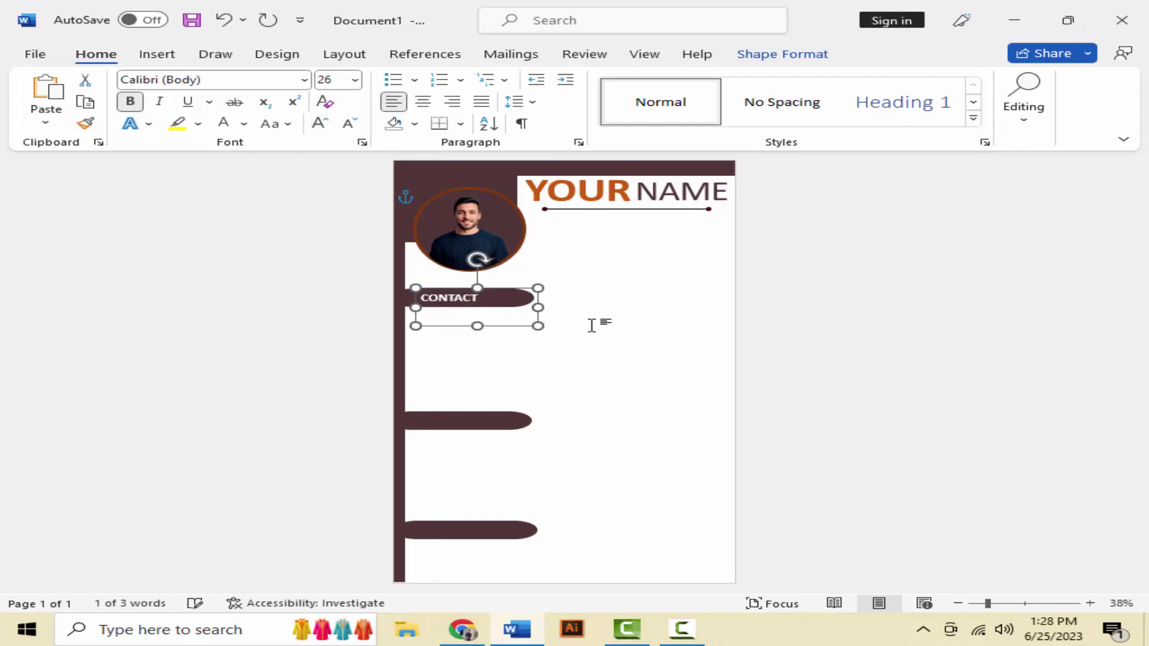
key(Left)
key(Left)
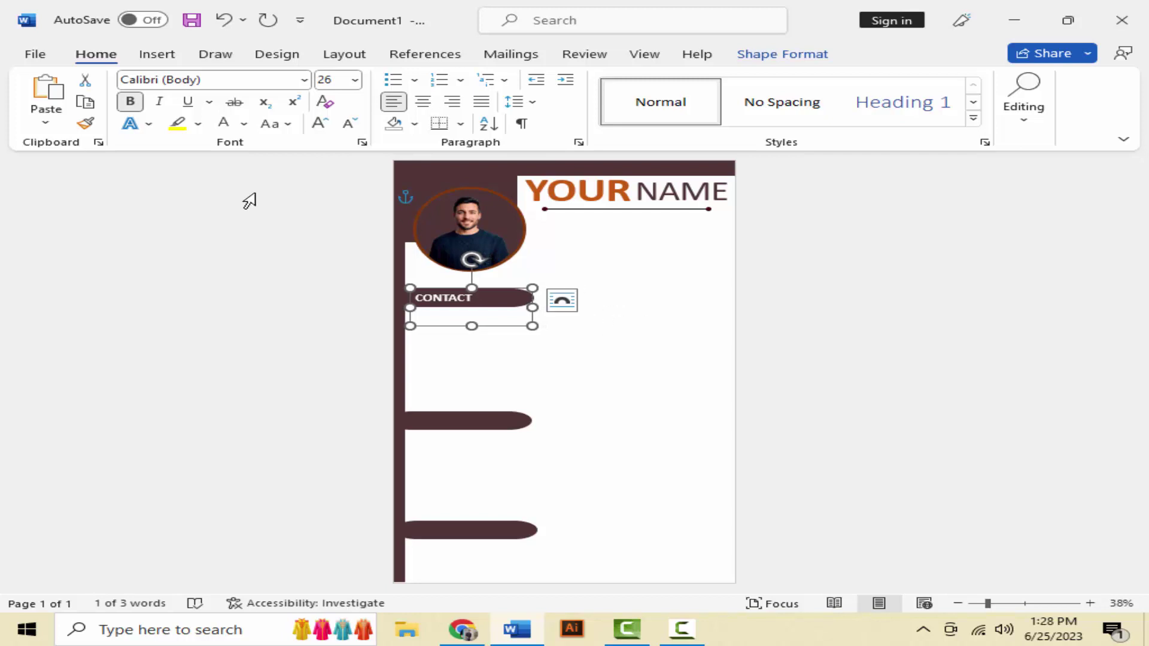
key(ctrl+a)
click(157, 58)
click(927, 372)
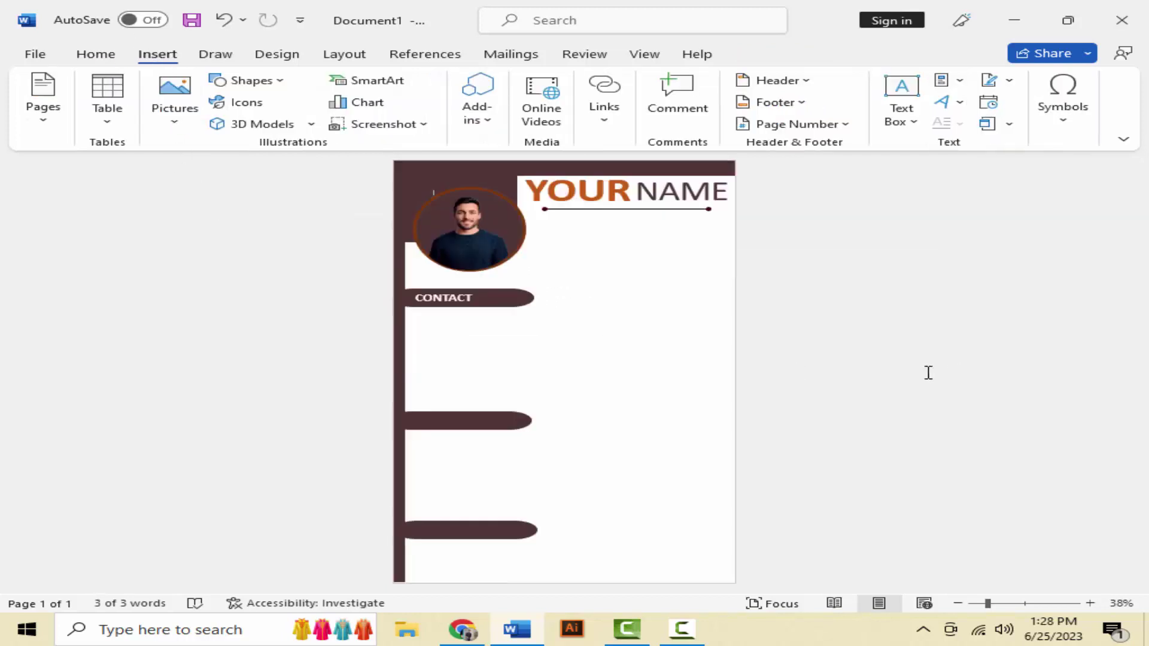
click(246, 104)
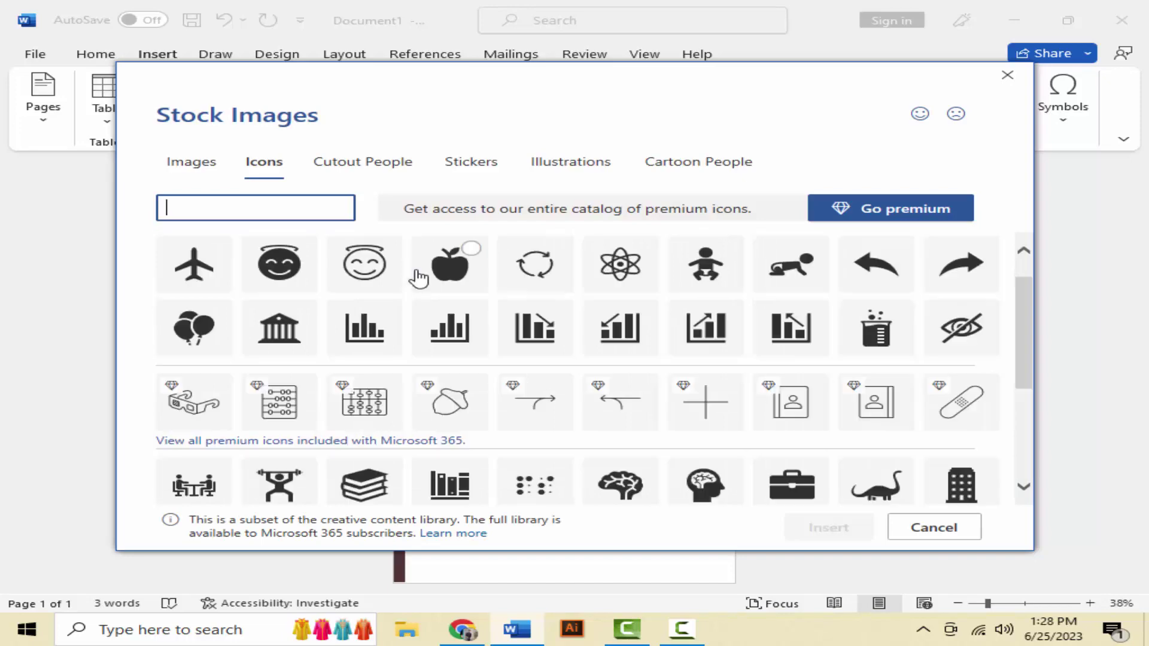
scroll(419, 277, down, 1)
scroll(419, 276, down, 2)
scroll(470, 304, down, 3)
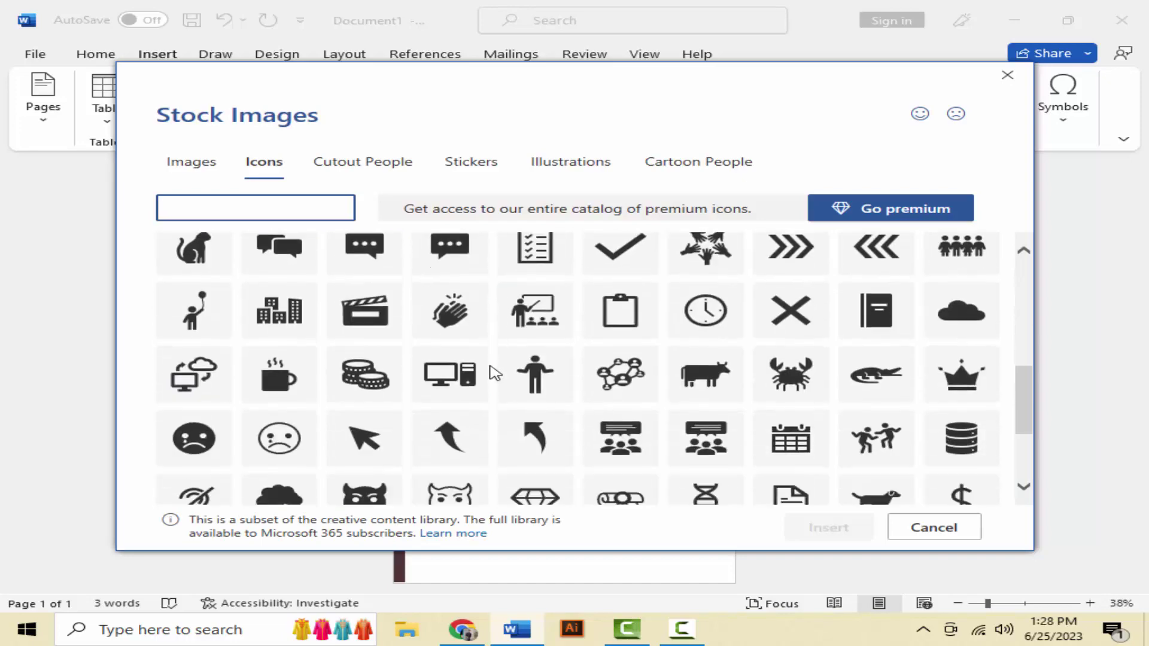
scroll(490, 368, down, 3)
scroll(487, 356, down, 1)
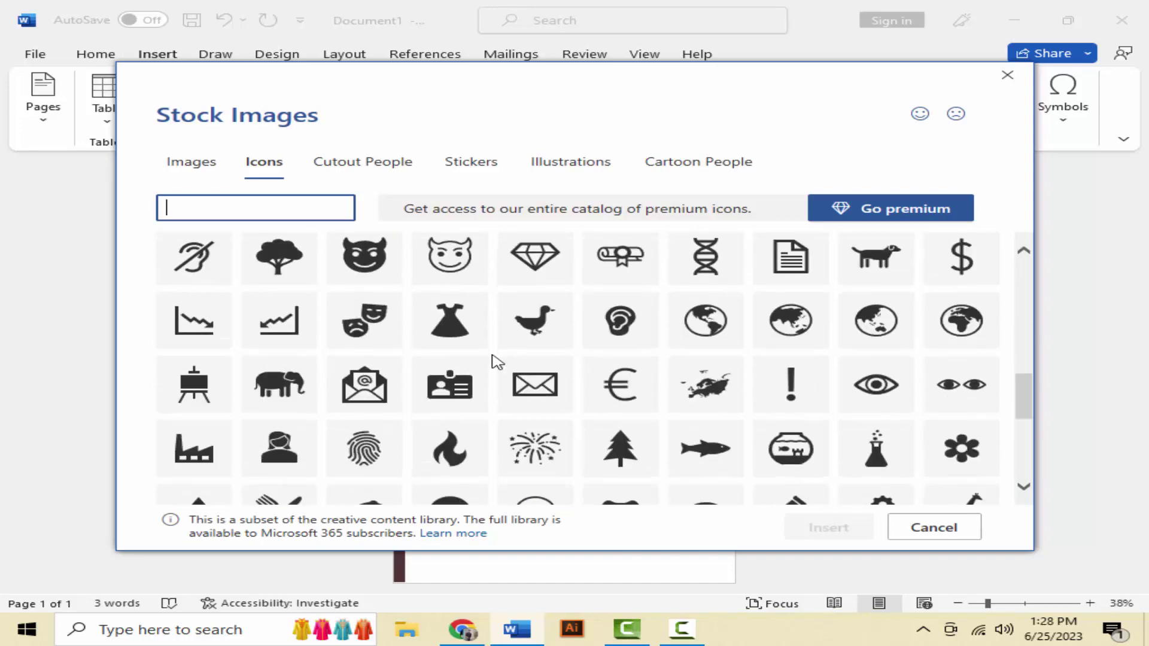
scroll(494, 359, down, 2)
scroll(496, 362, down, 2)
scroll(497, 361, down, 3)
scroll(498, 368, down, 2)
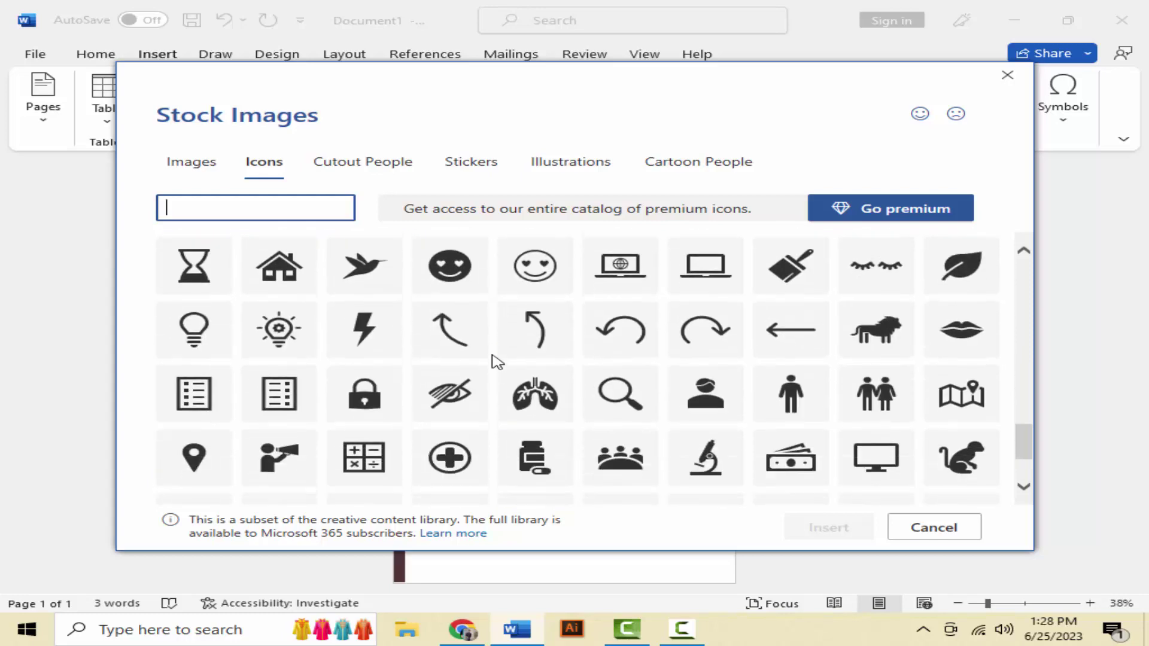
scroll(499, 374, down, 1)
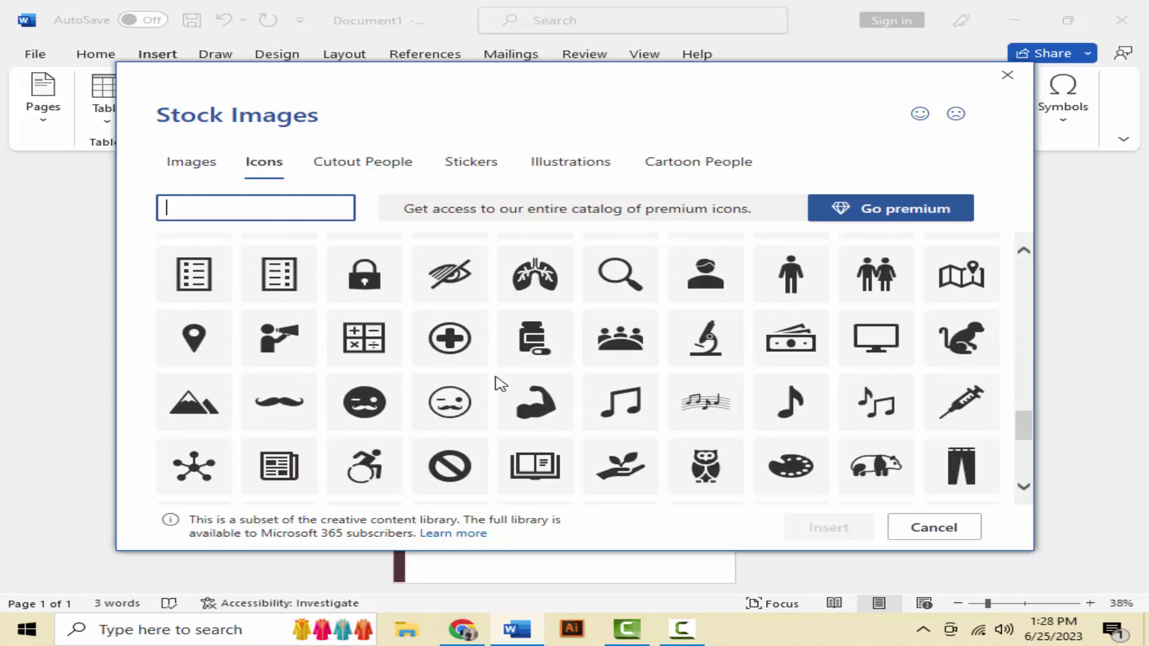
scroll(497, 380, down, 2)
scroll(501, 384, down, 2)
scroll(500, 384, down, 1)
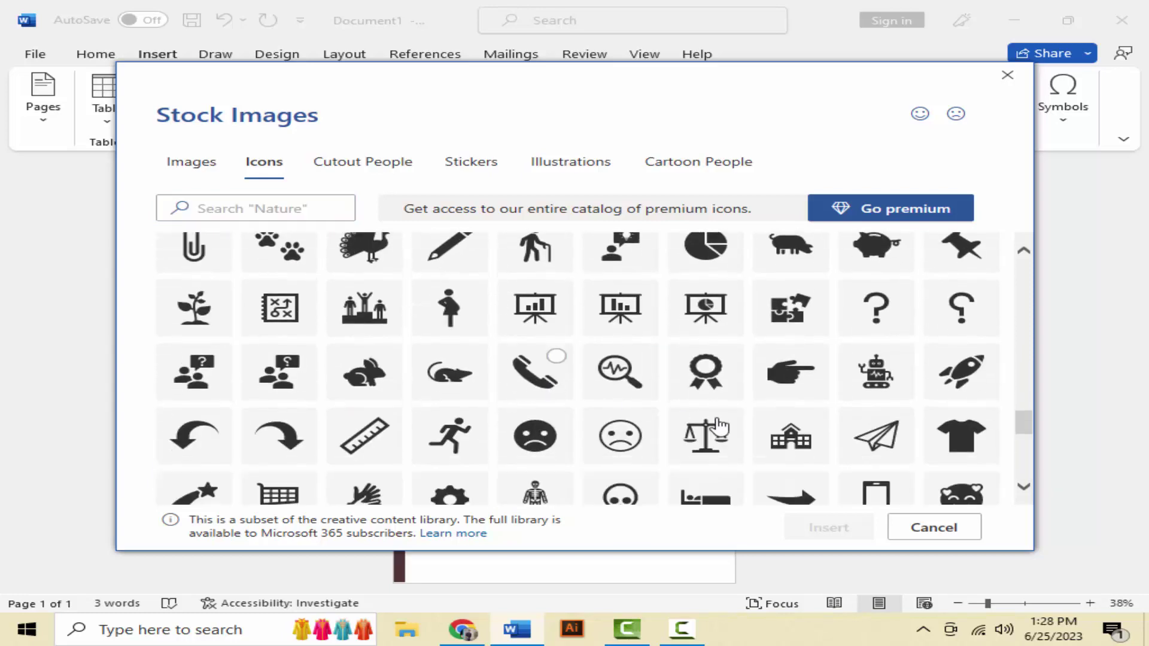
click(861, 527)
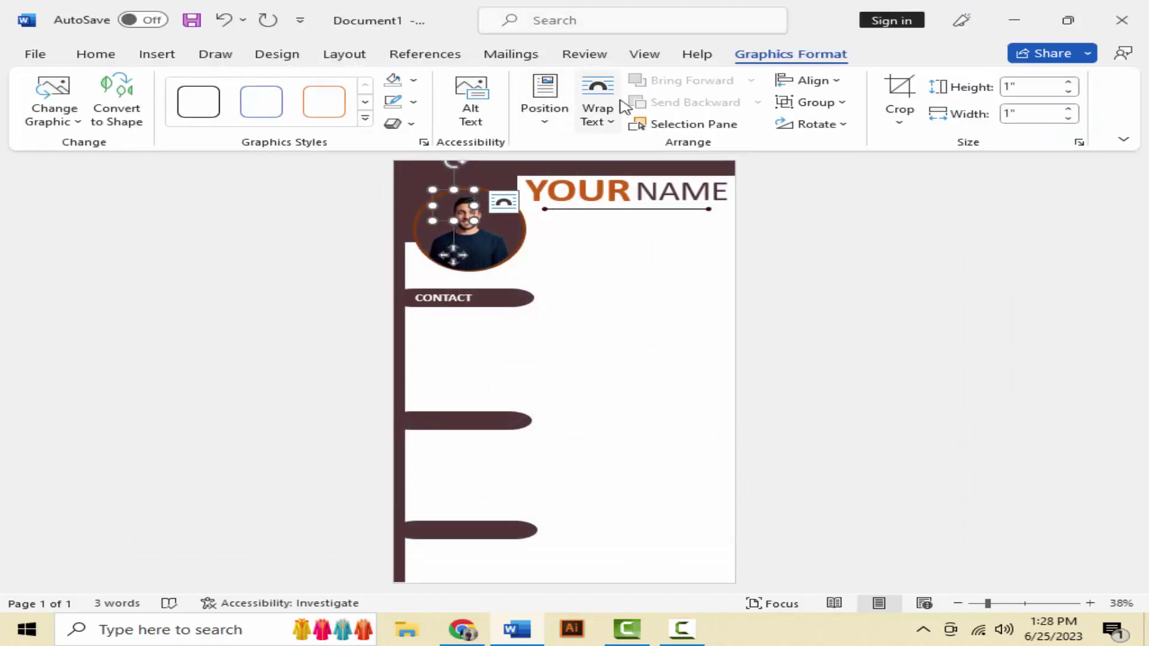
click(599, 111)
click(609, 293)
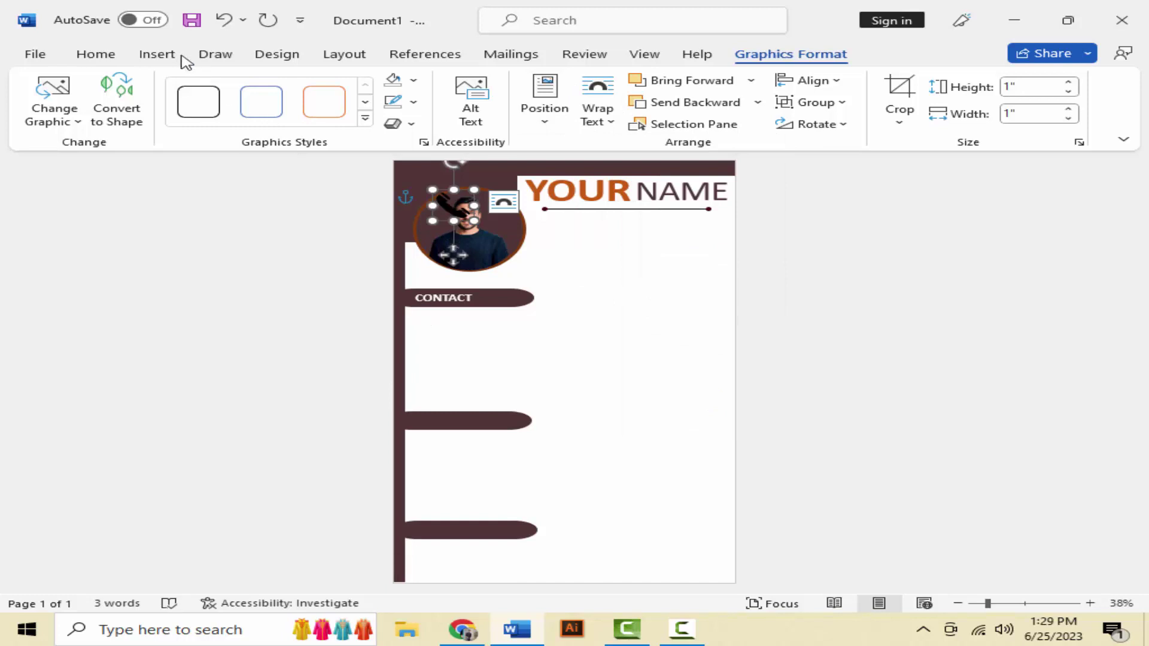
drag(454, 217, 537, 277)
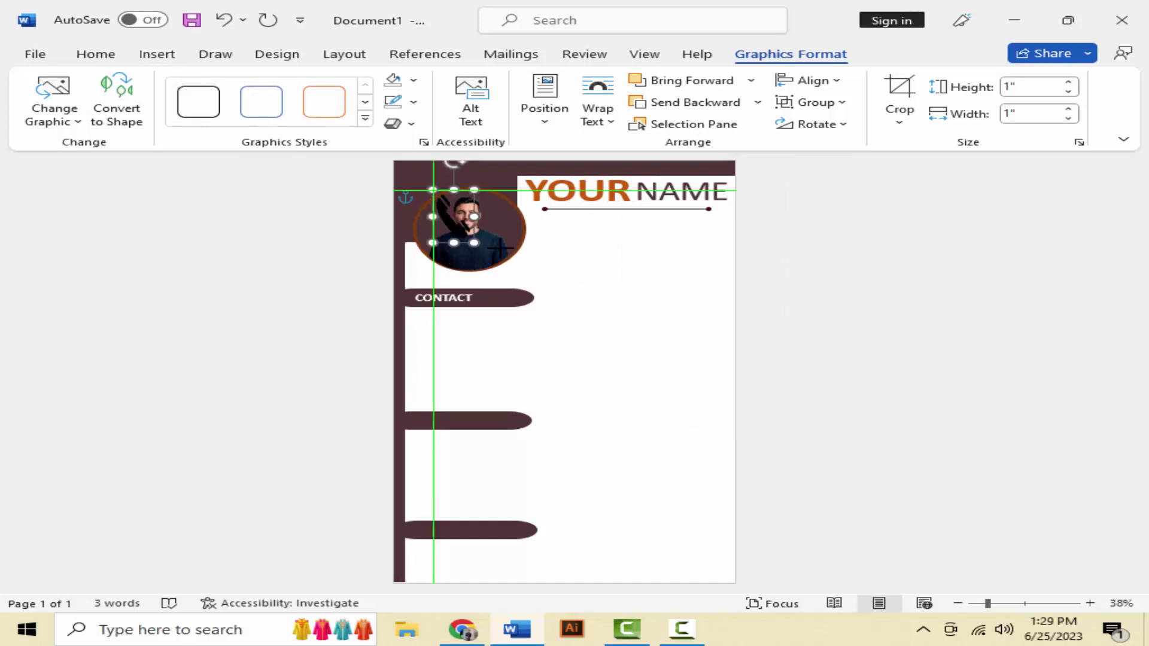
click(534, 276)
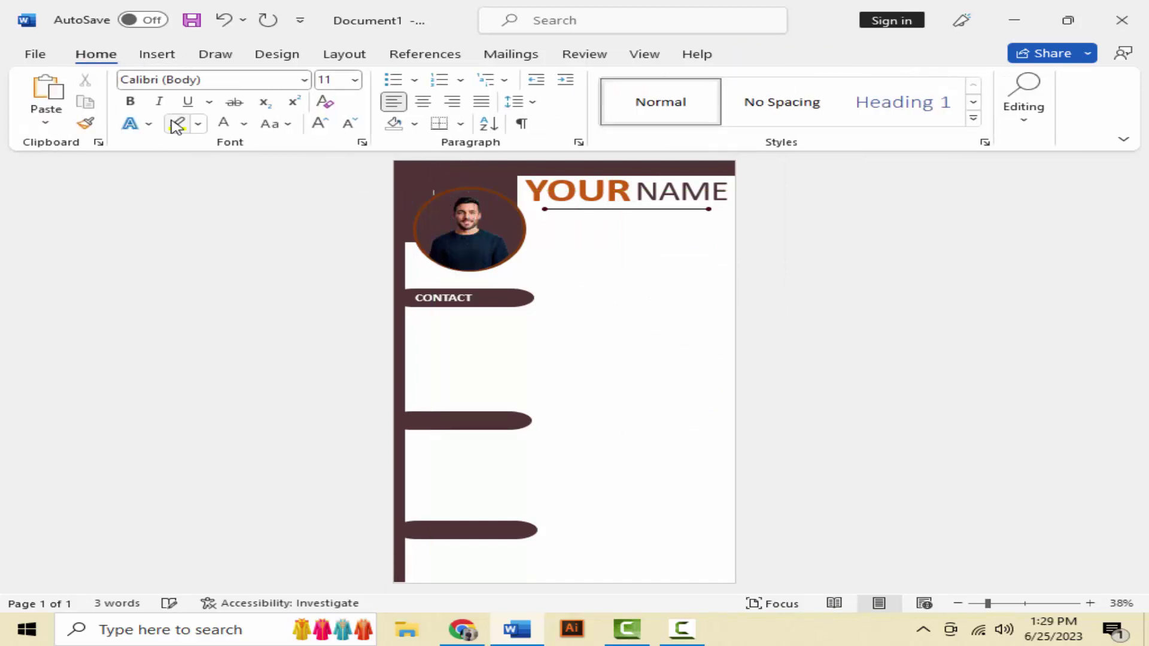
Draw a small oval on the CONTACT bar's right end and fill it white.
click(158, 54)
click(252, 80)
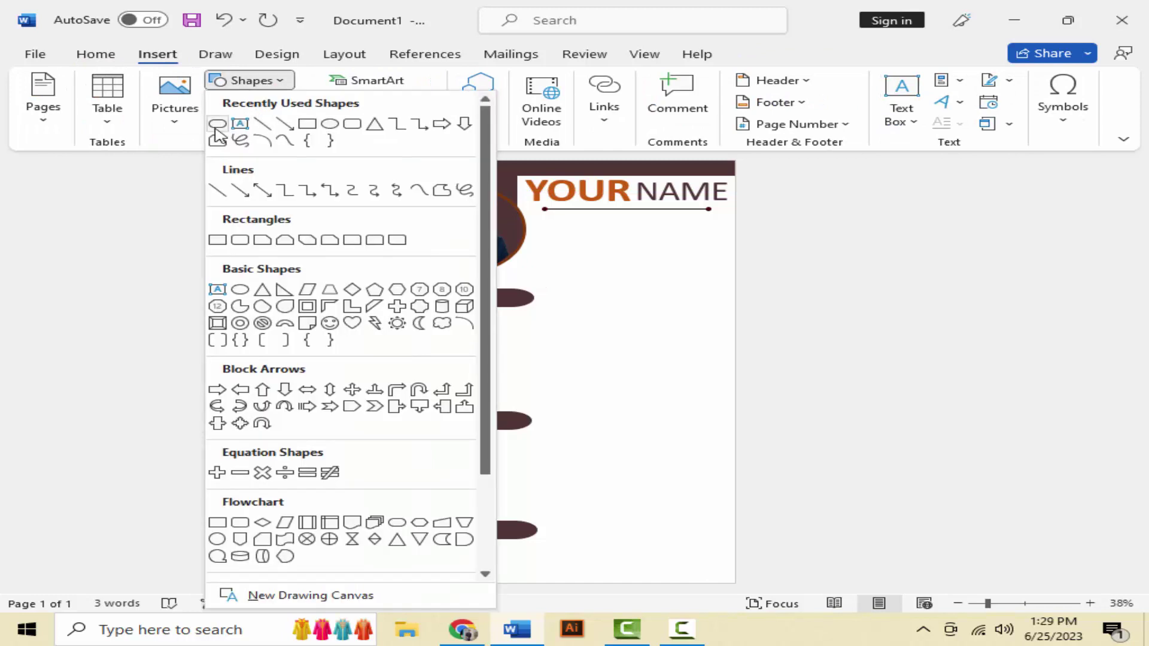
click(330, 123)
scroll(513, 310, up, 3)
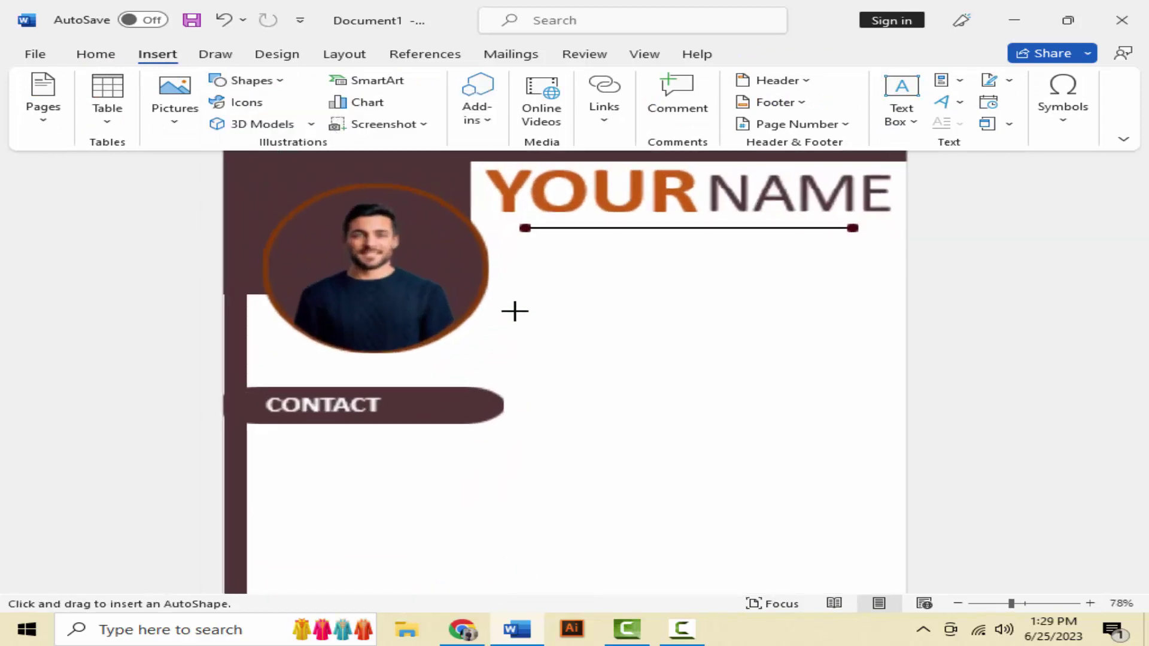
scroll(513, 310, up, 1)
scroll(479, 305, down, 2)
mouse_move(576, 322)
mouse_down()
mouse_move(596, 338)
mouse_move(465, 293)
mouse_up()
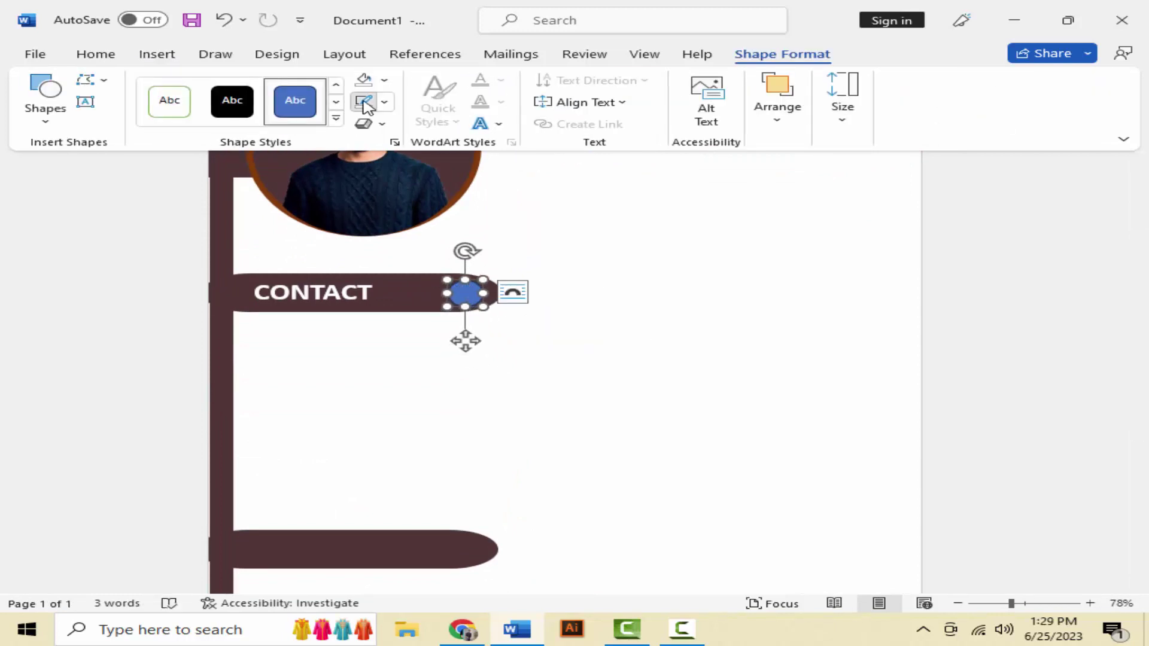
click(383, 80)
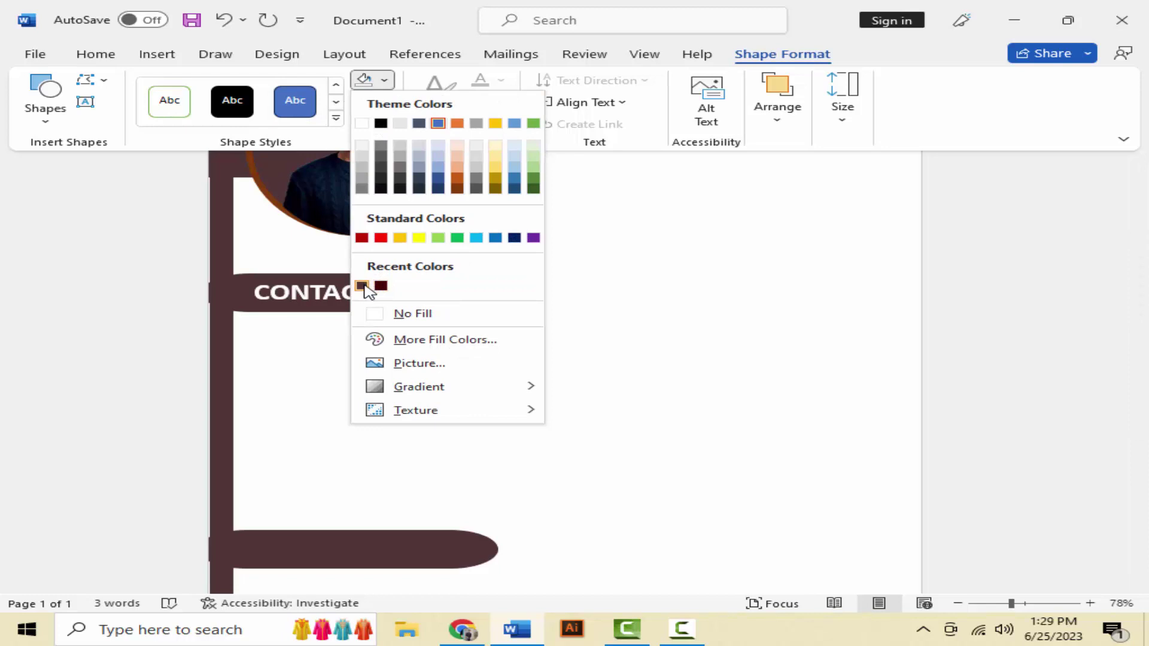
click(362, 123)
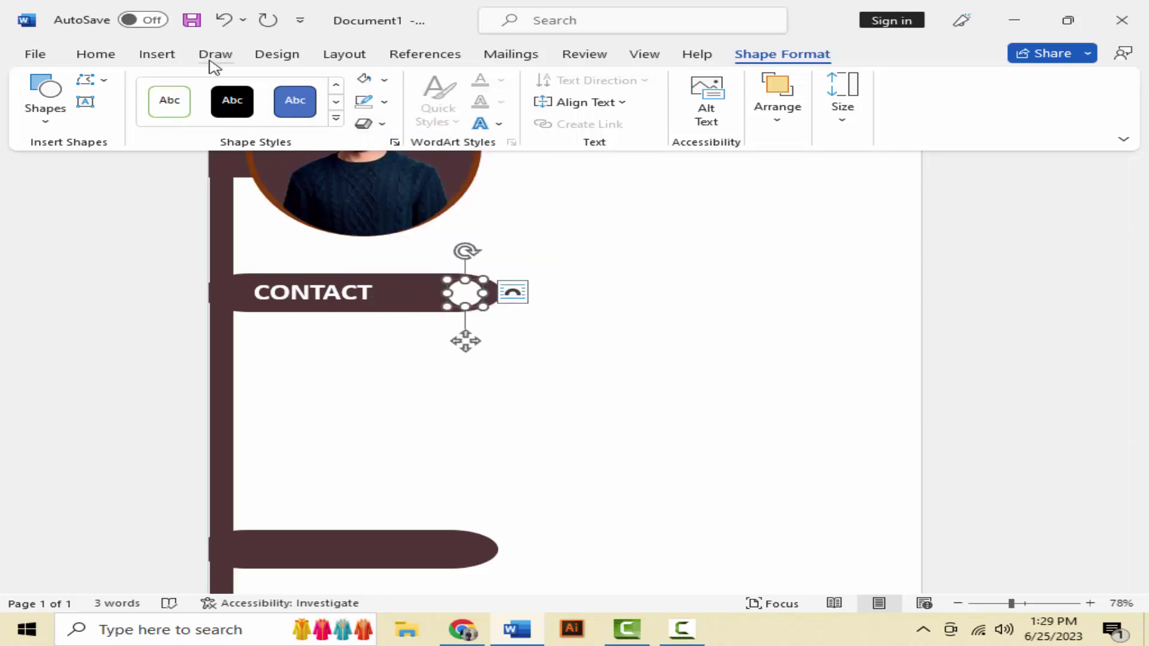
Insert a phone icon from the stock icons and set it In Front of Text.
click(157, 53)
click(248, 102)
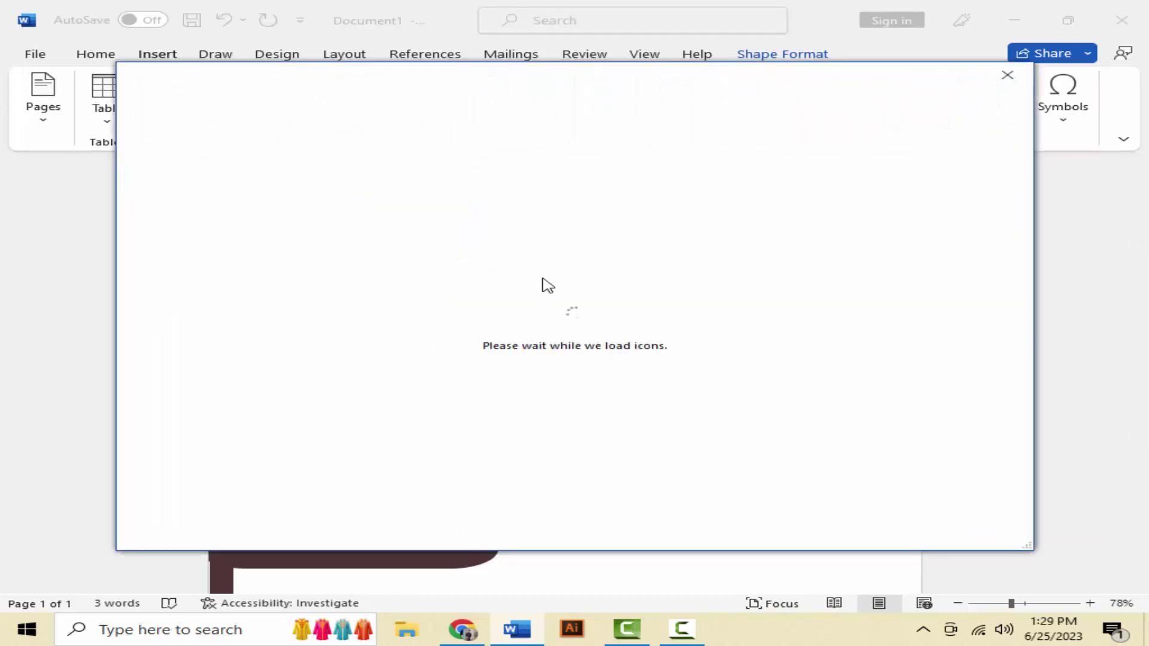
scroll(559, 277, down, 1)
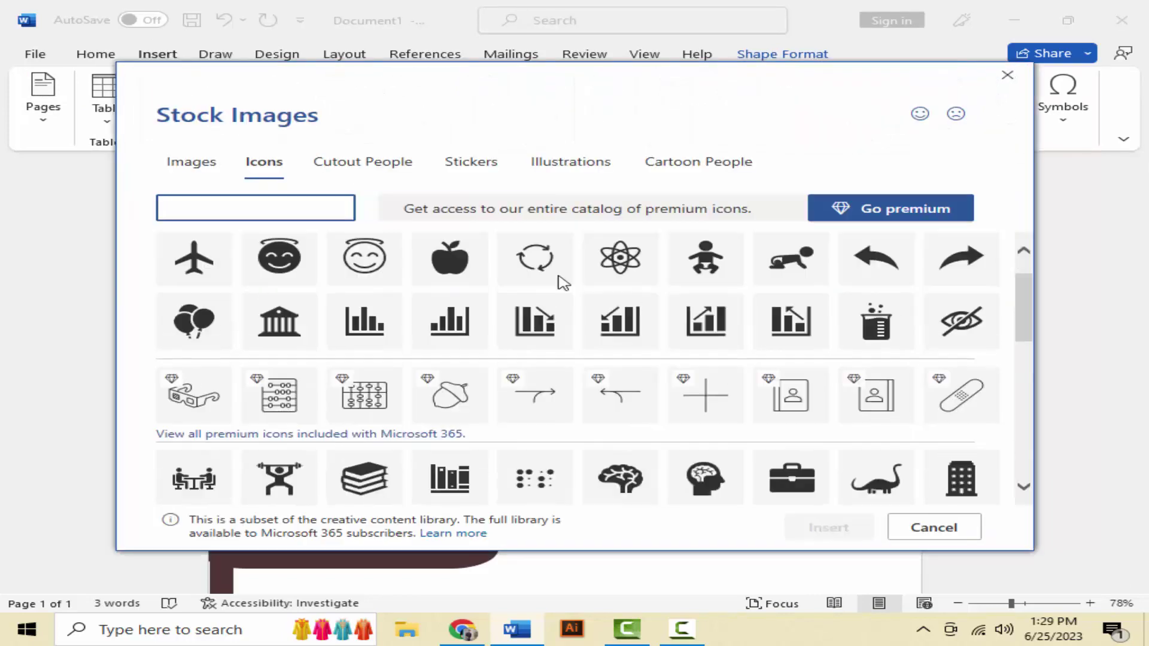
scroll(542, 292, down, 3)
scroll(543, 299, down, 3)
scroll(543, 326, down, 3)
scroll(544, 333, down, 2)
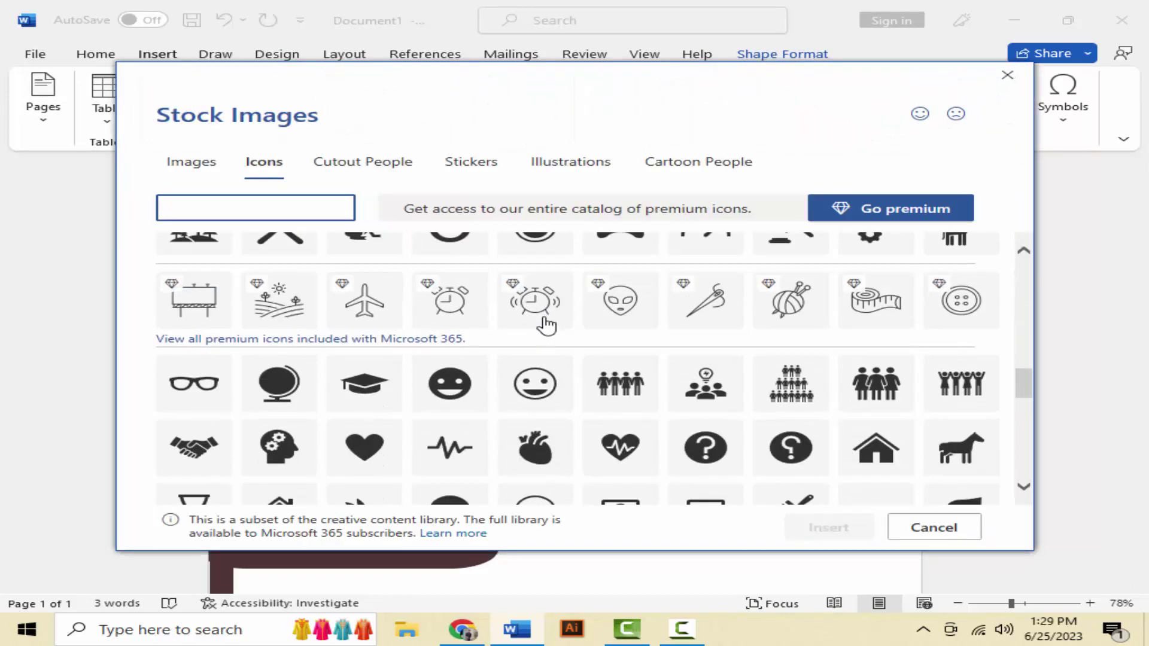
scroll(550, 335, down, 2)
scroll(553, 335, down, 3)
scroll(546, 333, down, 2)
scroll(576, 349, down, 2)
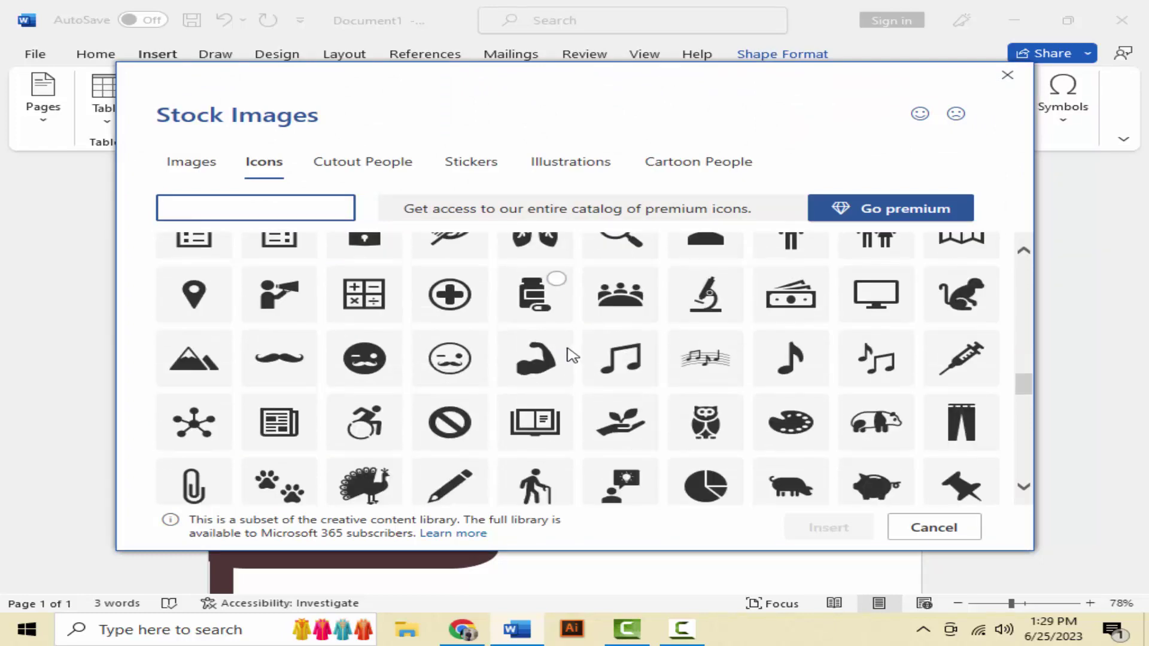
scroll(569, 357, down, 2)
scroll(569, 355, down, 1)
click(537, 453)
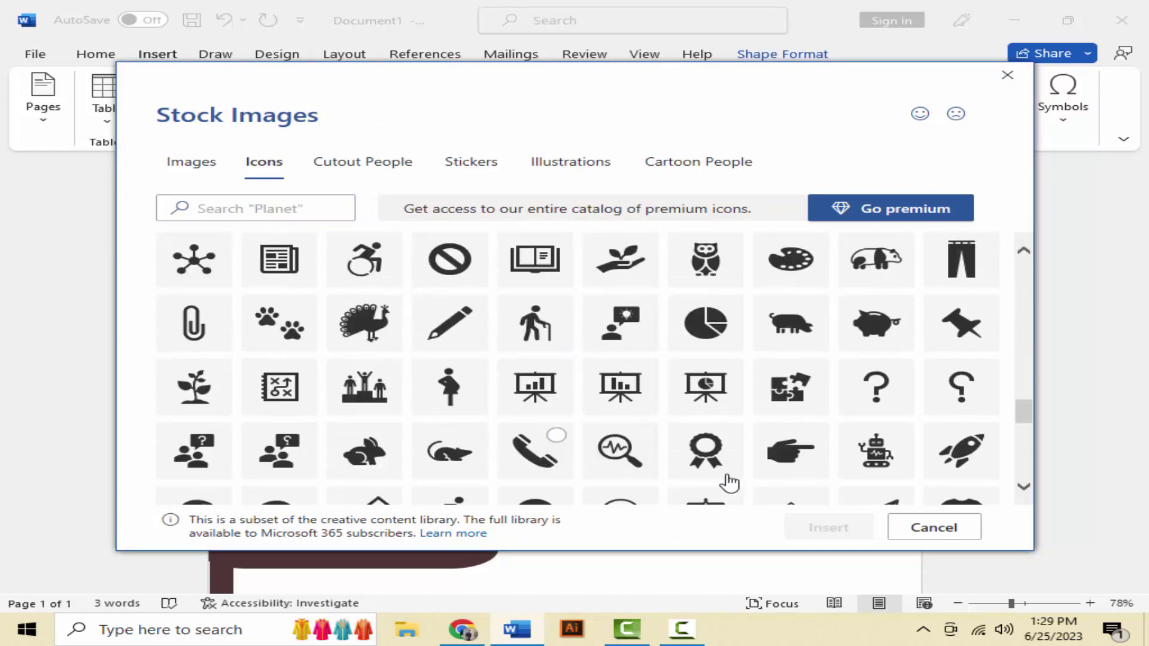
click(841, 530)
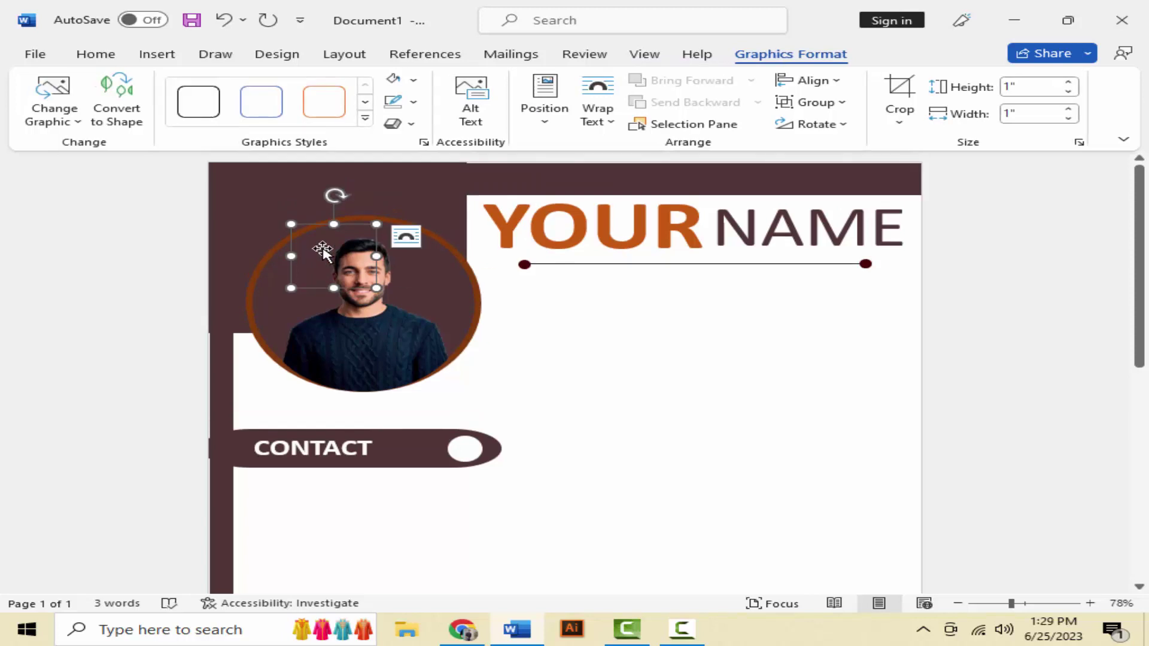
click(598, 96)
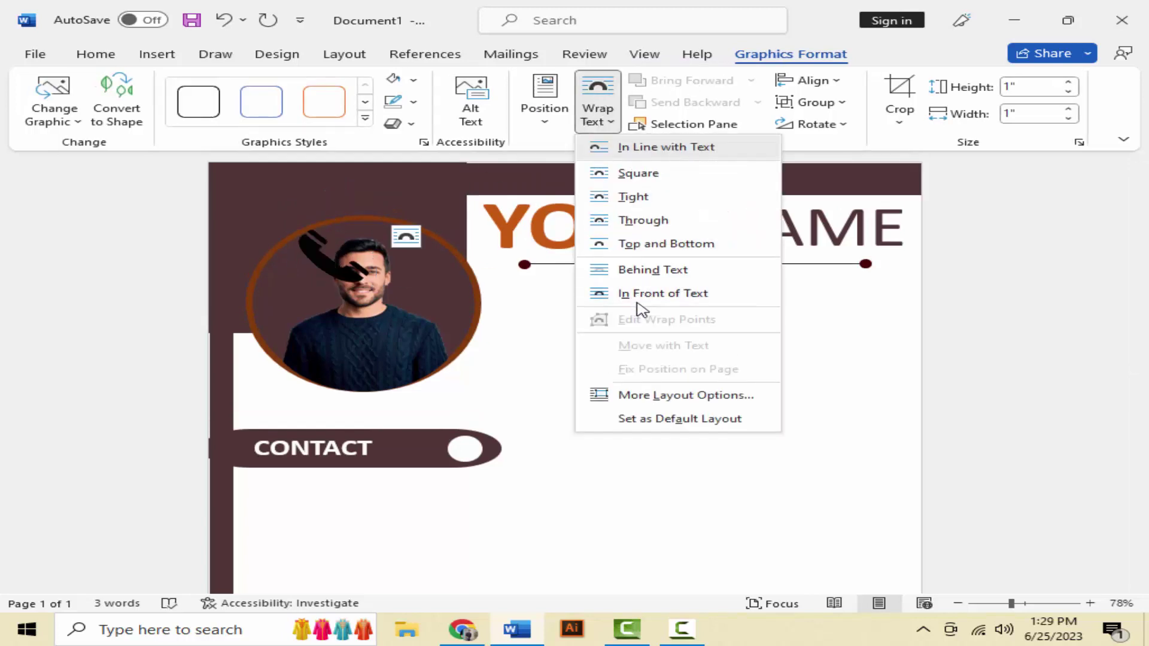
click(644, 293)
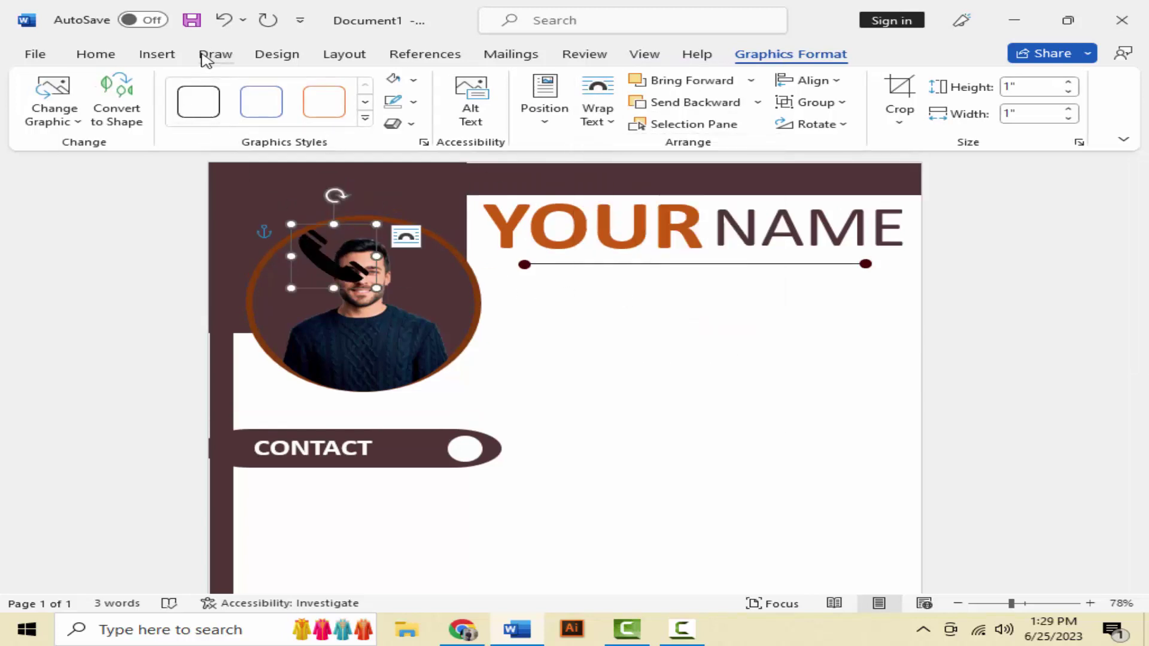
Fill the phone icon with the recent maroon and place it, shrunk to 0.33", in the white circle.
click(86, 55)
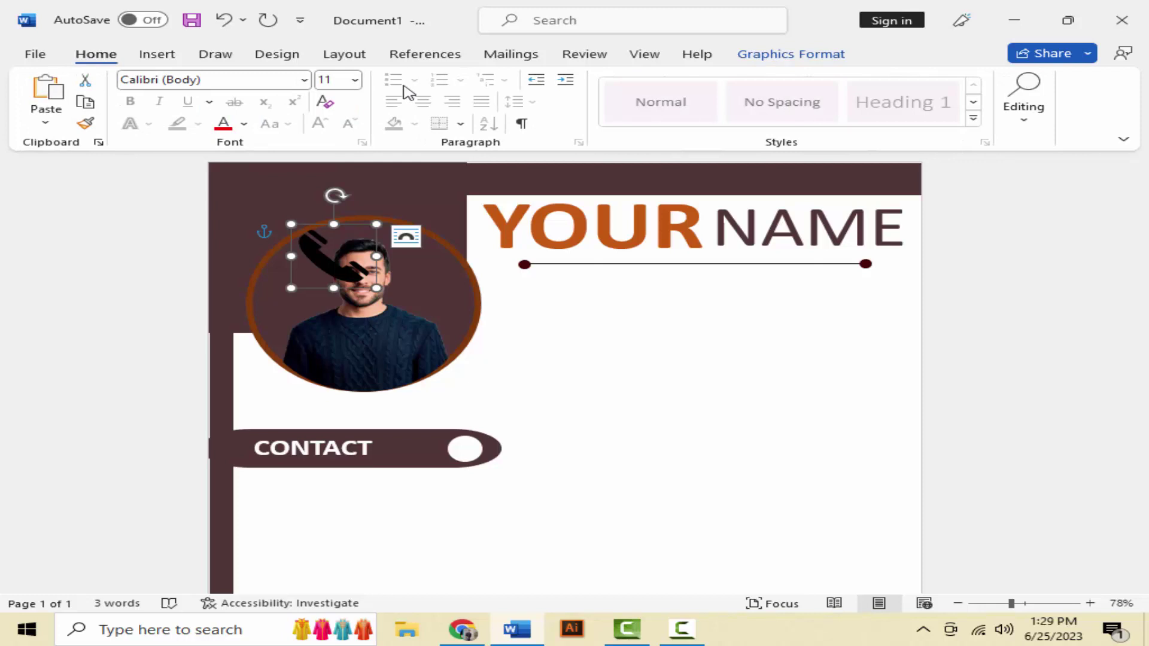
click(777, 55)
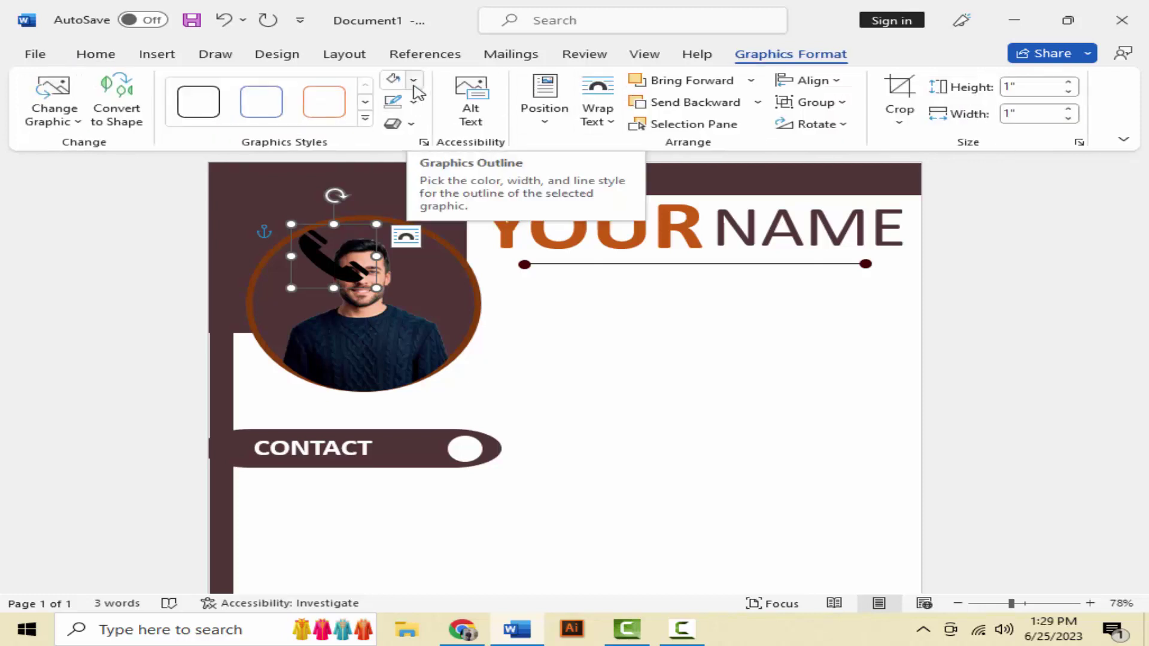
click(413, 80)
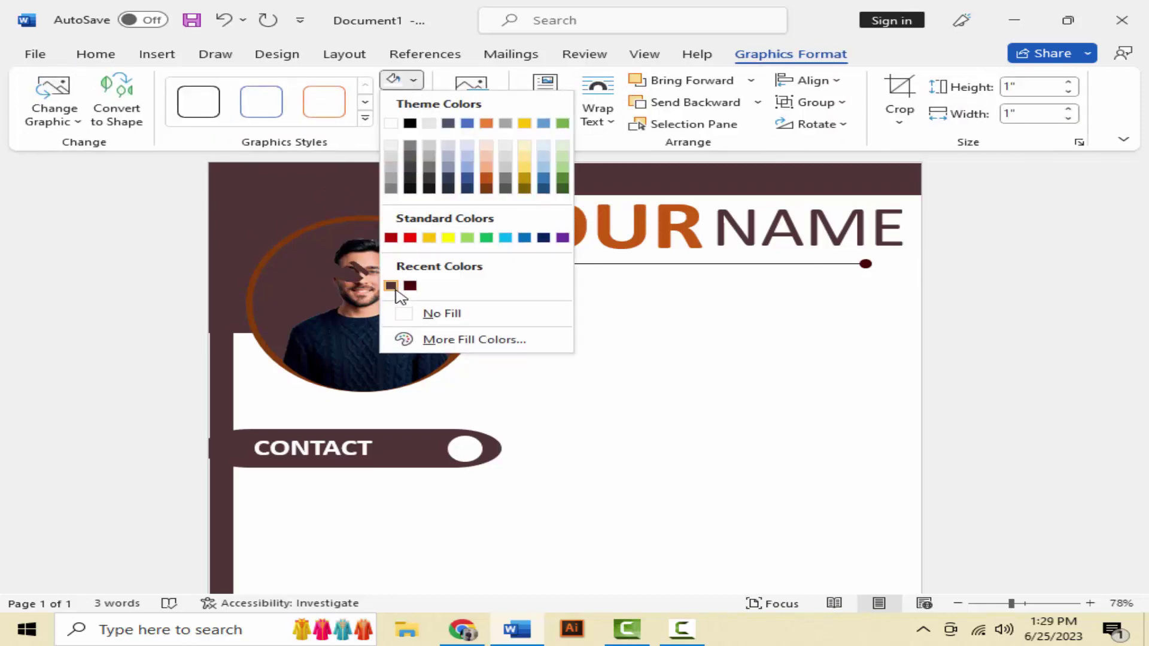
click(391, 286)
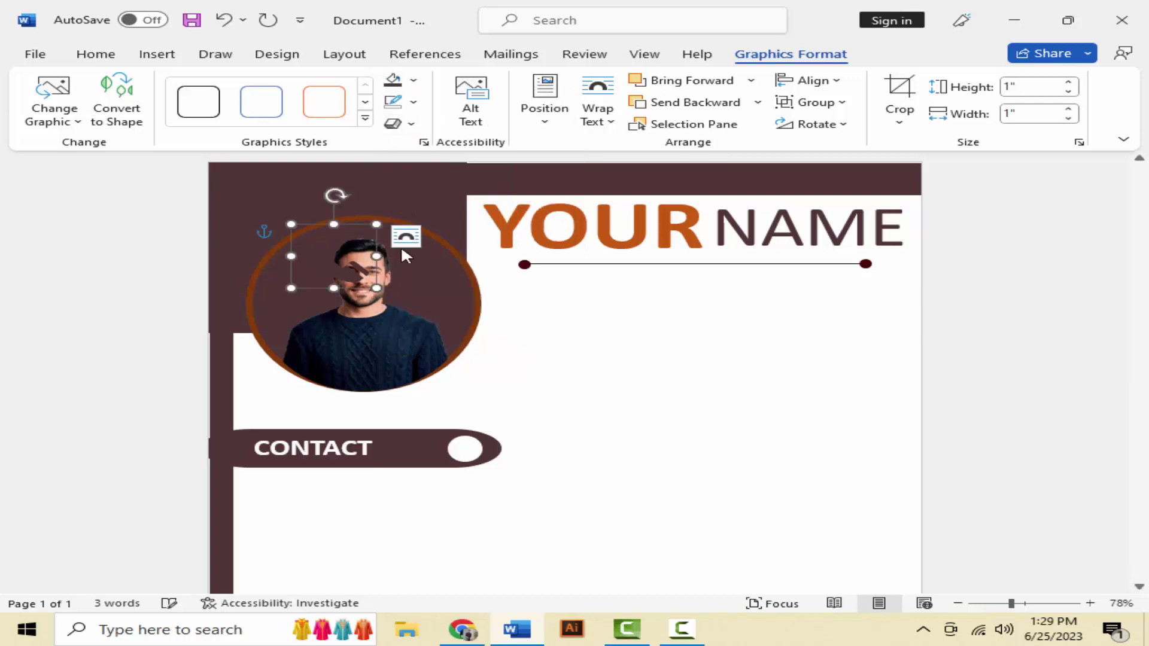
drag(323, 266, 446, 450)
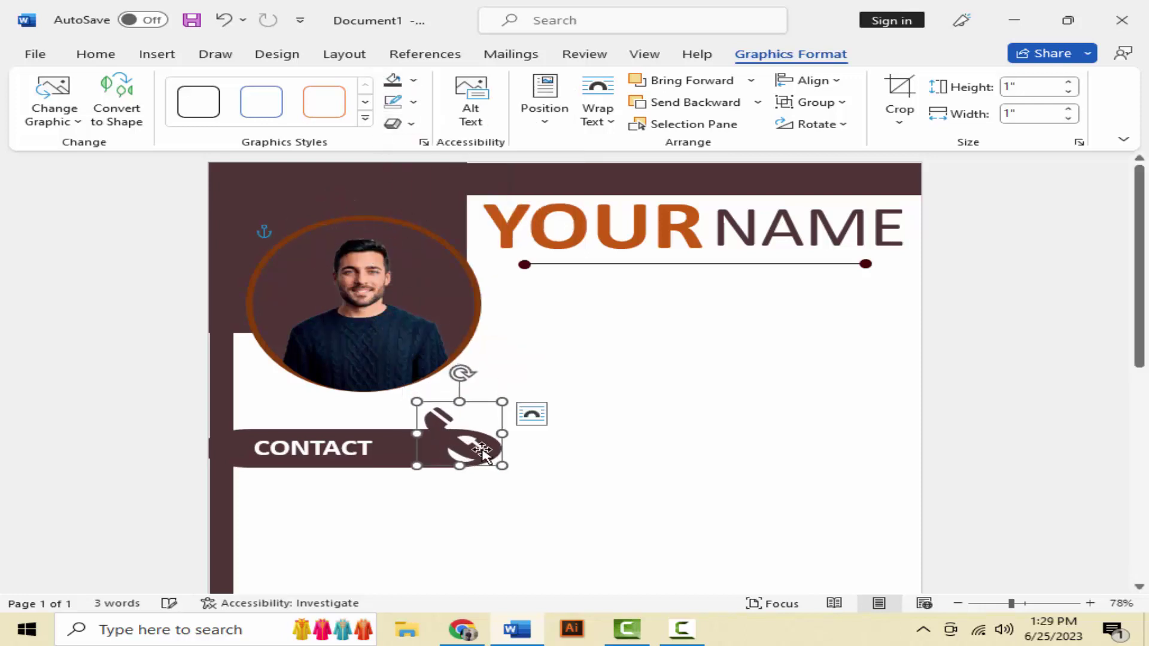
scroll(490, 481, up, 1)
scroll(490, 482, up, 2)
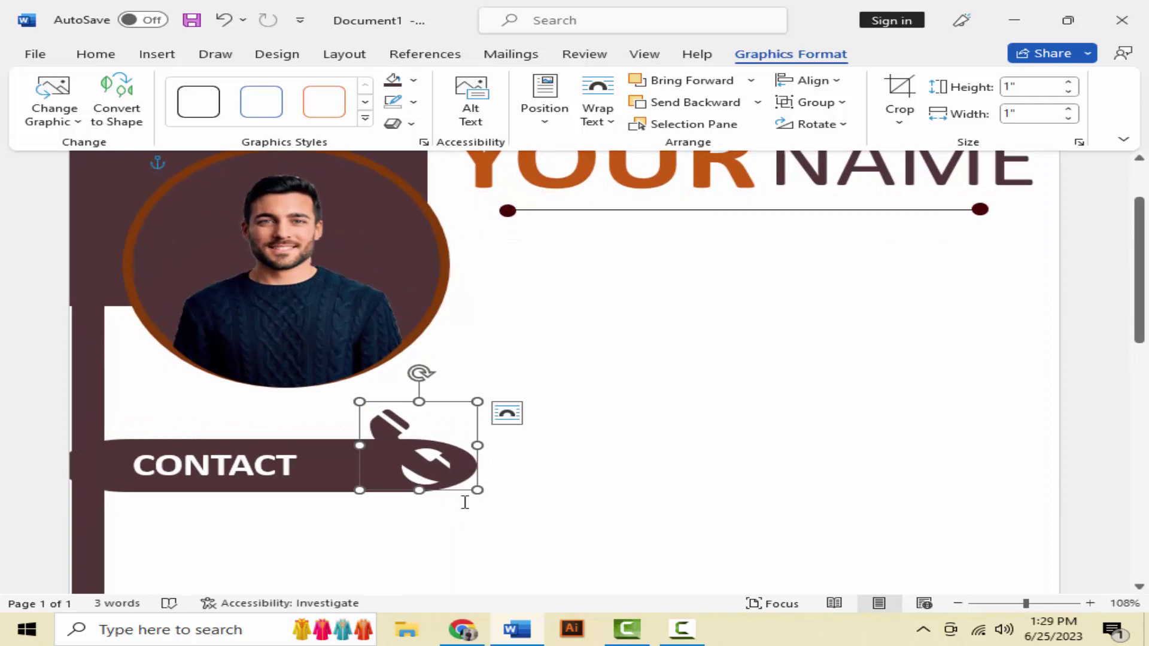
mouse_move(477, 489)
mouse_down()
mouse_move(399, 431)
mouse_move(426, 473)
mouse_up()
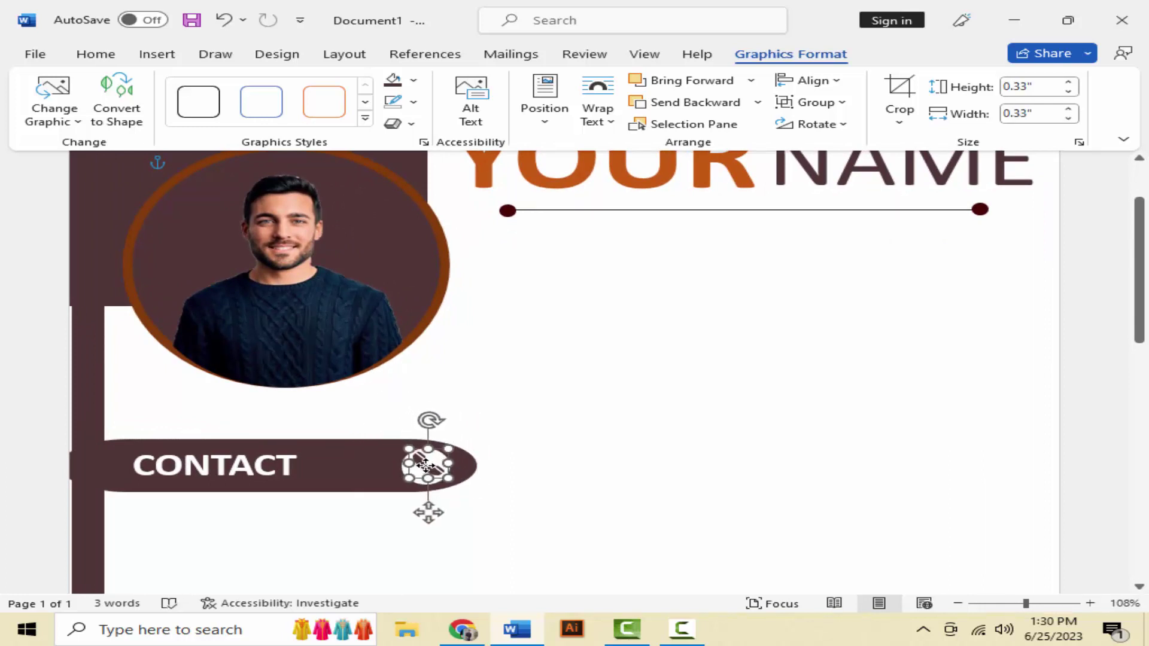
scroll(538, 446, down, 2)
click(562, 441)
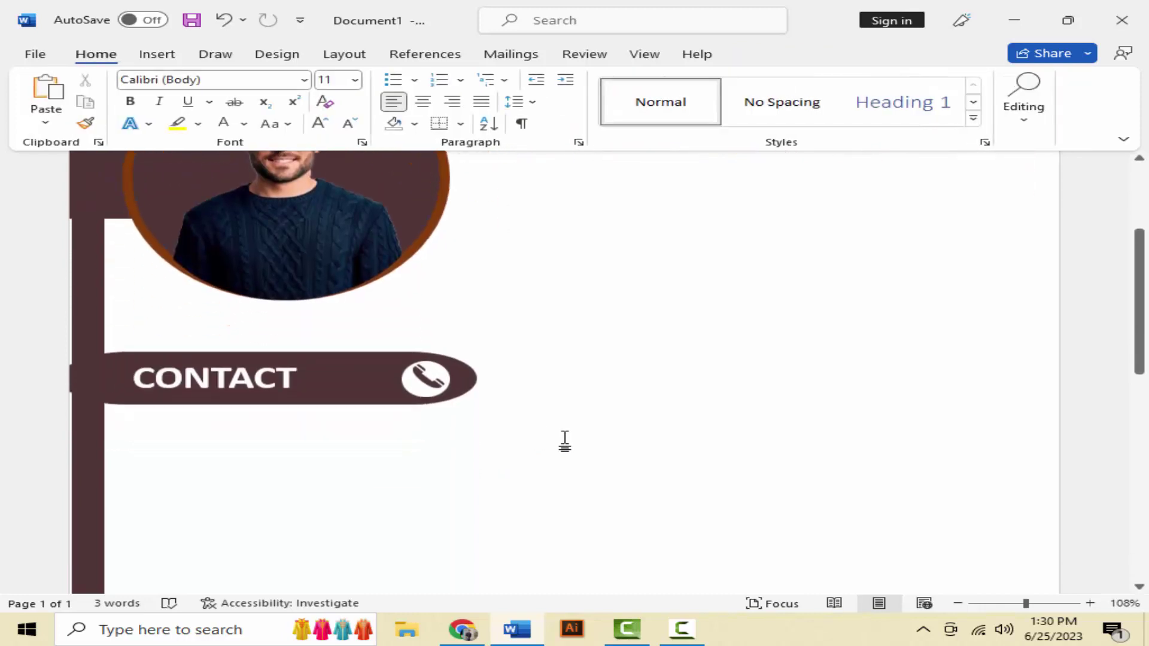
scroll(562, 441, down, 2)
scroll(556, 437, down, 2)
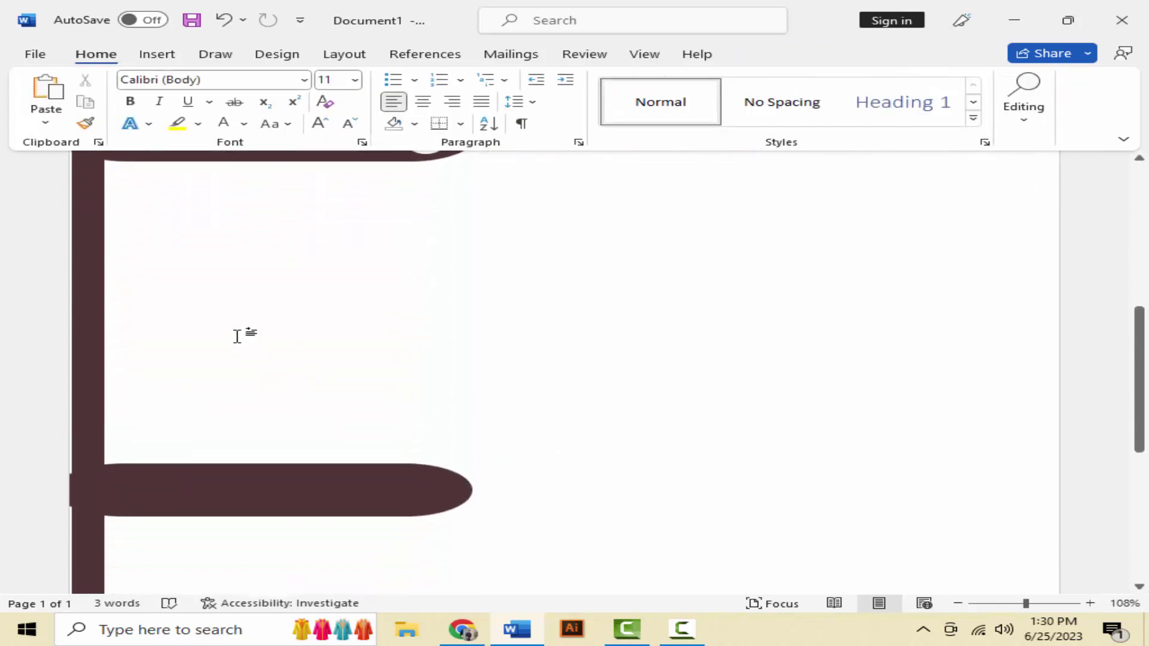
Drag the vertical sidebar's left sizing handle slightly outward to widen it.
scroll(233, 334, up, 5)
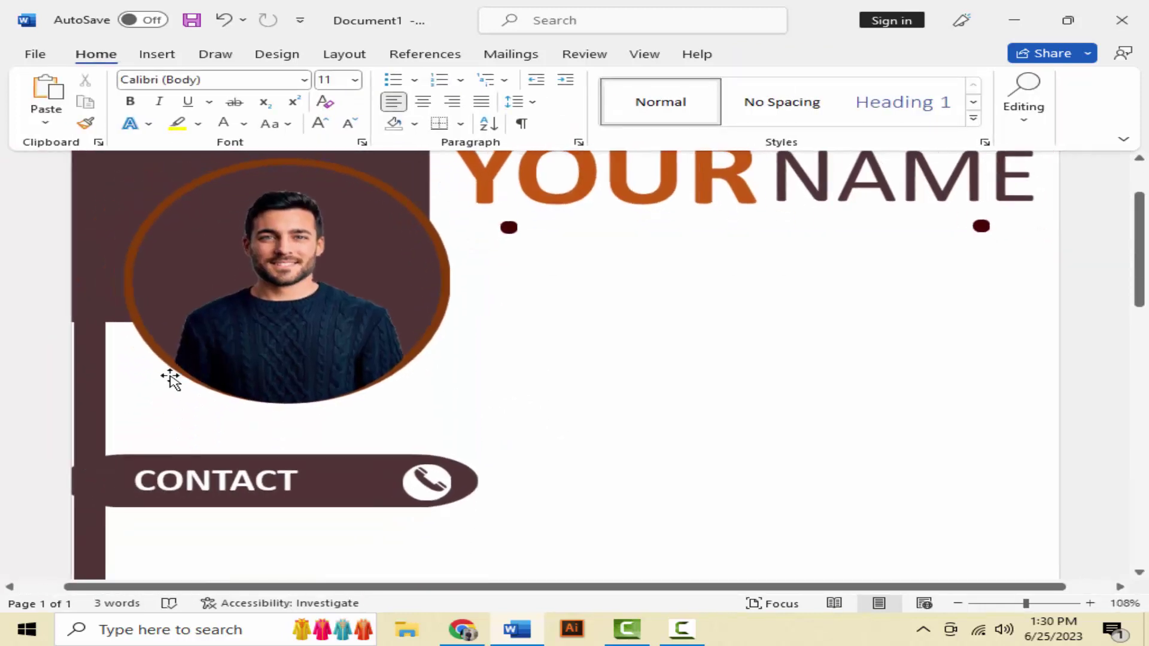
click(72, 405)
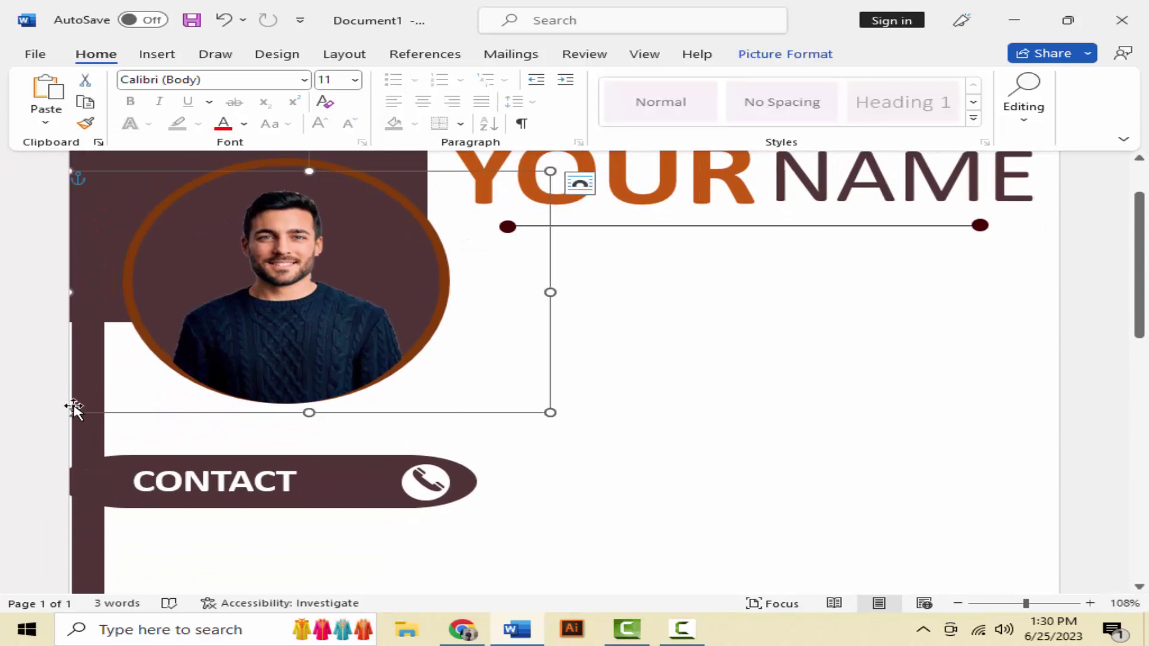
click(73, 468)
click(84, 413)
scroll(96, 446, down, 4)
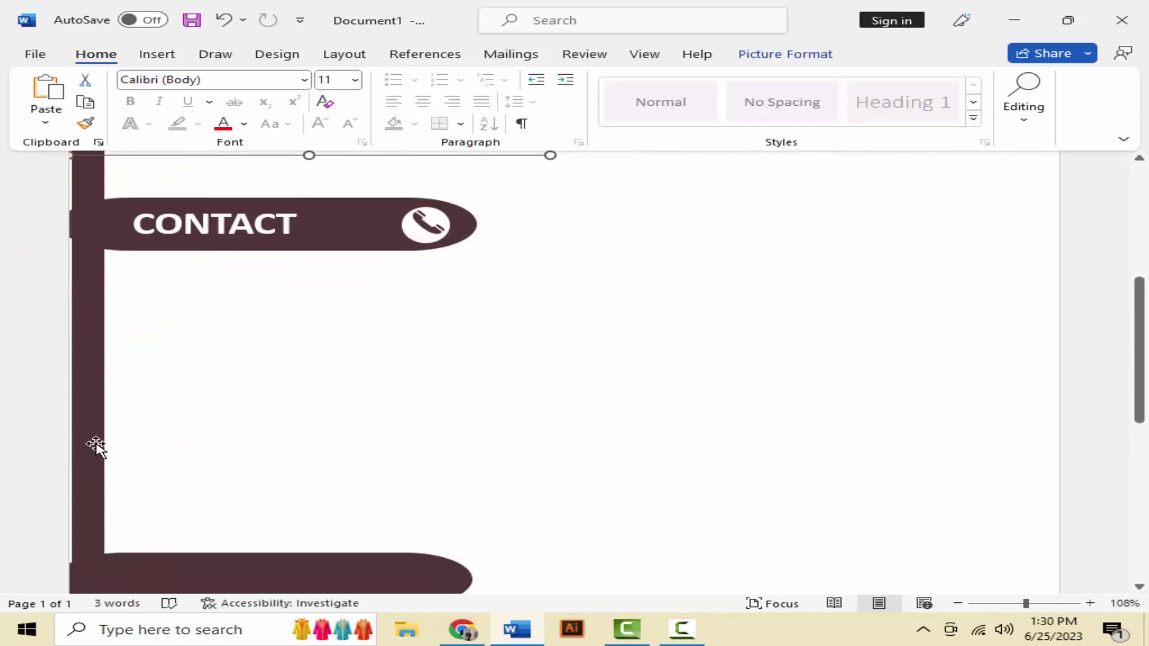
click(96, 445)
drag(63, 548, 62, 548)
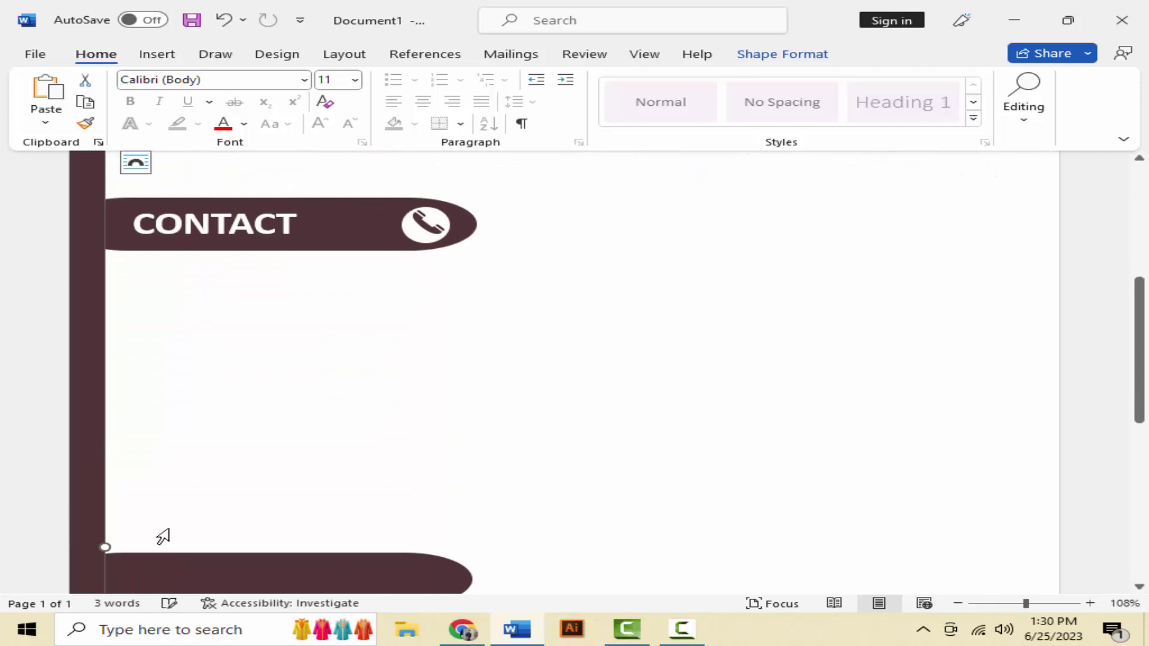
ctrl+scroll(278, 441, down, 3)
scroll(547, 395, down, 2)
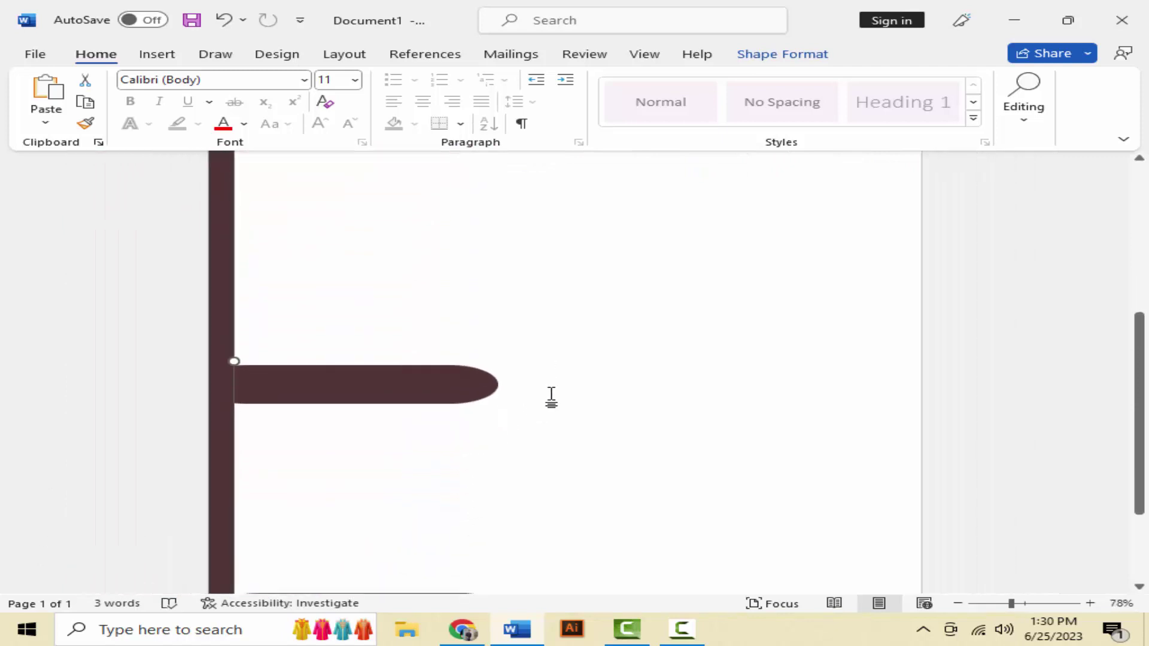
scroll(549, 394, up, 2)
click(549, 394)
scroll(527, 382, up, 5)
scroll(529, 404, down, 1)
scroll(359, 299, down, 2)
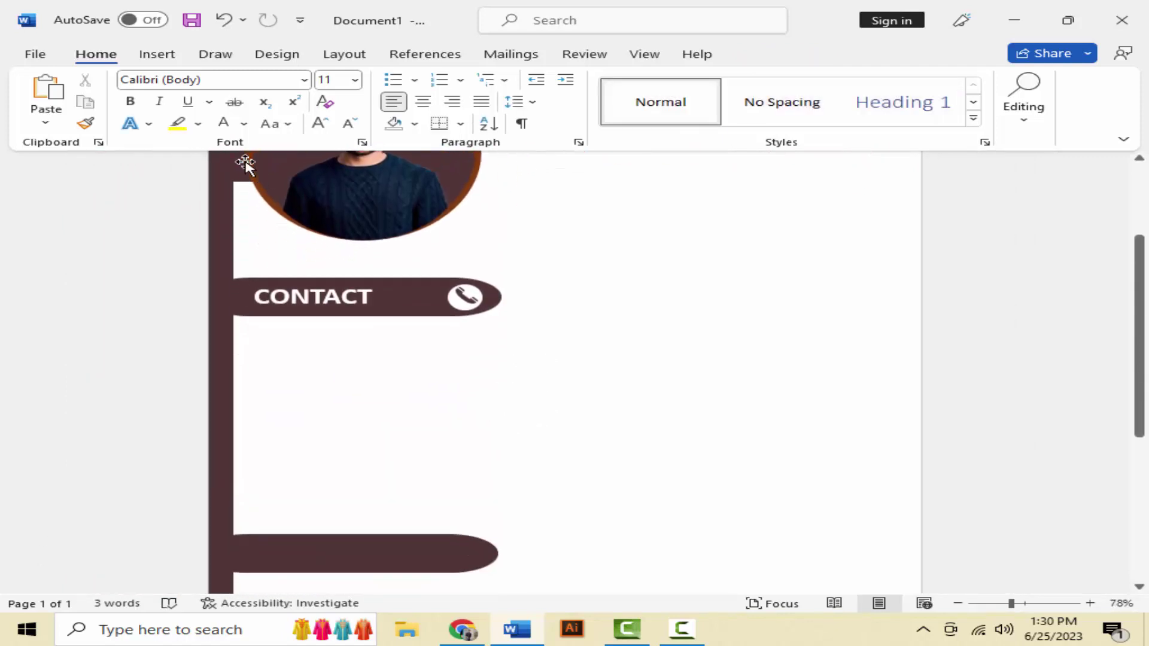
click(153, 60)
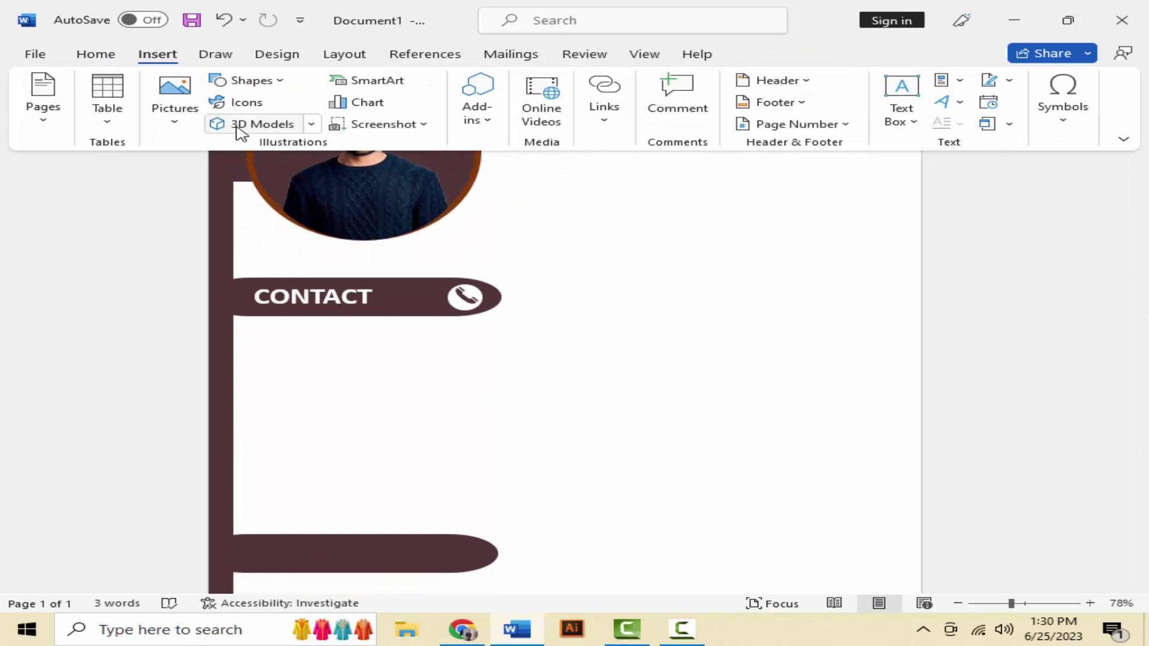
Draw a text box below the CONTACT bar with no outline.
click(262, 84)
click(235, 123)
drag(276, 358, 582, 418)
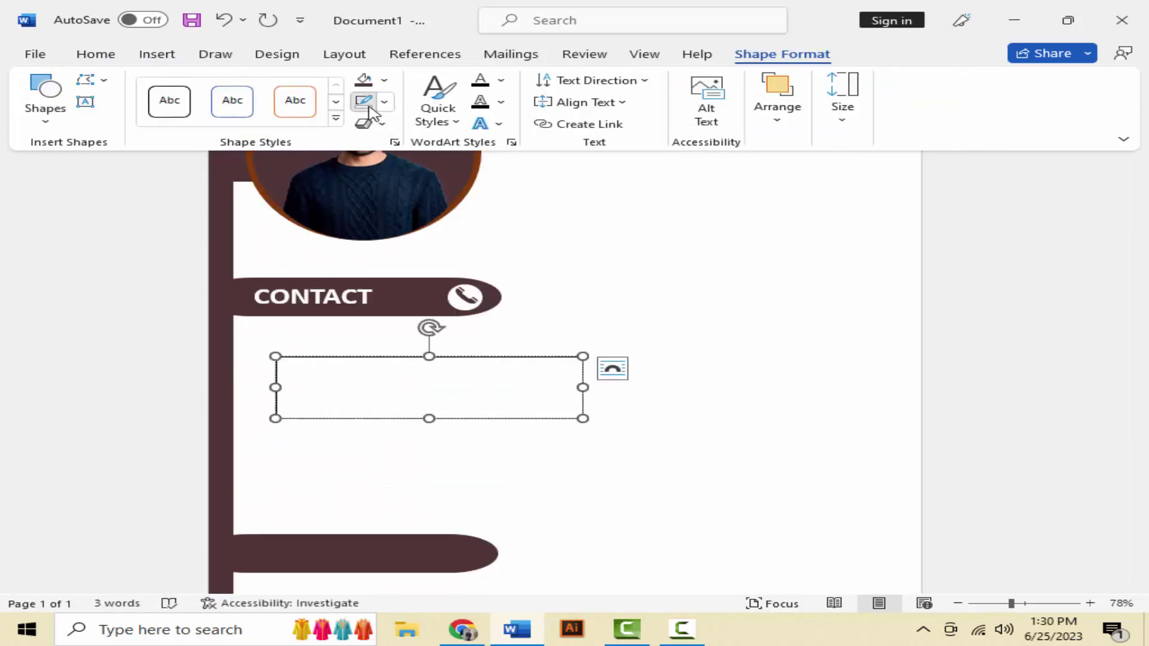
click(384, 80)
click(392, 313)
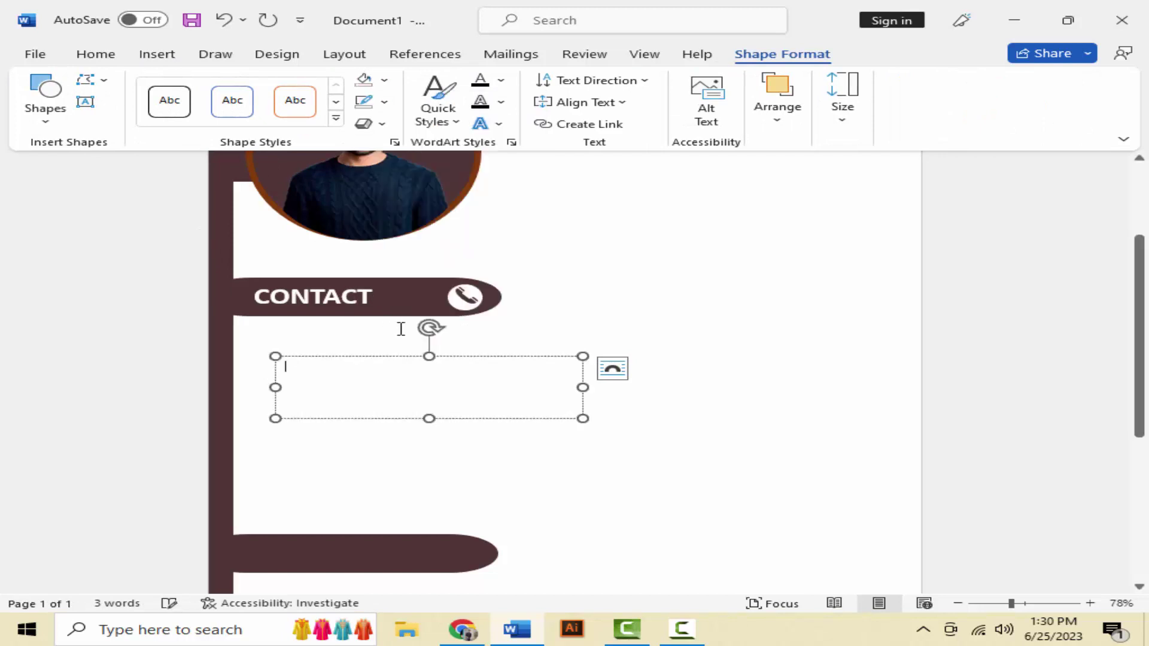
Enter the phone number in bold 16 pt and move the box up beneath CONTACT.
drag(342, 375, 287, 366)
click(95, 54)
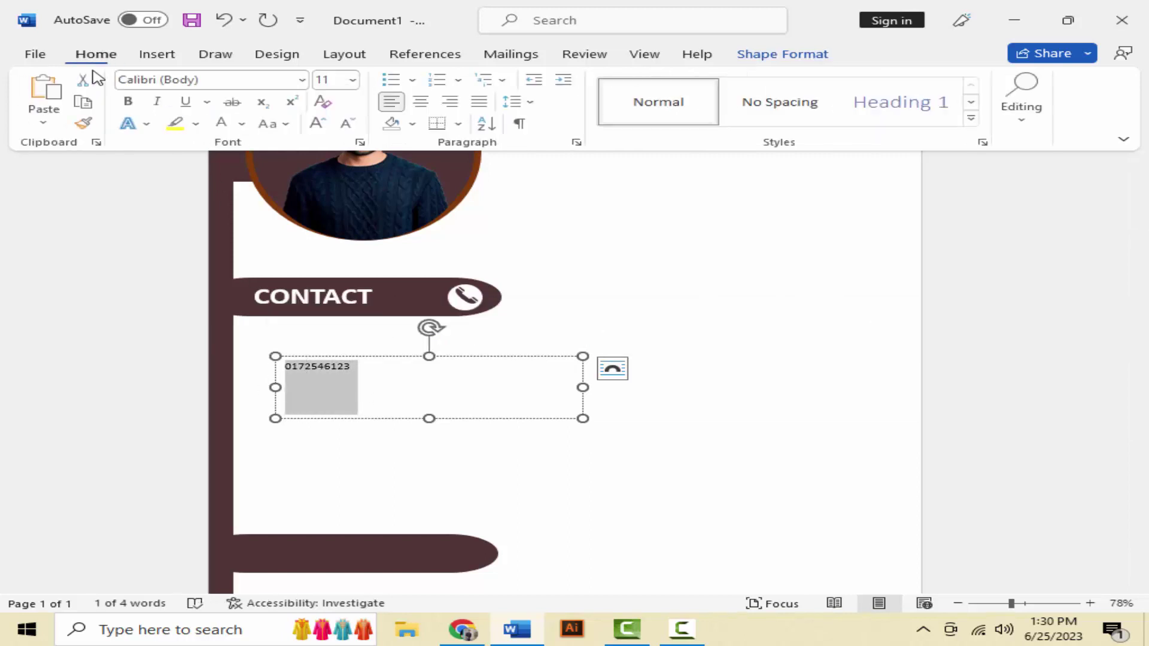
click(130, 101)
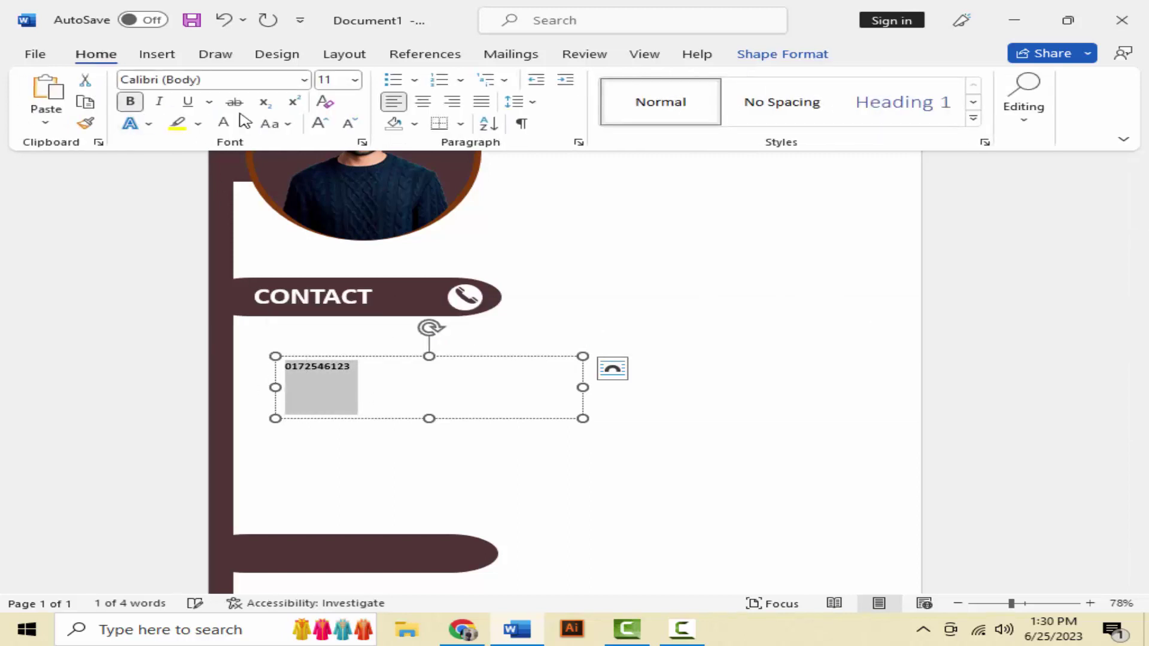
click(315, 122)
click(316, 123)
click(316, 123)
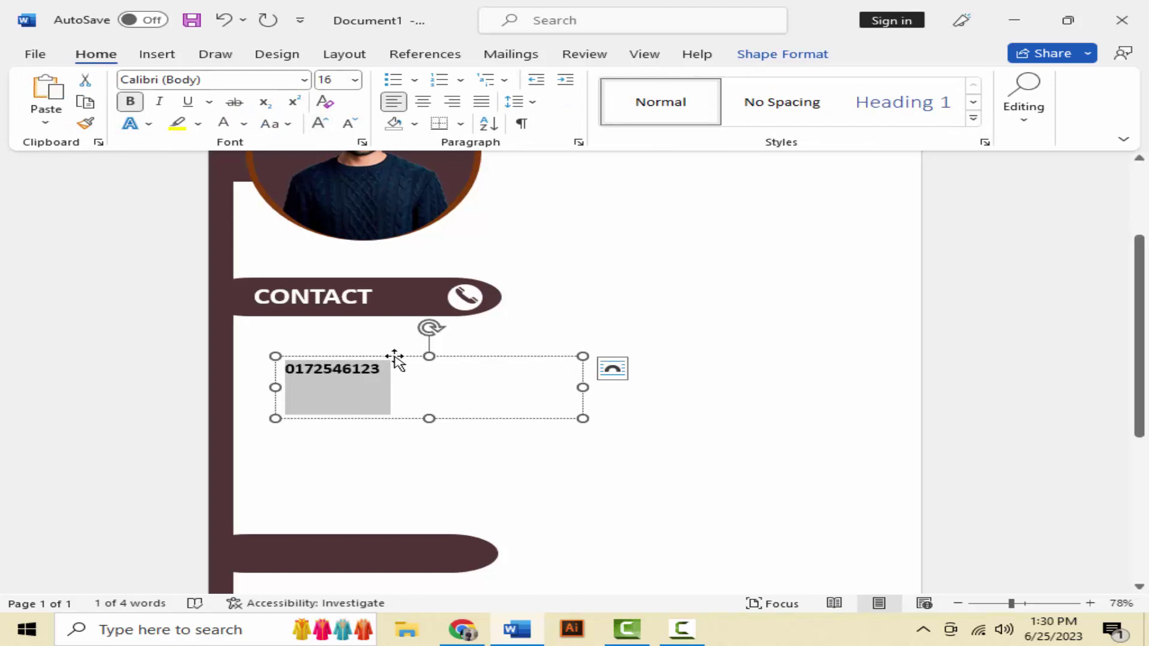
mouse_move(394, 353)
mouse_down()
mouse_move(378, 332)
mouse_move(410, 331)
mouse_move(364, 334)
mouse_up()
scroll(666, 370, down, 1)
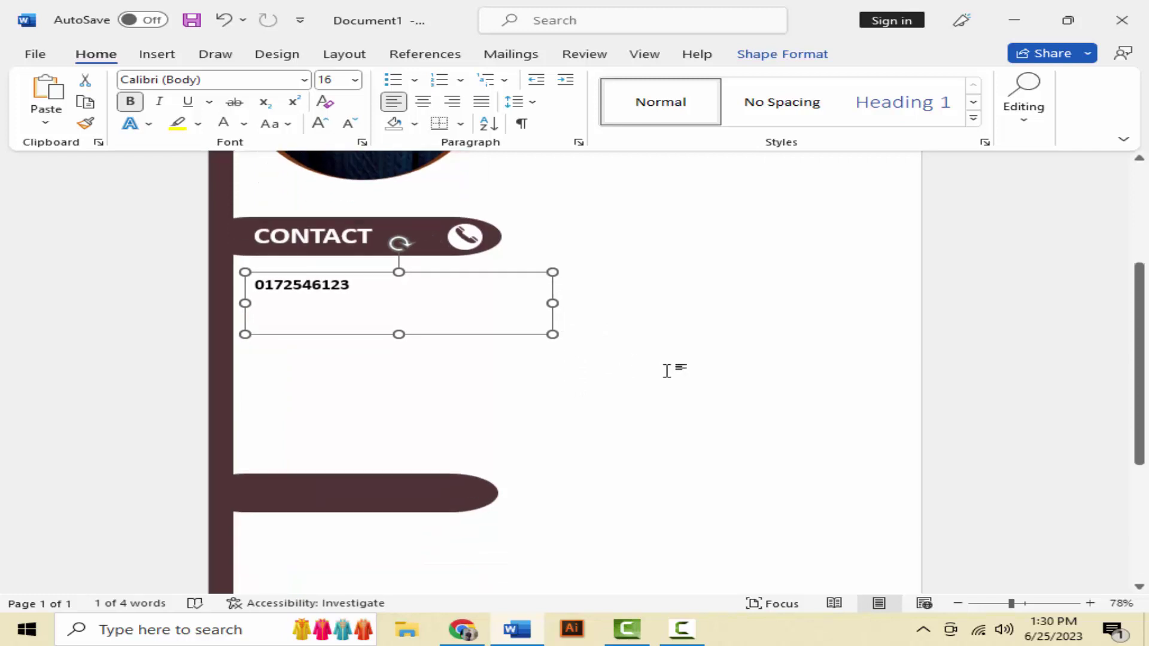
Duplicate the phone number box below the original and replace its text with the e-mail address.
click(450, 275)
right_click(450, 275)
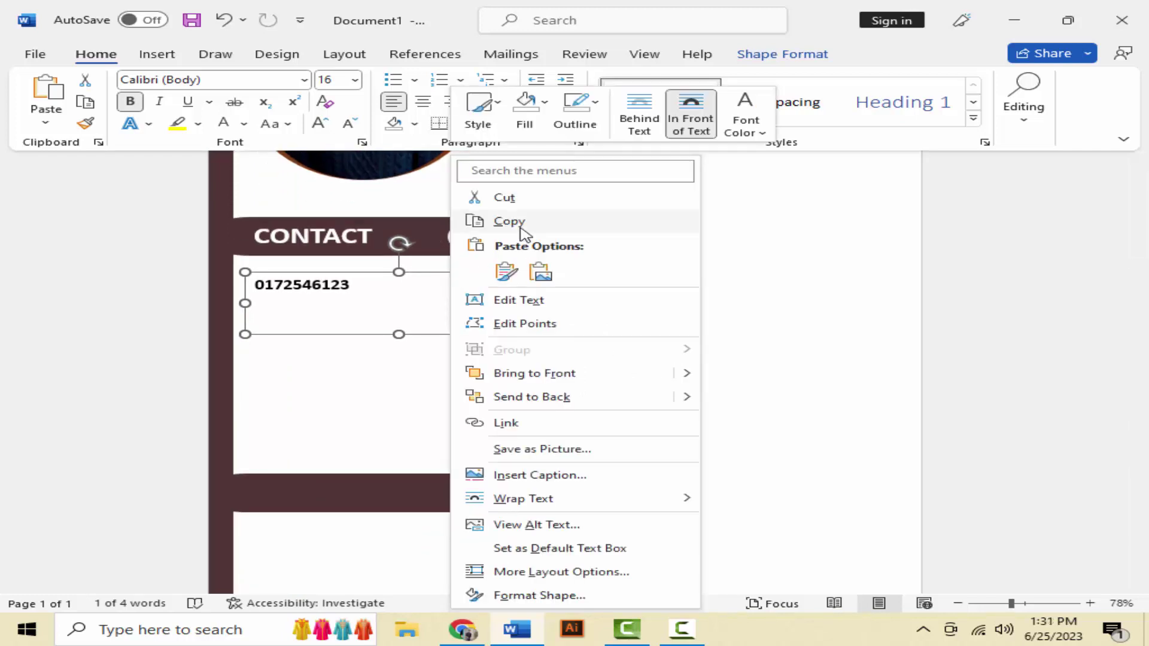
click(515, 225)
right_click(710, 304)
key(Escape)
key(ctrl+v)
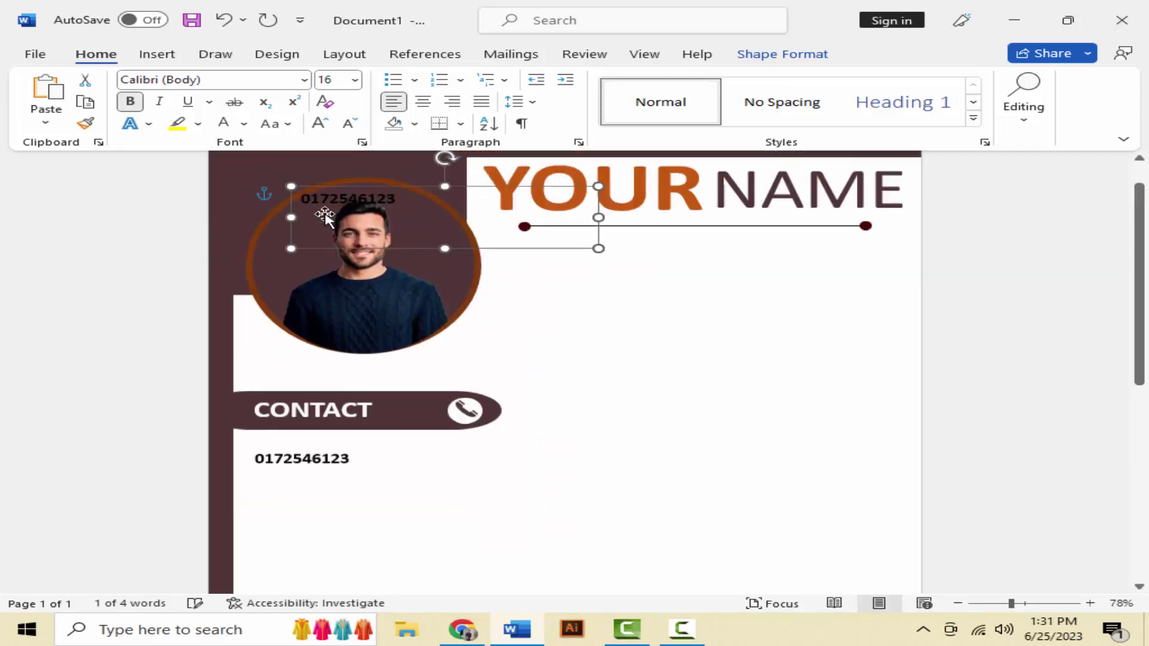
drag(333, 344, 299, 566)
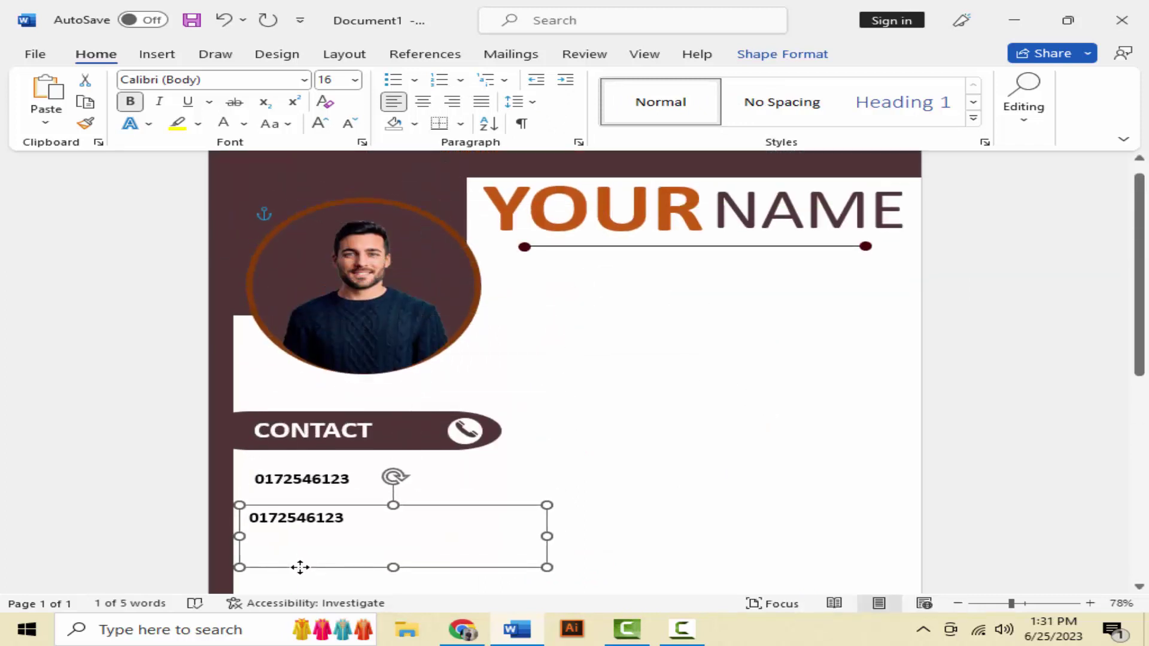
scroll(334, 546, down, 3)
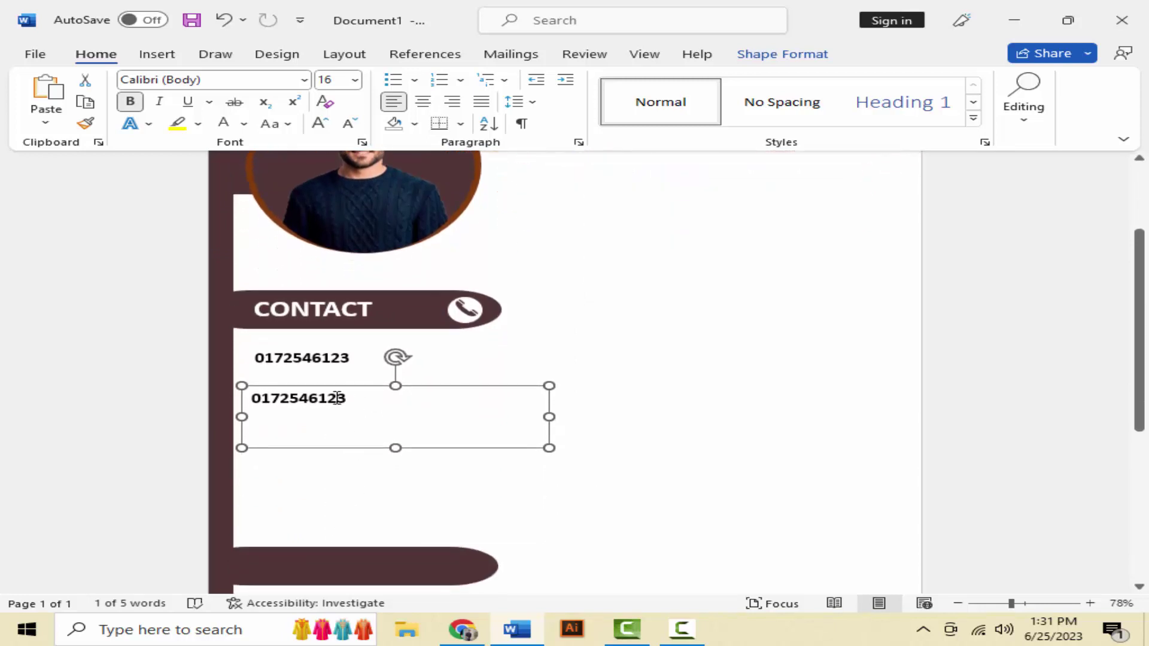
drag(337, 398, 252, 395)
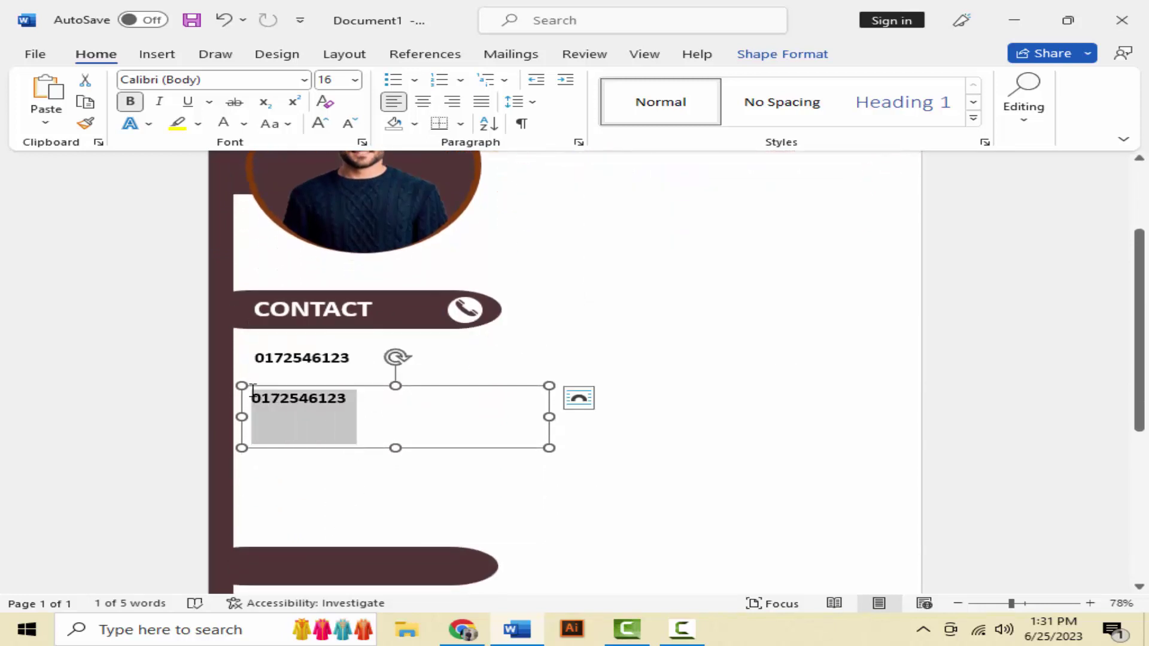
text(av)
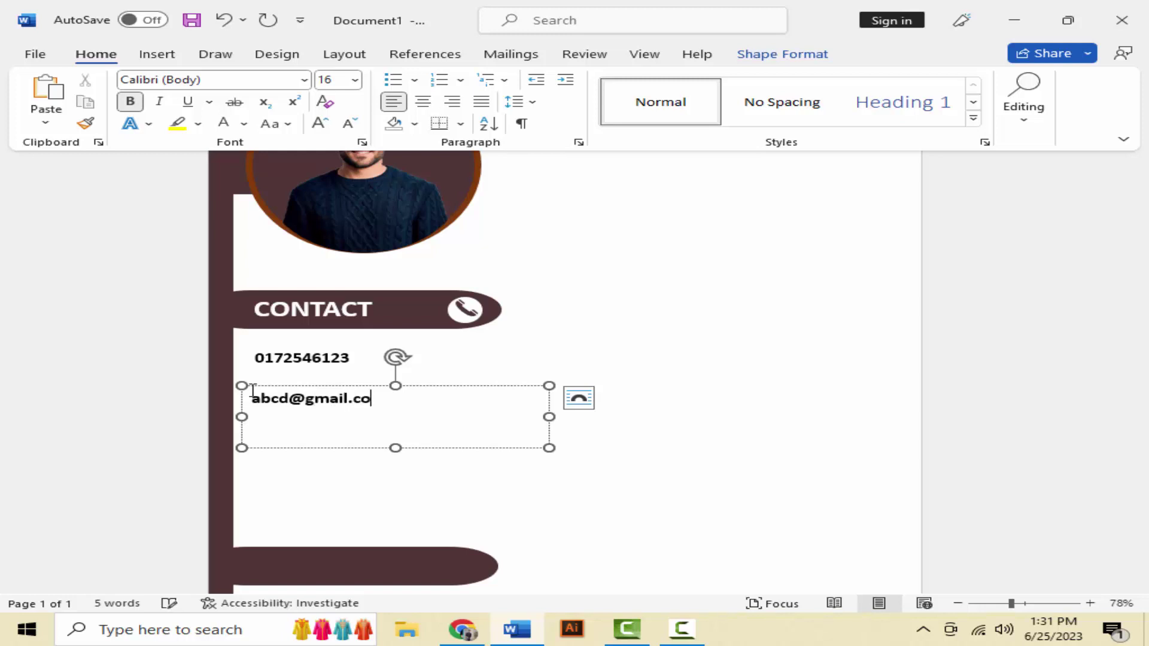
Paste another copy of the number box and place it below the e-mail line.
click(648, 459)
scroll(649, 459, up, 2)
scroll(649, 459, down, 2)
click(329, 383)
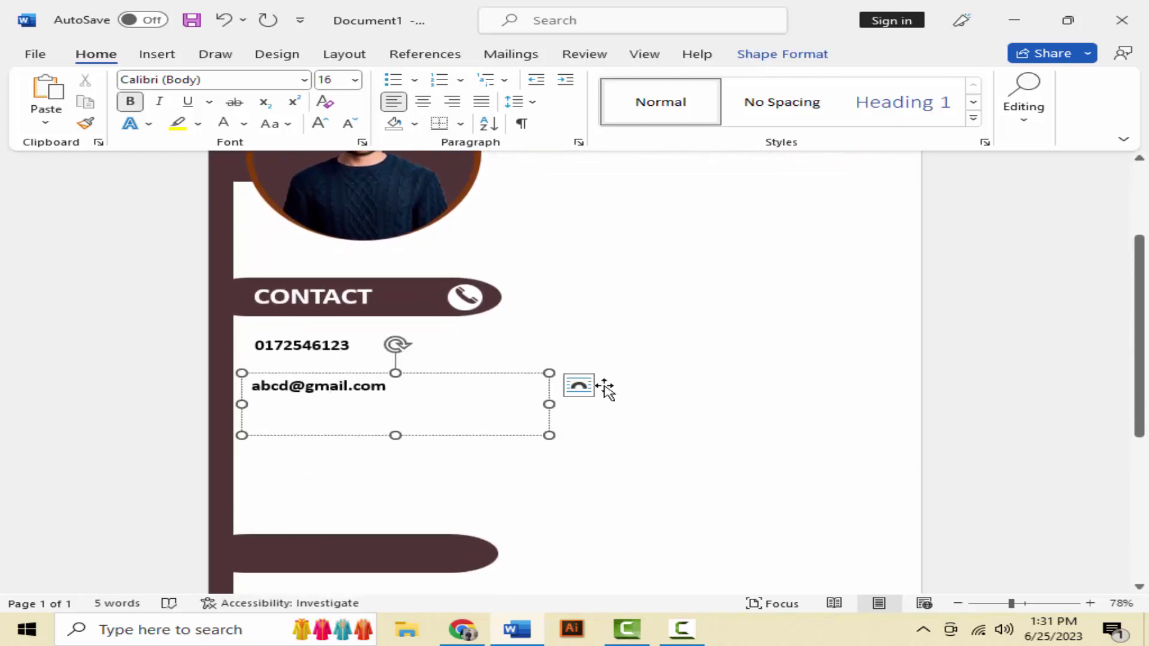
right_click(802, 395)
key(Escape)
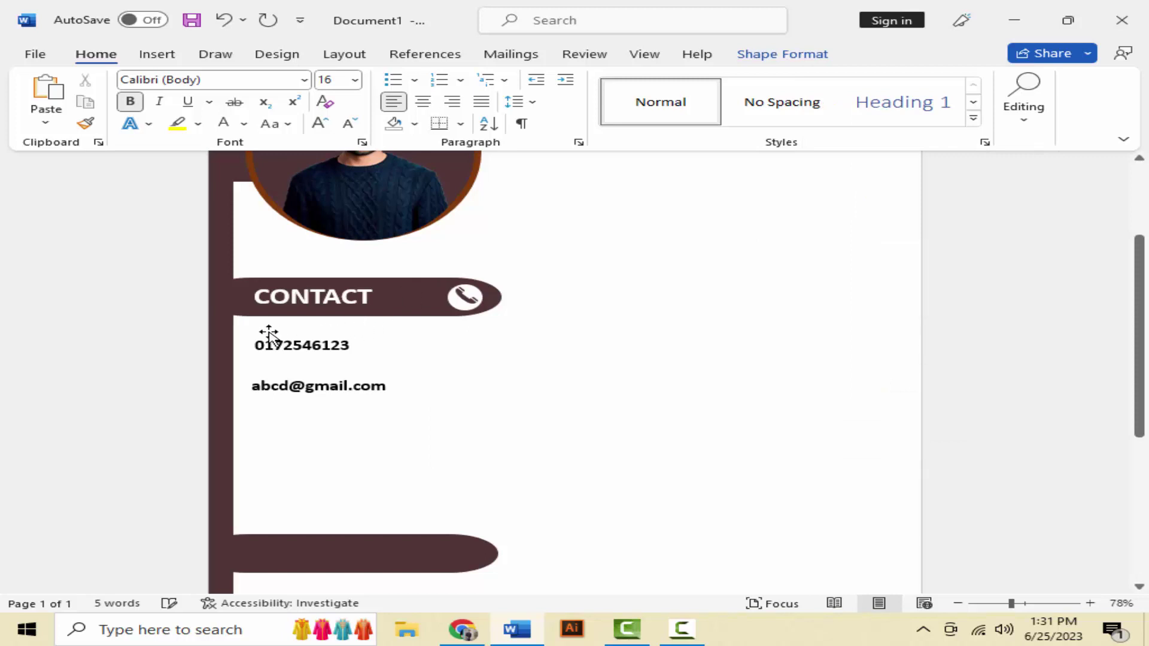
scroll(267, 333, up, 2)
key(ctrl+v)
mouse_move(295, 264)
mouse_down()
mouse_move(252, 574)
mouse_move(280, 576)
mouse_up()
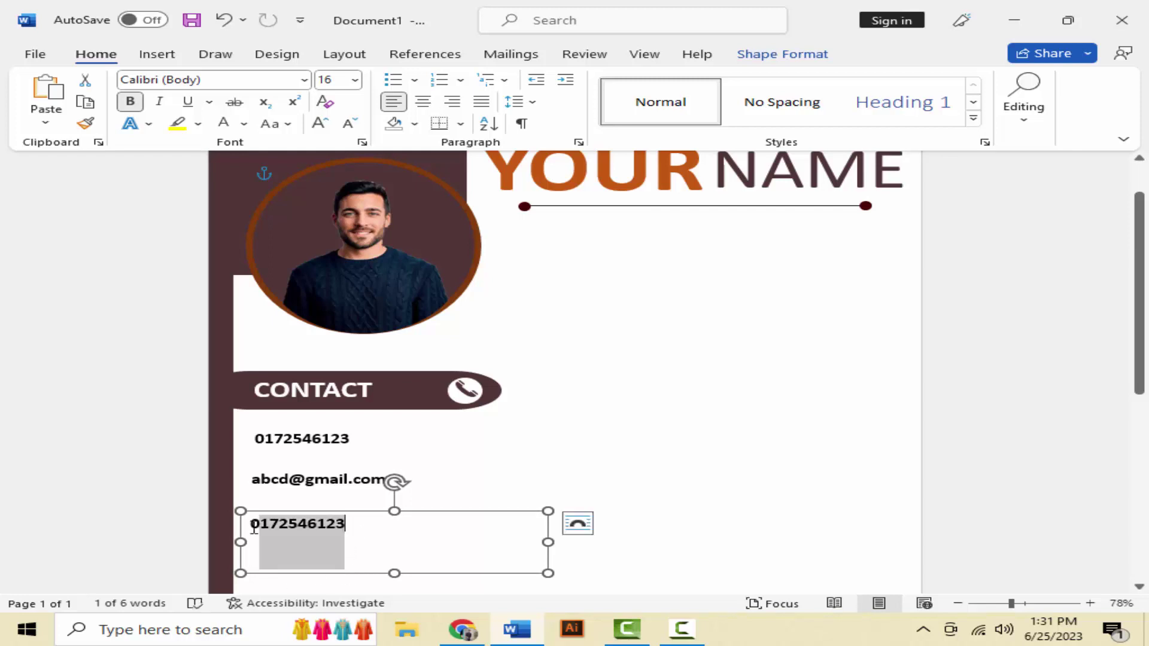
drag(362, 535, 263, 530)
text(w)
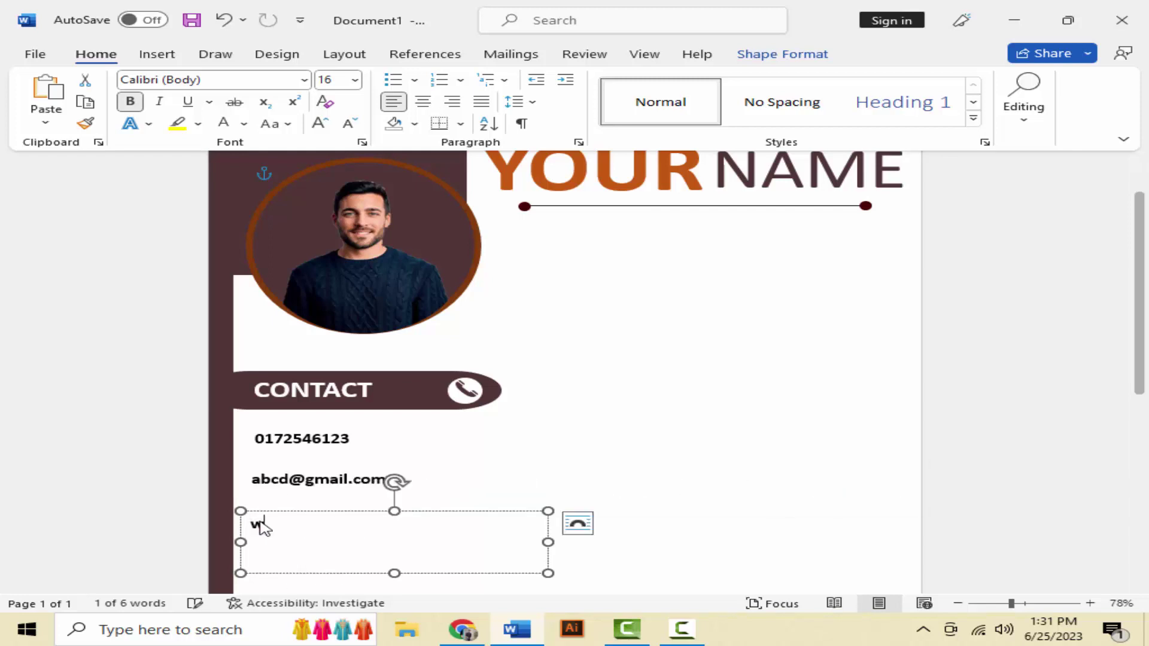
text(ww.web)
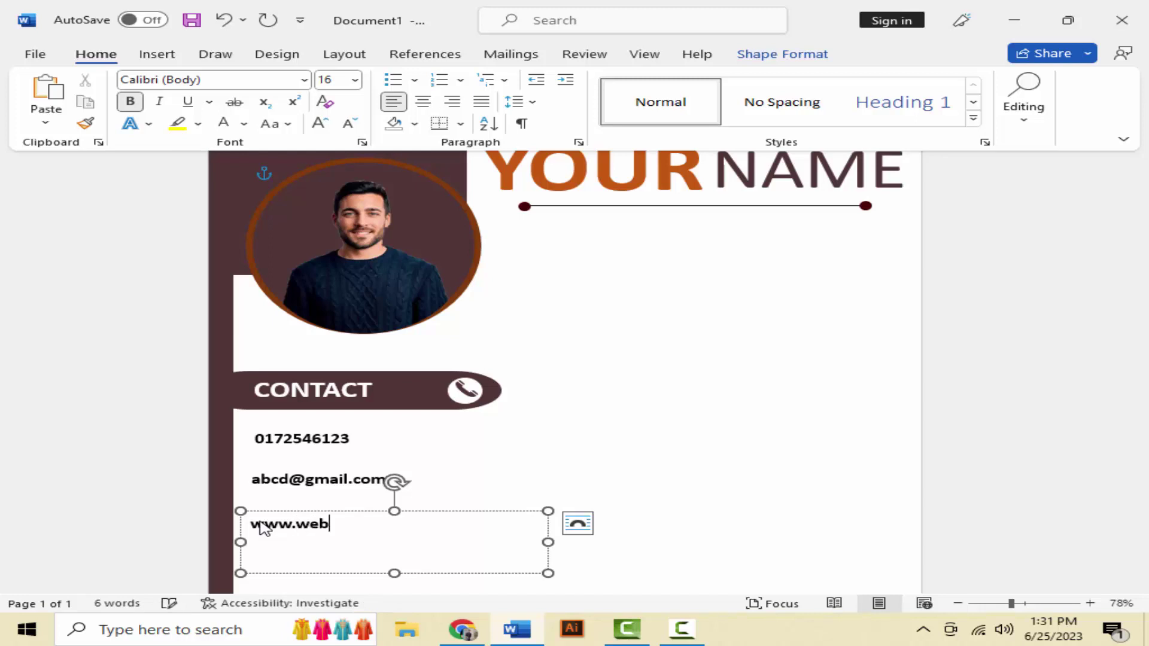
text(site)
key(ctrl+z)
right_click(671, 424)
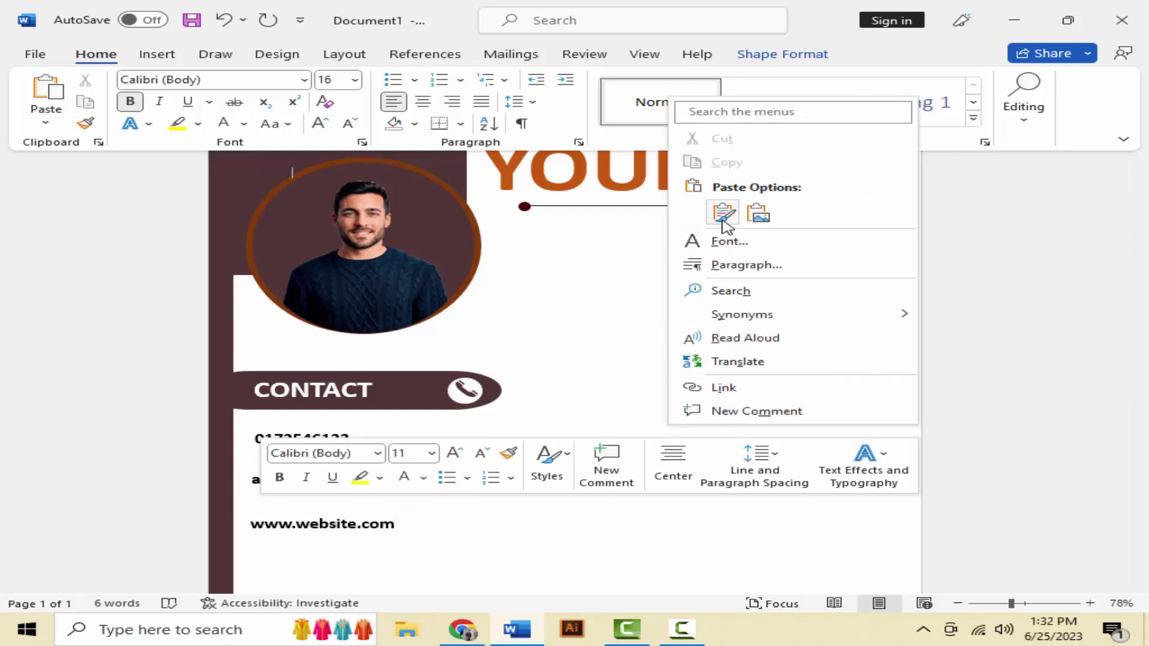
click(722, 215)
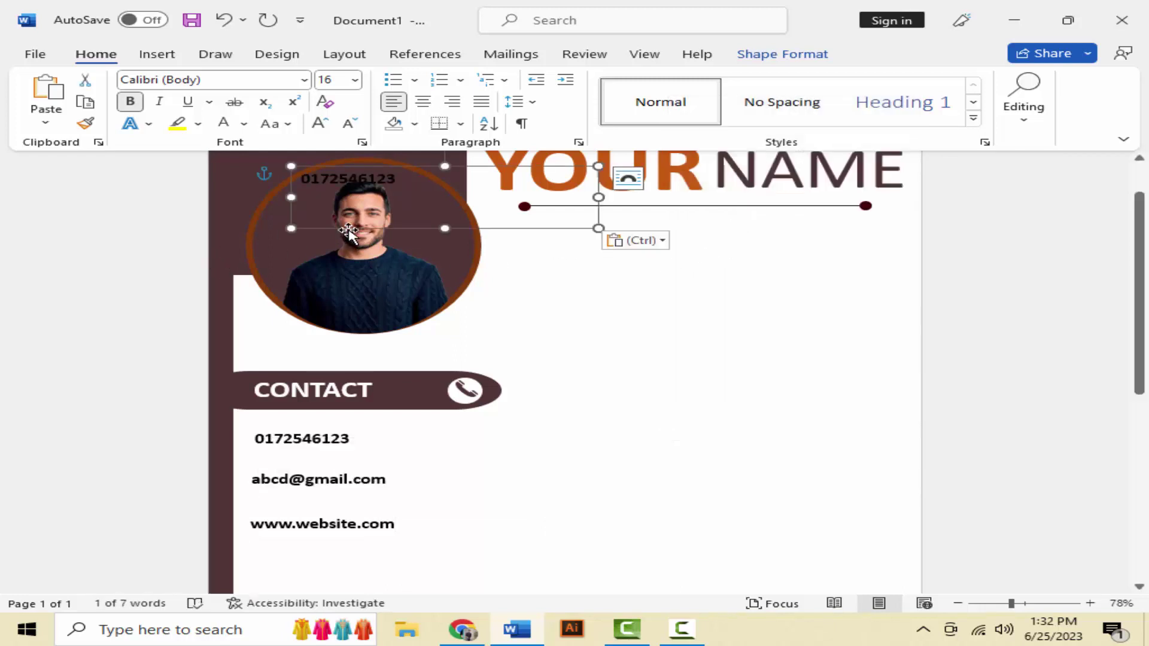
mouse_move(348, 230)
mouse_down()
mouse_move(298, 578)
mouse_move(301, 555)
mouse_up()
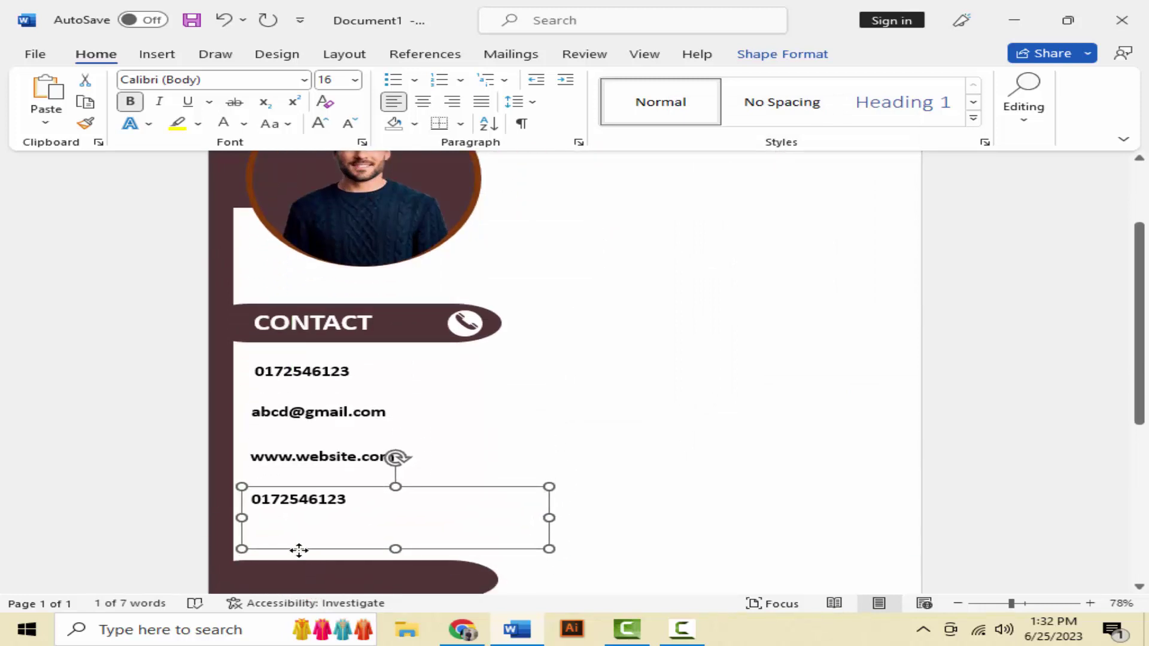
triple_click(240, 499)
text(123 avenue)
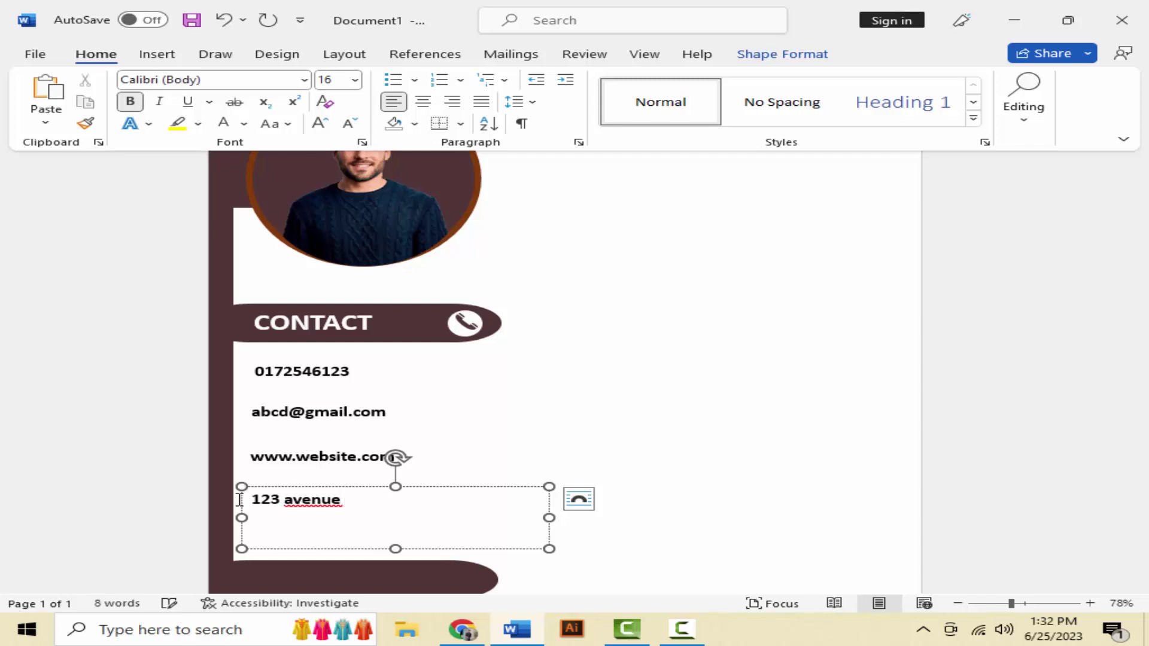
text(Nw)
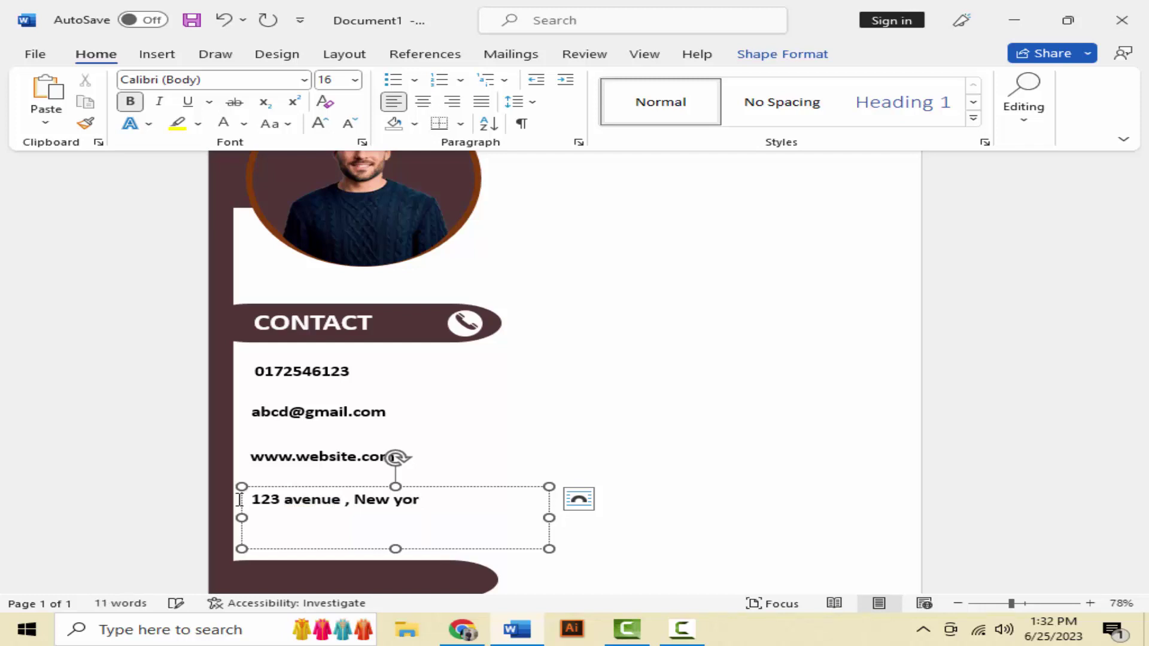
Capitalise the first letter of the city name in the address line.
click(747, 495)
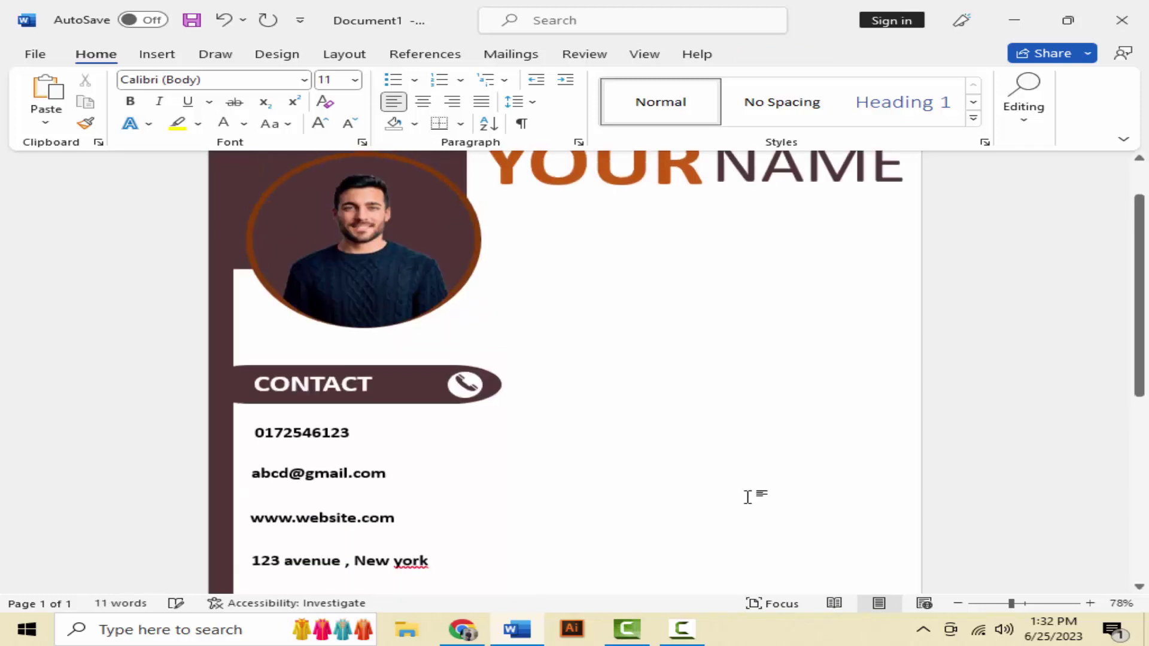
scroll(697, 489, down, 2)
scroll(697, 490, down, 1)
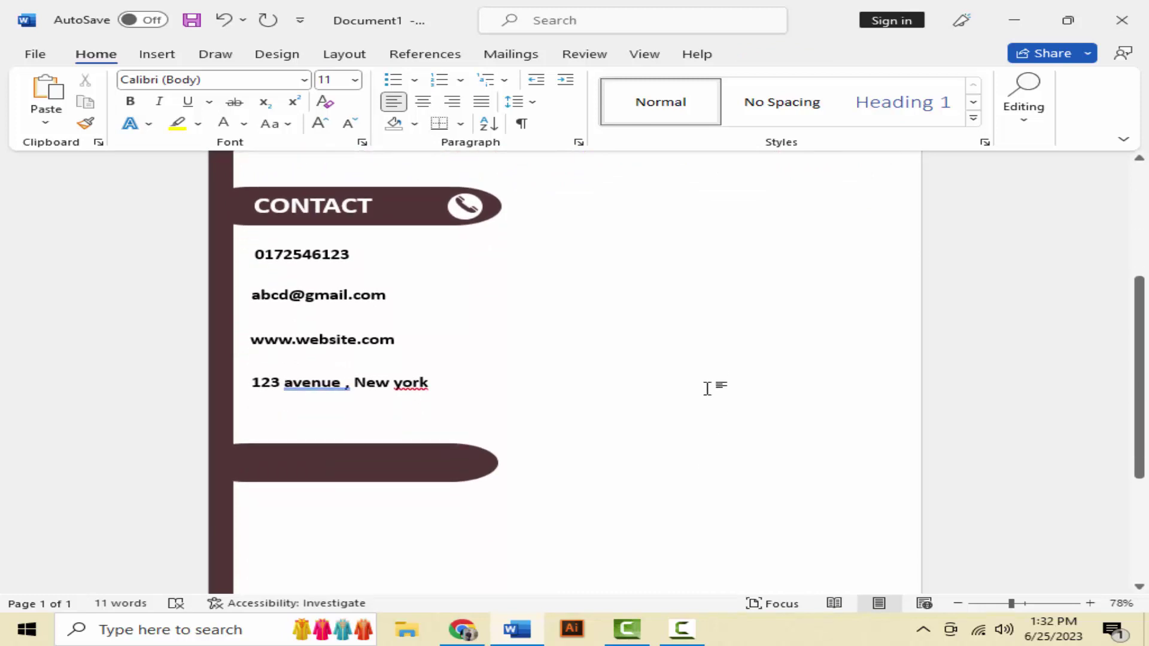
click(401, 380)
key(BackSpace)
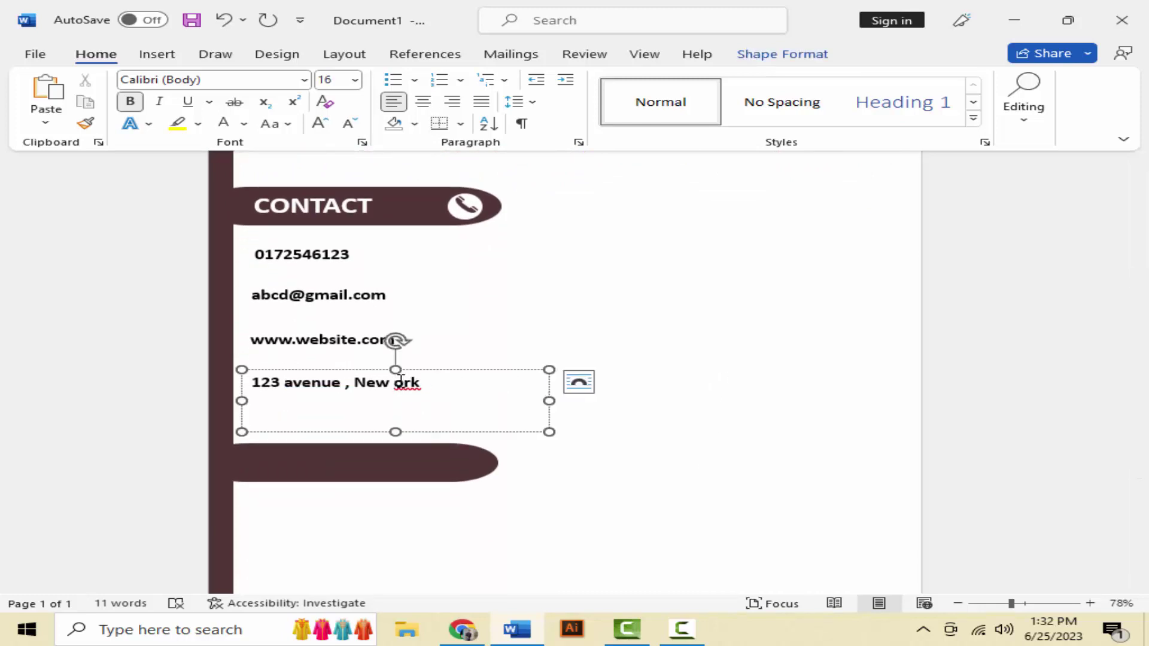
text(Y)
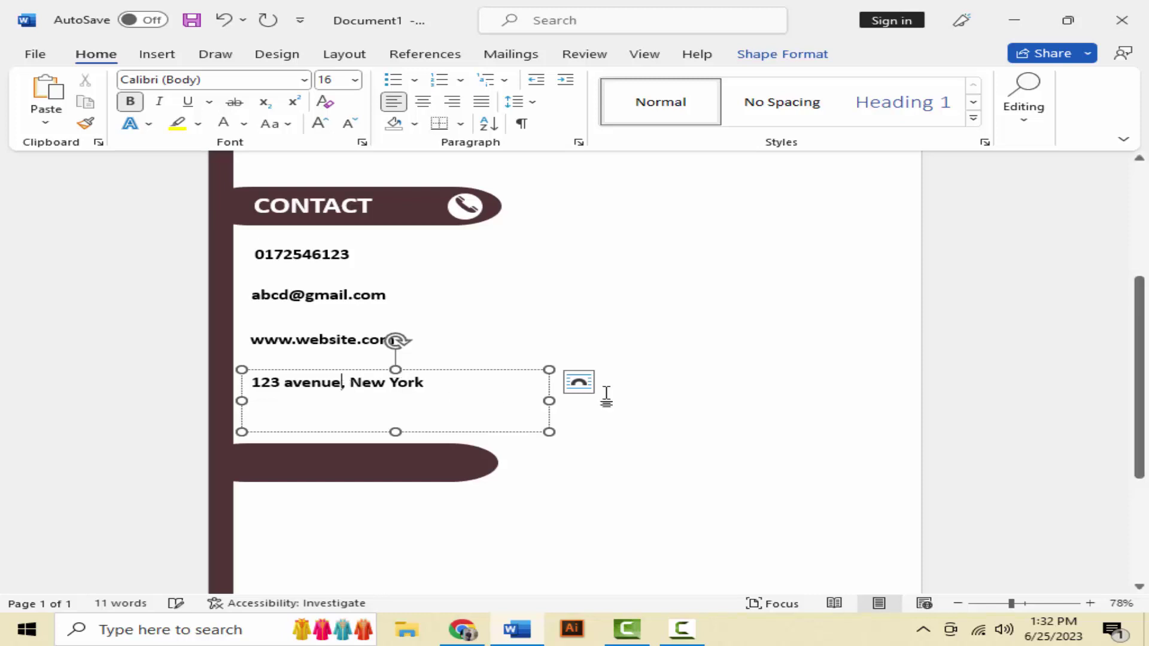
Remove the comma before the city name in the address line.
click(665, 389)
scroll(666, 389, up, 3)
scroll(598, 419, down, 2)
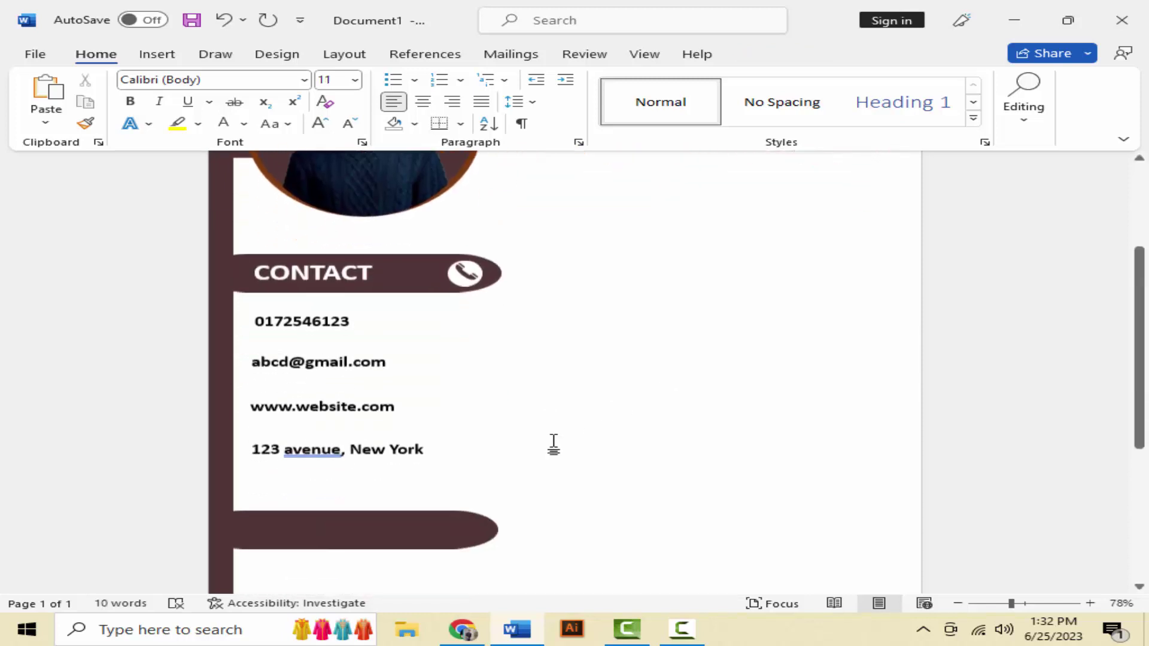
click(340, 446)
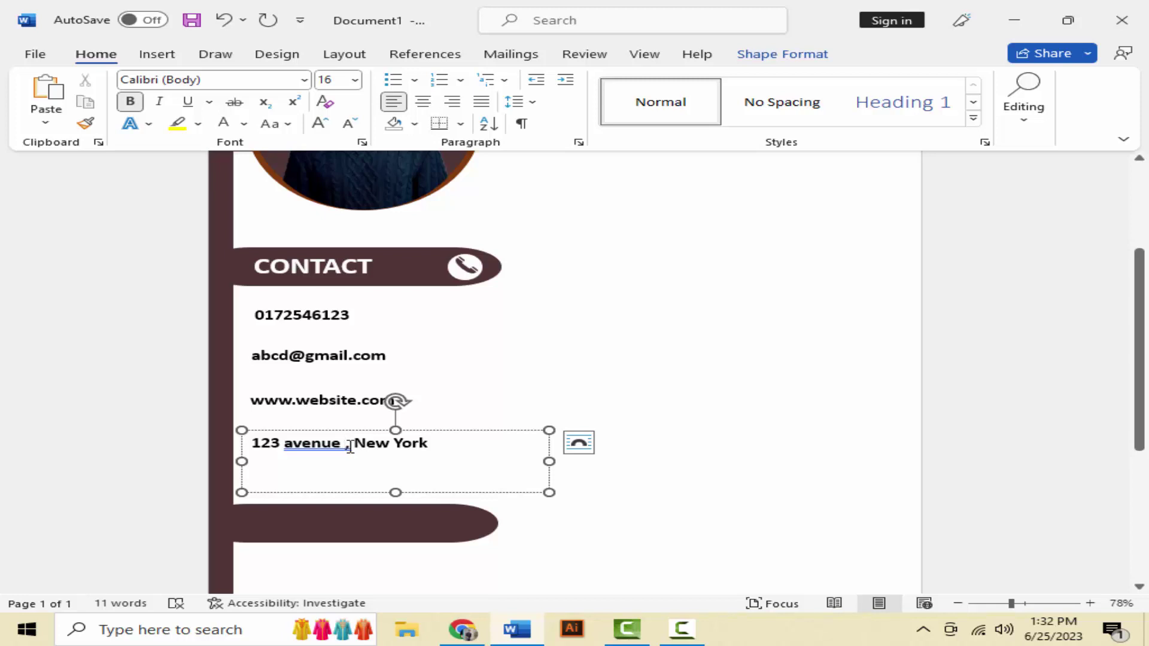
key(Delete)
click(650, 444)
scroll(646, 434, down, 2)
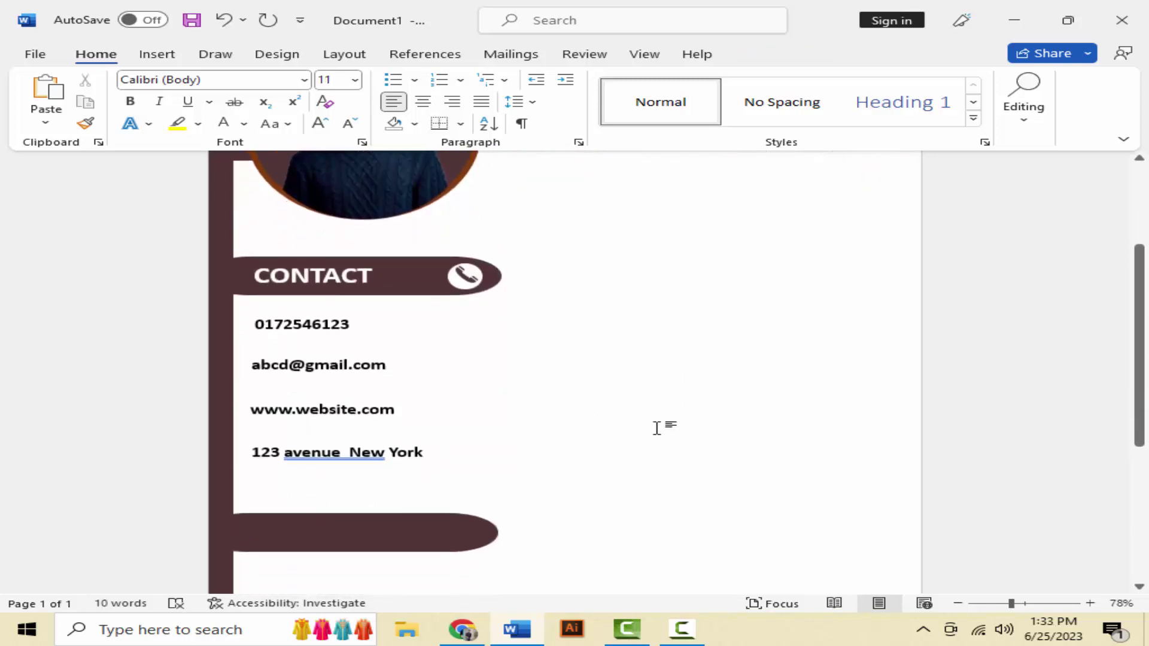
scroll(646, 431, down, 3)
scroll(639, 427, down, 2)
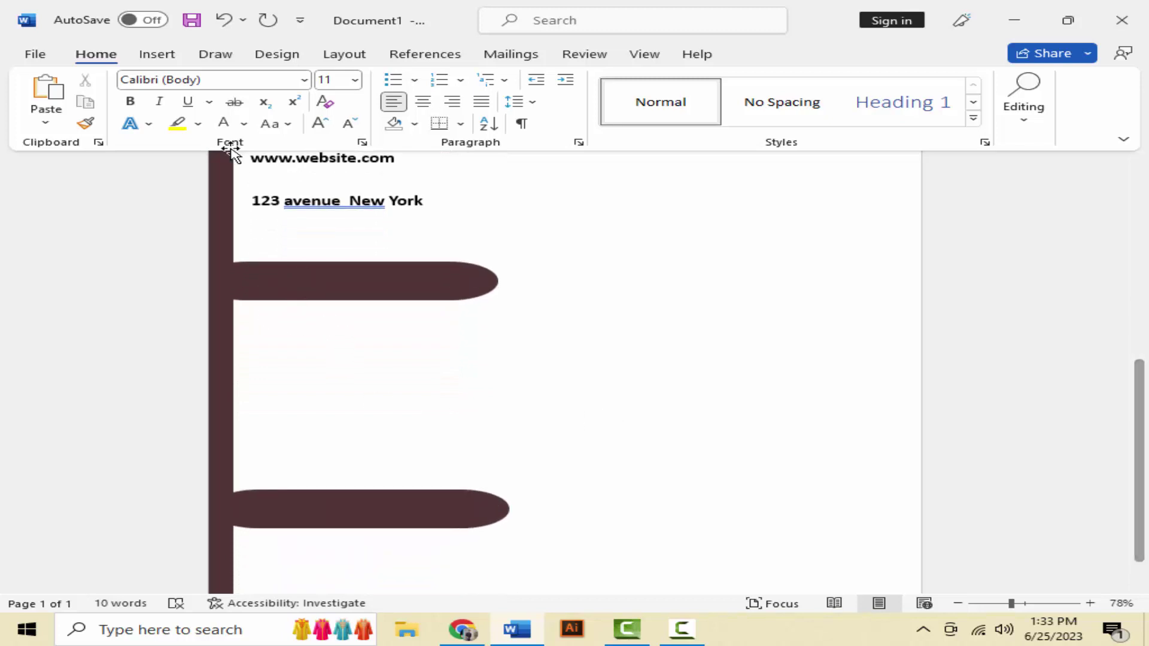
Duplicate the CONTACT banner and place the copy below the contact details.
scroll(292, 179, up, 1)
scroll(293, 180, up, 1)
click(292, 176)
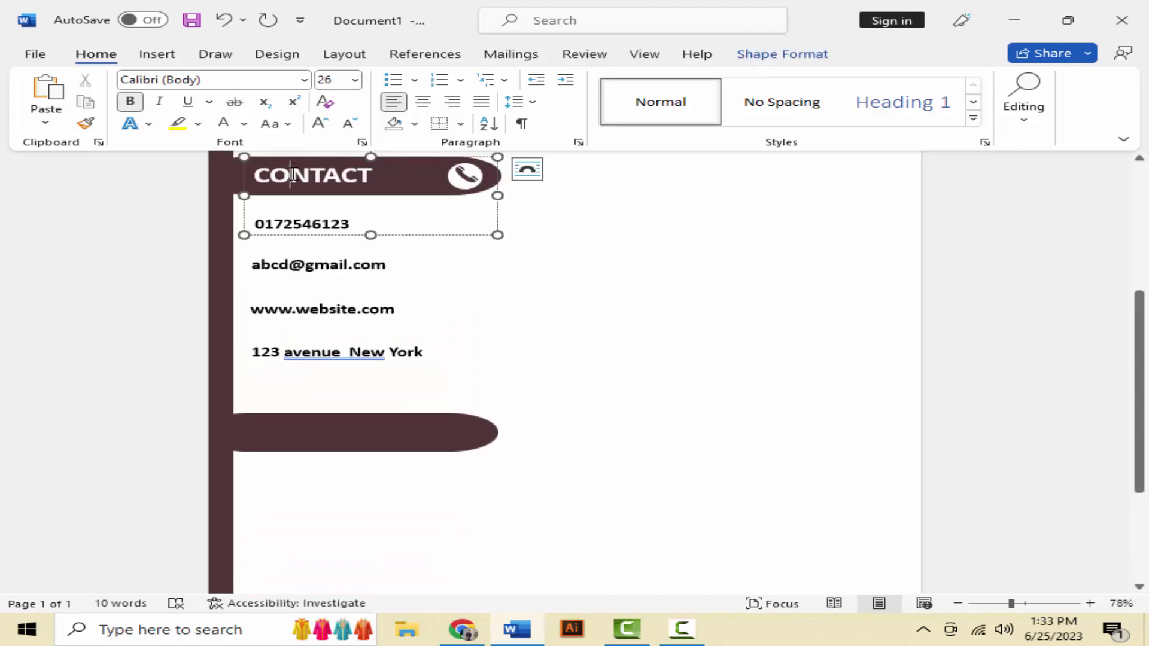
right_click(274, 234)
click(358, 223)
right_click(645, 286)
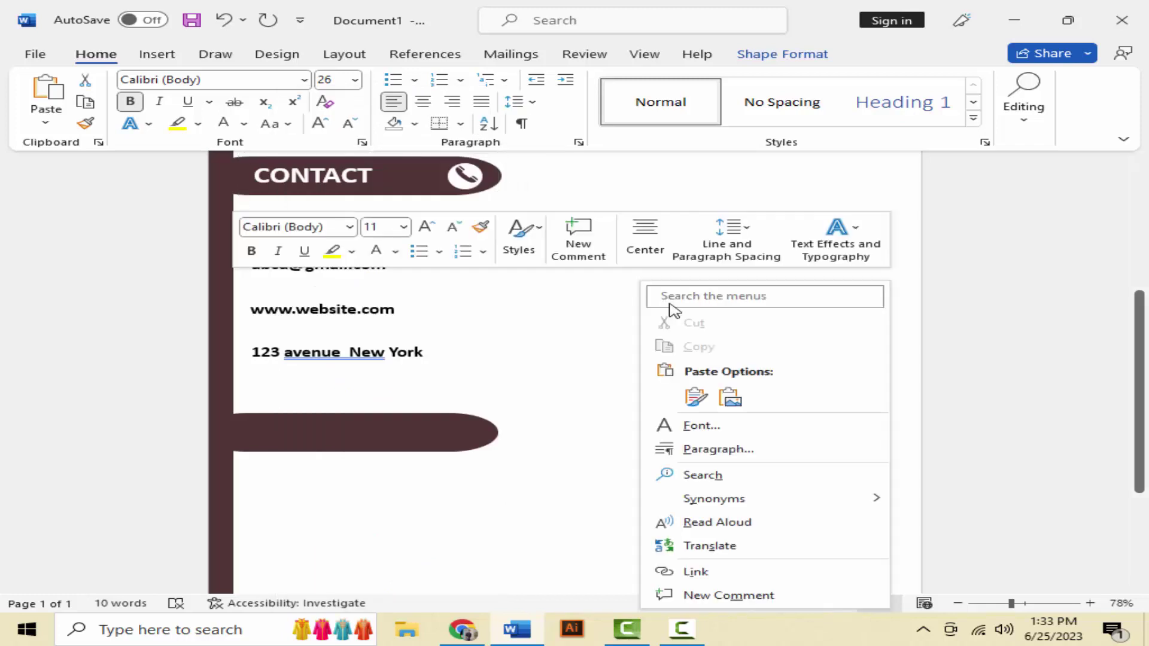
click(698, 397)
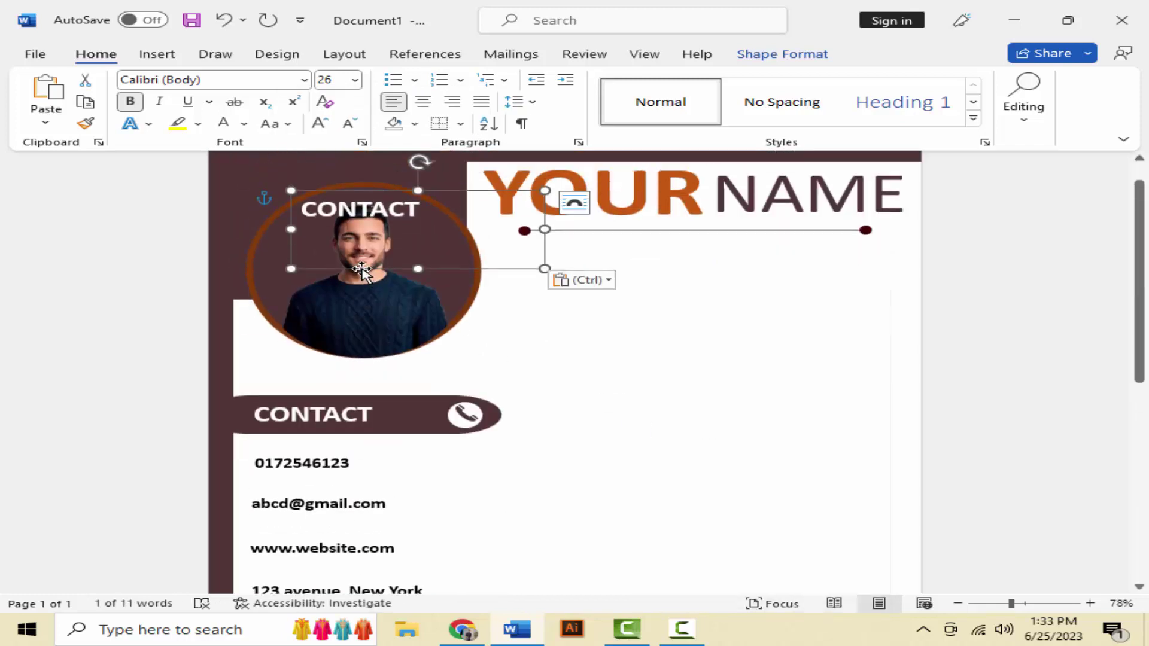
drag(364, 273, 421, 592)
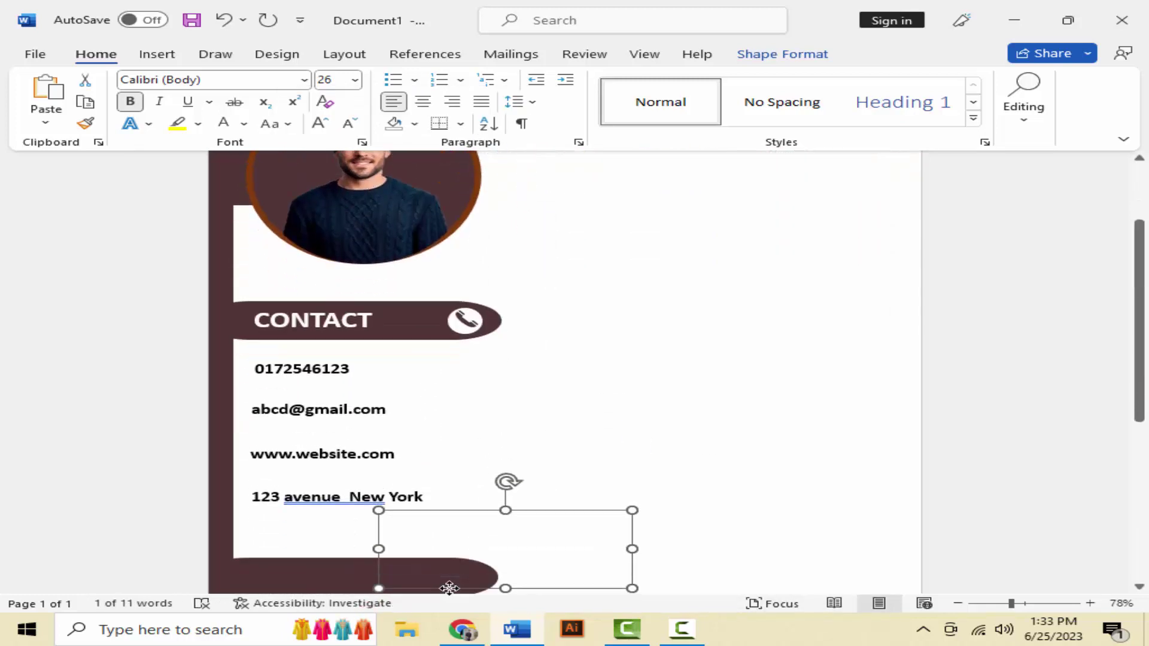
drag(421, 592, 315, 554)
Change the copied banner's heading to SKILL.
drag(380, 495, 233, 495)
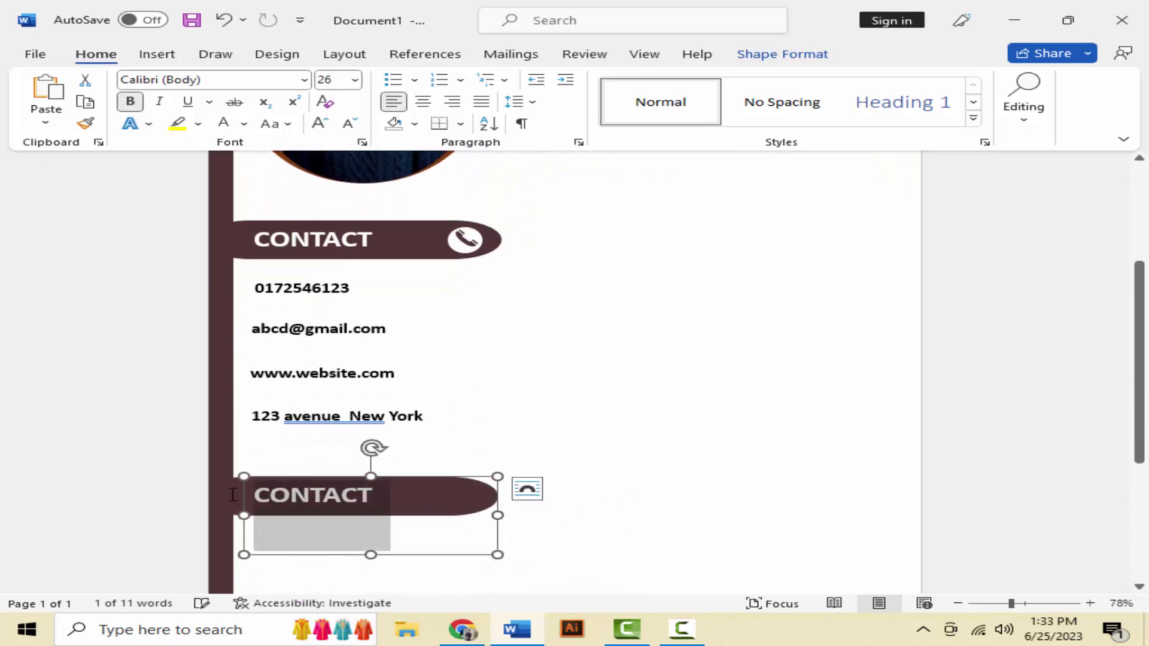
text(ski)
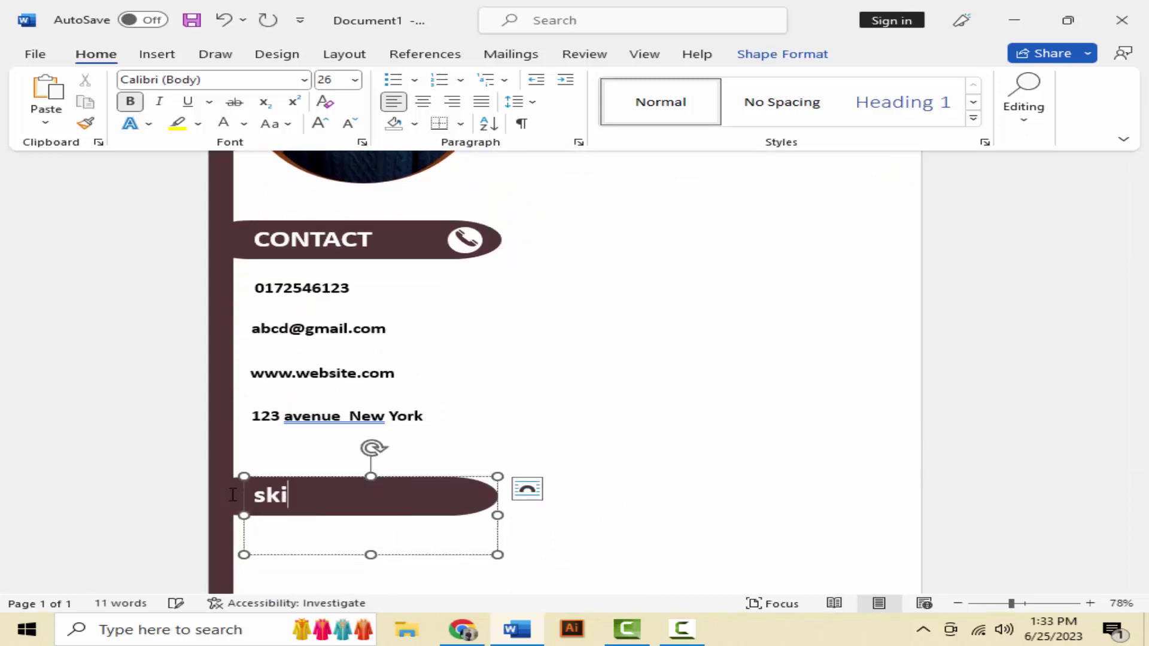
key(BackSpace)
key(BackSpace)
text(SKILL)
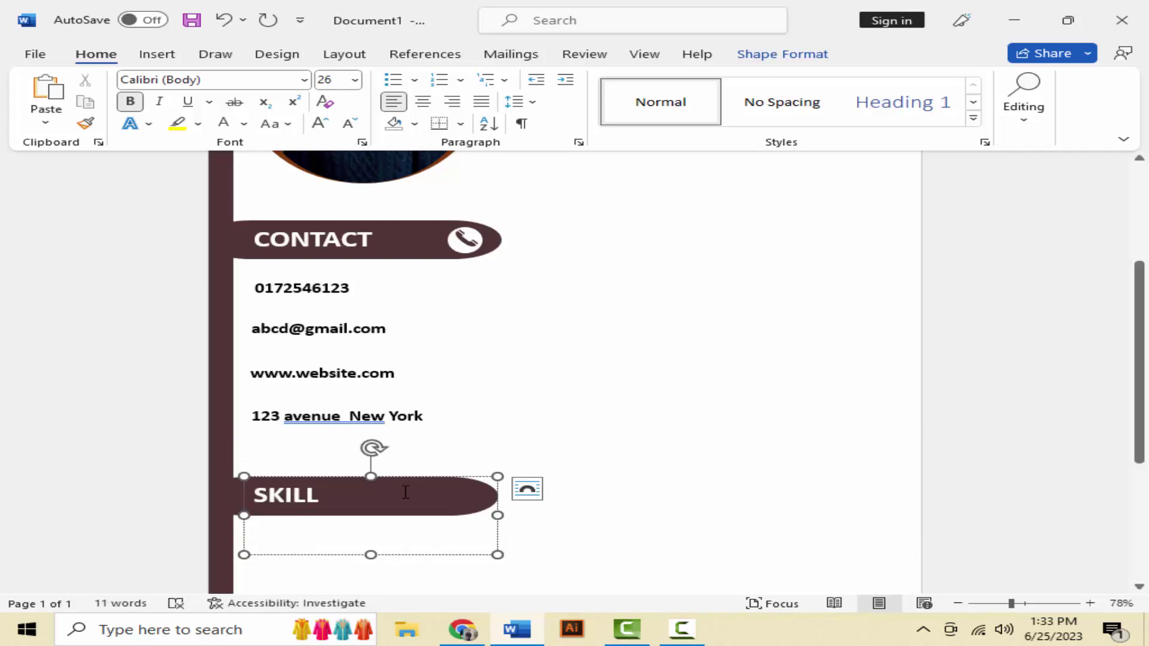
click(685, 431)
scroll(622, 419, up, 3)
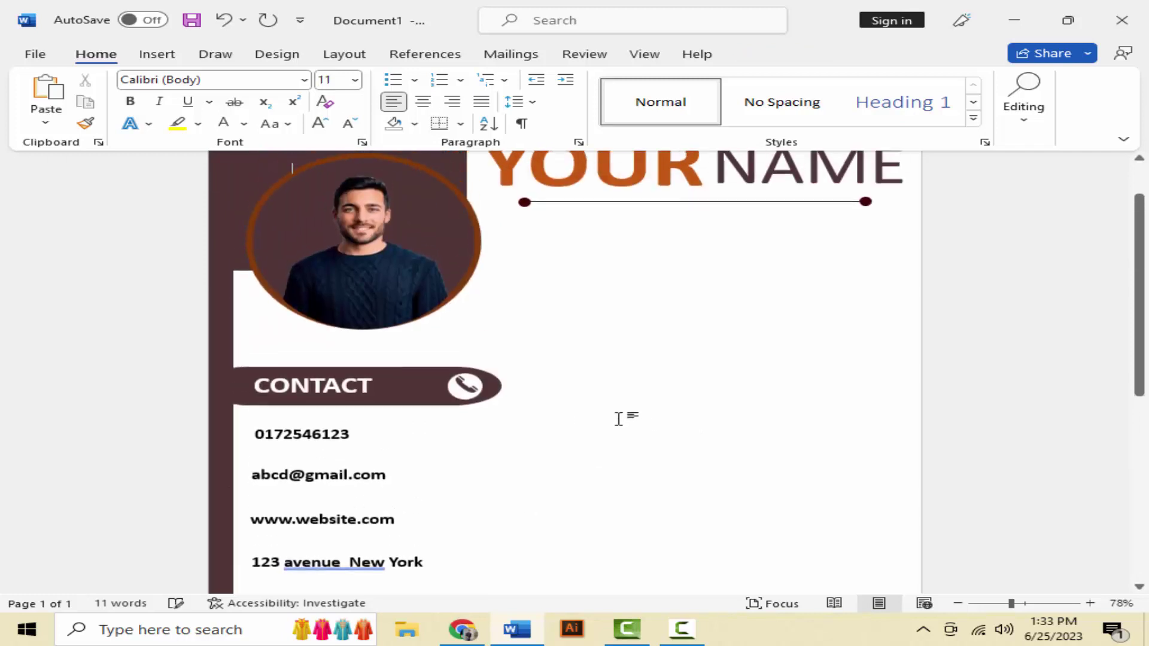
scroll(506, 362, down, 2)
scroll(403, 281, down, 1)
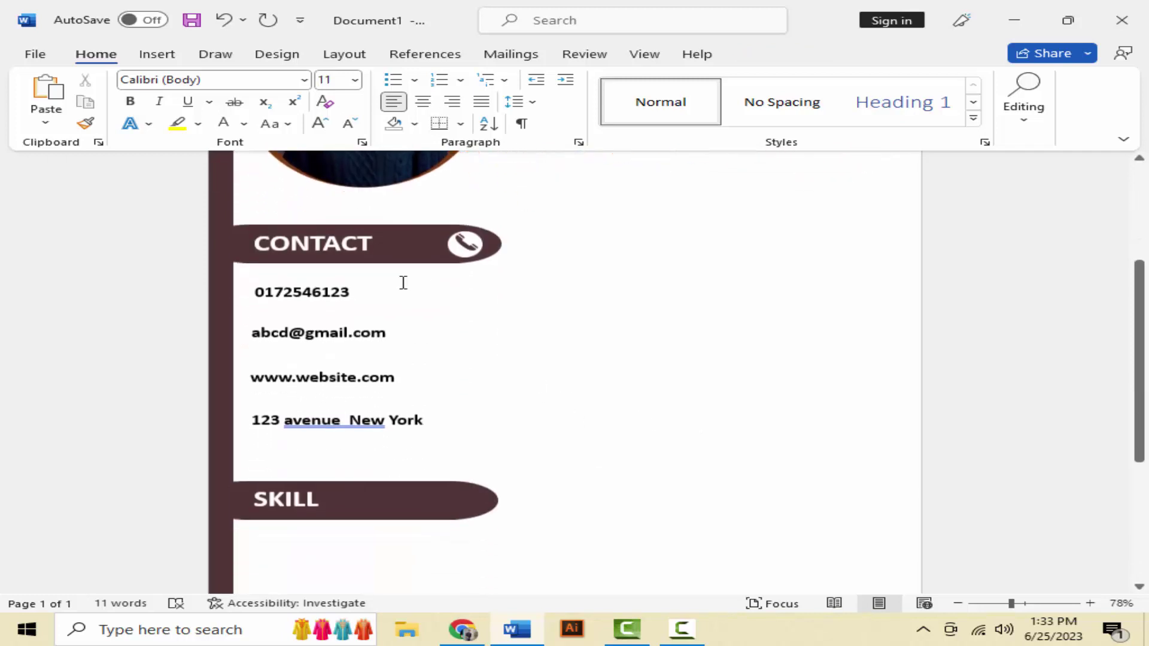
Draw a small white-filled circle at the right end of the SKILL banner.
click(456, 245)
click(157, 54)
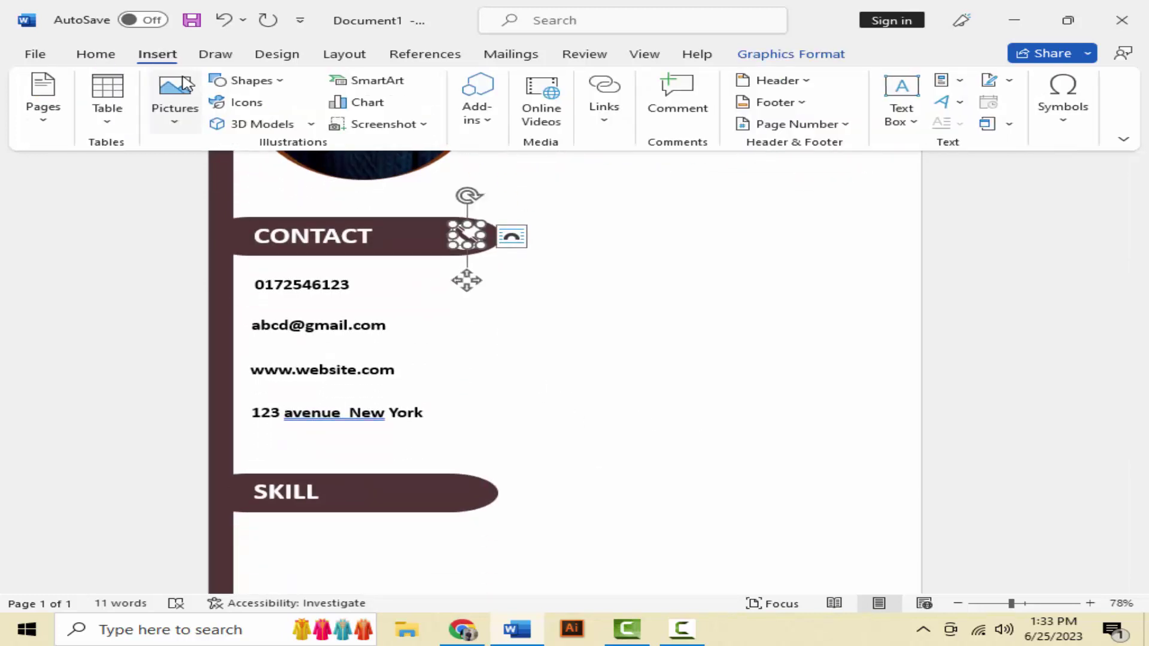
click(245, 80)
click(329, 123)
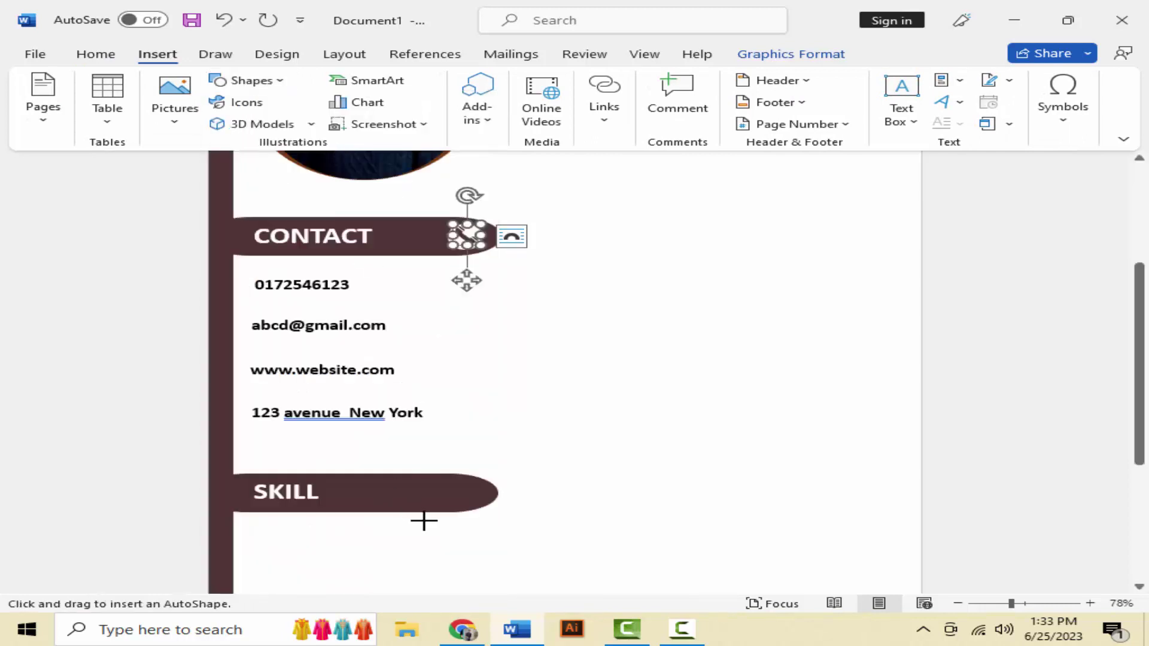
drag(440, 489, 479, 510)
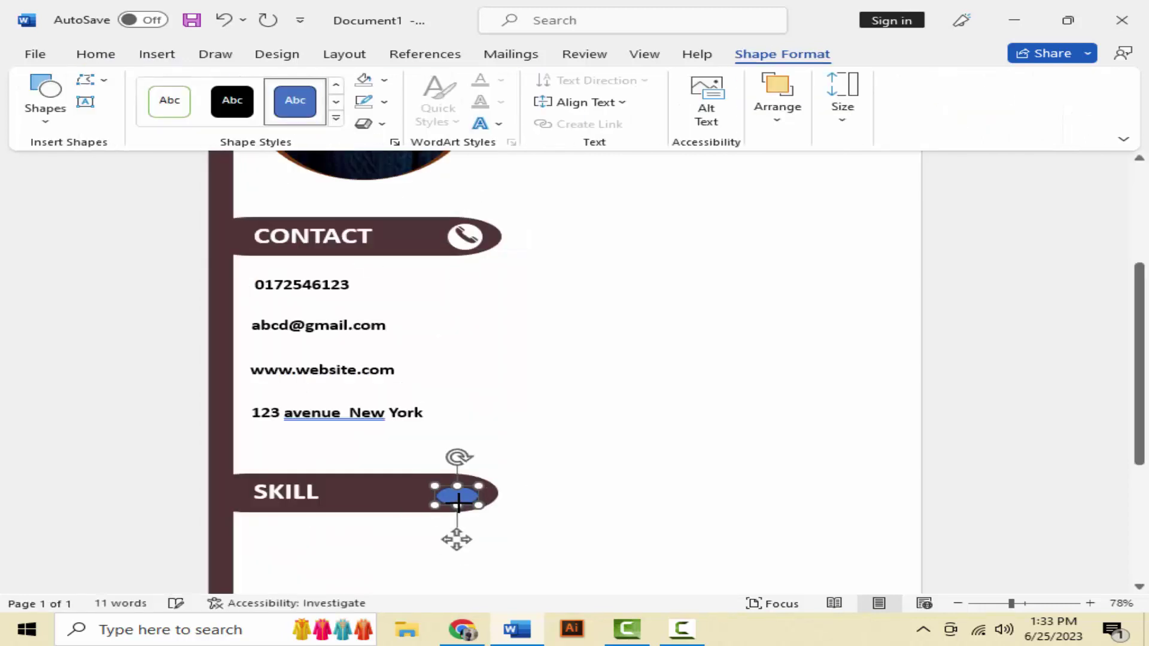
key(ctrl+z)
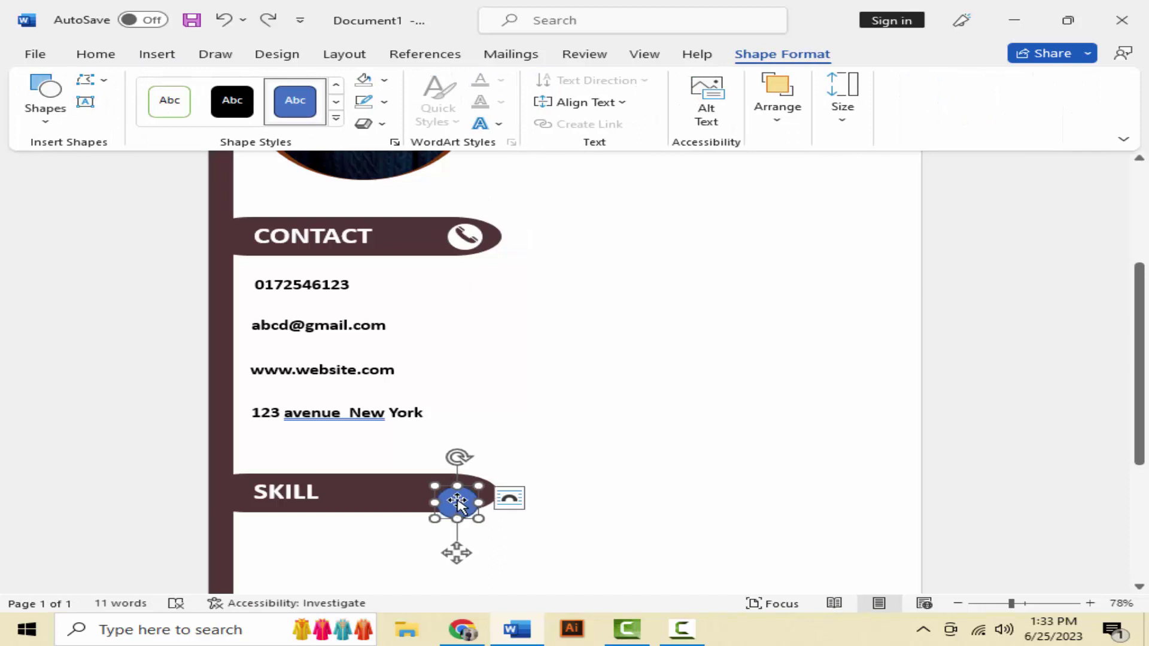
drag(457, 504, 460, 491)
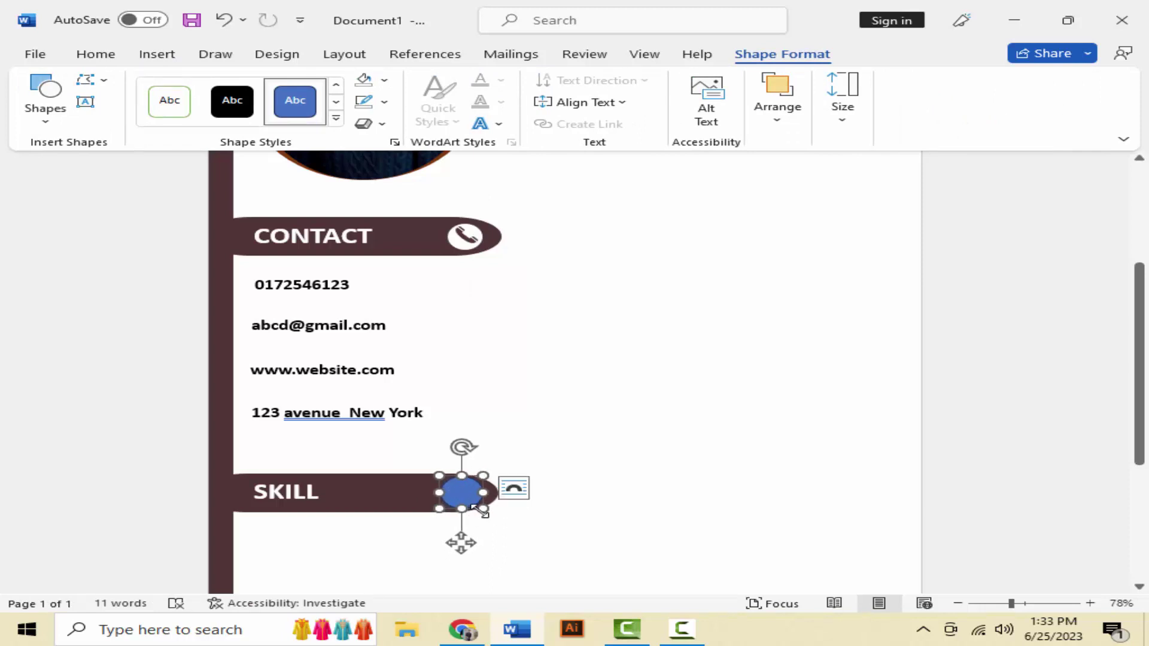
drag(460, 497, 462, 499)
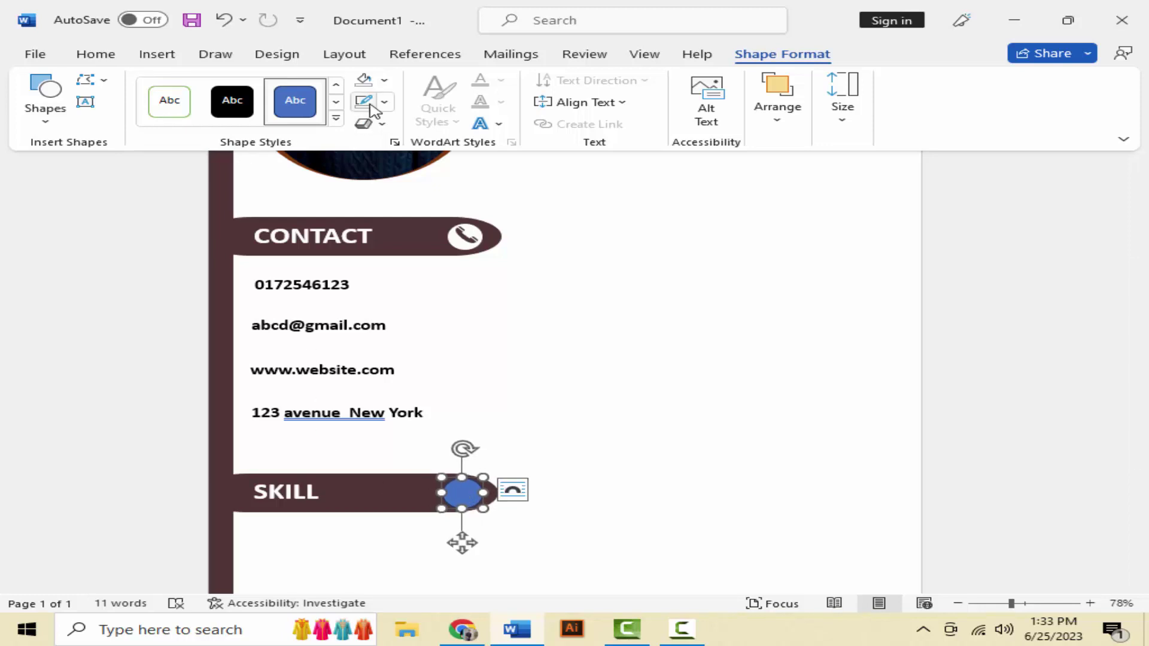
click(383, 80)
click(362, 156)
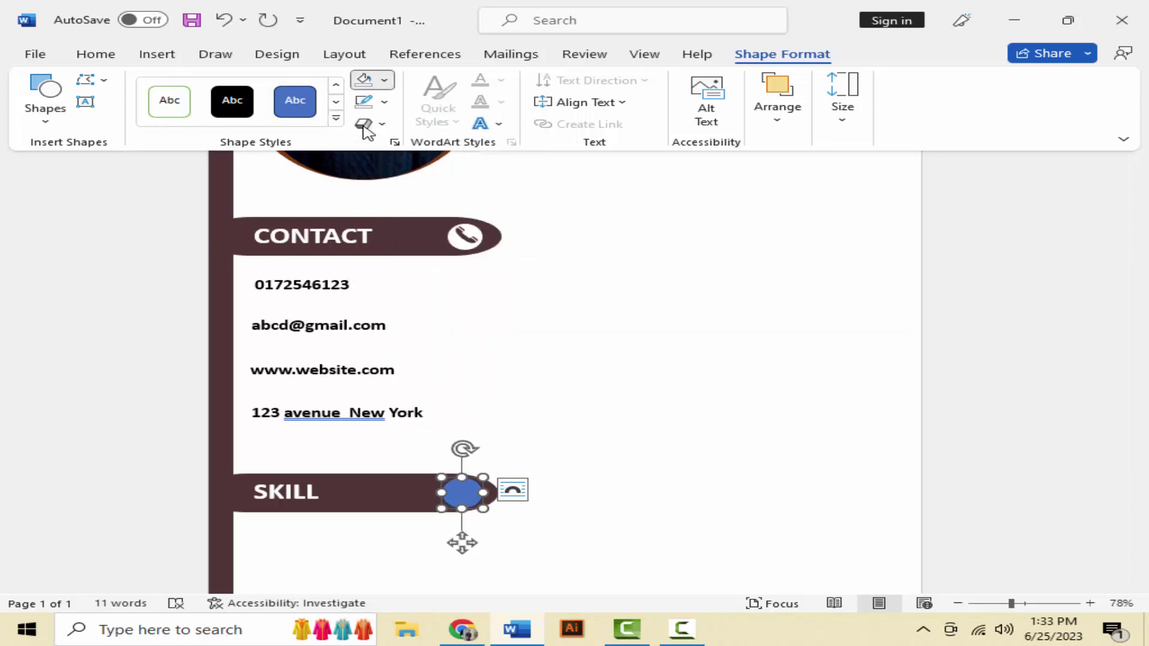
Insert the brain-head icon from the stock icon library.
click(156, 55)
click(246, 106)
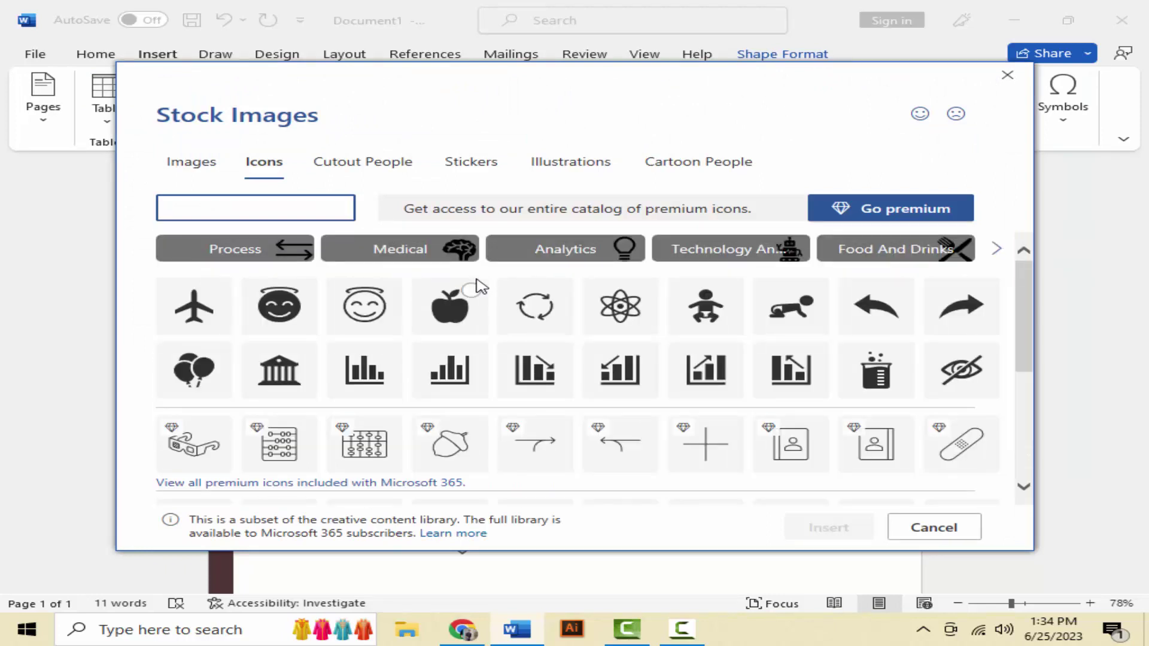
scroll(479, 289, down, 1)
scroll(479, 299, down, 1)
scroll(480, 307, down, 1)
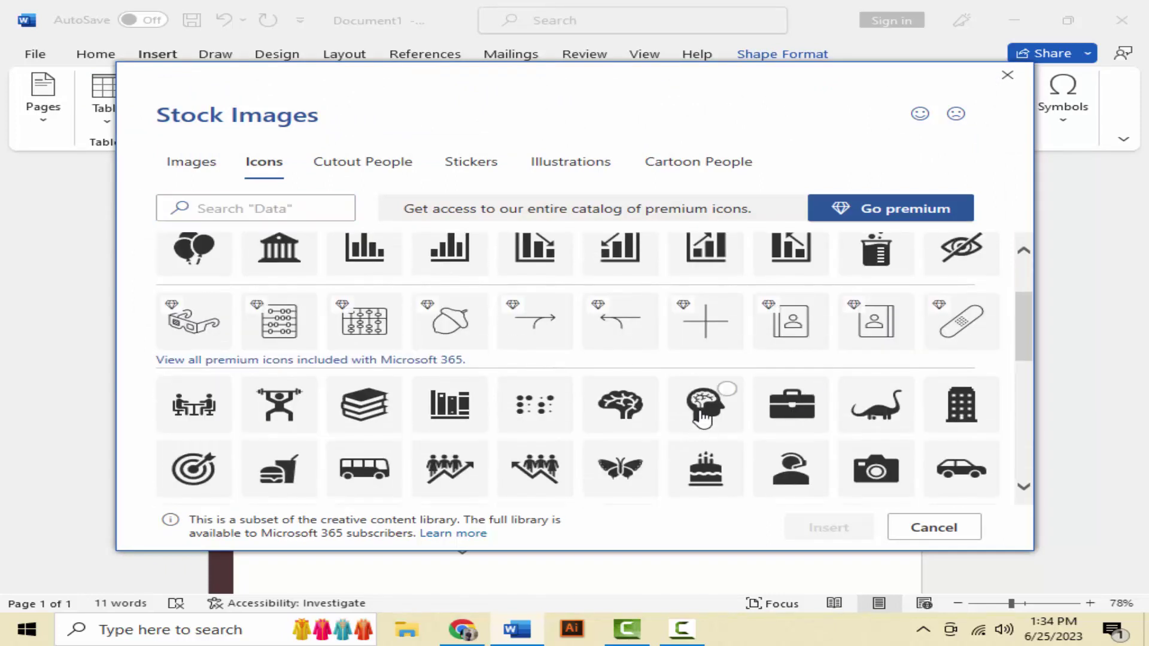
click(702, 419)
click(817, 536)
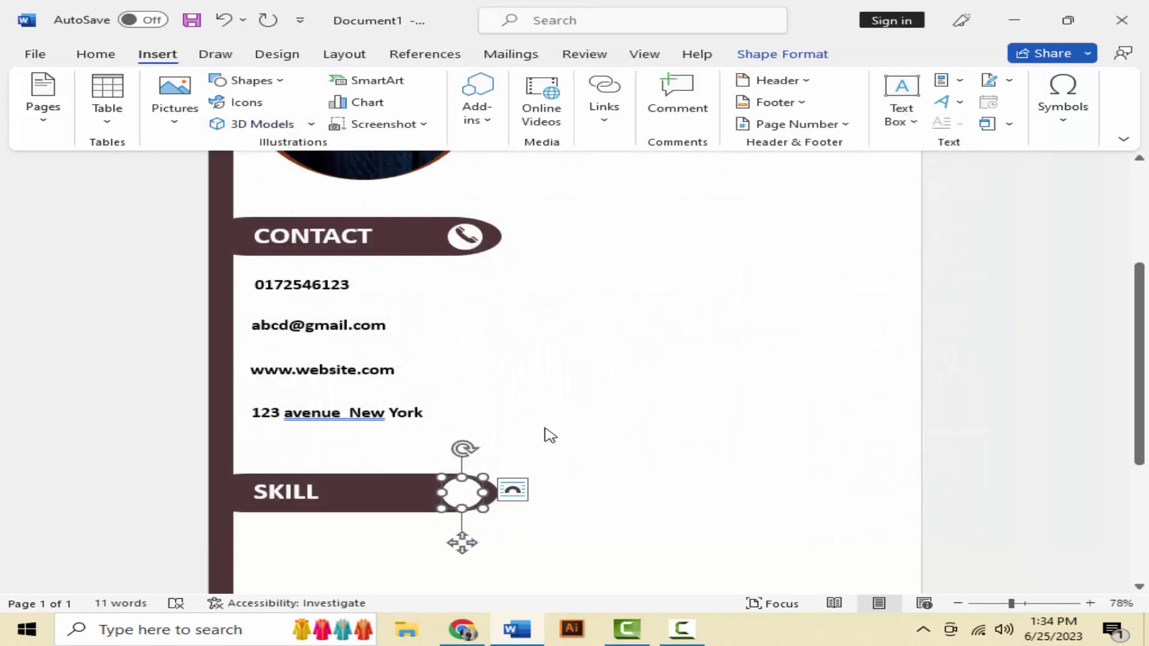
Set the brain icon to In Front of Text and drag it toward the SKILL bar.
click(598, 107)
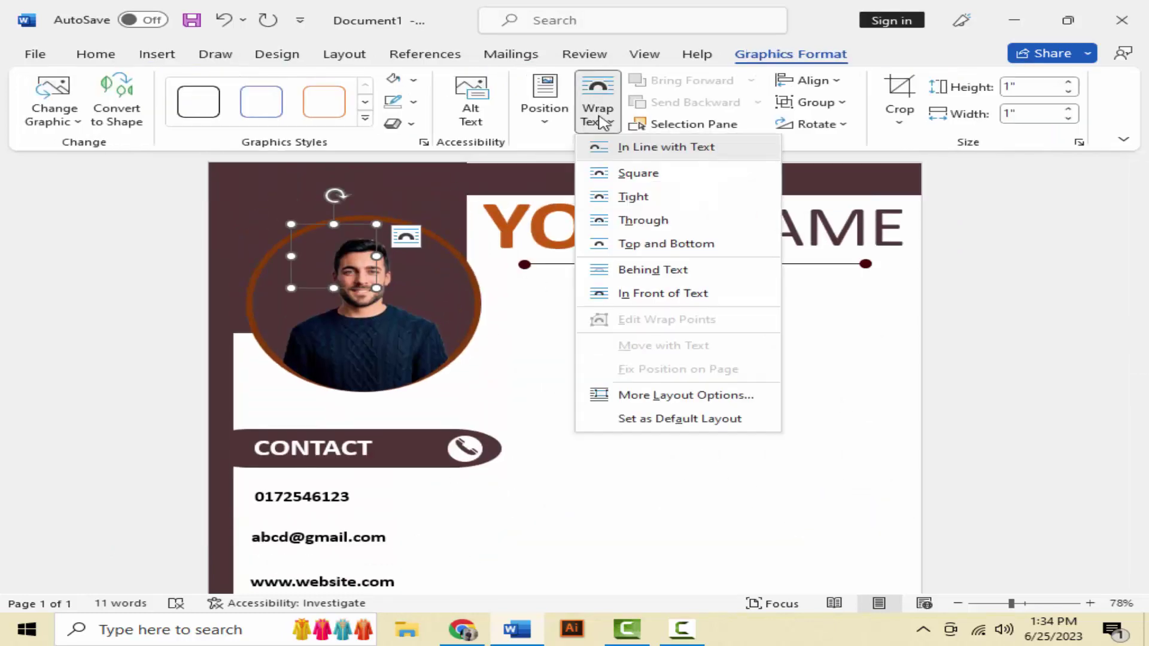
click(654, 293)
drag(365, 257, 422, 589)
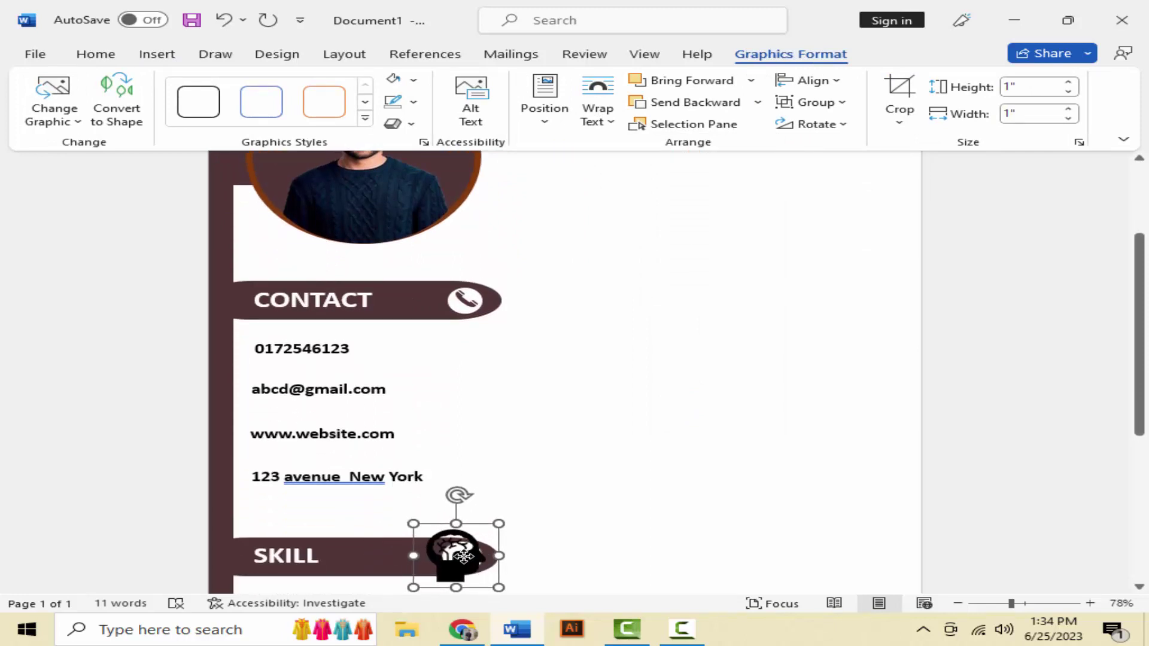
drag(421, 589, 465, 556)
click(96, 55)
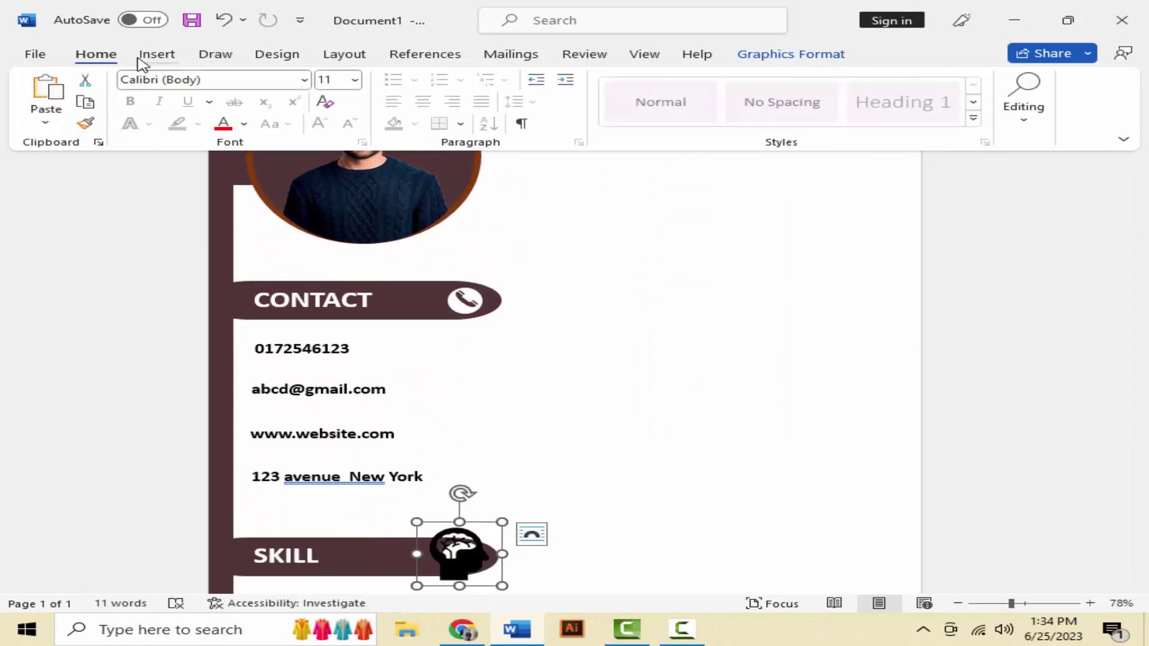
click(156, 55)
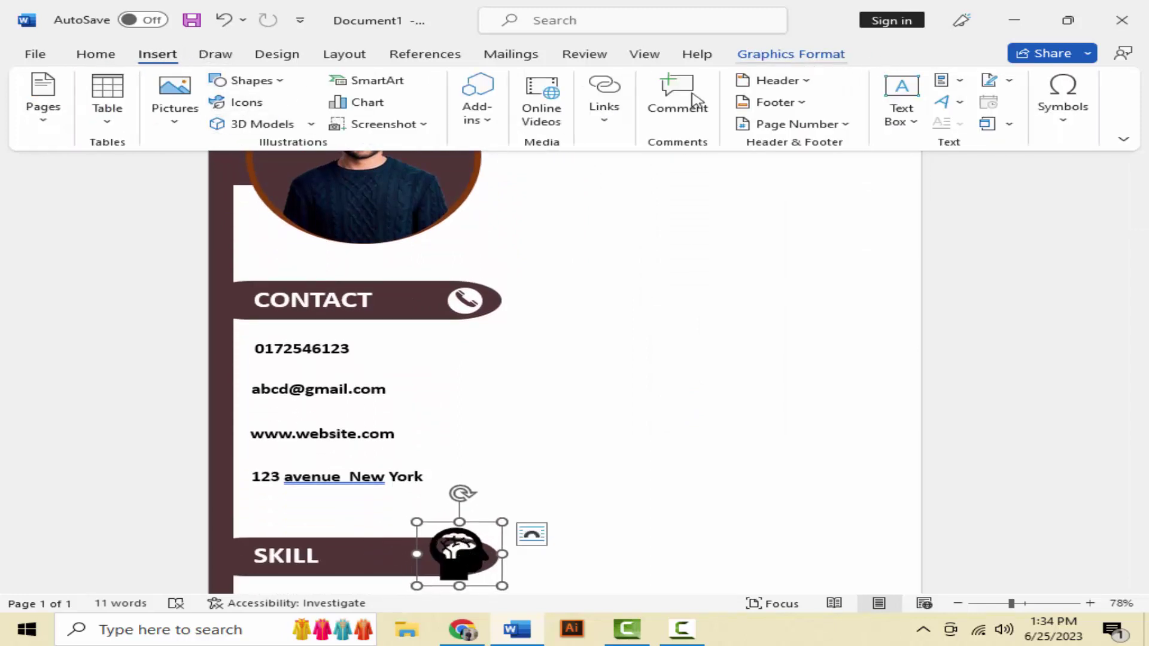
Fill the brain icon with the recent dark red colour.
click(790, 54)
click(413, 80)
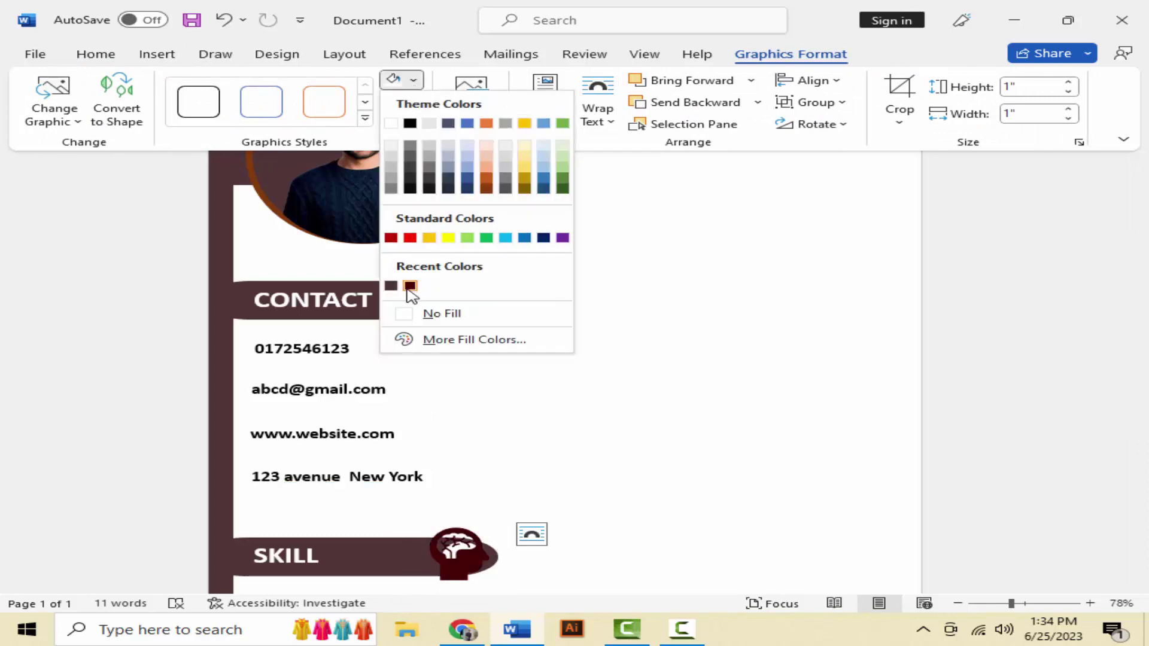
click(394, 286)
scroll(454, 562, up, 1)
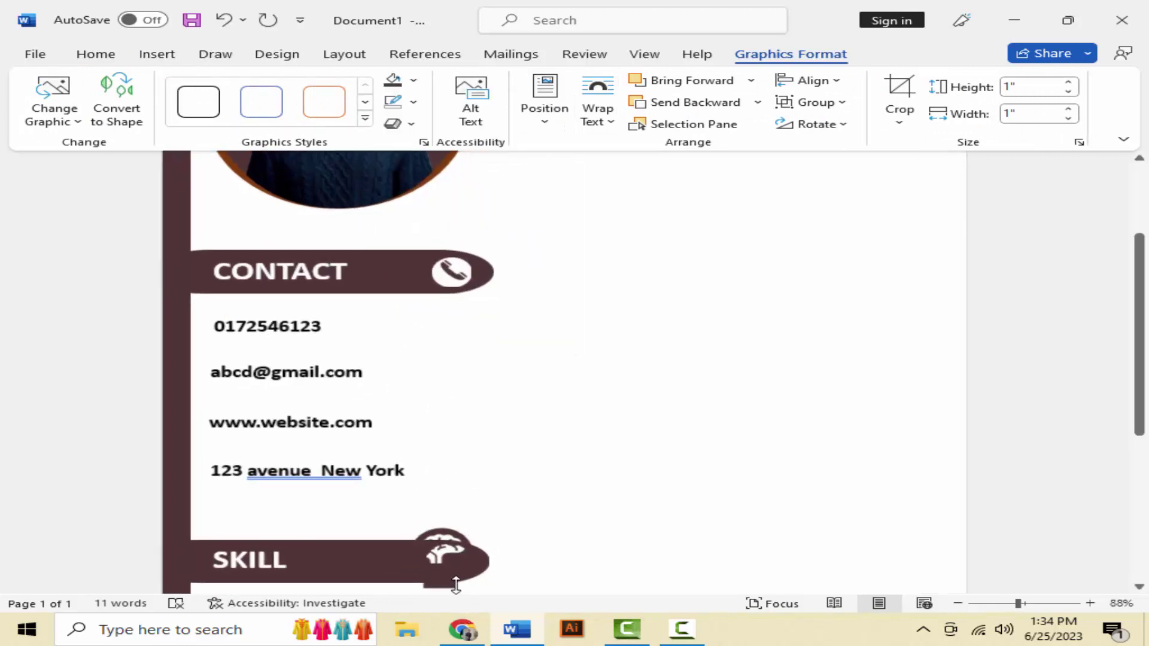
scroll(454, 575, up, 1)
scroll(450, 554, up, 1)
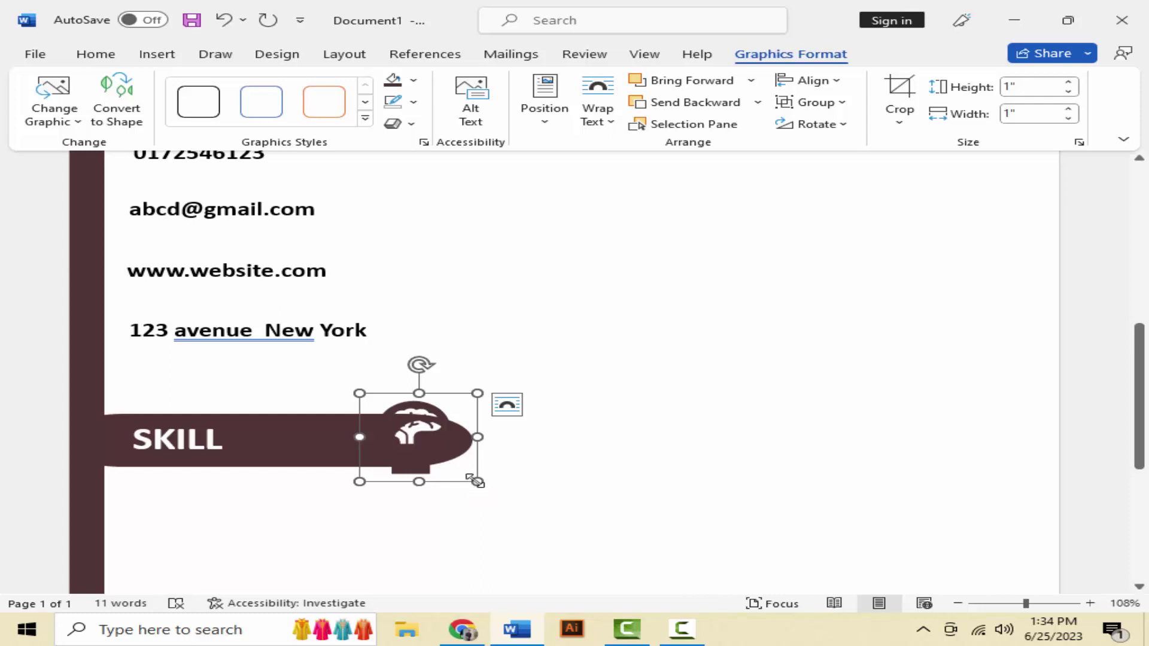
Shrink the brain icon to 0.5 inch and settle it inside the SKILL bar's white circle.
click(598, 84)
click(625, 295)
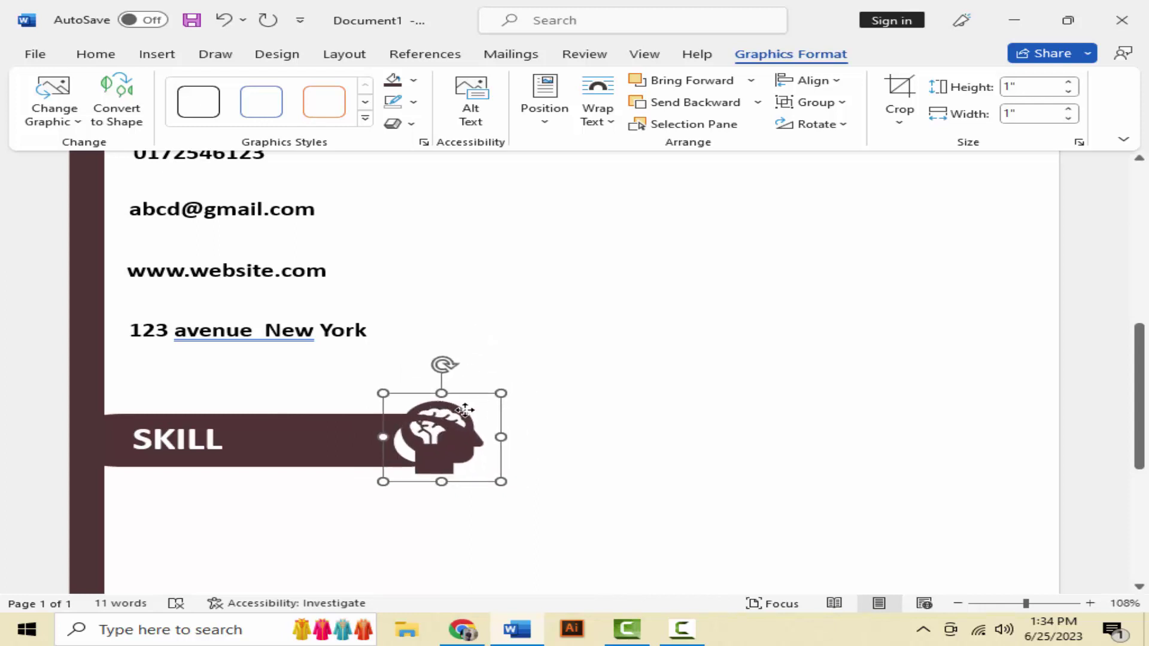
drag(418, 401, 482, 403)
drag(539, 484, 481, 456)
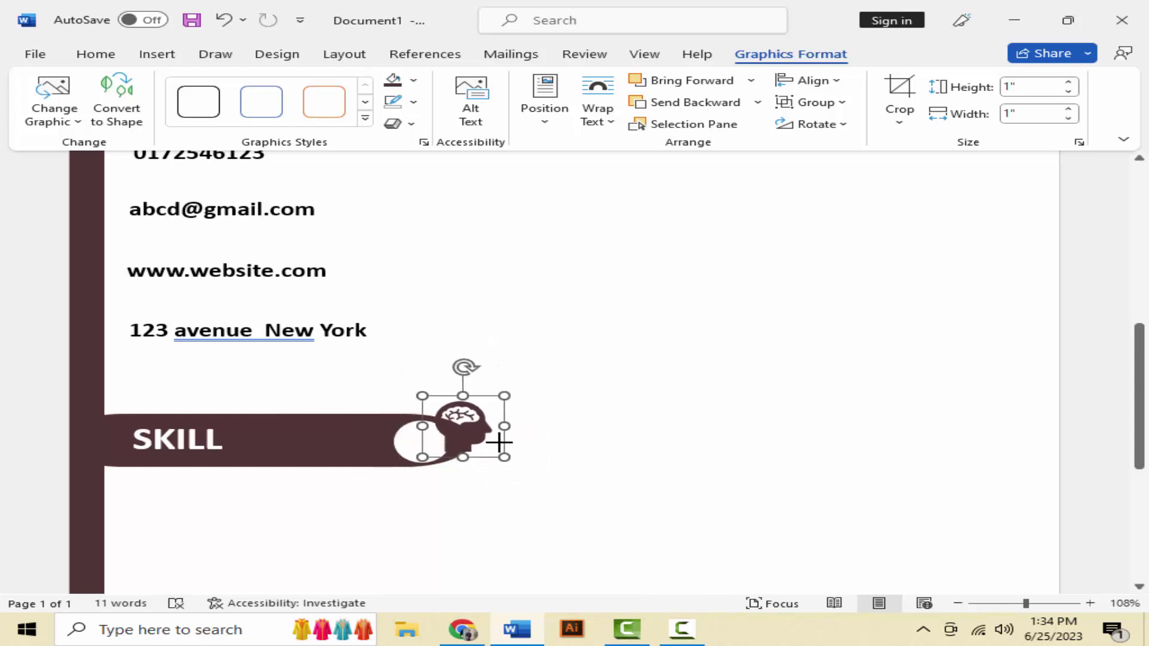
drag(455, 420, 429, 442)
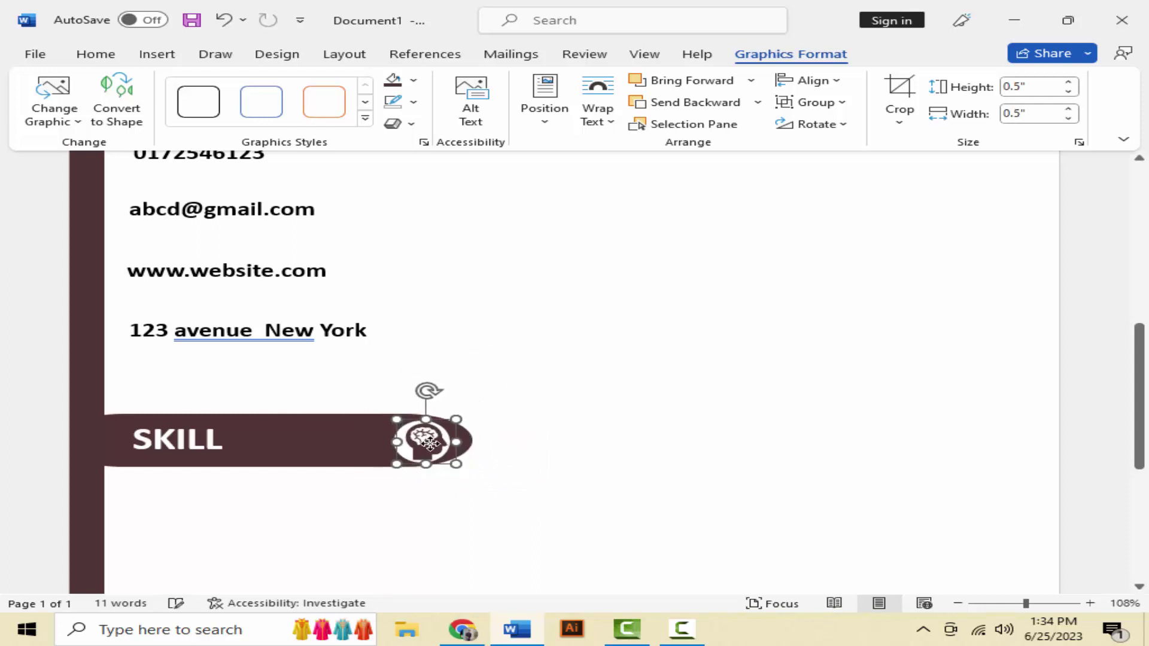
click(543, 433)
scroll(555, 419, up, 5)
scroll(554, 419, down, 5)
scroll(544, 390, down, 1)
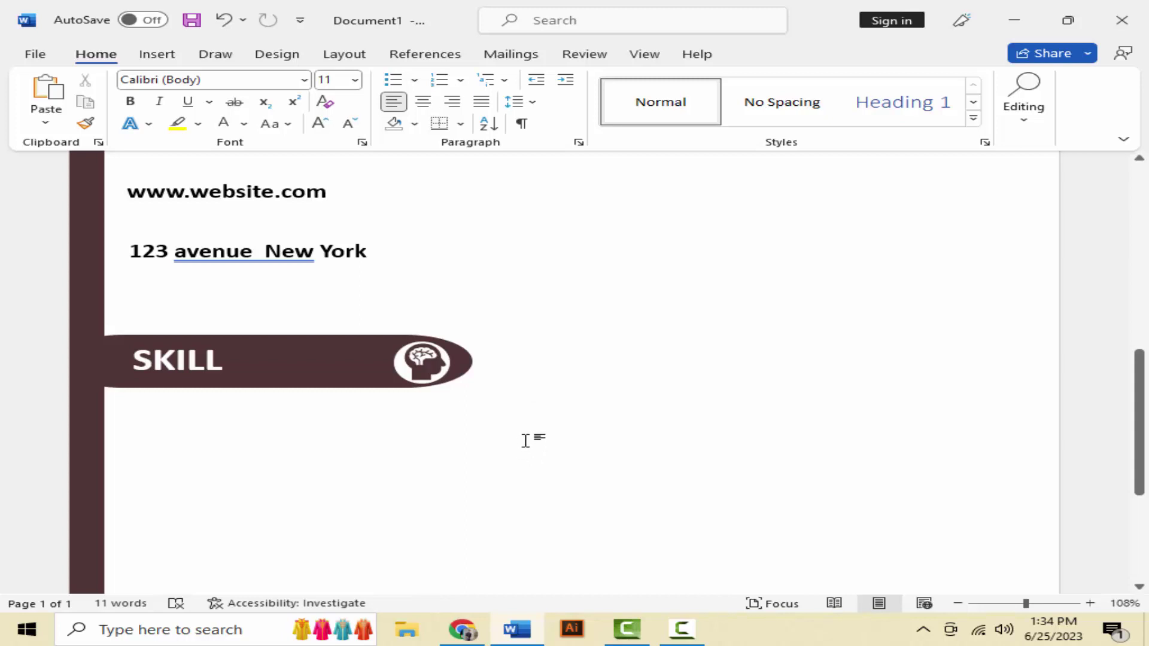
Copy the website and address text box.
scroll(524, 439, down, 1)
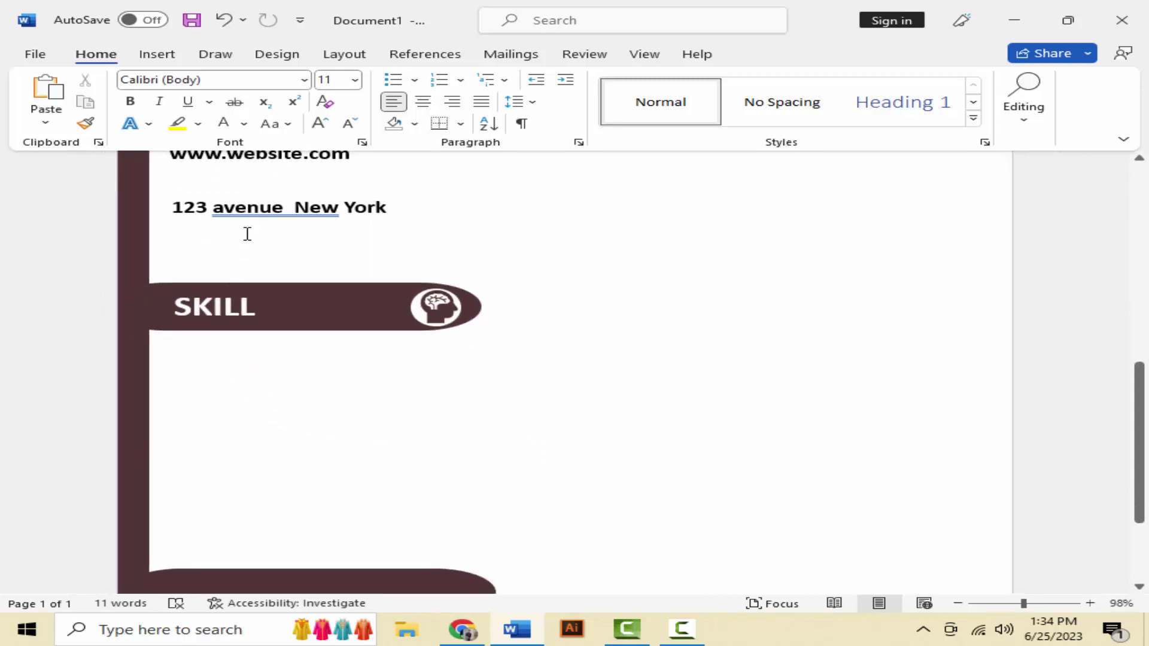
click(247, 160)
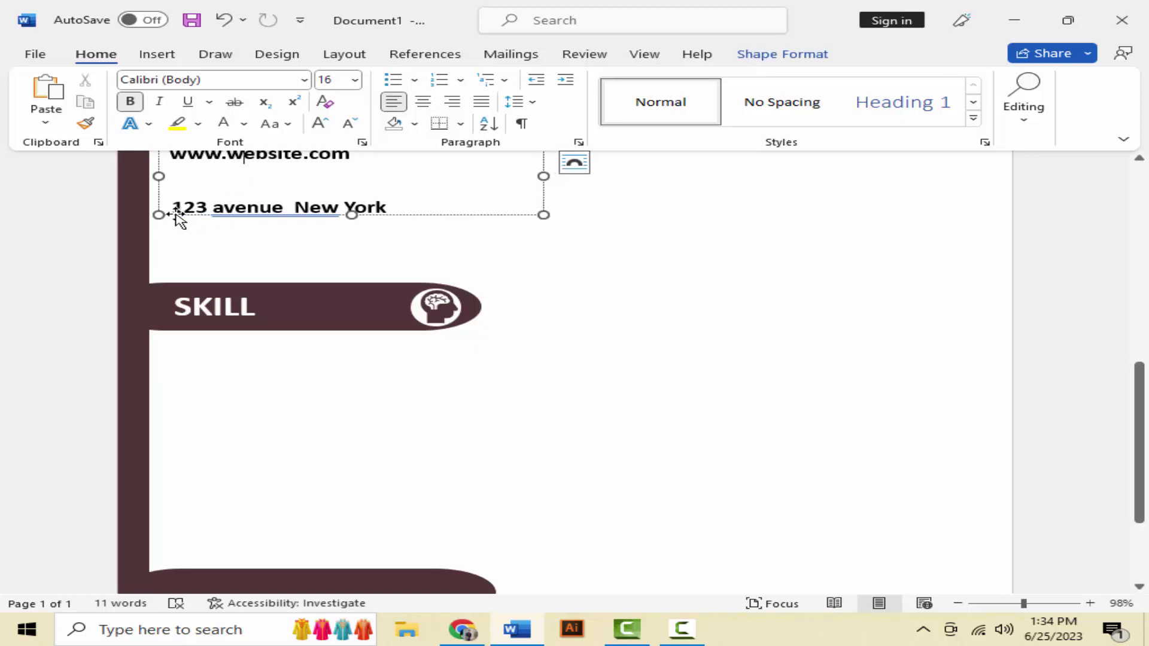
click(705, 341)
right_click(706, 342)
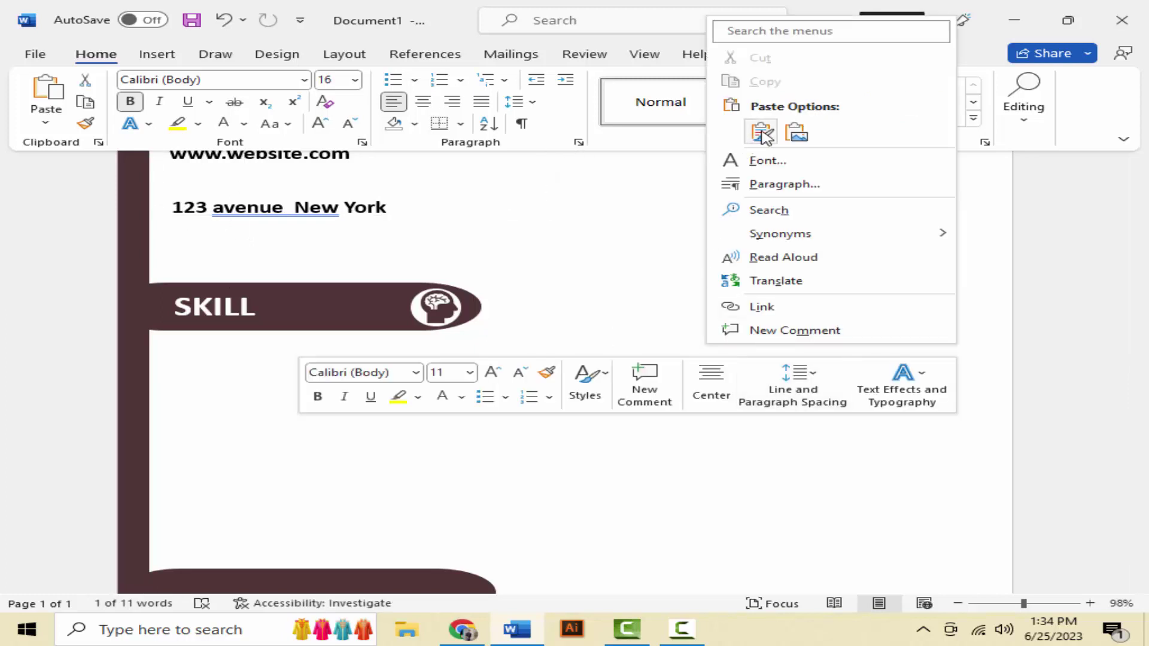
click(559, 303)
scroll(405, 241, up, 2)
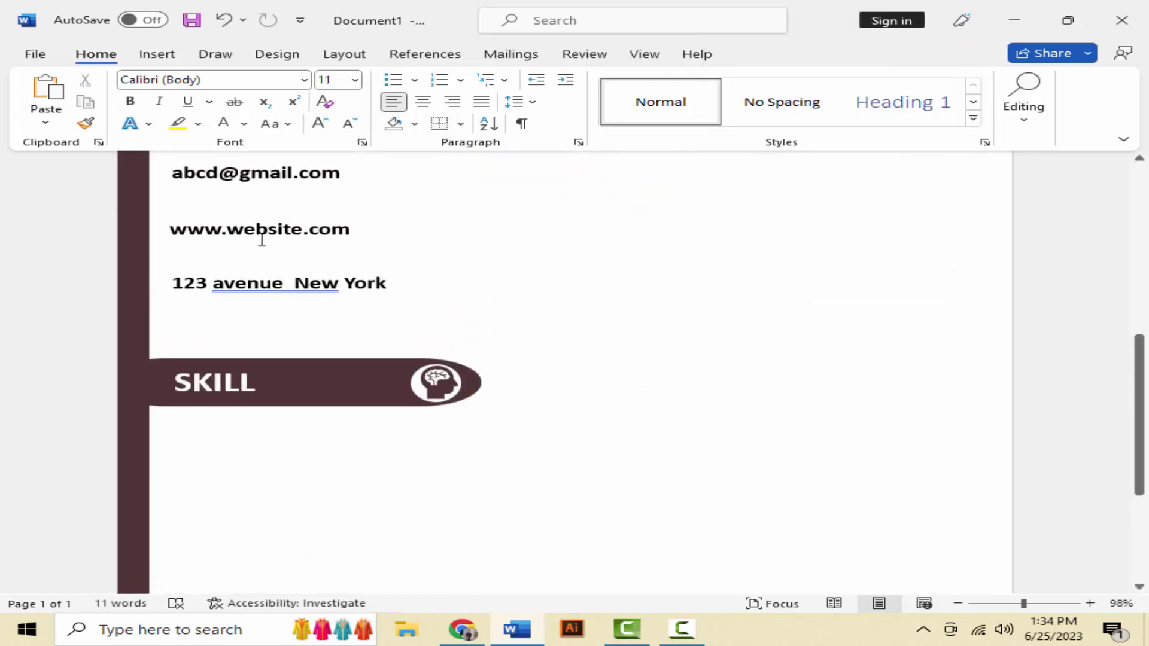
click(268, 230)
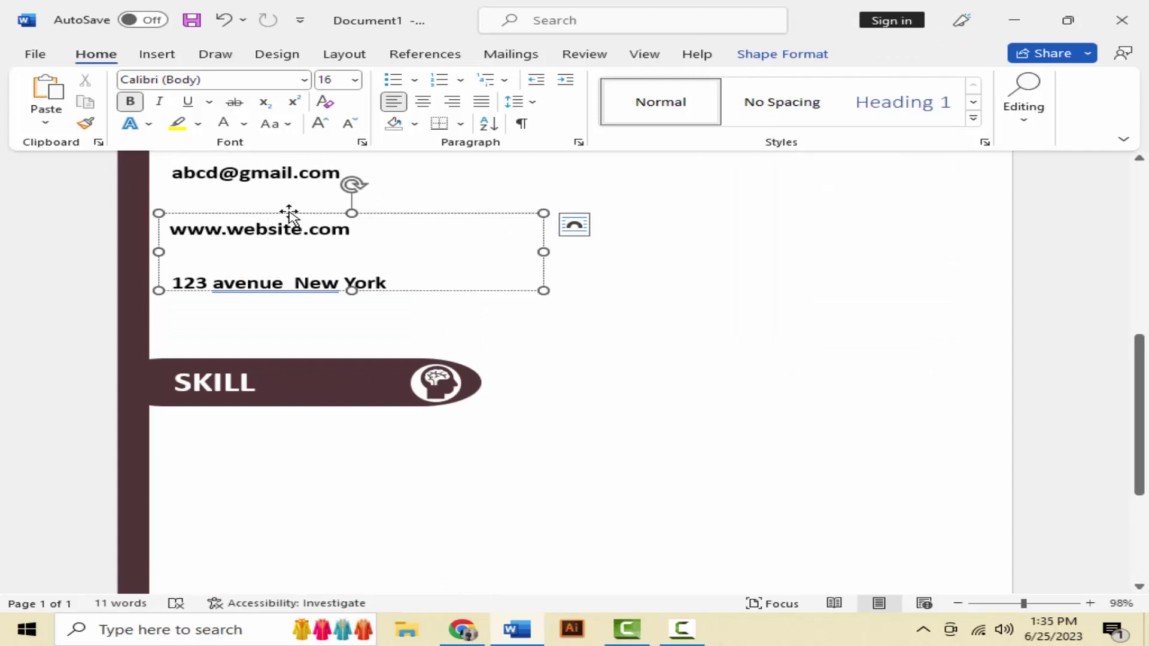
right_click(289, 212)
click(351, 223)
right_click(804, 270)
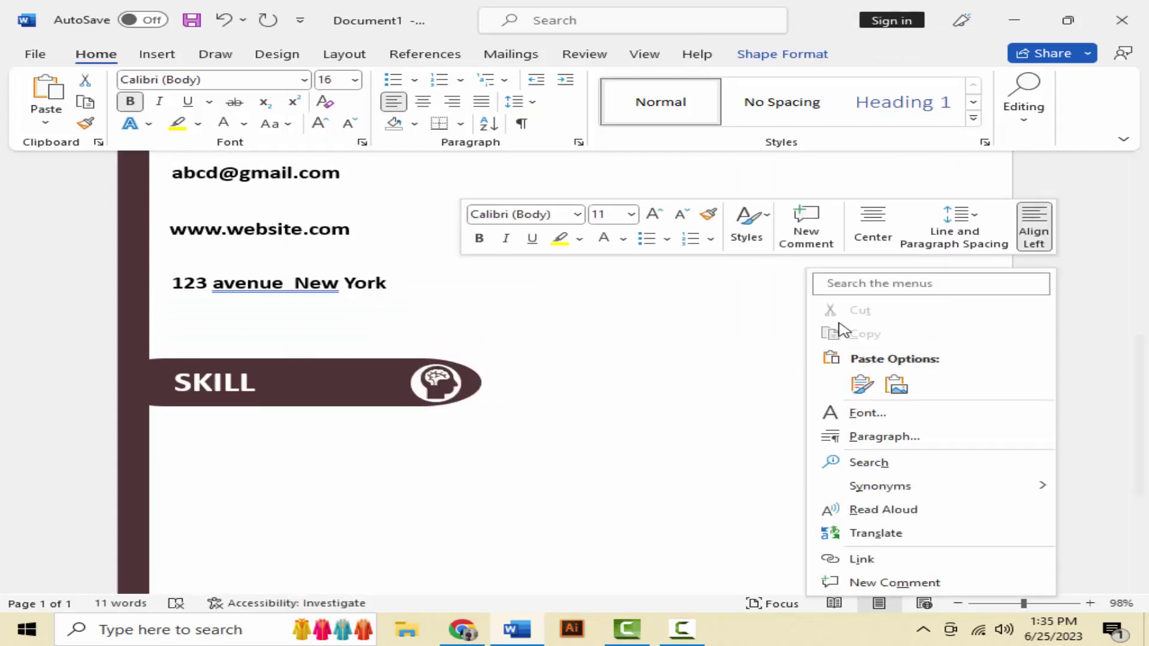
click(862, 386)
Paste the copy below the SKILL bar and start replacing its text with the skill name 'MI'.
key(ctrl+v)
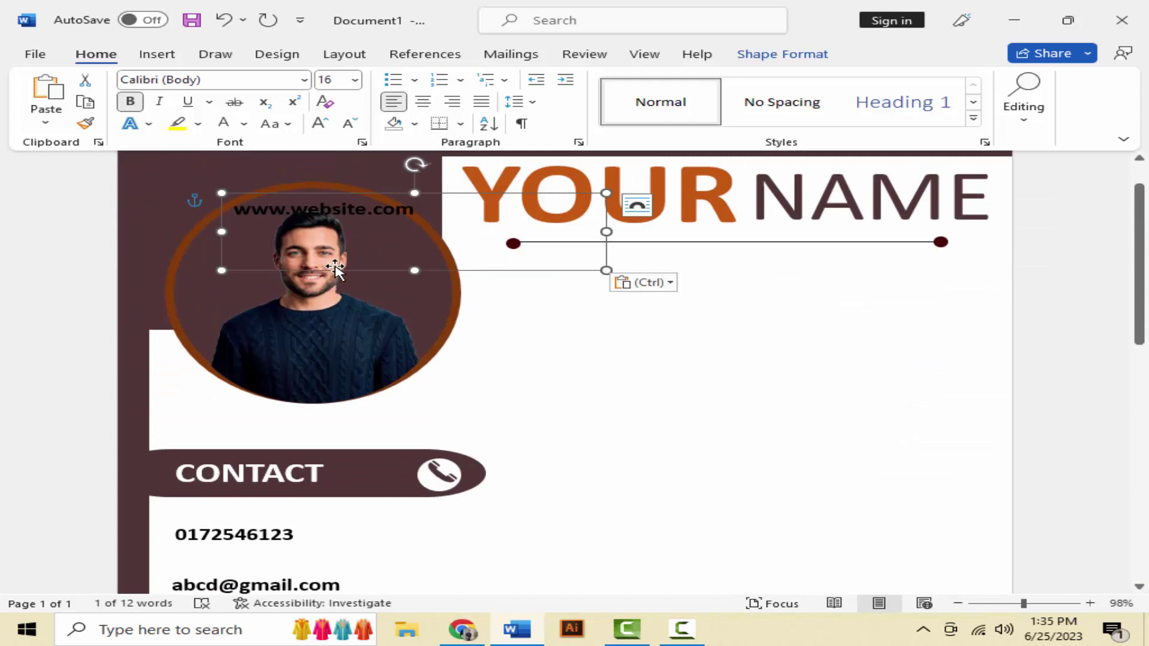
drag(339, 273, 392, 581)
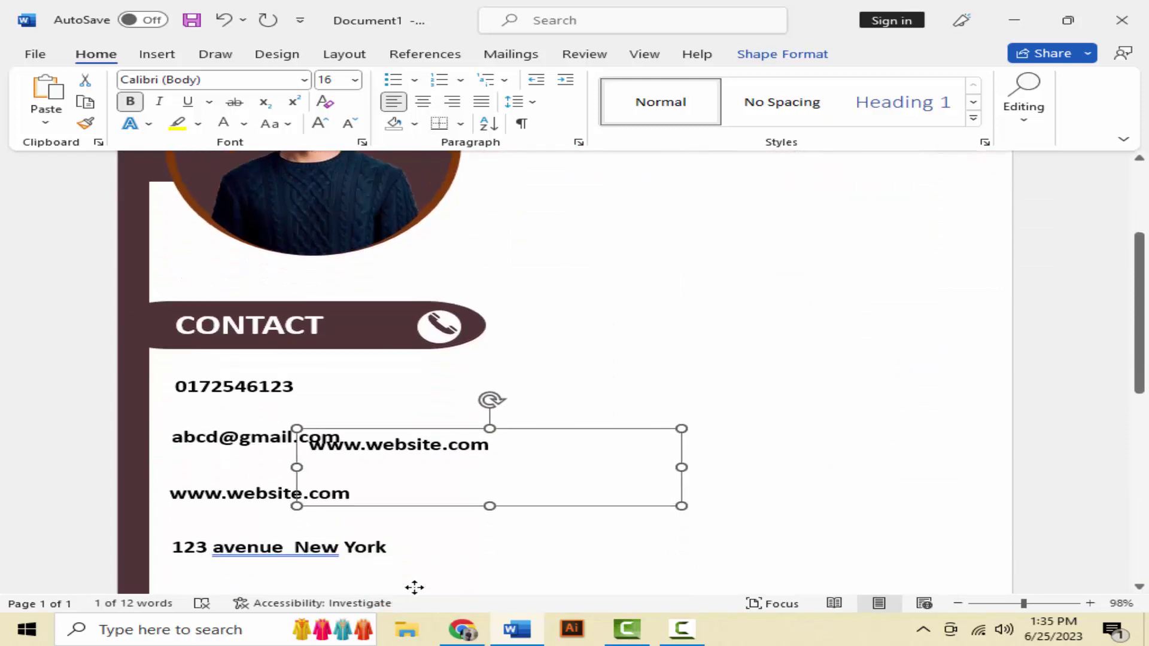
mouse_move(392, 580)
mouse_down()
mouse_move(414, 588)
mouse_move(267, 490)
mouse_up()
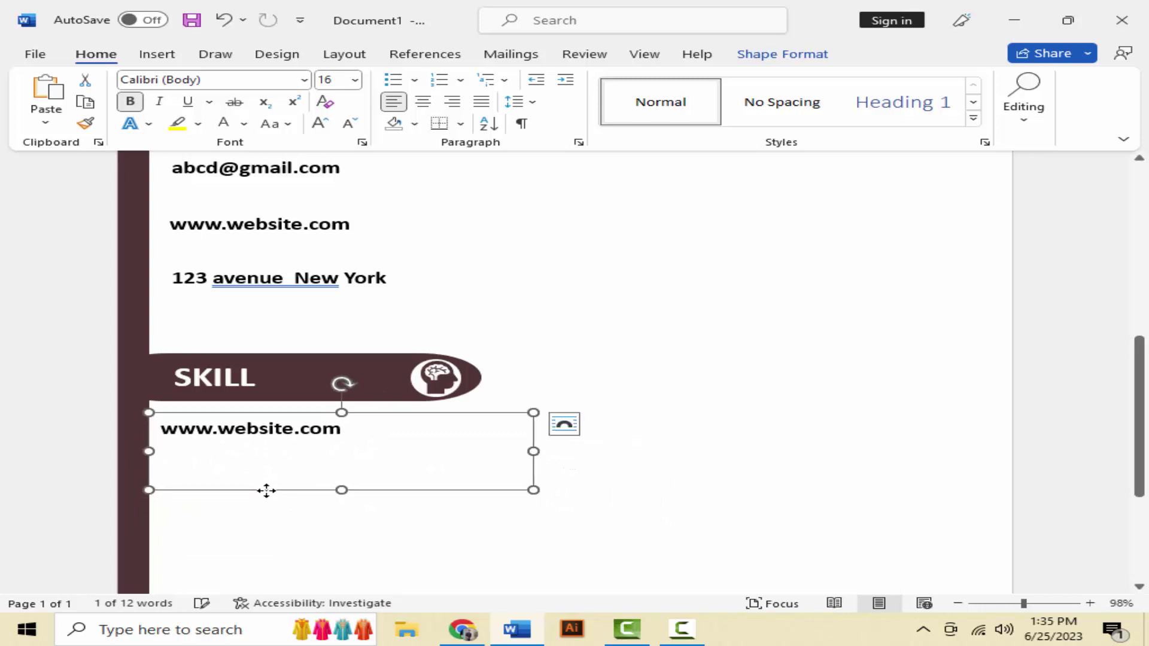
triple_click(299, 429)
text(MICROSOFT WORD)
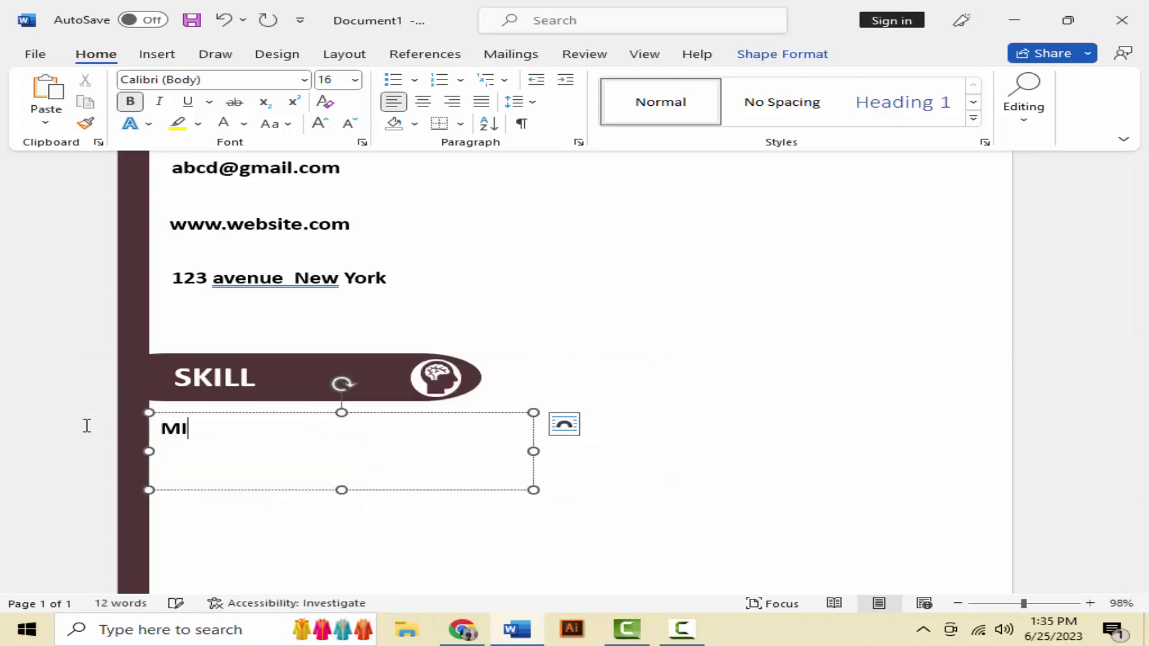
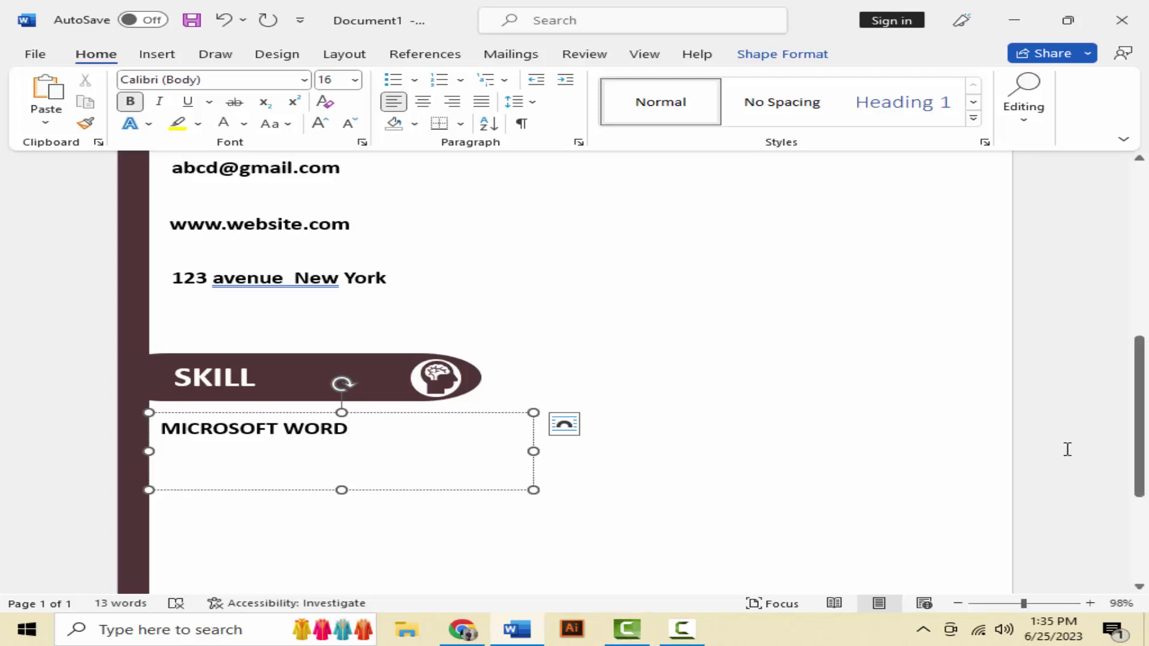
Paste a copy of the skill text box and drag it below MICROSOFT WORD.
click(824, 438)
scroll(825, 438, up, 5)
scroll(785, 426, down, 1)
scroll(784, 425, down, 1)
right_click(666, 409)
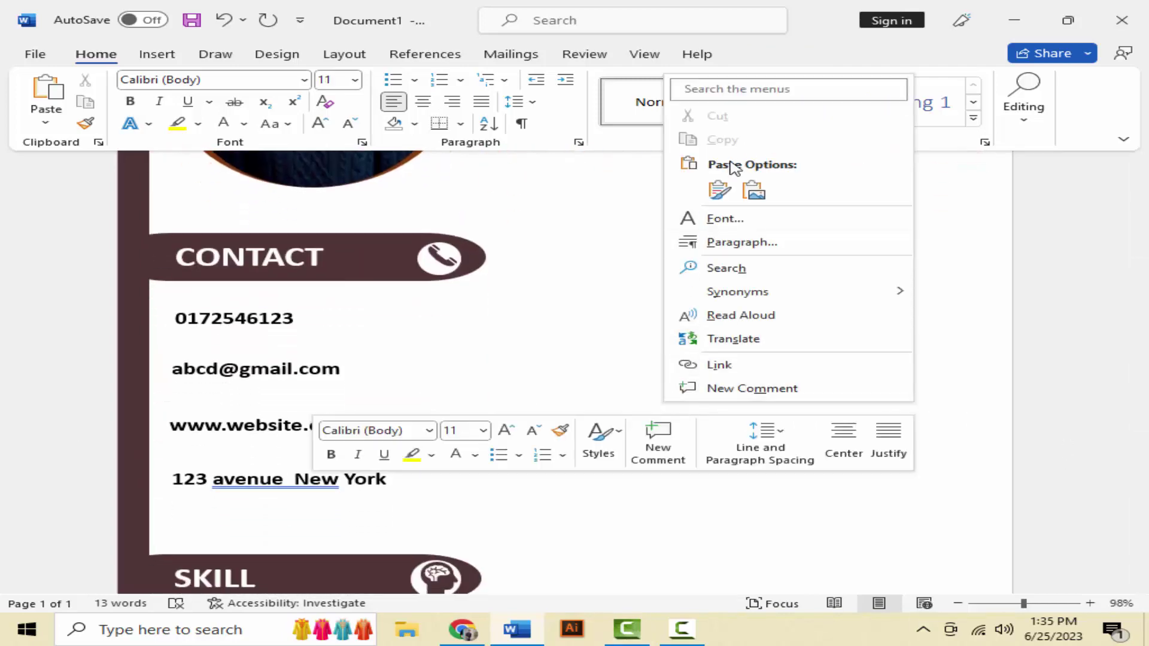
click(716, 197)
mouse_move(398, 270)
mouse_down()
mouse_move(386, 597)
mouse_move(378, 593)
mouse_up()
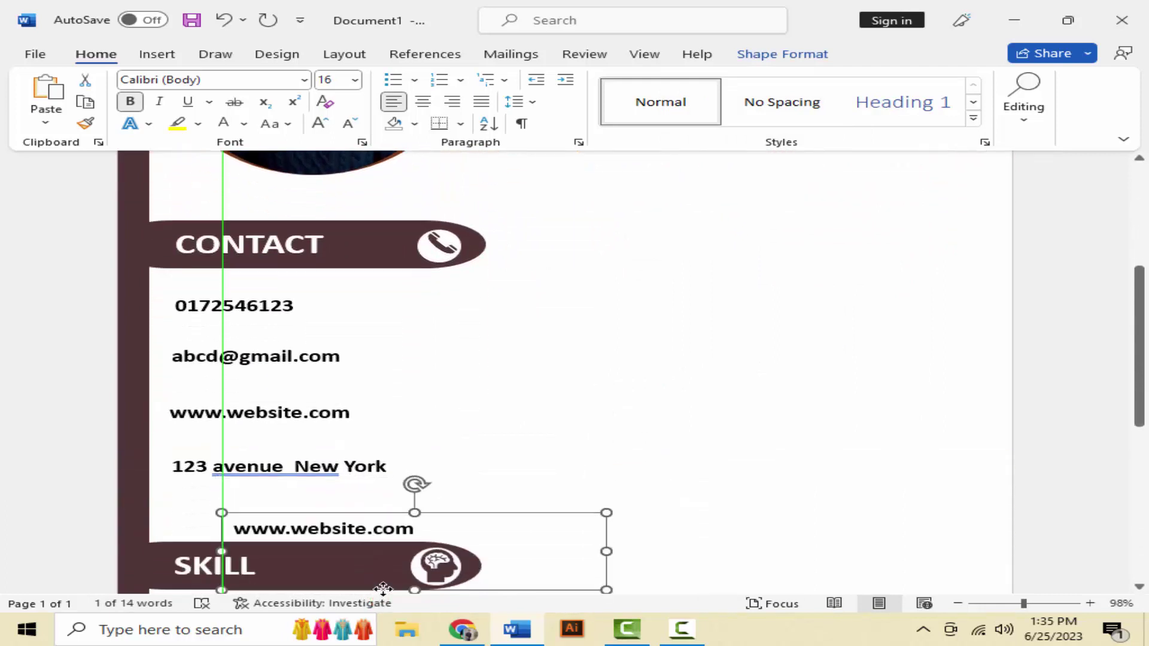
drag(377, 592, 383, 588)
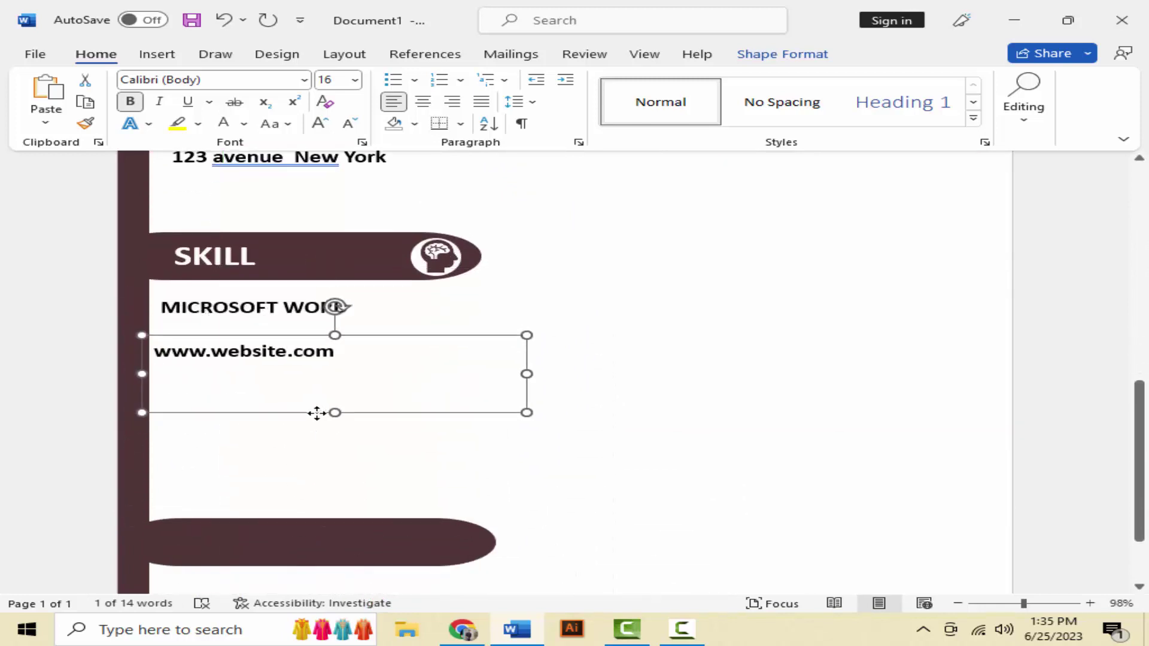
drag(383, 588, 320, 412)
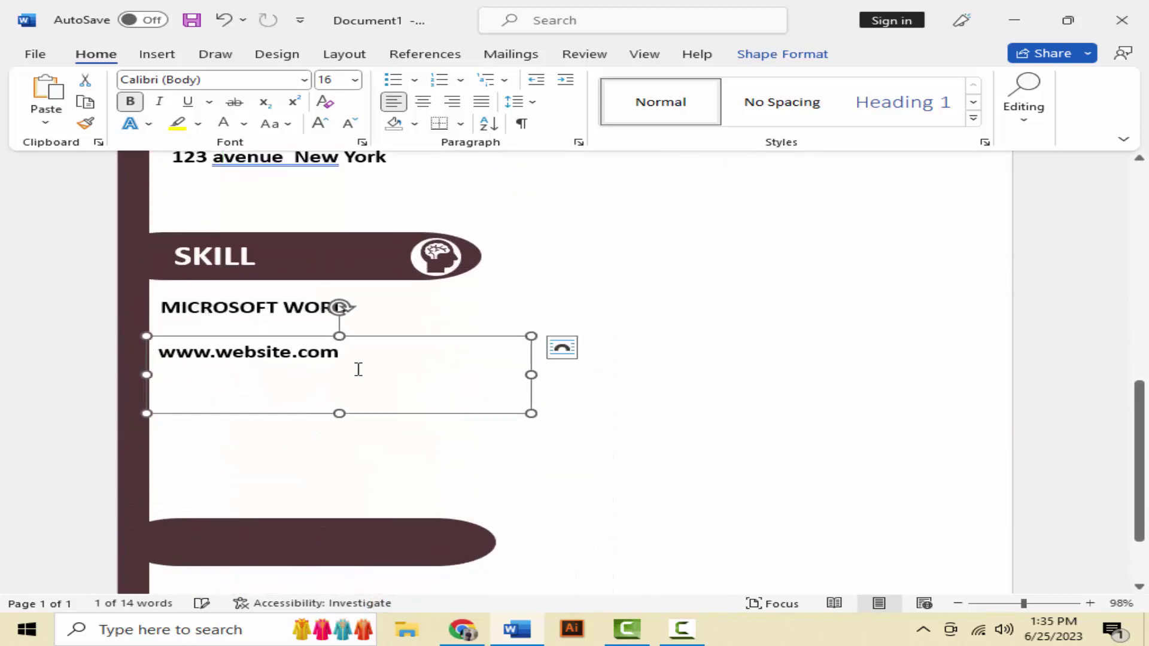
Replace the pasted box's text with ILLUSTATOR and nudge the box slightly lower.
drag(339, 353, 152, 349)
text(I)
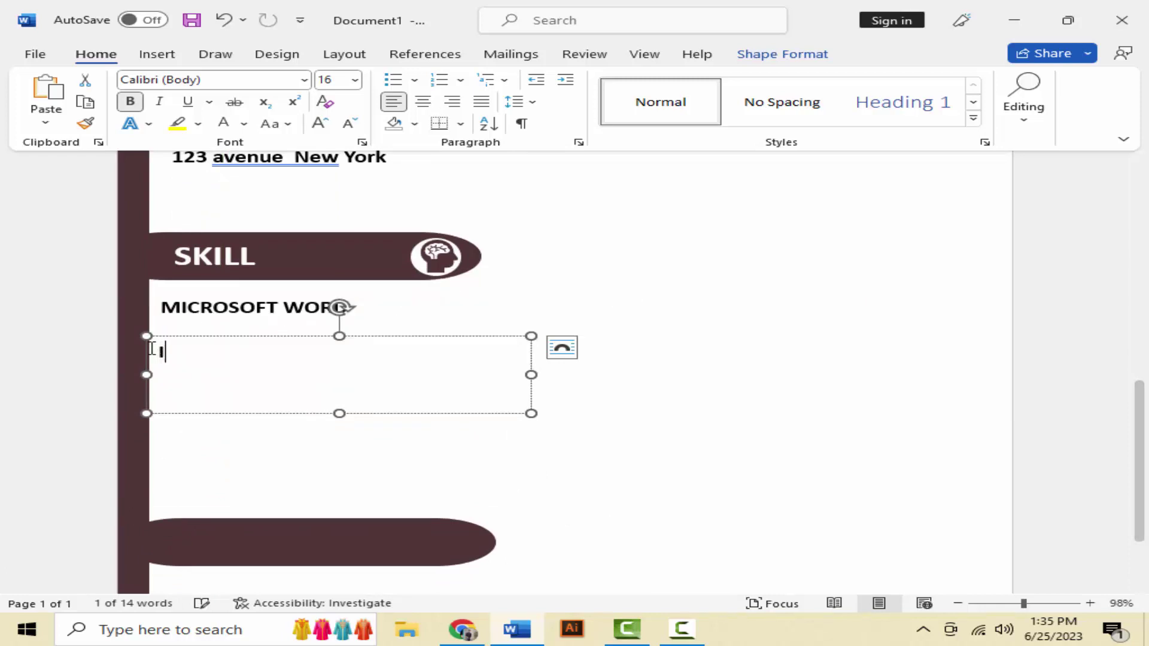
text(LLUSTATOR)
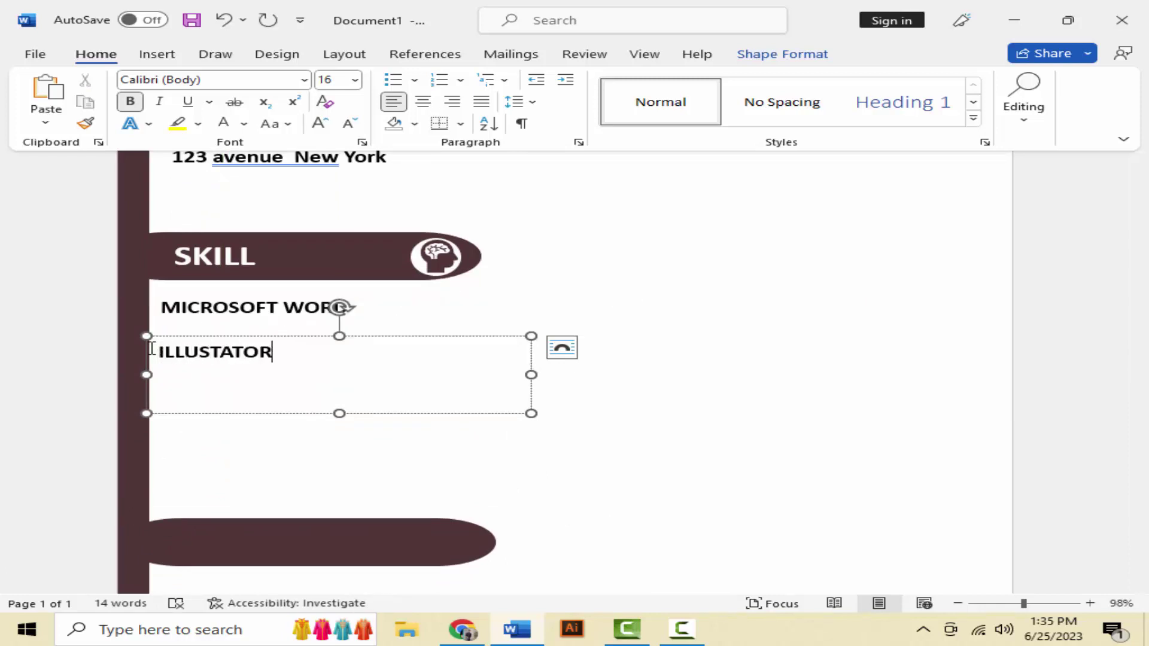
ctrl+scroll(152, 349, down, 2)
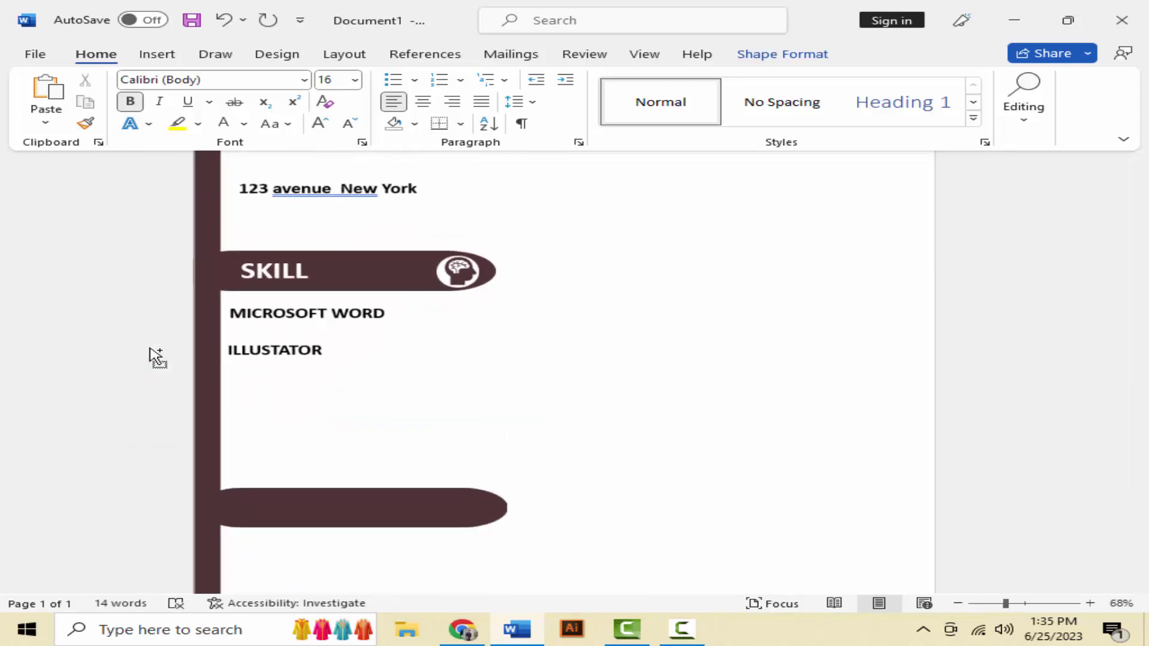
ctrl+scroll(256, 387, down, 2)
click(377, 426)
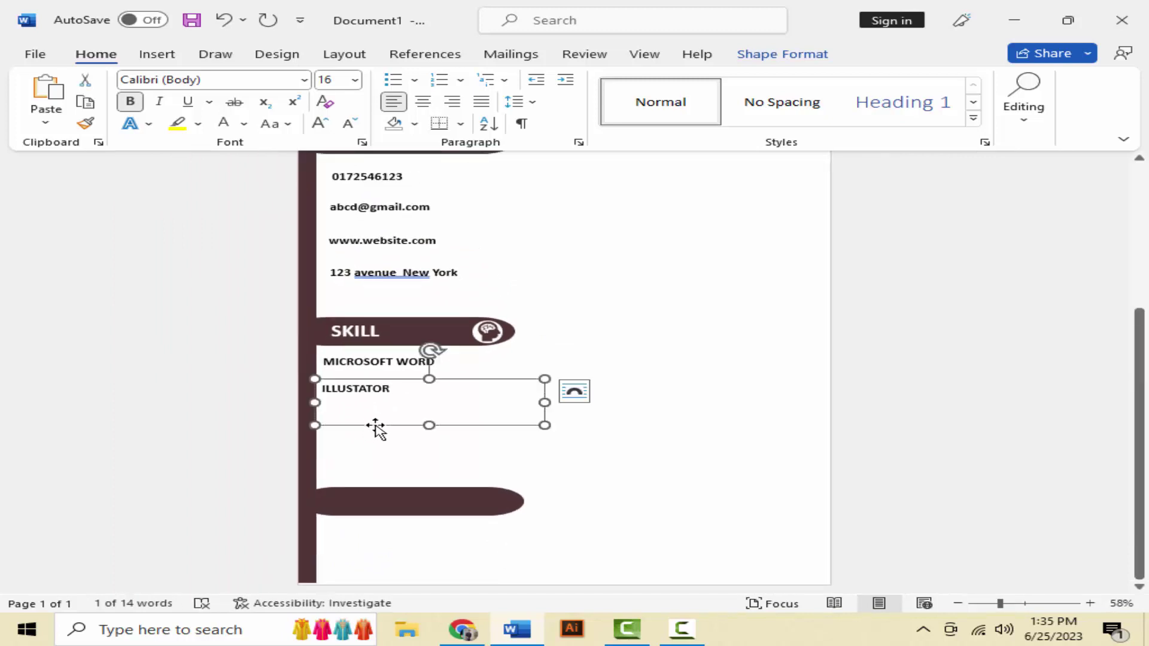
drag(377, 426, 394, 428)
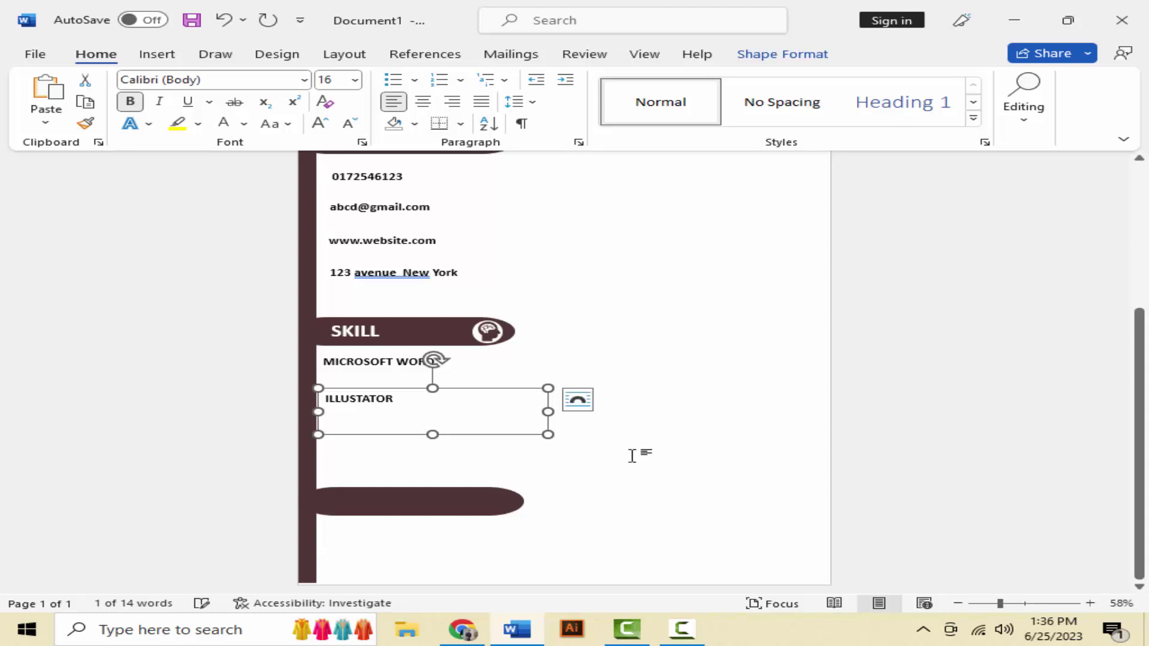
Paste another copy of the text box and place it below ILLUSTATOR.
click(633, 437)
scroll(633, 438, up, 3)
scroll(633, 438, down, 3)
right_click(633, 418)
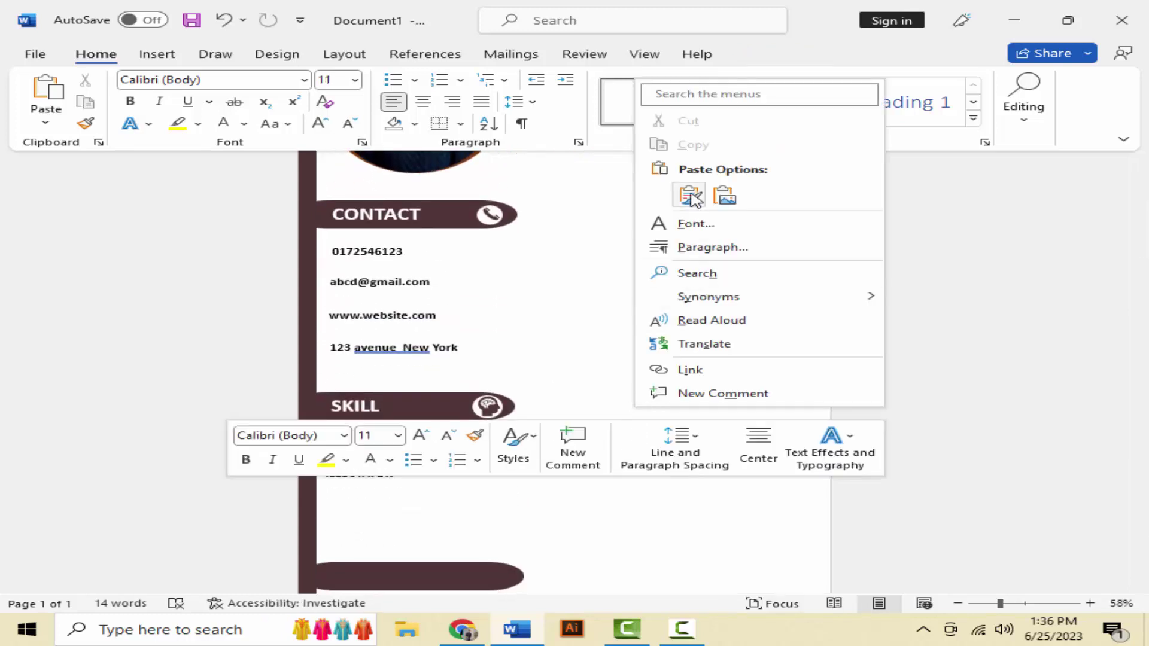
click(510, 190)
key(ctrl+v)
drag(472, 236, 466, 566)
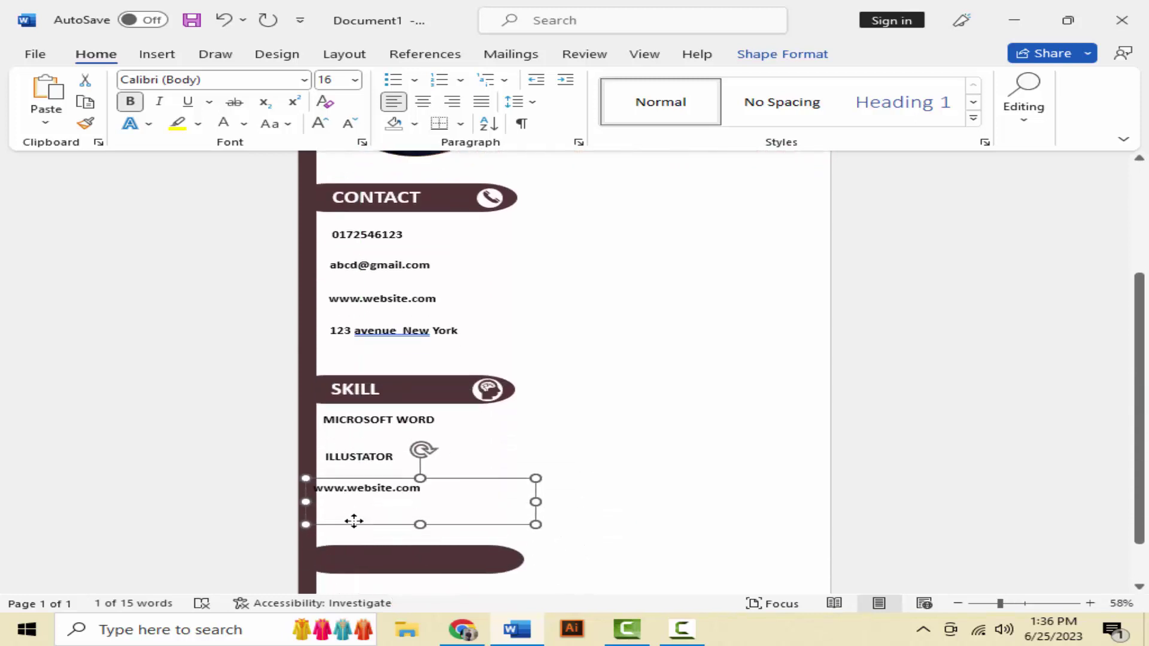
drag(400, 589, 360, 536)
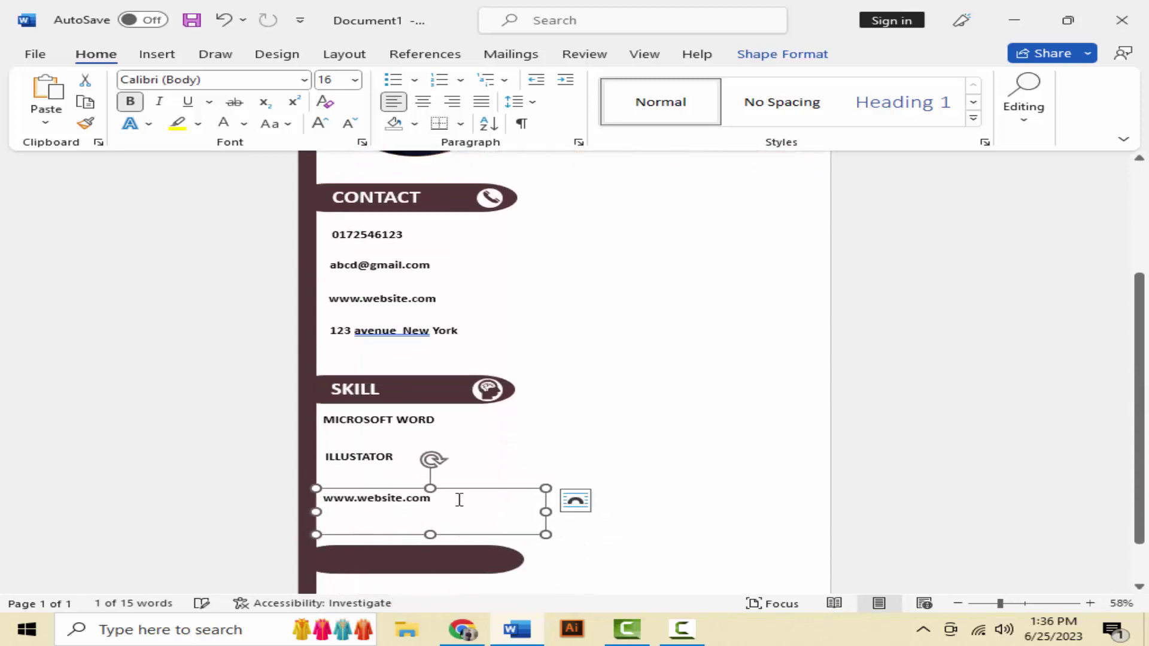
Replace the new box's website text with PHOTOSHOP.
drag(459, 499, 316, 500)
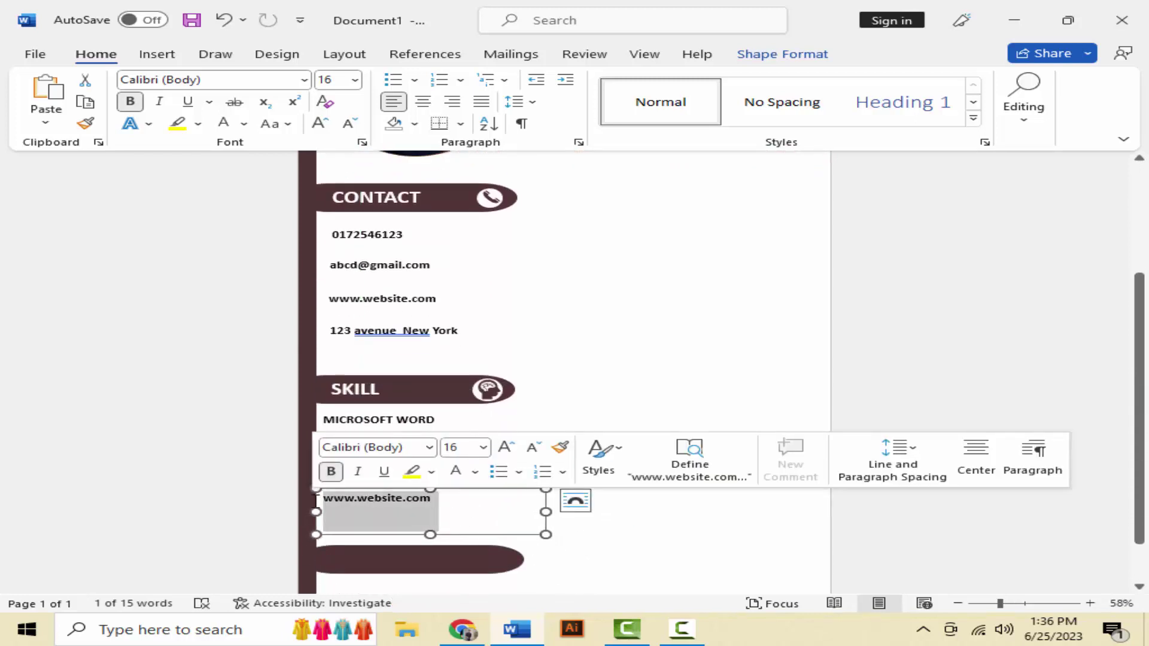
text(PHOTOSHOP)
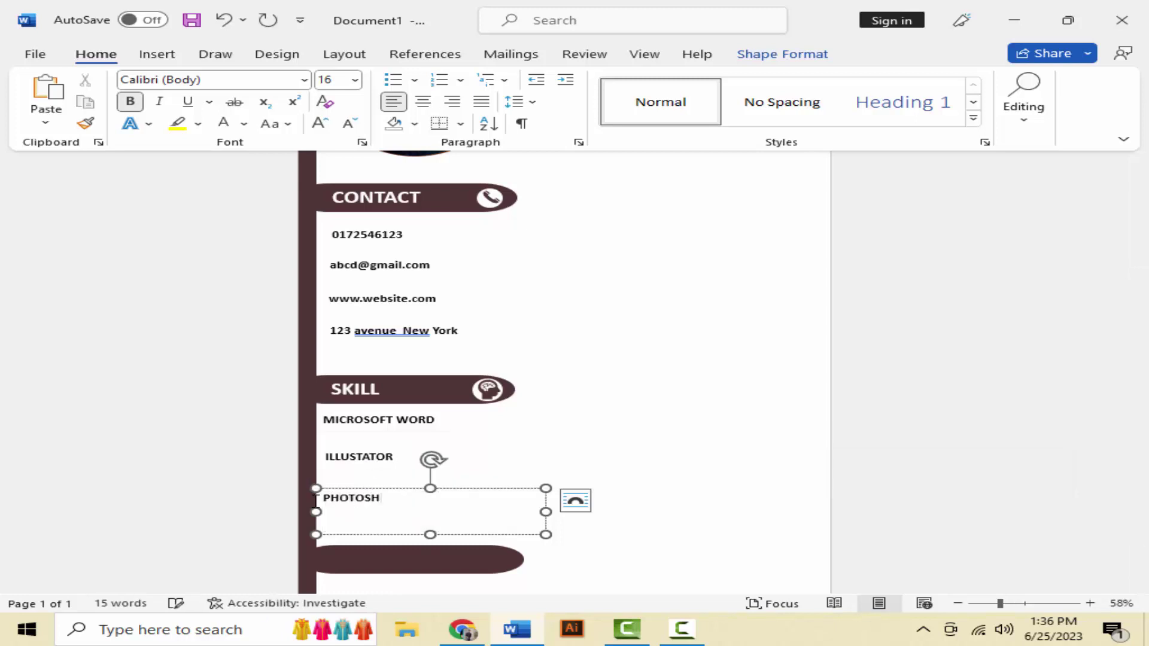
click(649, 461)
scroll(640, 457, down, 2)
scroll(538, 460, down, 1)
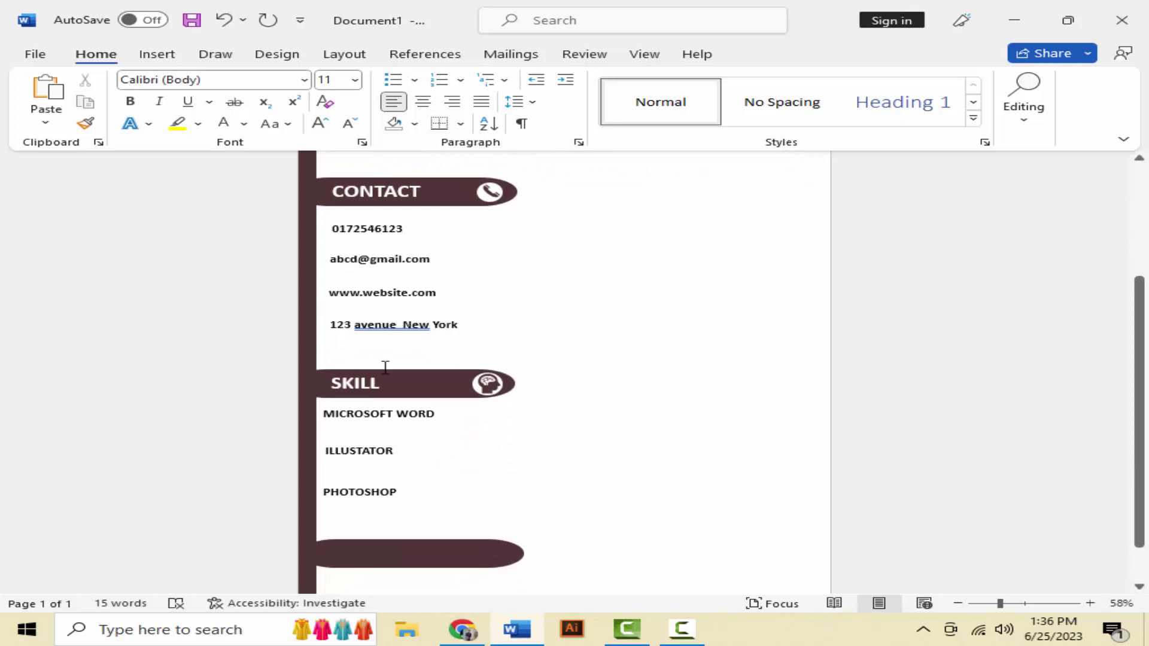
Insert a small 5-point star shape beside the skill list, between MICROSOFT WORD and ILLUSTATOR.
click(150, 55)
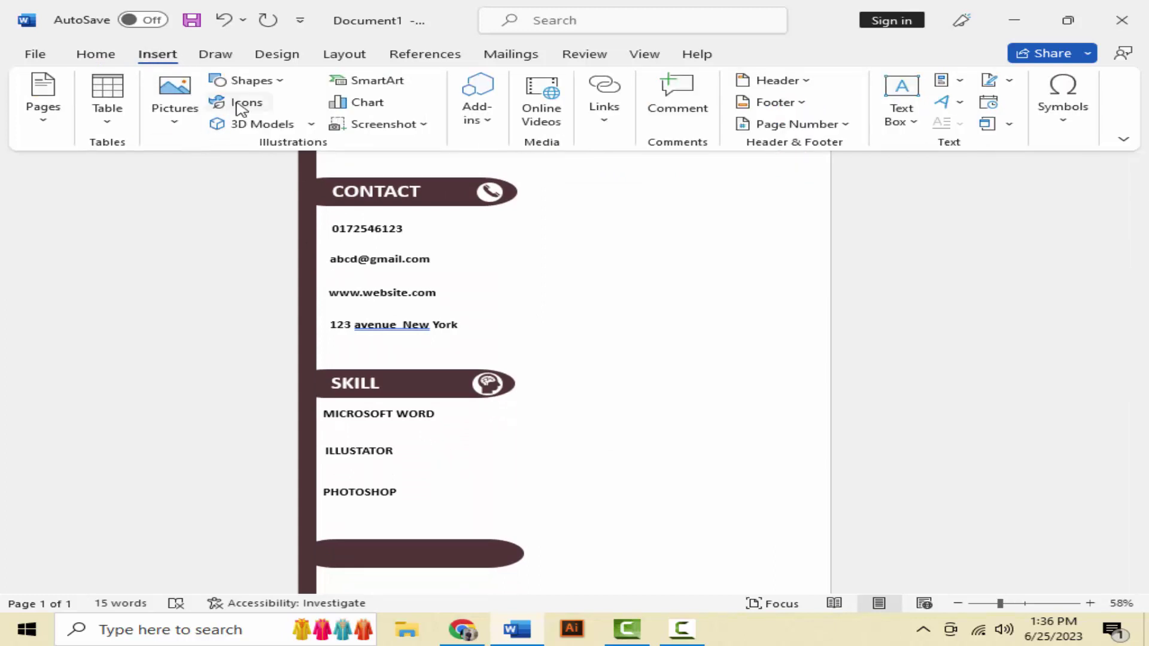
click(264, 81)
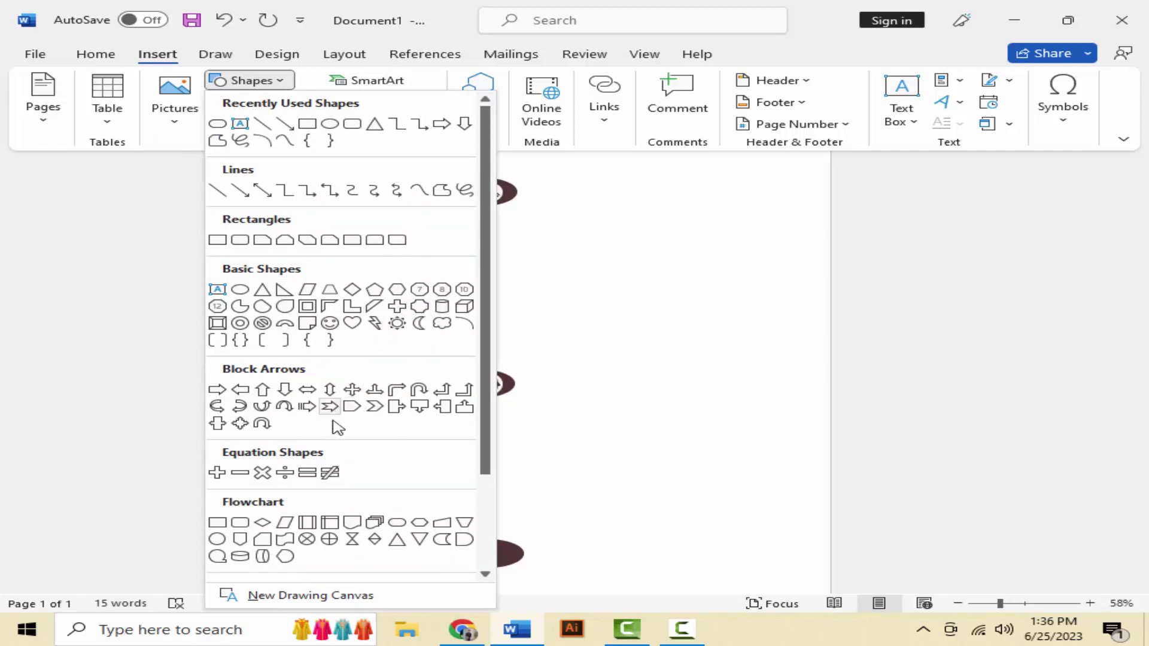
scroll(300, 504, down, 3)
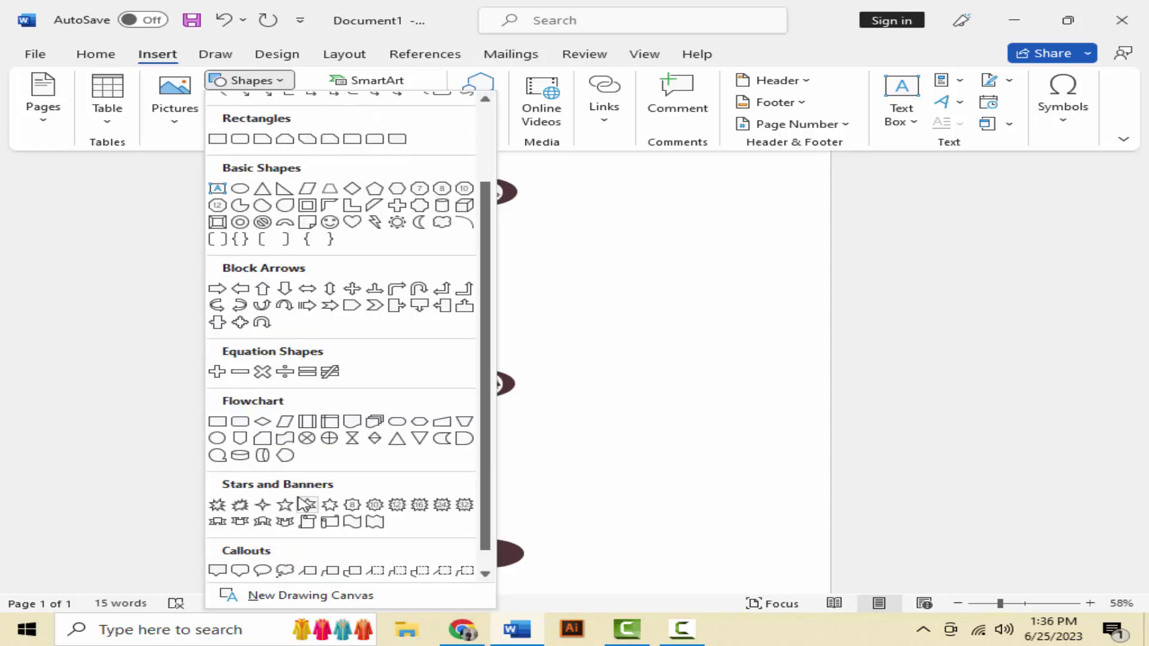
click(263, 484)
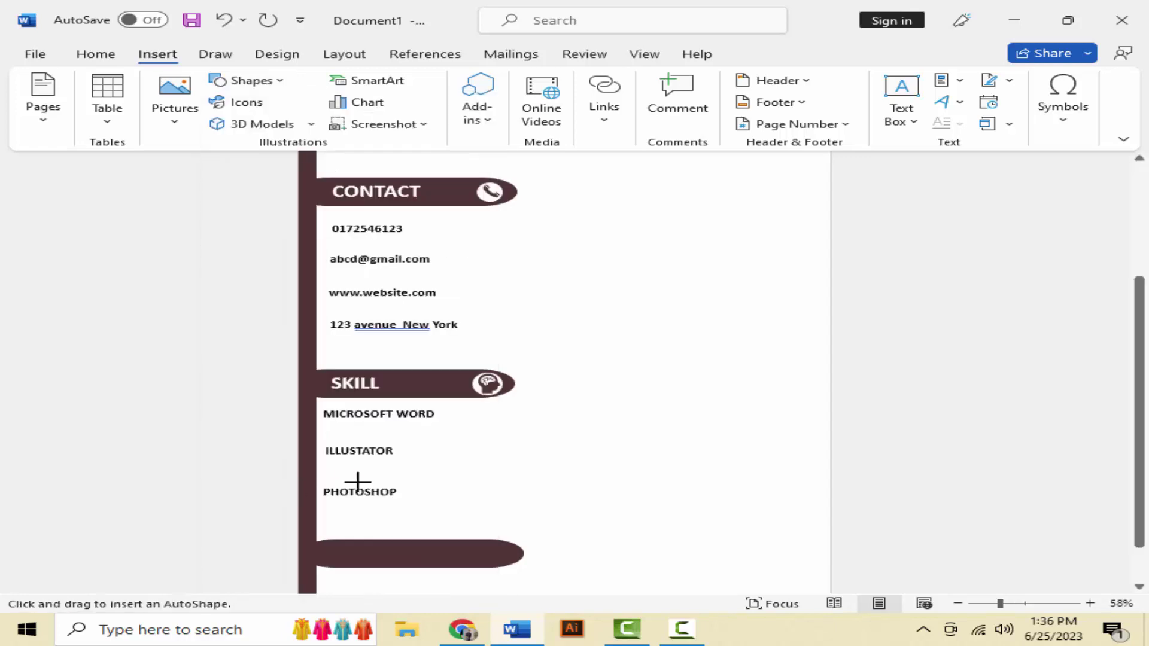
ctrl+scroll(443, 419, up, 1)
scroll(440, 418, down, 1)
scroll(441, 418, down, 1)
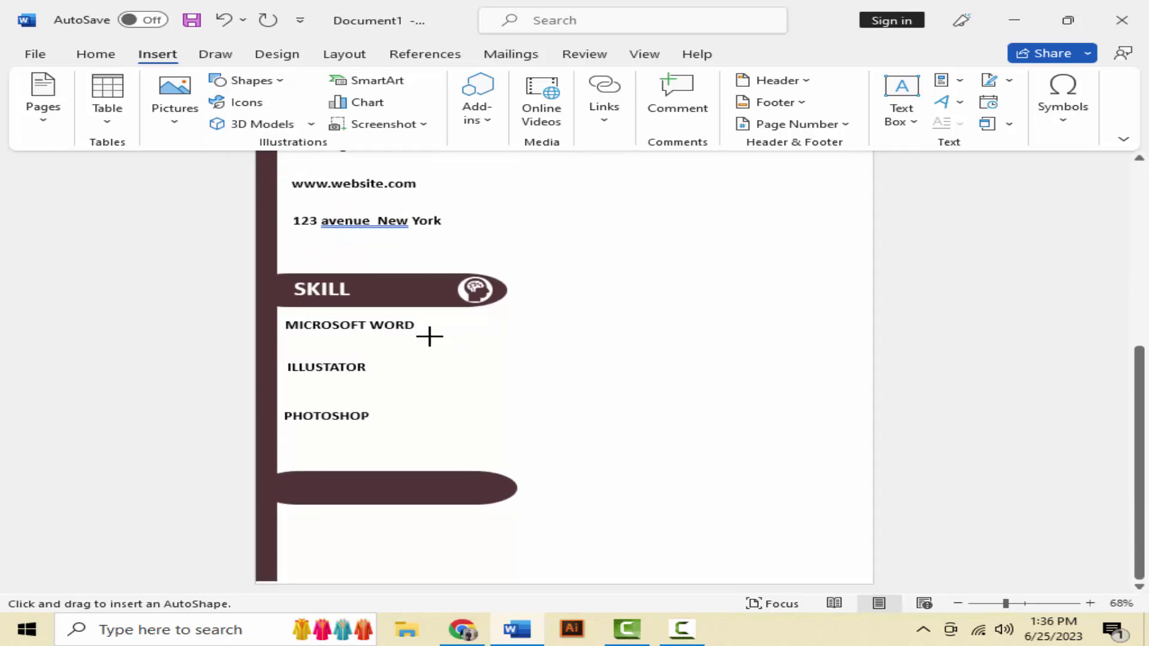
ctrl+scroll(430, 328, down, 2)
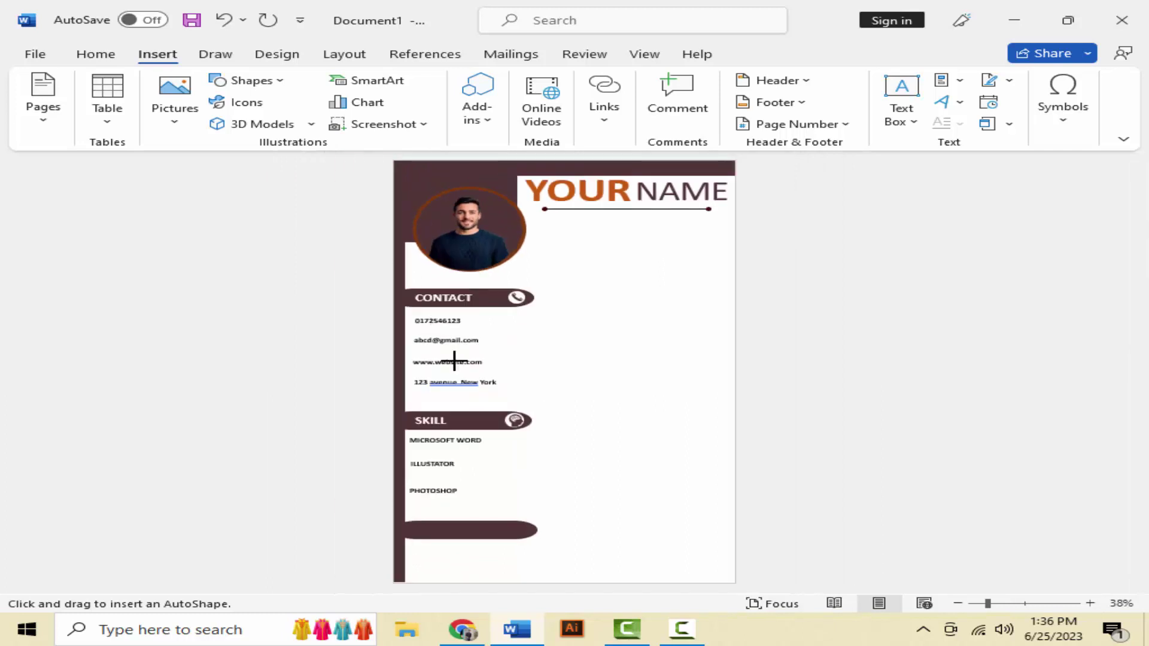
ctrl+scroll(484, 445, up, 2)
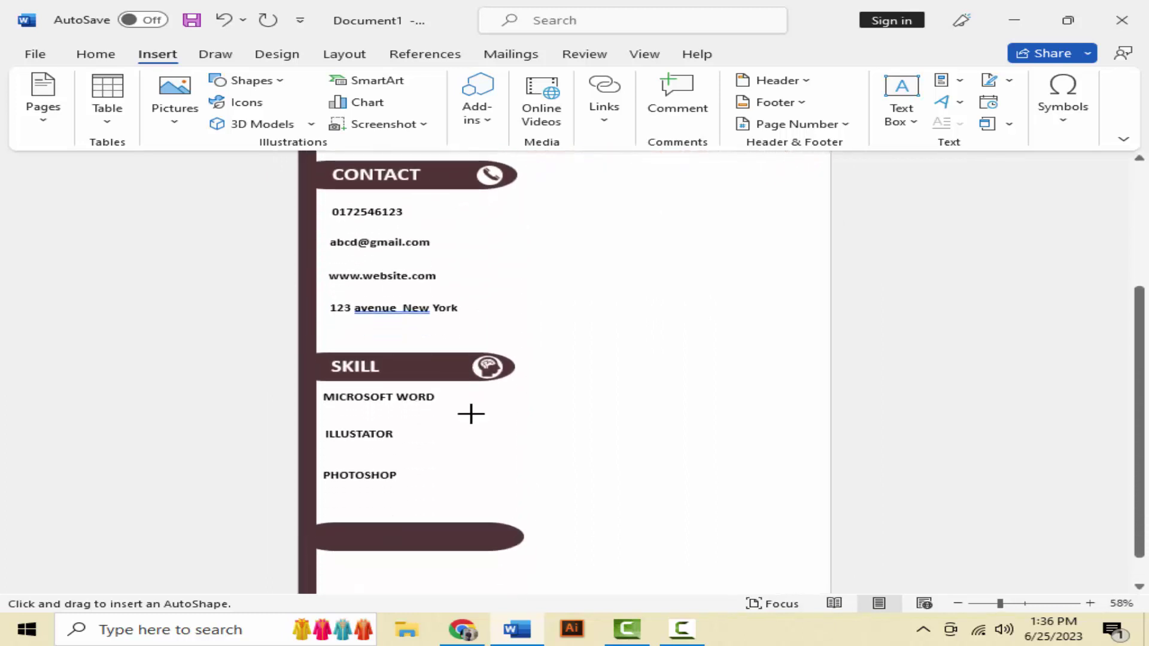
click(485, 426)
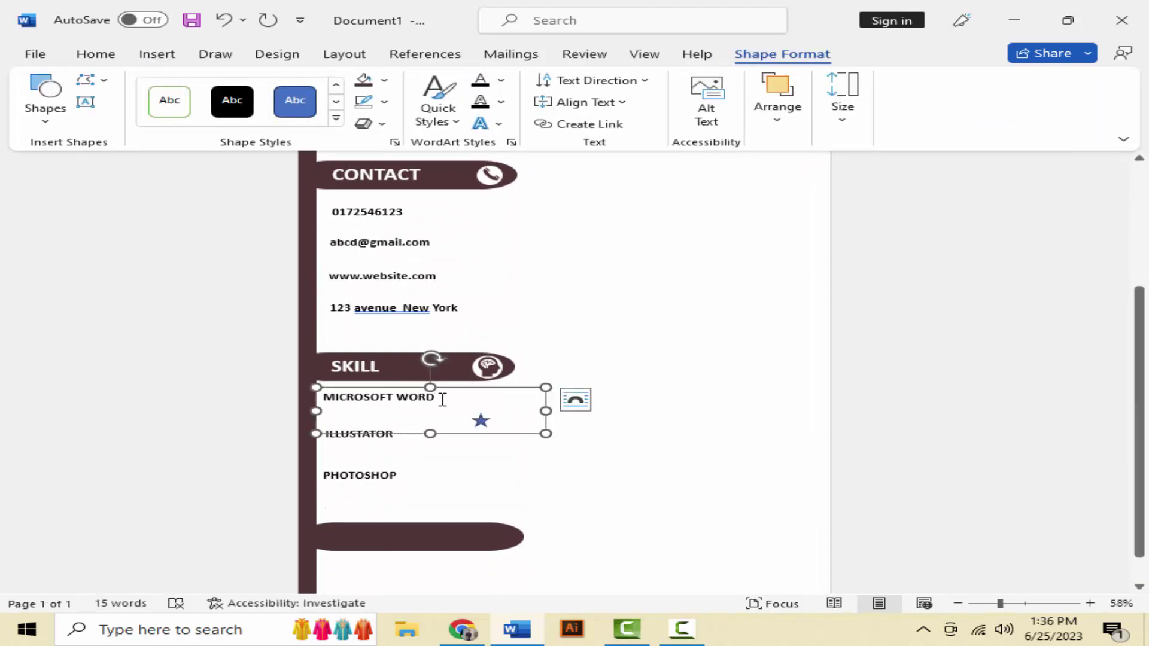
Shrink the MICROSOFT WORD label to 14 pt and select the ILLUSTATOR label.
drag(442, 400, 323, 422)
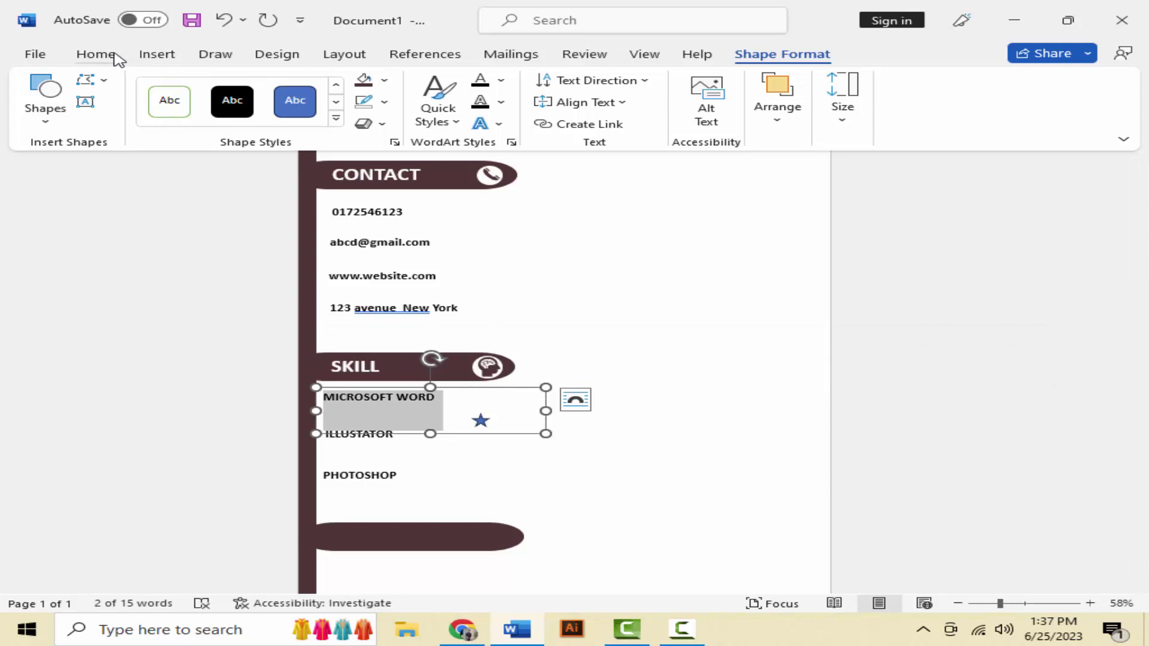
click(94, 54)
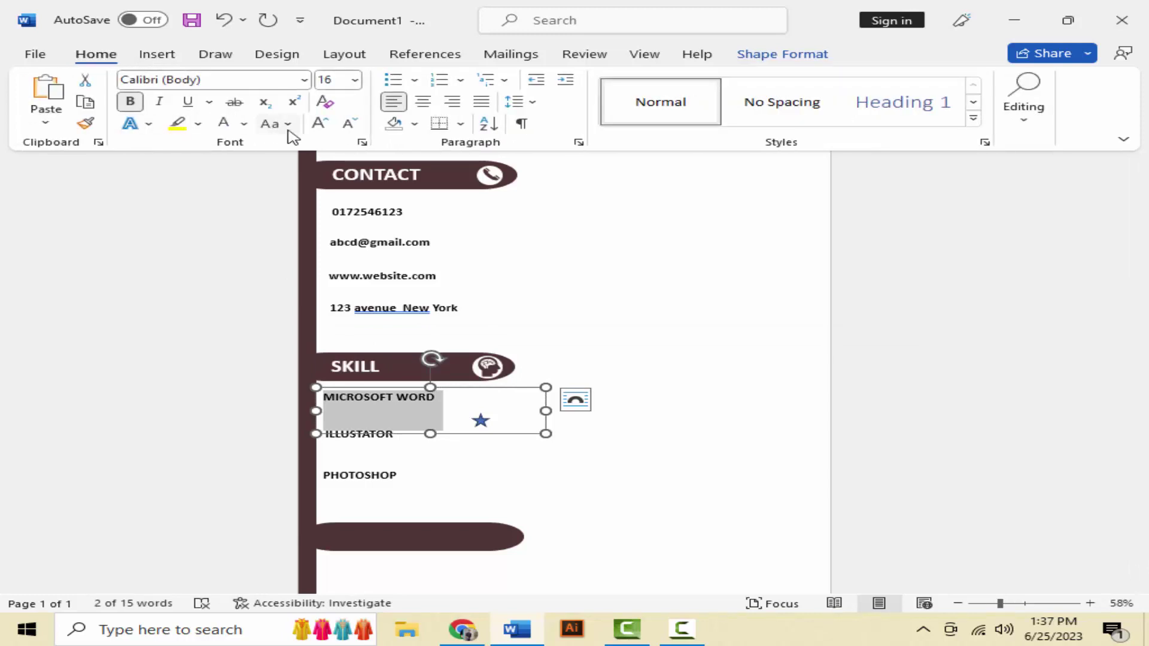
click(353, 125)
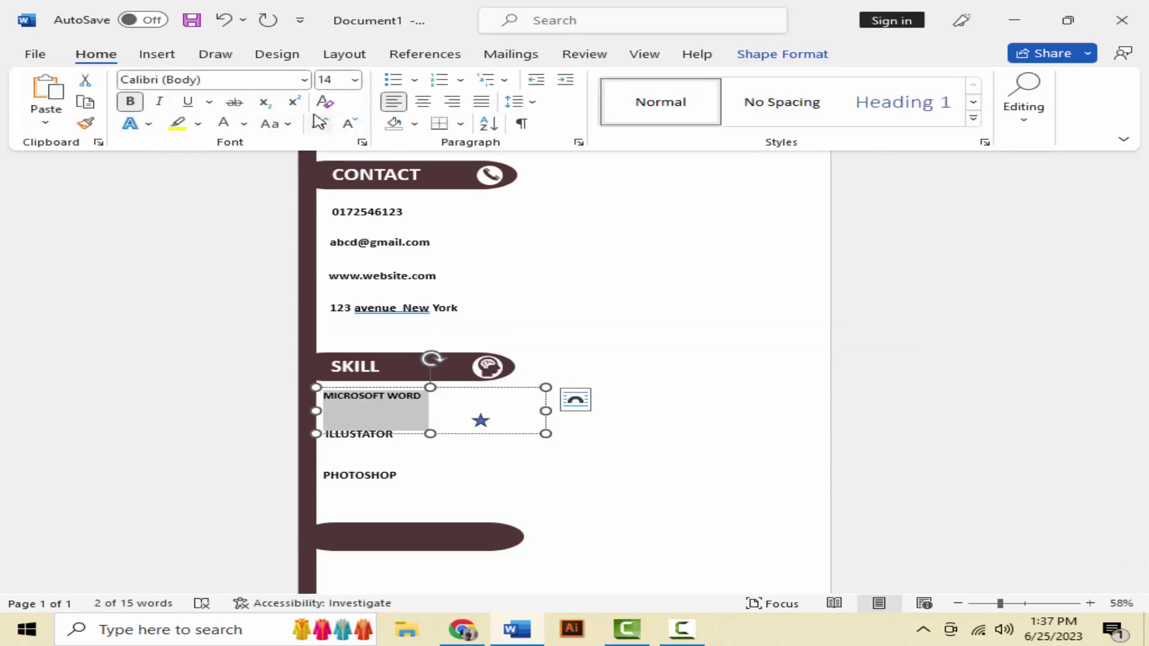
click(400, 449)
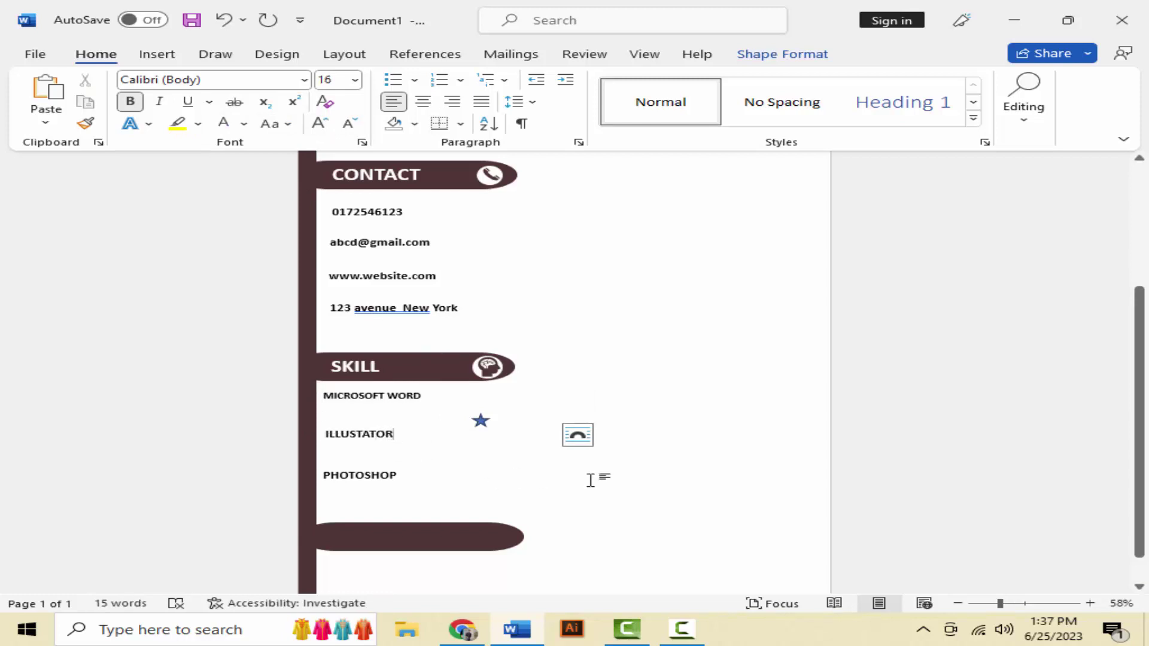
scroll(470, 461, up, 3)
scroll(433, 538, down, 1)
click(371, 510)
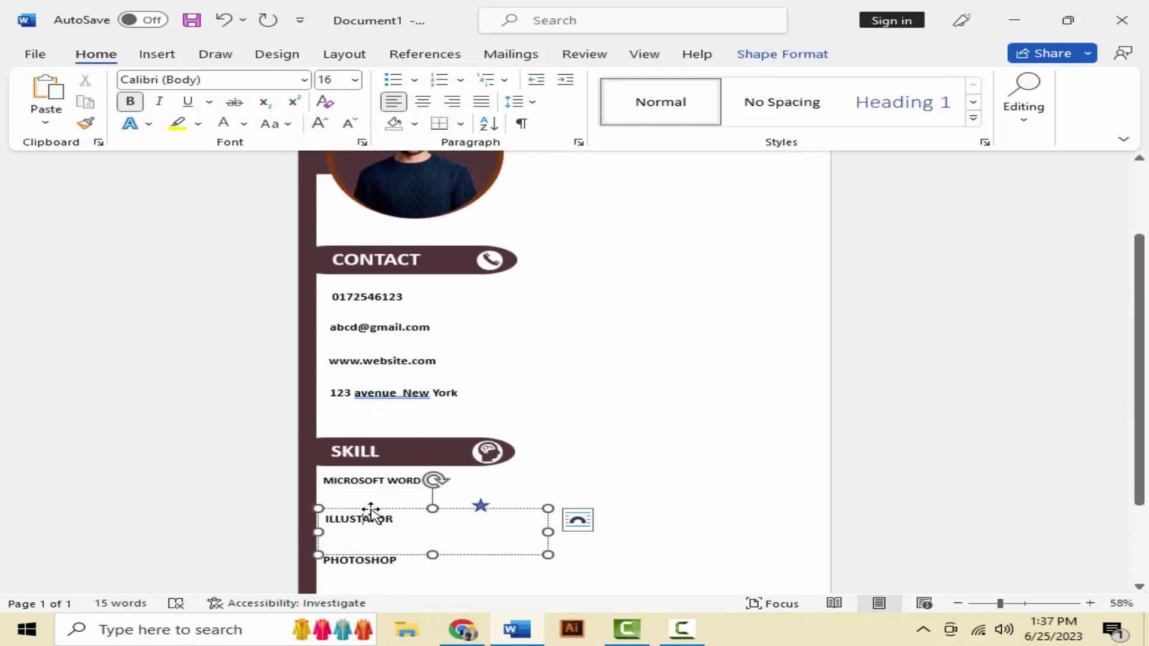
double_click(374, 516)
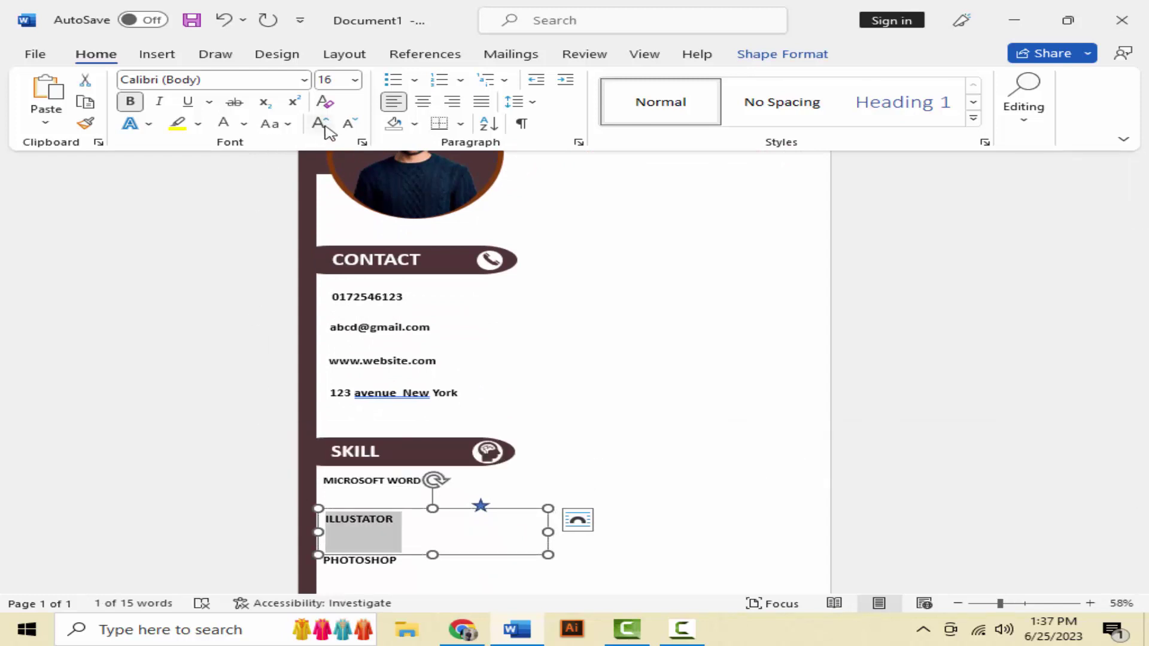
scroll(429, 452, down, 2)
Select the PHOTOSHOP label and reduce it from 16 pt to 14 pt.
click(373, 449)
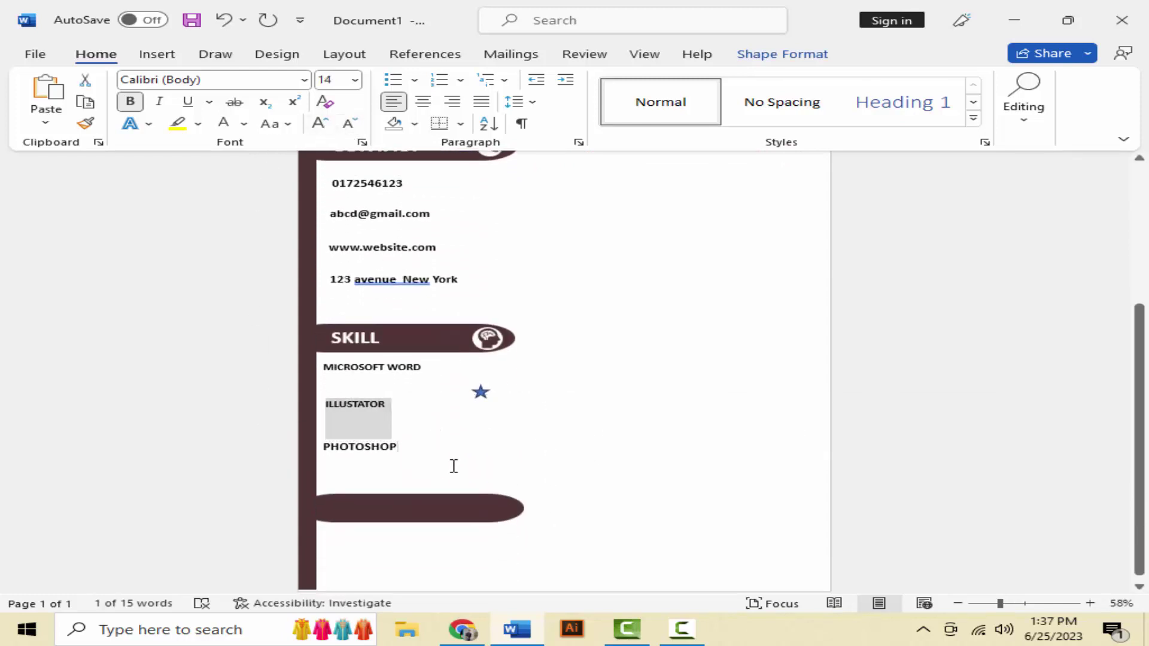
right_click(392, 445)
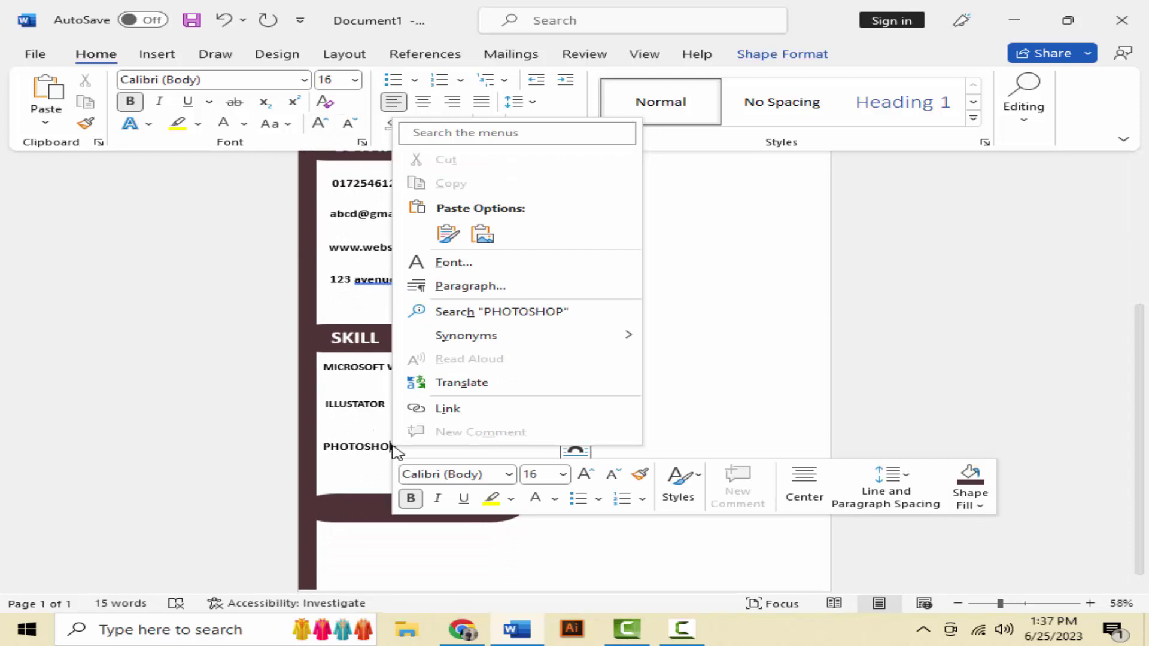
click(724, 389)
scroll(636, 395, down, 2)
click(356, 491)
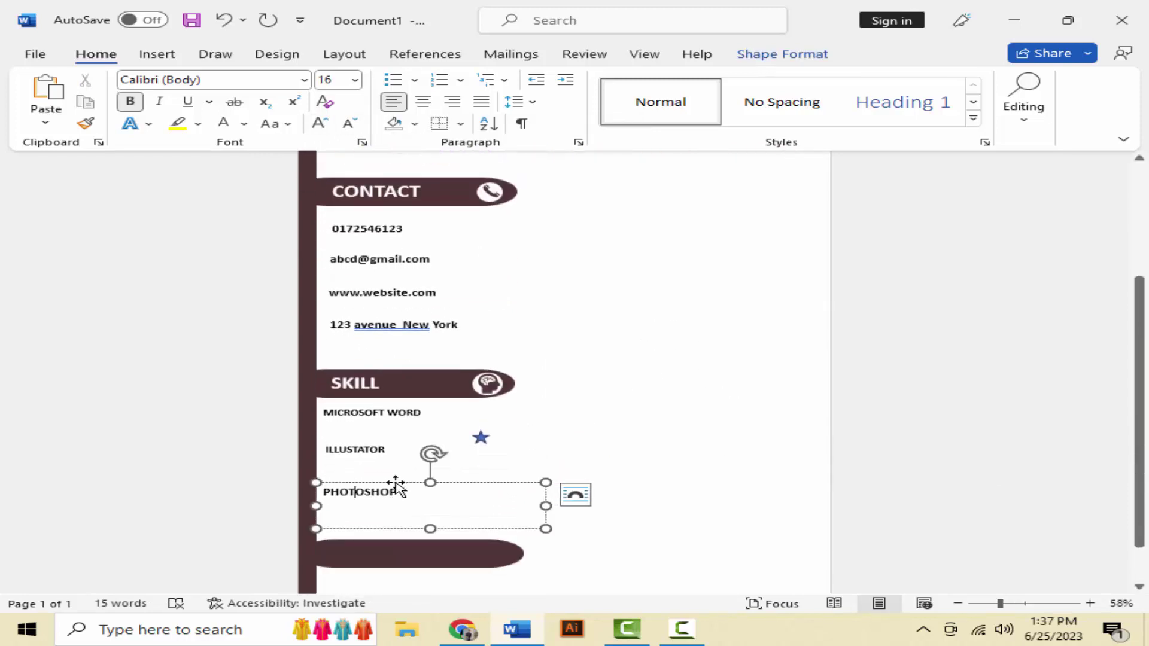
right_click(395, 486)
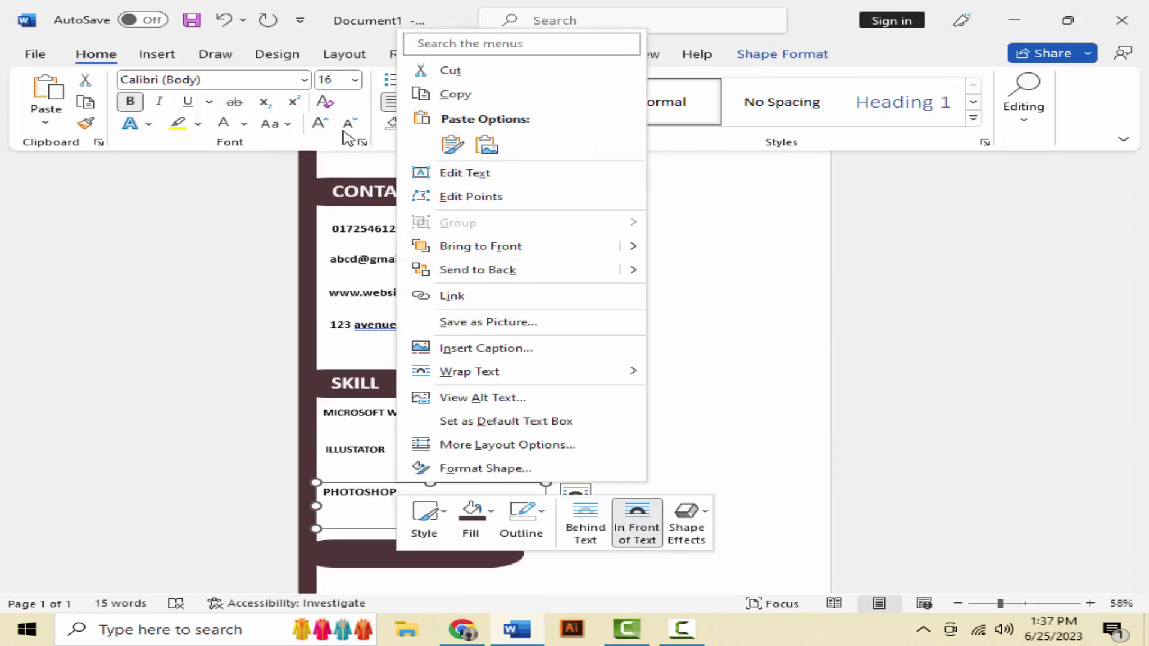
click(383, 500)
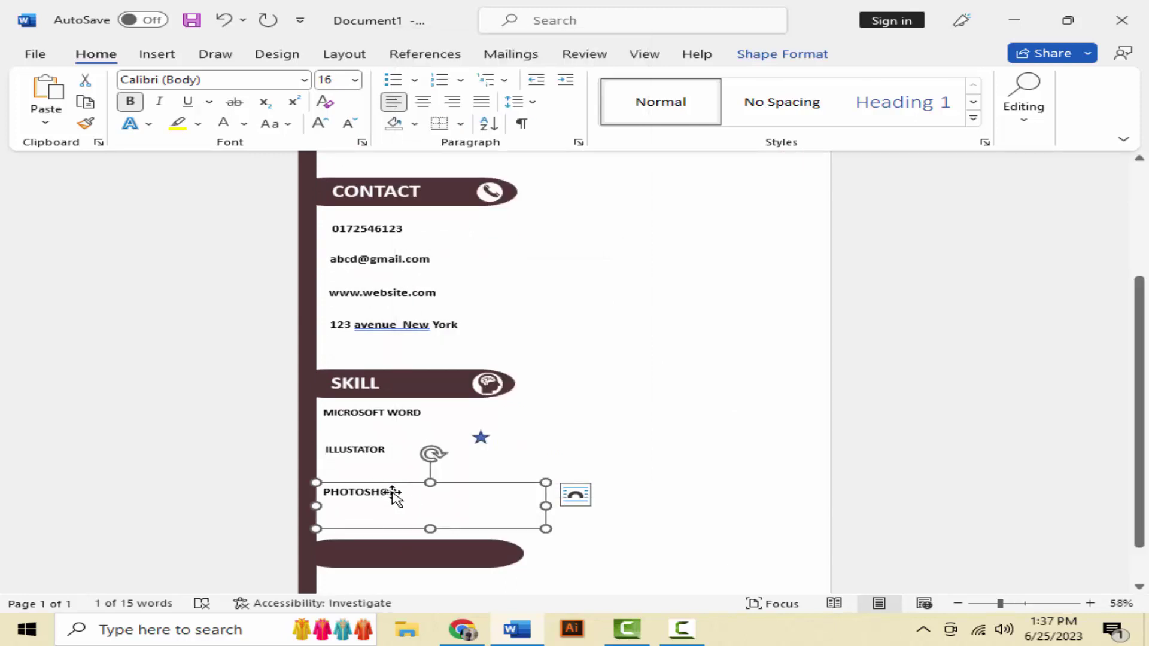
drag(395, 515, 323, 489)
click(349, 123)
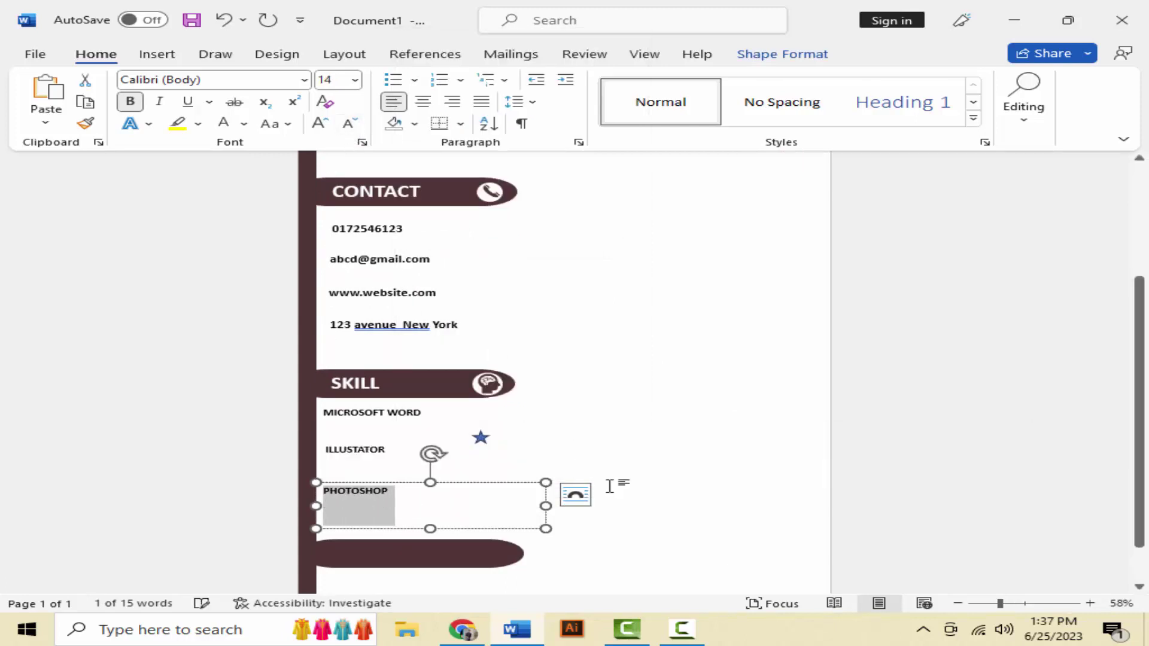
scroll(605, 461, down, 2)
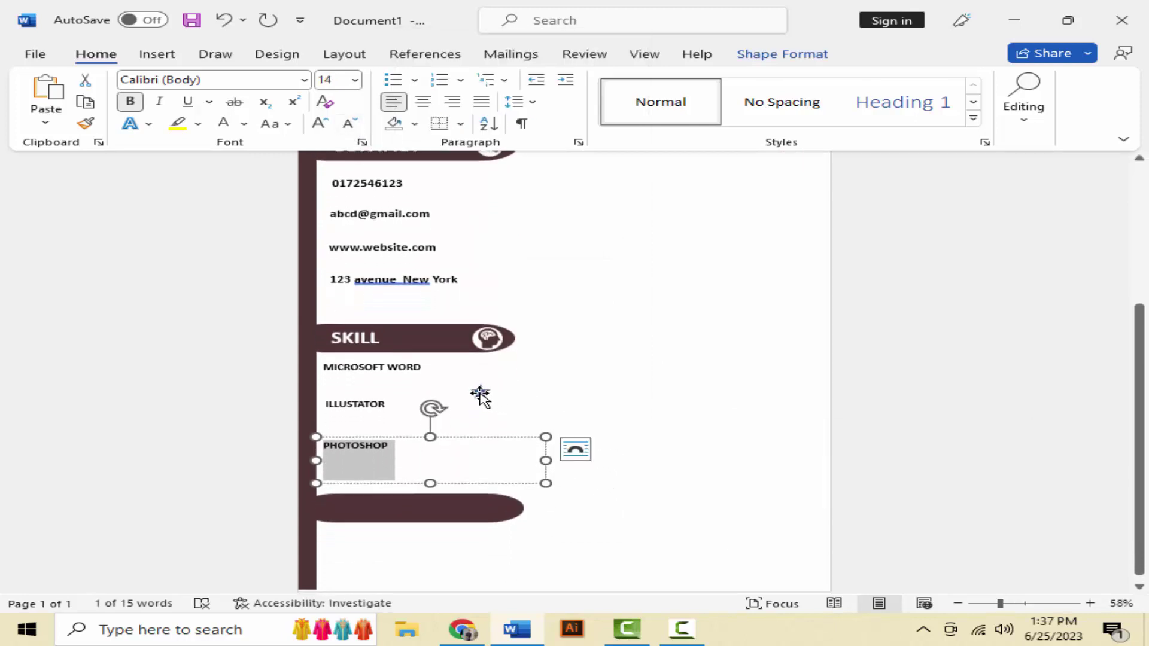
Move the star next to the MICROSOFT WORD label.
drag(479, 395, 451, 369)
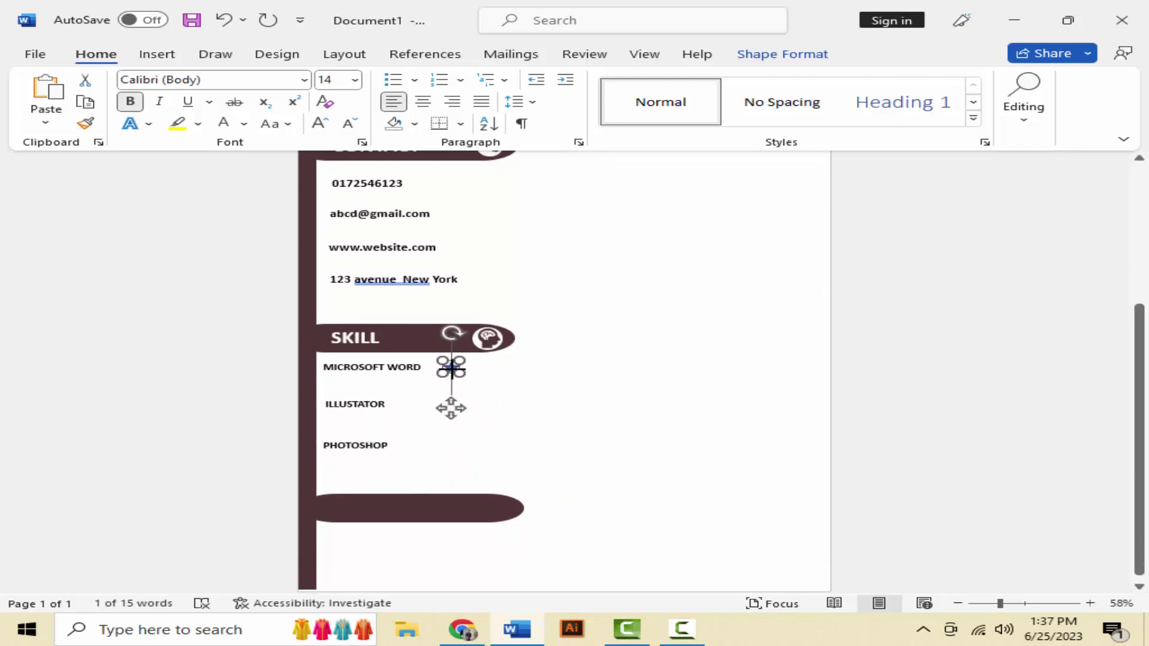
drag(451, 369, 449, 369)
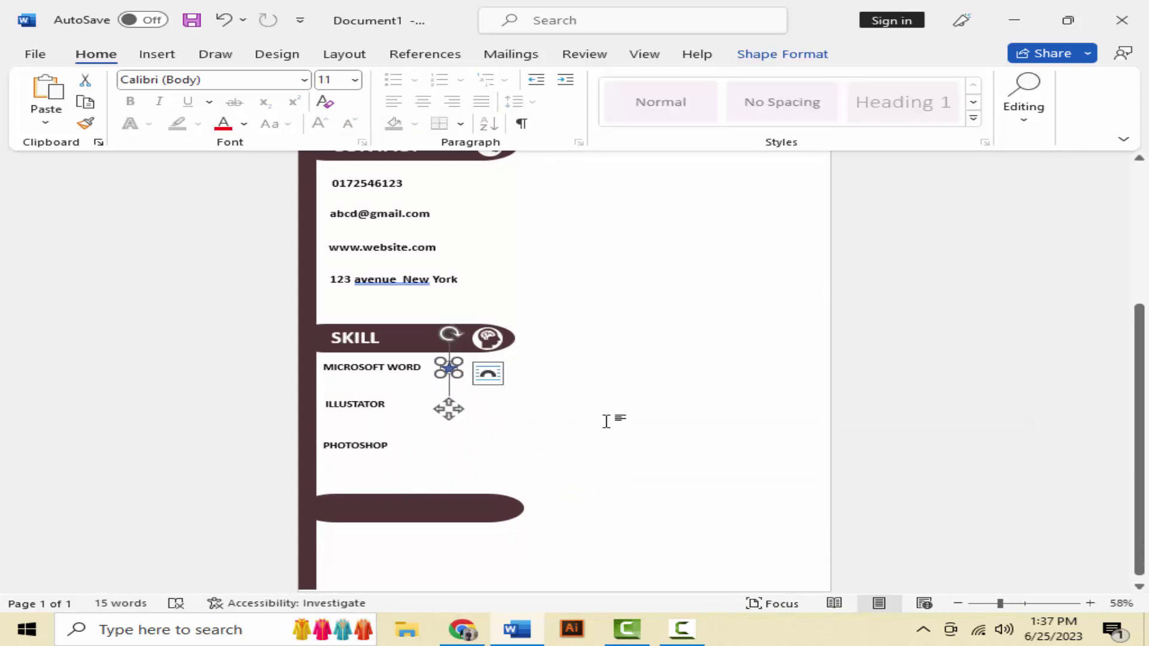
click(606, 421)
scroll(569, 460, up, 3)
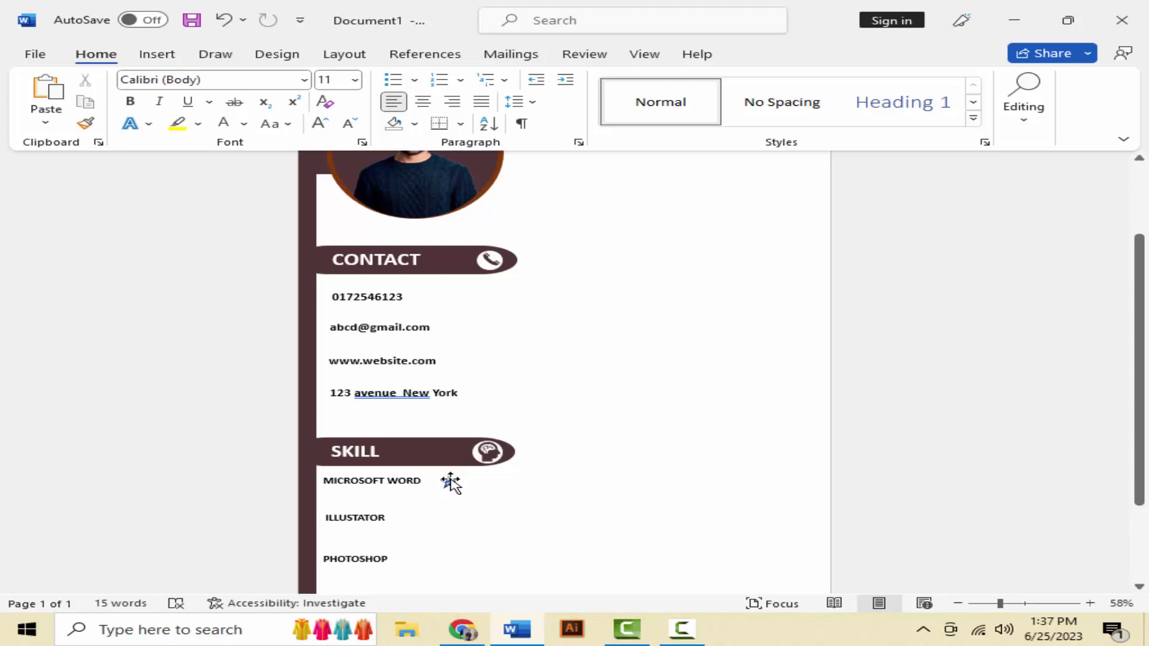
click(450, 483)
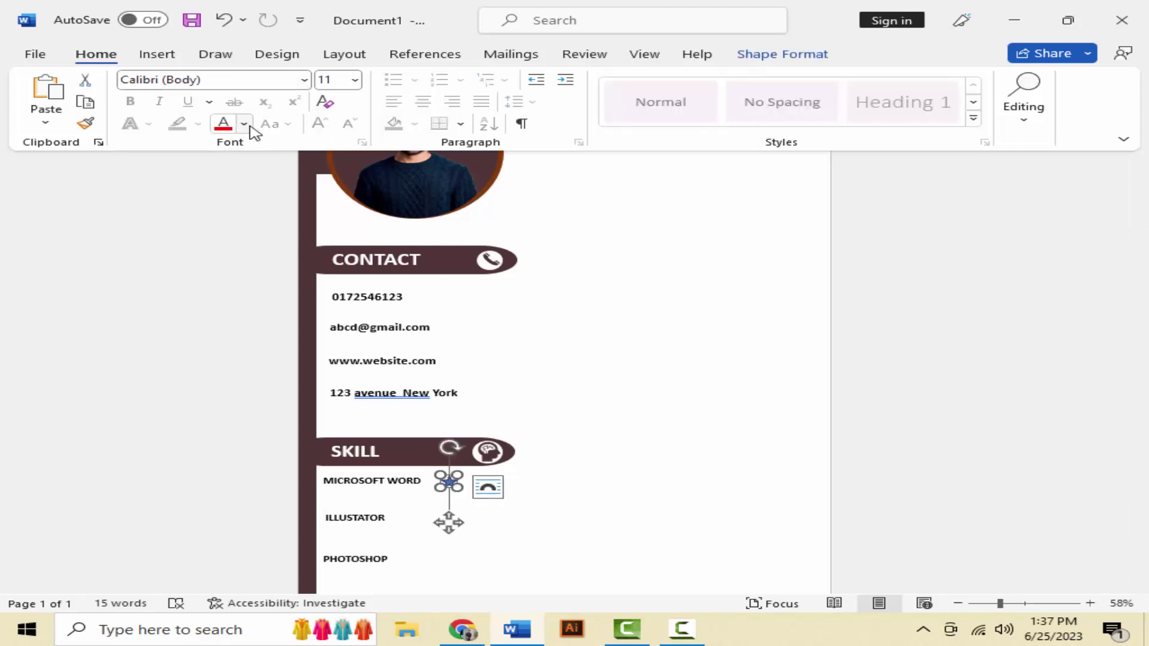
click(745, 55)
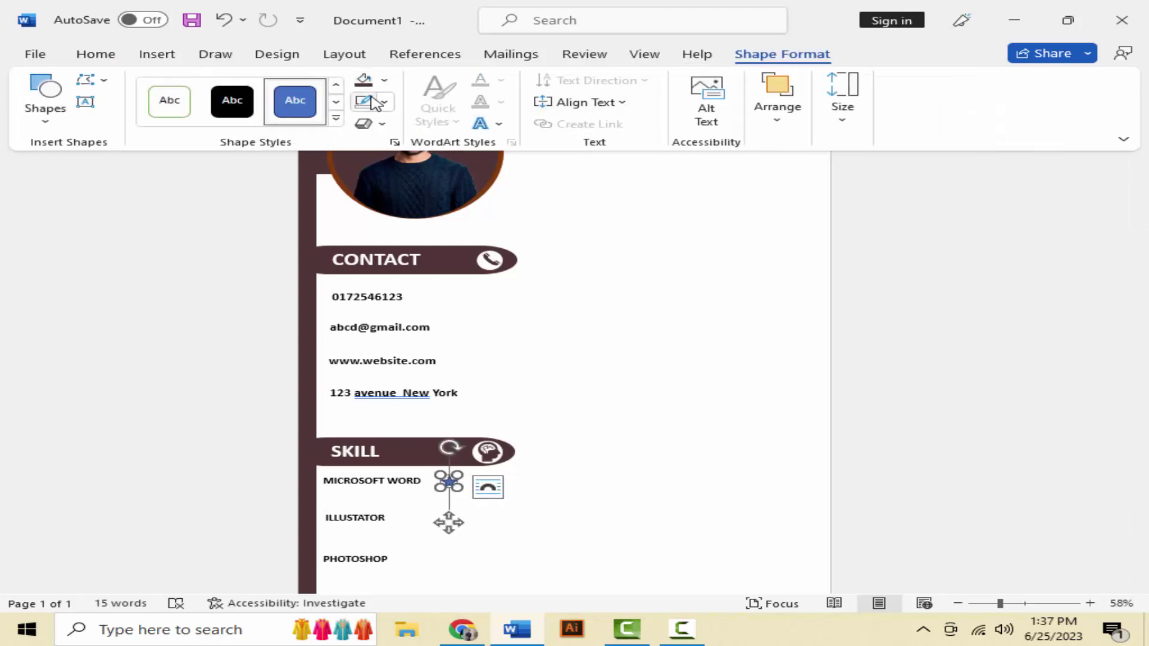
scroll(545, 304, down, 2)
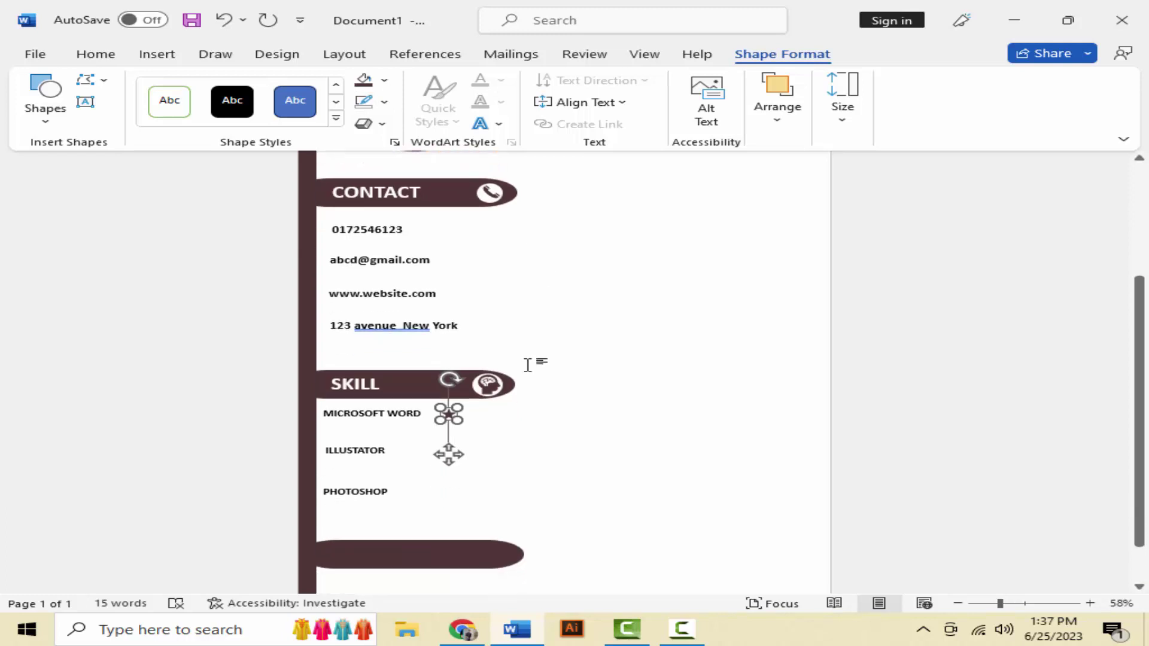
Copy the star and paste a second star right beside the first.
right_click(450, 417)
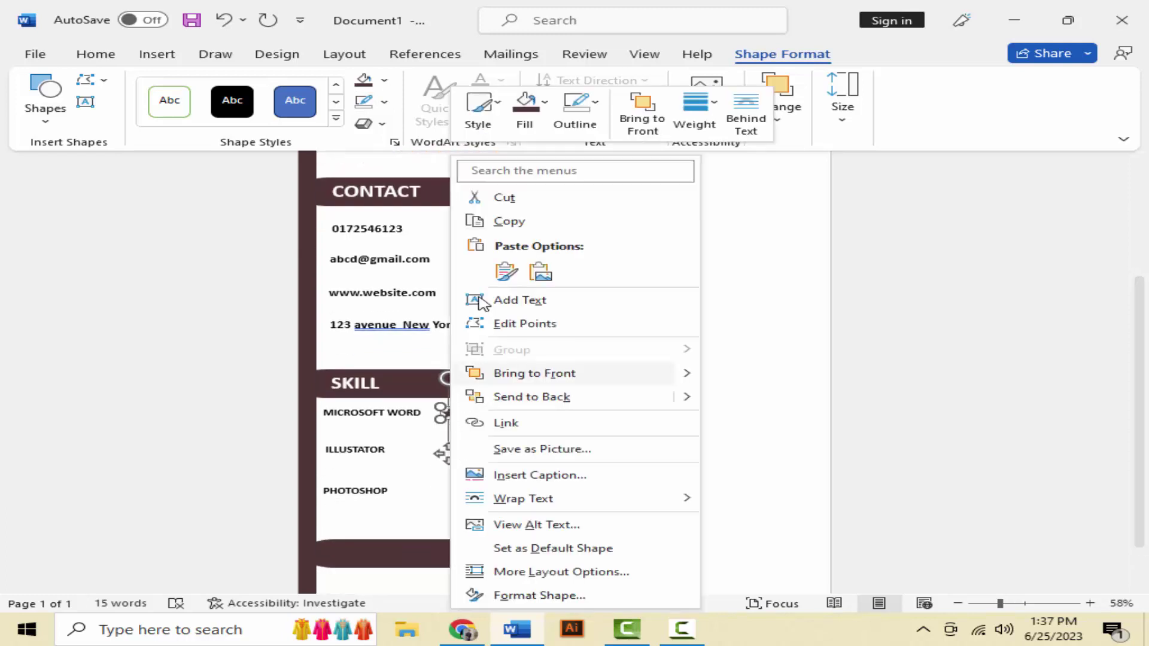
click(514, 226)
right_click(657, 339)
click(703, 118)
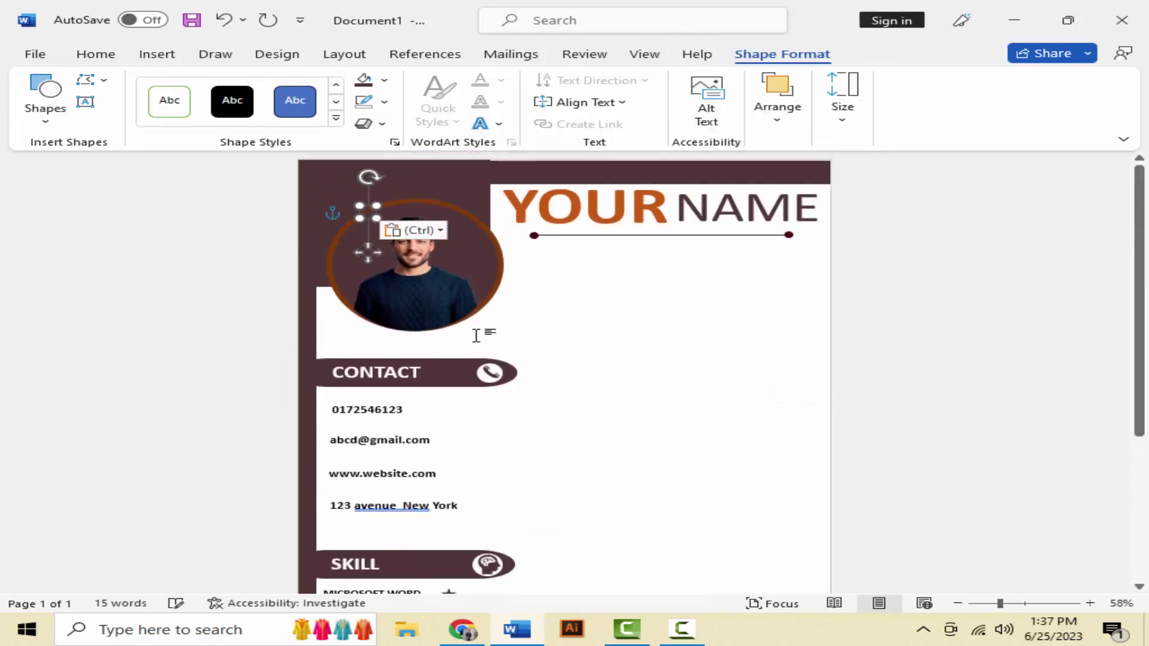
drag(369, 214, 479, 545)
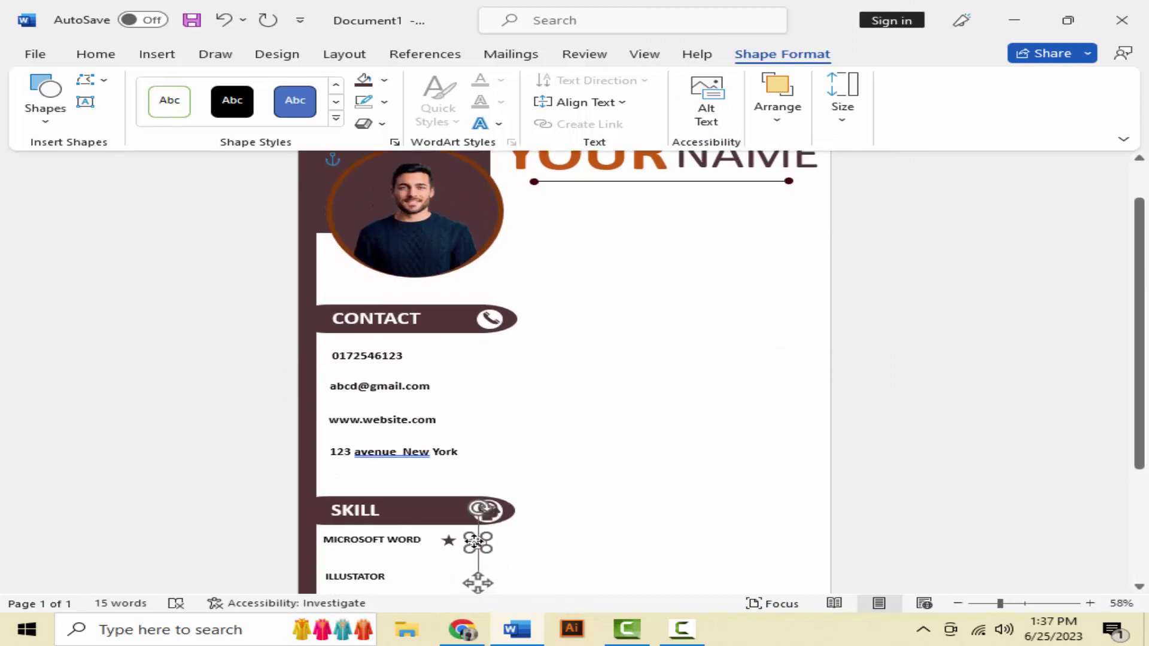
drag(478, 544, 472, 542)
click(622, 556)
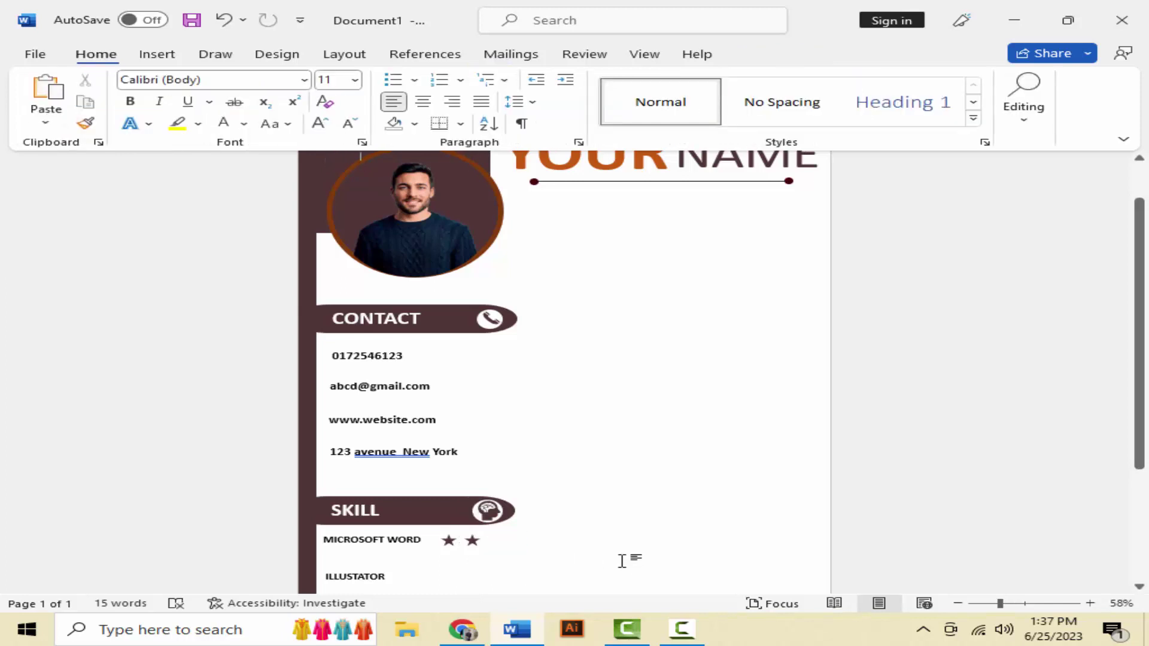
Paste a third star and add it to the row.
scroll(622, 556, down, 2)
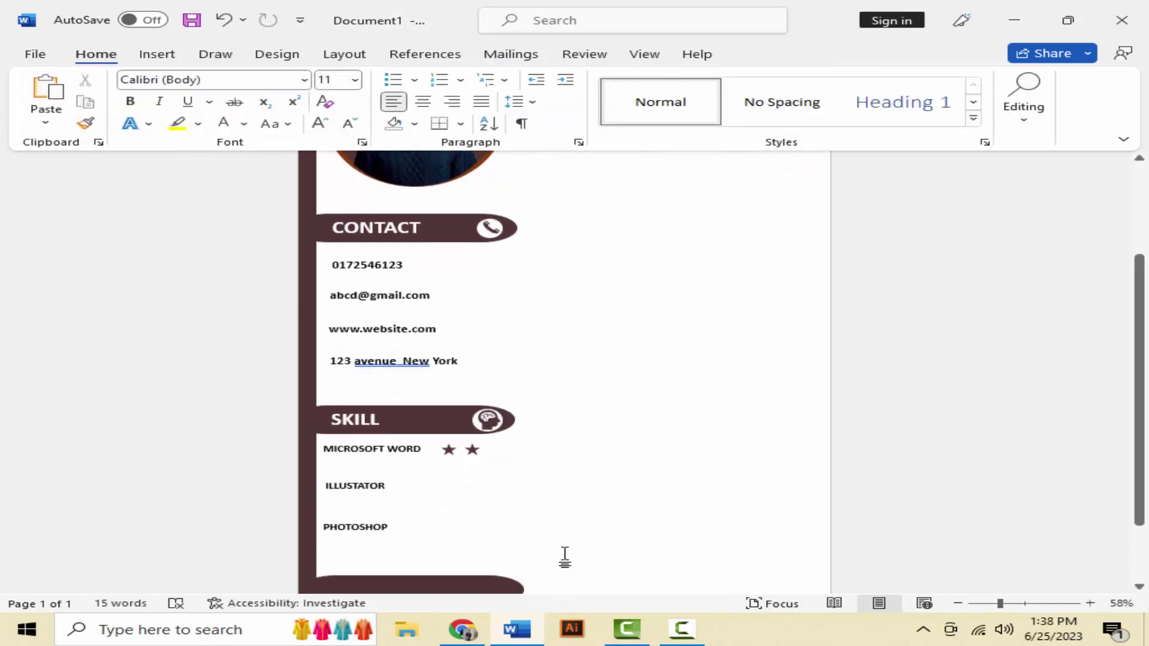
right_click(705, 441)
click(750, 232)
key(ctrl+v)
mouse_move(367, 214)
mouse_down()
mouse_move(500, 564)
mouse_move(497, 555)
mouse_up()
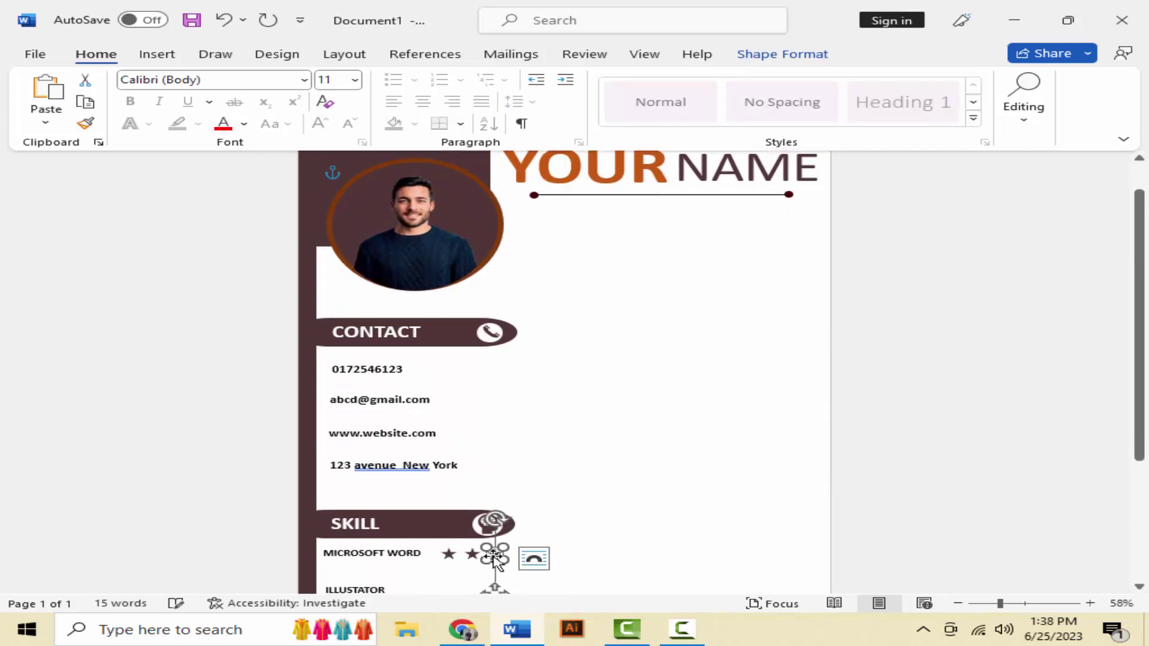
click(688, 559)
scroll(692, 544, down, 2)
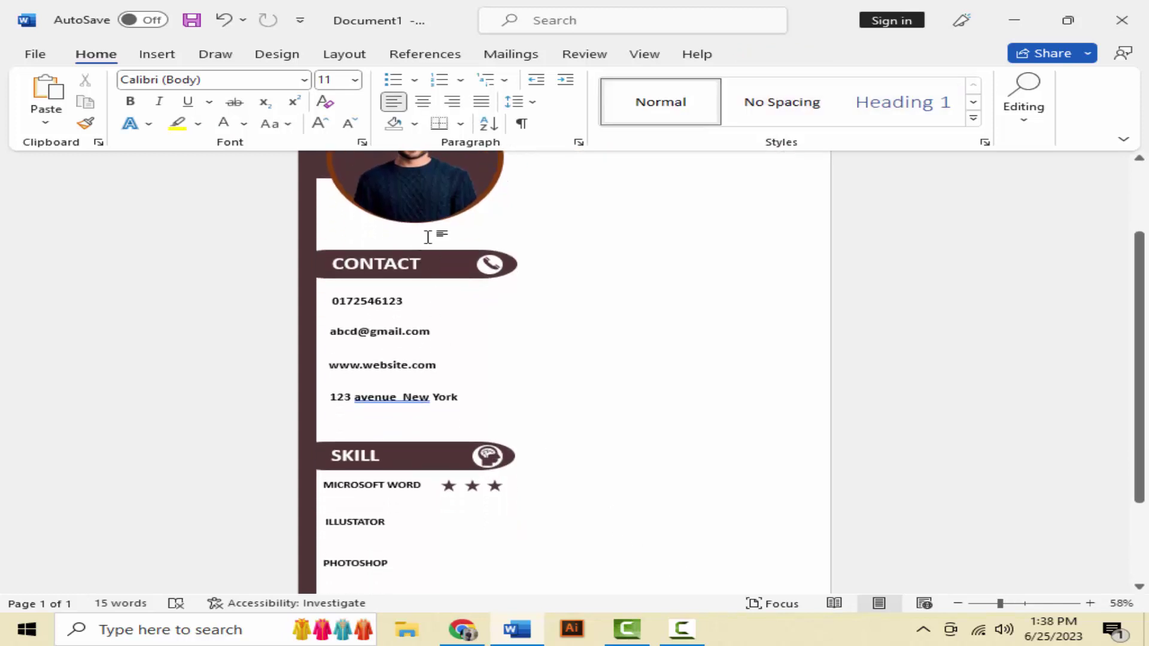
Paste a fourth star and place it after the other three.
right_click(739, 417)
click(793, 206)
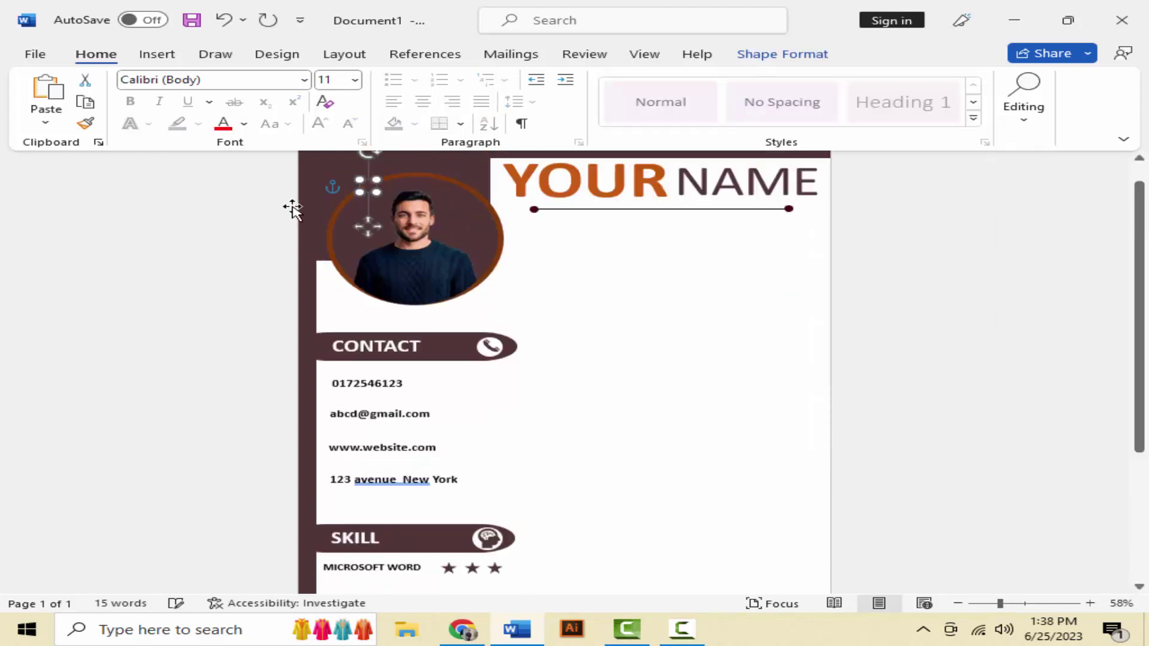
mouse_move(367, 213)
mouse_down()
mouse_move(534, 566)
mouse_move(525, 558)
mouse_up()
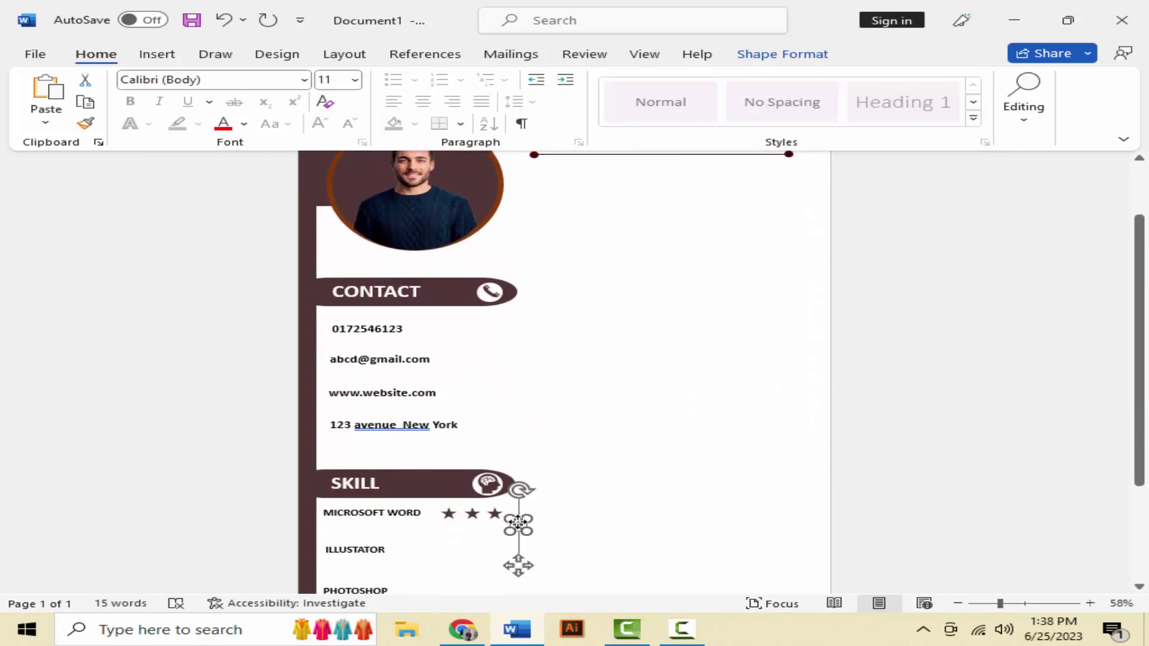
drag(522, 518, 520, 514)
click(739, 461)
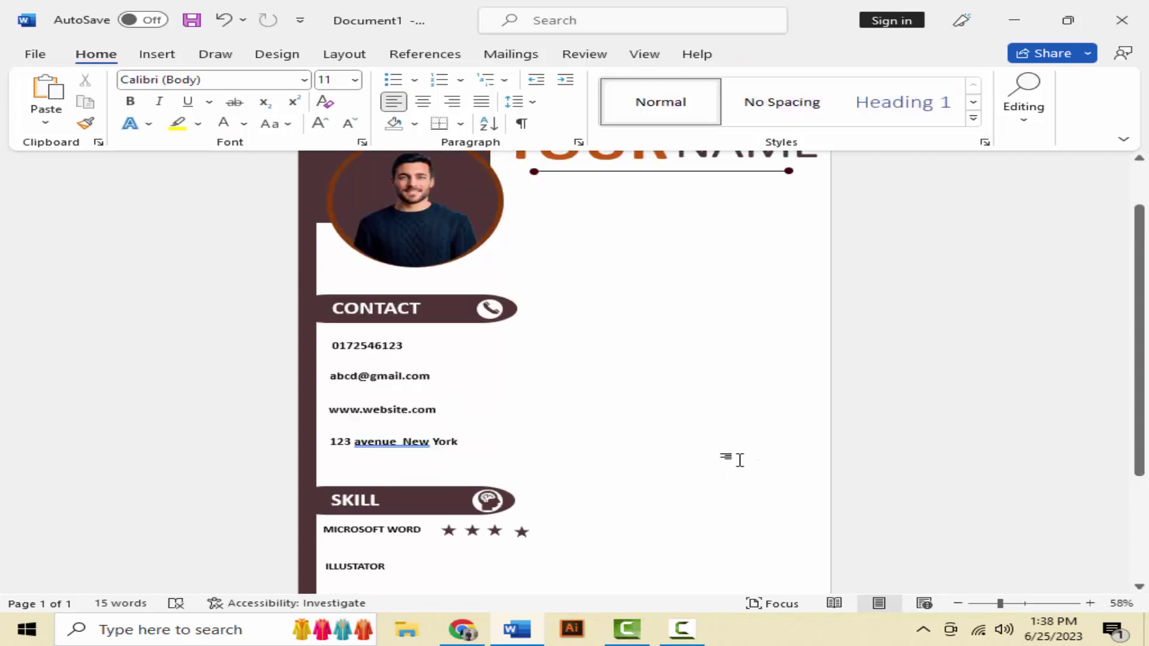
click(526, 509)
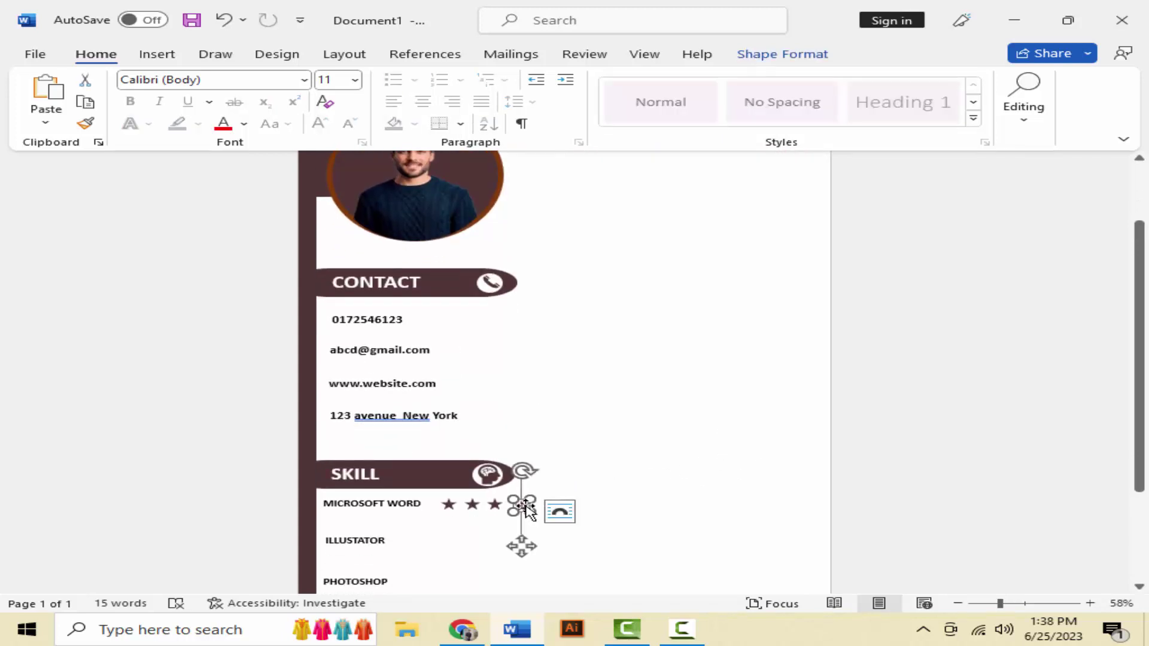
click(798, 508)
scroll(683, 475, up, 1)
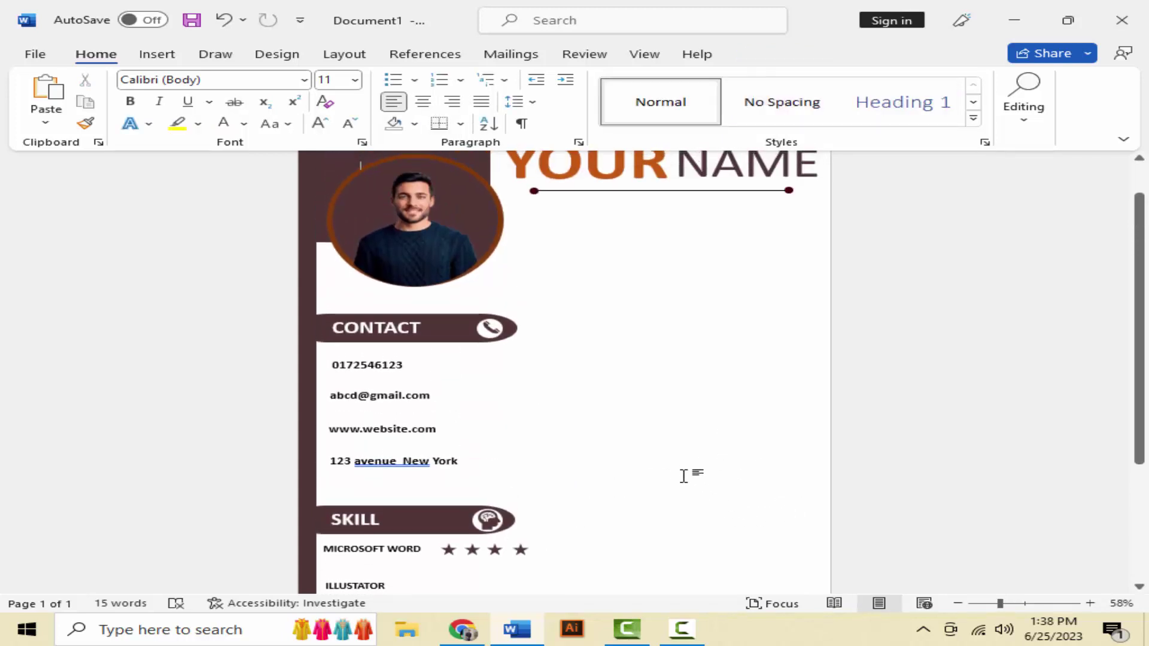
scroll(555, 462, down, 2)
scroll(447, 470, down, 1)
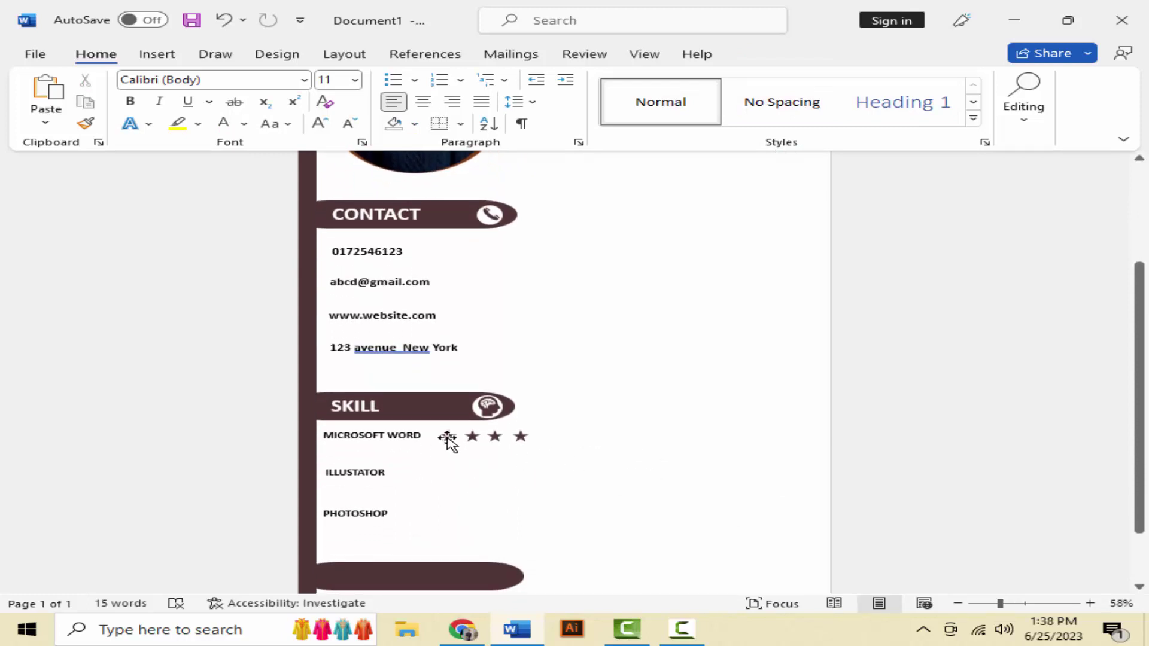
Select all four stars in the MICROSOFT WORD row together.
click(453, 441)
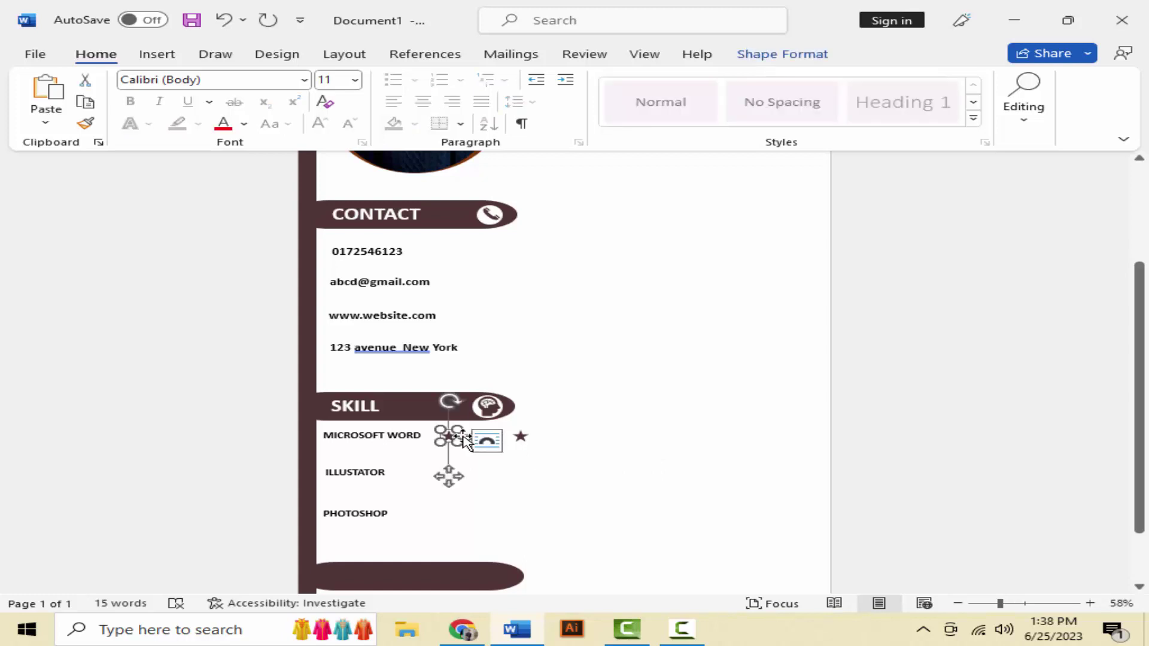
shift+click(521, 437)
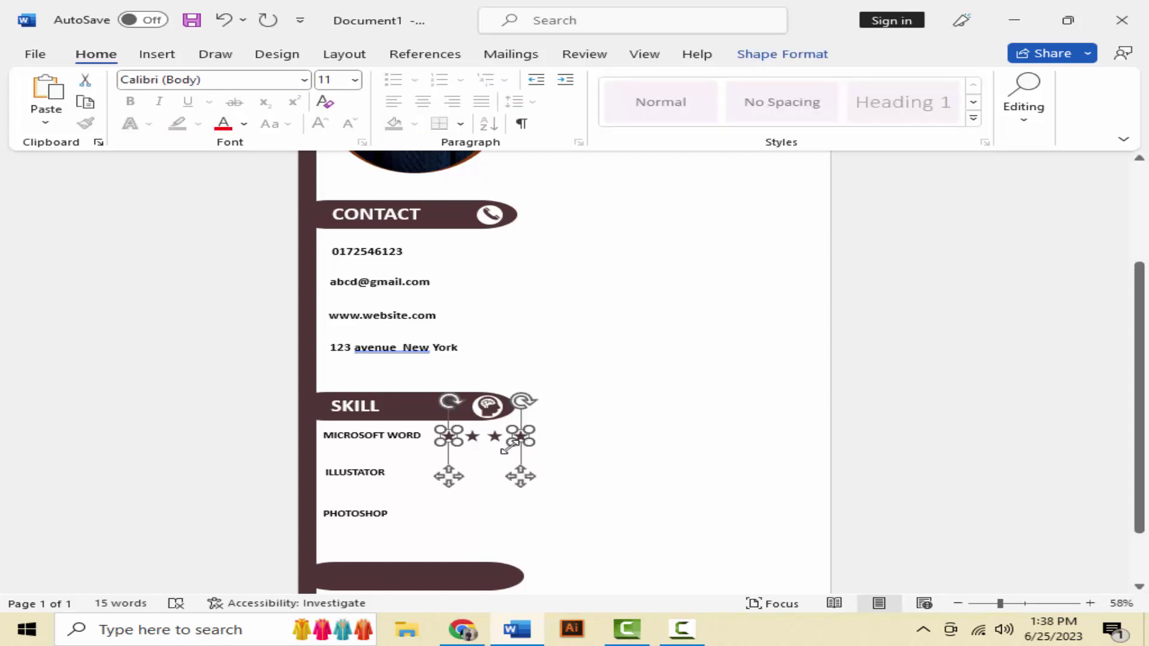
shift+click(497, 438)
shift+click(474, 439)
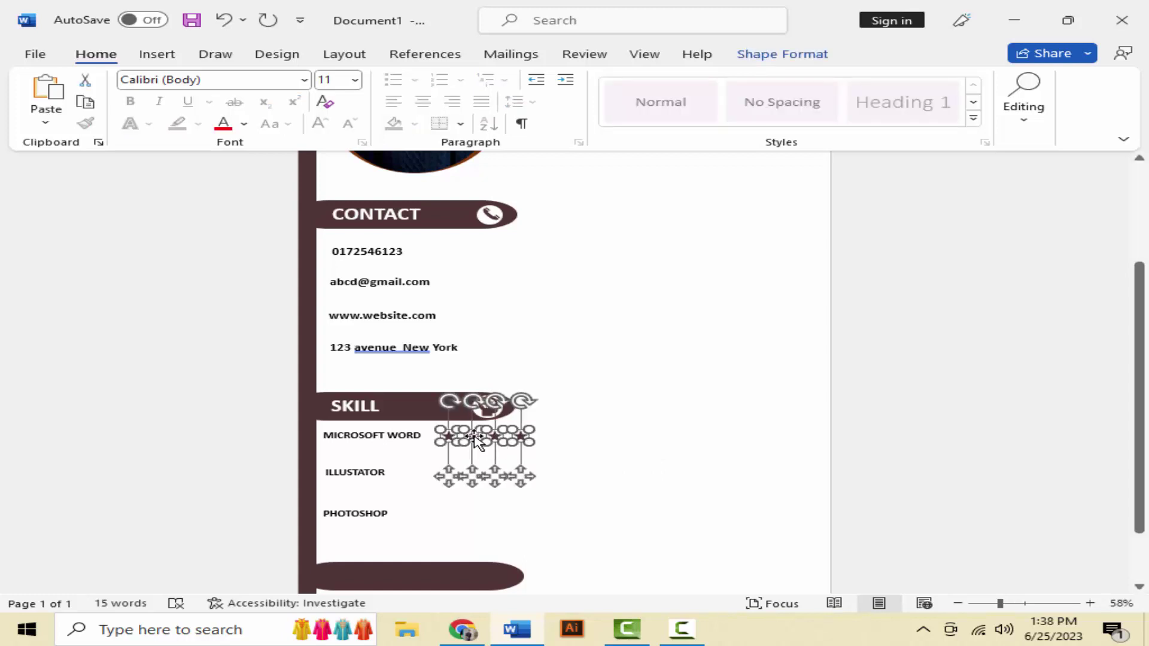
click(782, 54)
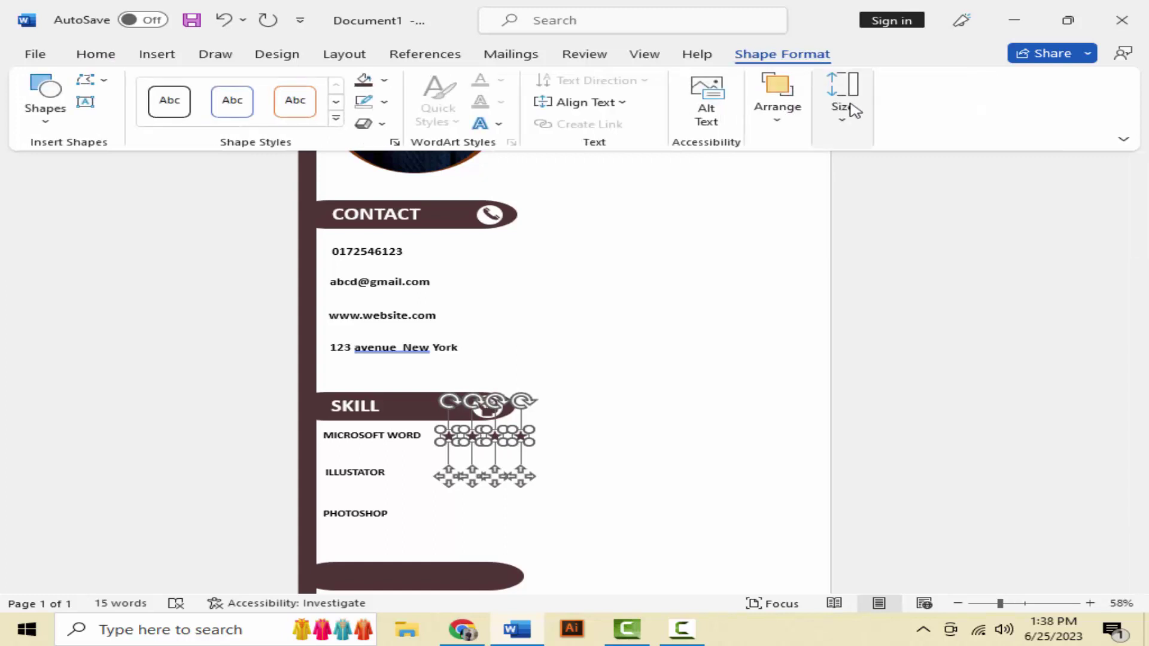
Group the four selected stars into one object using Arrange > Group.
click(778, 114)
click(1090, 182)
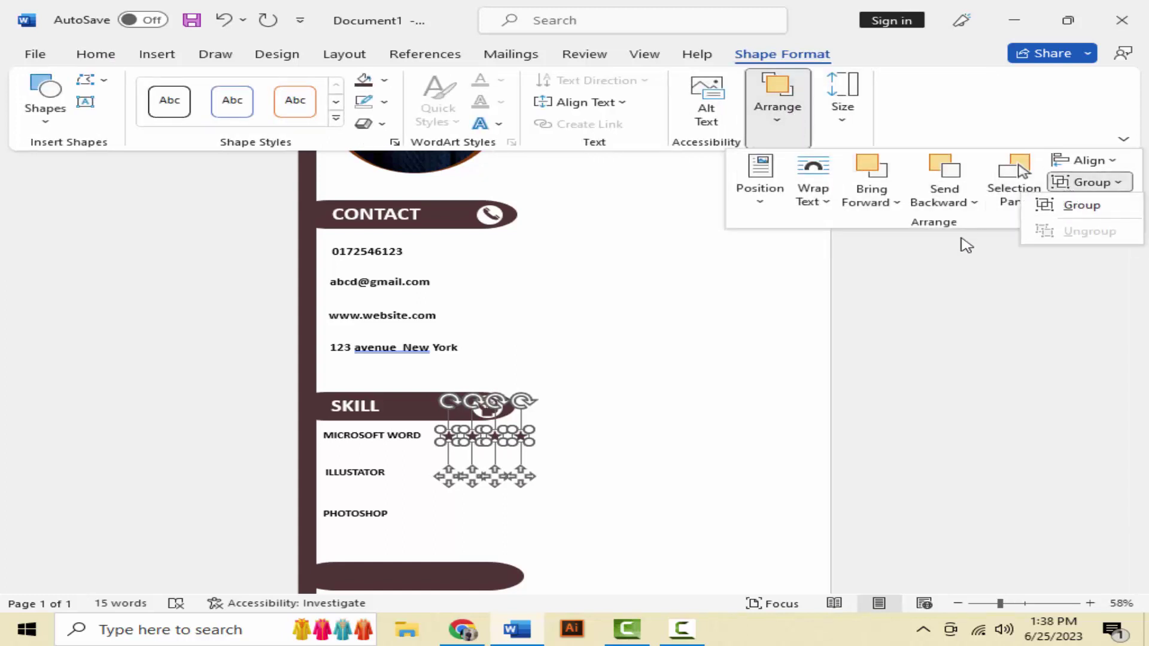
click(1081, 205)
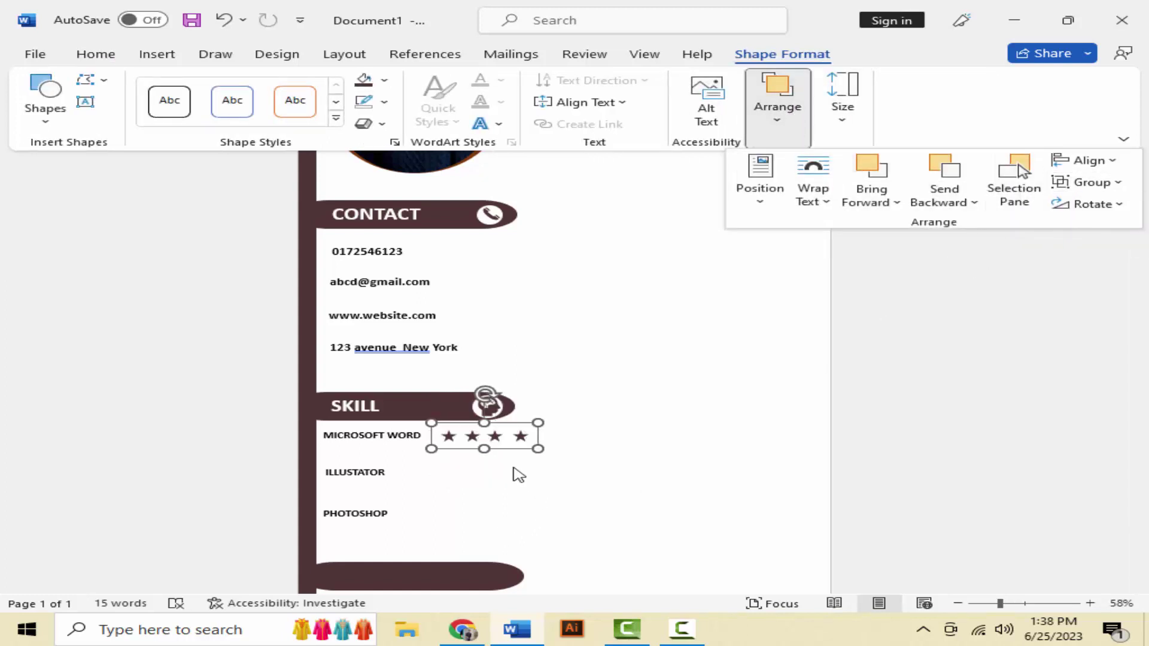
click(597, 446)
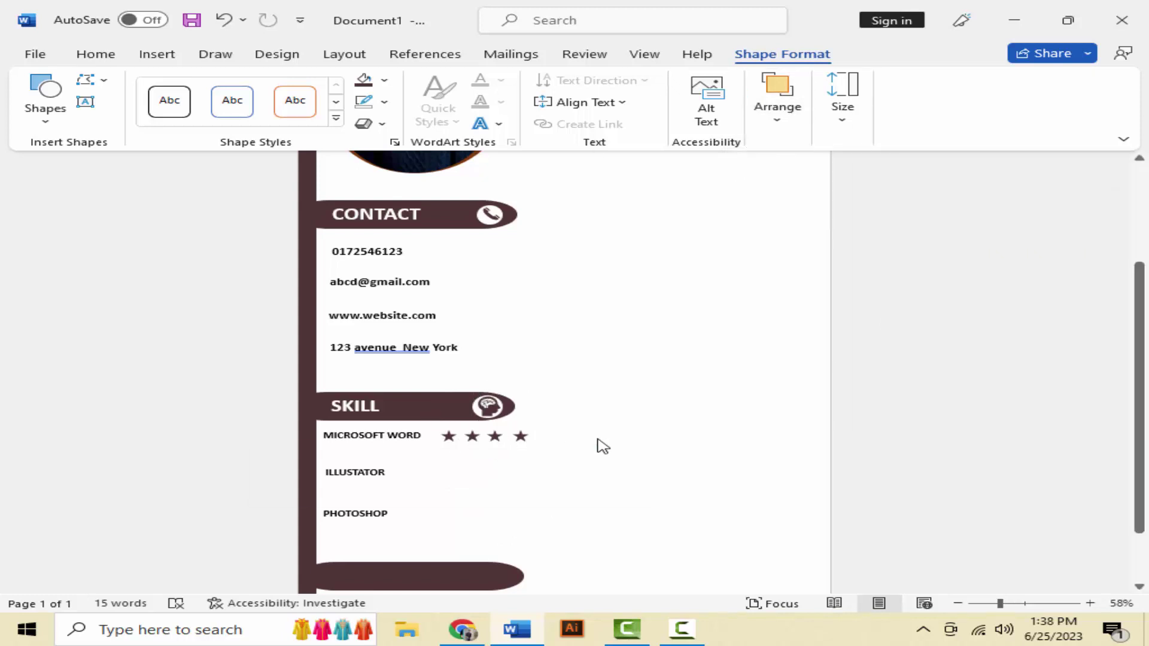
right_click(598, 446)
scroll(504, 518, up, 3)
Copy the star rating group and place the copy beside ILLUSTATOR.
click(508, 554)
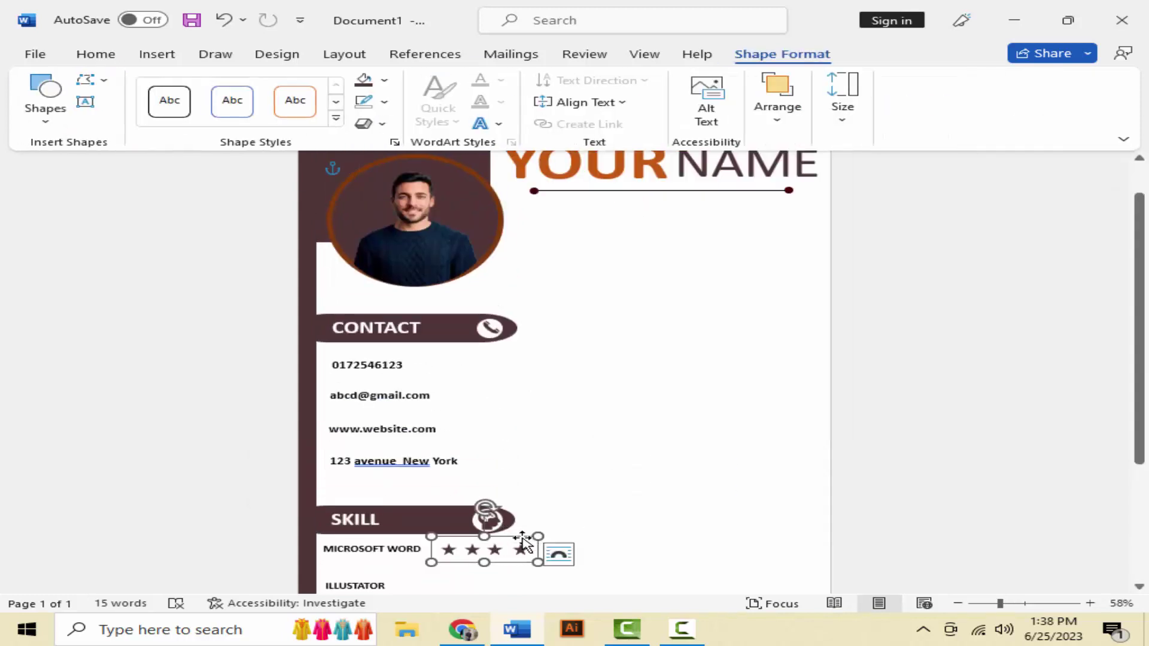
right_click(522, 541)
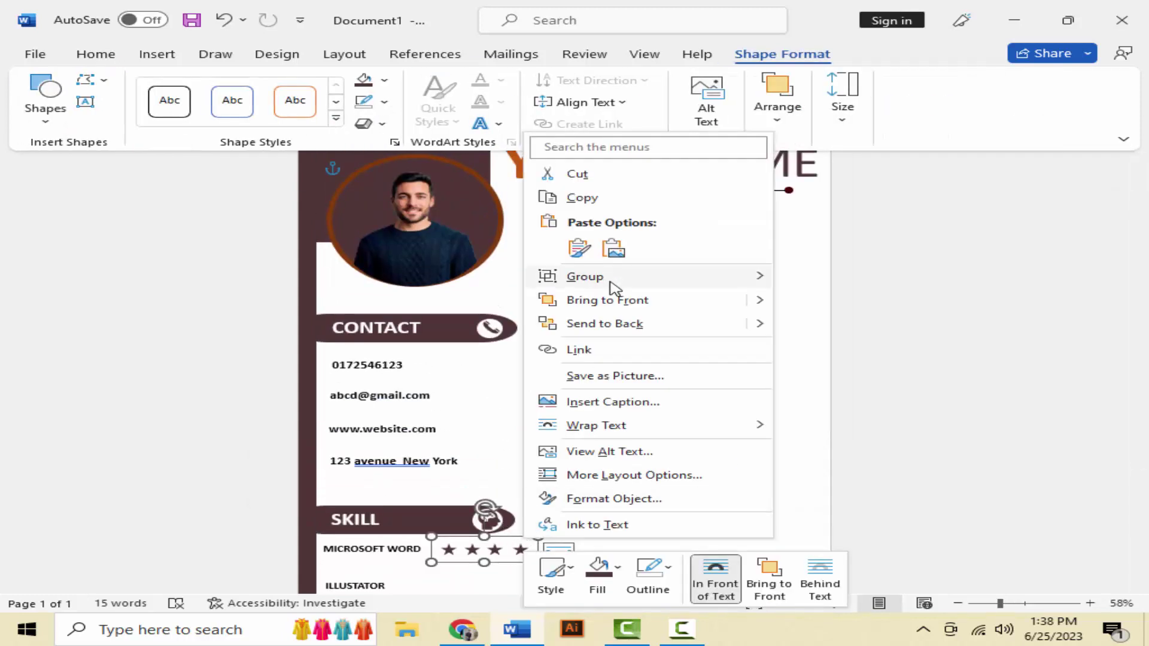
click(583, 197)
right_click(608, 233)
click(664, 347)
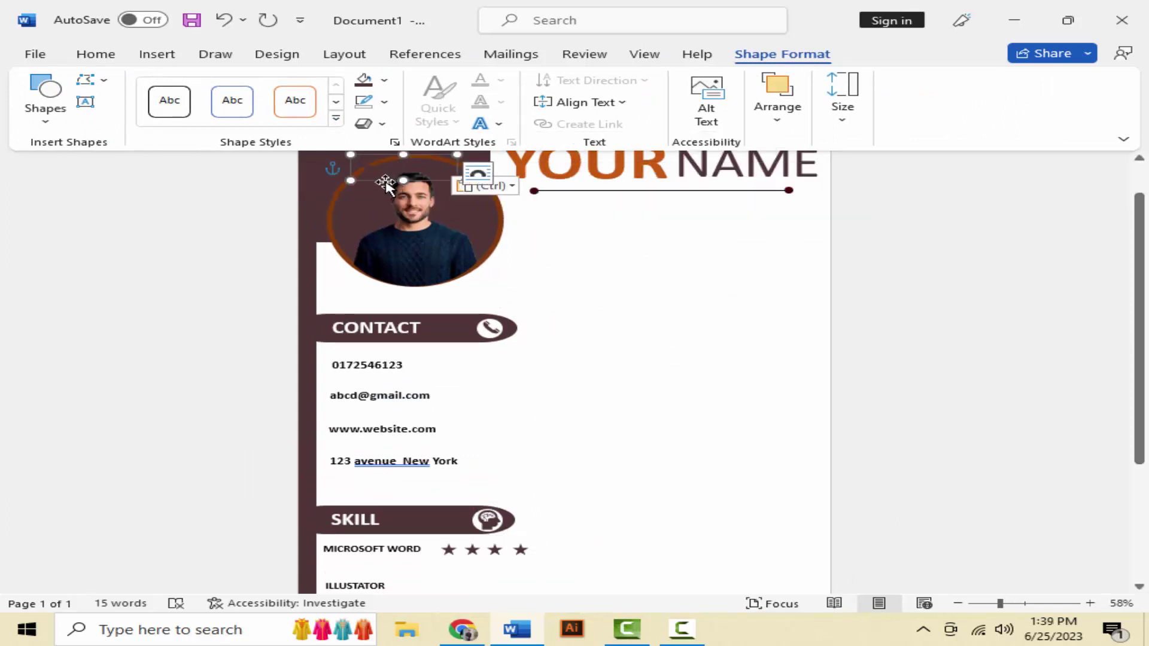
drag(386, 184, 428, 500)
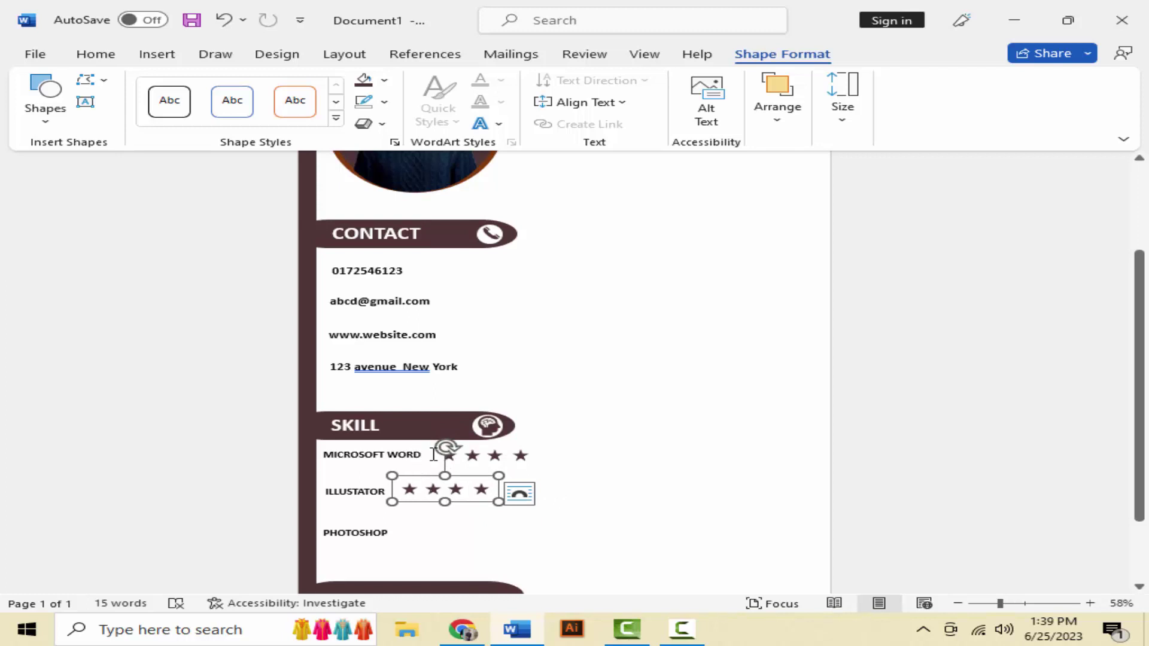
drag(433, 455, 428, 485)
Reduce the skill label text from 14 pt to 12 pt.
click(406, 483)
scroll(406, 482, up, 2)
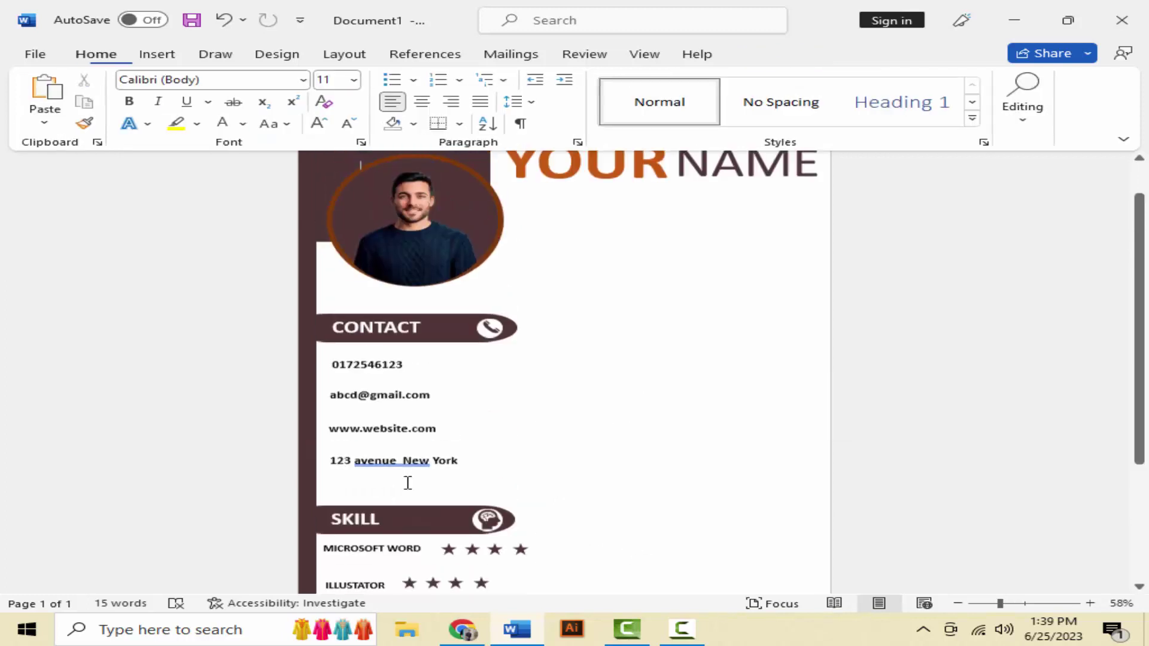
click(386, 544)
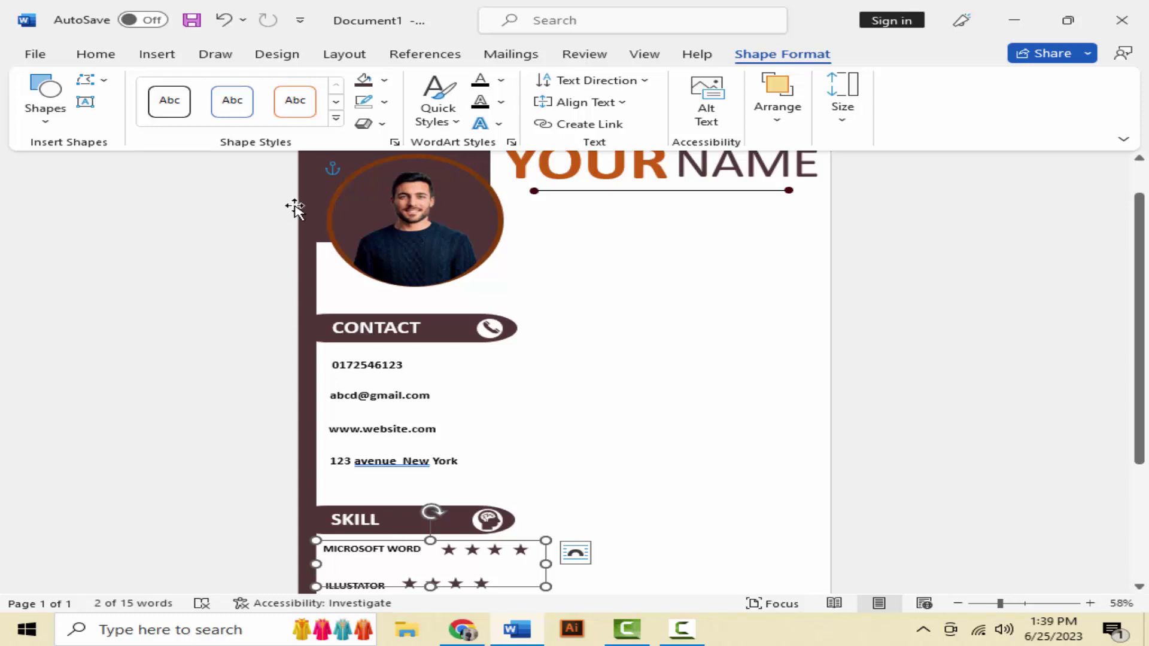
click(95, 55)
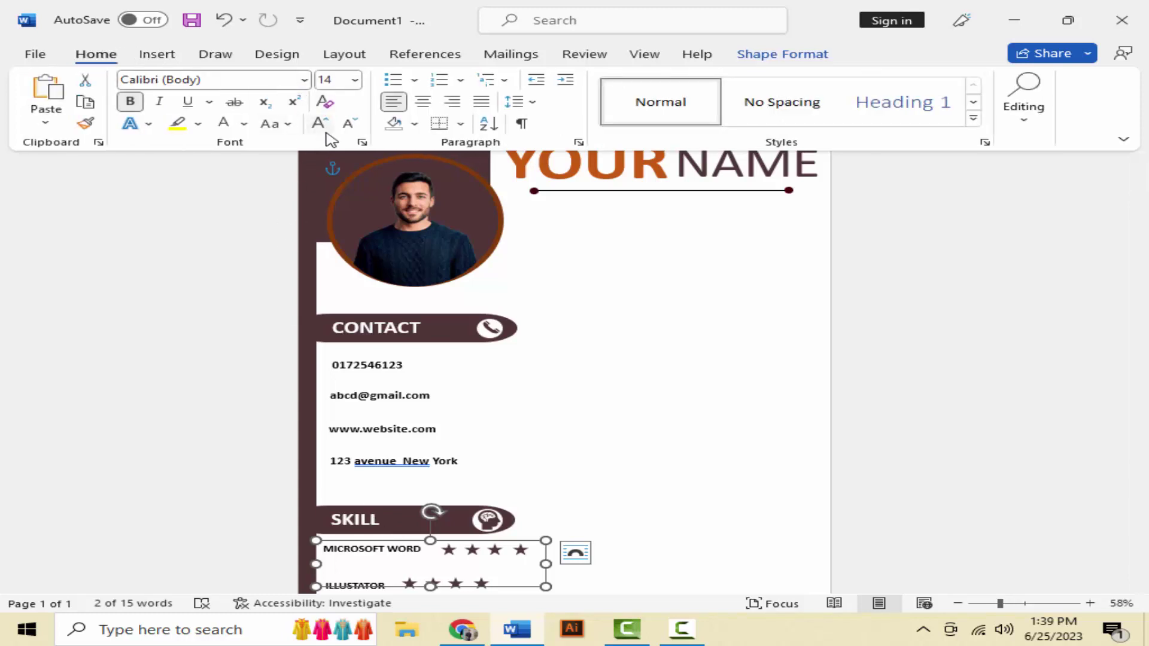
click(348, 123)
scroll(431, 532, down, 3)
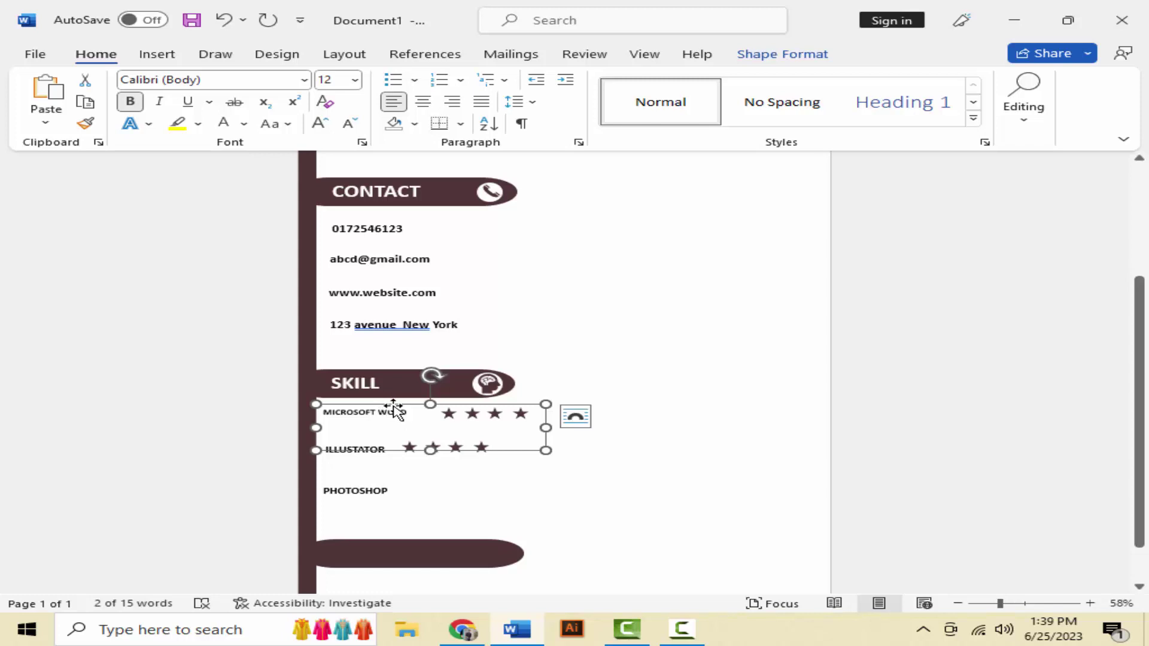
Shift the MICROSOFT WORD stars left and align the ILLUSTATOR stars beneath them.
click(580, 470)
scroll(502, 450, up, 2)
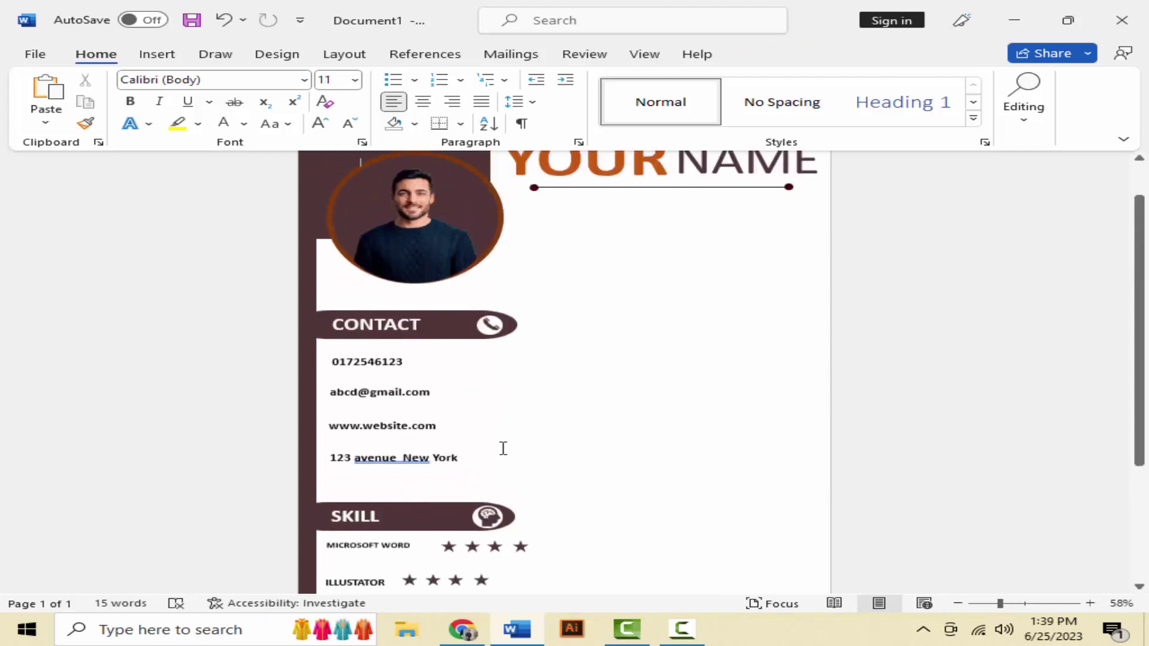
scroll(485, 466, down, 1)
click(483, 465)
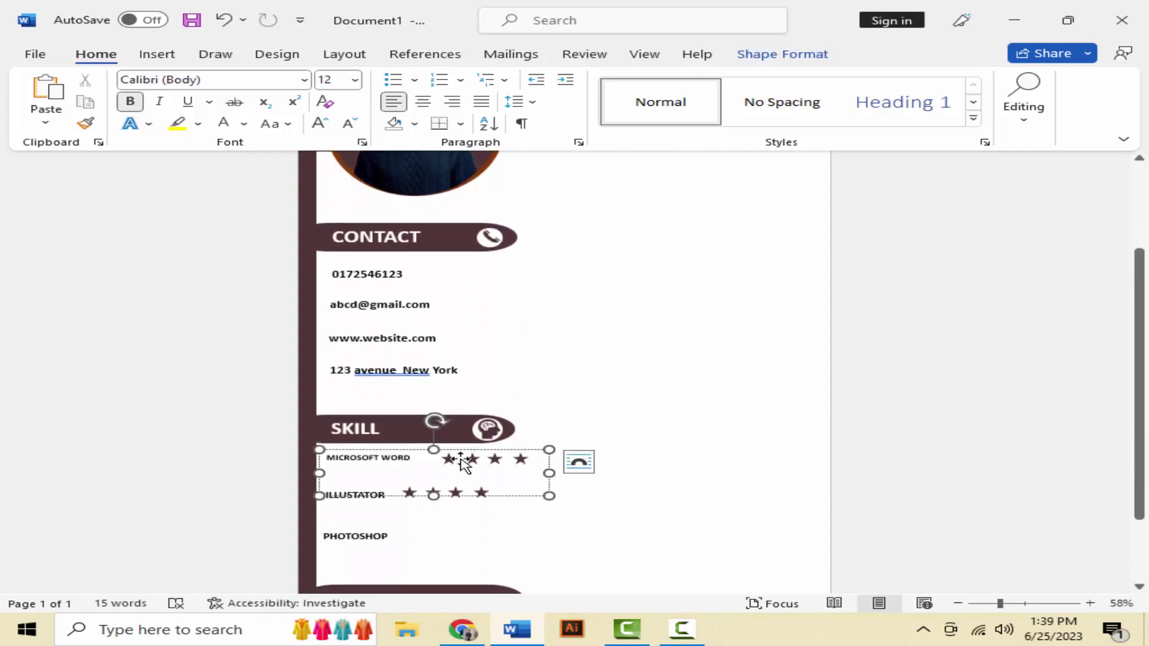
click(585, 544)
scroll(458, 524, up, 2)
click(464, 553)
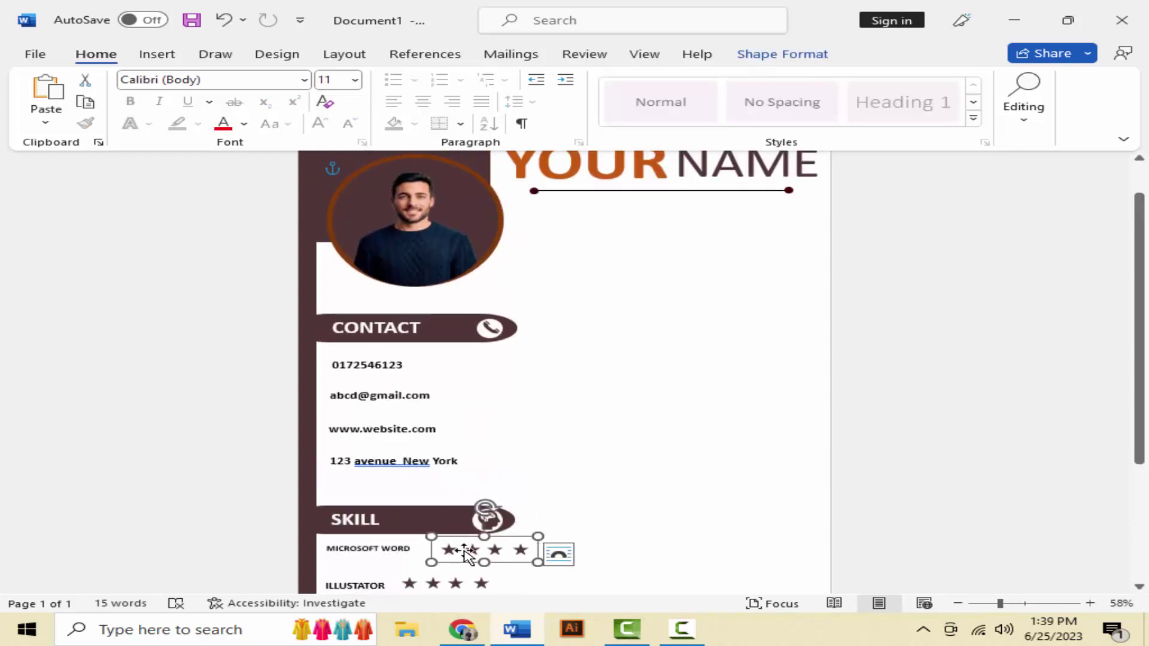
drag(459, 535, 450, 534)
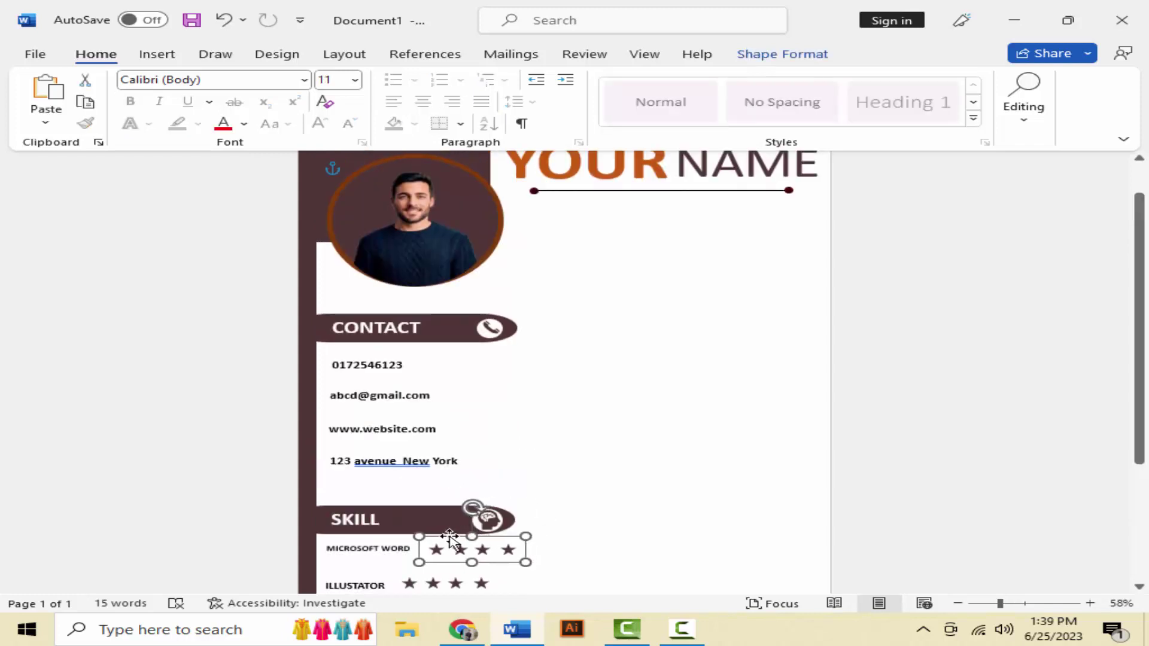
scroll(479, 550, down, 2)
click(433, 494)
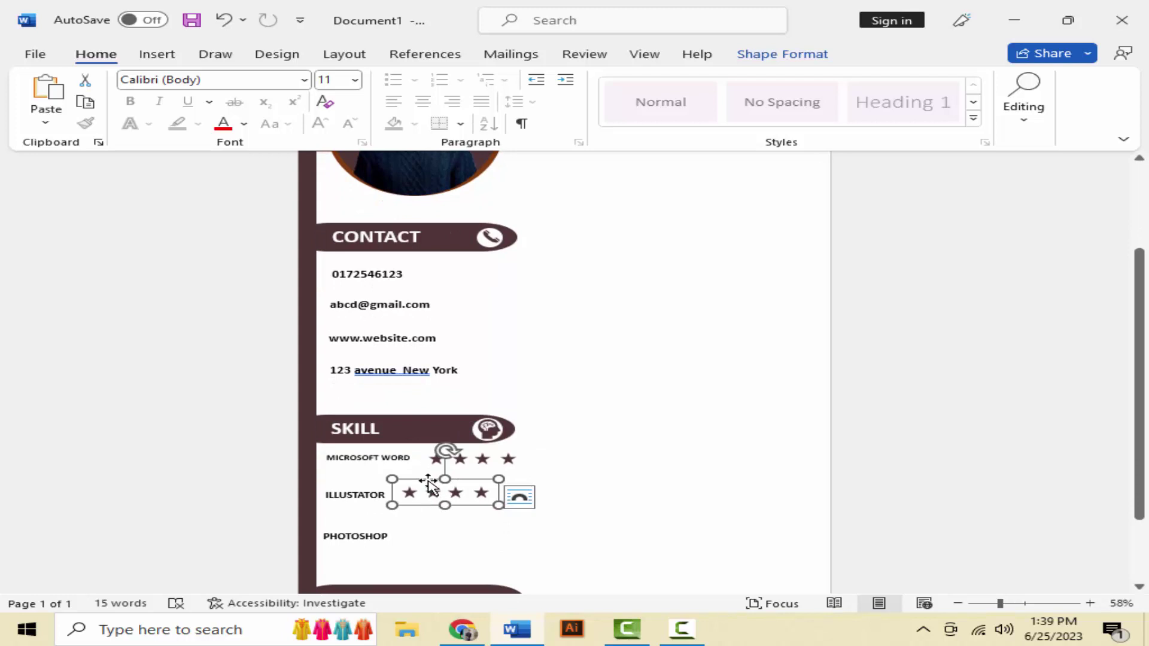
drag(430, 484, 456, 476)
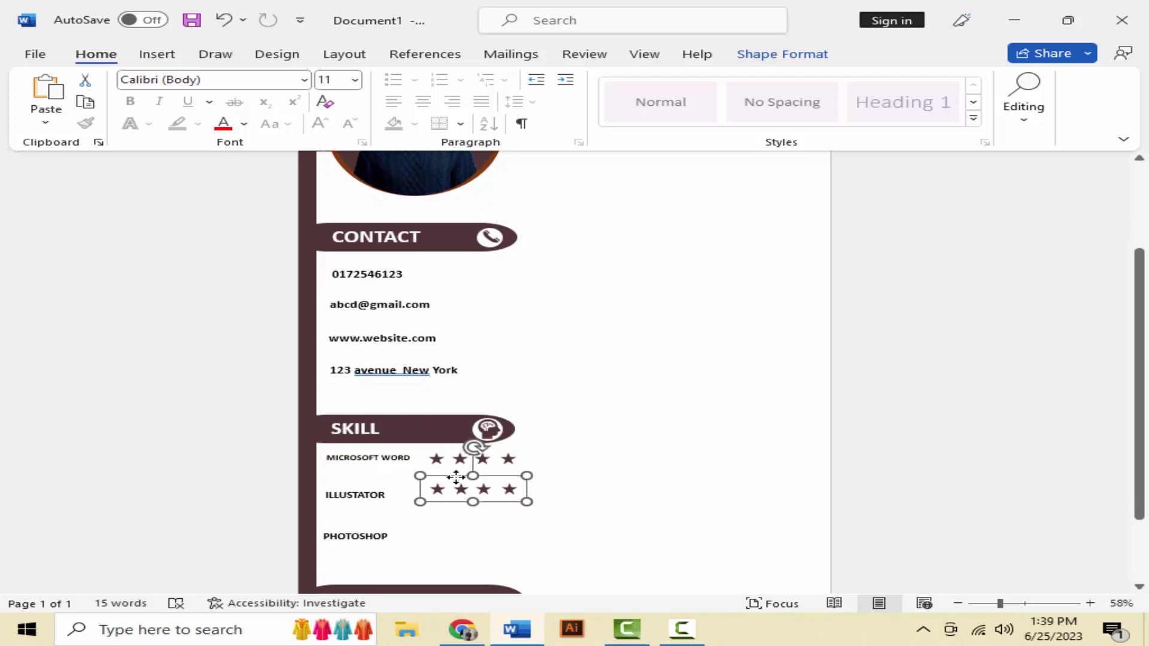
scroll(674, 488, down, 1)
Paste a third star group for PHOTOSHOP and nudge the ILLUSTATOR stars down two steps.
right_click(674, 482)
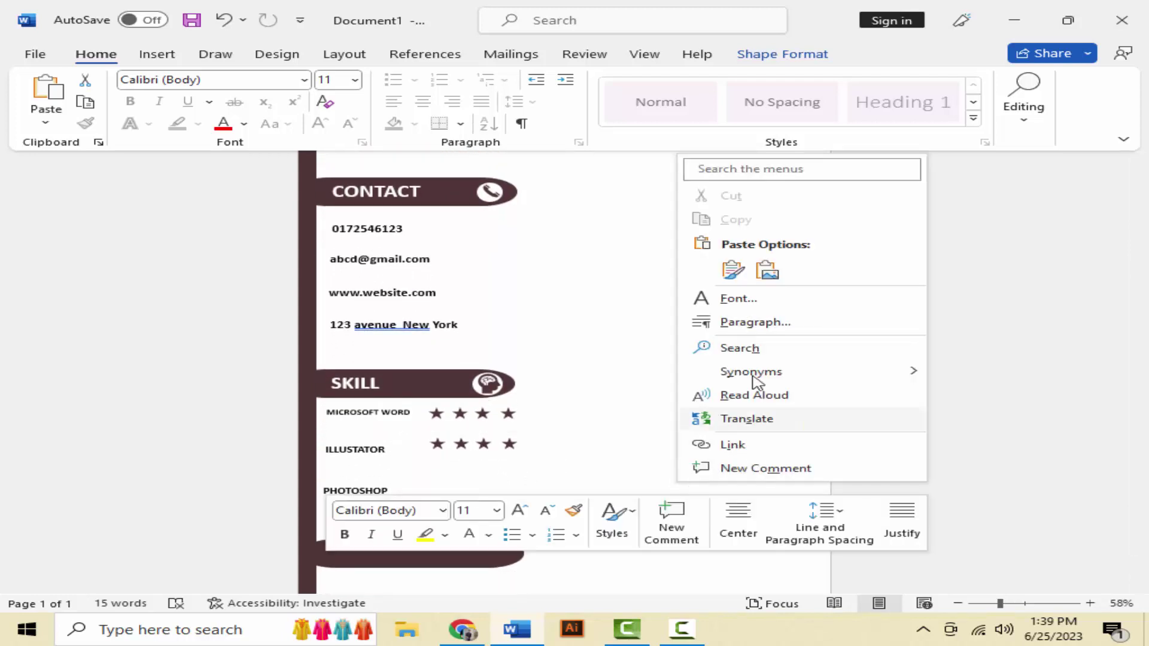
click(634, 324)
key(ctrl+v)
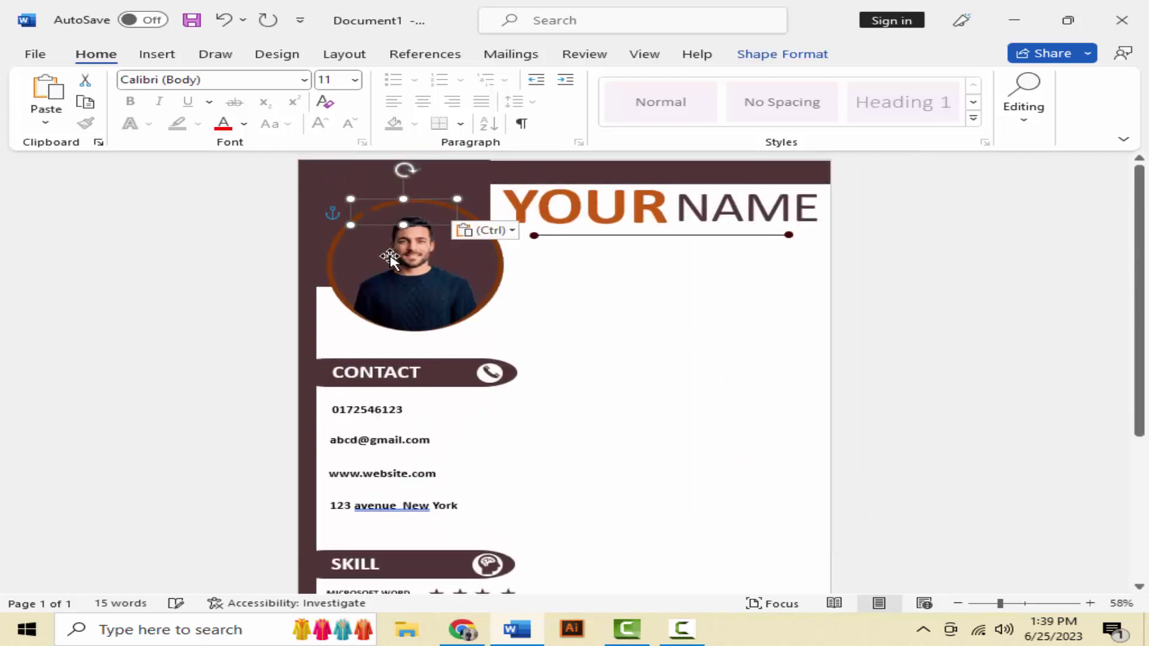
drag(384, 227, 452, 545)
click(436, 499)
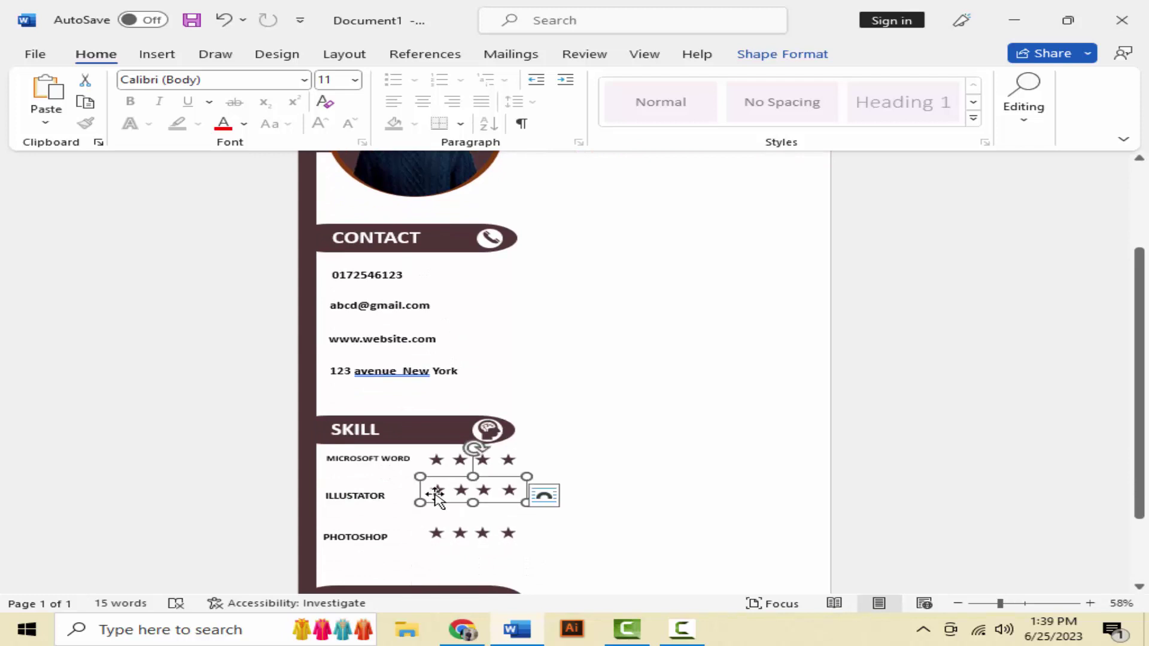
key(Down)
key(Down)
key(Down)
key(Down)
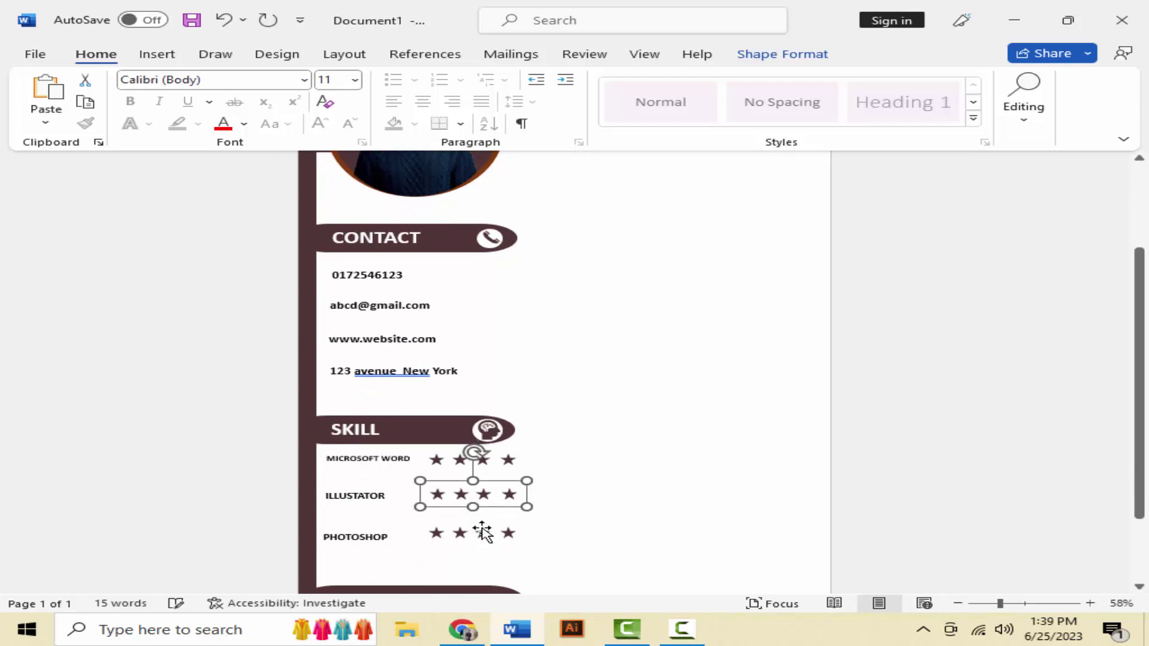
key(Down)
click(624, 528)
scroll(628, 495, up, 2)
scroll(622, 497, down, 4)
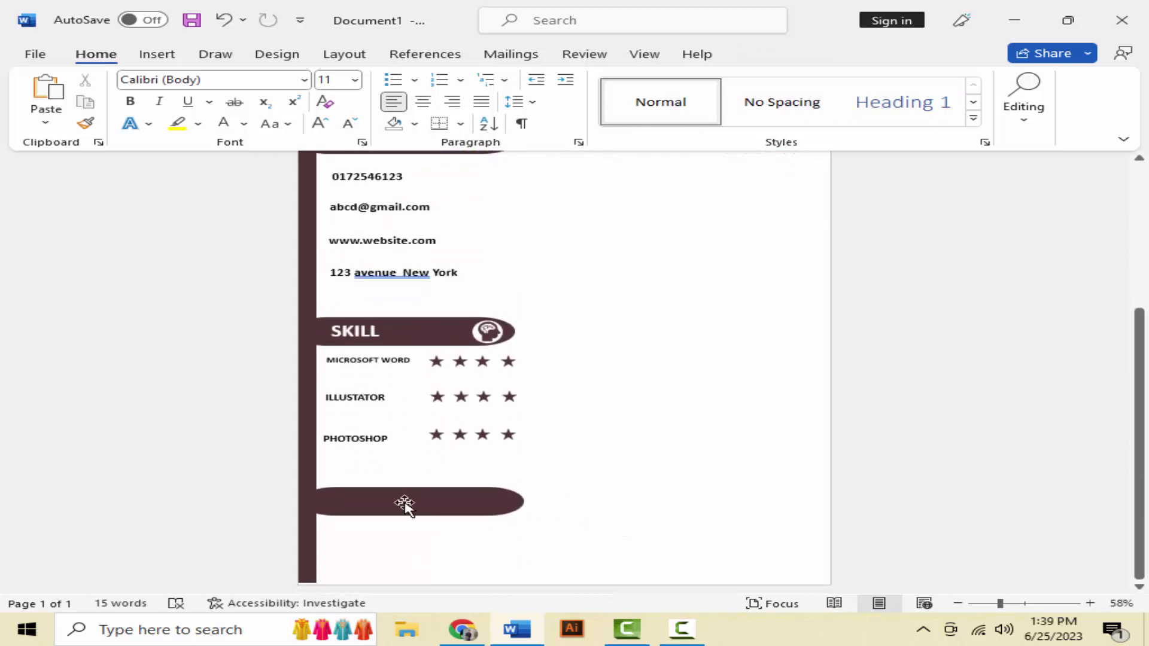
Copy the SKILL heading box and paste a duplicate onto the page.
click(362, 328)
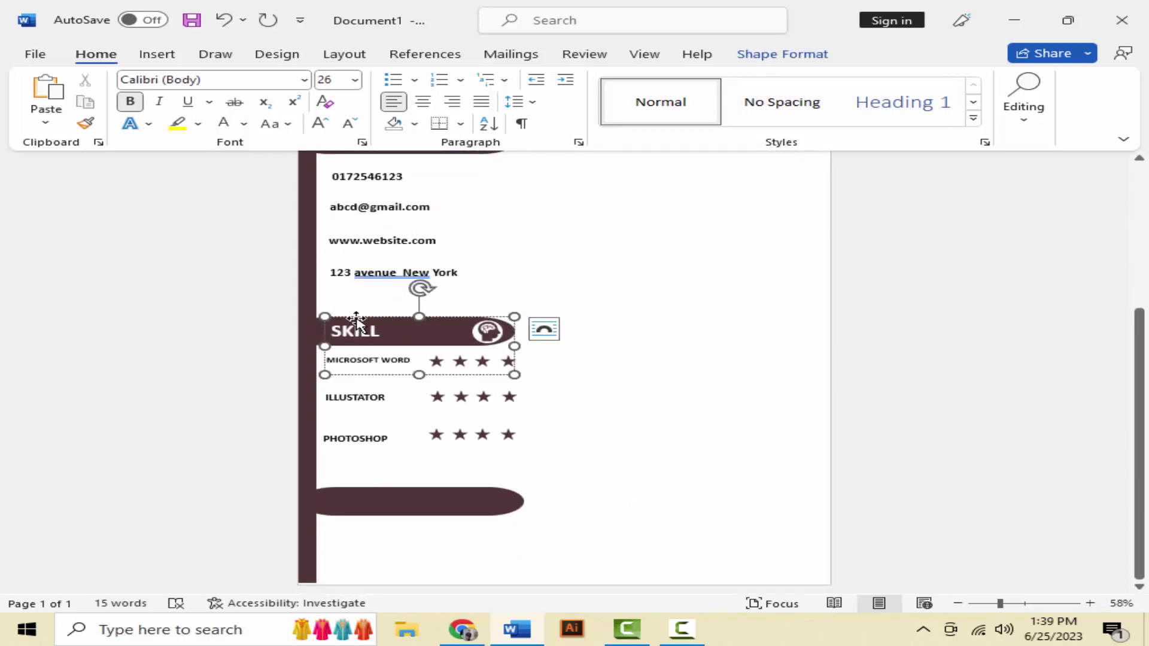
right_click(357, 321)
click(422, 223)
right_click(639, 282)
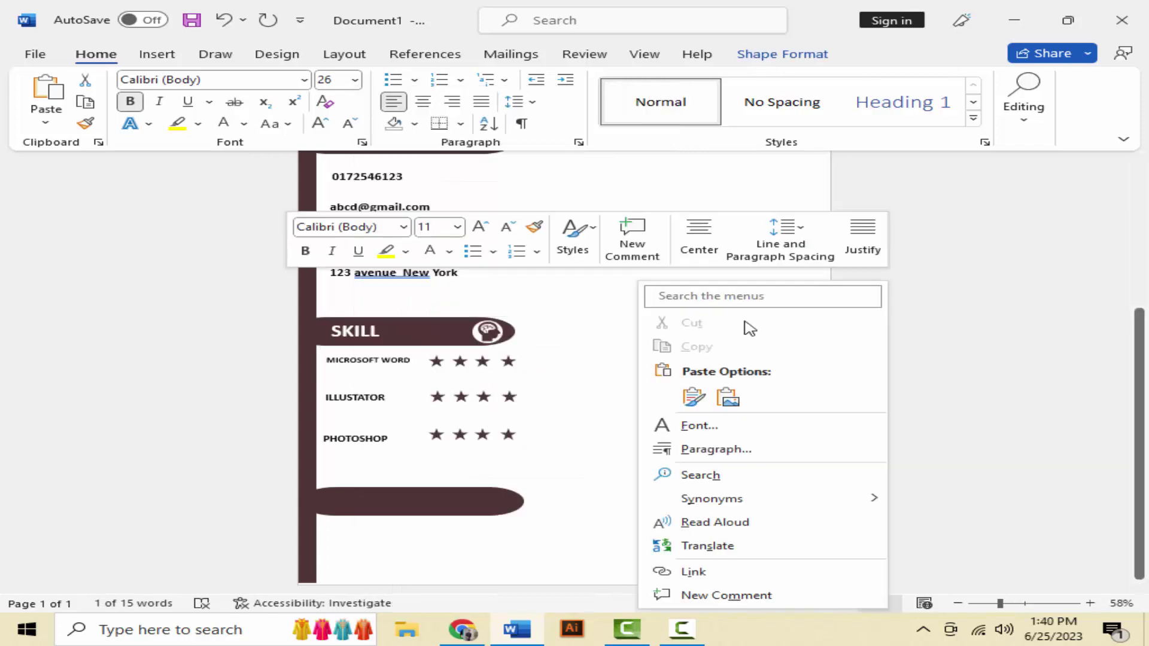
click(692, 398)
Move the copied SKILL heading onto the bottom maroon bar and retype it as LANGUAGE.
scroll(409, 301, down, 3)
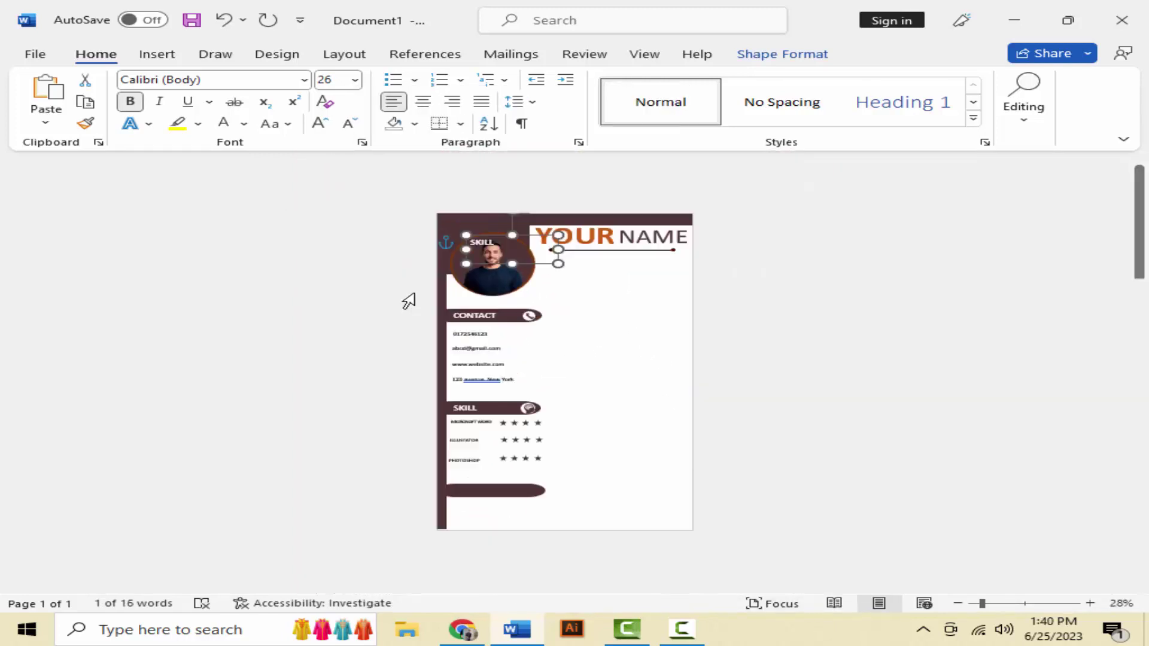
drag(481, 265, 453, 511)
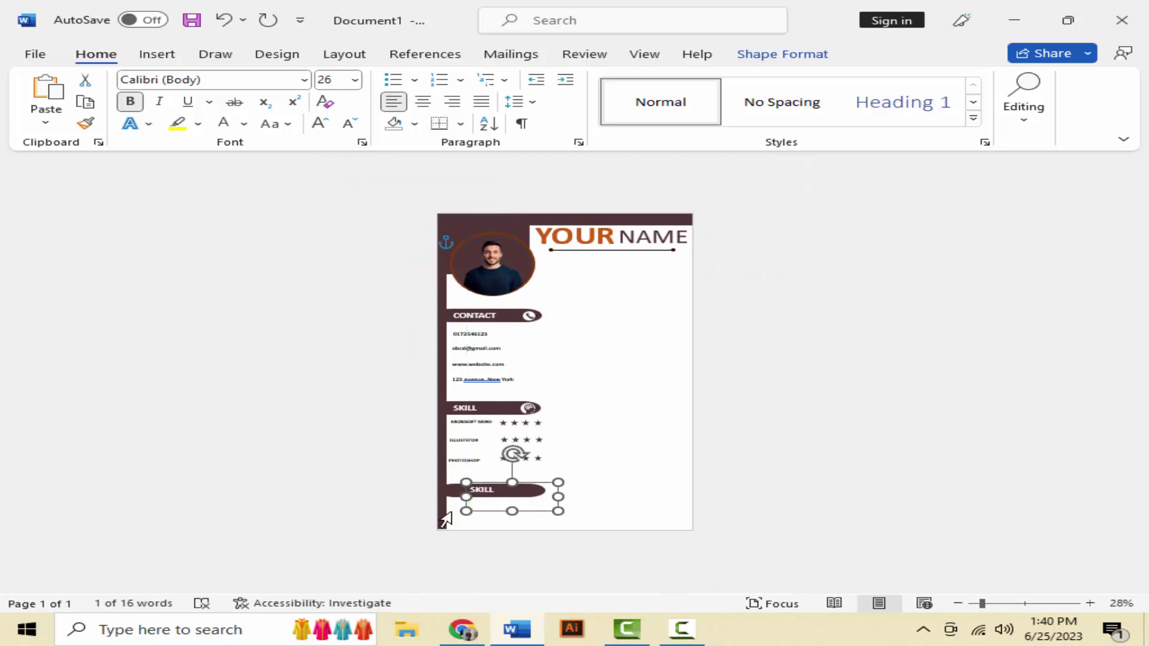
key(Left)
key(Left)
key(Left)
key(Left)
key(Left)
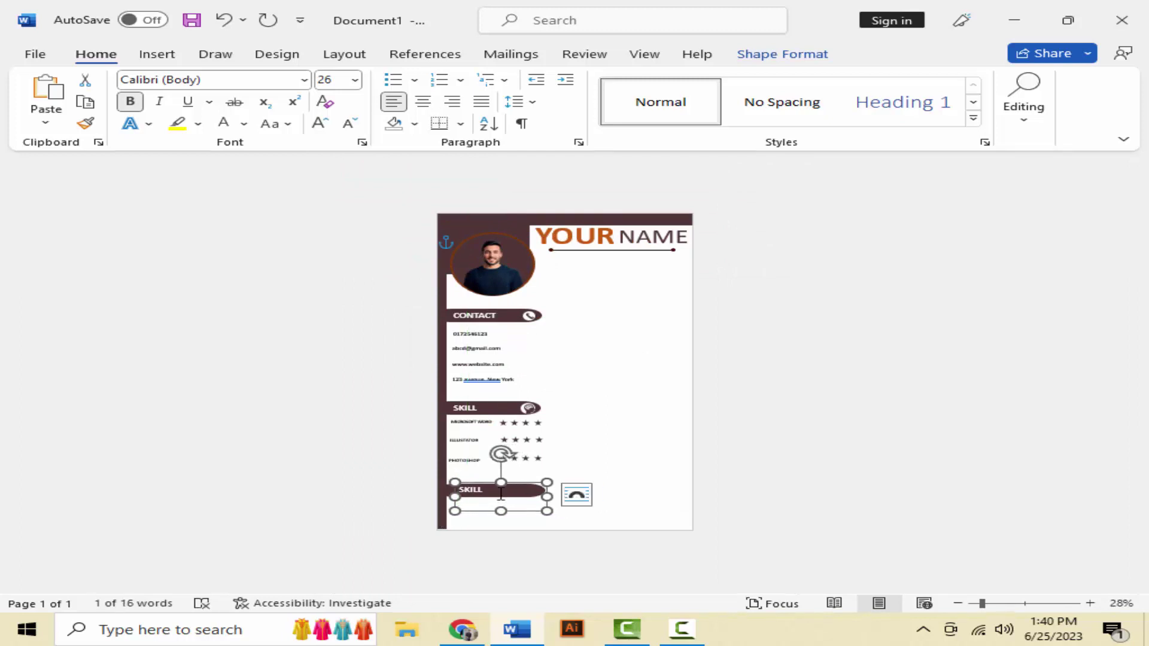
drag(501, 493, 435, 493)
text(L)
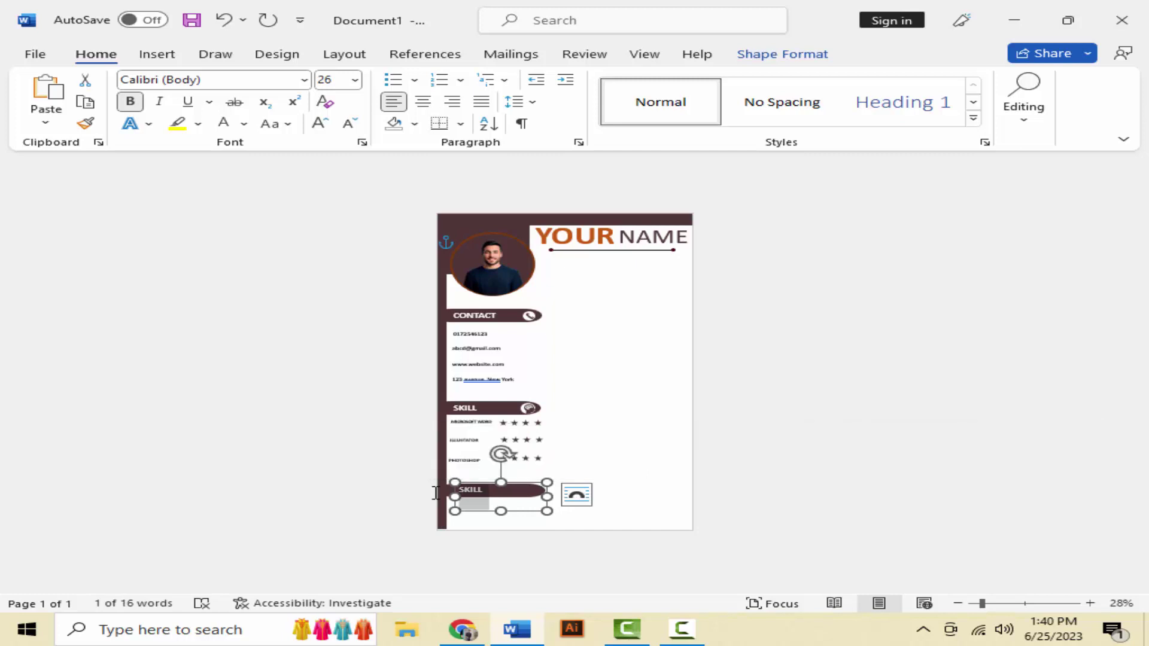
text(ANF)
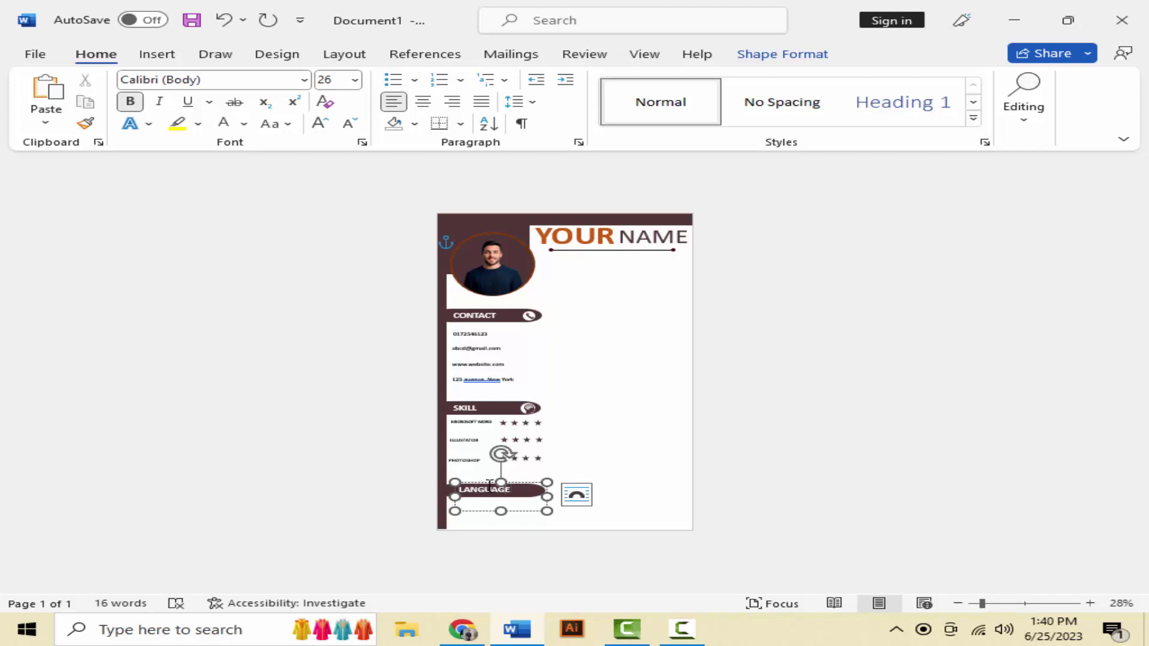
click(720, 505)
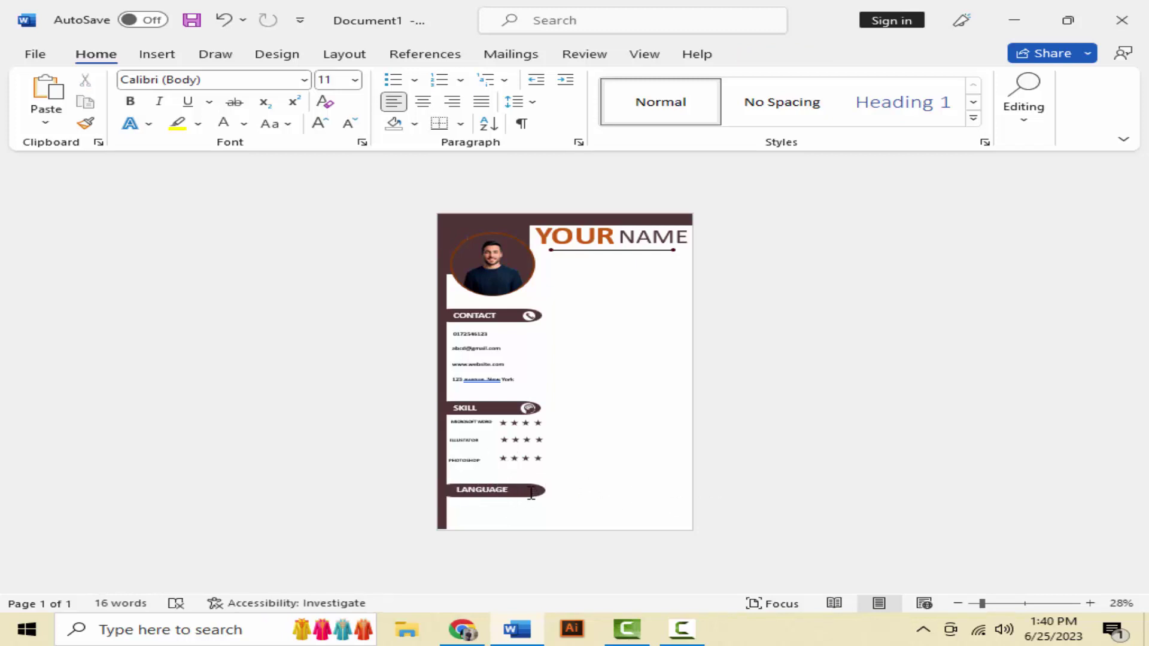
Draw a small oval circle at the right end of the LANGUAGE bar.
ctrl+scroll(531, 492, up, 1)
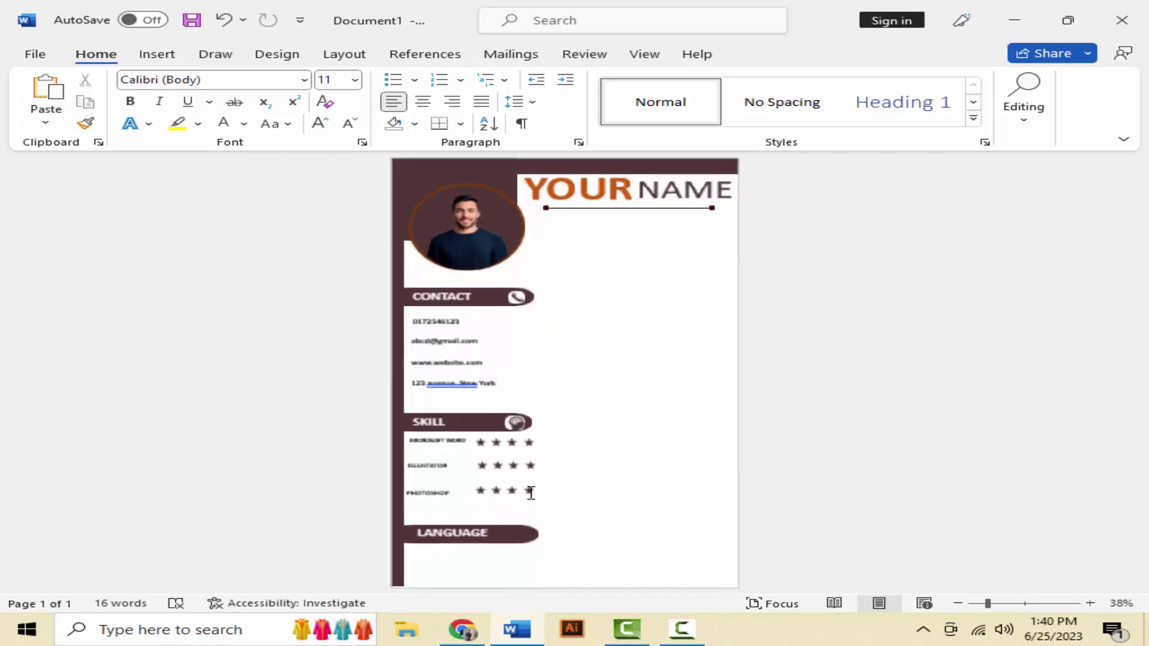
click(158, 55)
click(249, 80)
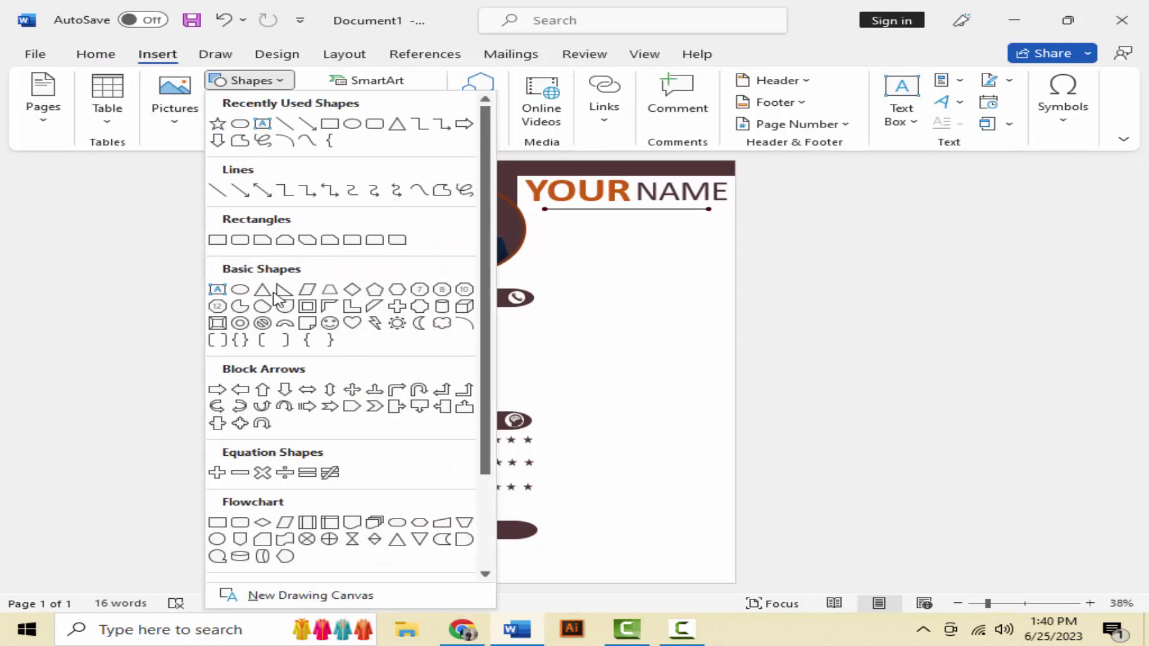
click(341, 132)
ctrl+scroll(515, 520, up, 2)
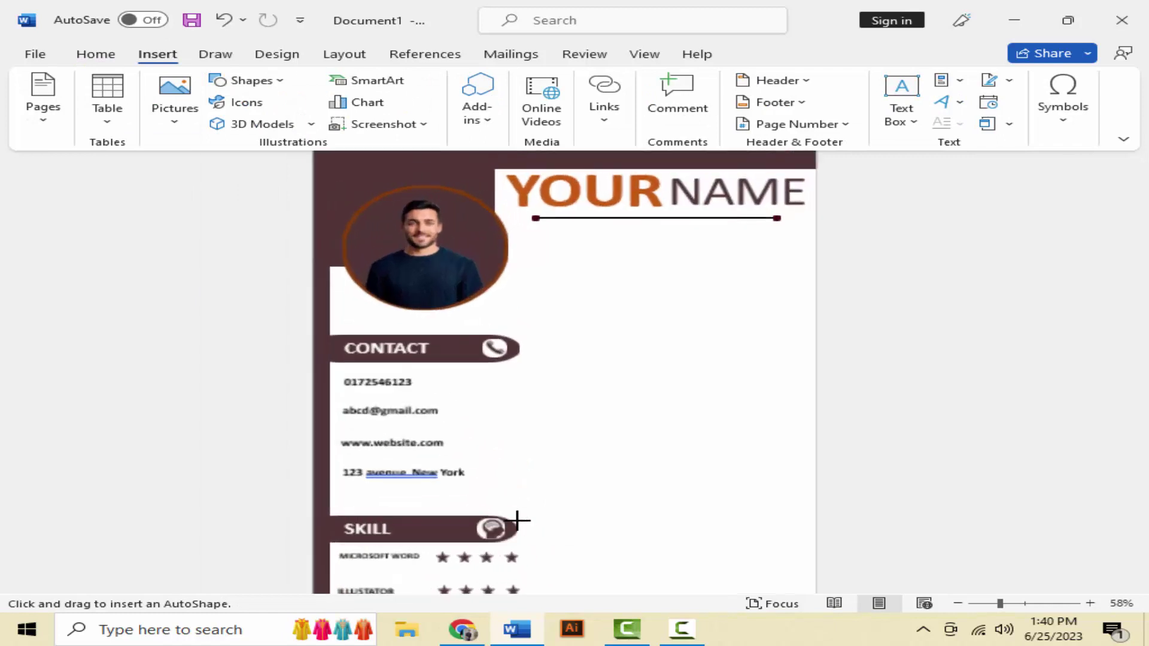
scroll(515, 520, down, 3)
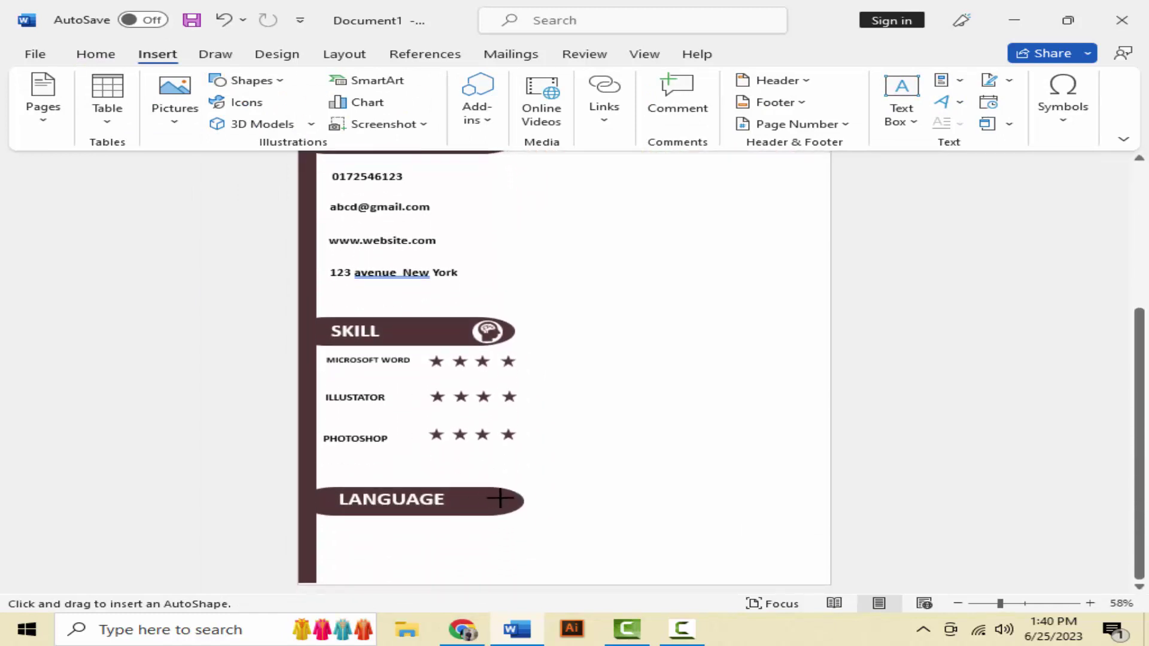
drag(504, 507, 521, 517)
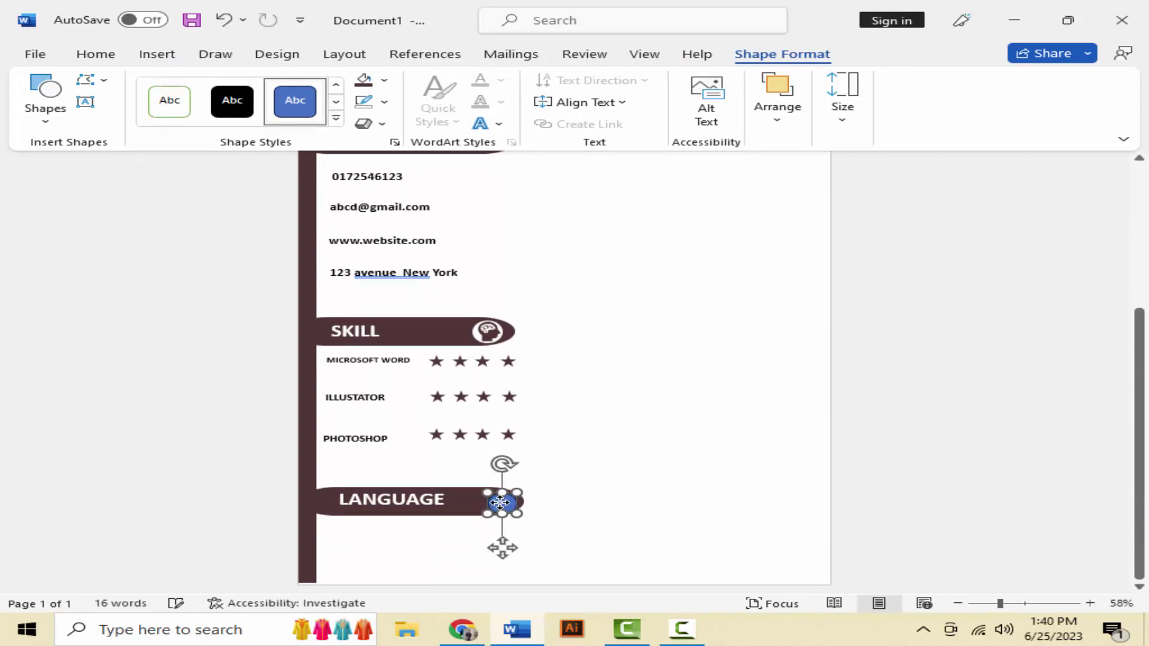
click(580, 516)
Change the fill of the circle beside LANGUAGE to white.
scroll(572, 508, up, 3)
scroll(572, 509, down, 3)
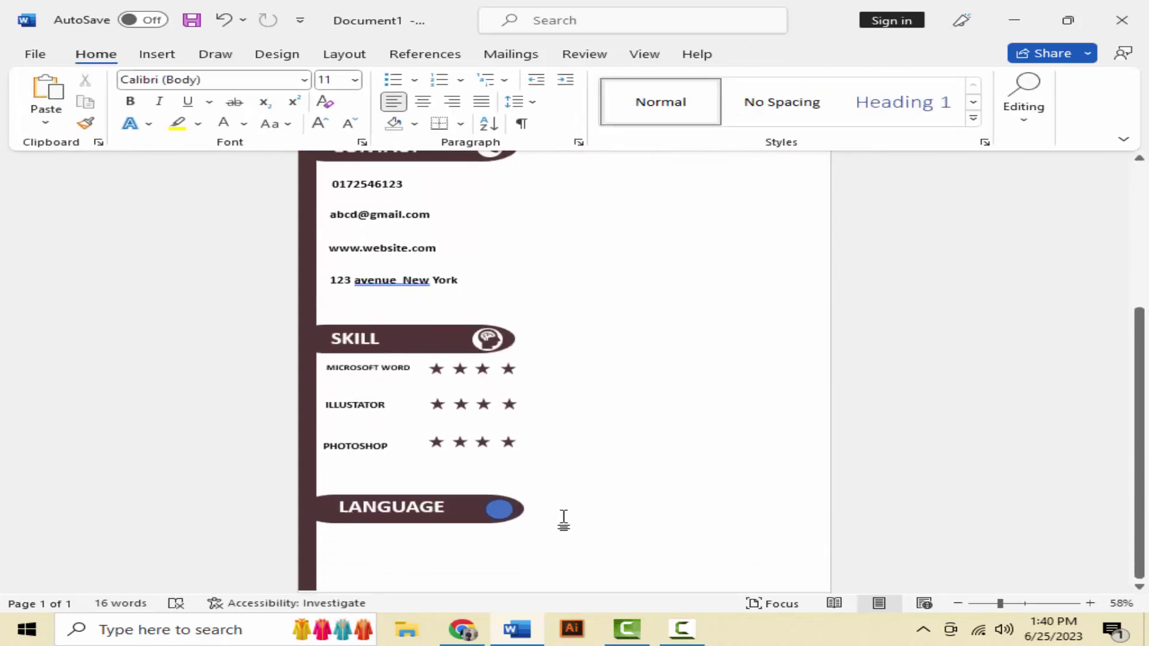
click(496, 503)
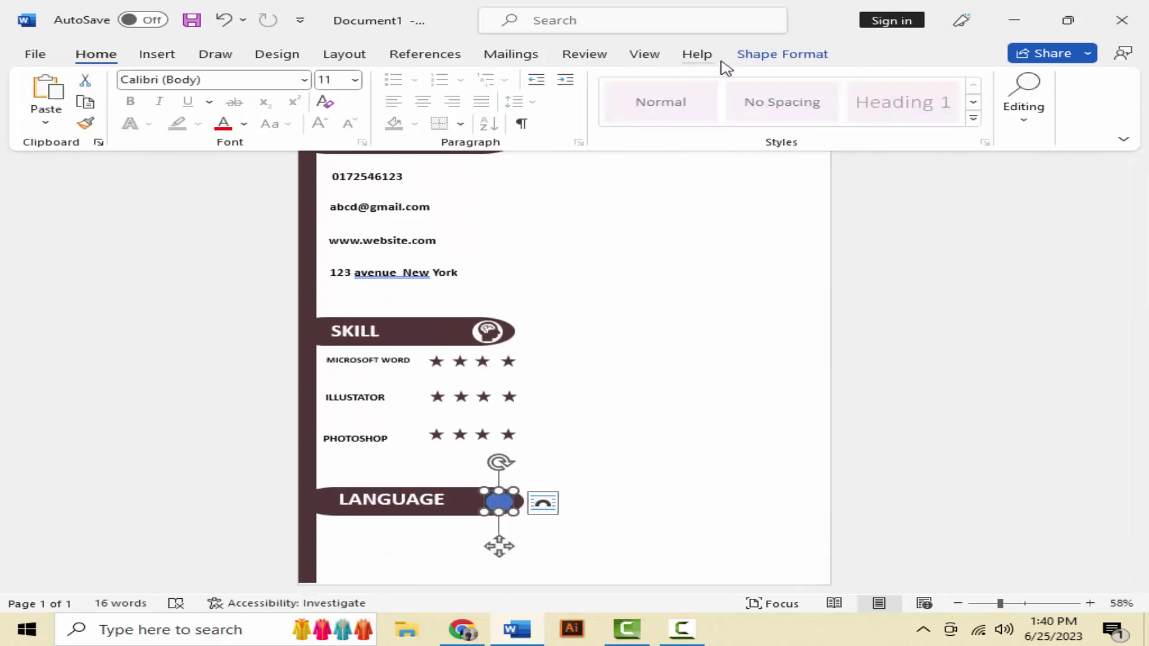
click(777, 55)
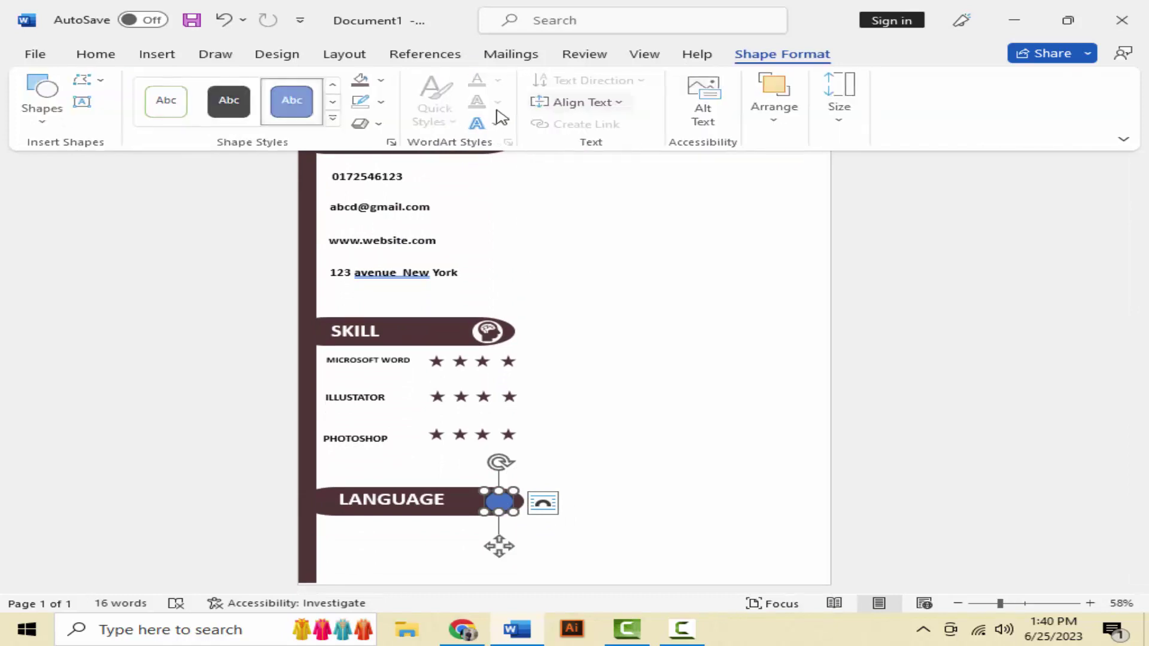
click(384, 80)
click(363, 123)
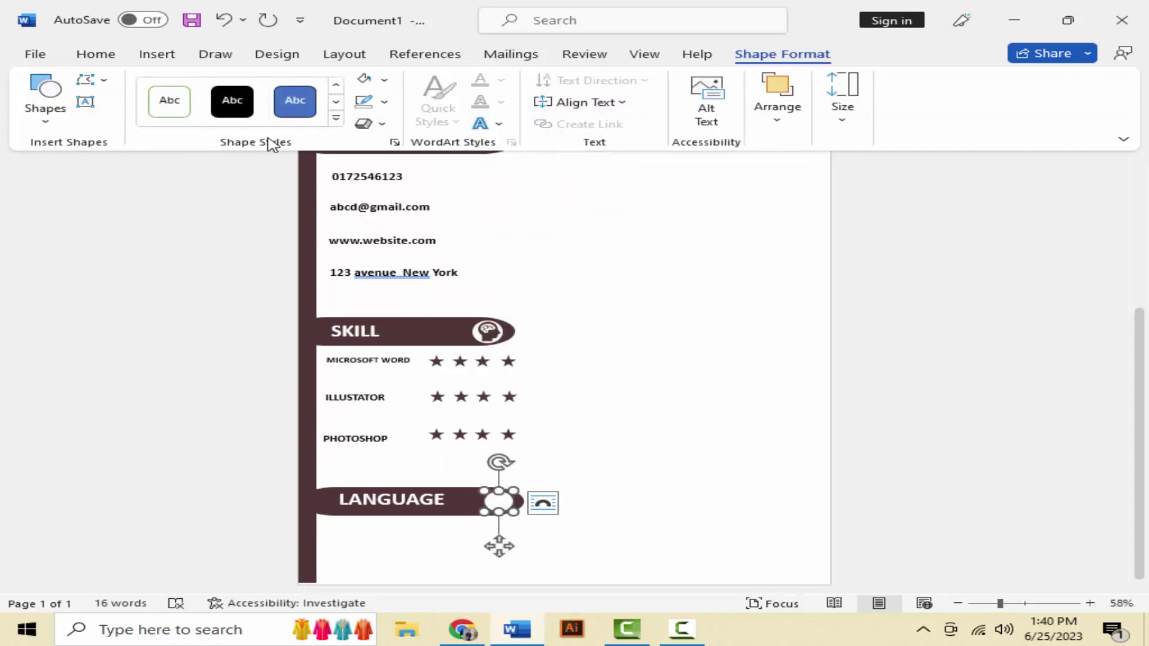
click(156, 54)
Insert the speech-bubble icon from the stock icon library.
click(242, 100)
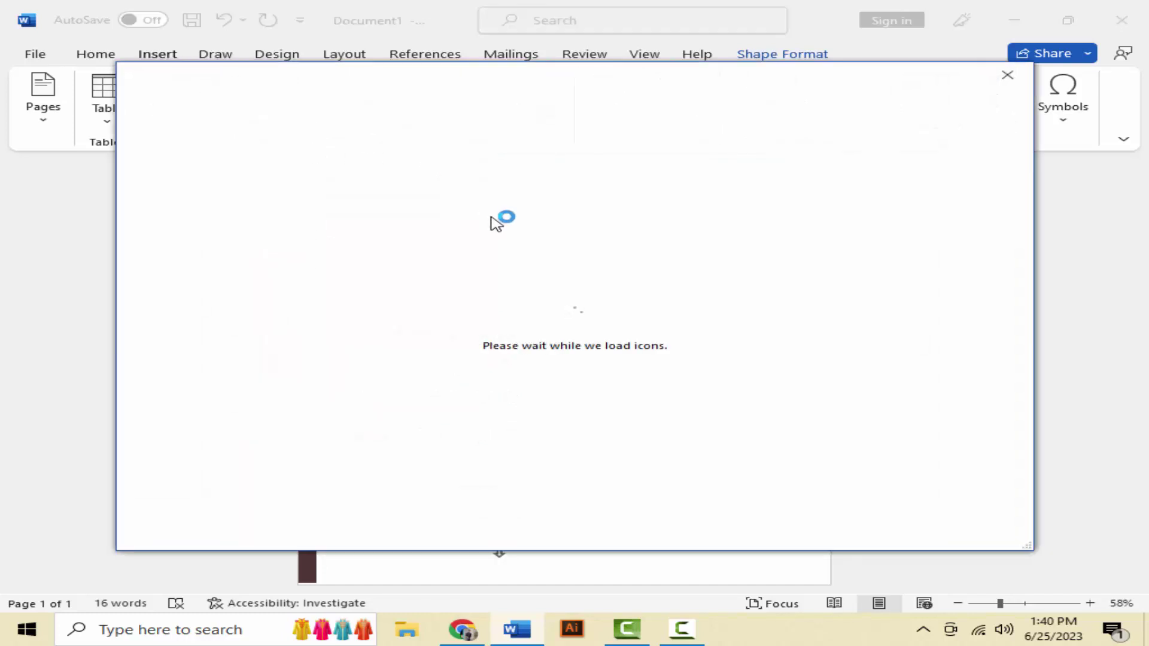
scroll(575, 326, down, 2)
scroll(577, 330, down, 3)
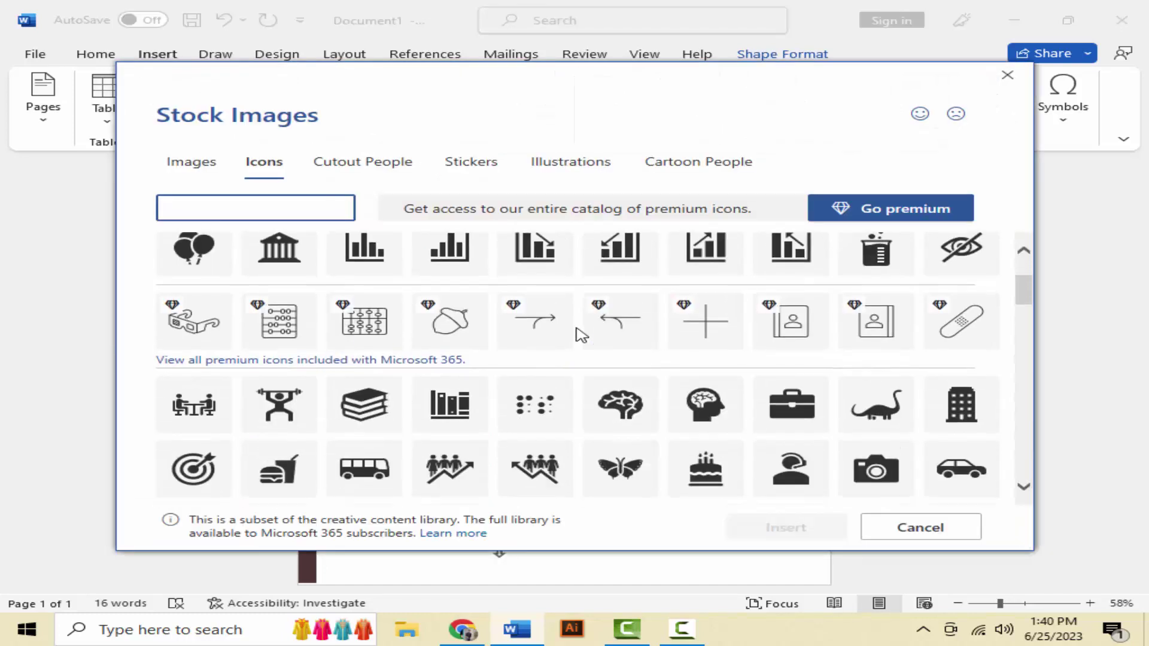
scroll(578, 334, down, 1)
scroll(575, 335, down, 1)
scroll(575, 337, down, 2)
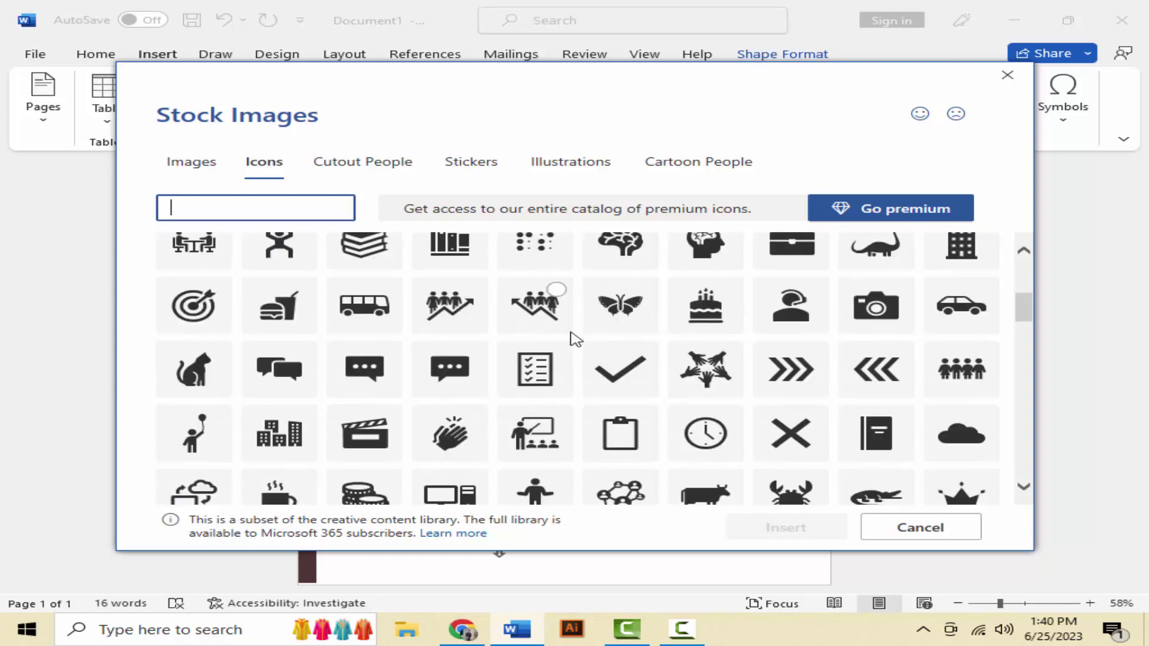
scroll(574, 338, down, 1)
click(384, 337)
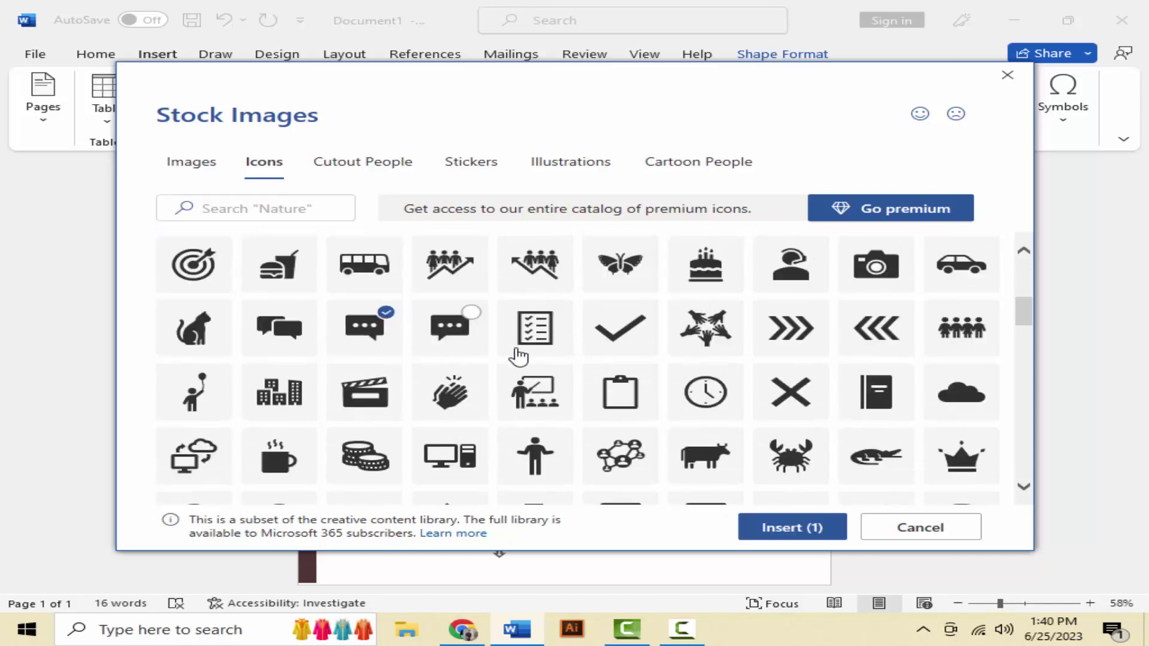
click(781, 529)
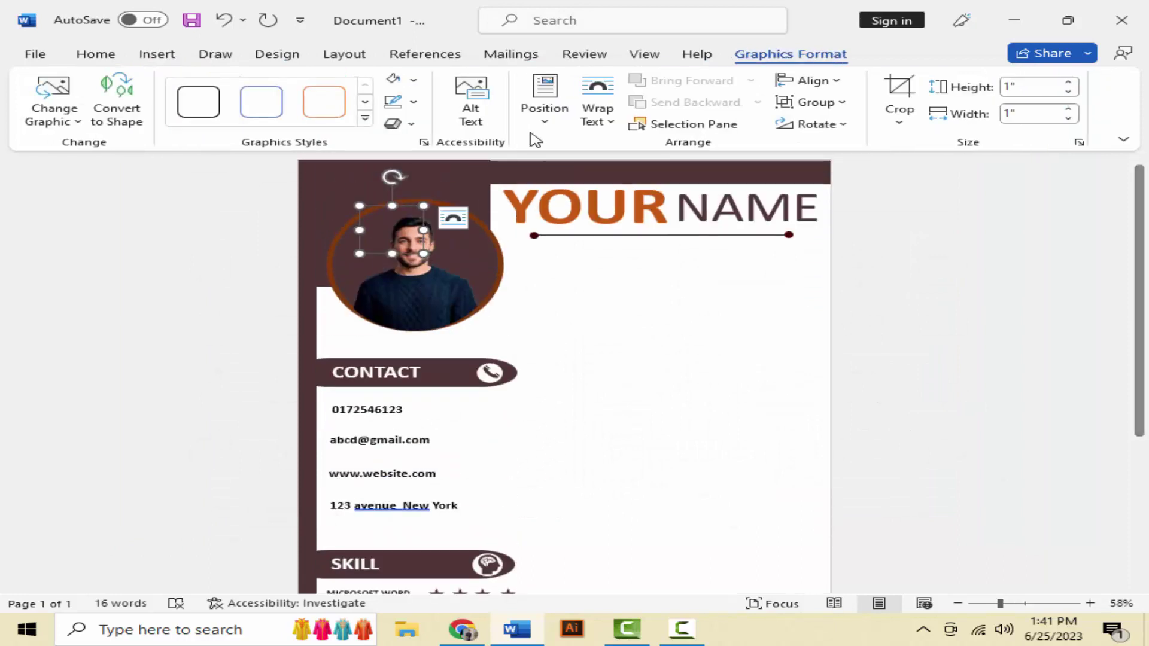
Set the icon In Front of Text, place it on the LANGUAGE circle, and colour it dark maroon.
click(597, 107)
click(663, 286)
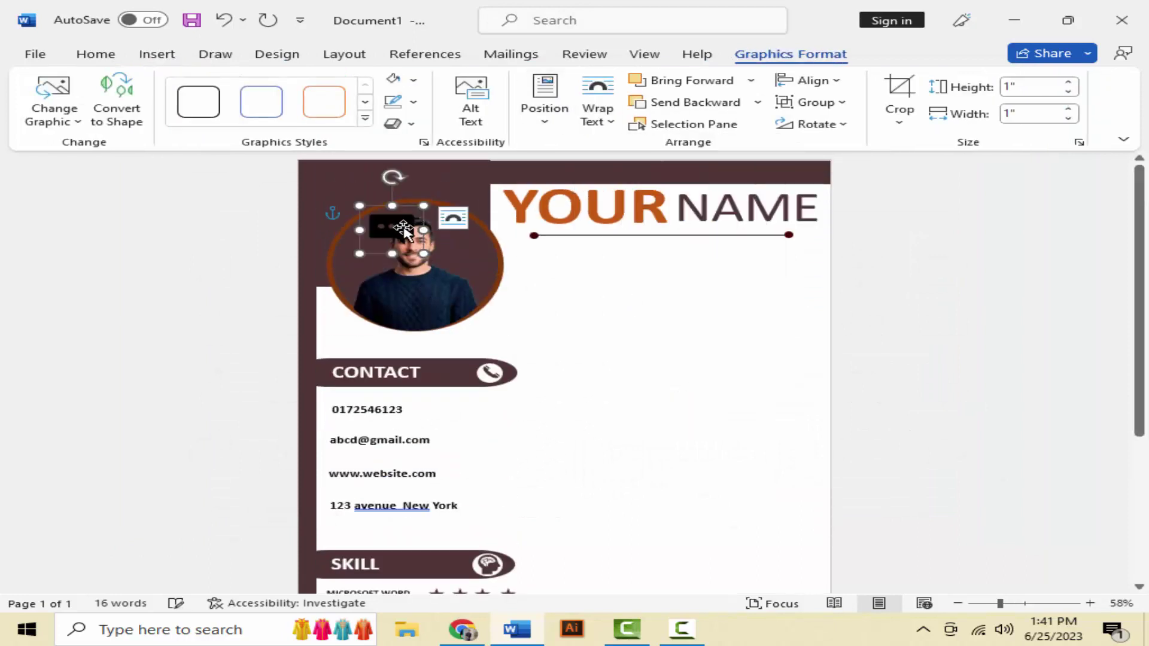
mouse_move(391, 230)
mouse_down()
mouse_move(454, 493)
mouse_move(502, 578)
mouse_move(509, 558)
mouse_up()
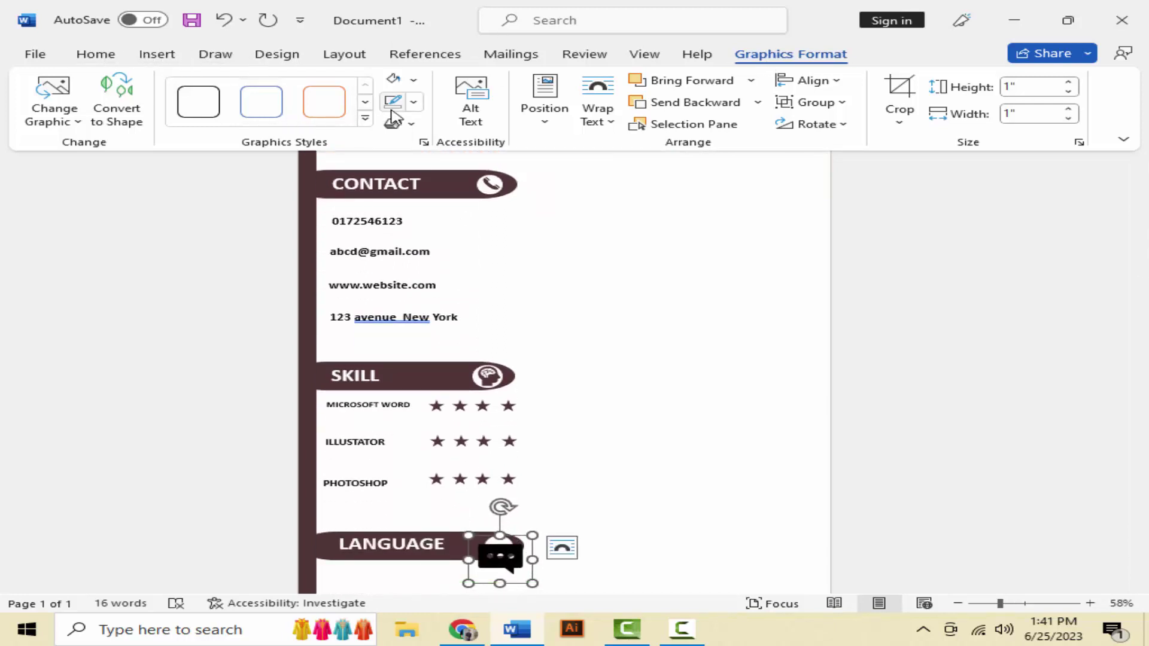
click(413, 79)
click(410, 285)
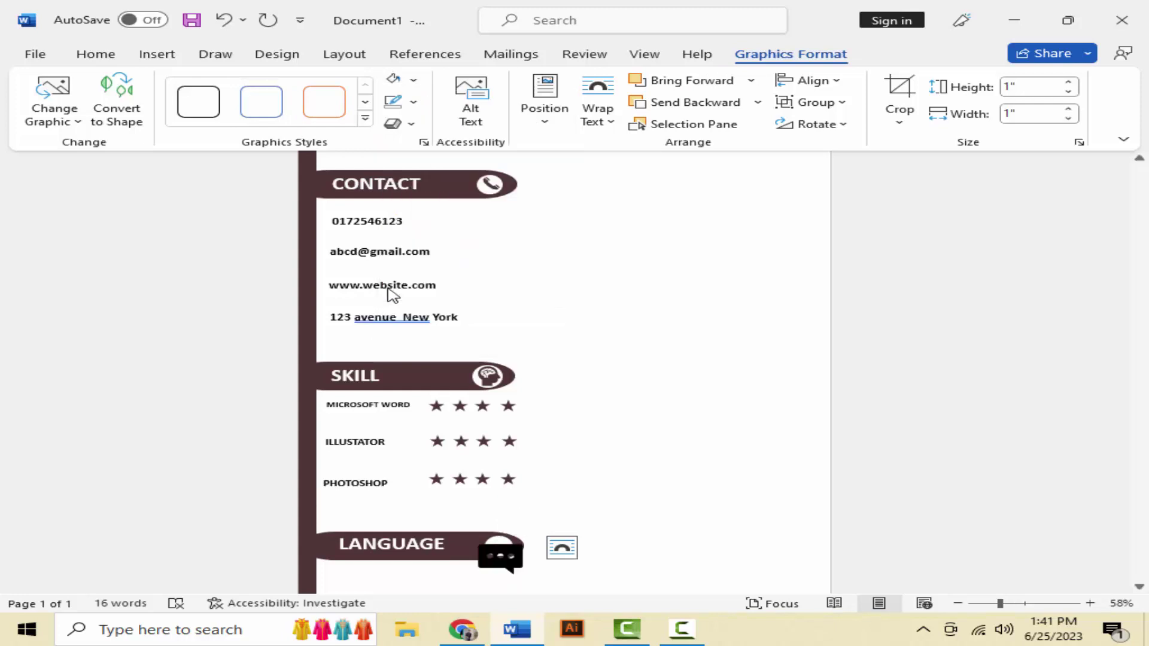
Shrink the speech-bubble icon to about 0.5 inches so it fits inside the white circle.
ctrl+scroll(513, 418, down, 1)
scroll(526, 544, down, 1)
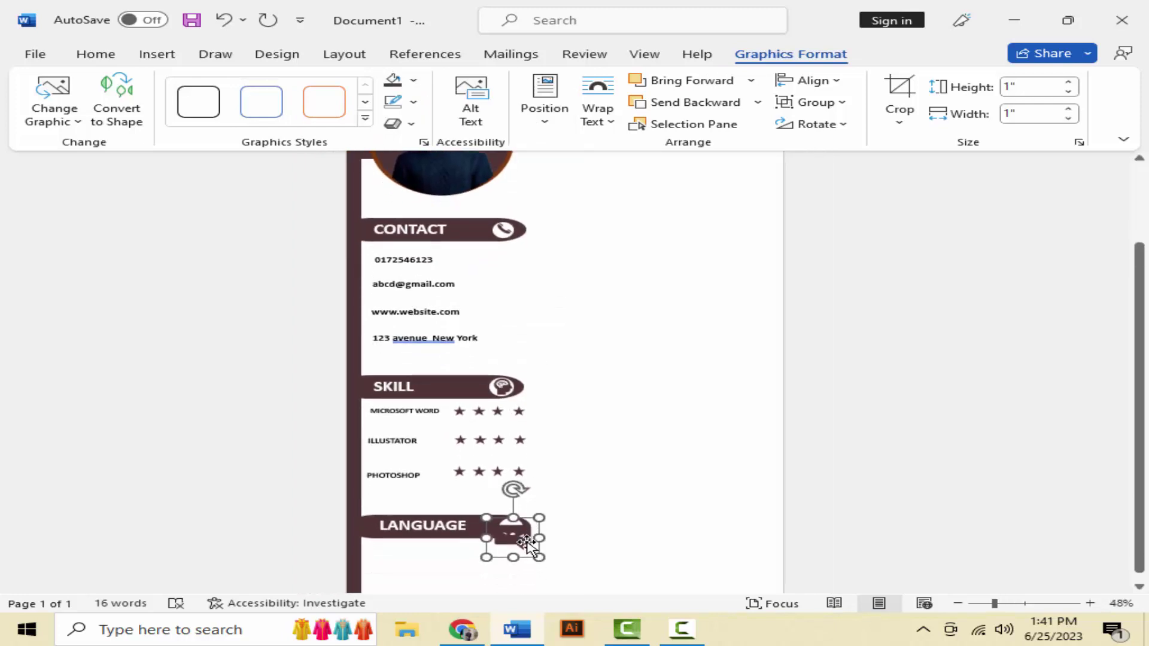
drag(538, 554, 513, 527)
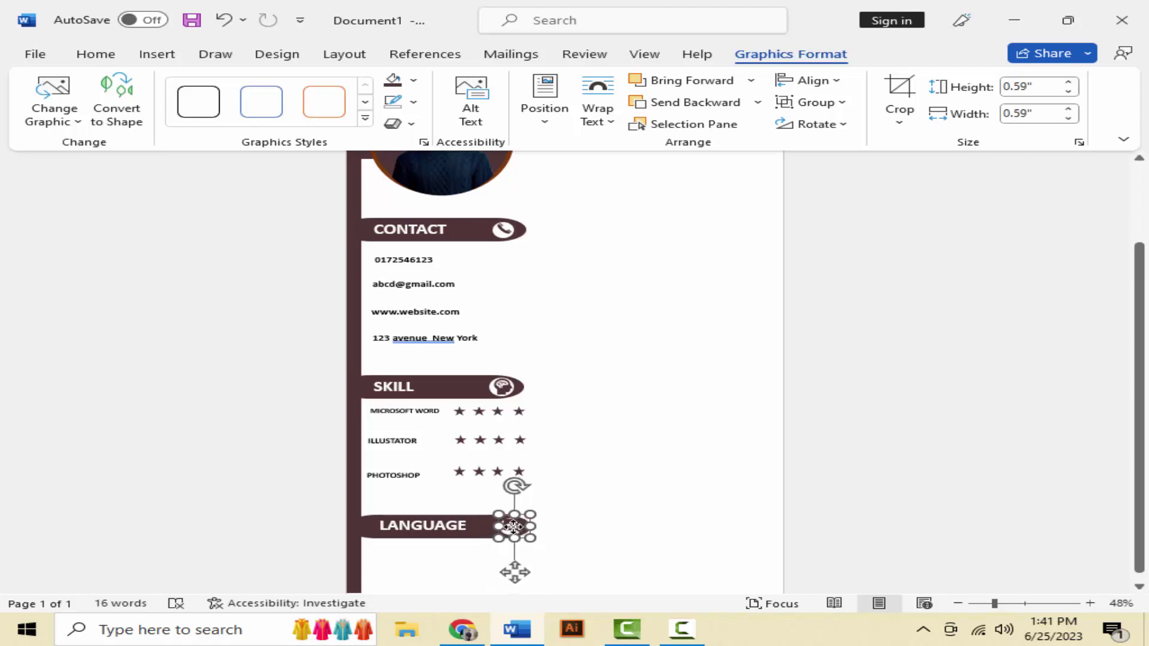
scroll(520, 535, up, 4)
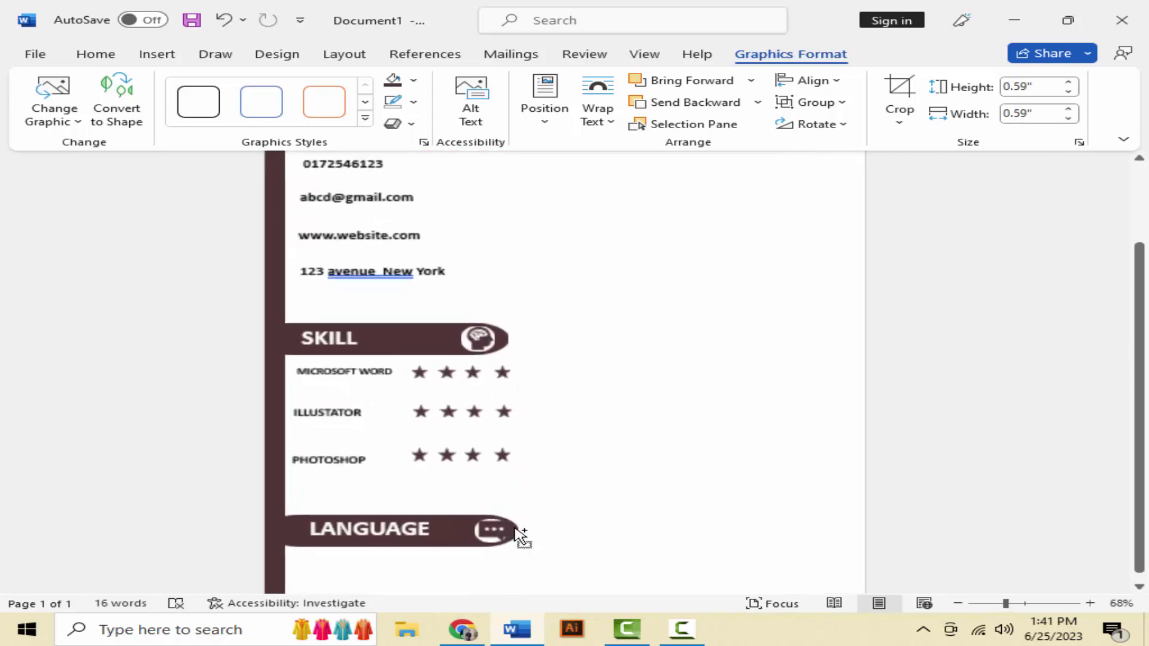
drag(494, 556, 472, 541)
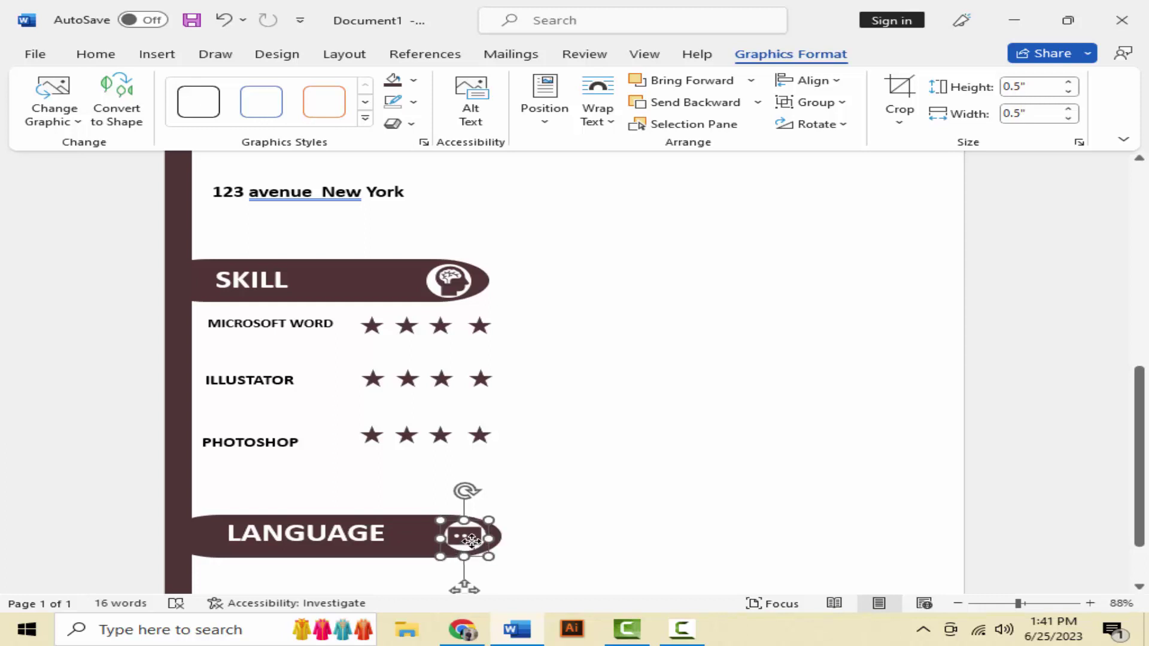
scroll(626, 488, down, 5)
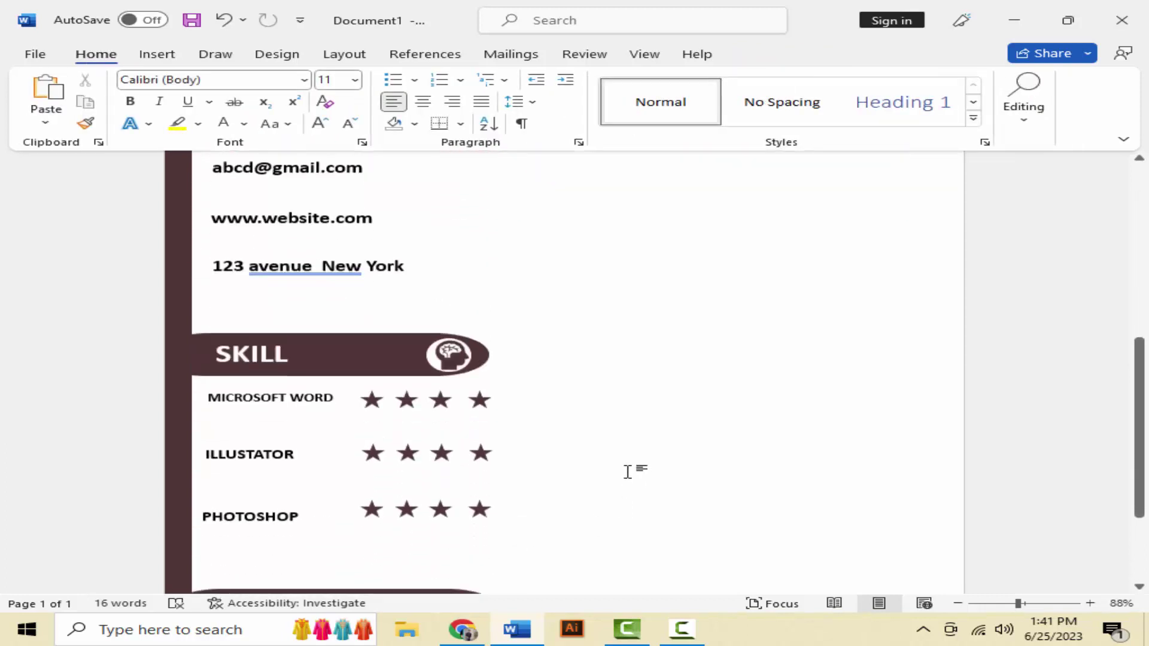
scroll(626, 469, down, 3)
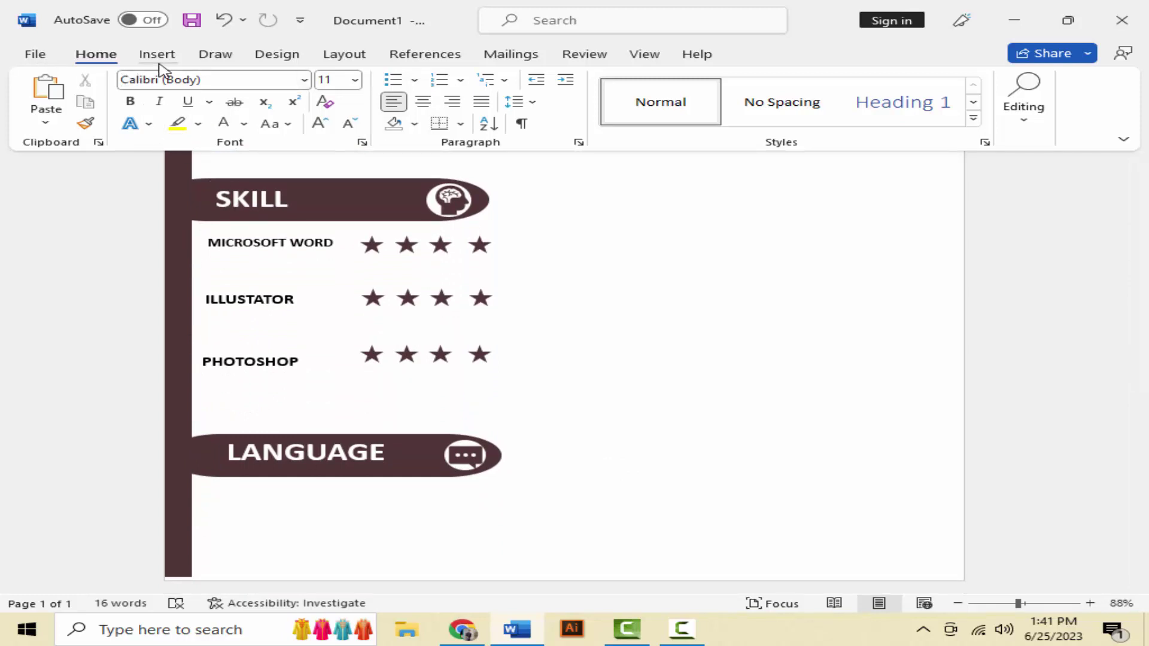
Copy the ILLUSTATOR text box and paste it with Keep Source Formatting.
click(240, 299)
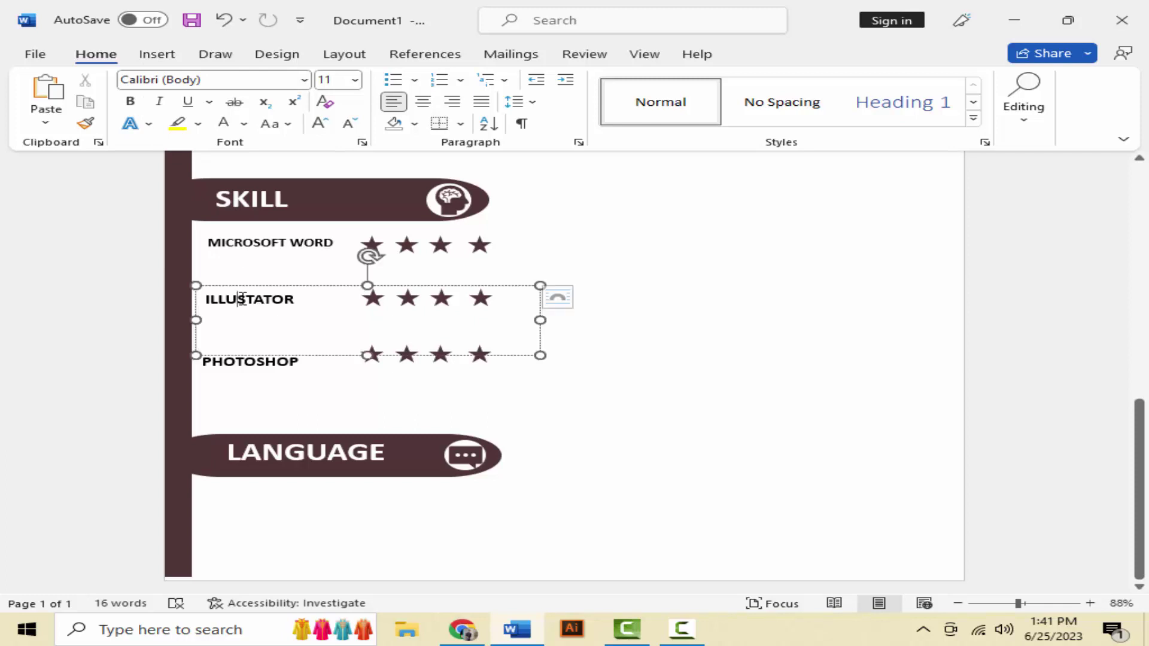
right_click(251, 286)
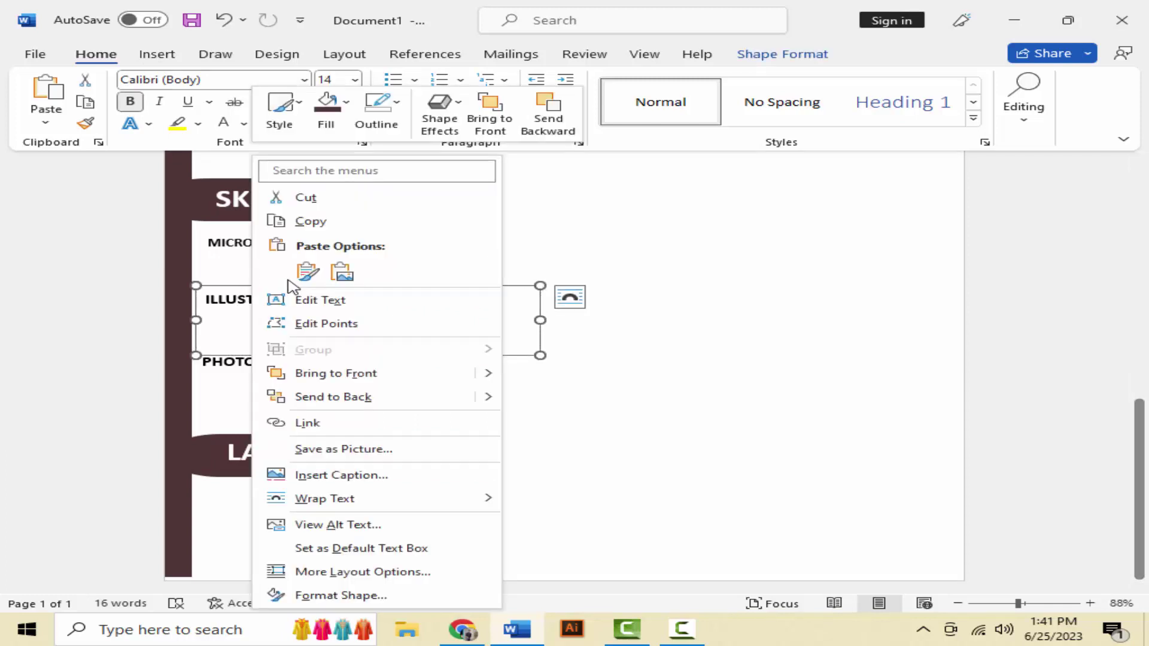
click(321, 227)
scroll(487, 282, down, 2)
scroll(538, 284, down, 2)
right_click(632, 281)
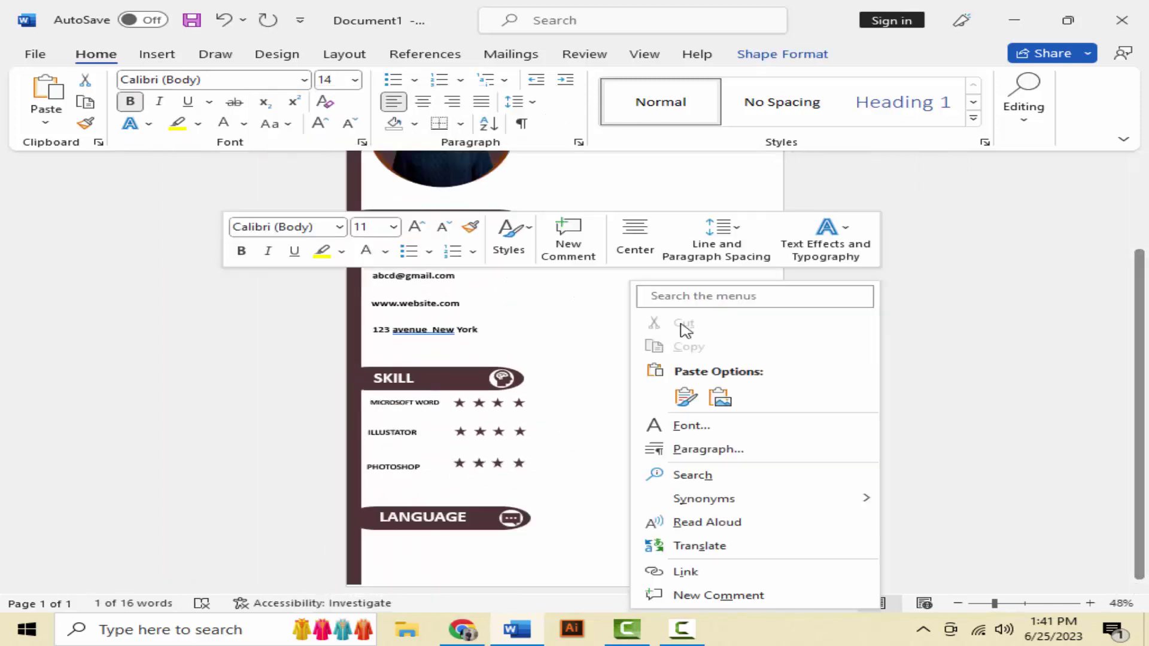
click(684, 400)
Move the pasted box under the LANGUAGE heading and change its text to ENGLISH.
scroll(439, 200, up, 1)
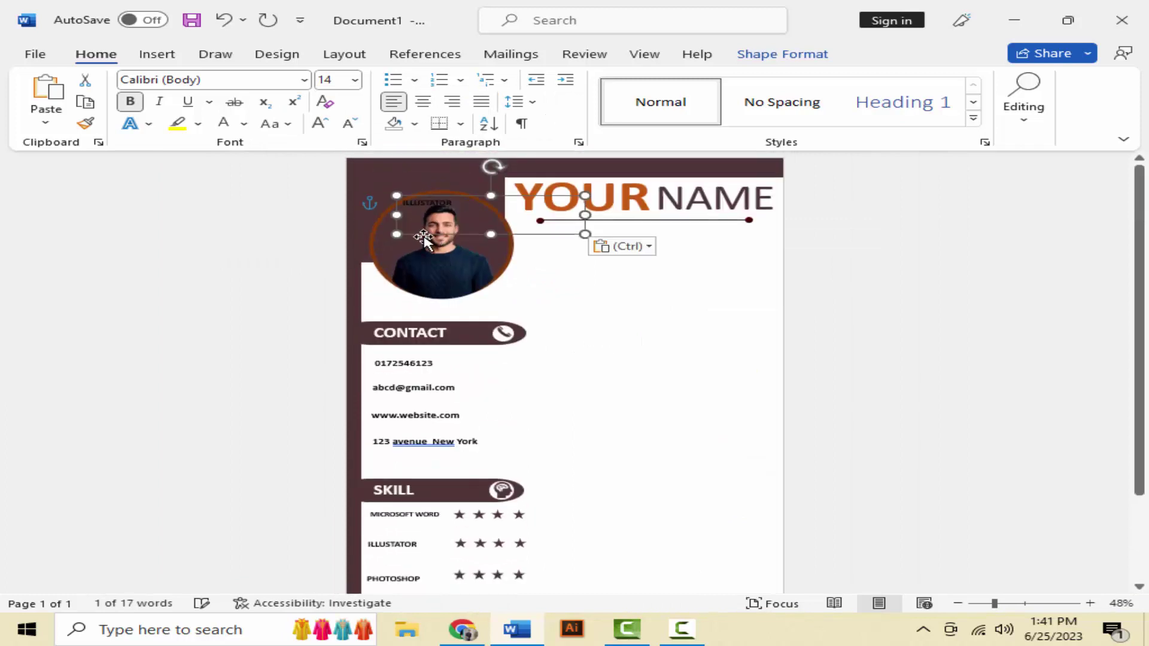
mouse_move(442, 222)
mouse_down()
mouse_move(382, 595)
mouse_move(413, 620)
mouse_up()
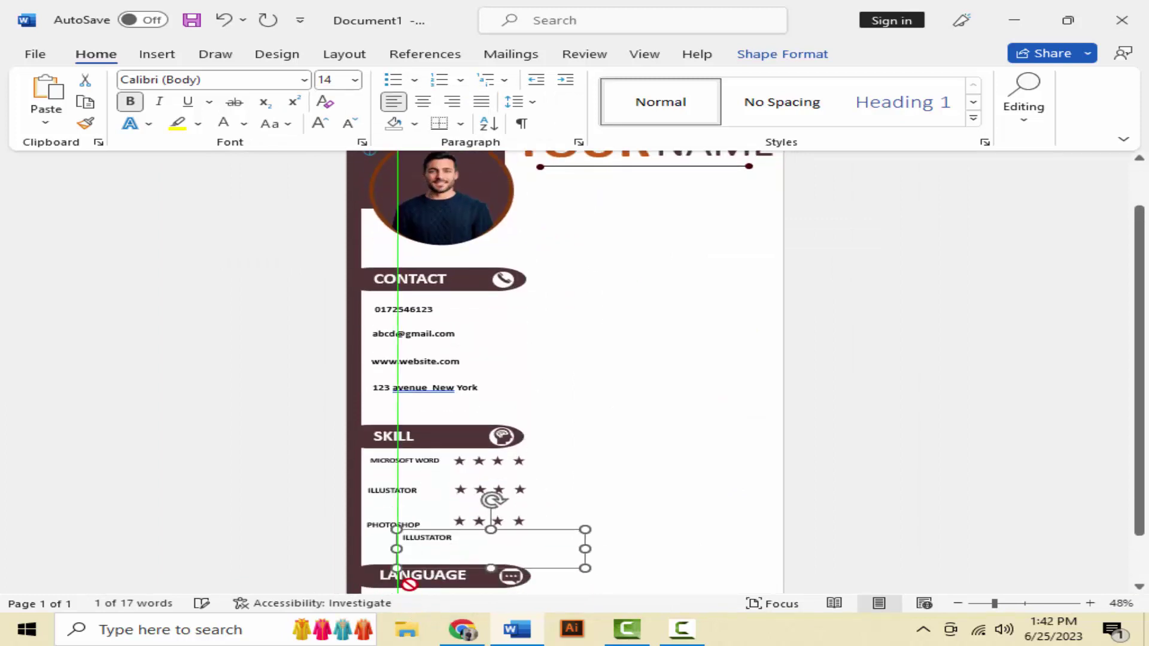
drag(409, 584, 390, 579)
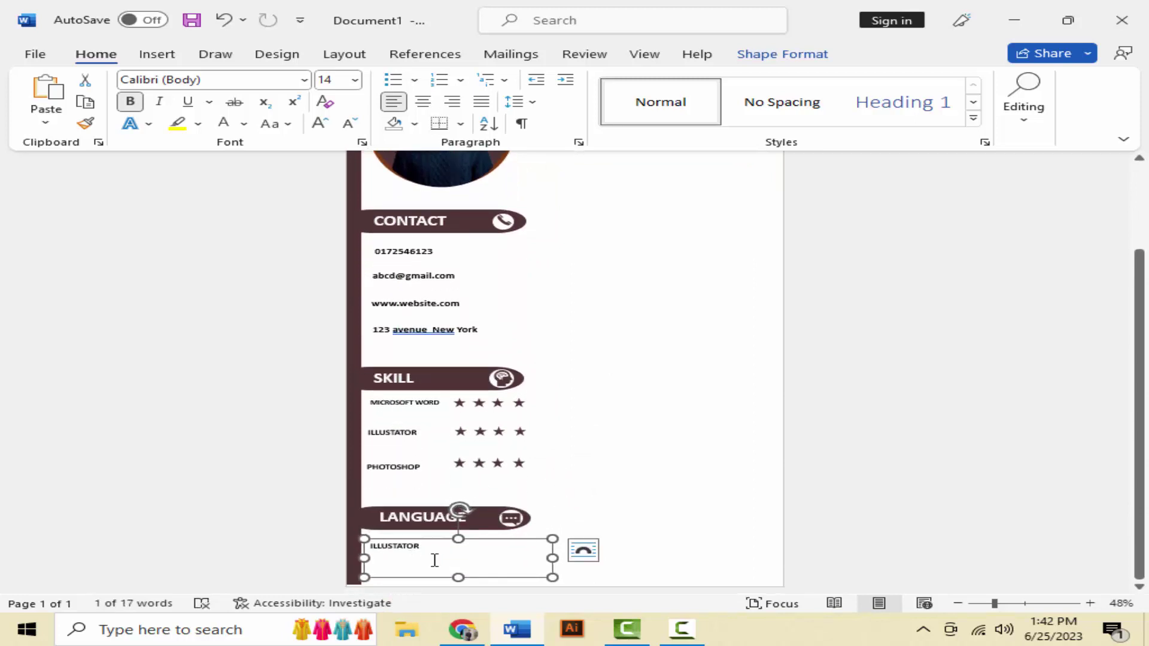
drag(427, 546, 357, 549)
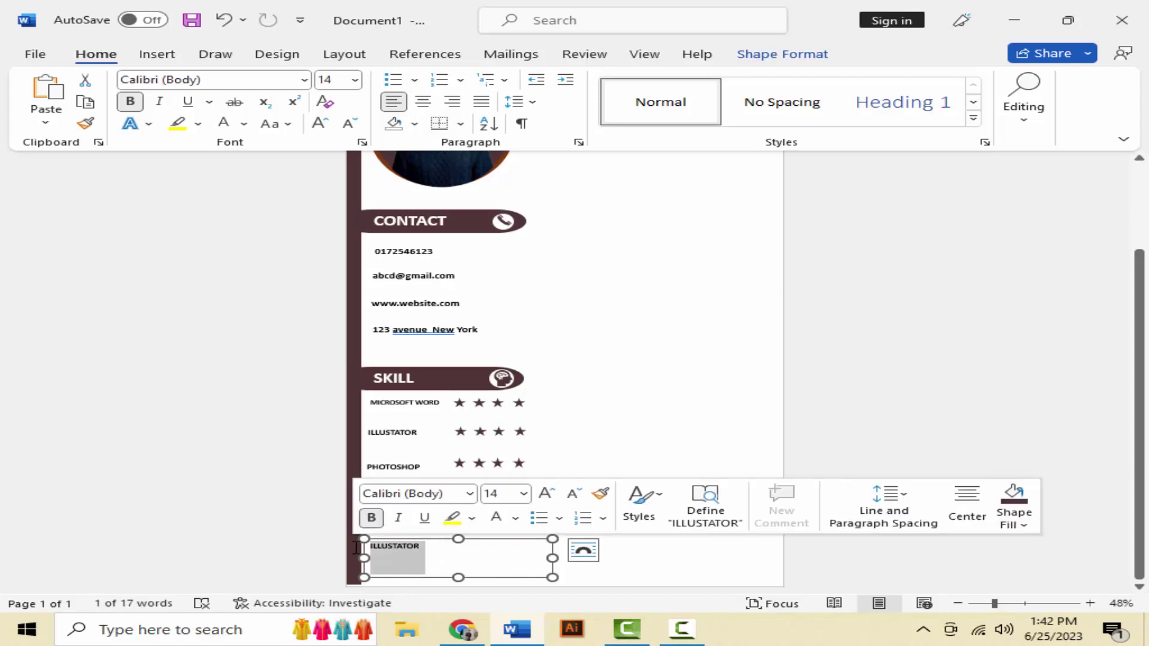
text(ENGLISH)
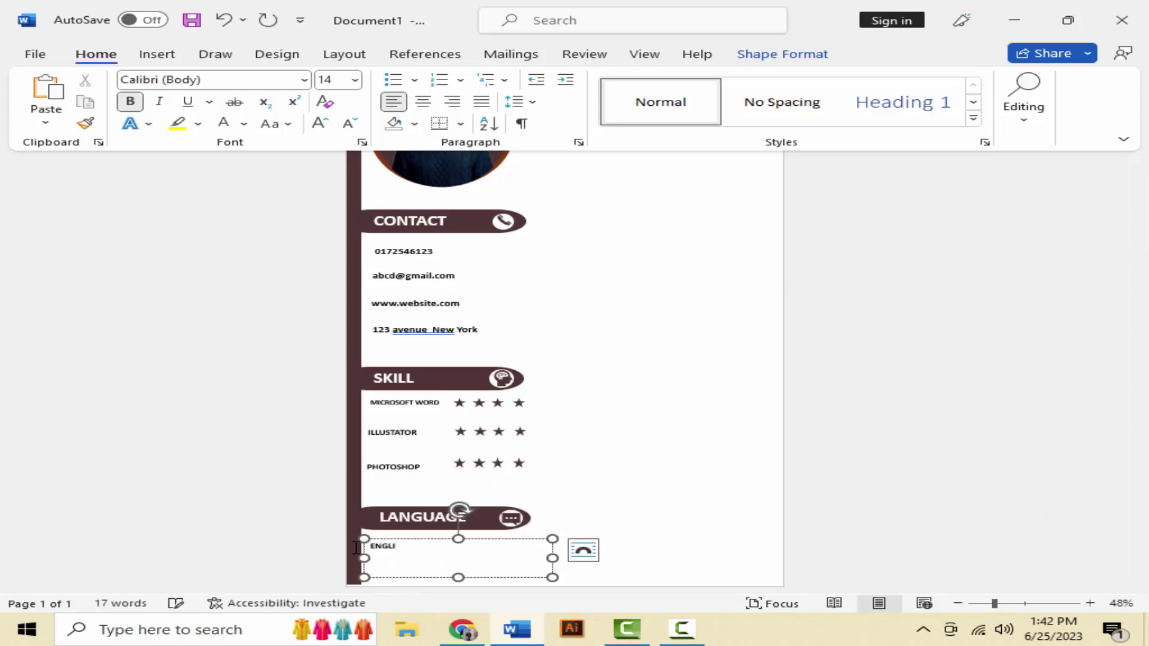
click(680, 518)
scroll(677, 513, up, 2)
scroll(599, 426, down, 2)
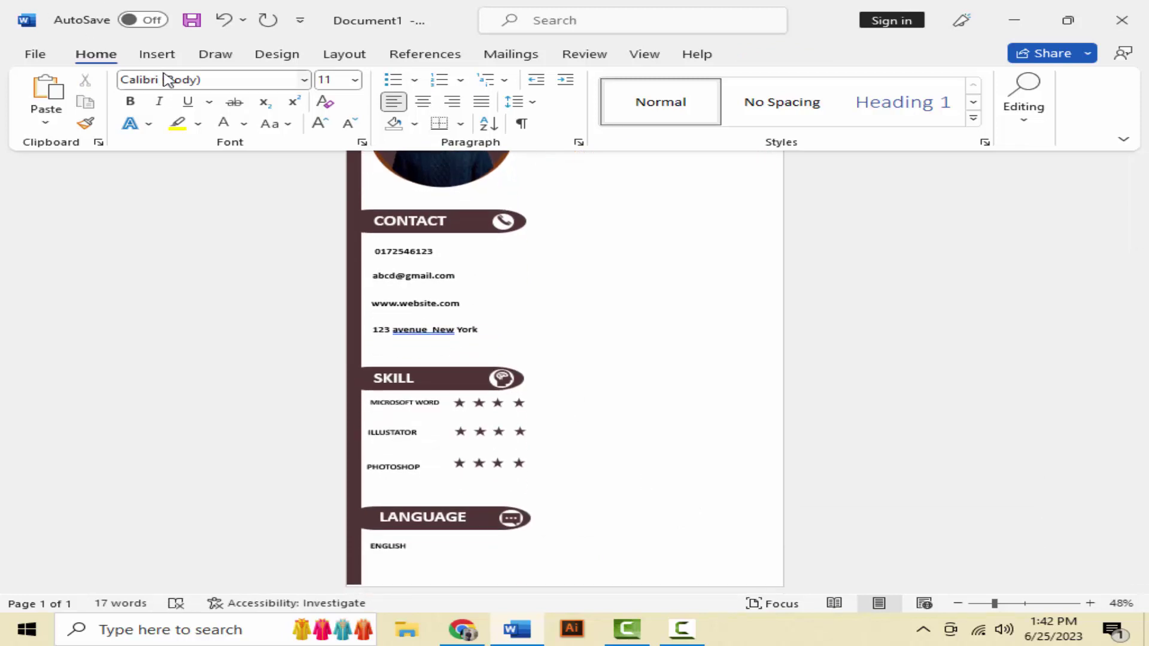
click(157, 54)
Draw a small oval beside ENGLISH and fill it with dark maroon.
click(243, 81)
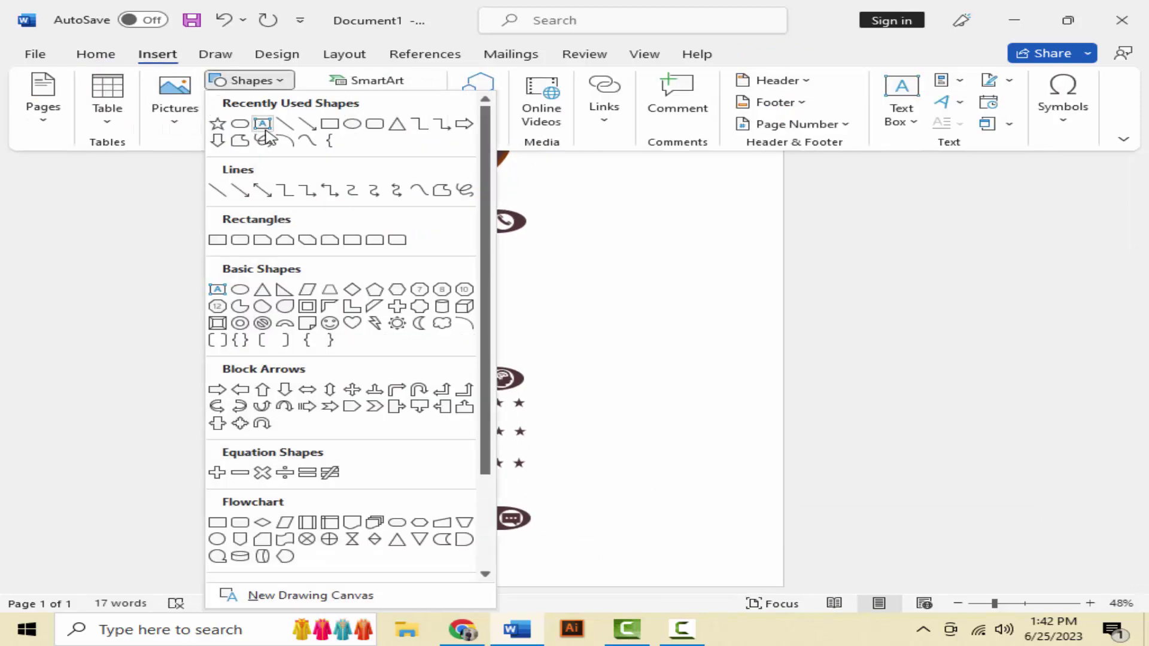
click(305, 126)
ctrl+scroll(439, 532, up, 3)
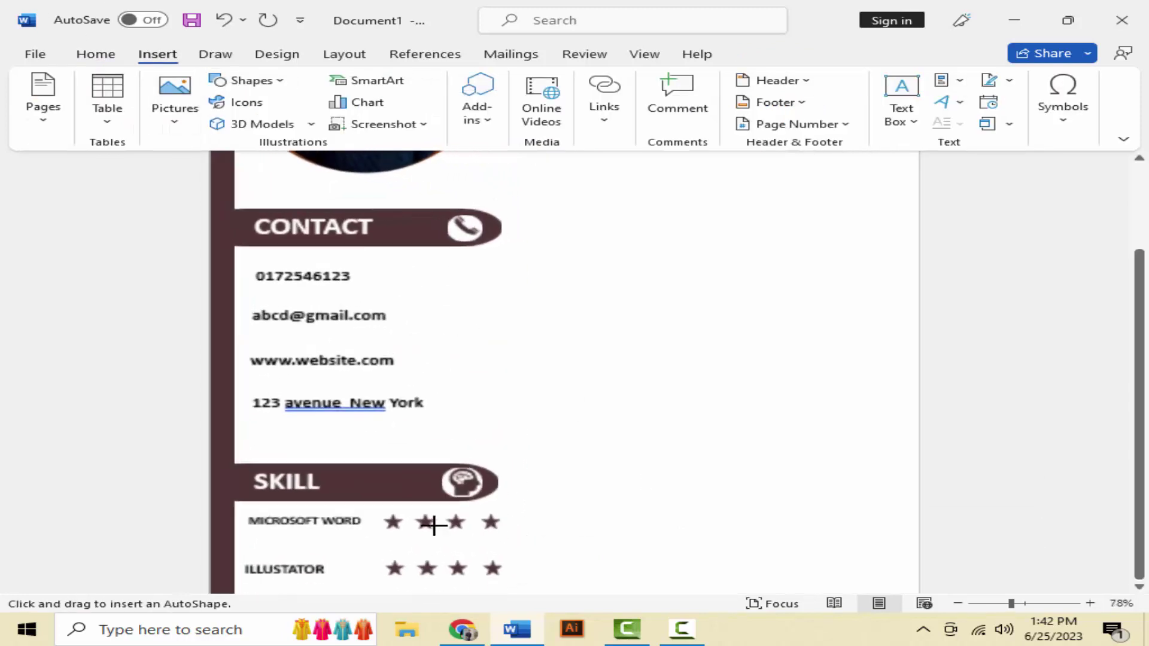
scroll(428, 520, down, 2)
scroll(412, 499, down, 2)
mouse_move(313, 506)
mouse_down()
mouse_move(359, 536)
mouse_move(342, 522)
mouse_up()
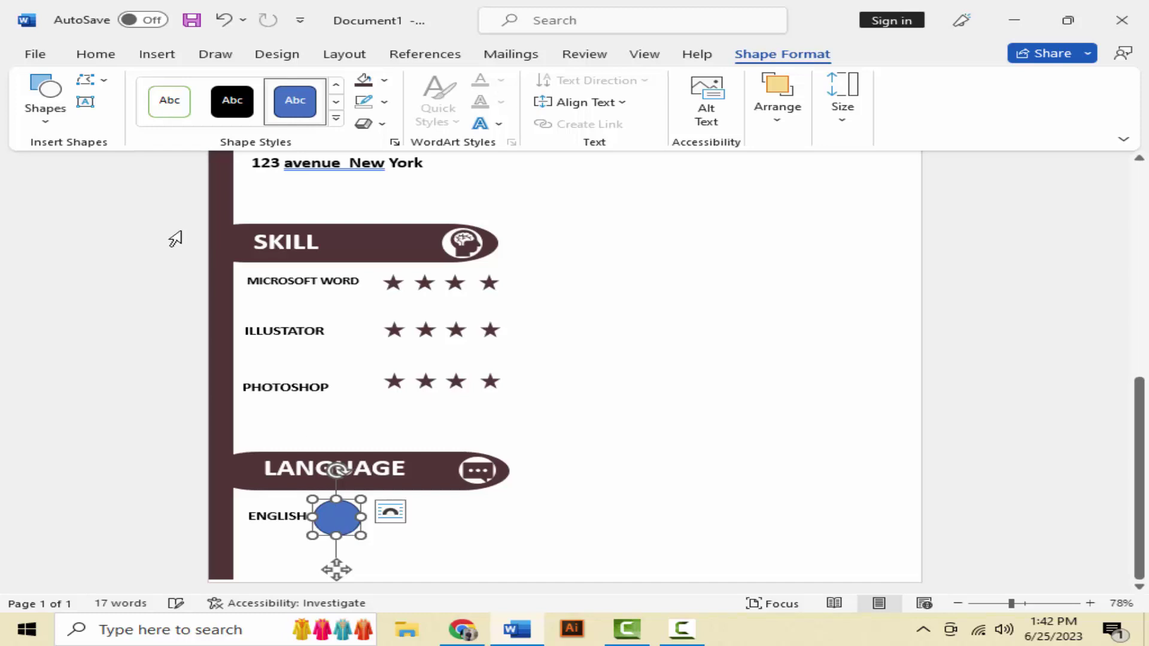
click(364, 79)
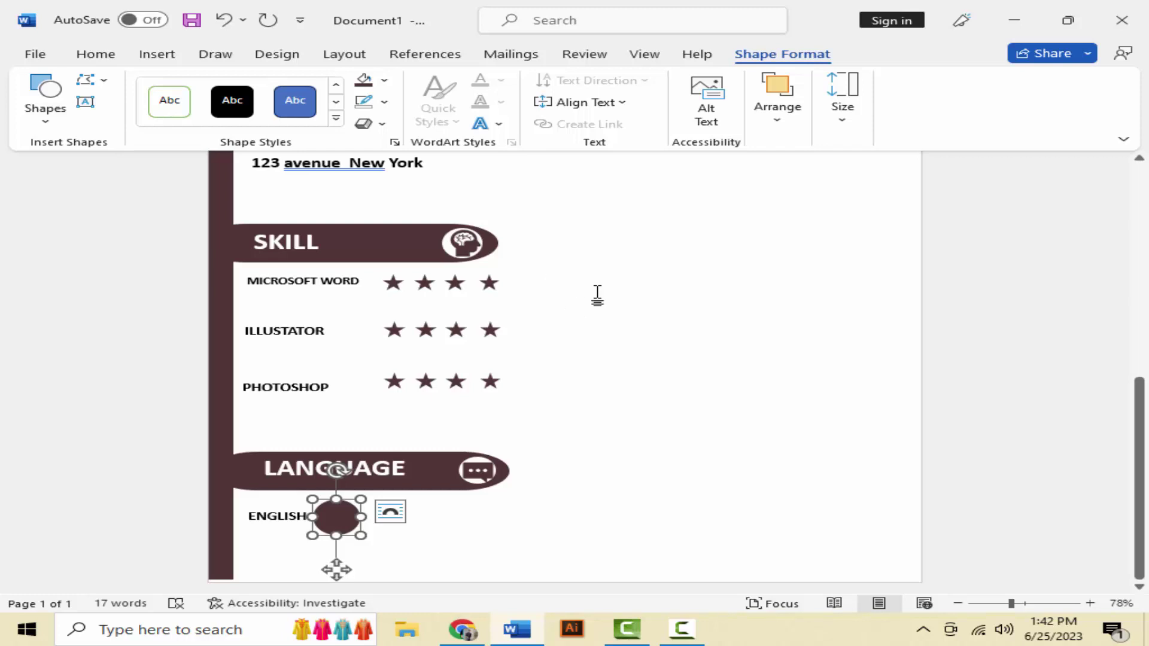
click(598, 293)
scroll(564, 295, up, 5)
Paste a duplicate of the SKILL label and move it beside ENGLISH.
scroll(550, 293, down, 2)
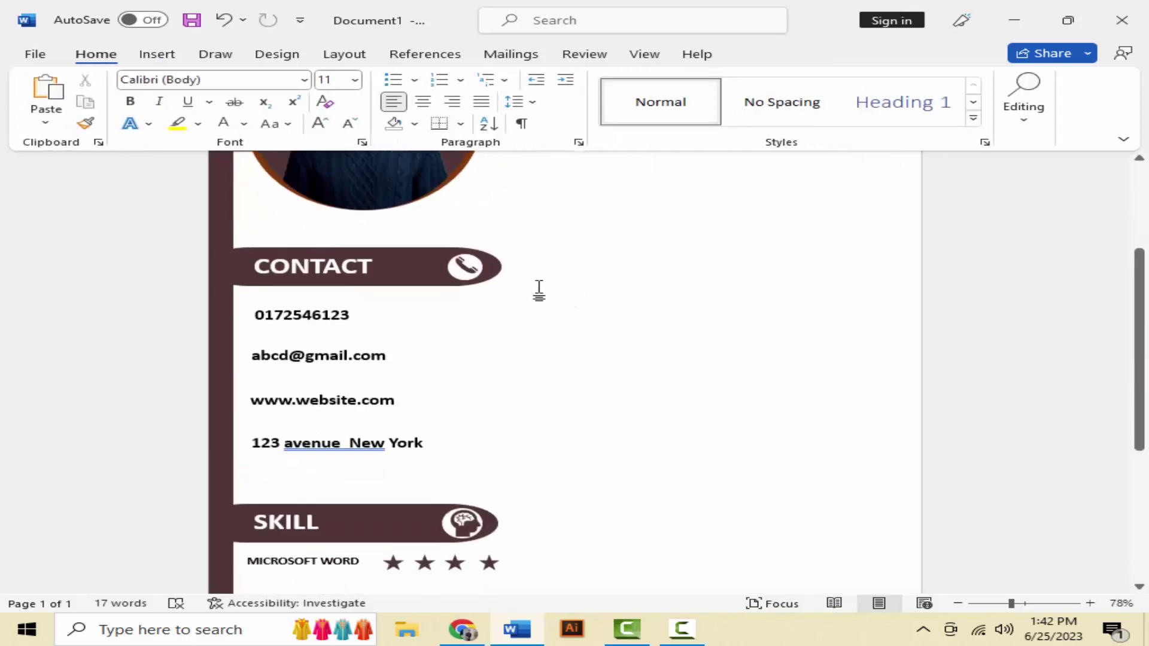
scroll(538, 290, down, 2)
click(286, 399)
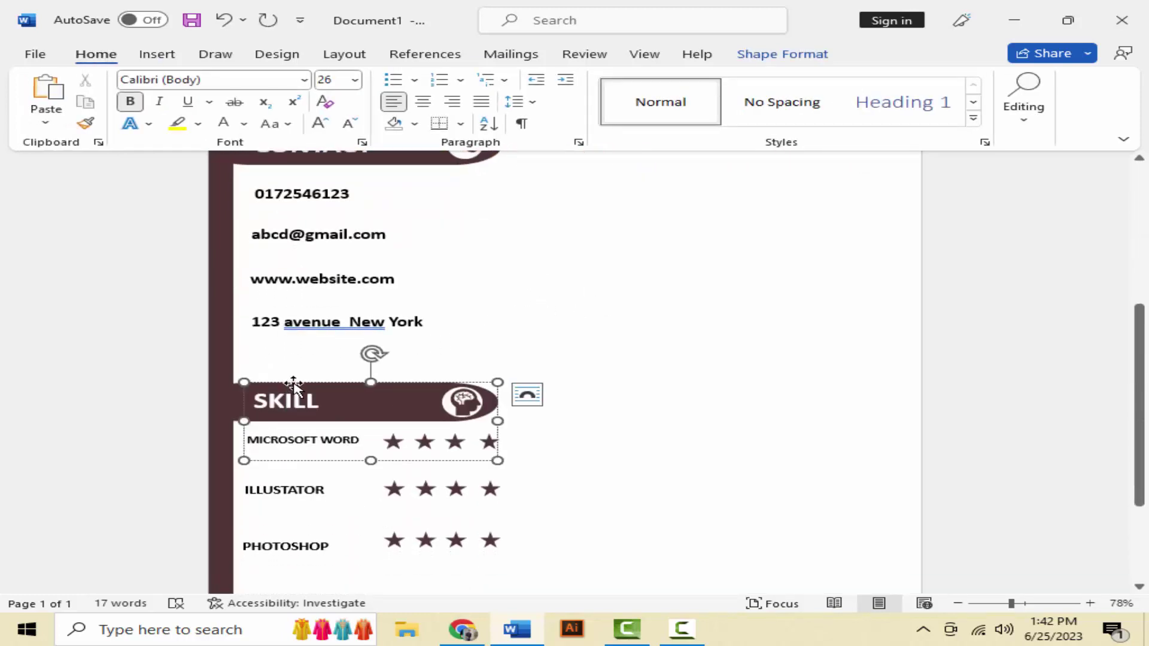
right_click(294, 386)
right_click(577, 283)
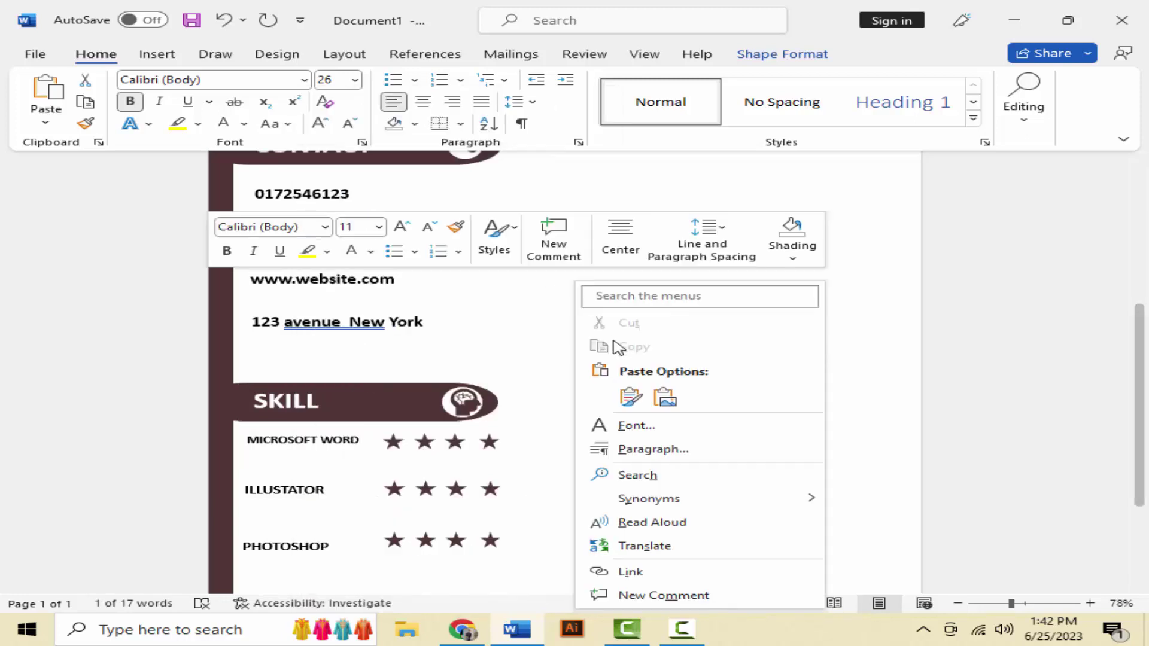
click(631, 396)
scroll(485, 276, up, 3)
scroll(455, 263, up, 2)
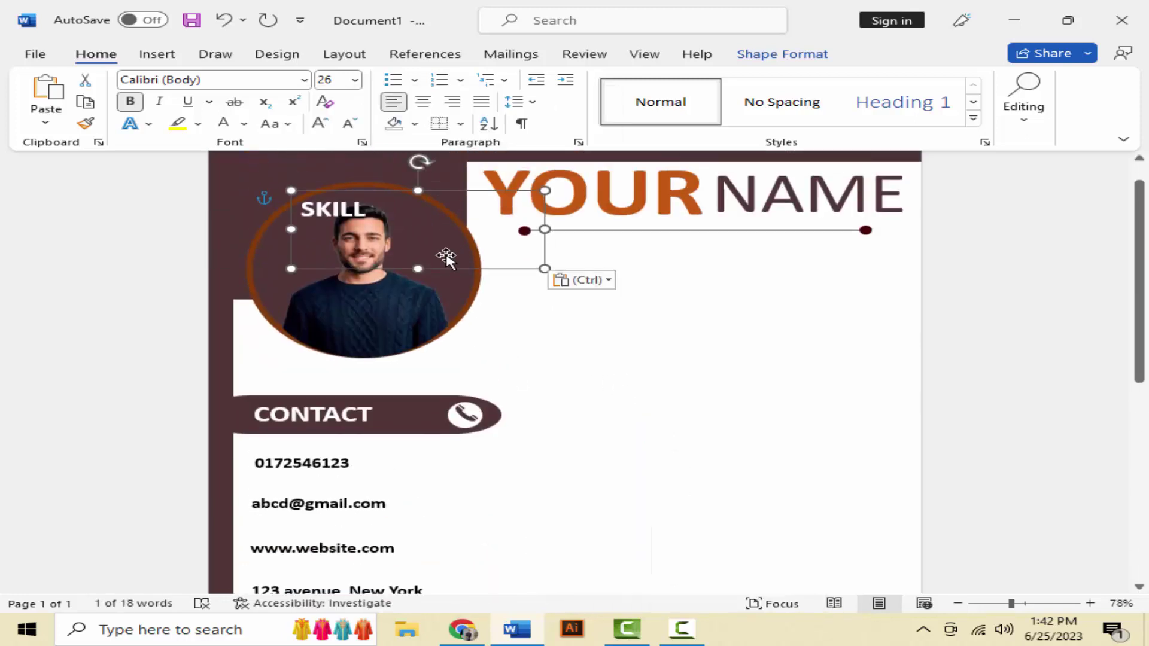
mouse_move(446, 257)
mouse_down()
mouse_move(450, 600)
mouse_move(468, 588)
mouse_up()
Change the duplicate's text to 88% at font size 18 and shrink its box.
double_click(349, 530)
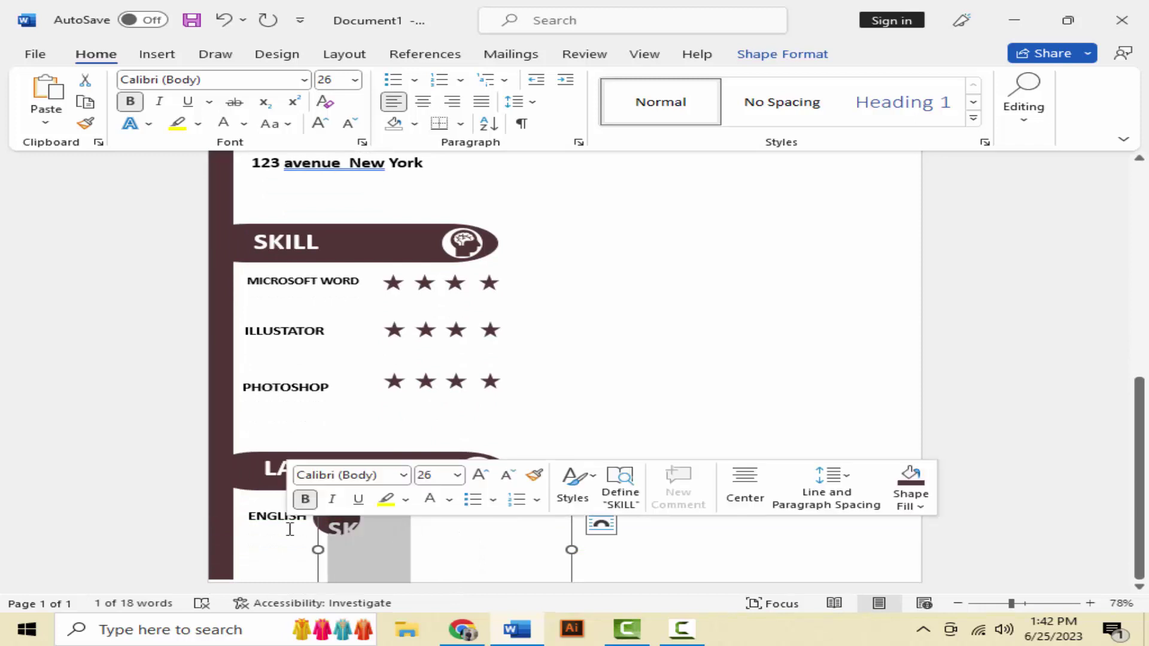
text(88)
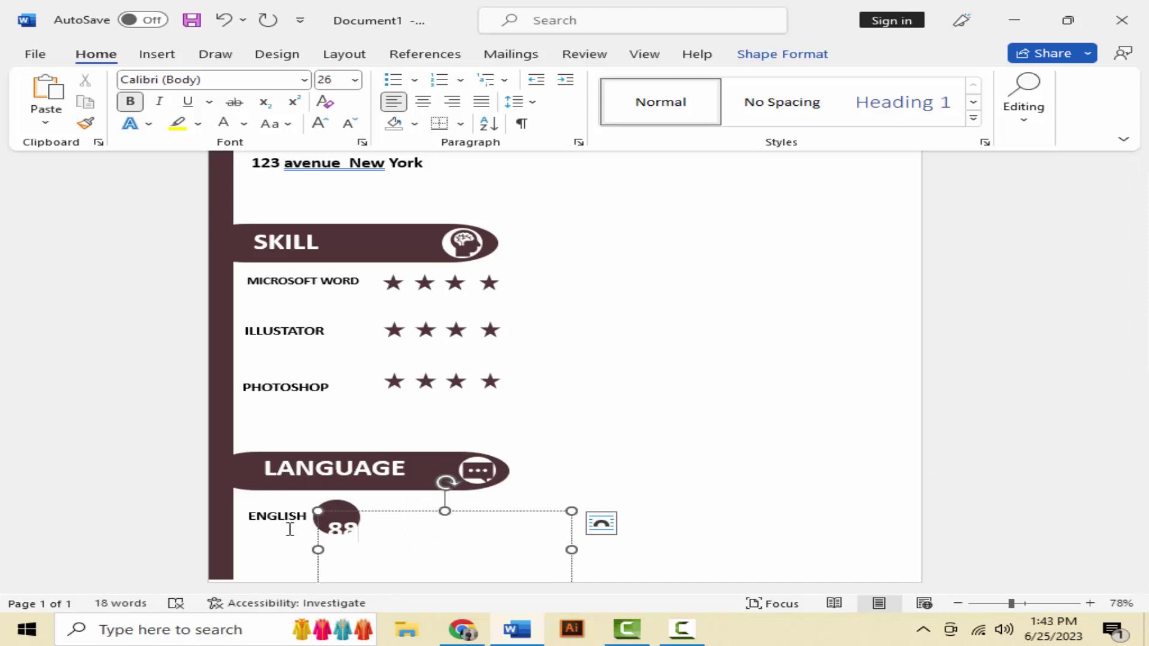
double_click(402, 532)
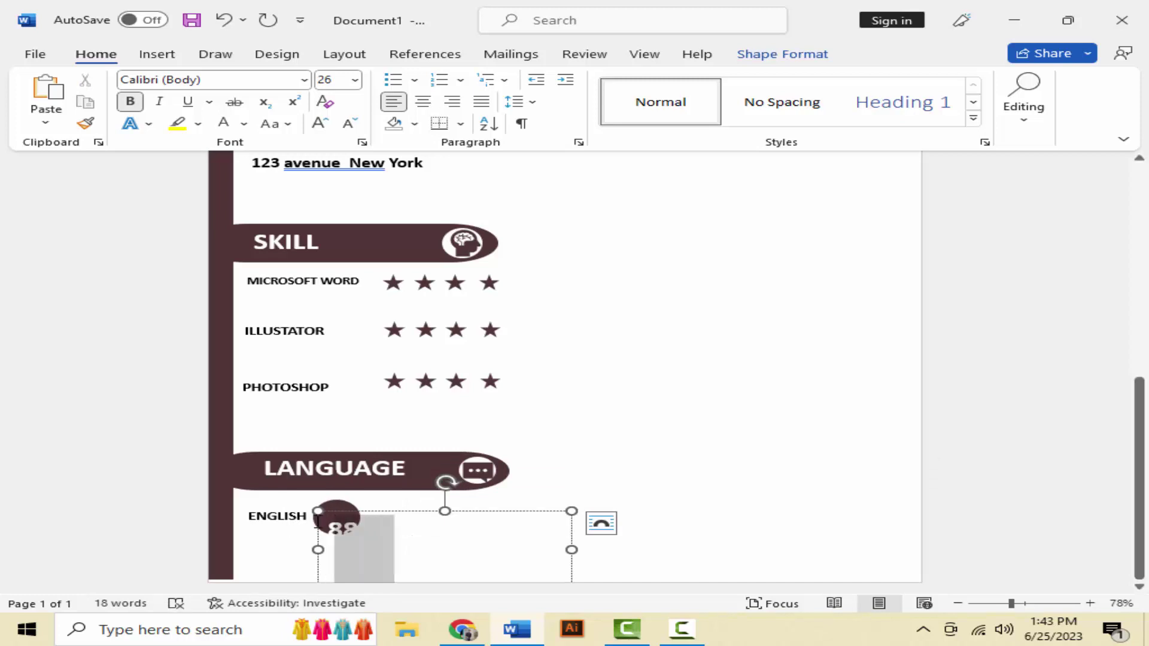
click(349, 126)
click(349, 125)
click(349, 125)
click(349, 126)
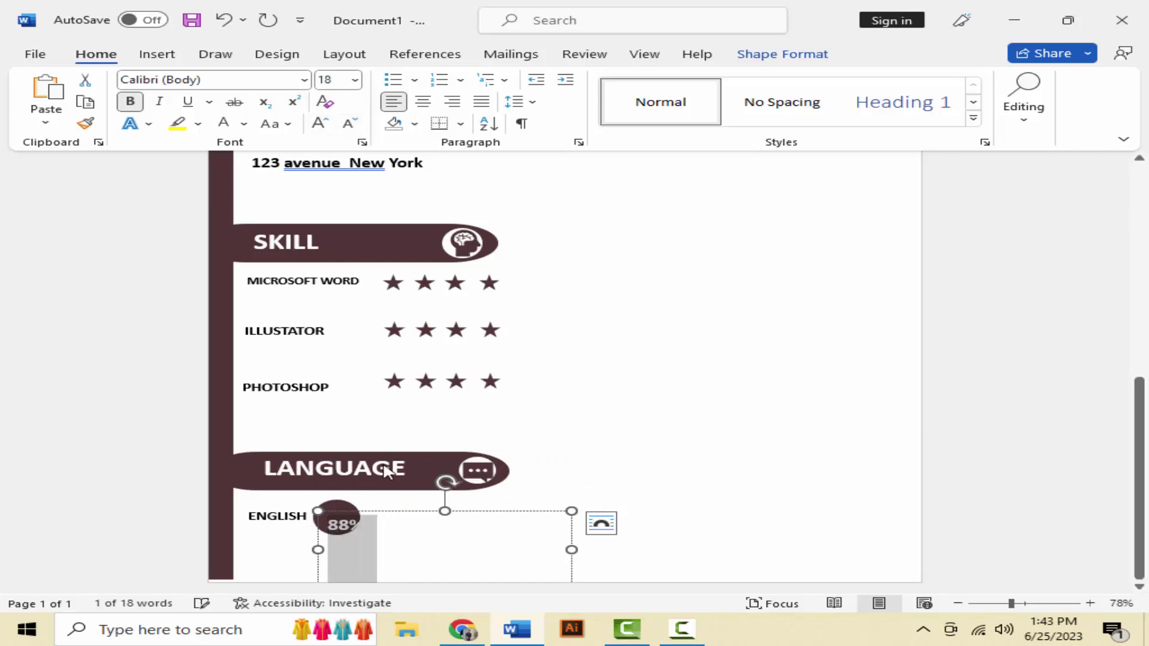
drag(378, 516, 372, 496)
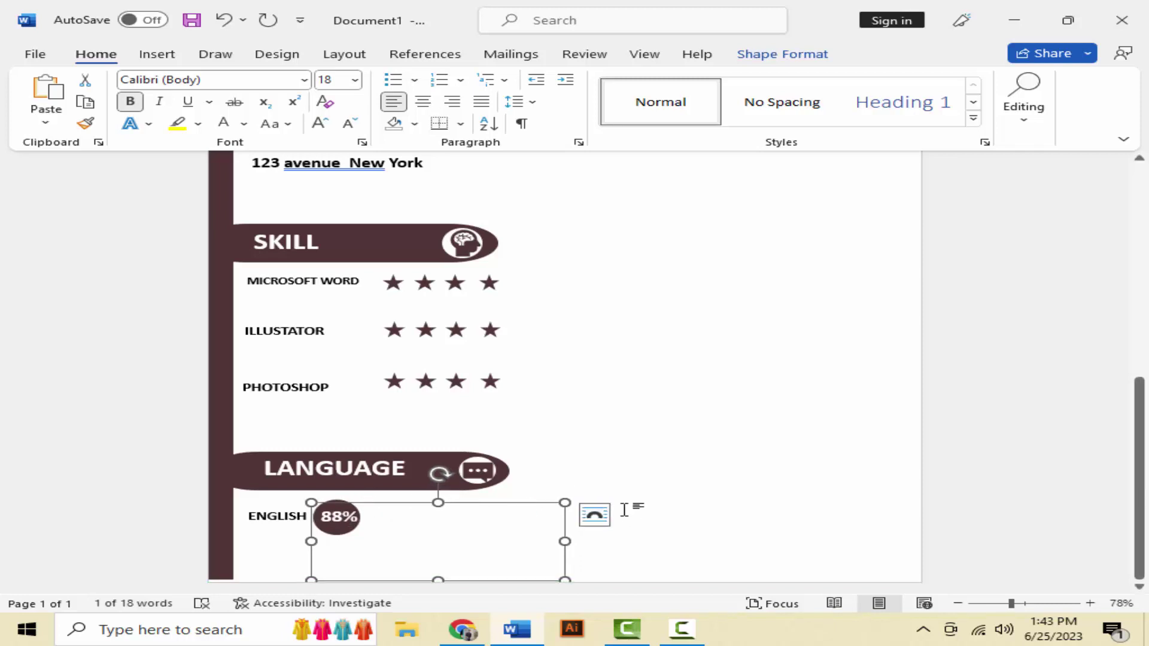
drag(562, 543, 411, 542)
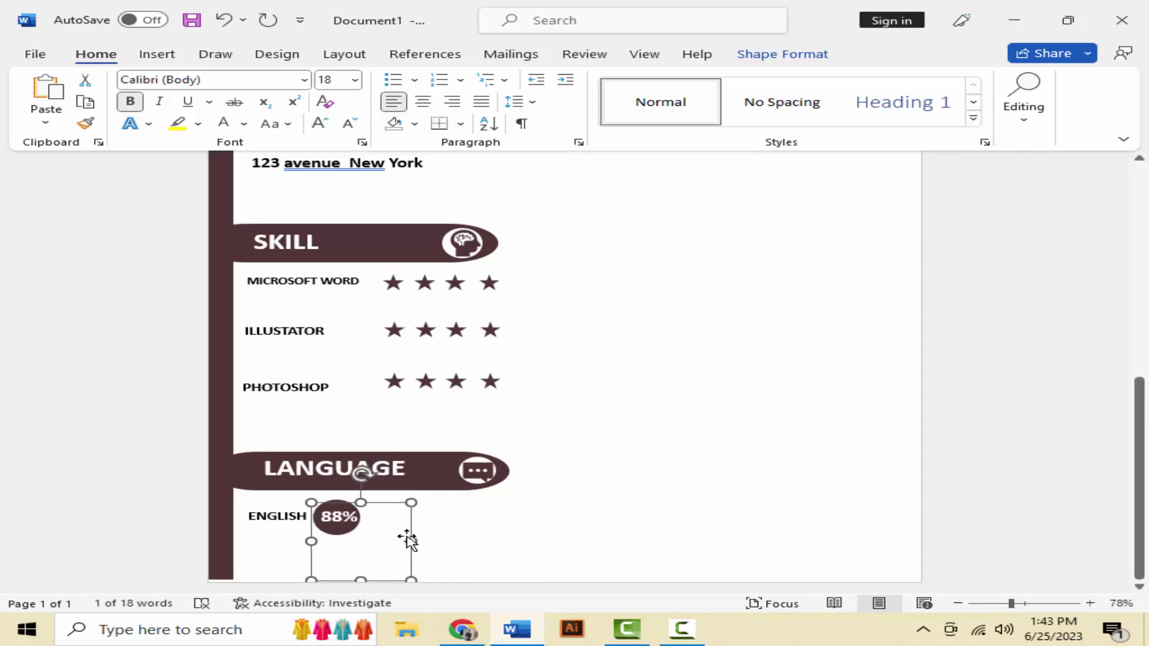
drag(360, 577, 361, 547)
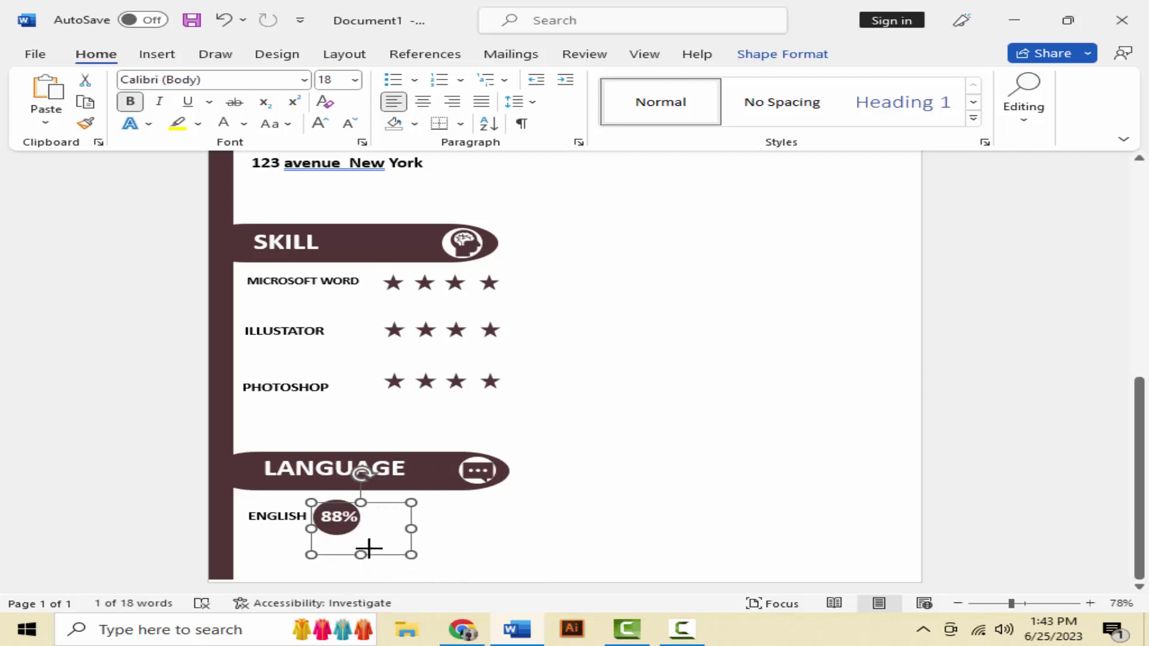
Paste a second copy of the 88% label onto the page.
right_click(383, 509)
right_click(682, 341)
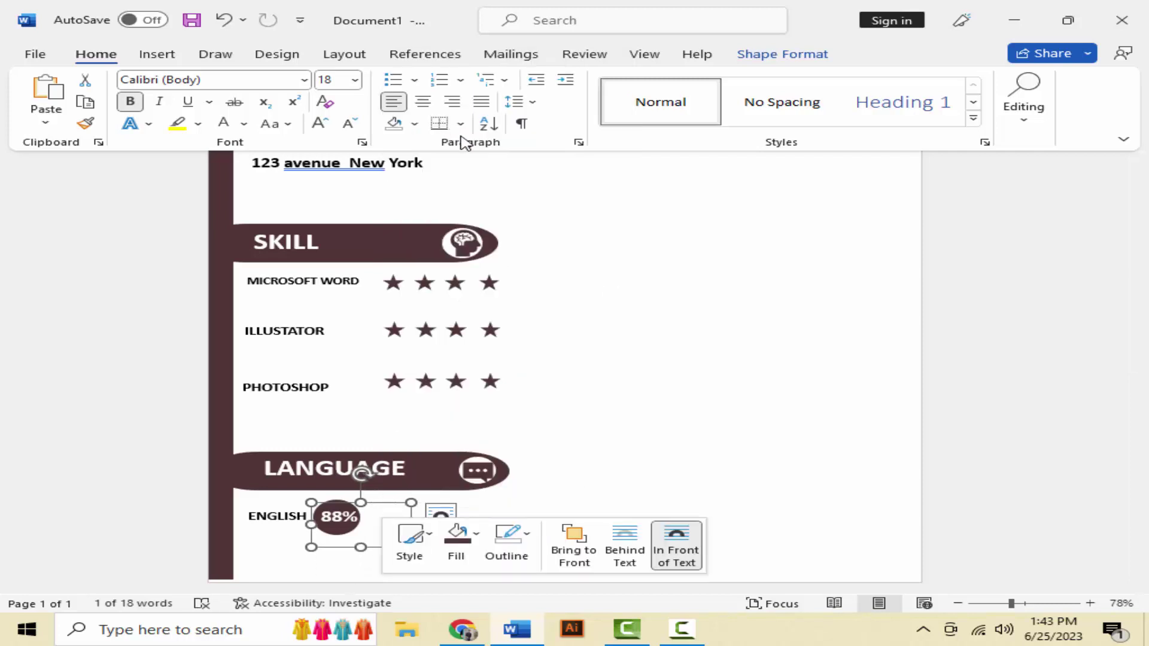
click(732, 377)
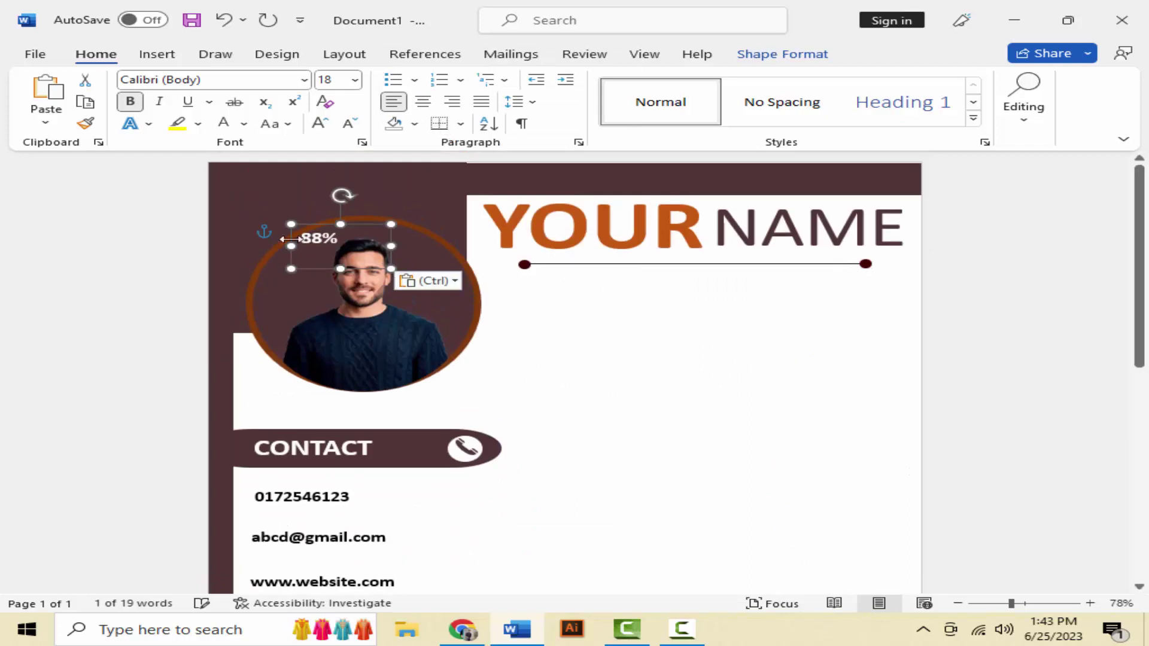
mouse_move(340, 256)
mouse_down()
mouse_move(456, 576)
mouse_move(545, 533)
mouse_up()
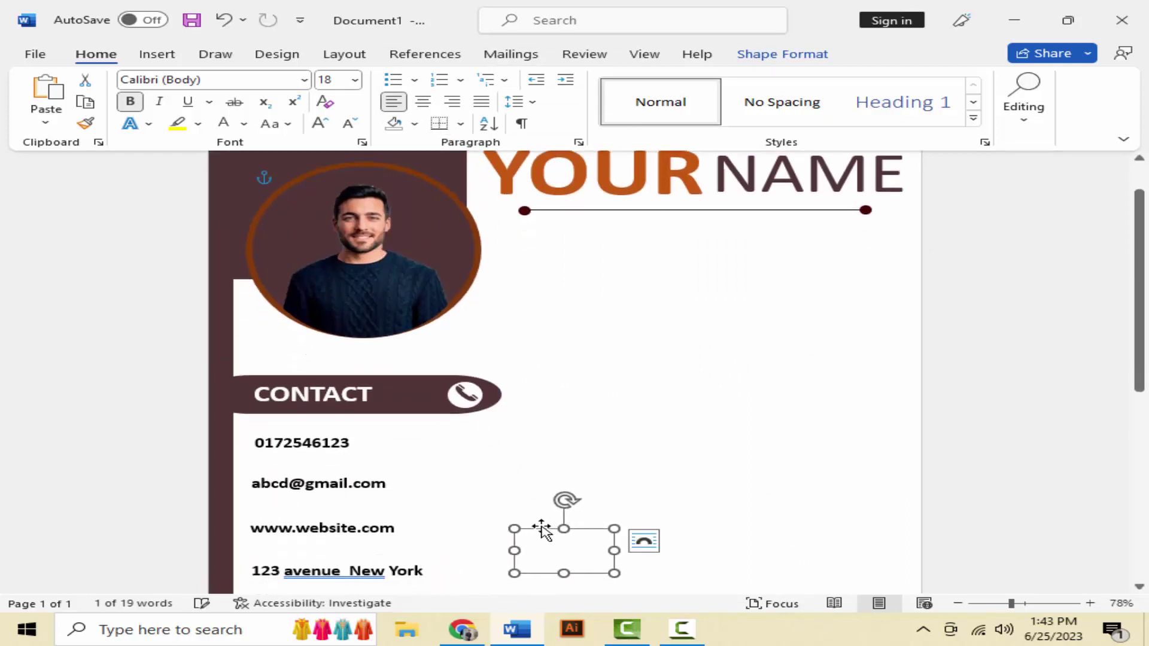
Paste a duplicate of the ENGLISH label box.
scroll(541, 521, down, 10)
scroll(547, 508, down, 1)
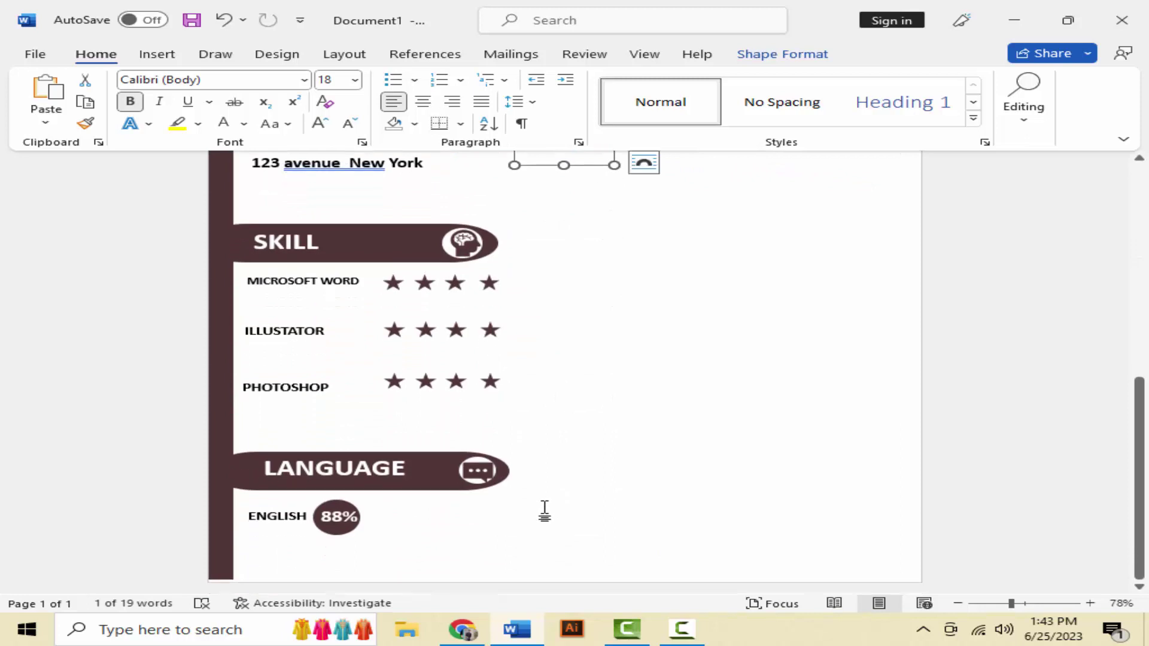
click(271, 513)
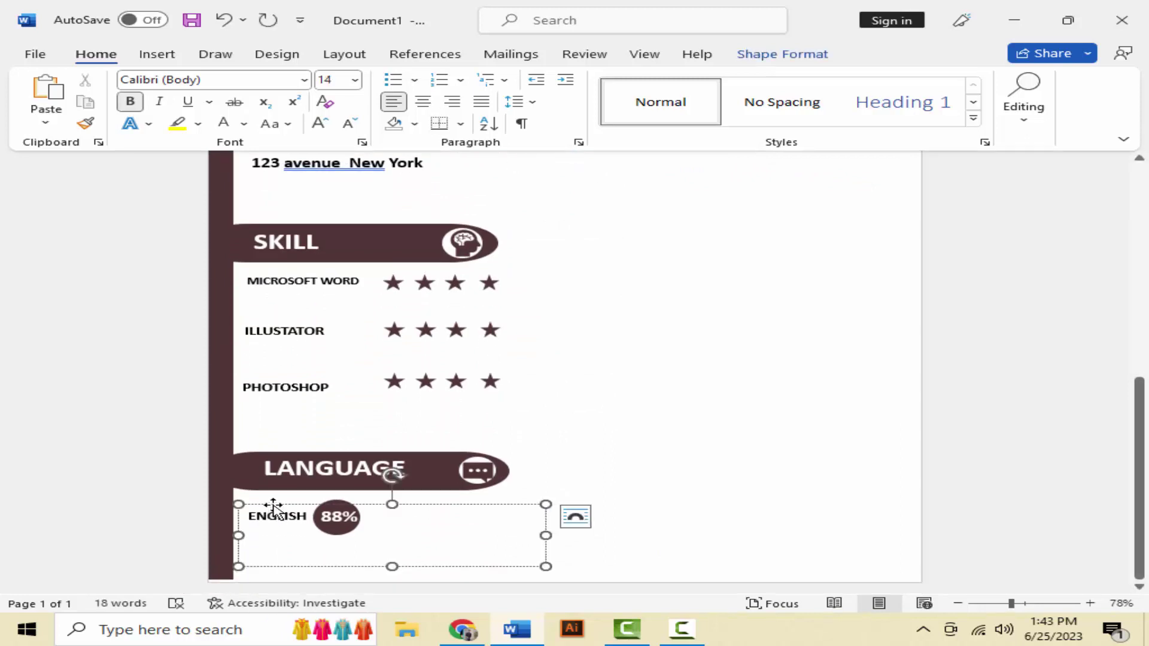
right_click(274, 507)
key(Escape)
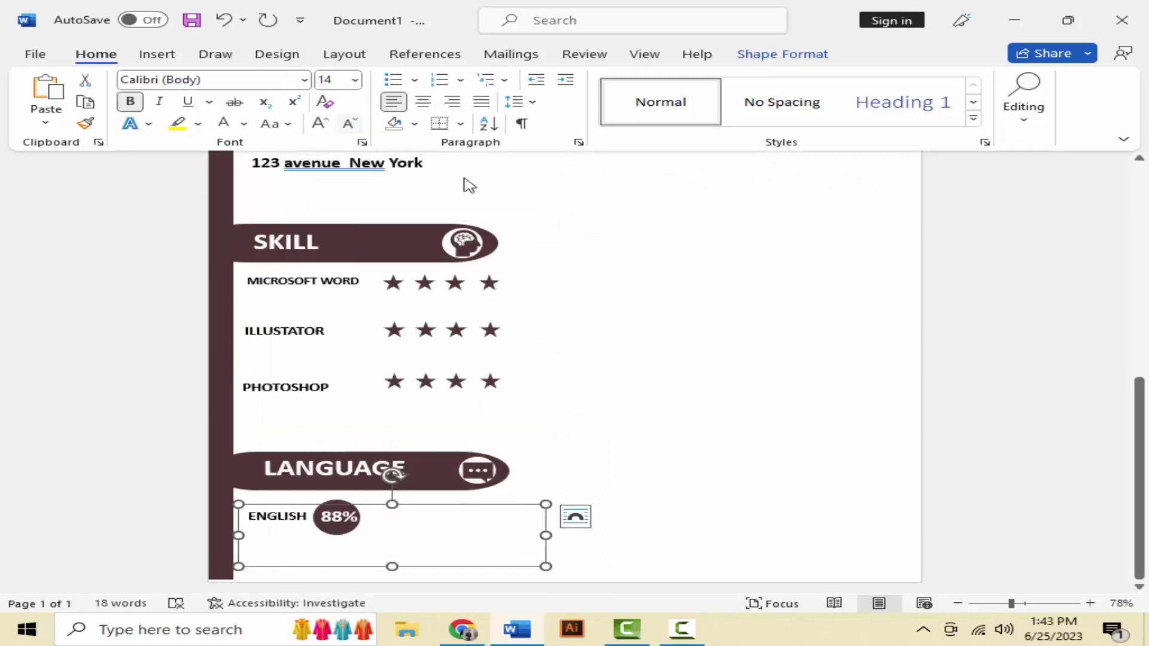
right_click(592, 224)
click(652, 351)
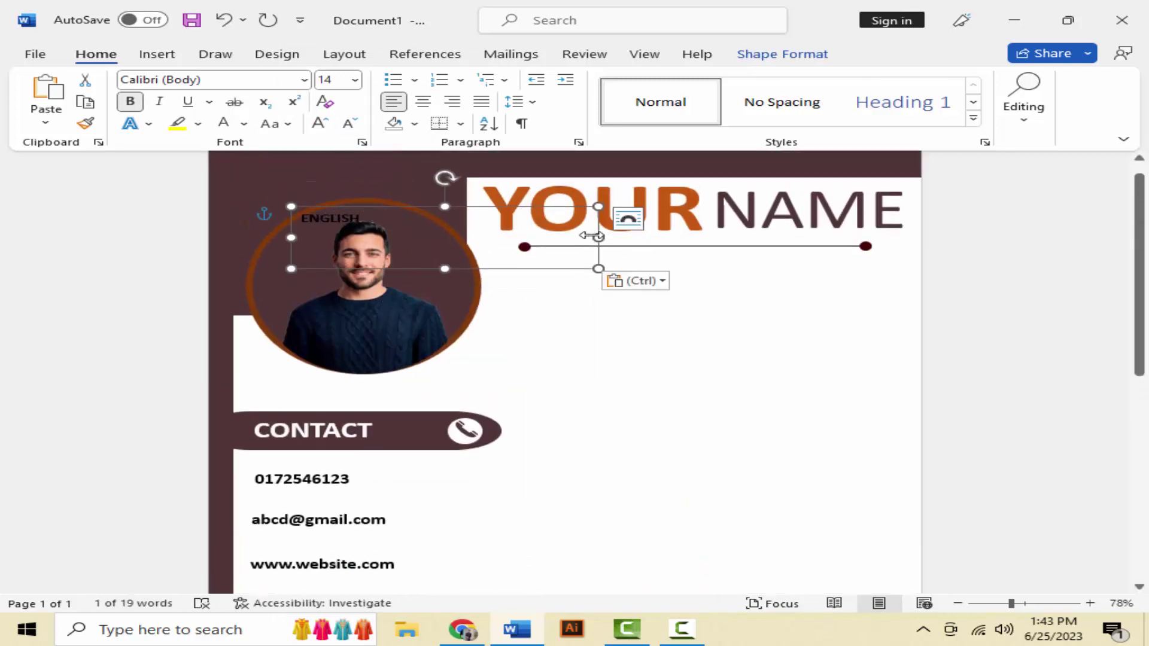
Resize the duplicate to one line, place it right of 88%, and retype it as ARABIC.
drag(598, 237, 407, 237)
mouse_move(351, 265)
mouse_down()
mouse_move(349, 231)
mouse_move(447, 592)
mouse_up()
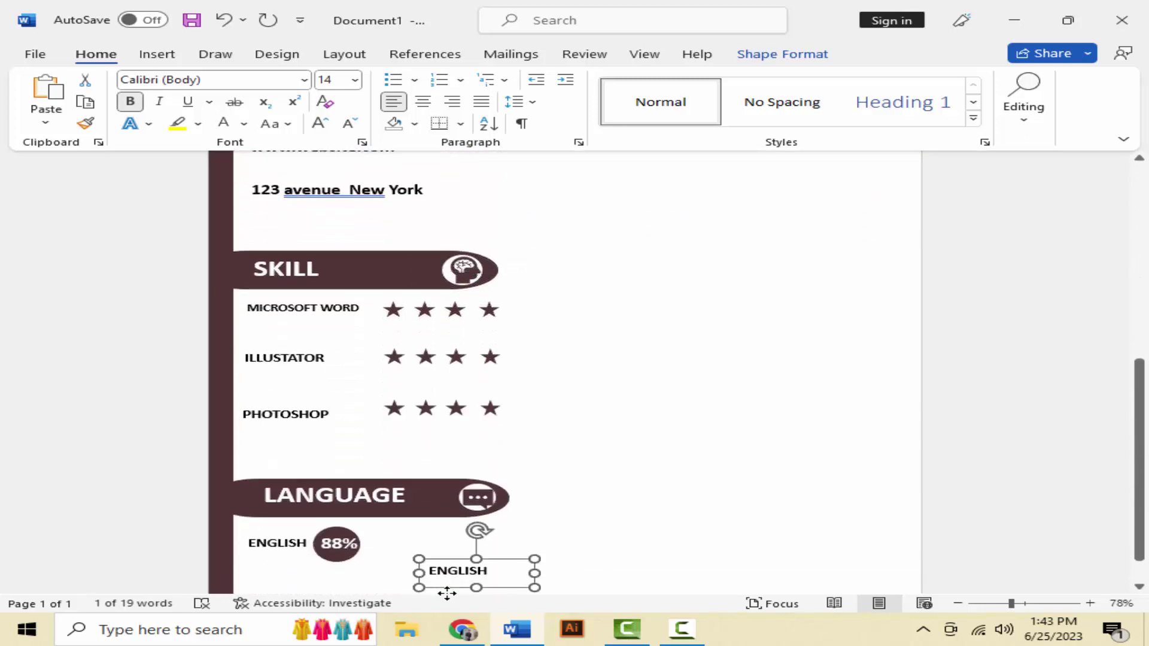
drag(447, 593, 417, 497)
key(Up)
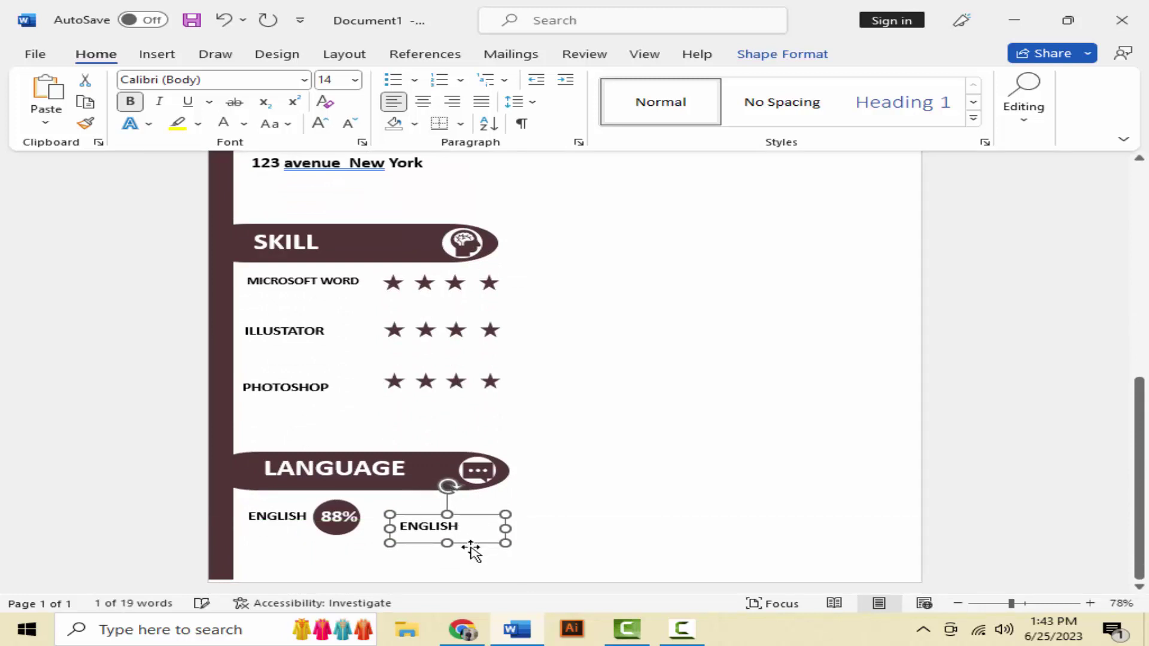
key(Up)
key(Up)
key(Up)
key(Up)
key(Up)
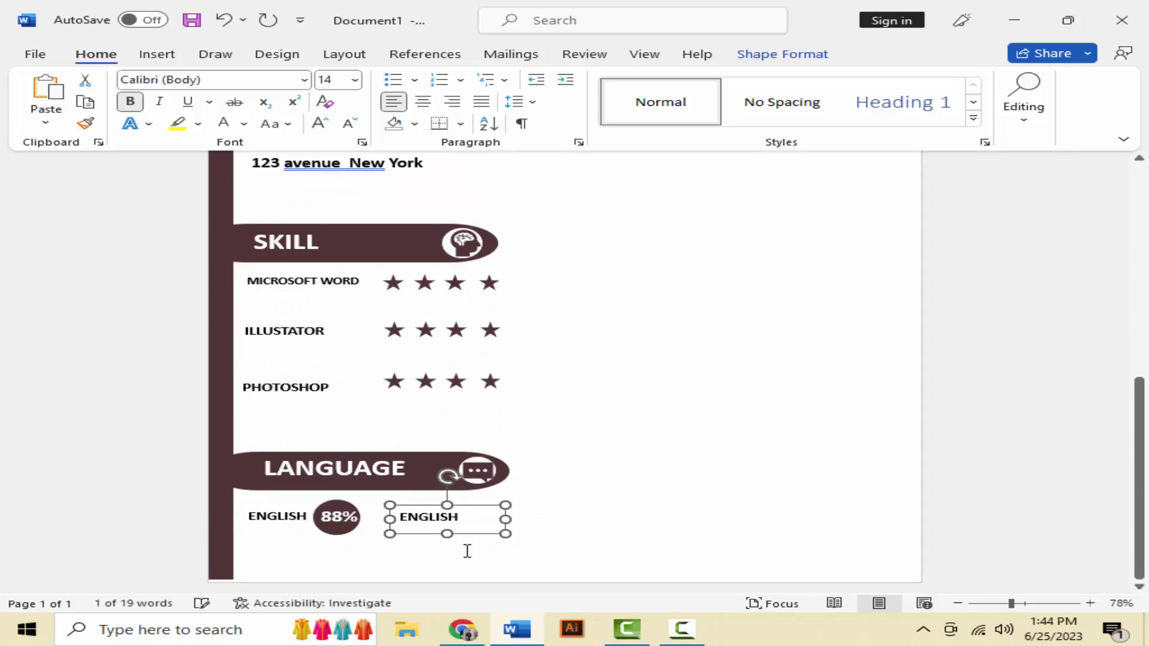
drag(464, 533, 349, 519)
text(ARABIC)
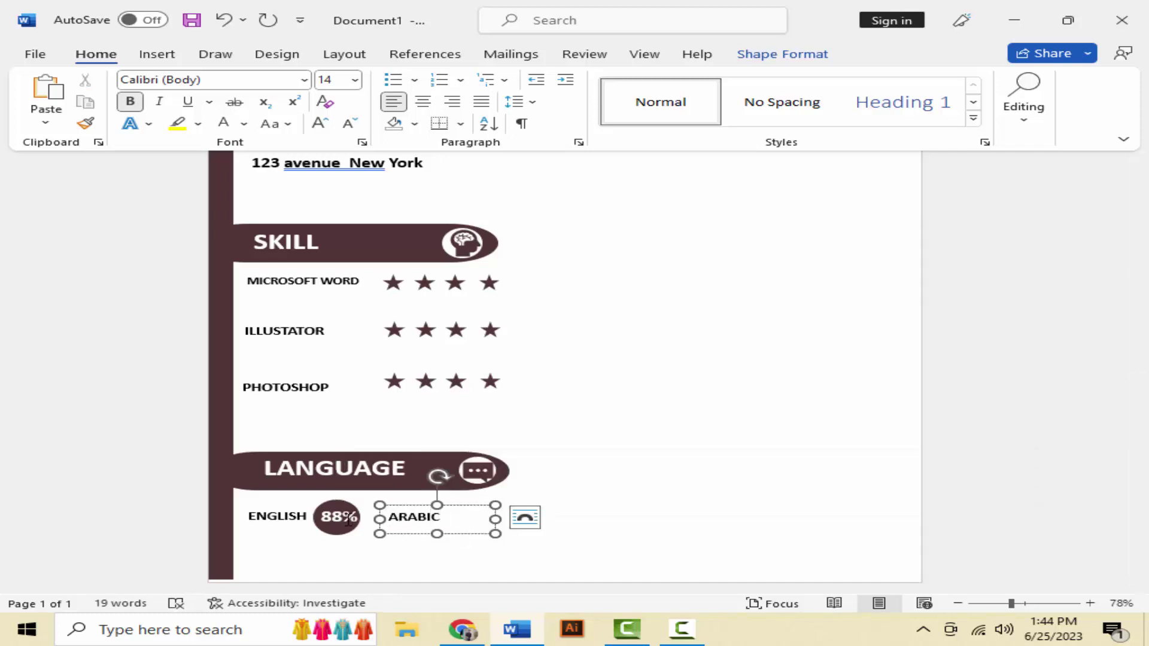
click(456, 545)
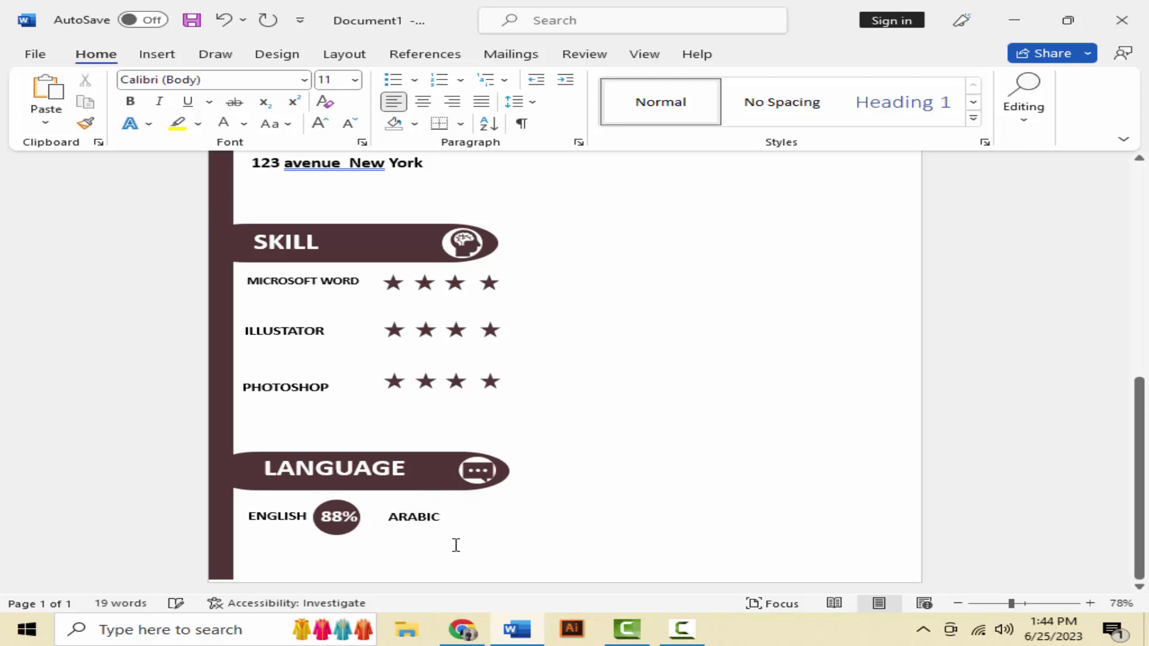
Draw a small oval beside ARABIC and fill it with dark maroon.
click(338, 532)
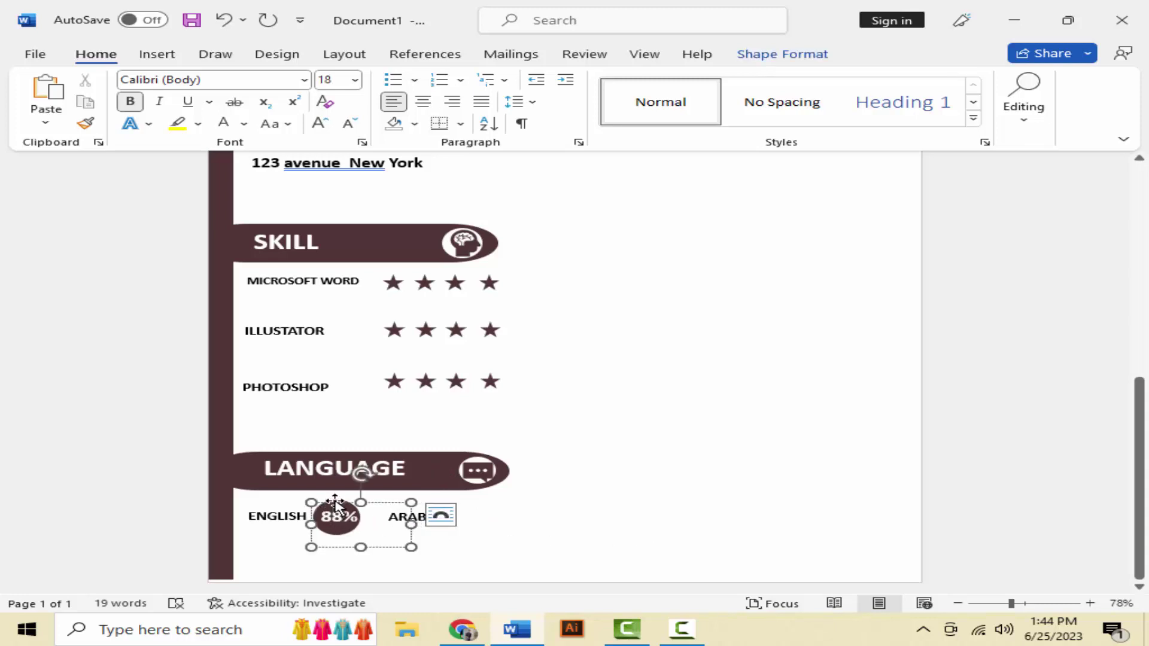
click(336, 504)
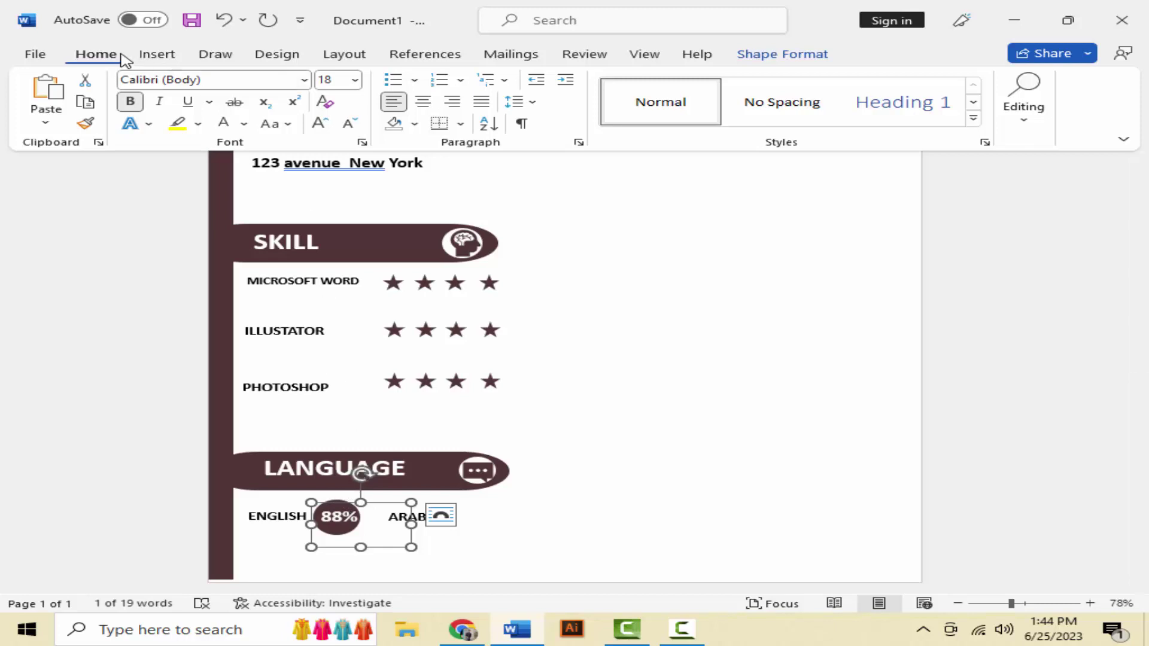
click(157, 54)
click(248, 80)
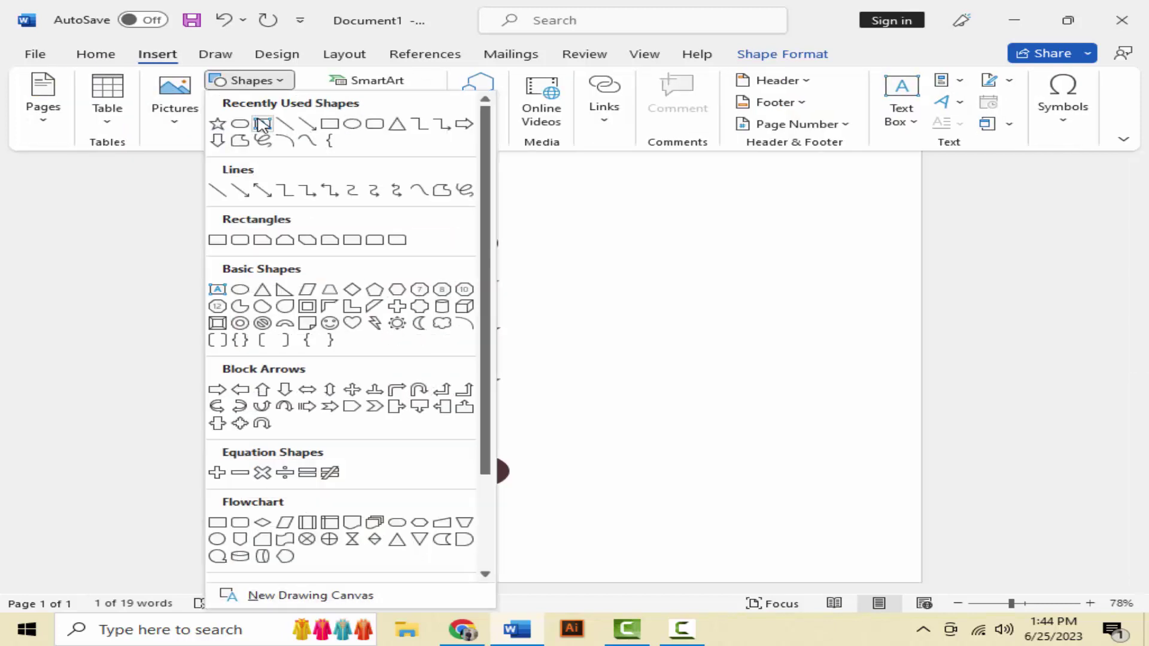
click(352, 123)
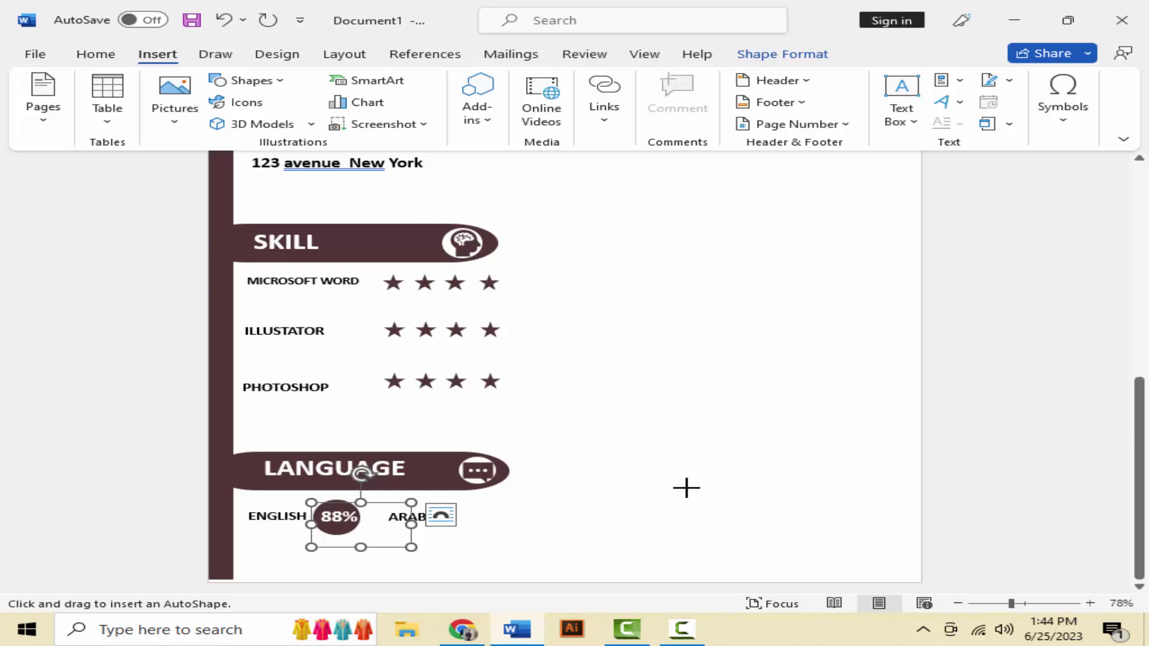
mouse_move(565, 471)
mouse_down()
mouse_move(606, 505)
mouse_move(477, 514)
mouse_up()
click(363, 79)
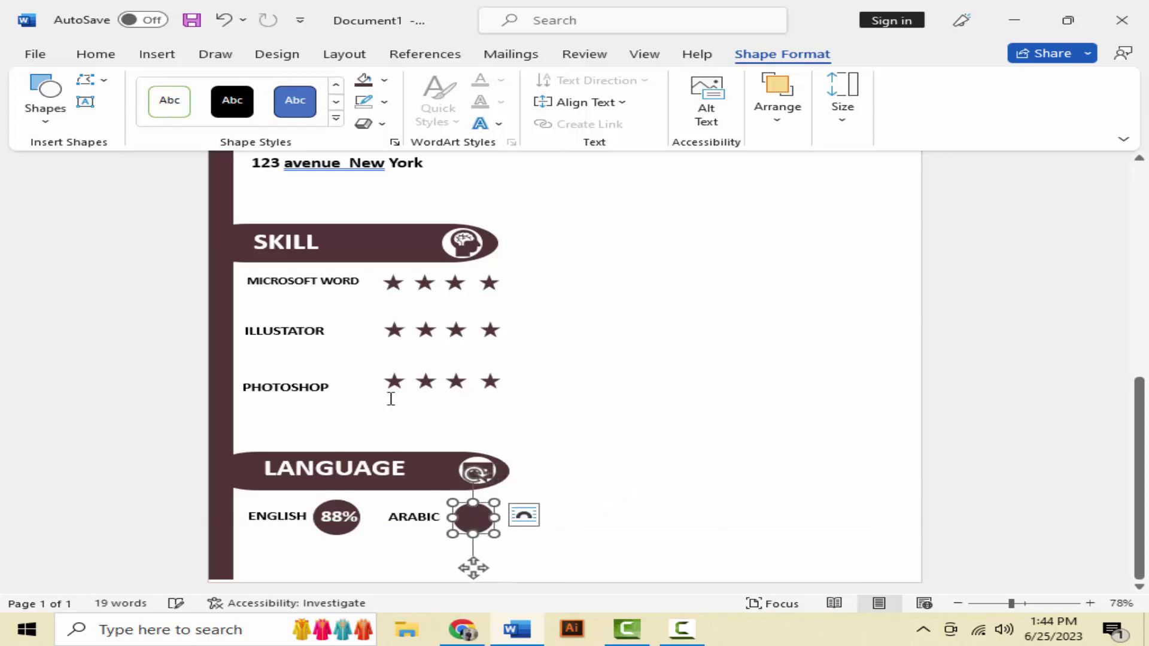
click(341, 518)
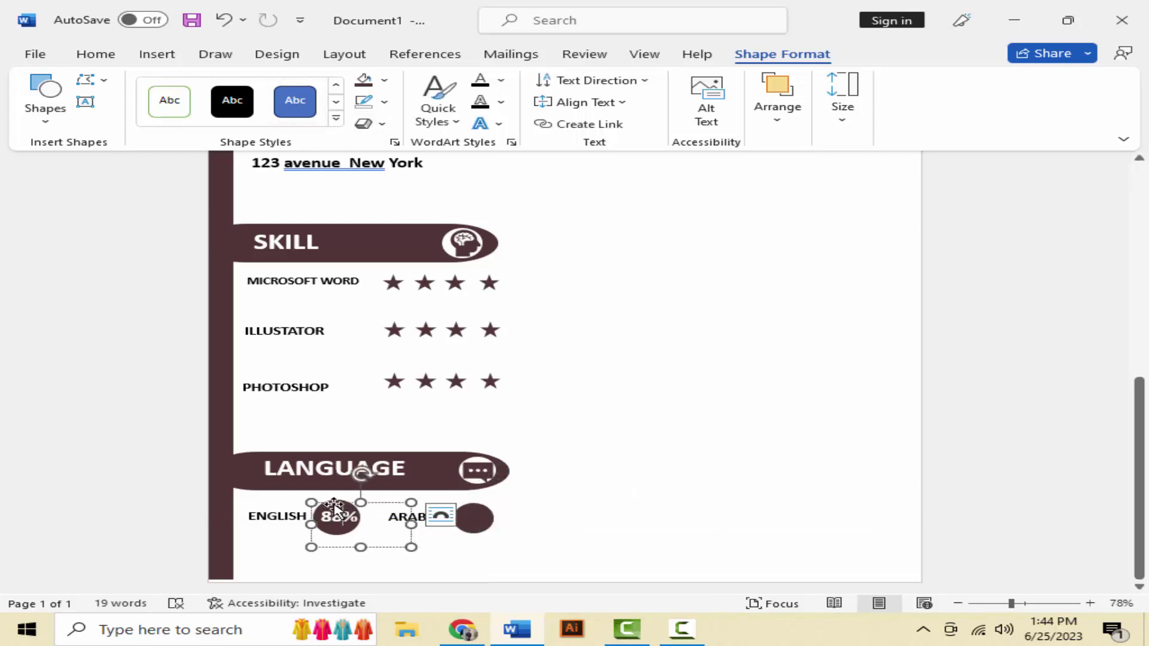
Paste a copy of the 88% label and position it on the ARABIC circle.
right_click(338, 506)
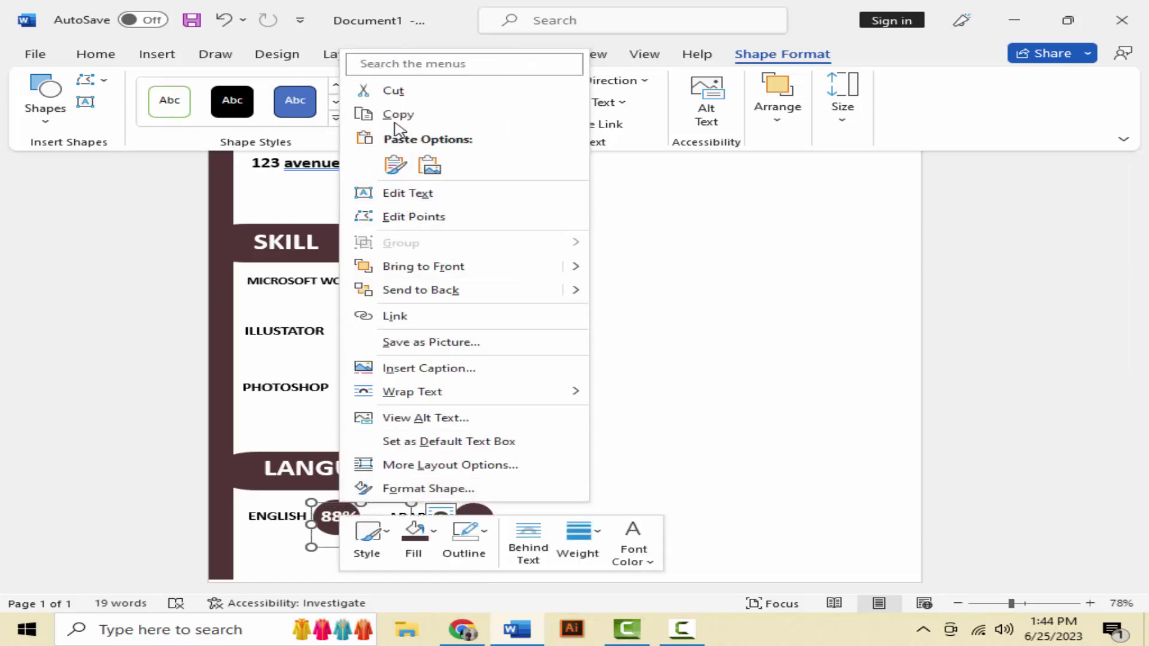
key(Escape)
right_click(733, 383)
click(456, 382)
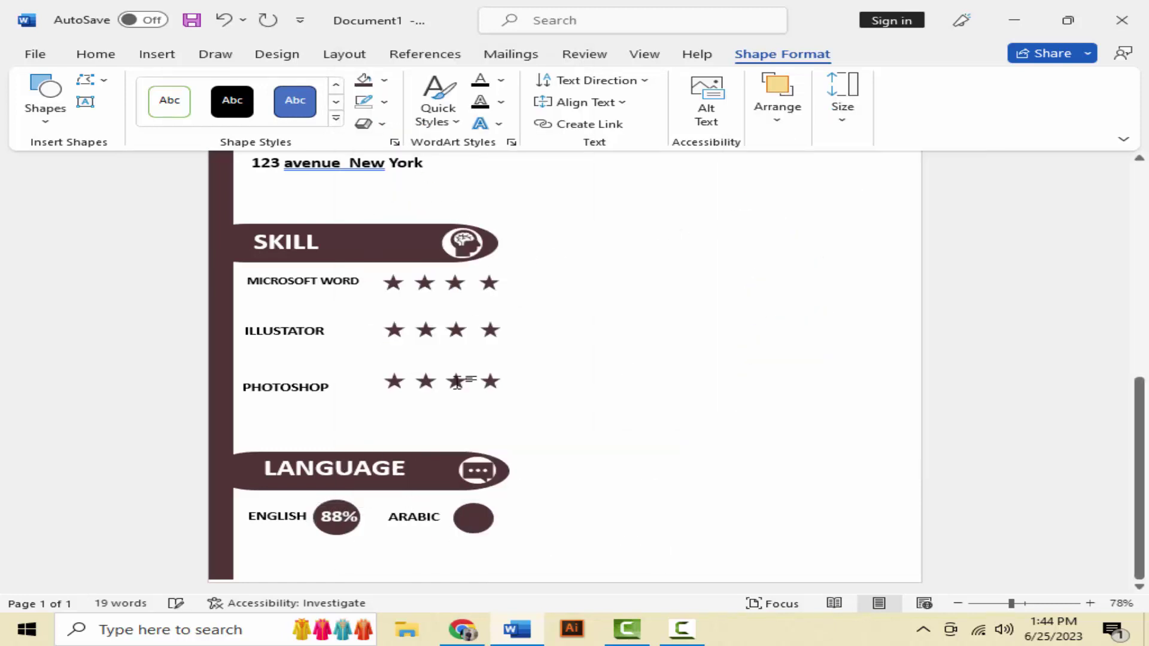
key(ctrl+v)
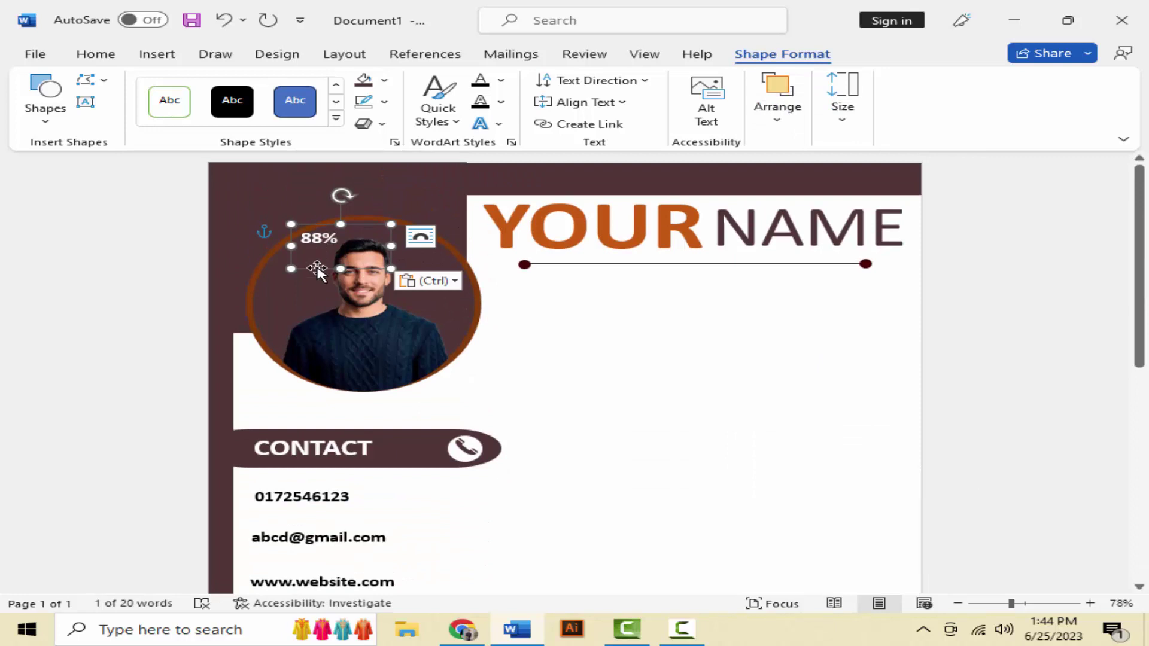
drag(317, 271, 471, 589)
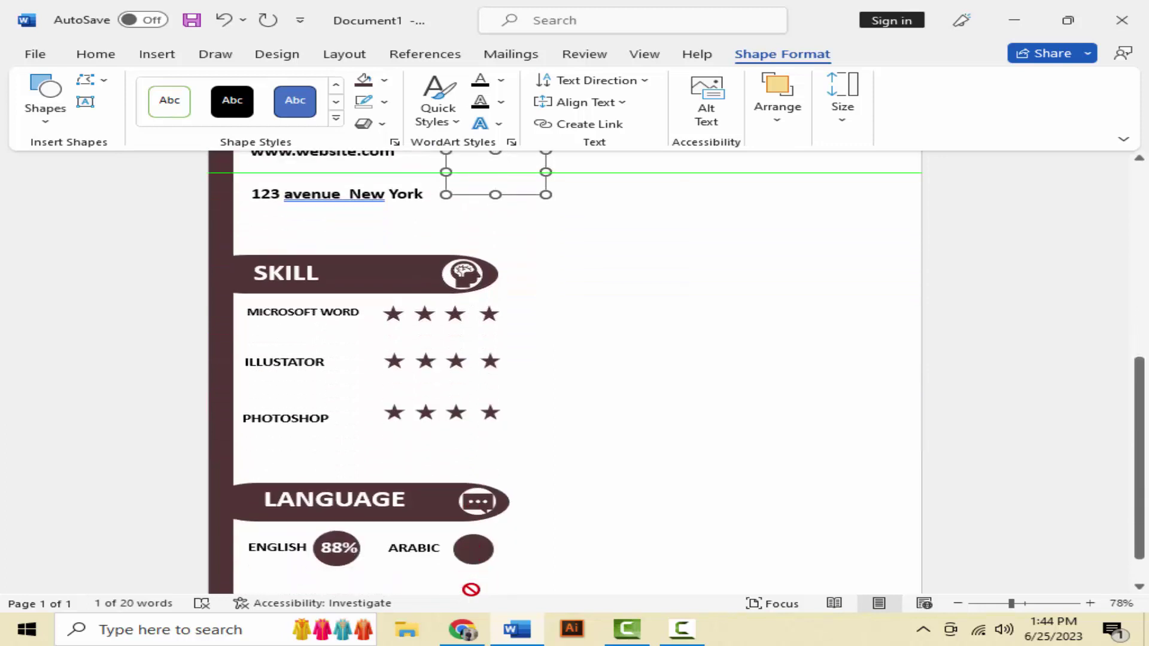
mouse_move(471, 590)
mouse_down()
mouse_move(471, 549)
mouse_move(510, 542)
mouse_move(499, 539)
mouse_up()
click(475, 529)
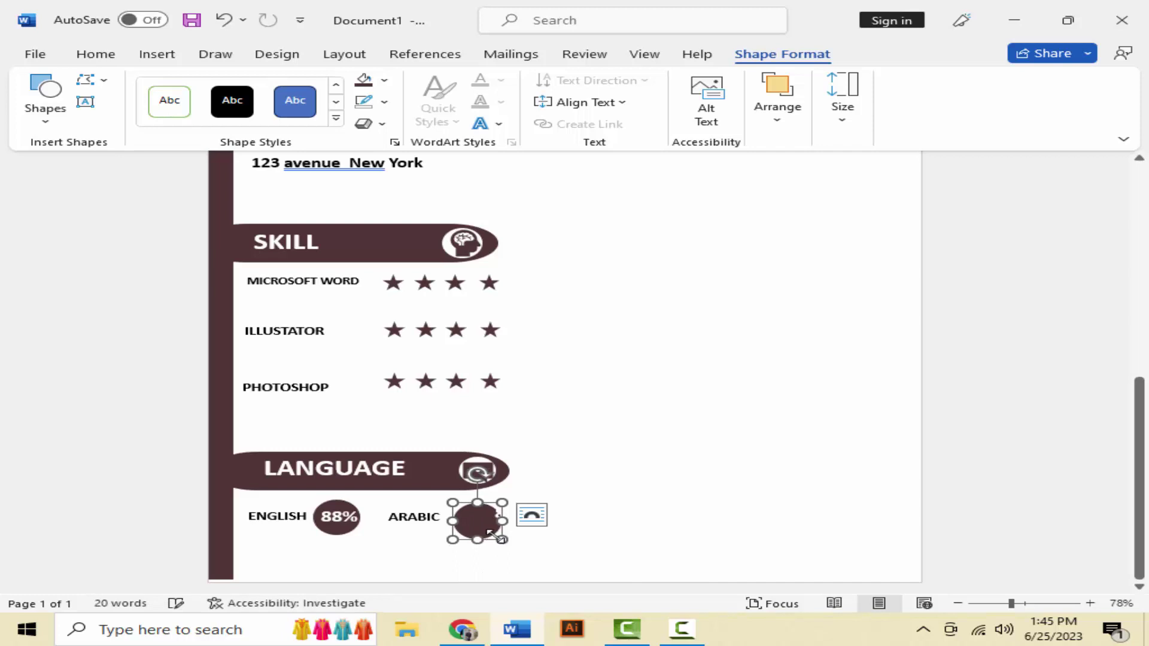
click(545, 532)
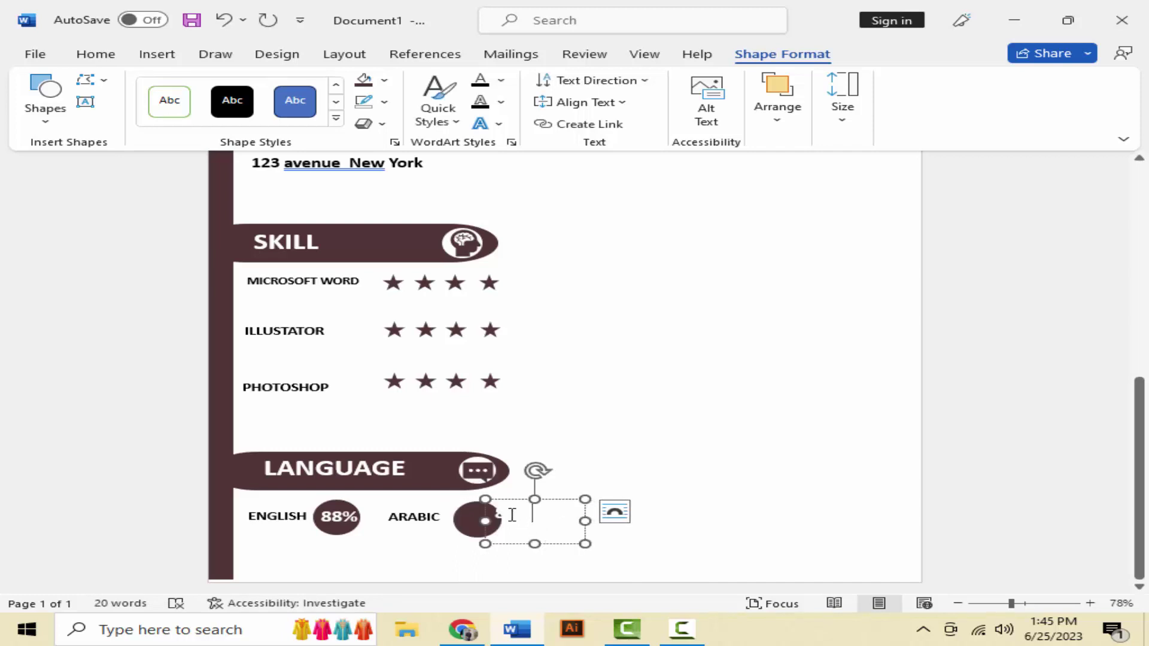
drag(508, 505, 474, 506)
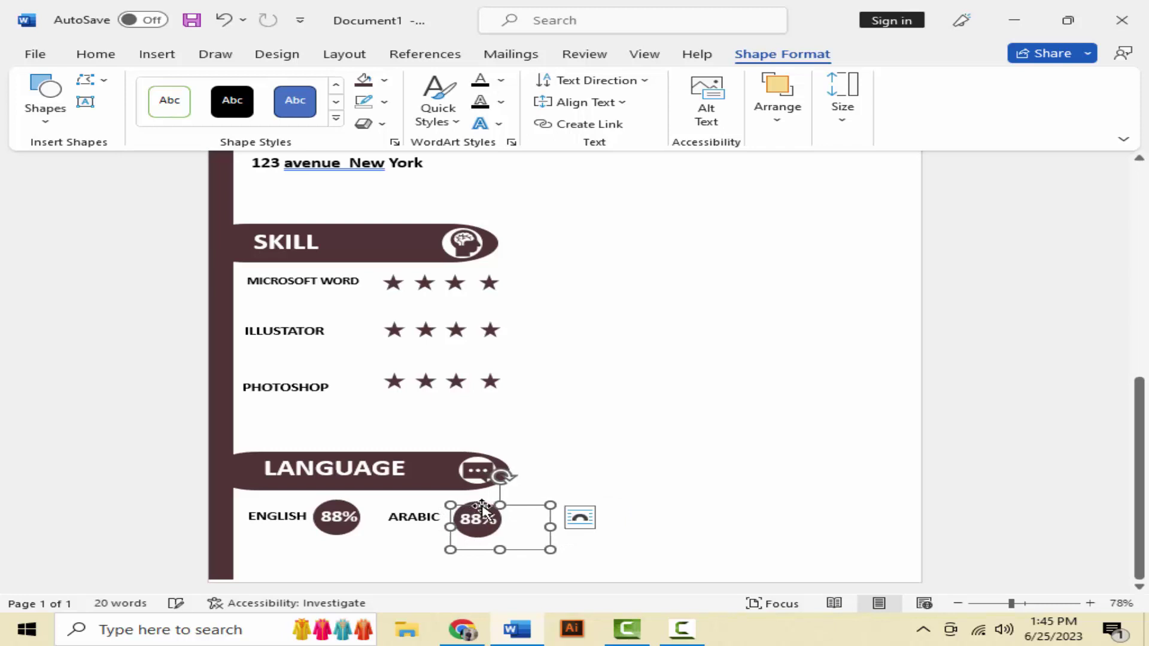
click(732, 420)
Draw a vertical line from CONTACT down to LANGUAGE, separating the sidebar from the main column.
ctrl+scroll(708, 419, down, 1)
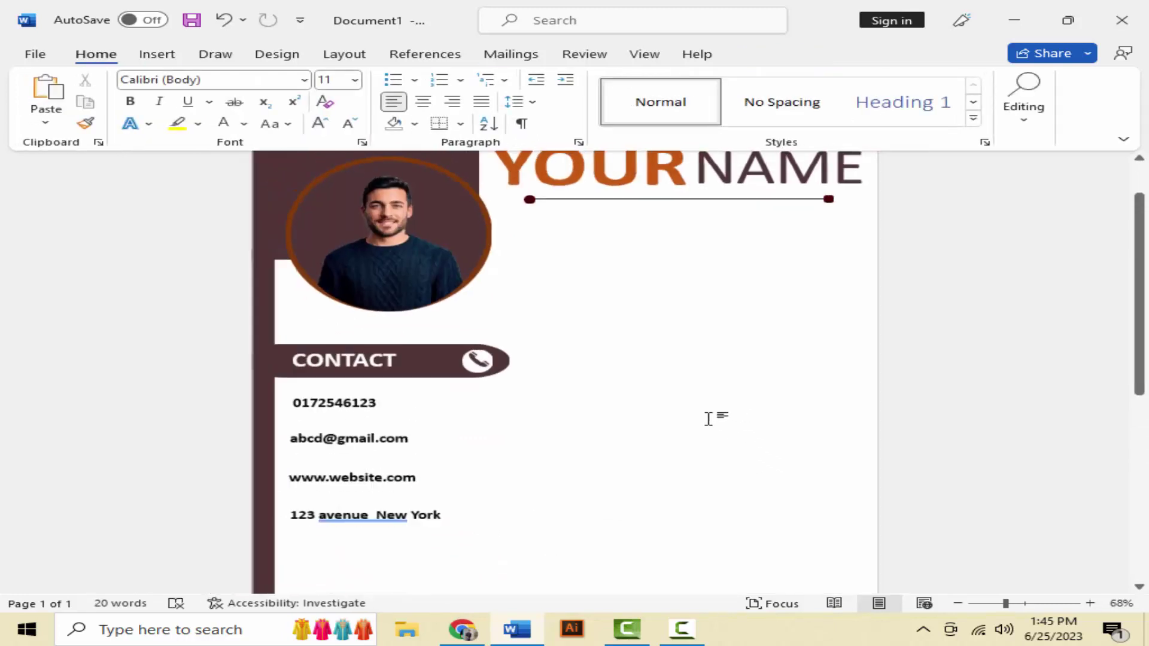
ctrl+scroll(708, 419, down, 2)
ctrl+scroll(644, 393, down, 1)
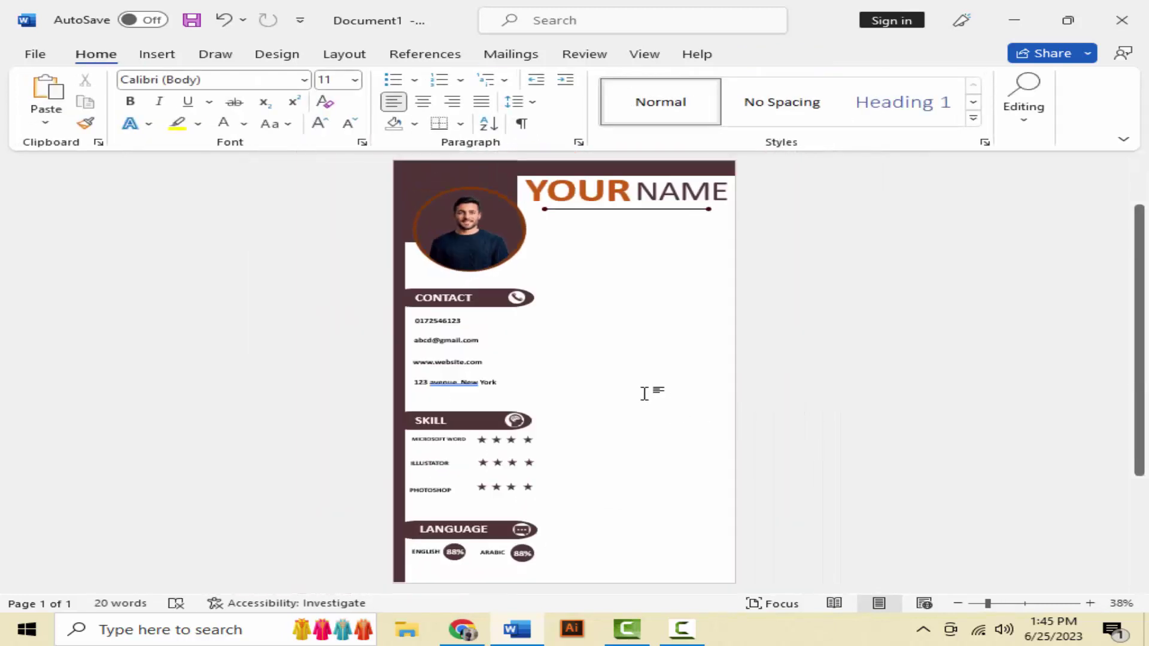
ctrl+scroll(644, 393, up, 1)
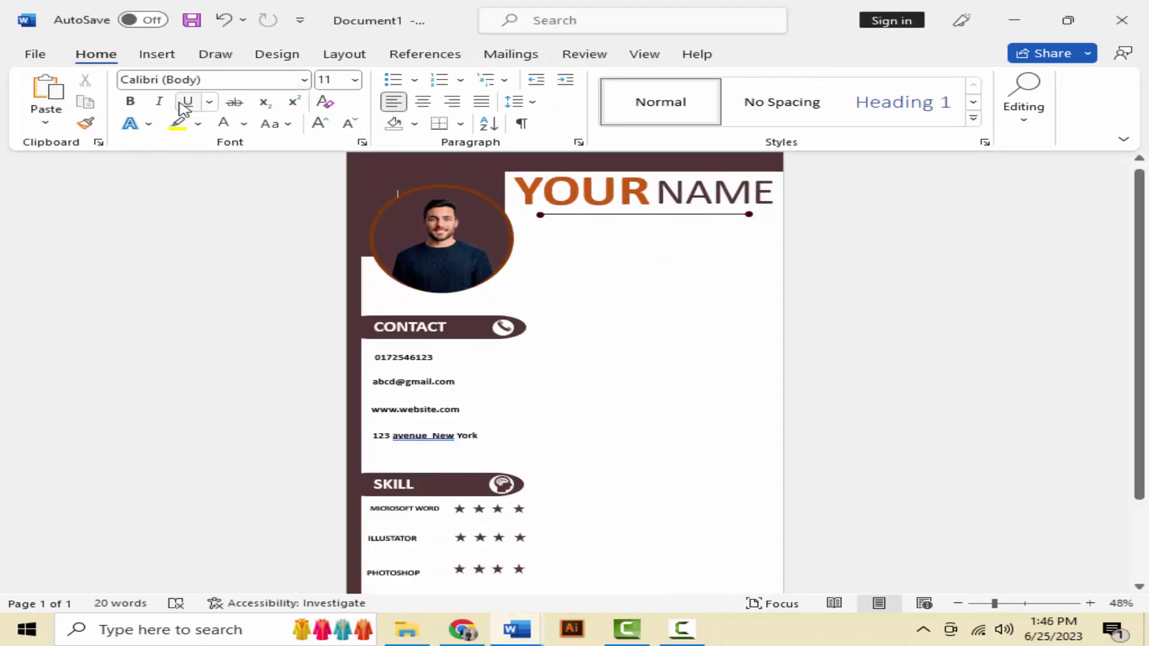
click(157, 55)
click(220, 81)
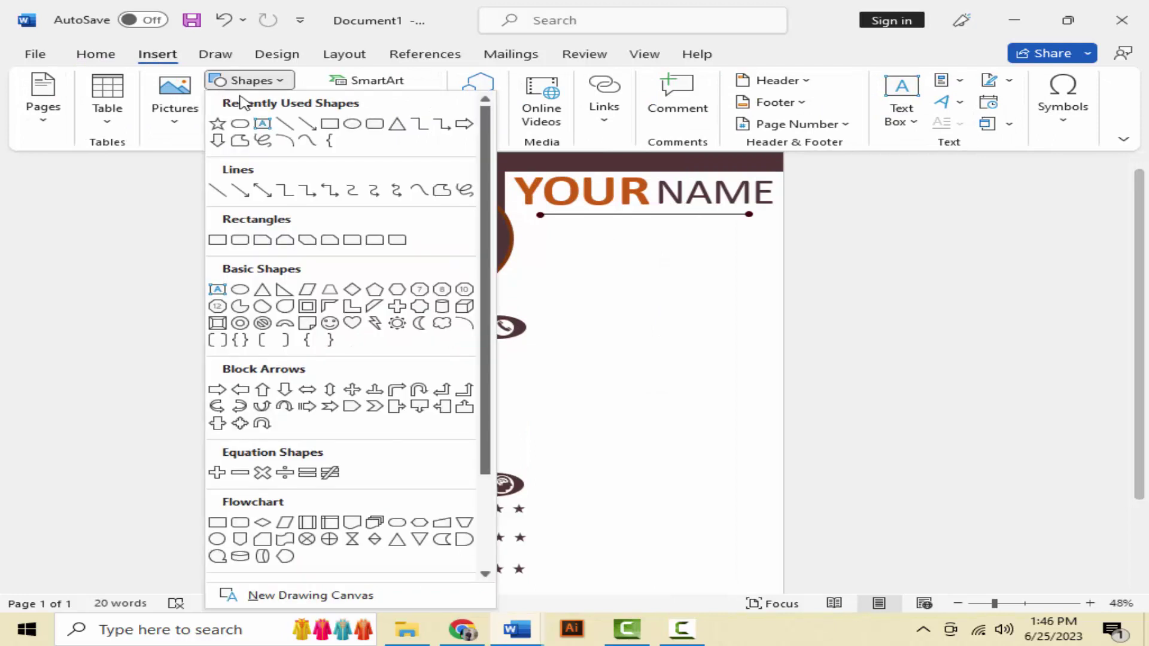
click(284, 126)
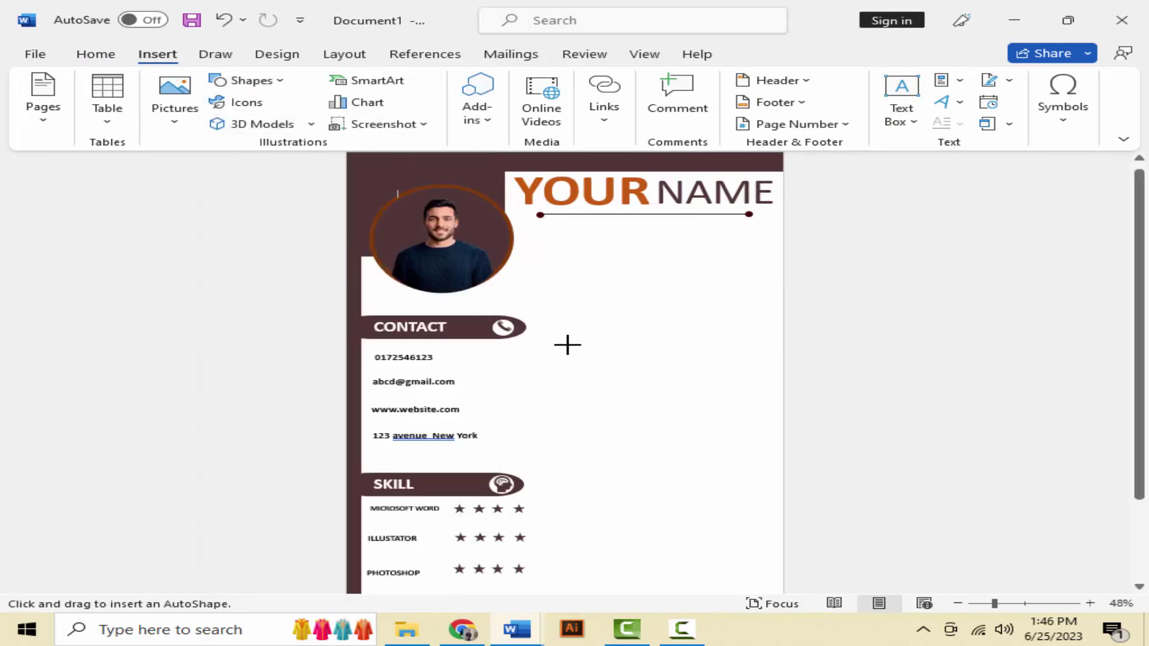
ctrl+scroll(559, 331, down, 2)
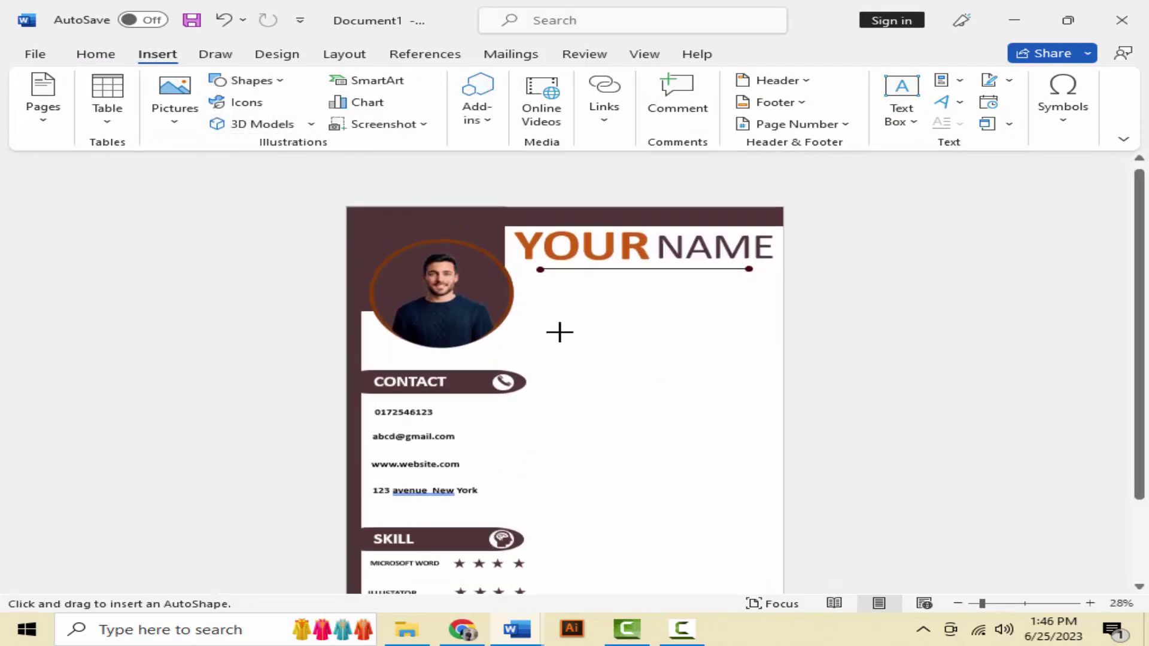
drag(557, 310, 564, 357)
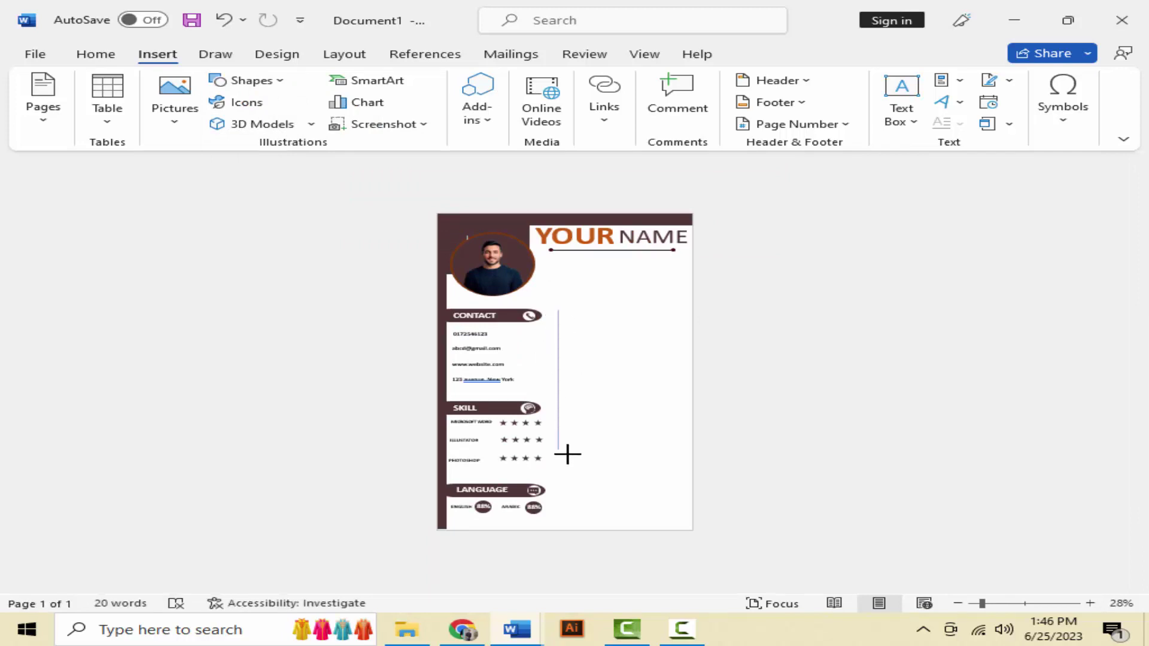
drag(567, 491, 567, 492)
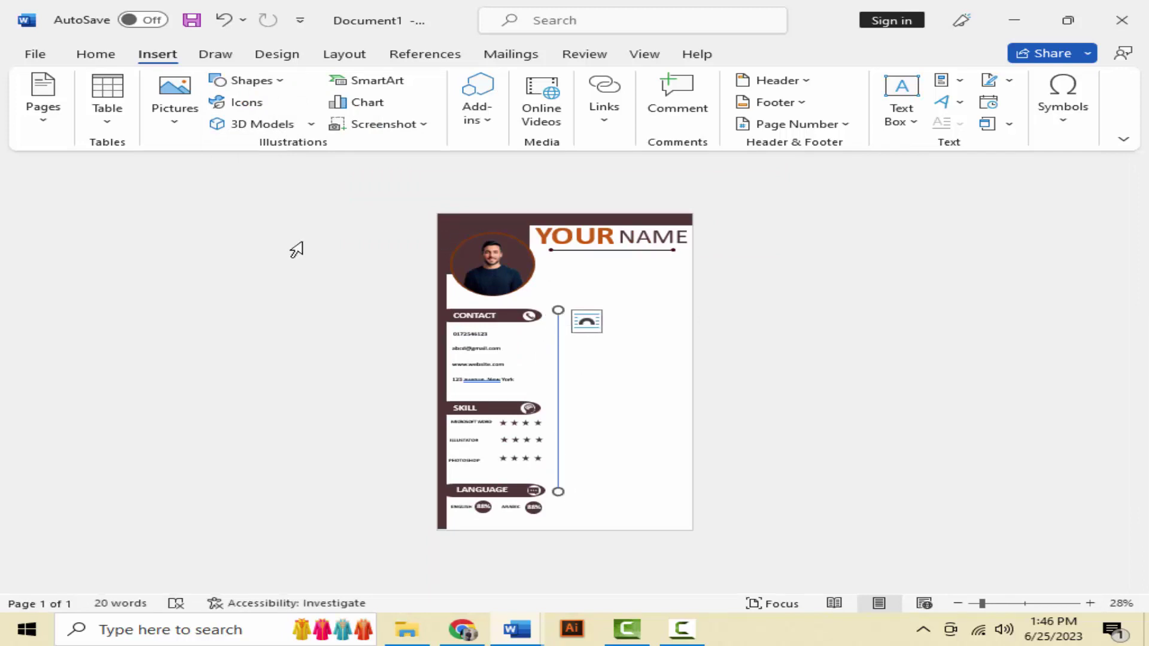
click(742, 305)
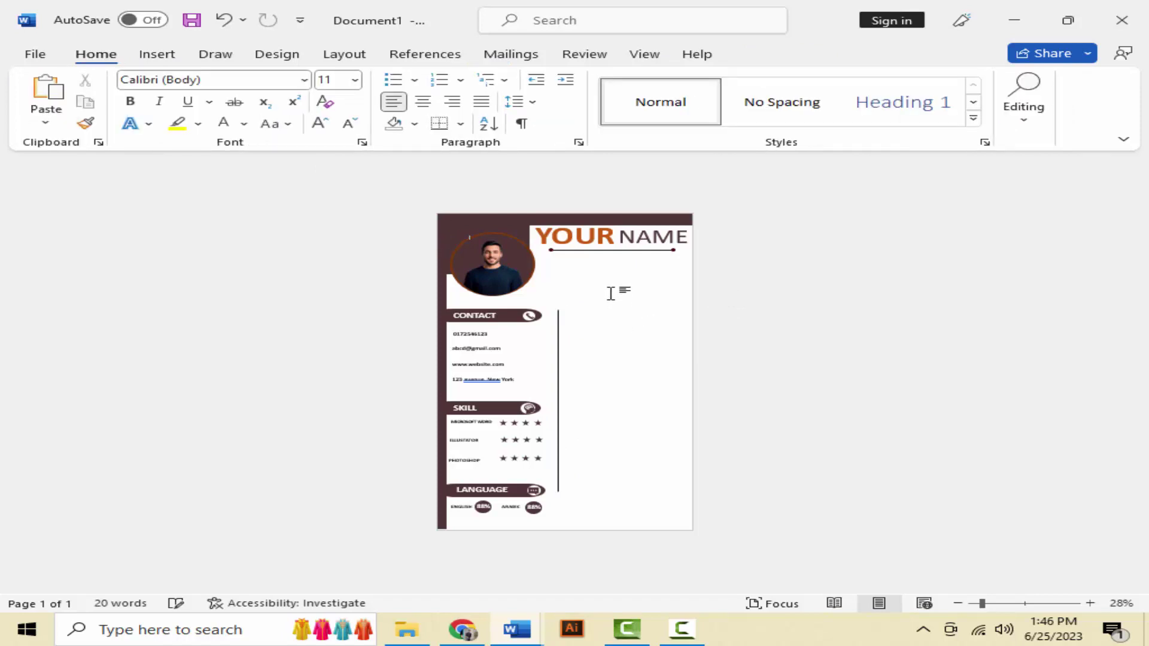
Reduce the word YOUR from 80 pt to 72 pt.
ctrl+scroll(616, 302, up, 2)
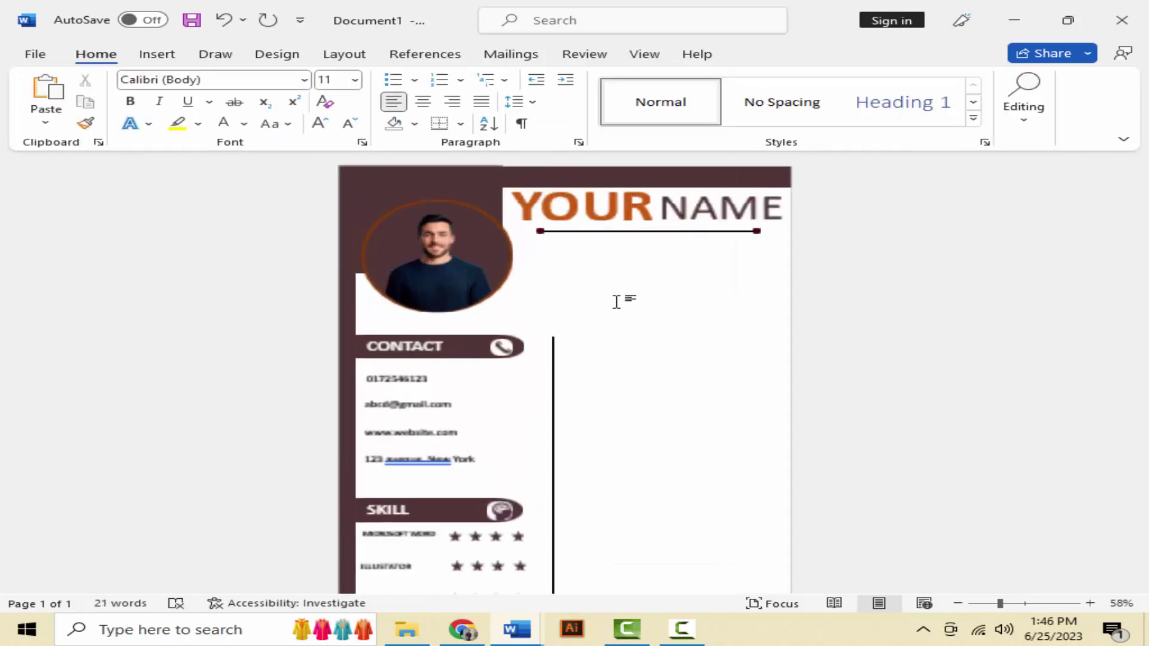
ctrl+scroll(616, 302, up, 3)
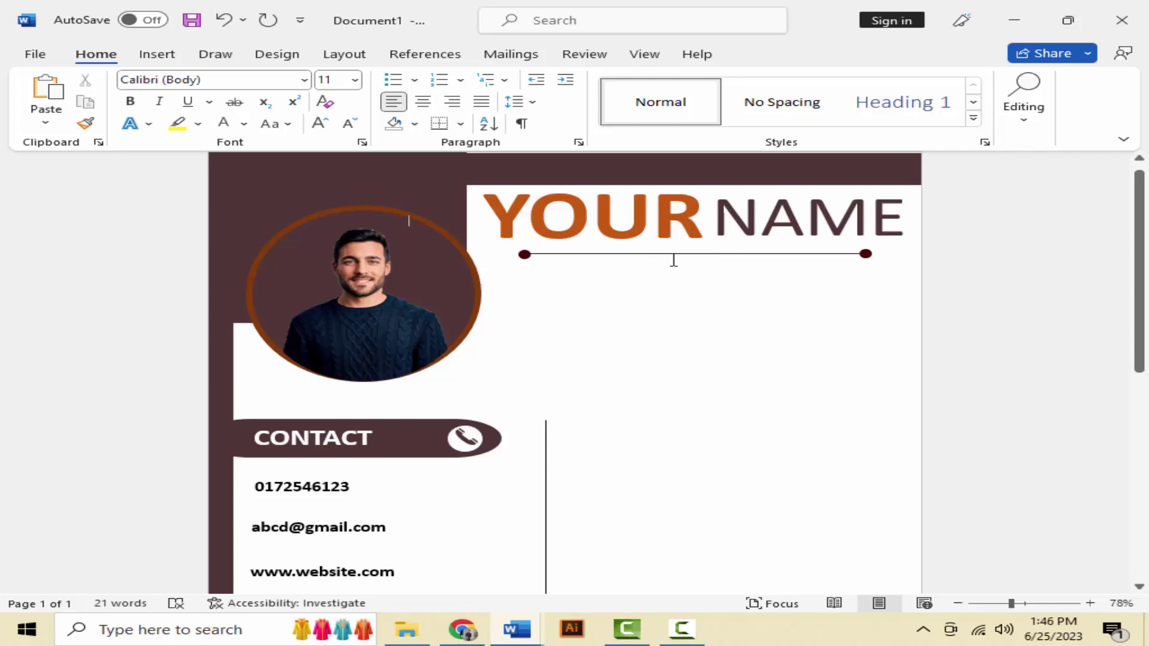
click(634, 221)
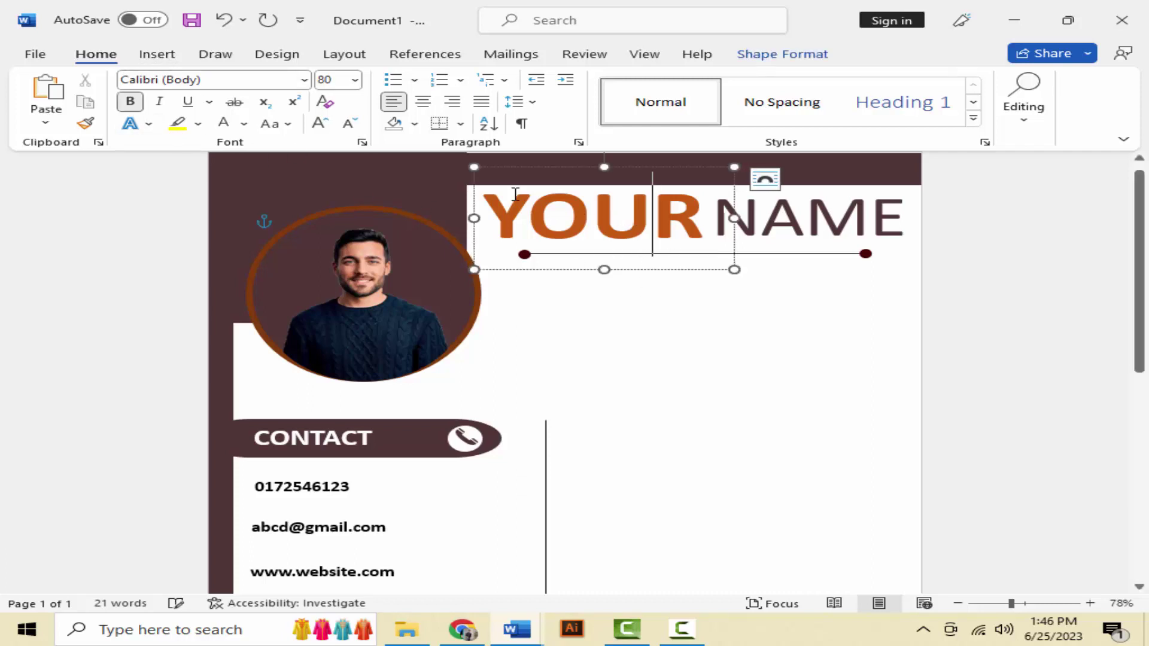
drag(700, 225, 443, 219)
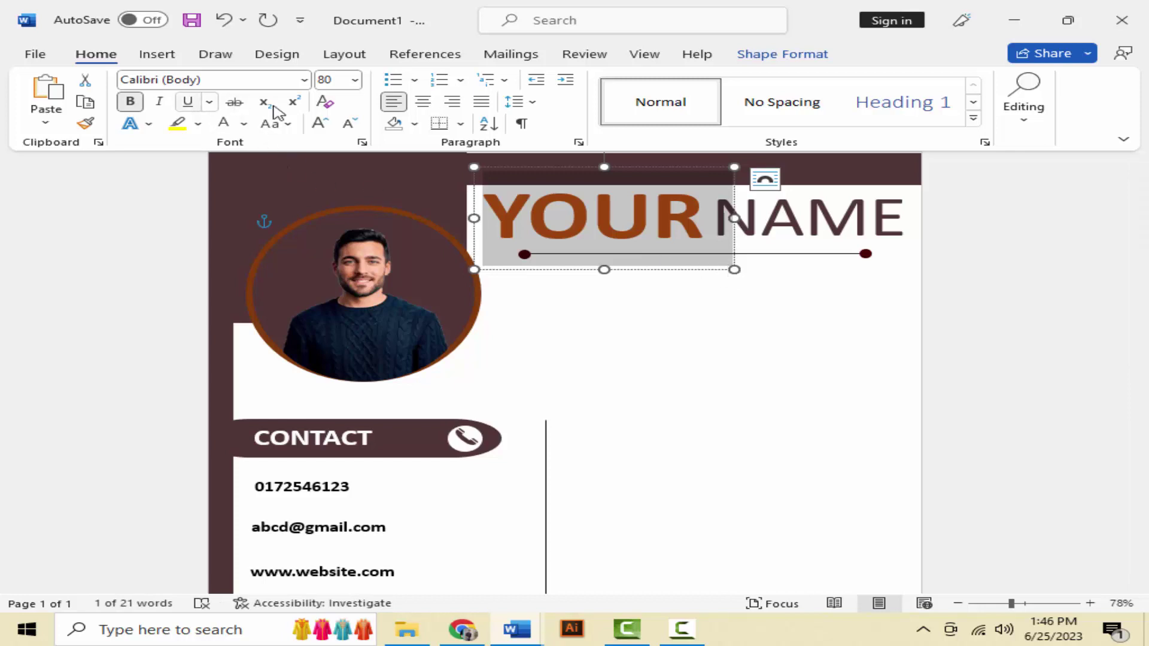
click(351, 124)
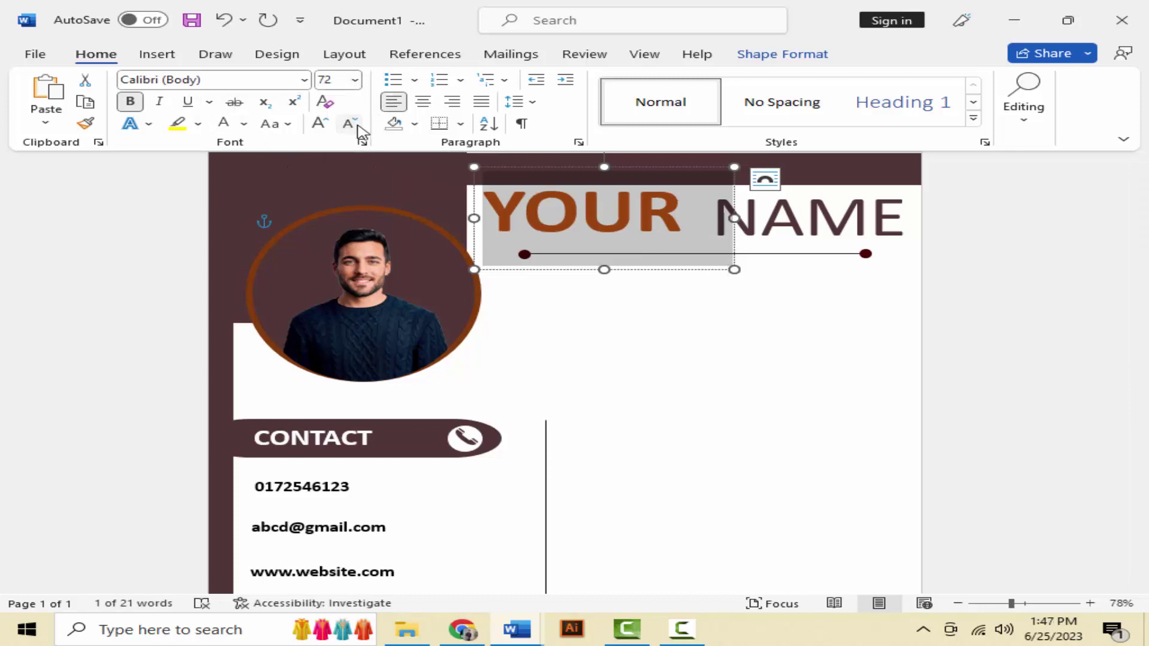
Nudge the YOUR text box slightly right so it centres over the underline.
click(981, 326)
click(785, 217)
click(664, 226)
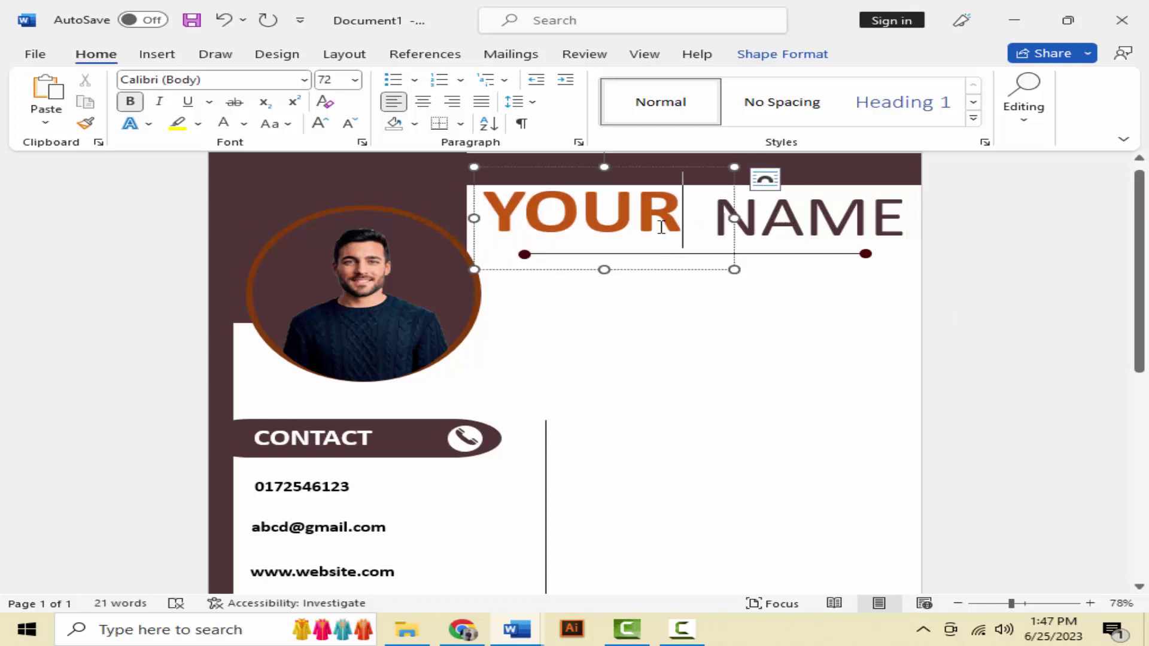
drag(658, 270, 672, 274)
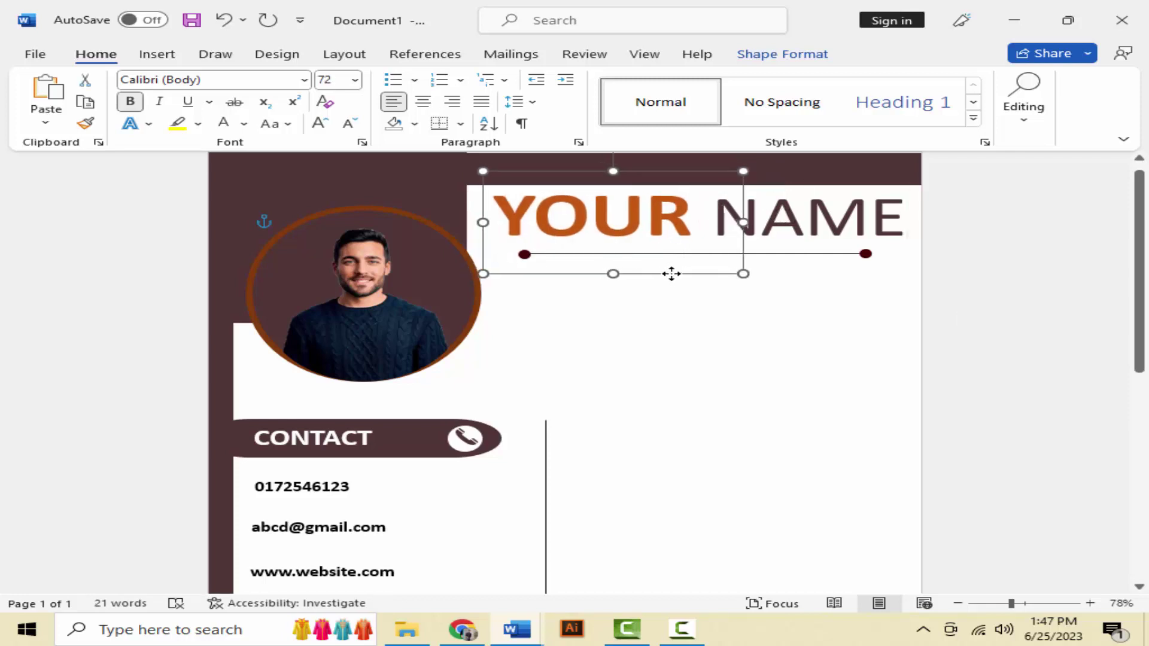
click(1012, 328)
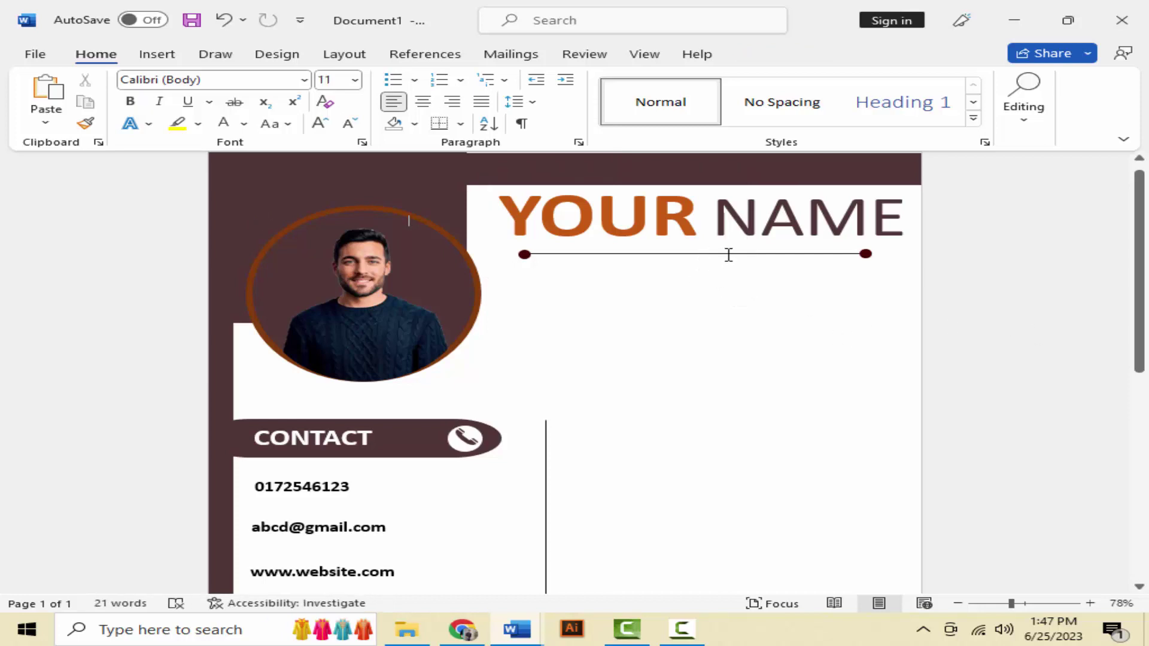
click(772, 255)
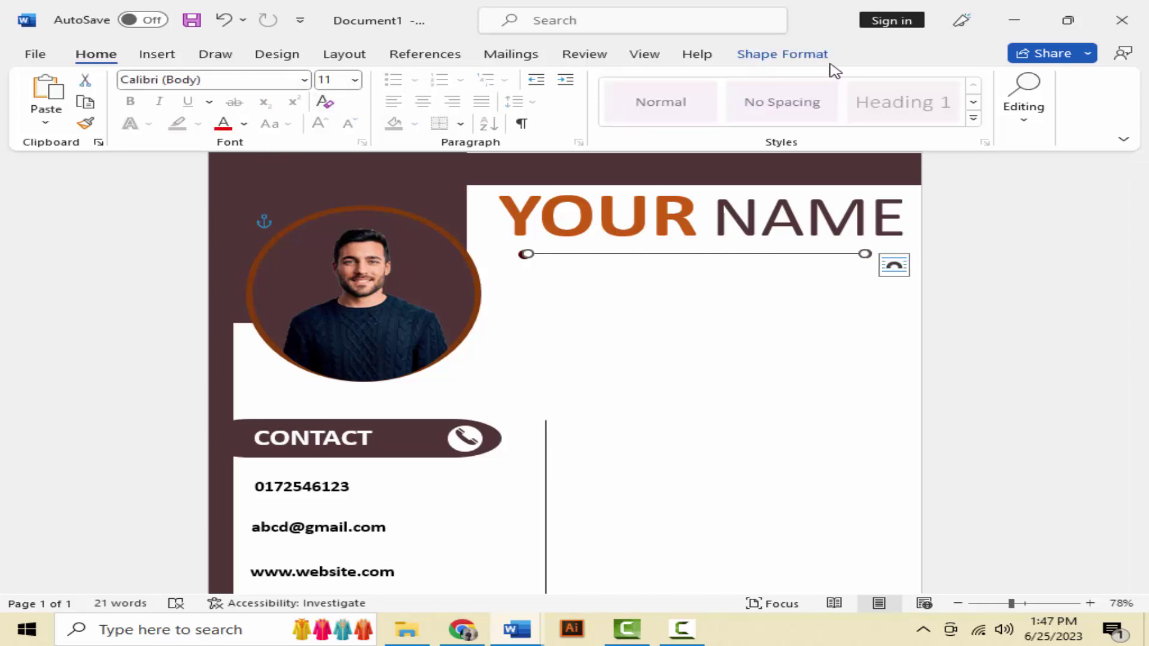
Restyle the line under YOUR NAME as a 3 pt dark maroon rule.
click(782, 54)
click(383, 102)
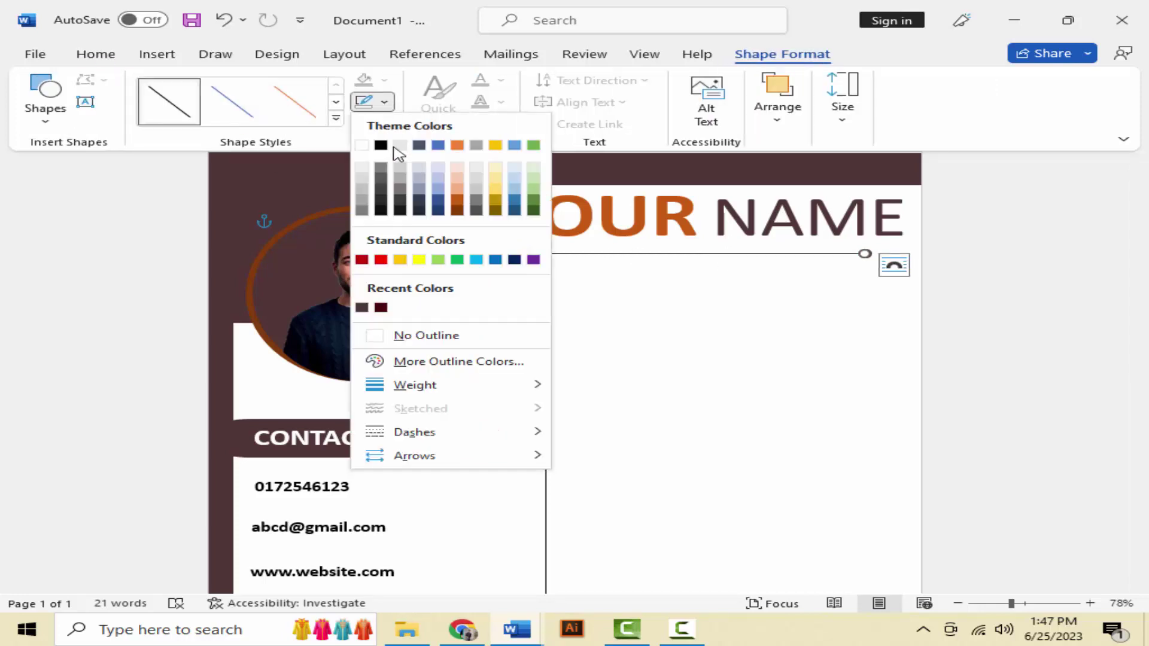
mouse_move(415, 384)
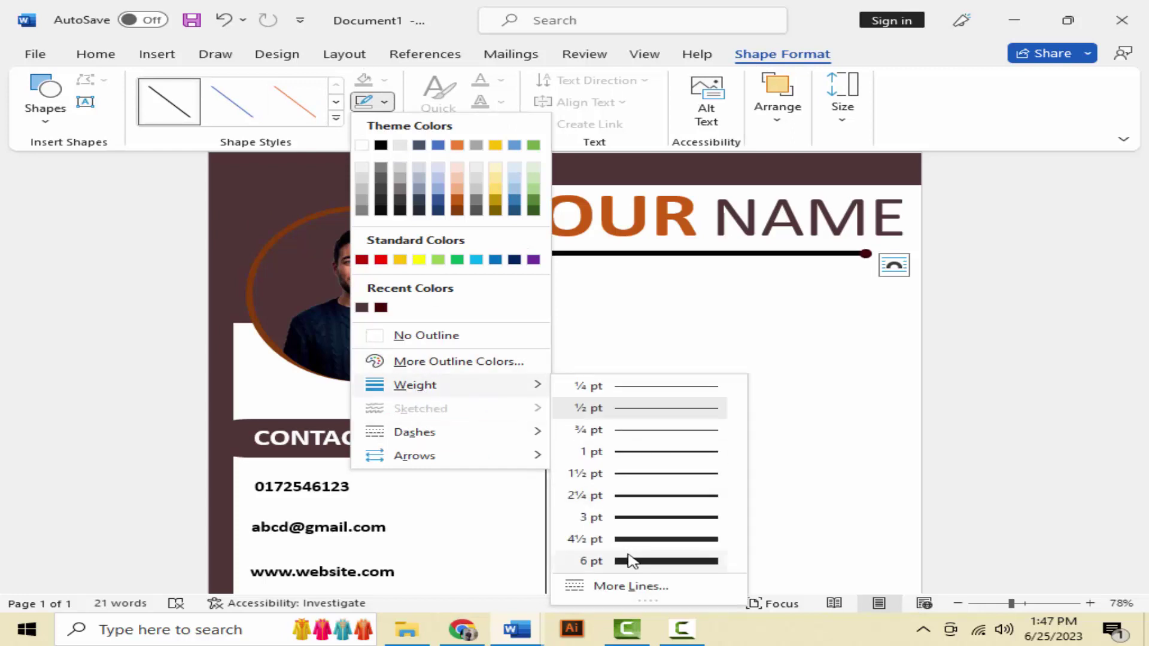
click(647, 498)
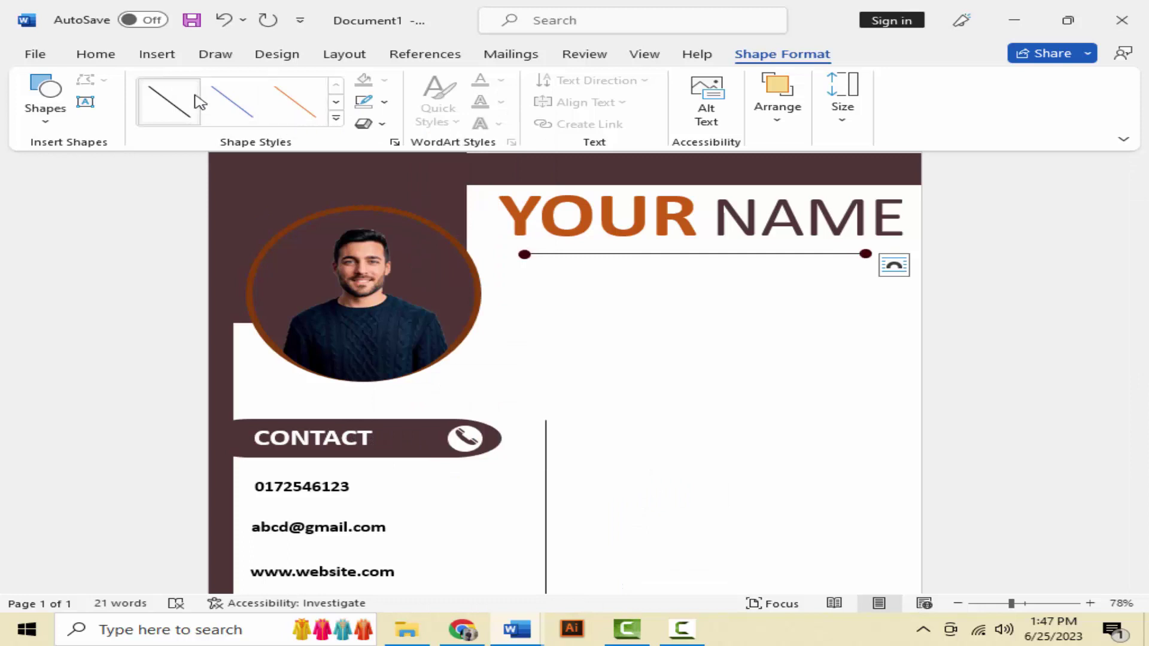
click(203, 112)
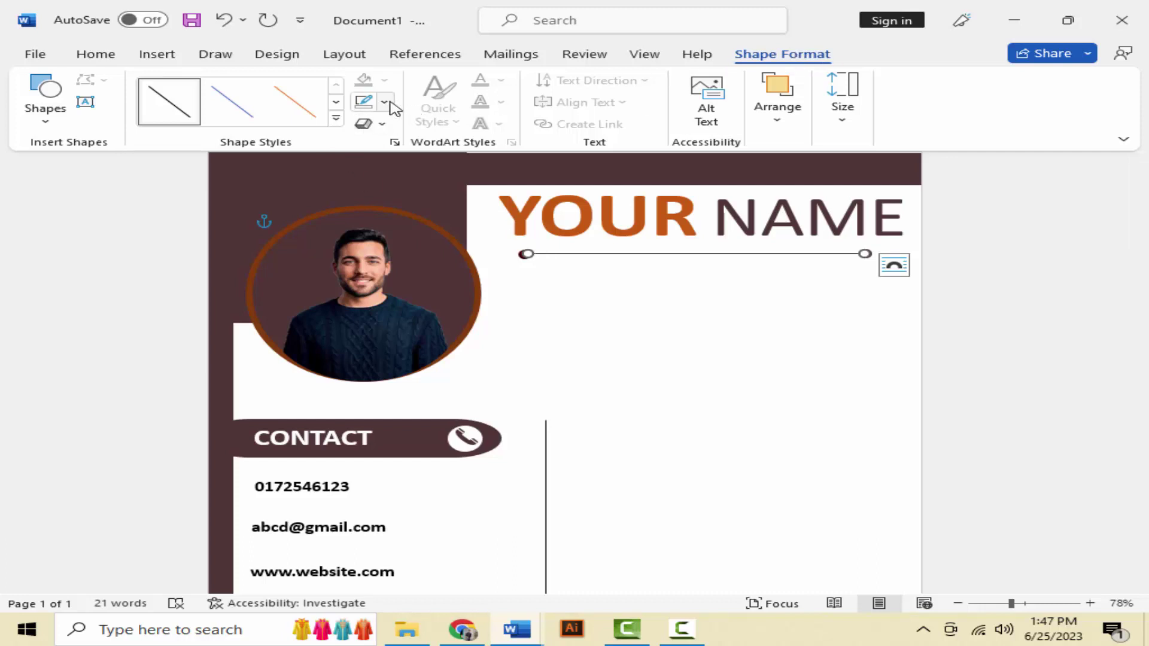
click(383, 103)
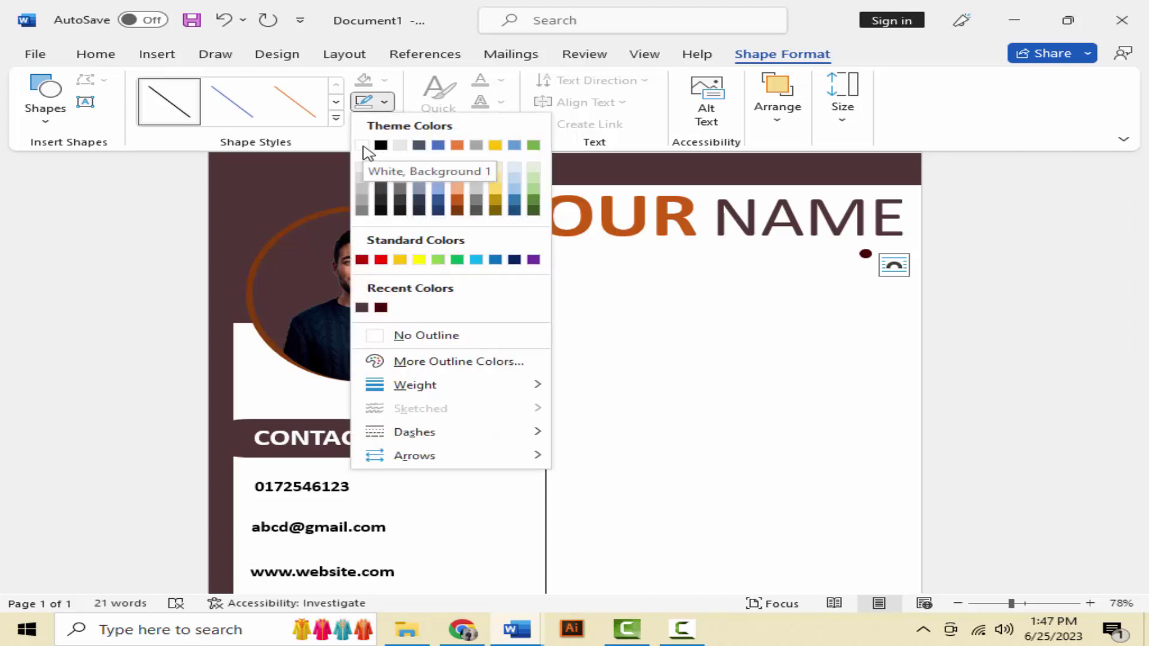
click(381, 308)
click(384, 103)
mouse_move(414, 384)
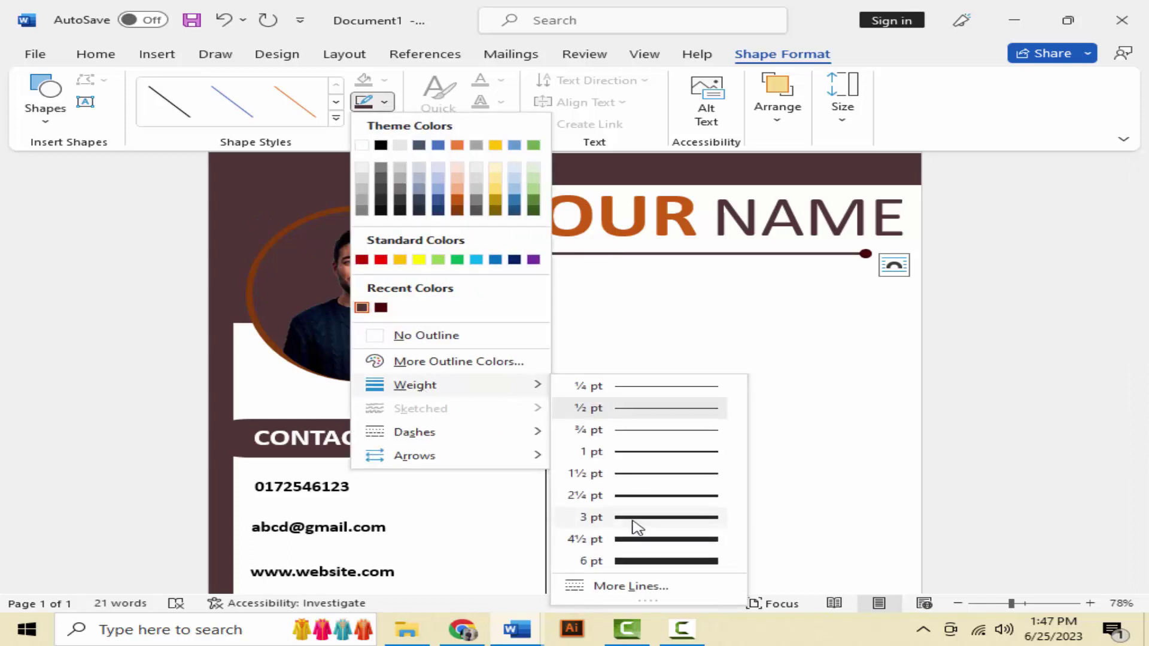
click(635, 521)
click(1029, 392)
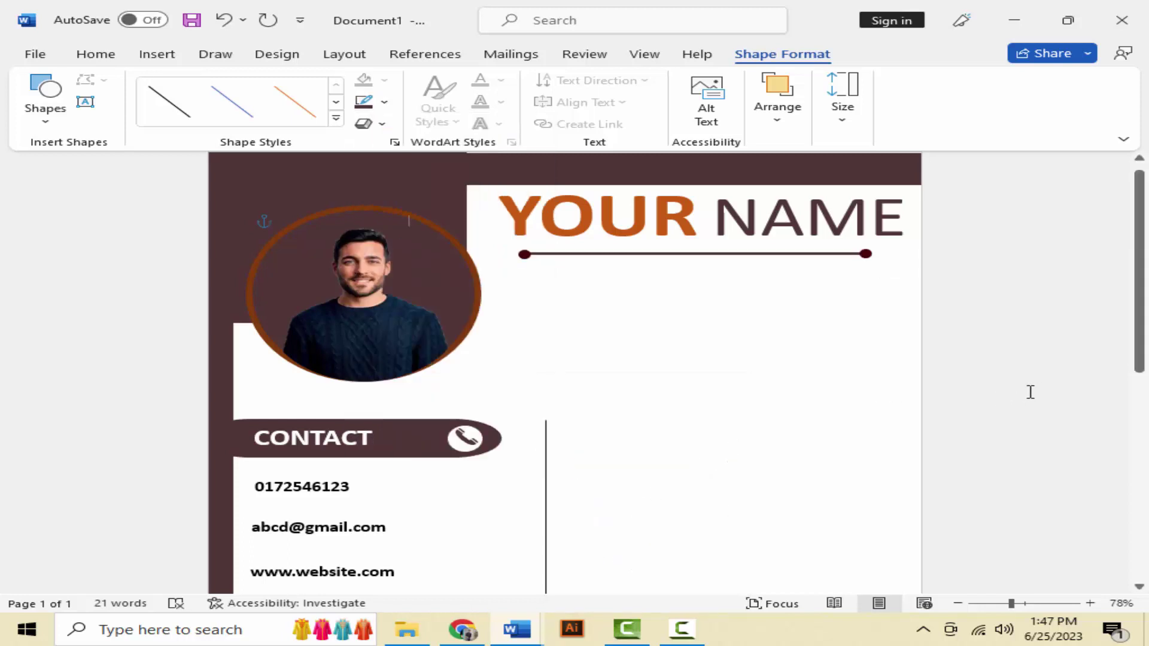
click(160, 59)
Draw a text box with no outline and no fill below the name line.
click(245, 80)
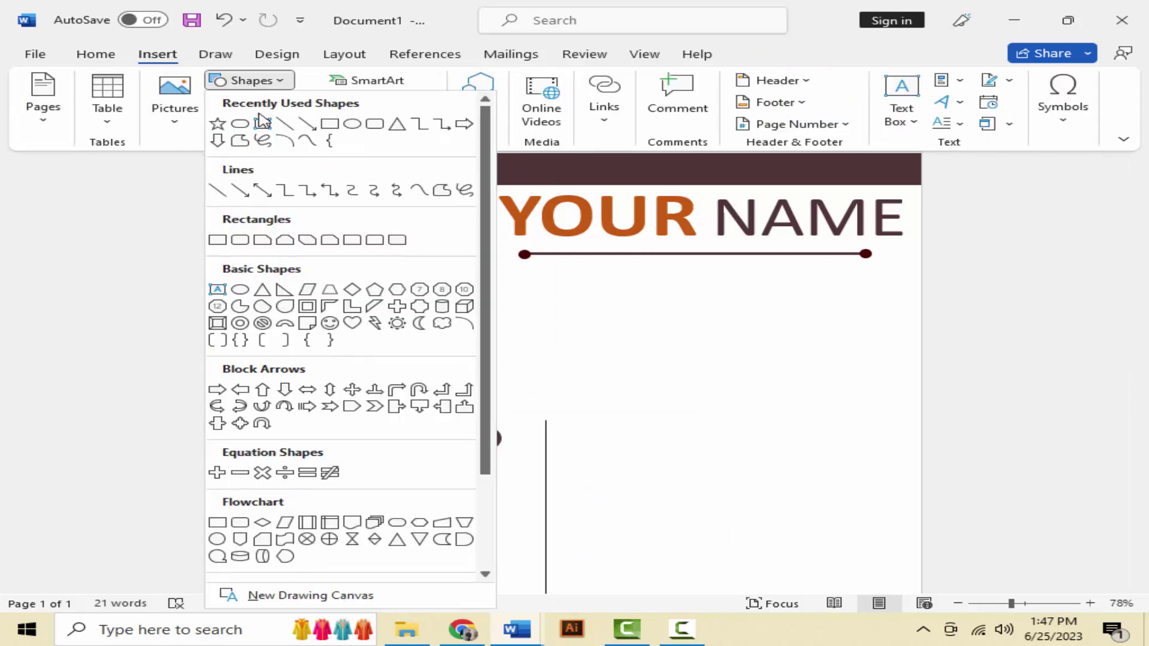
click(263, 133)
drag(588, 264, 845, 315)
click(384, 102)
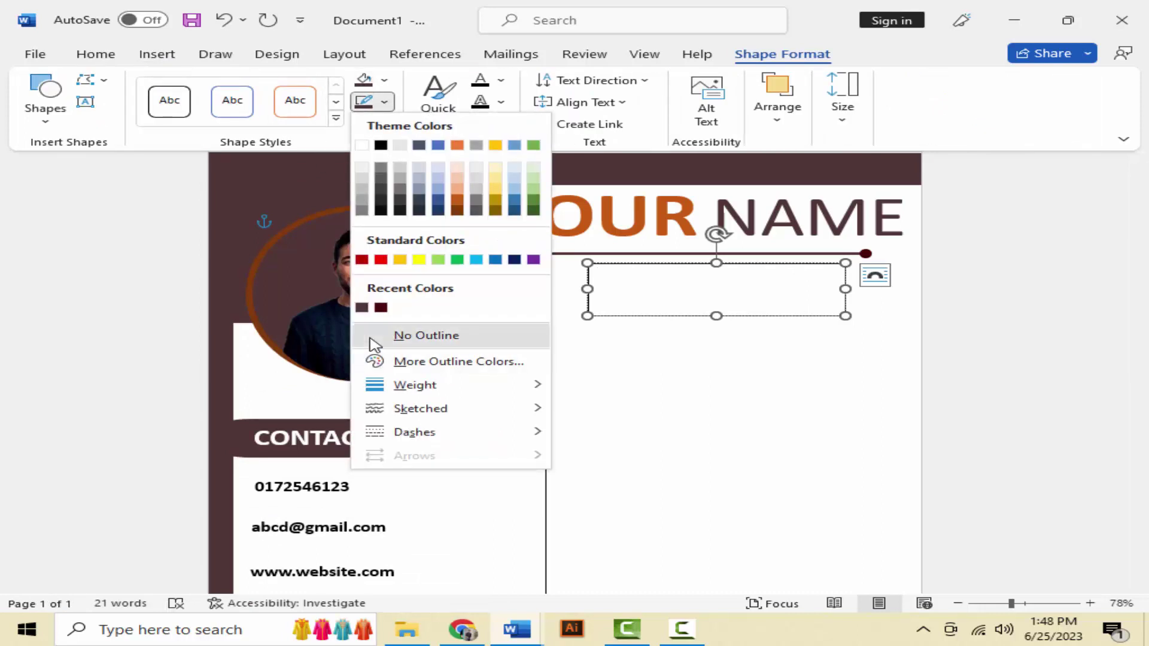
click(374, 336)
click(385, 79)
click(381, 315)
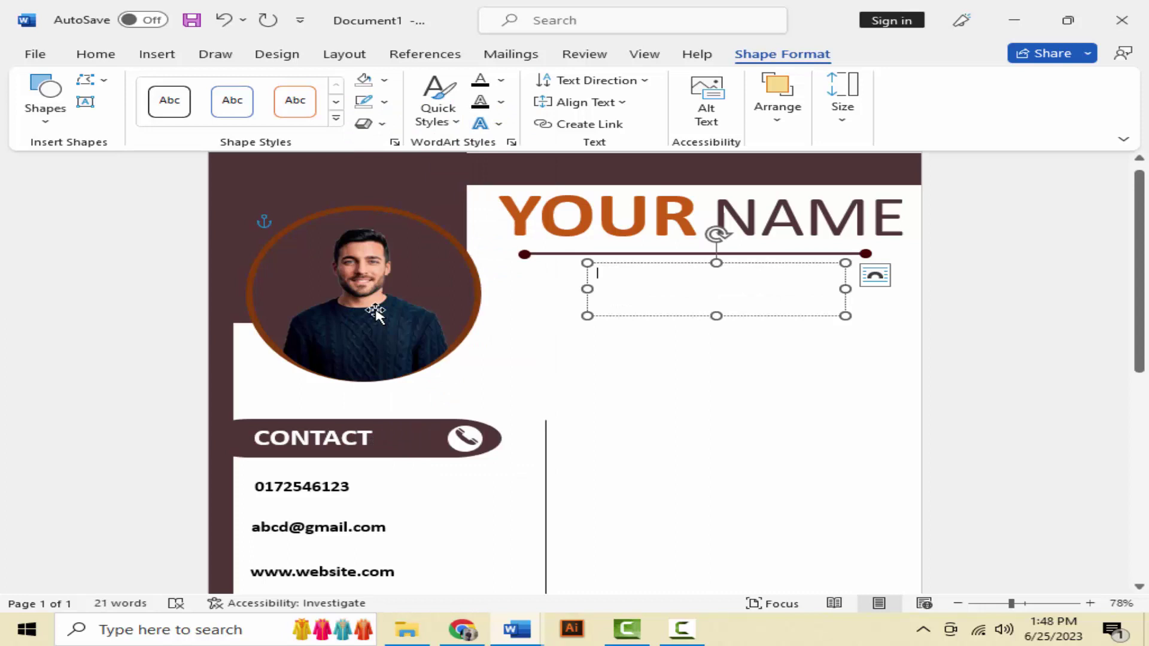
Enter GRAPHIC DESIGNER in the box and enlarge it to 14 pt.
text(F)
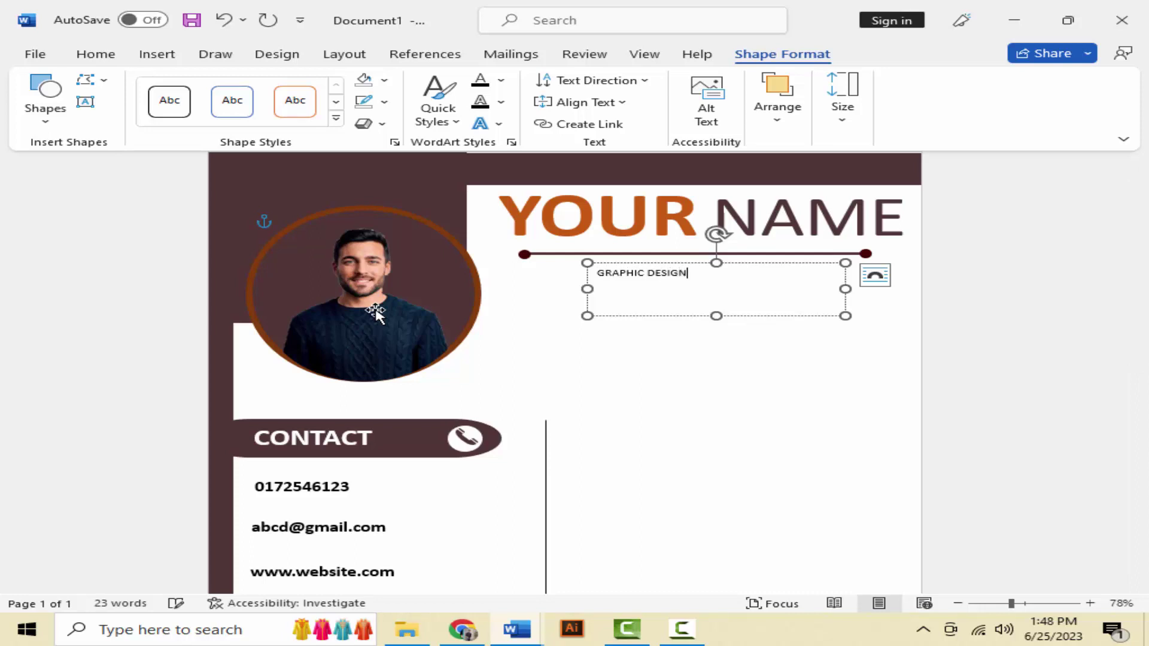
key(ctrl+a)
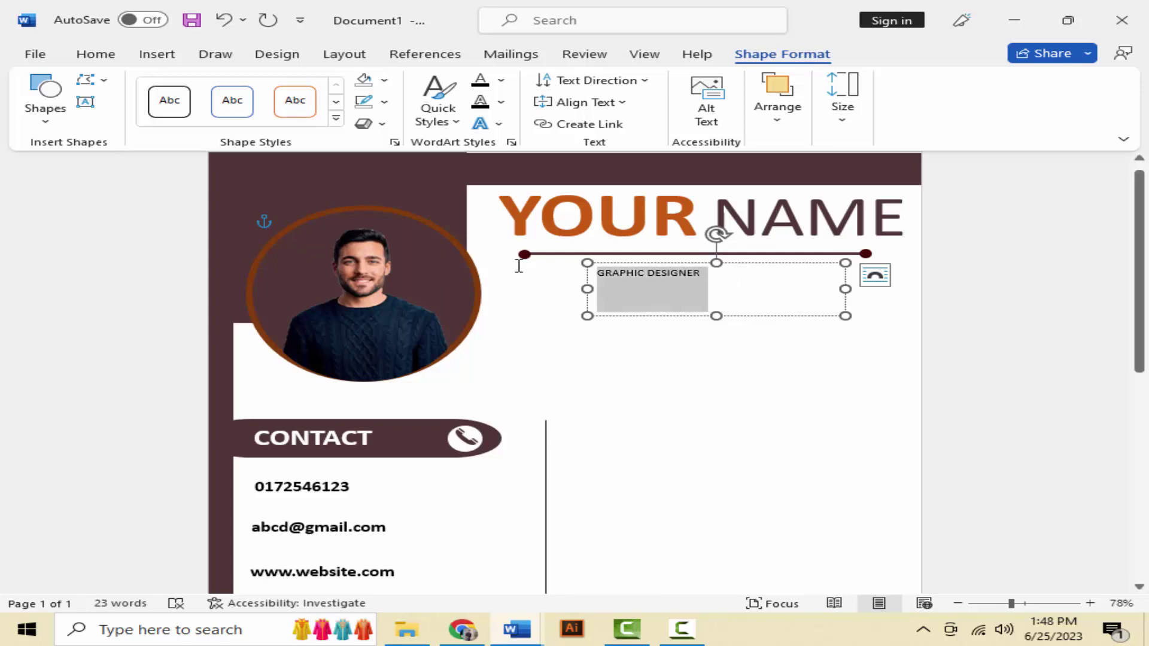
click(109, 60)
click(333, 125)
click(319, 125)
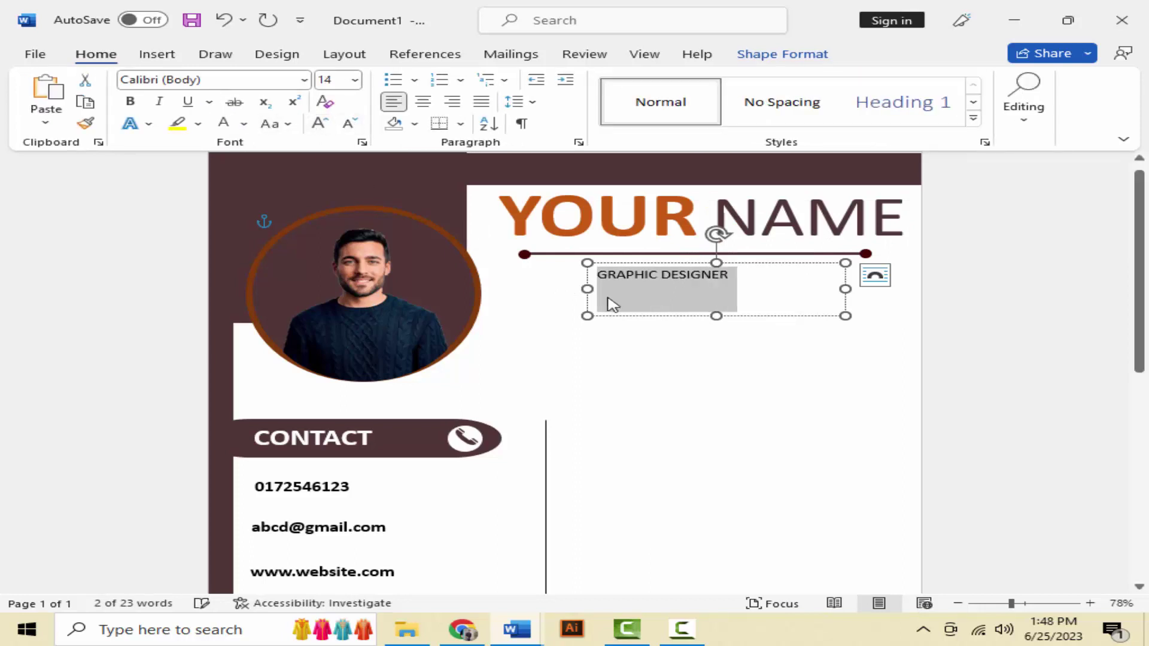
Nudge GRAPHIC DESIGNER slightly up and right and make it bold.
drag(678, 264, 686, 258)
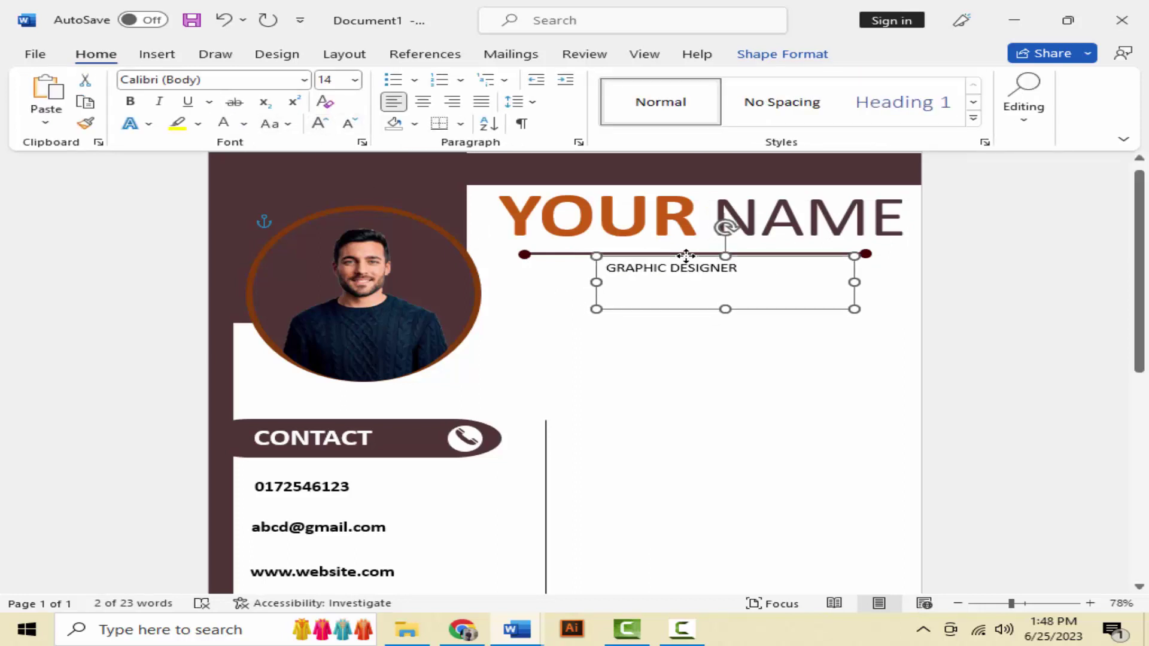
click(130, 101)
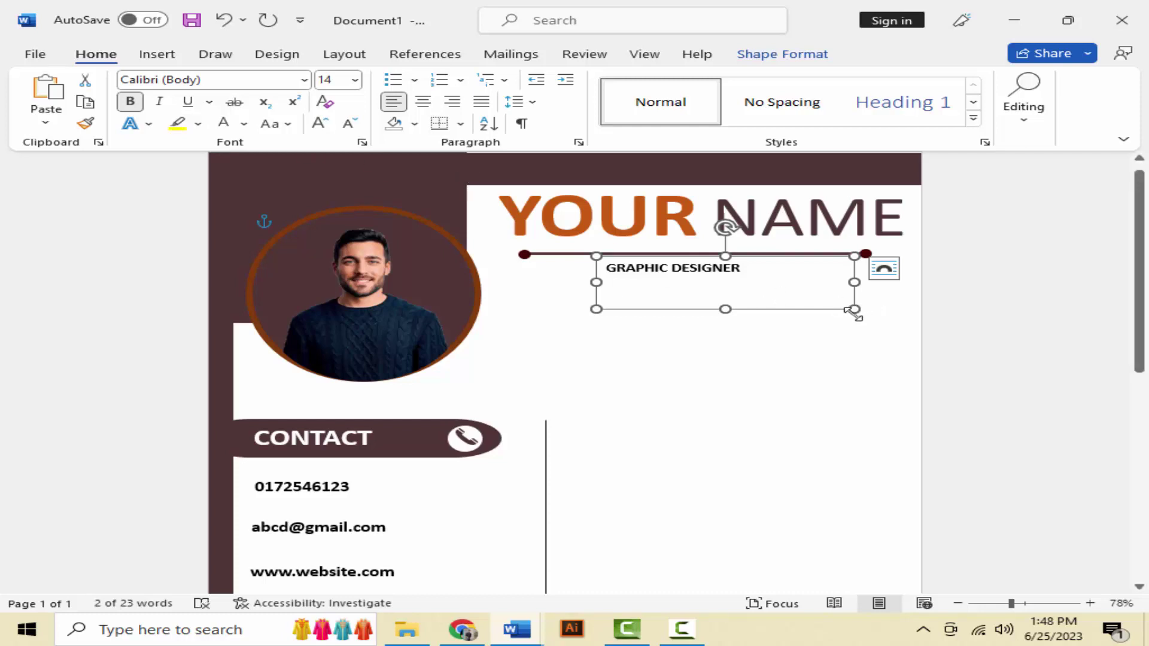
click(846, 356)
scroll(834, 357, down, 2)
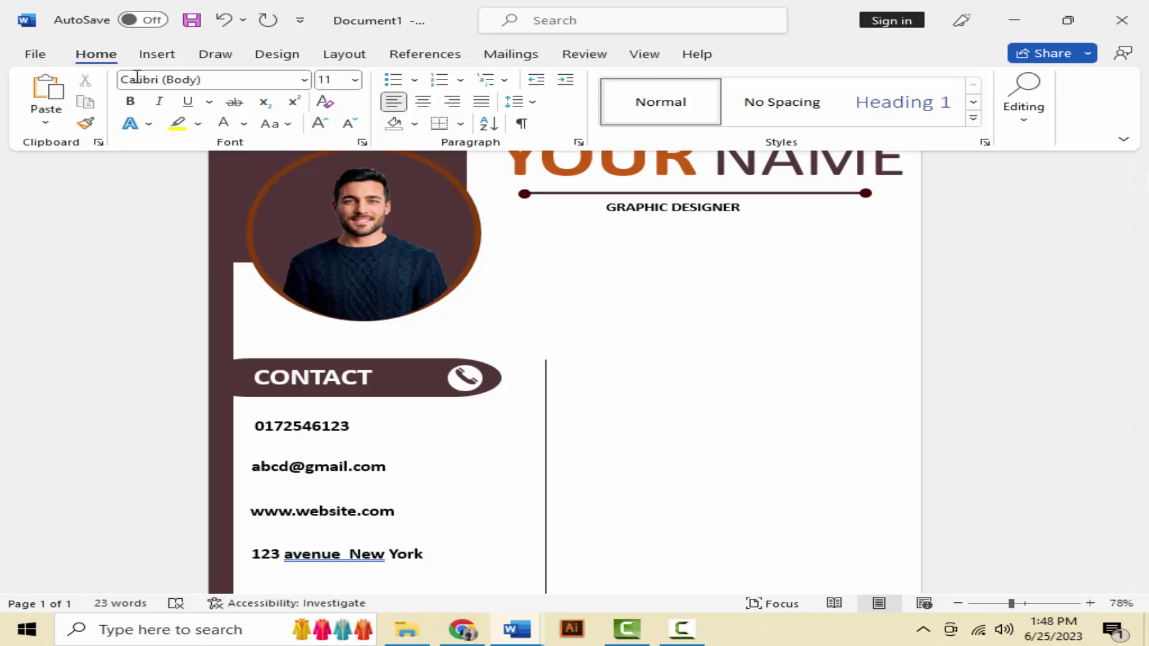
scroll(428, 346, down, 2)
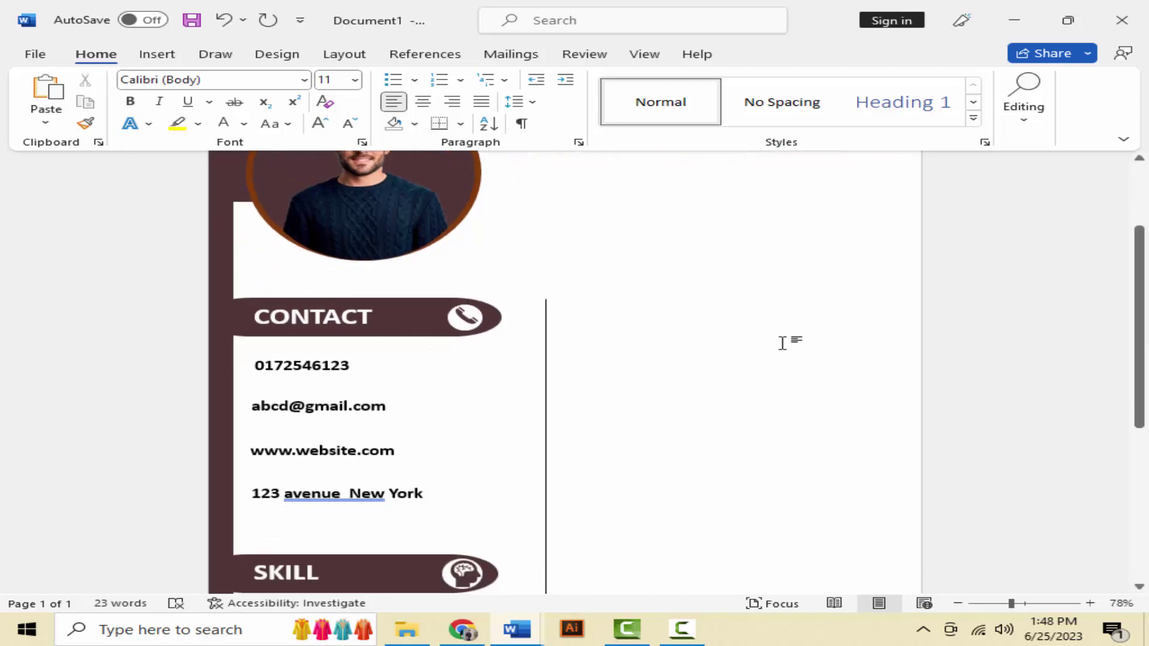
scroll(782, 343, up, 3)
click(157, 54)
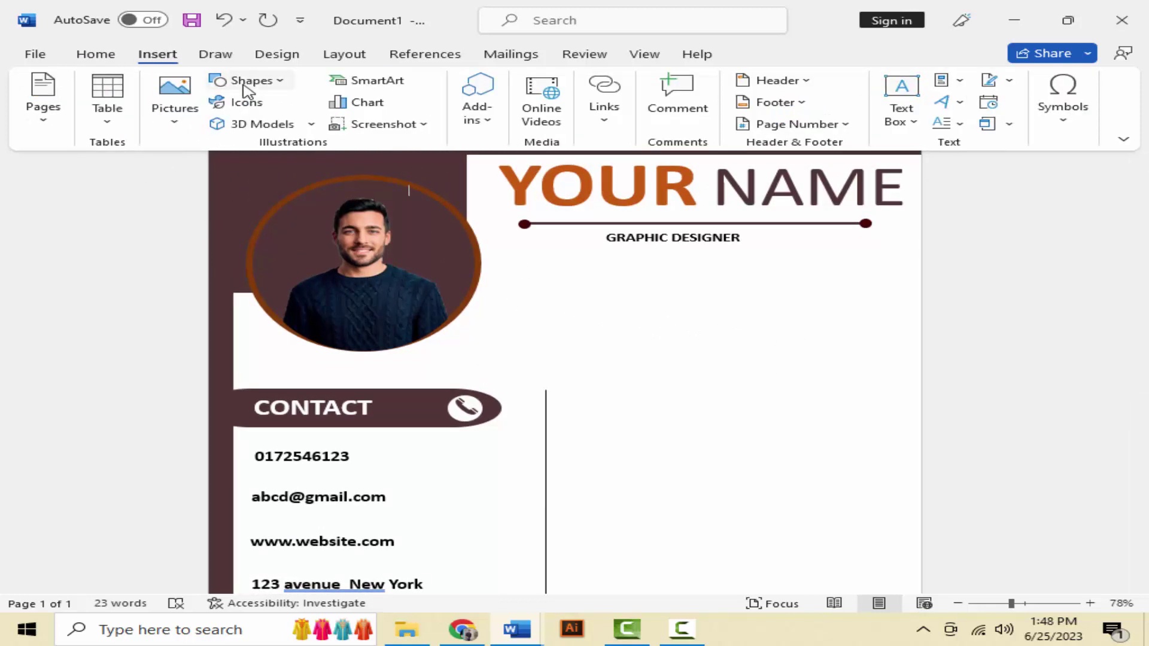
Draw a text box right of the photo and type PROFILE.
click(247, 80)
click(262, 123)
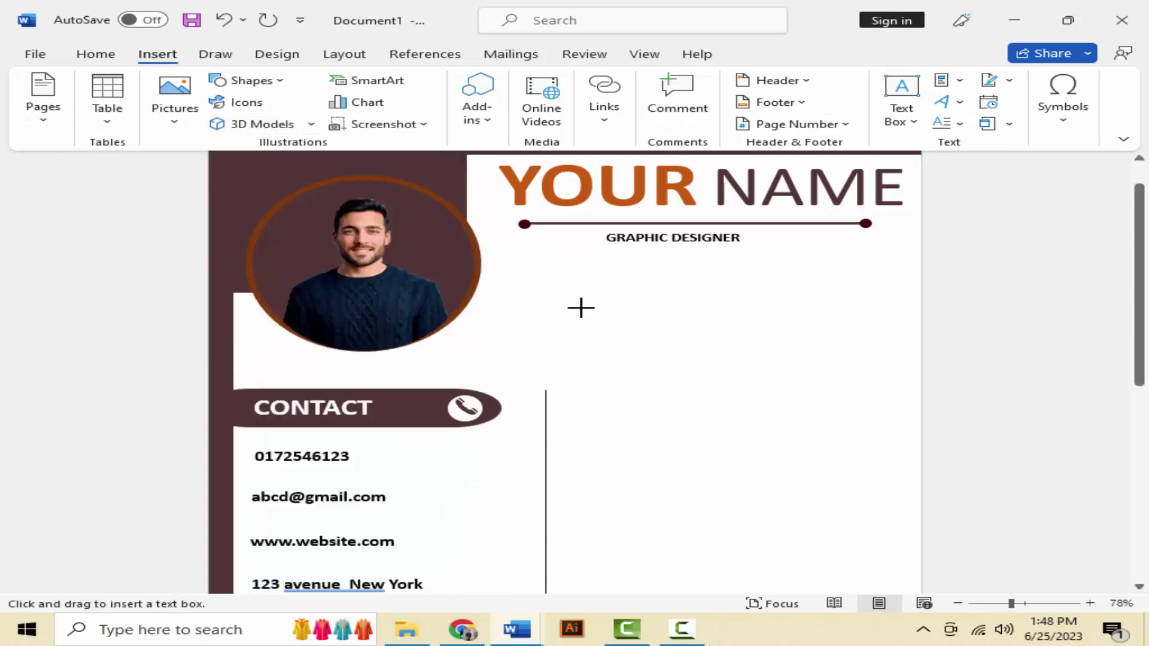
drag(581, 309, 740, 367)
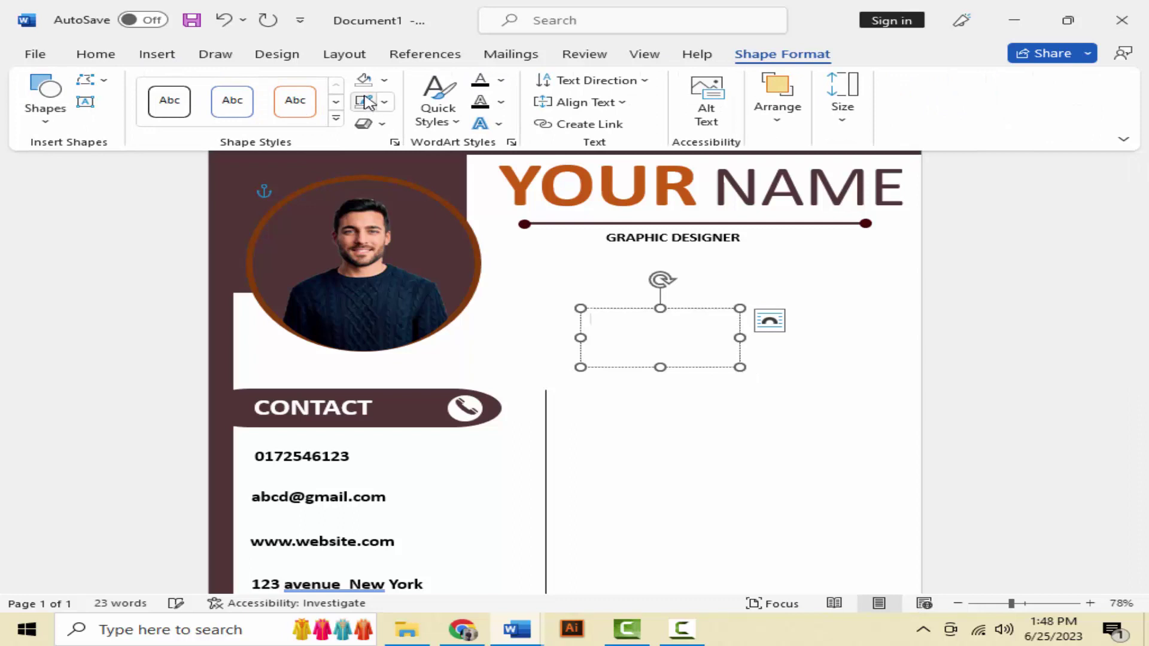
text(P)
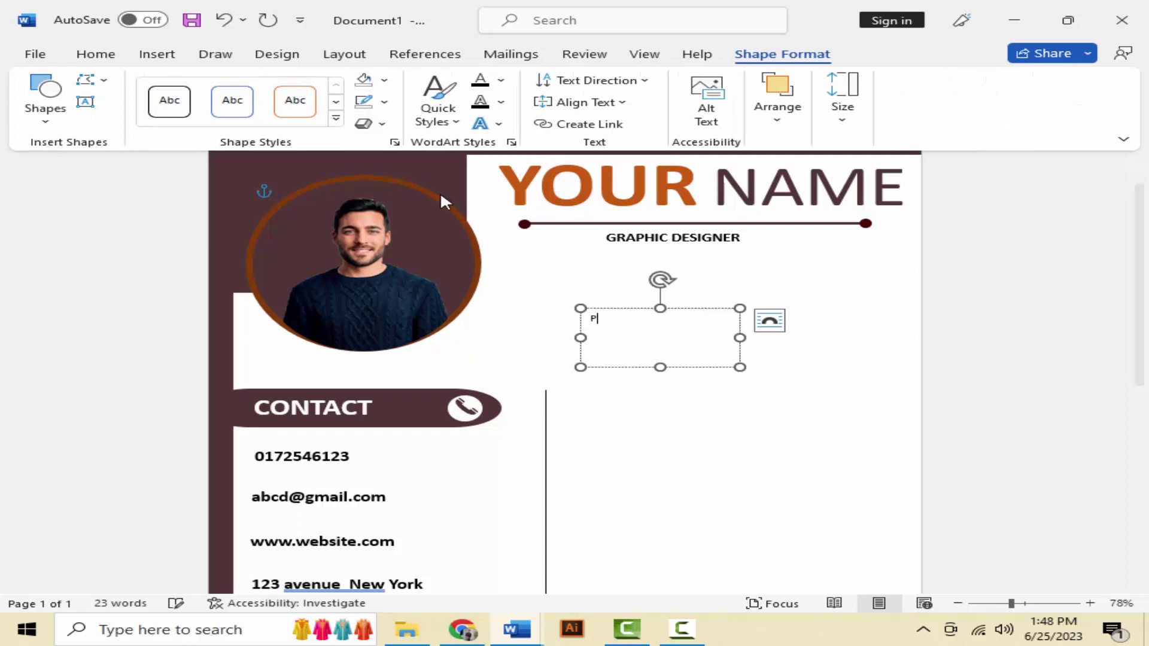
text(ROFILE)
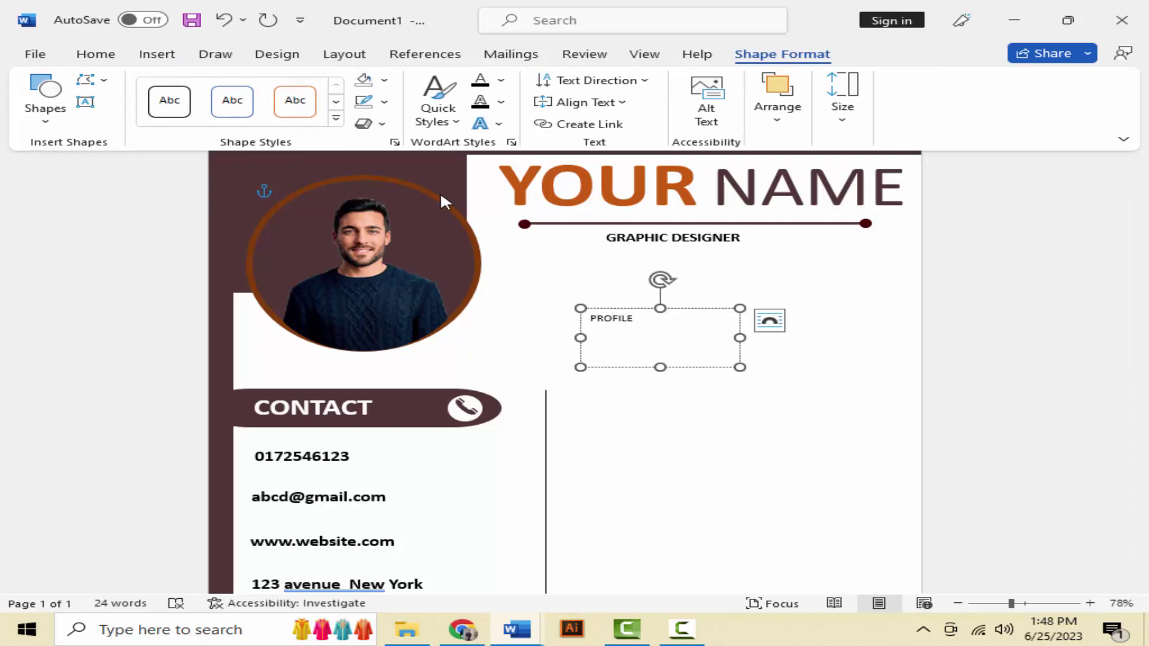
Make PROFILE bold at 18 pt and move its box slightly down.
double_click(590, 317)
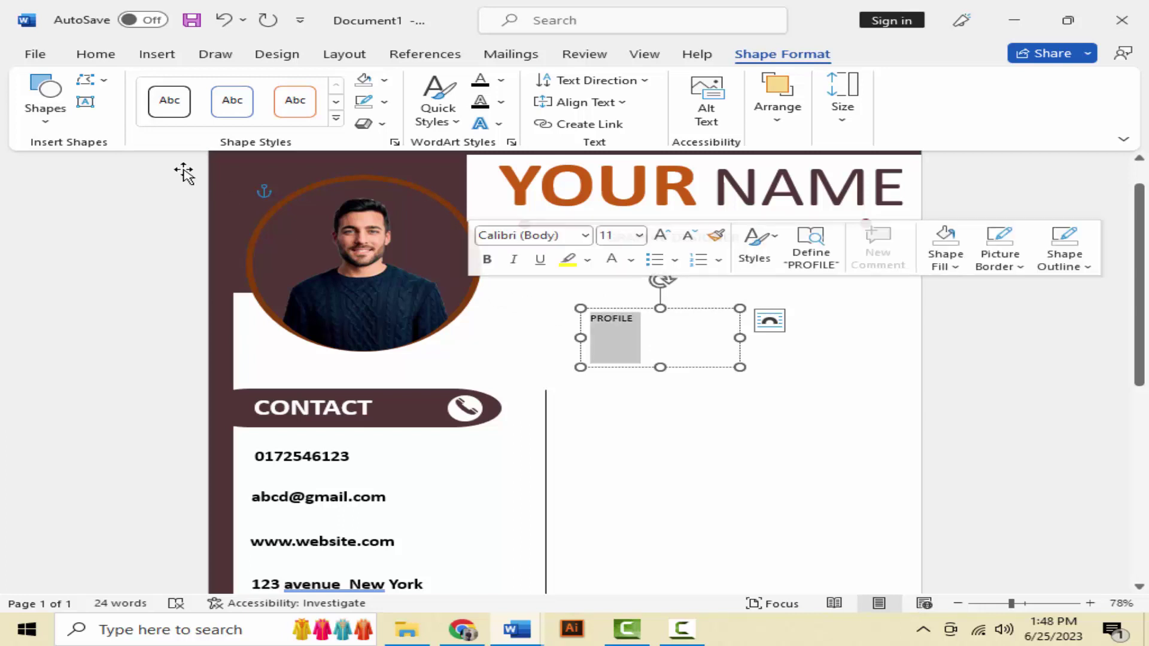
click(91, 54)
click(131, 102)
click(320, 123)
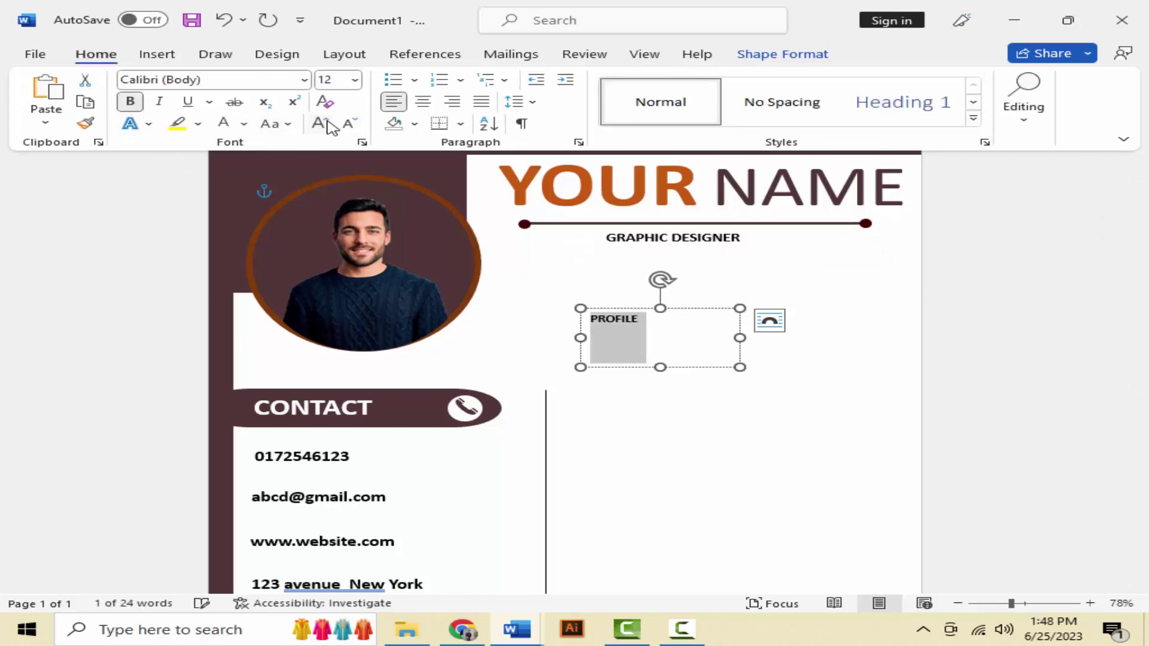
click(320, 124)
click(320, 123)
click(320, 123)
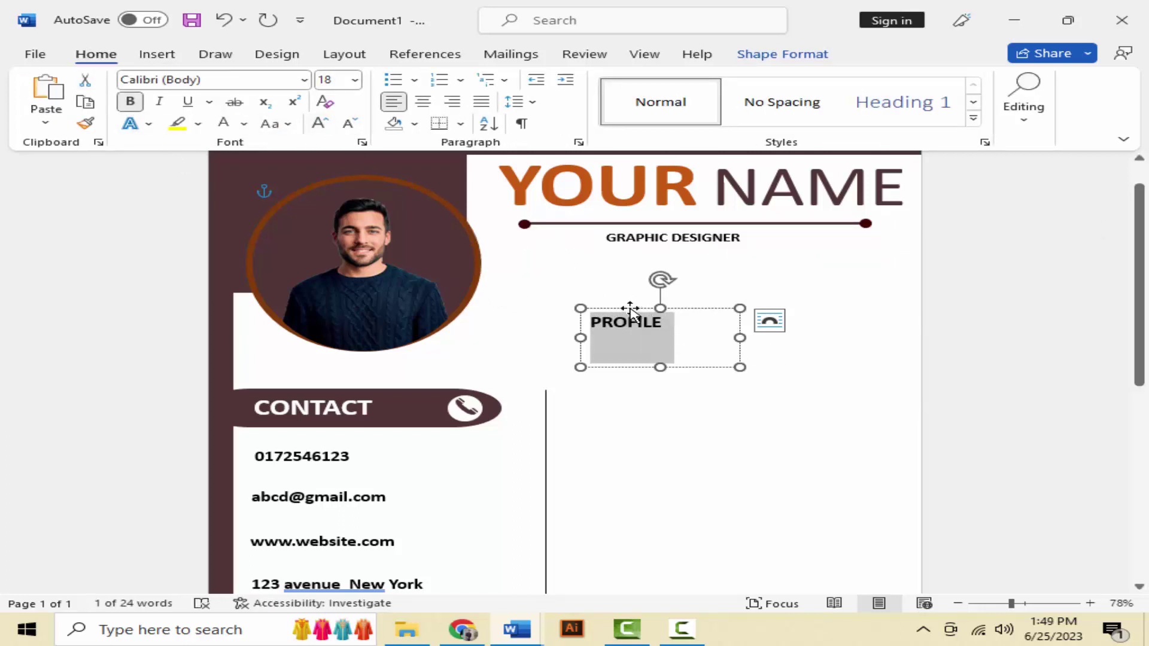
drag(629, 308, 640, 325)
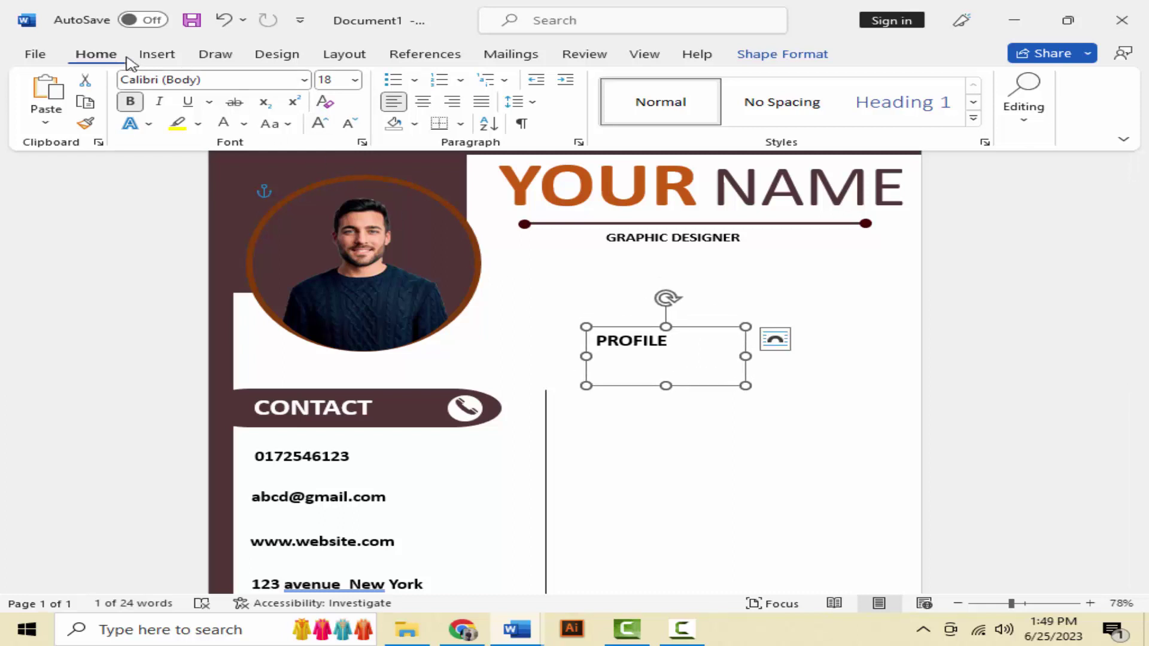
click(157, 54)
click(247, 80)
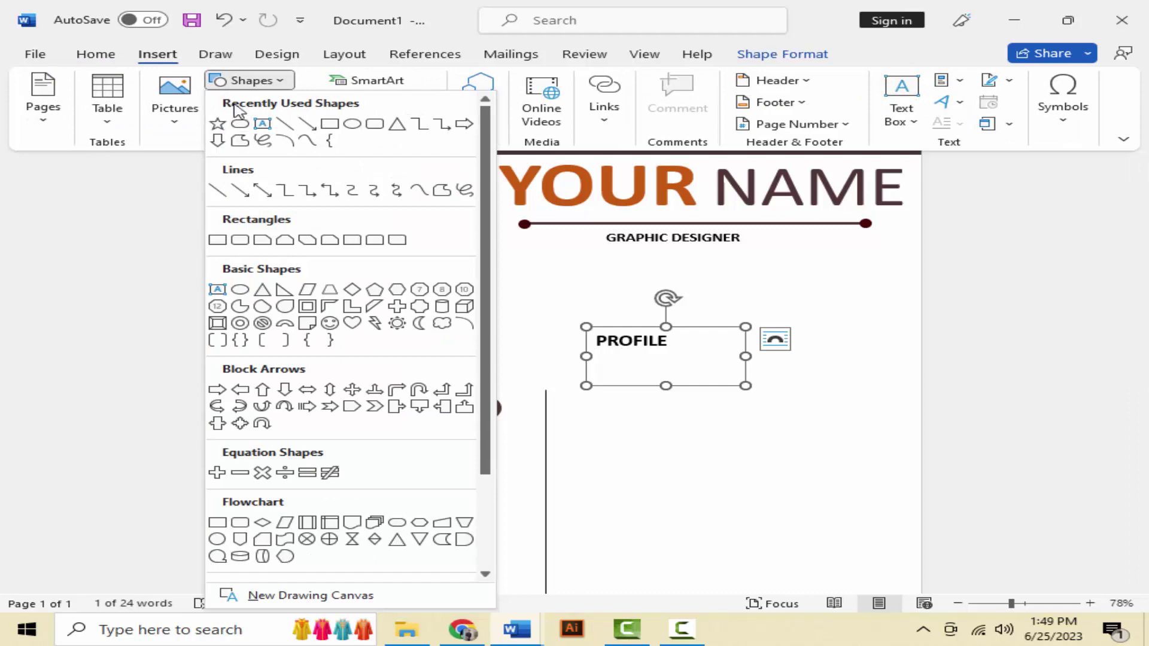
Find the person icon in Word's stock icon library and insert it.
click(234, 74)
click(243, 102)
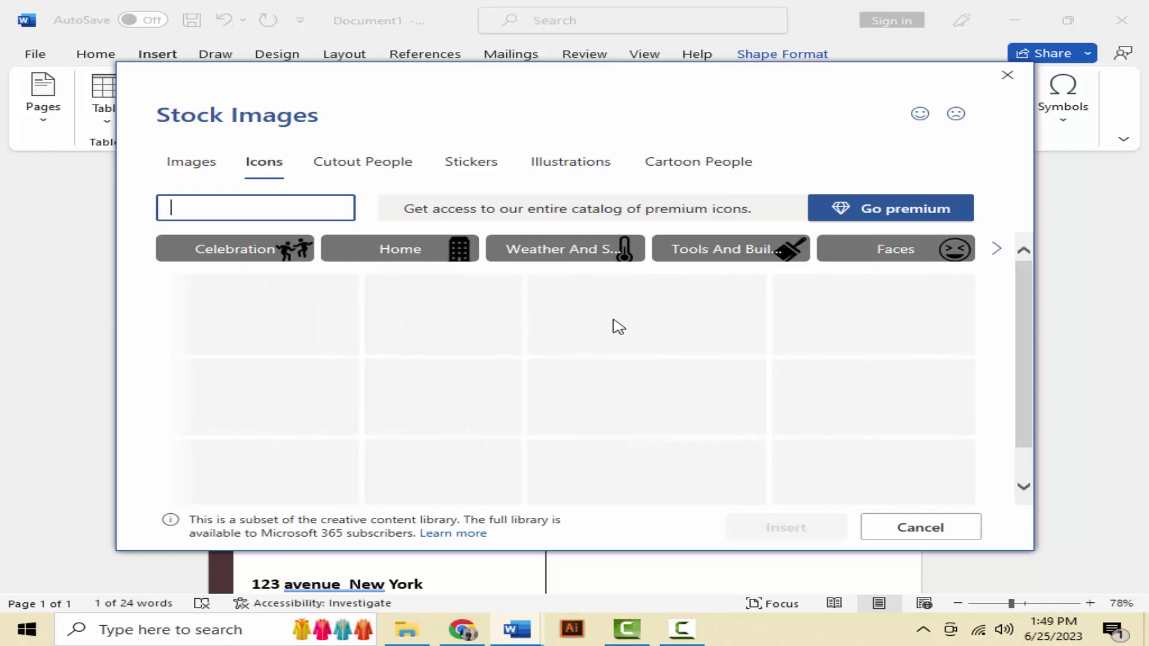
scroll(620, 323, down, 1)
scroll(628, 317, down, 2)
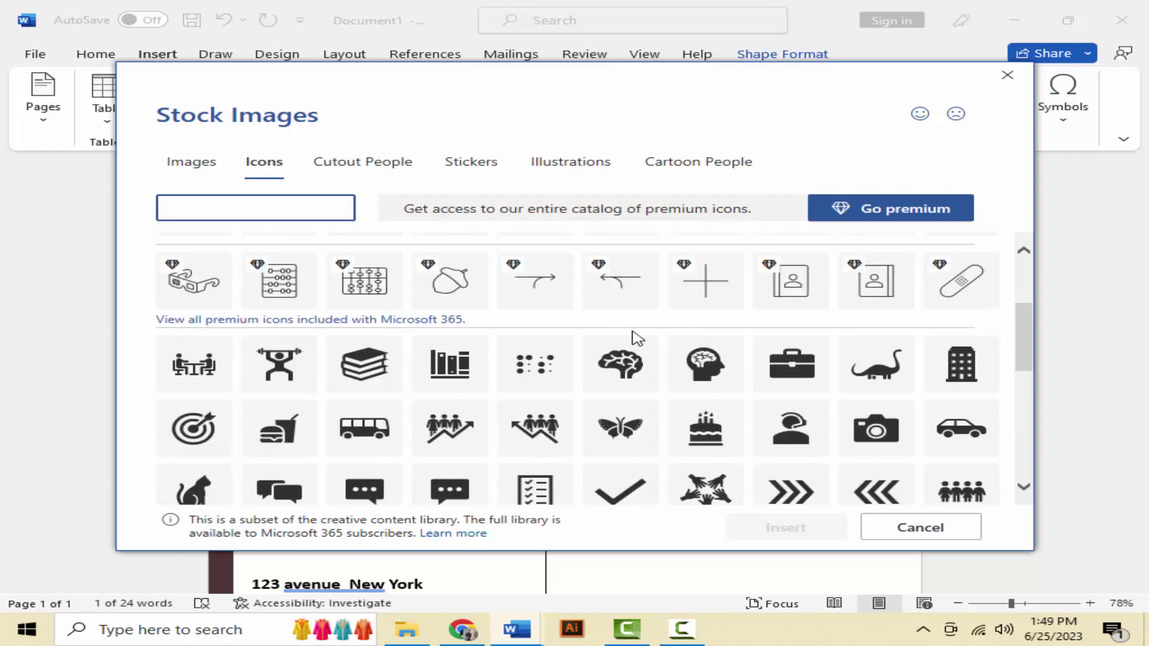
scroll(634, 335, down, 1)
scroll(638, 339, down, 2)
scroll(637, 340, down, 1)
scroll(640, 341, down, 2)
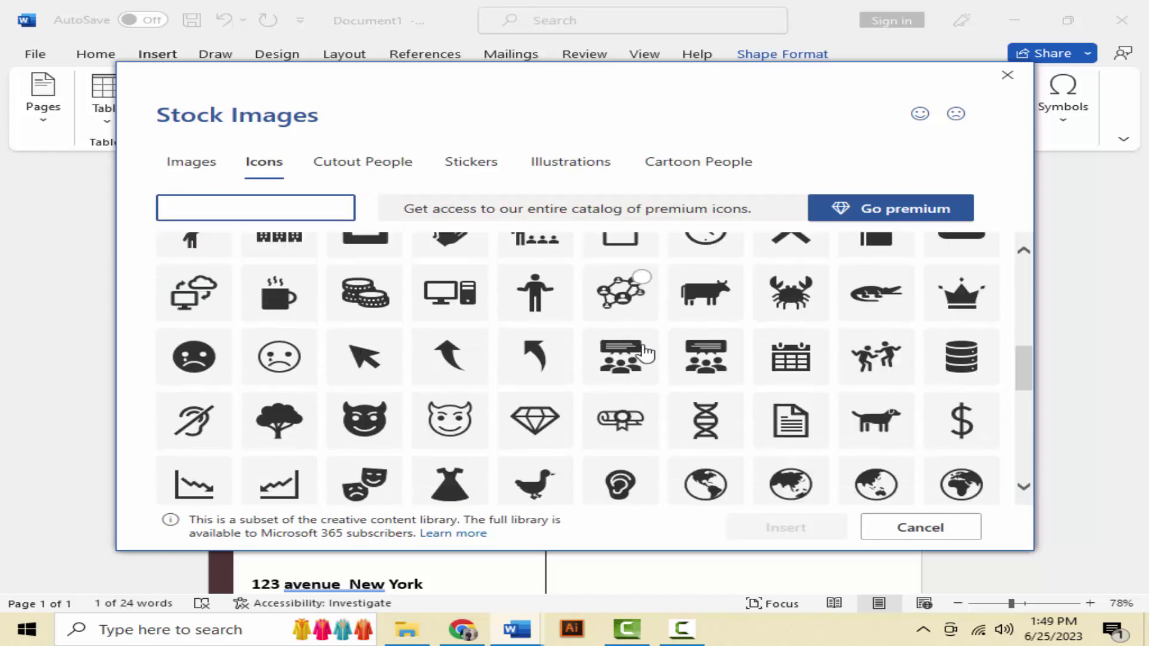
scroll(645, 345, down, 1)
scroll(646, 345, down, 2)
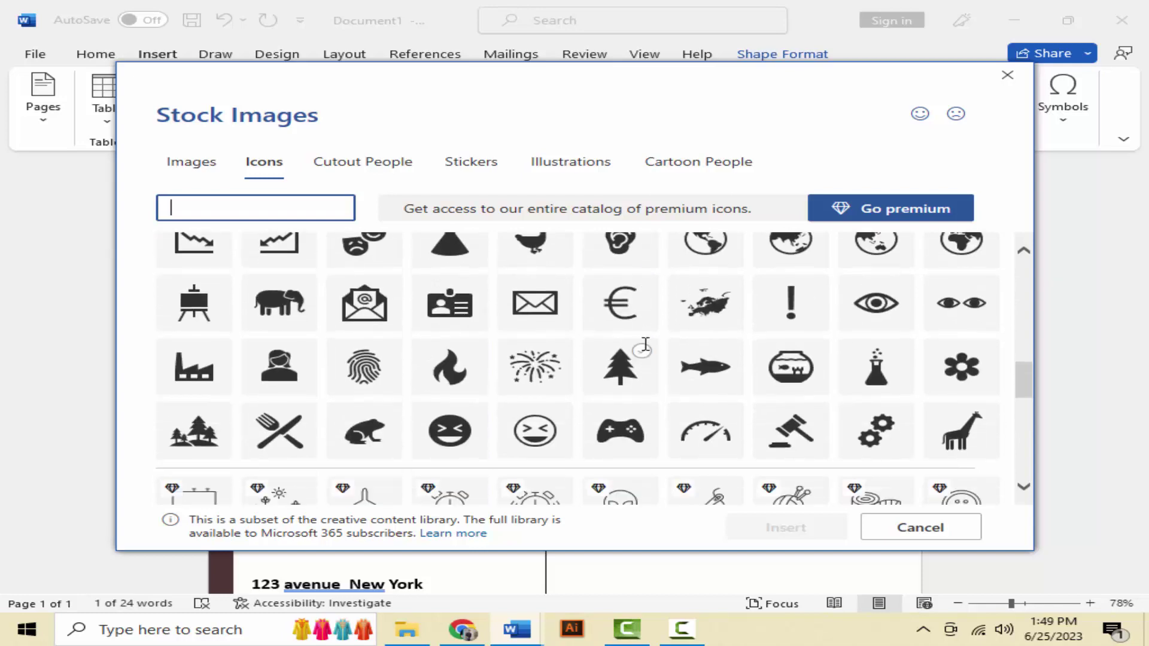
scroll(646, 350, down, 2)
scroll(646, 352, down, 2)
scroll(647, 351, down, 1)
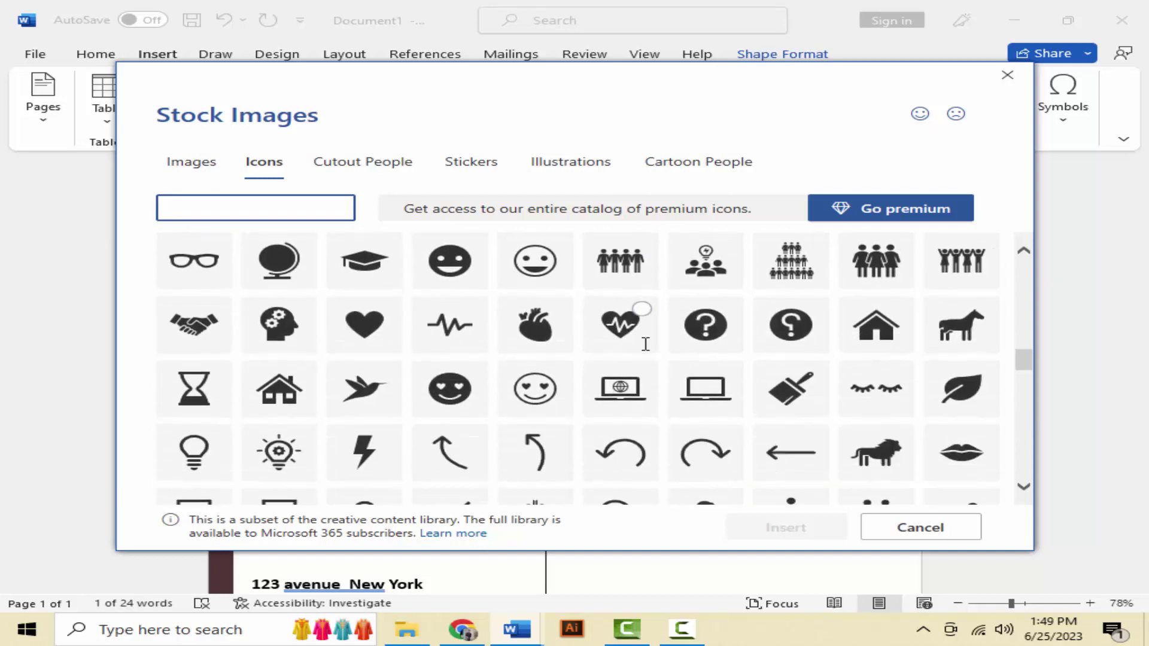
scroll(648, 350, down, 1)
scroll(648, 350, down, 1)
scroll(648, 350, down, 1)
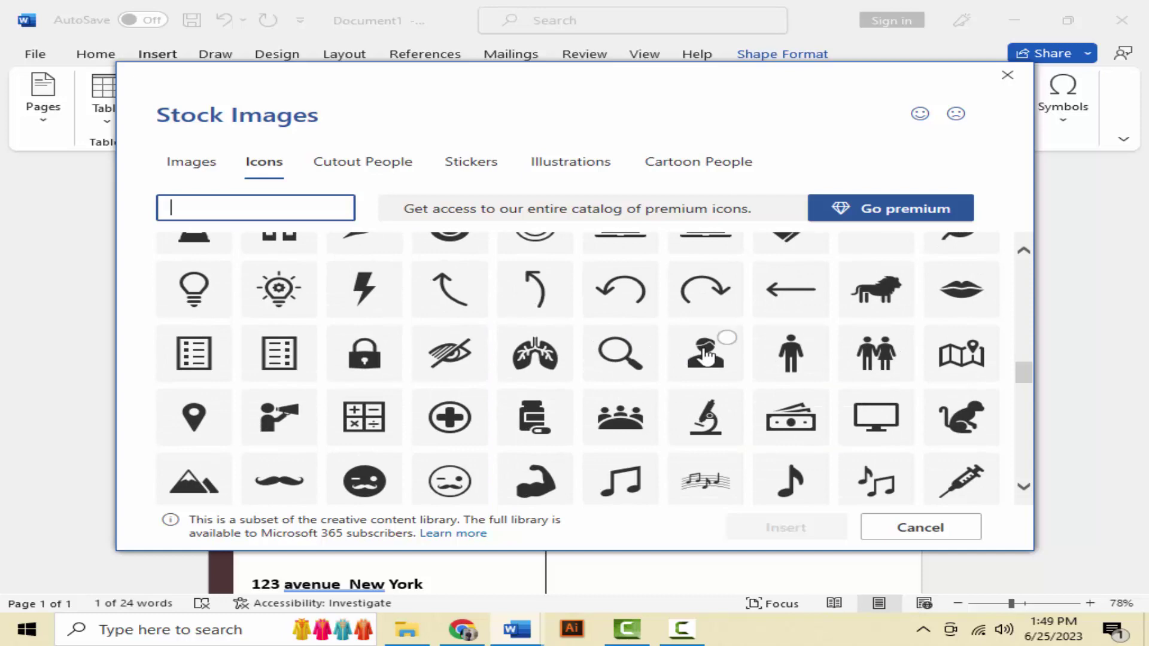
click(723, 342)
click(760, 527)
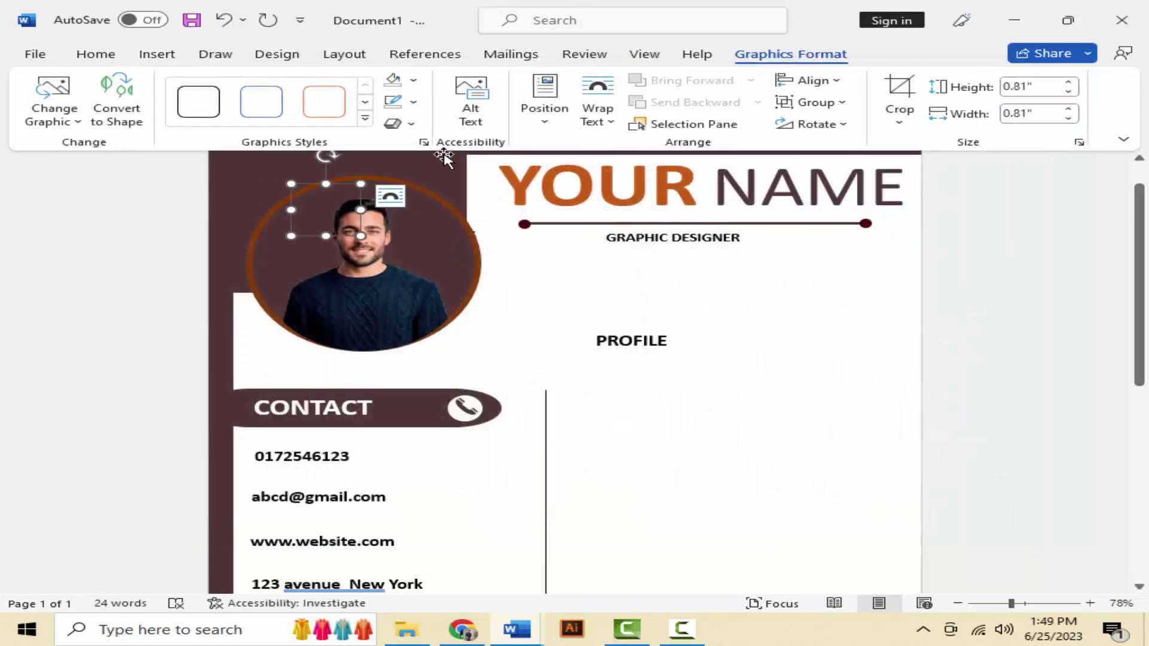
Float the person icon in front of text and move it beside PROFILE.
click(598, 111)
click(636, 297)
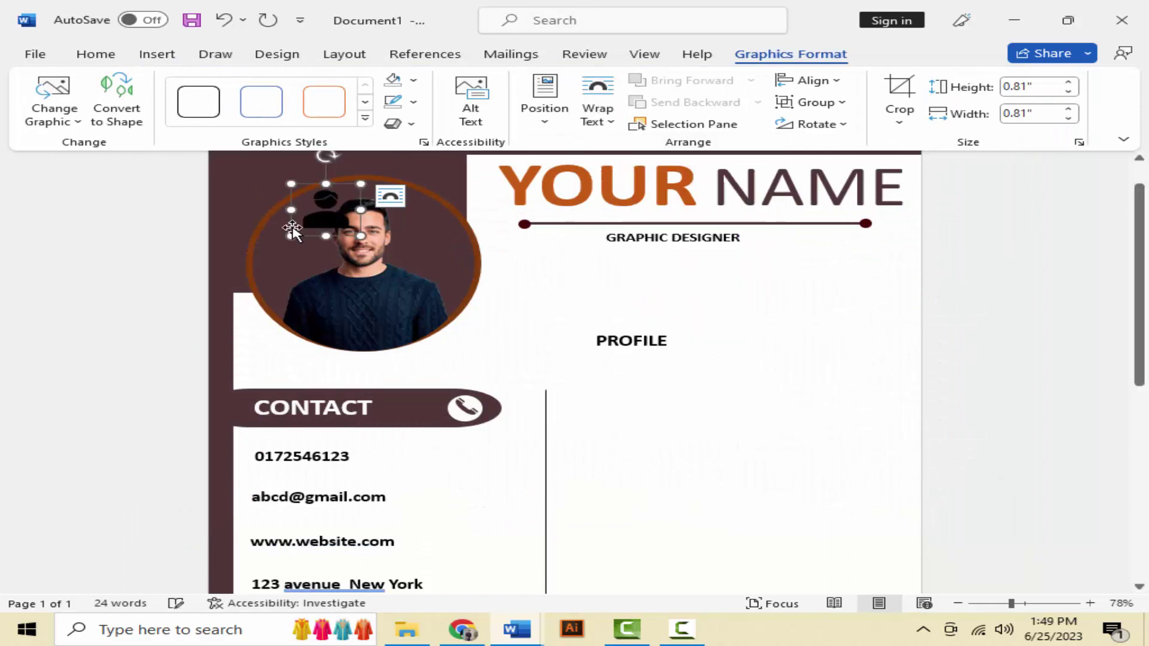
drag(293, 230, 335, 280)
drag(427, 298, 619, 374)
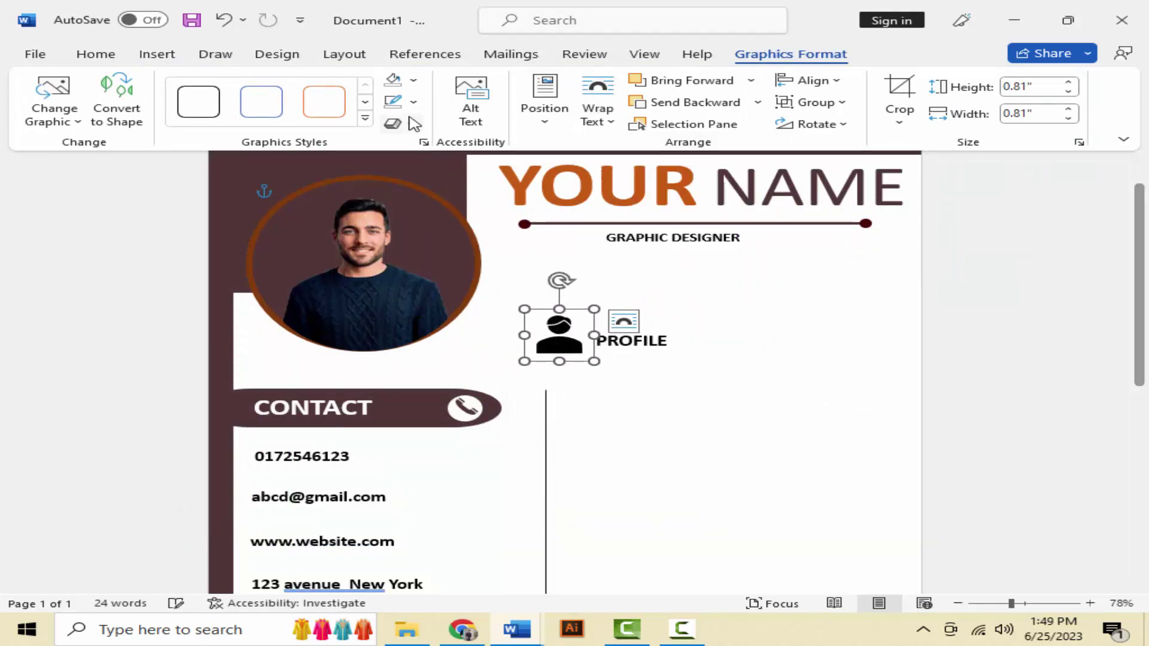
Give the icon no fill and a thicker reddish-brown outline.
click(413, 81)
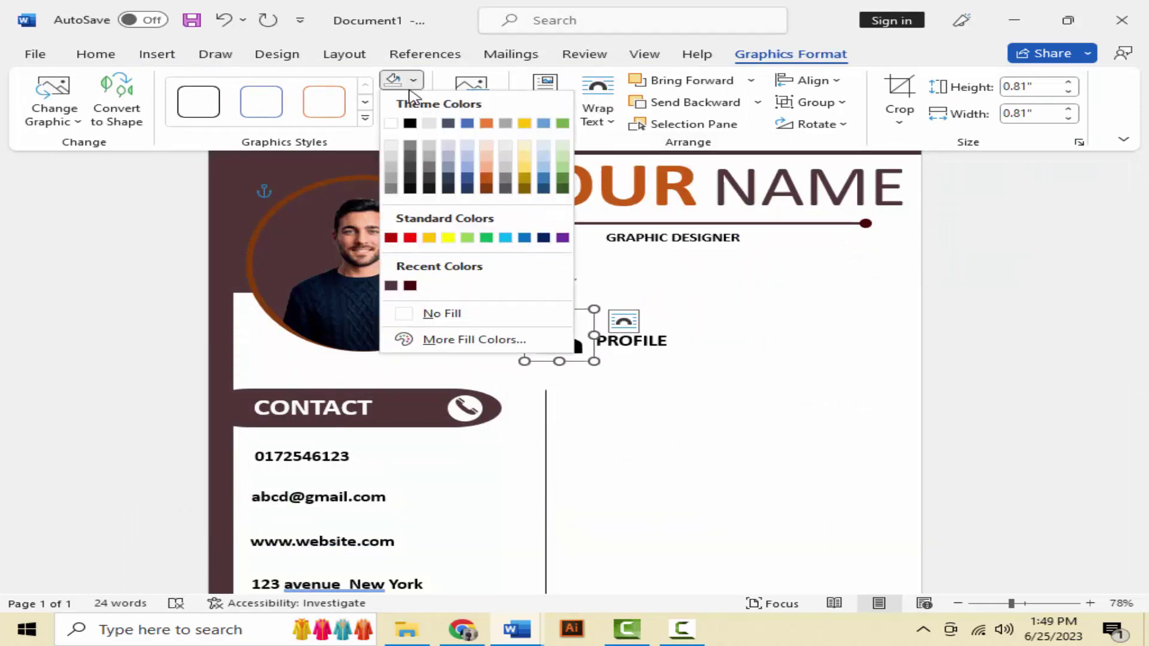
click(398, 100)
click(412, 102)
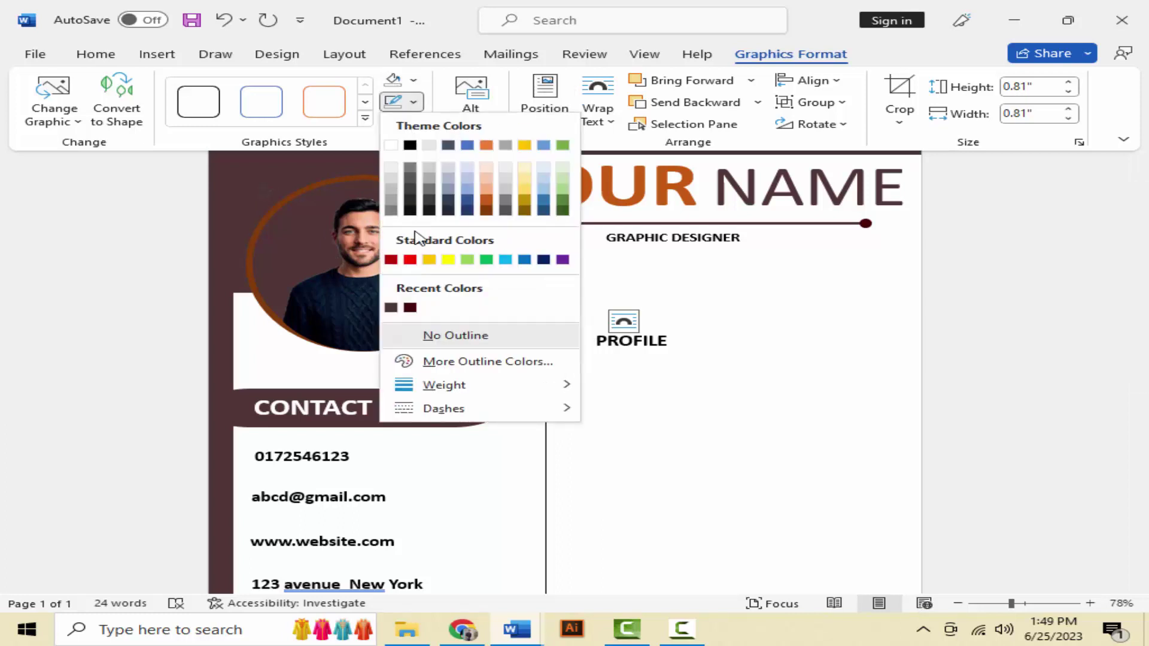
click(409, 308)
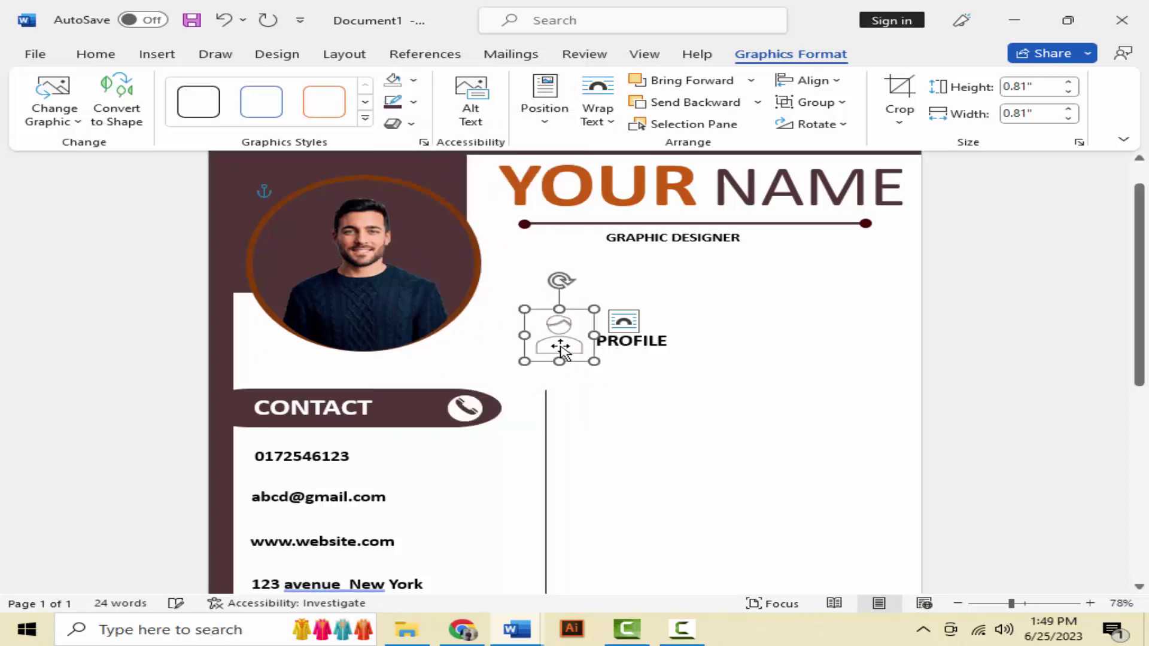
click(412, 102)
click(410, 307)
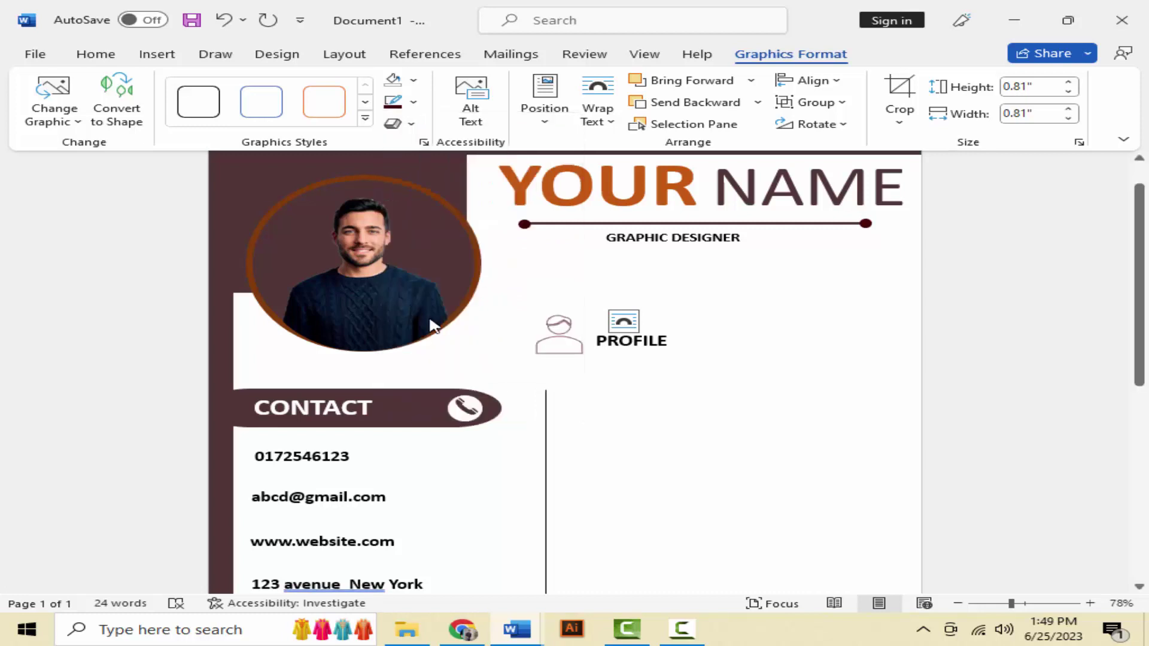
click(412, 102)
mouse_move(444, 384)
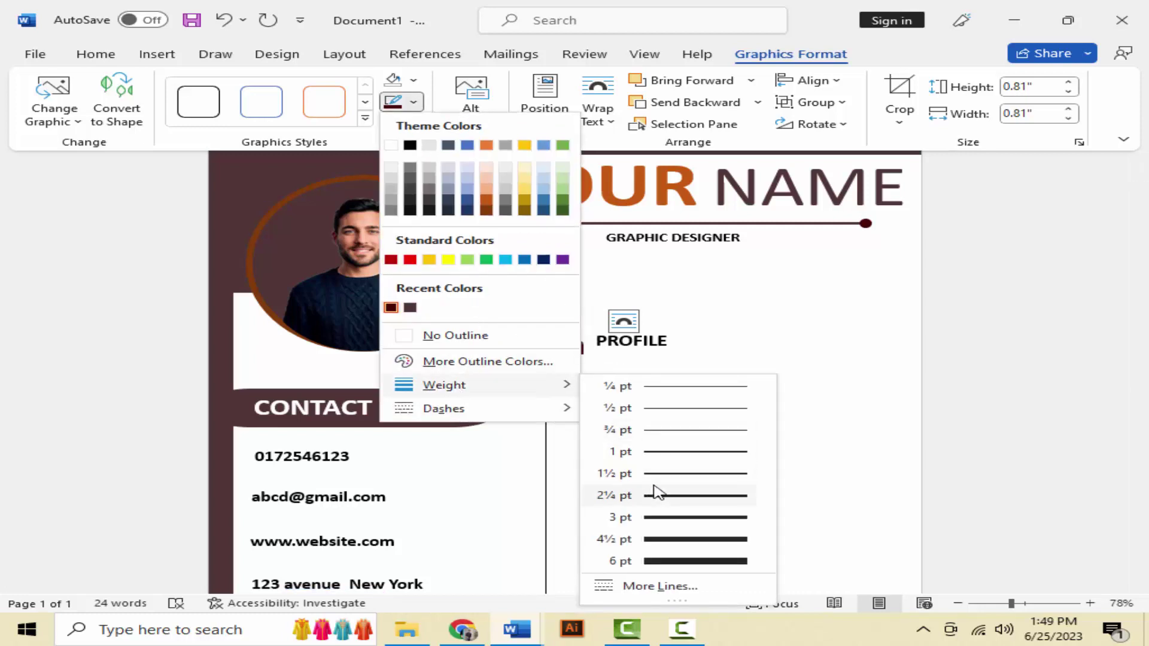
click(661, 473)
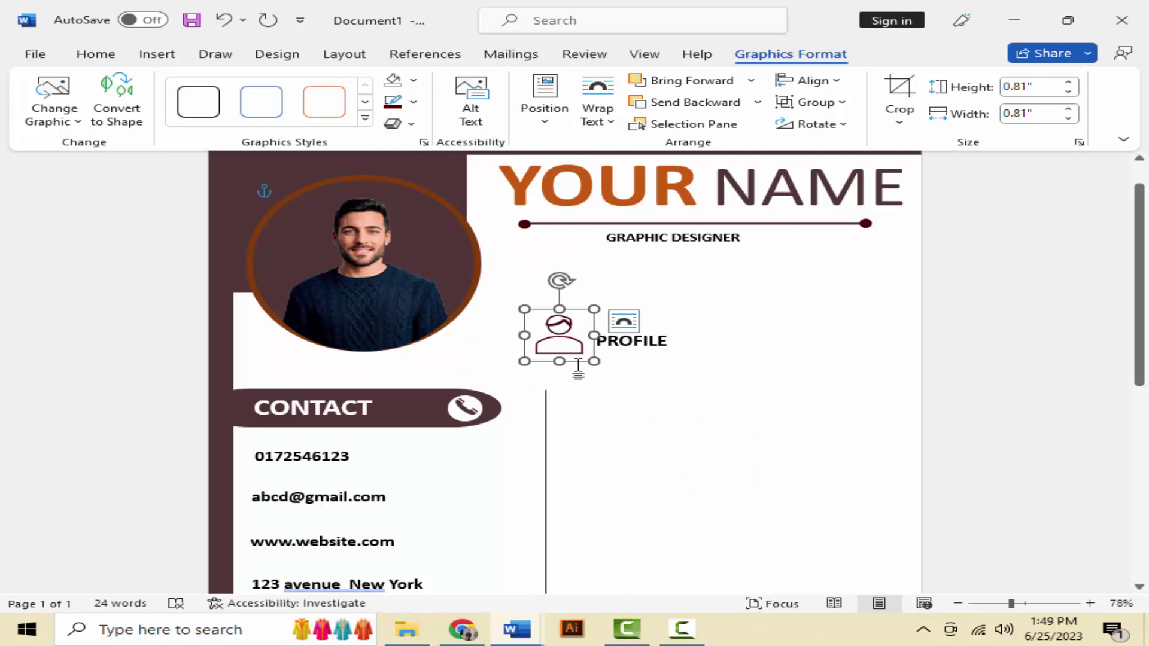
Shrink the icon to 0.37 inches and nudge it closer to PROFILE.
mouse_move(594, 364)
mouse_down()
mouse_move(573, 357)
mouse_move(573, 341)
mouse_move(584, 341)
mouse_up()
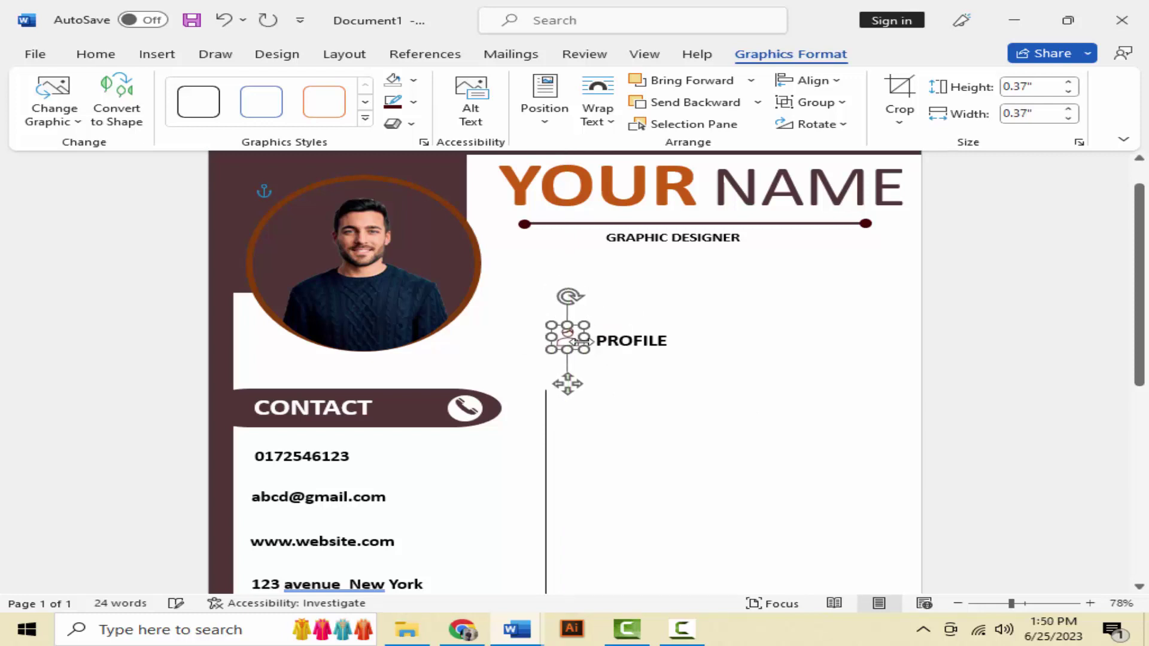
key(Right)
key(Right)
key(Right)
key(Right)
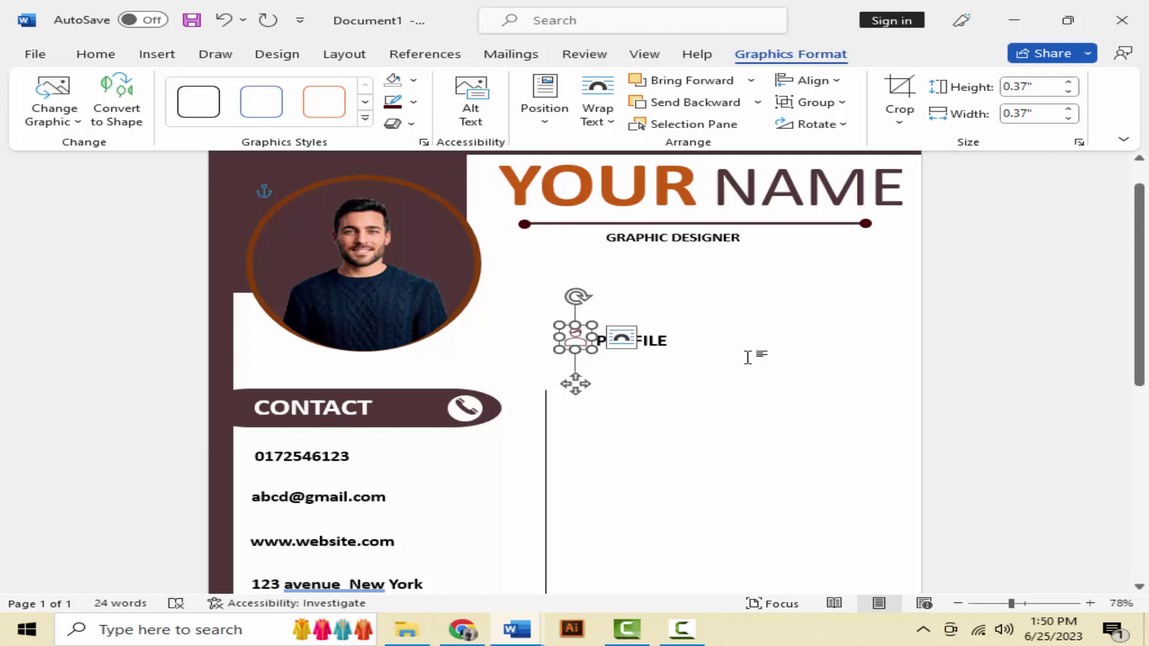
click(747, 357)
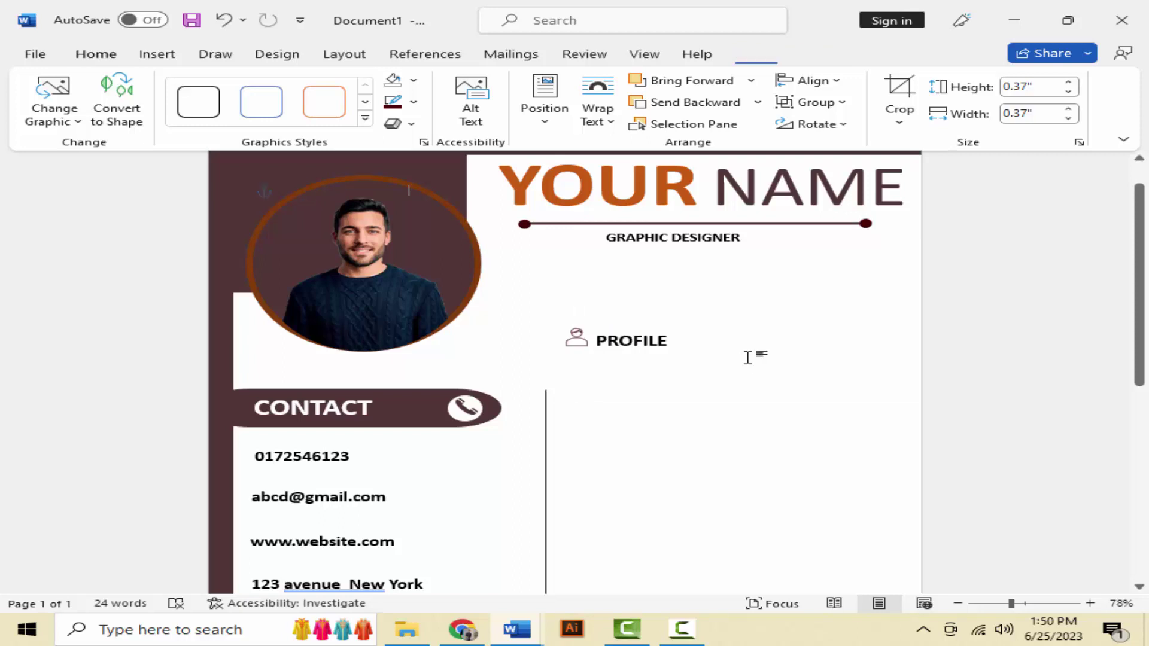
Draw a horizontal line under PROFILE across the right column and make it 2¼ pt thick.
click(155, 55)
click(240, 80)
click(291, 124)
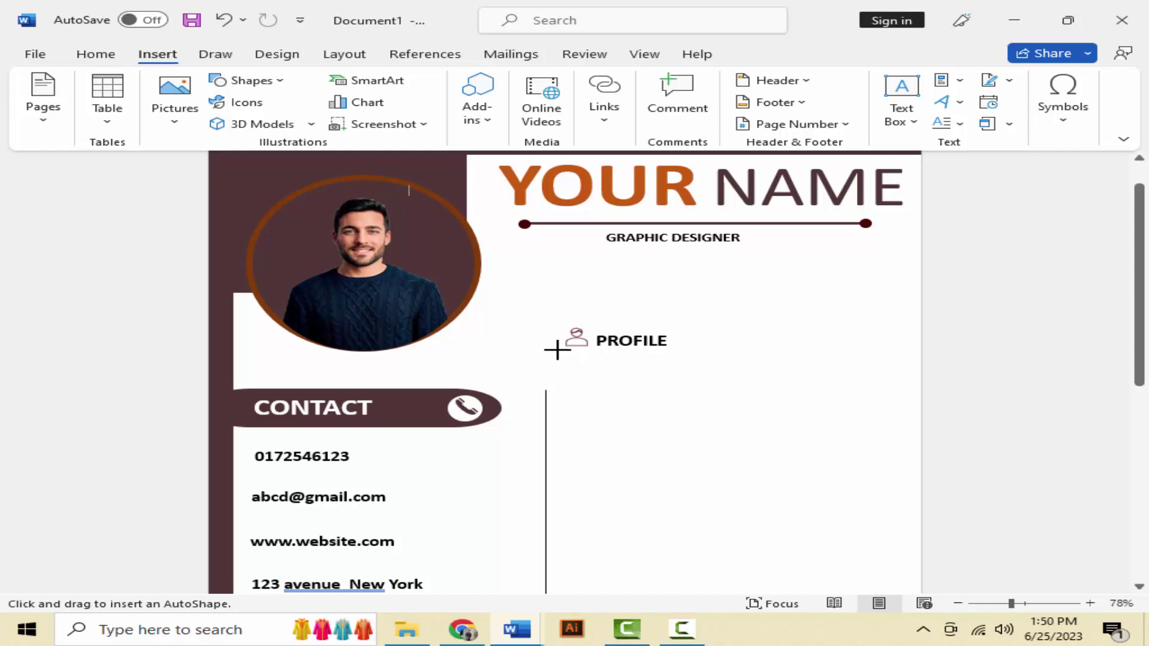
drag(565, 354, 747, 353)
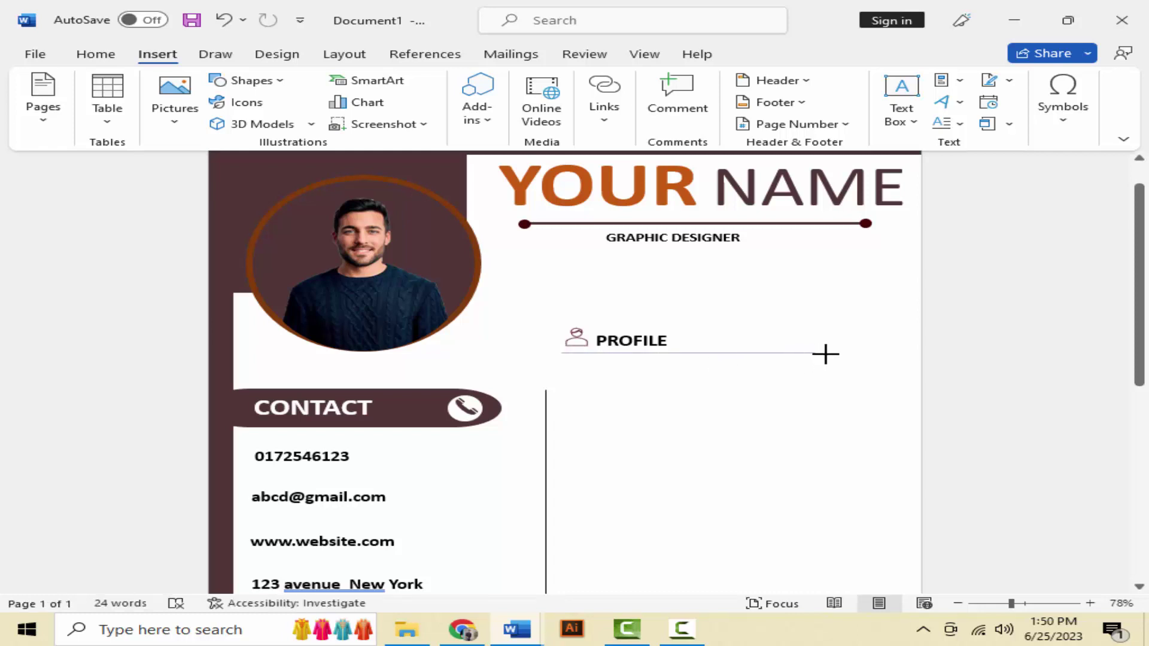
drag(864, 348, 863, 352)
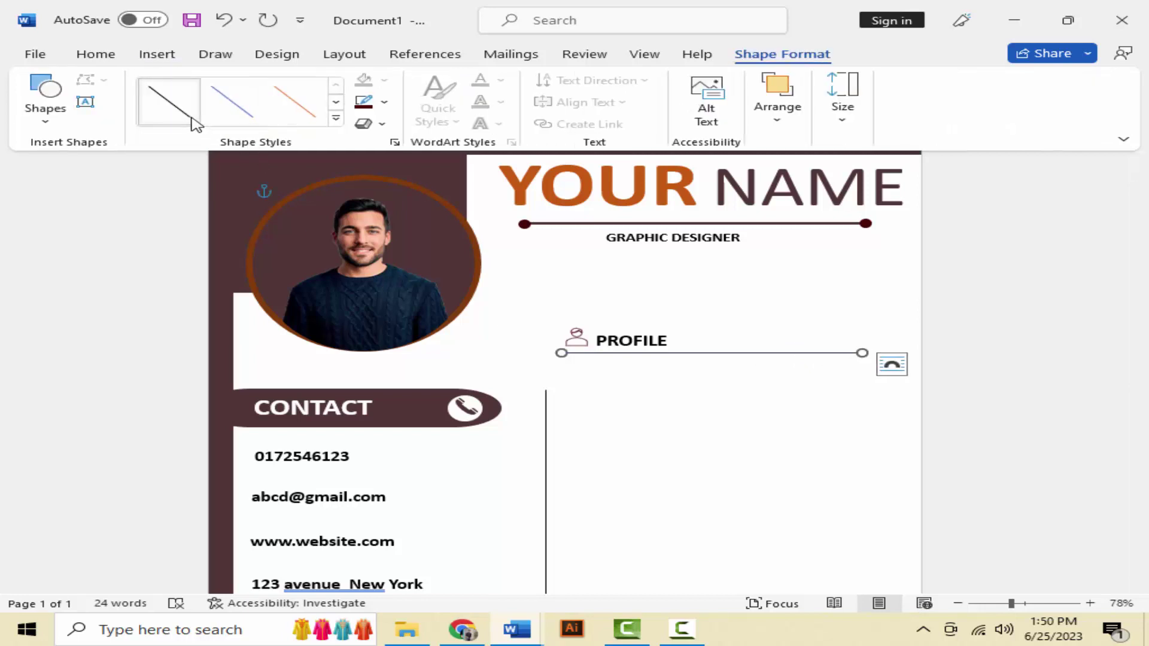
click(384, 102)
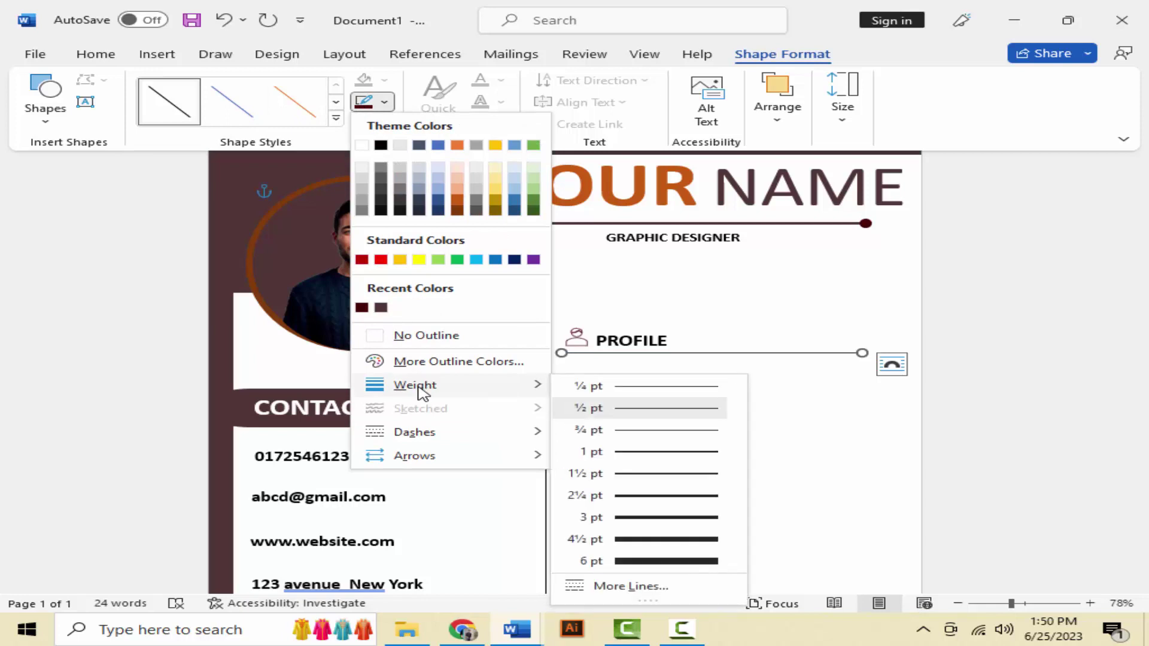
mouse_move(415, 384)
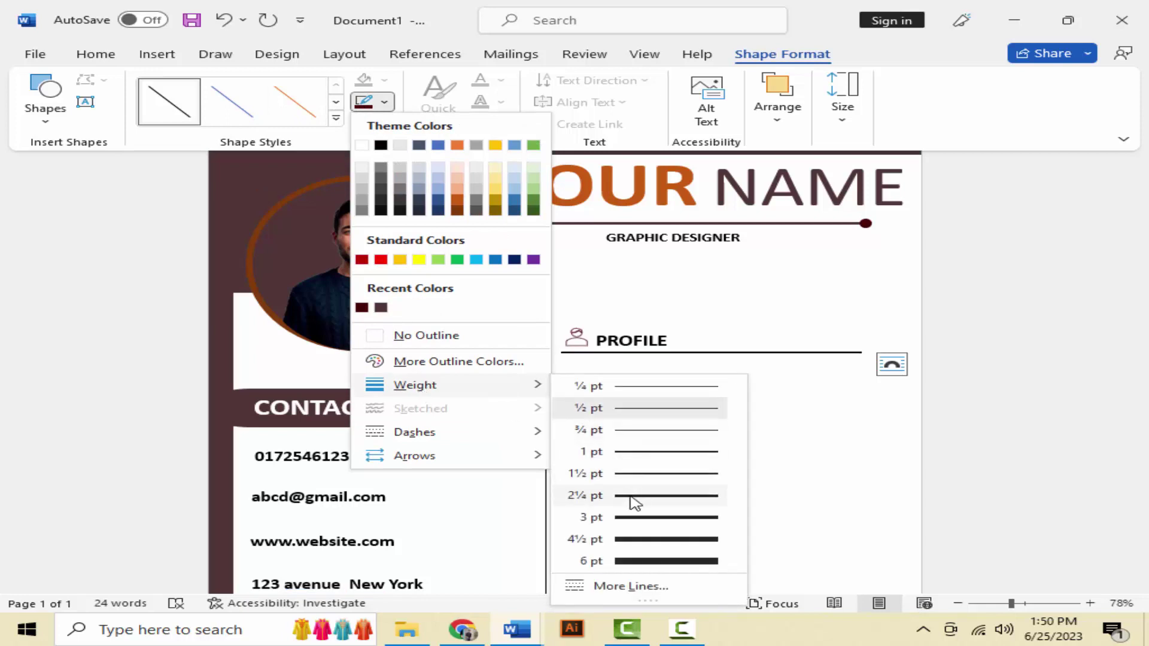
click(644, 496)
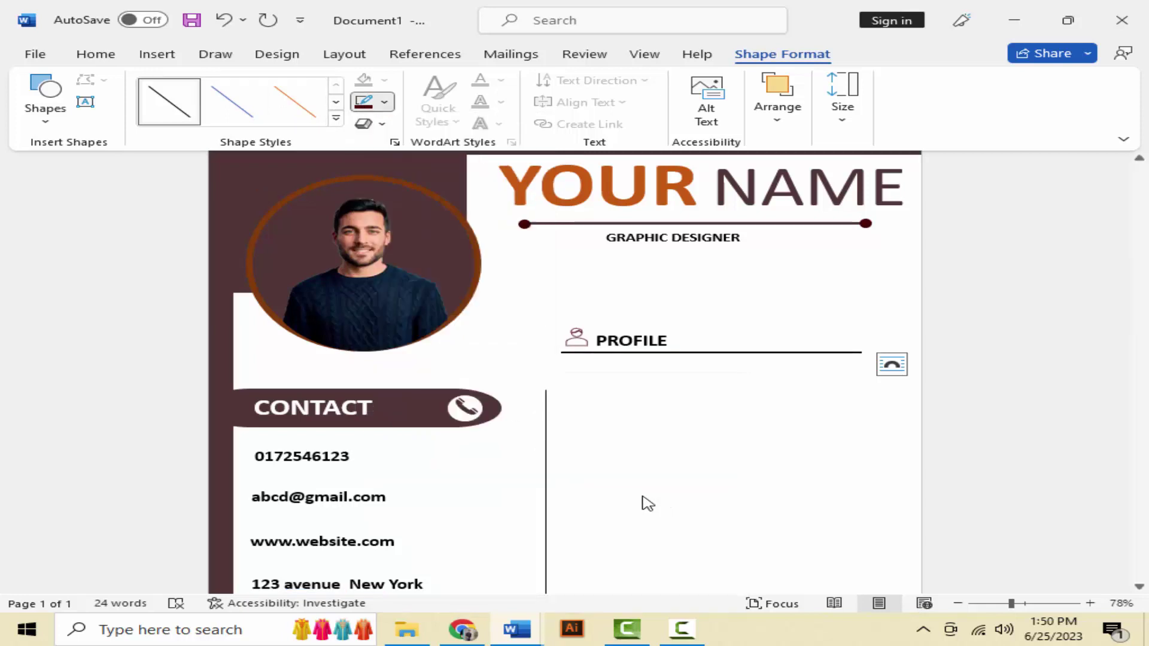
scroll(947, 357, down, 2)
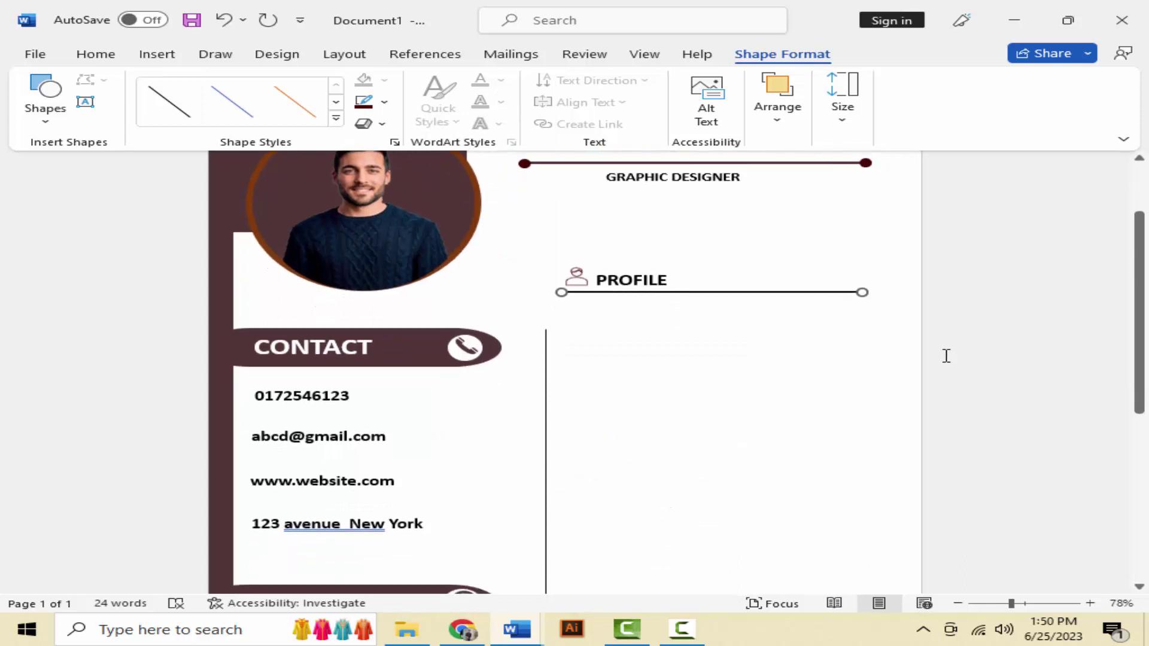
scroll(649, 380, up, 1)
click(649, 380)
scroll(624, 336, down, 2)
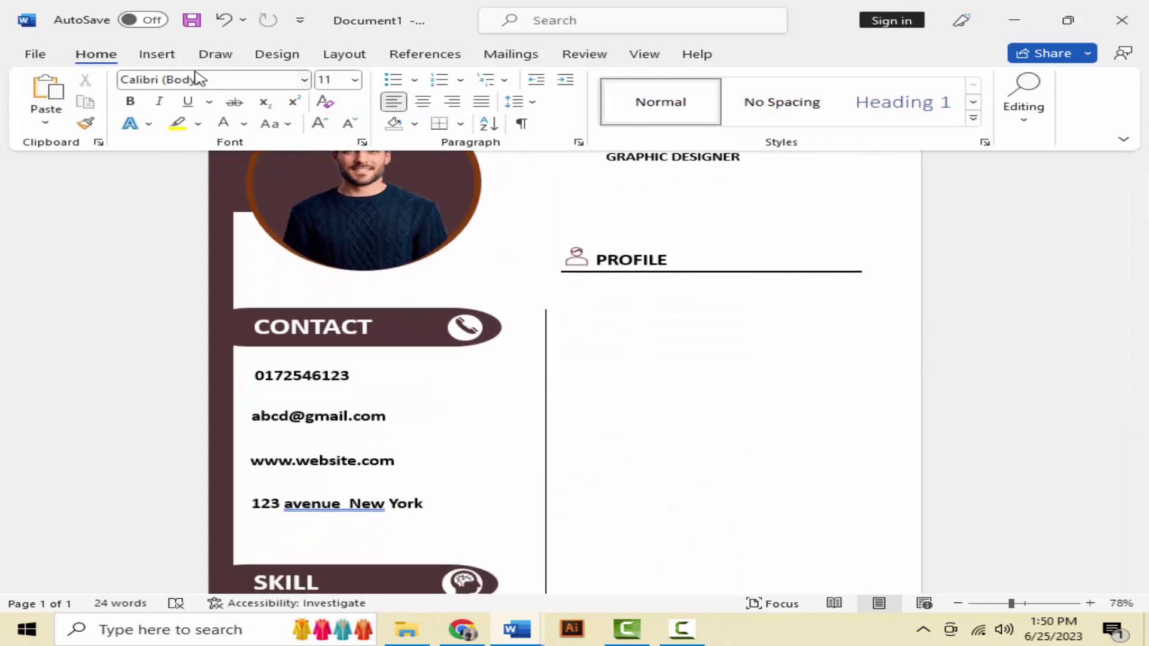
Add an outline-free text box under PROFILE, paste the Business Administration paragraph, and shrink the box.
click(156, 56)
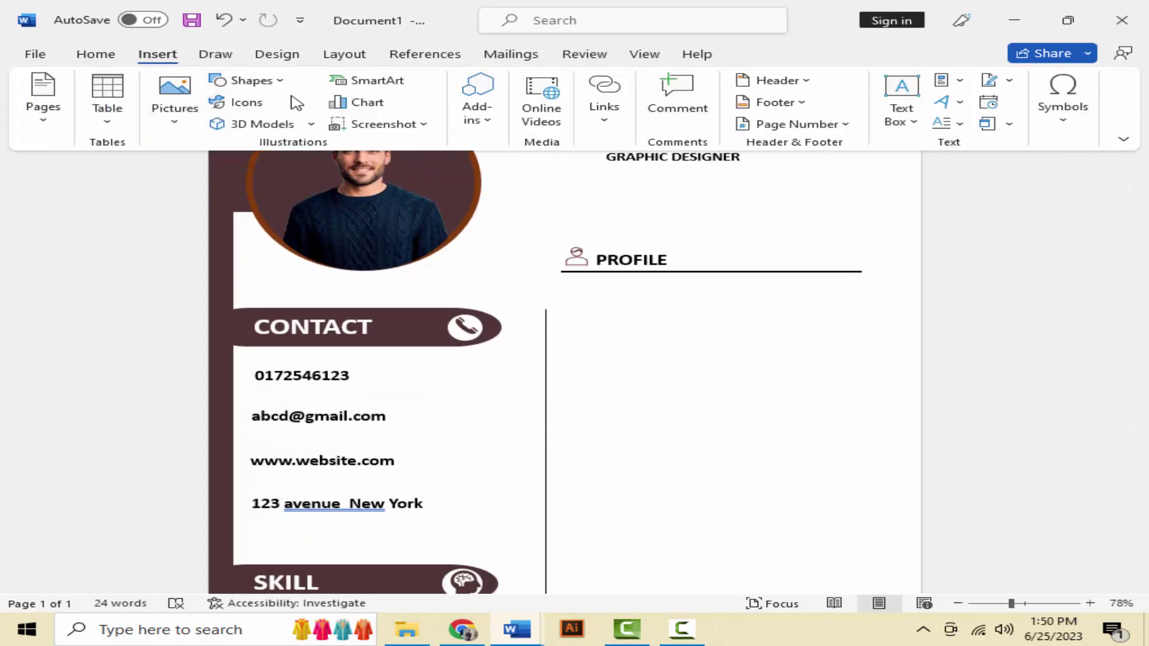
click(263, 85)
click(263, 124)
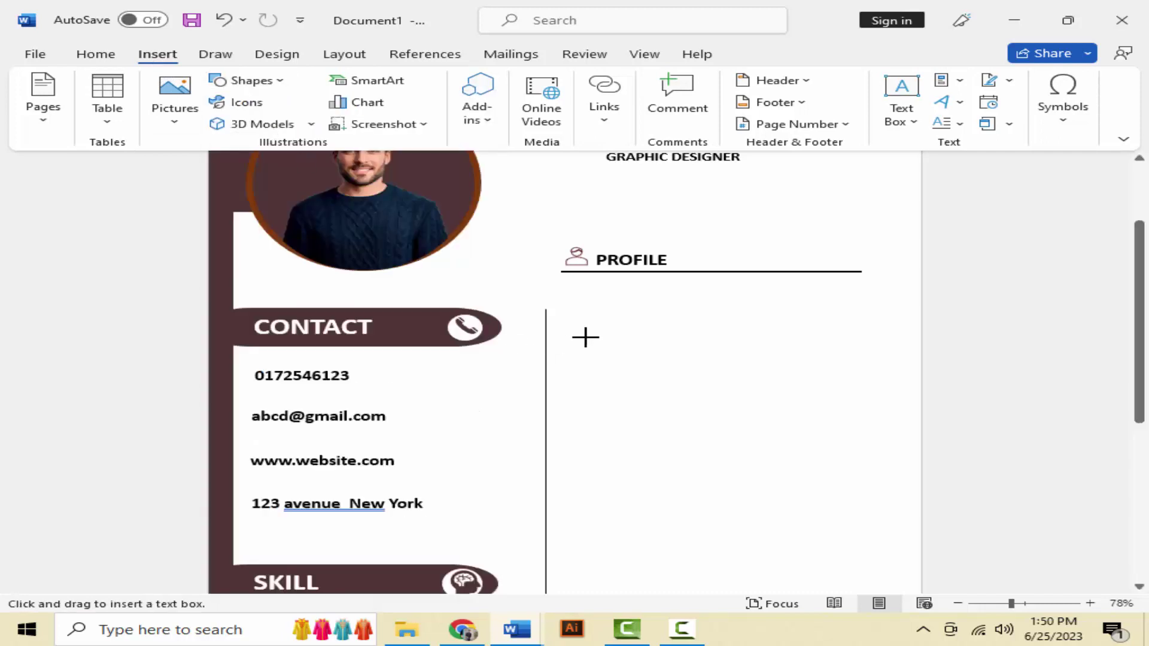
drag(584, 315, 896, 453)
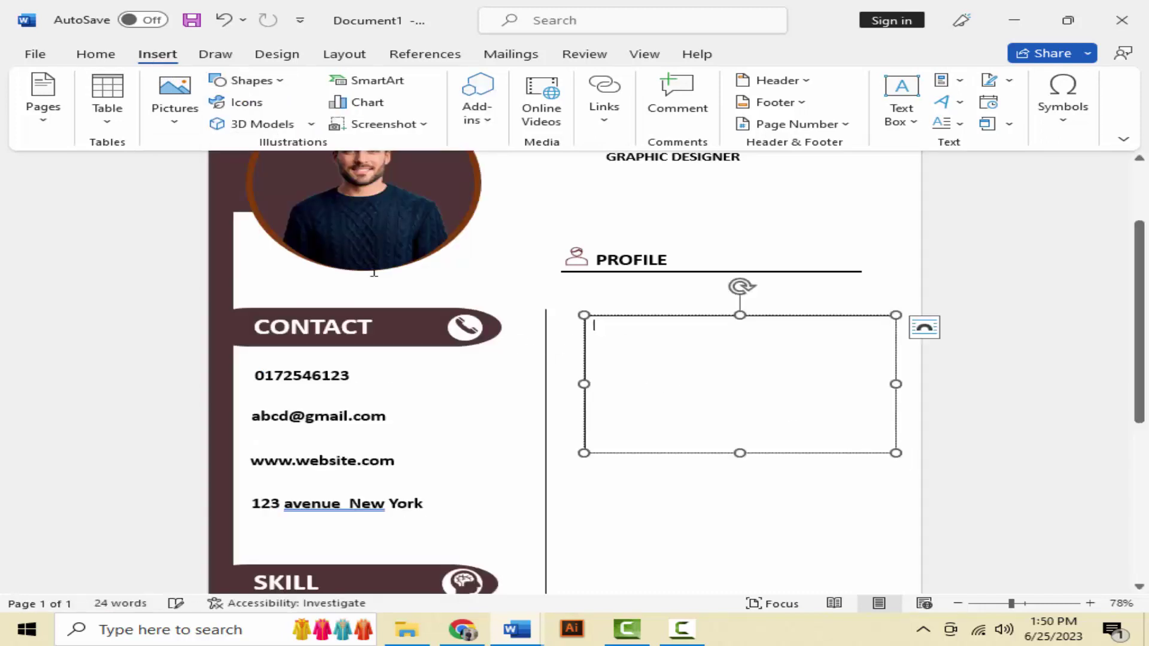
click(383, 102)
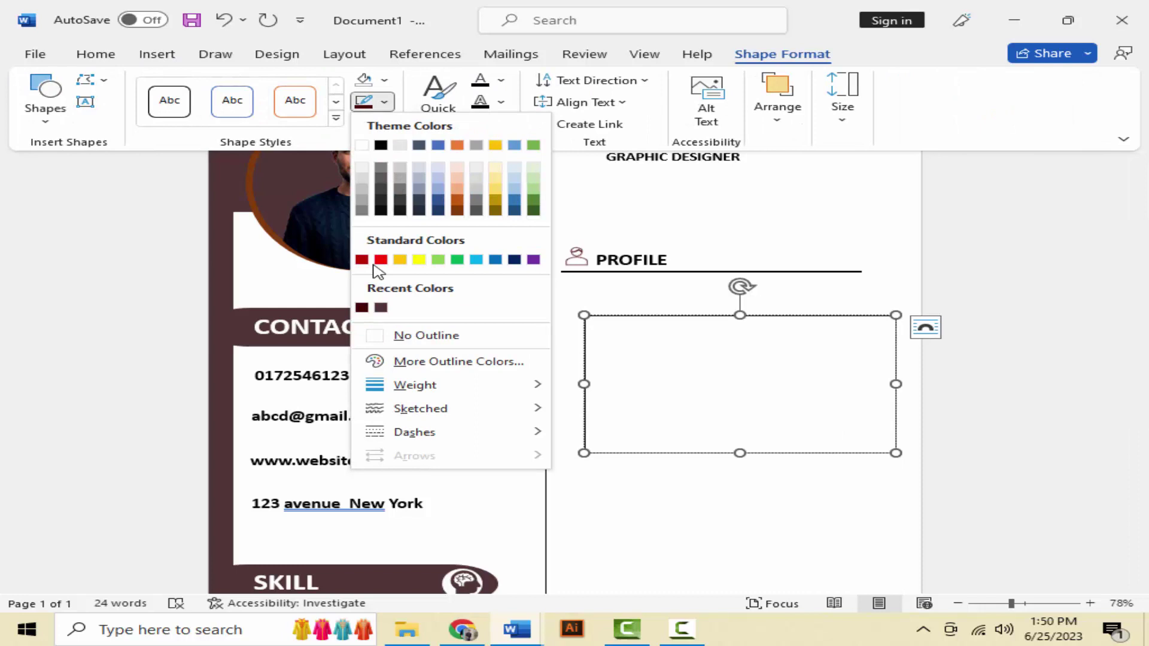
click(393, 336)
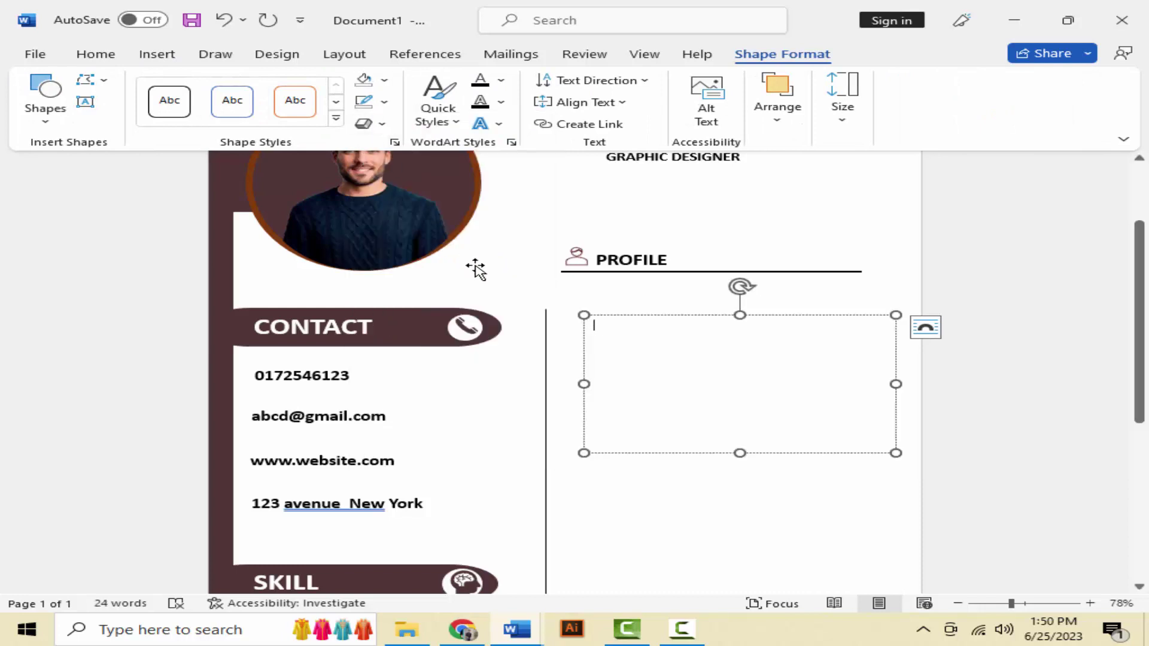
text(Business Administration student. I consider myself a Responsible and orderly person. I am looking forward for my first work experience.)
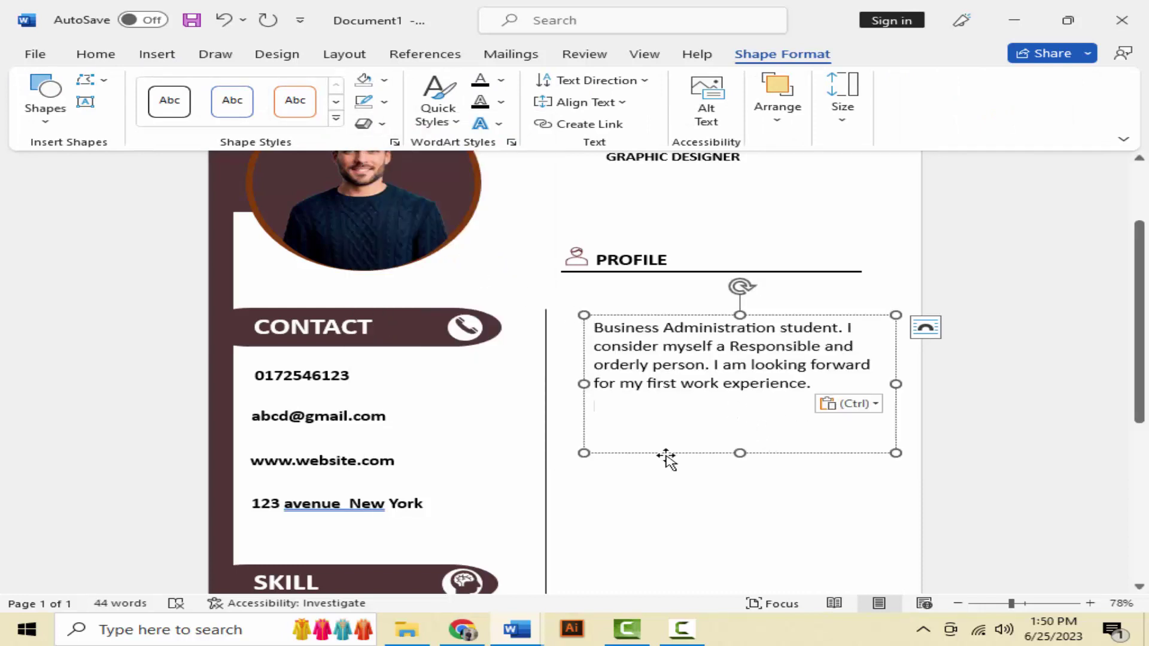
drag(735, 455, 731, 411)
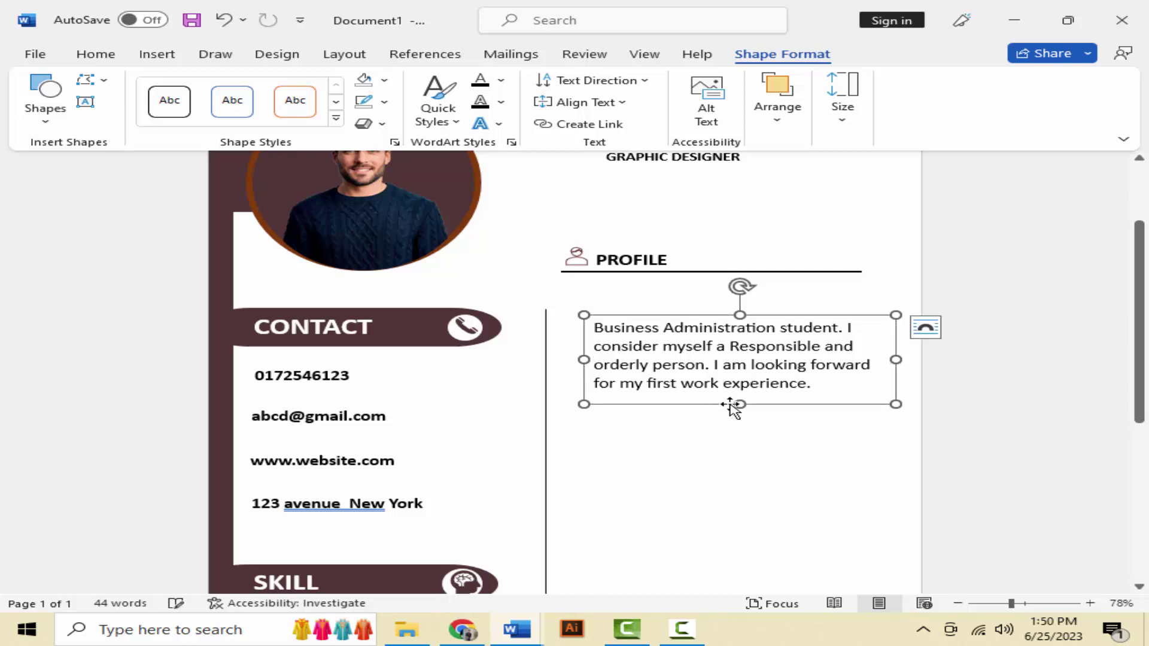
click(723, 431)
scroll(722, 432, up, 1)
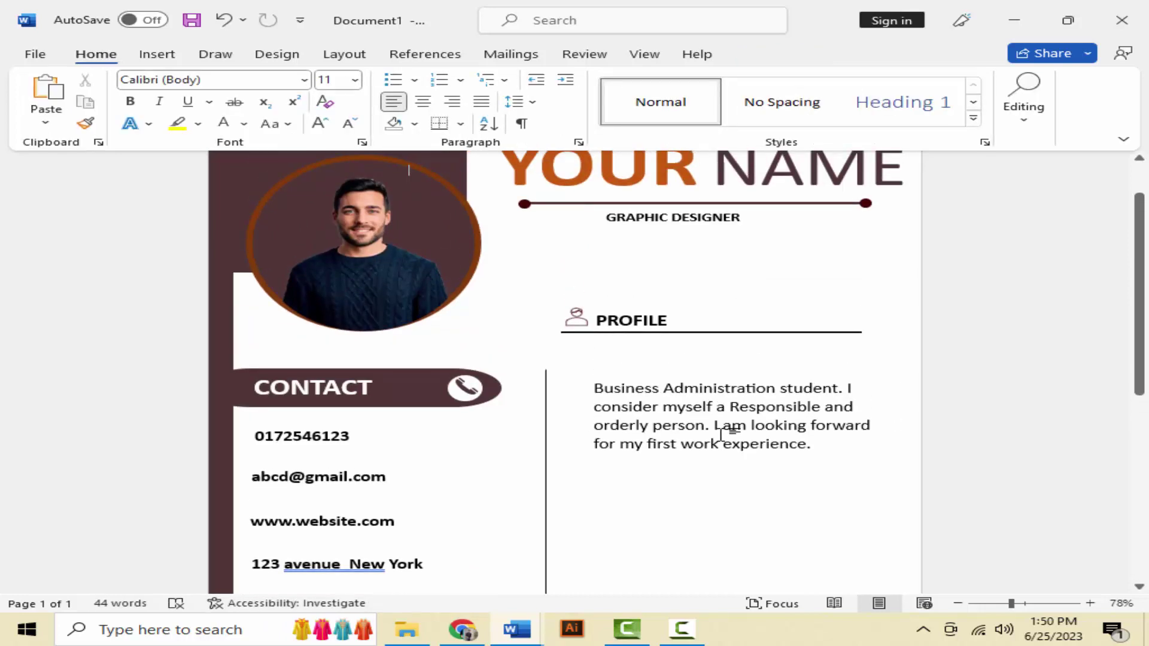
scroll(690, 407, down, 3)
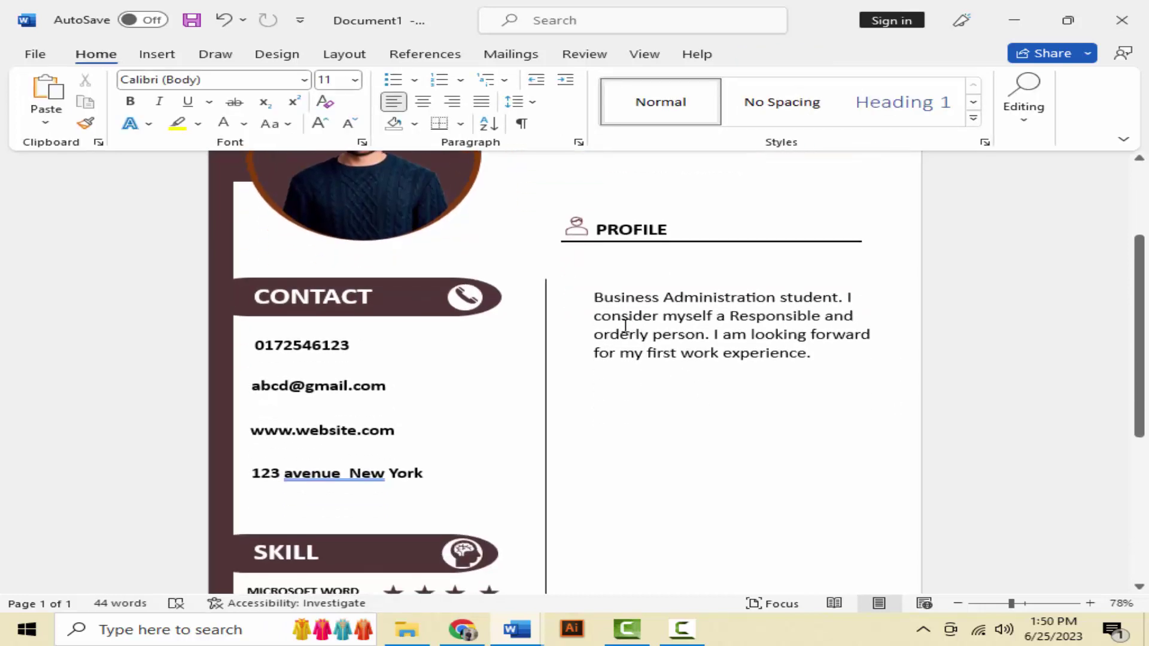
Copy the profile text box and paste a duplicate.
click(658, 306)
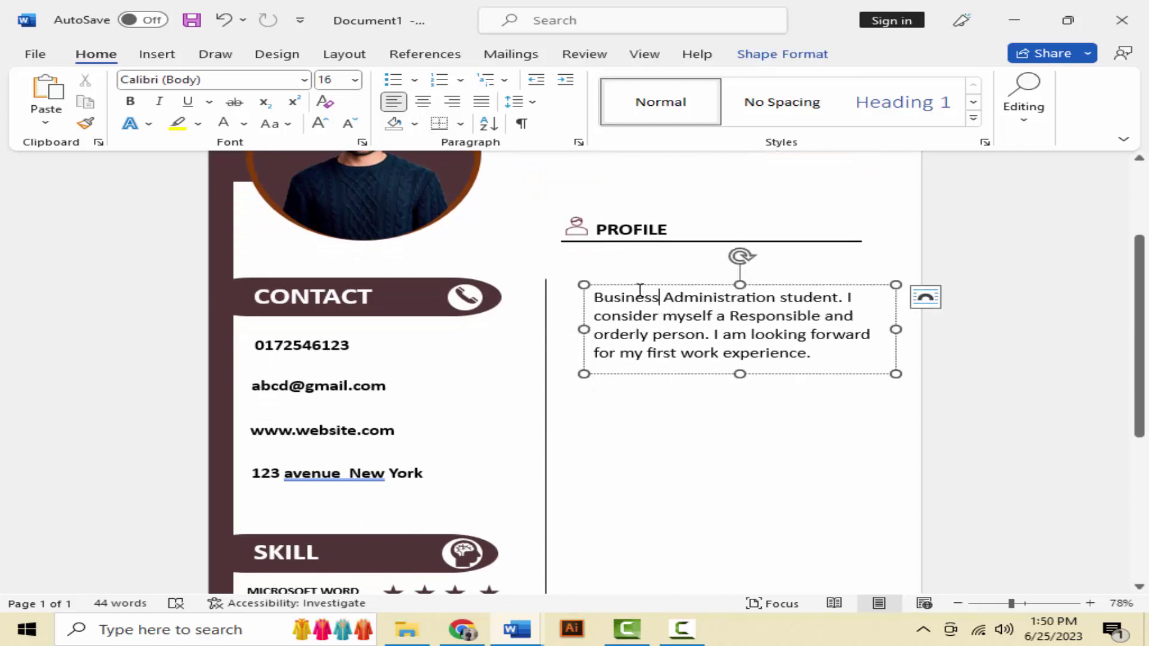
drag(640, 287, 630, 274)
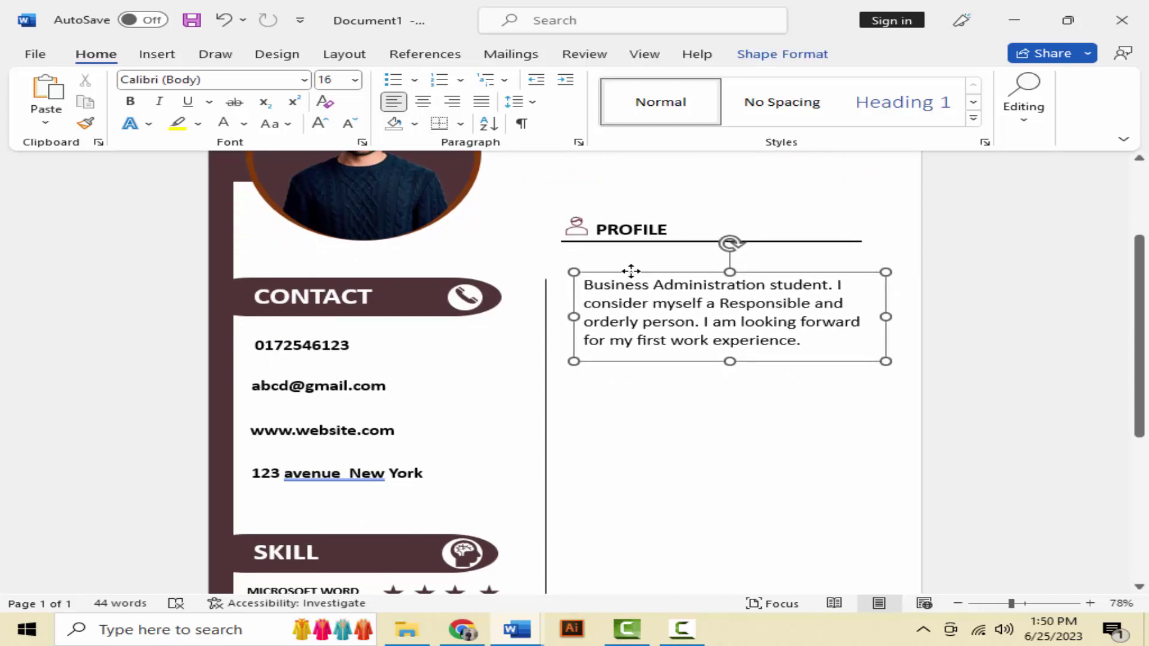
scroll(632, 273, down, 2)
scroll(633, 272, down, 1)
right_click(631, 273)
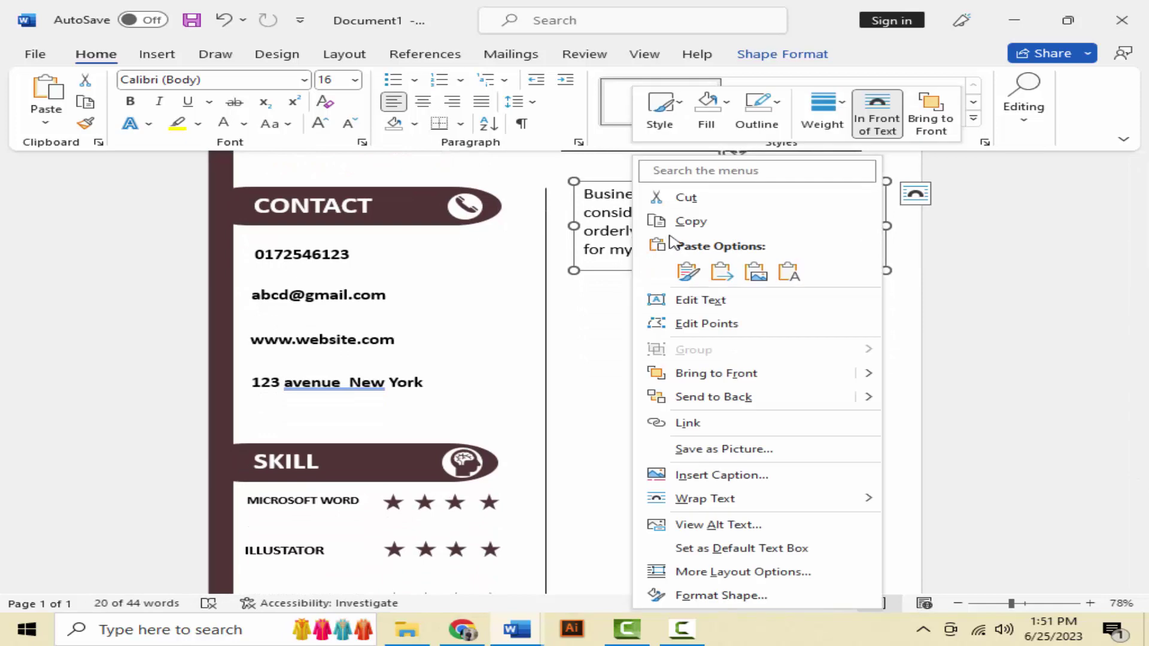
key(Escape)
right_click(957, 318)
click(770, 397)
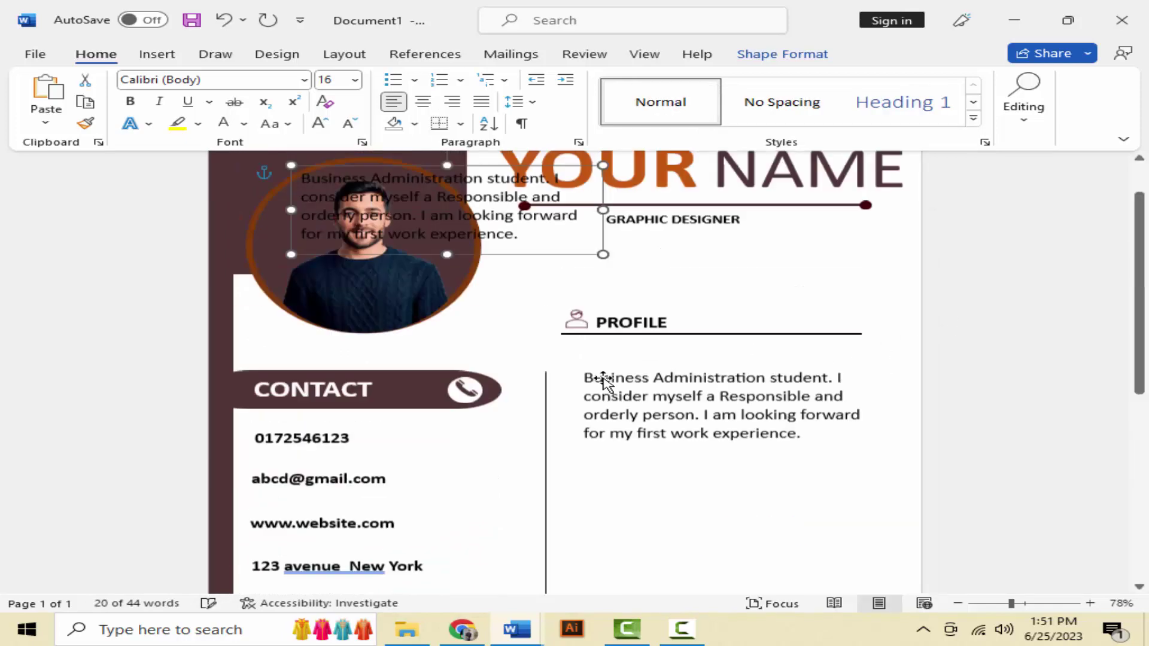
Move the duplicate directly below the original profile paragraph.
scroll(479, 347, up, 2)
mouse_move(361, 314)
mouse_down()
mouse_move(661, 584)
mouse_move(641, 558)
mouse_move(642, 534)
mouse_up()
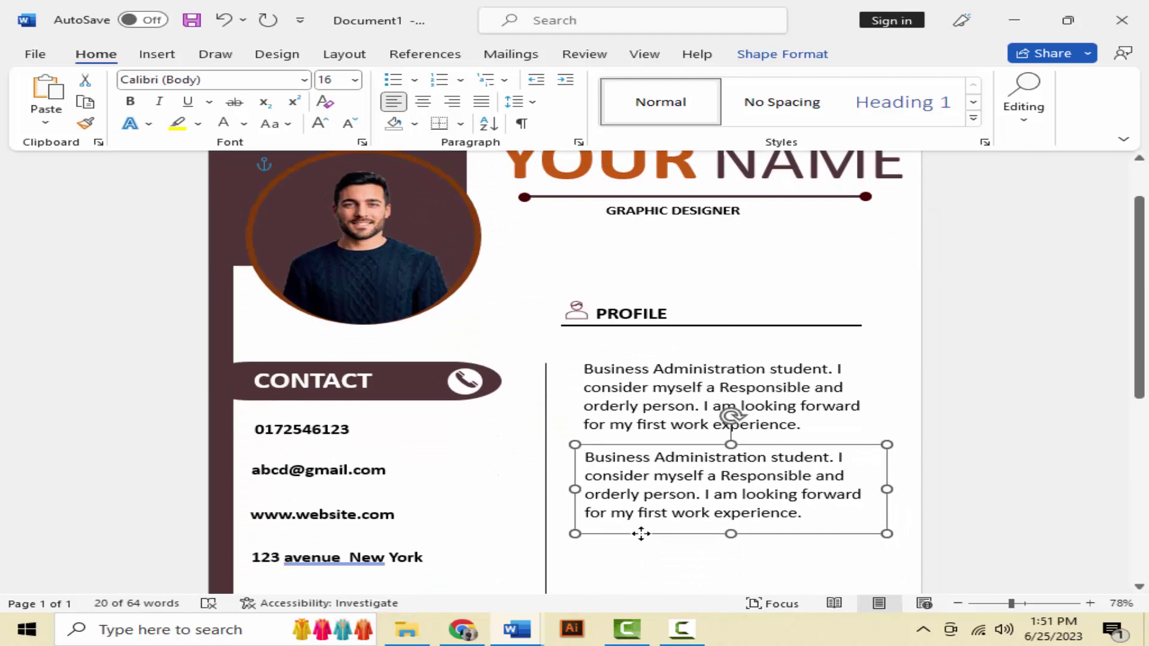
scroll(652, 519, down, 3)
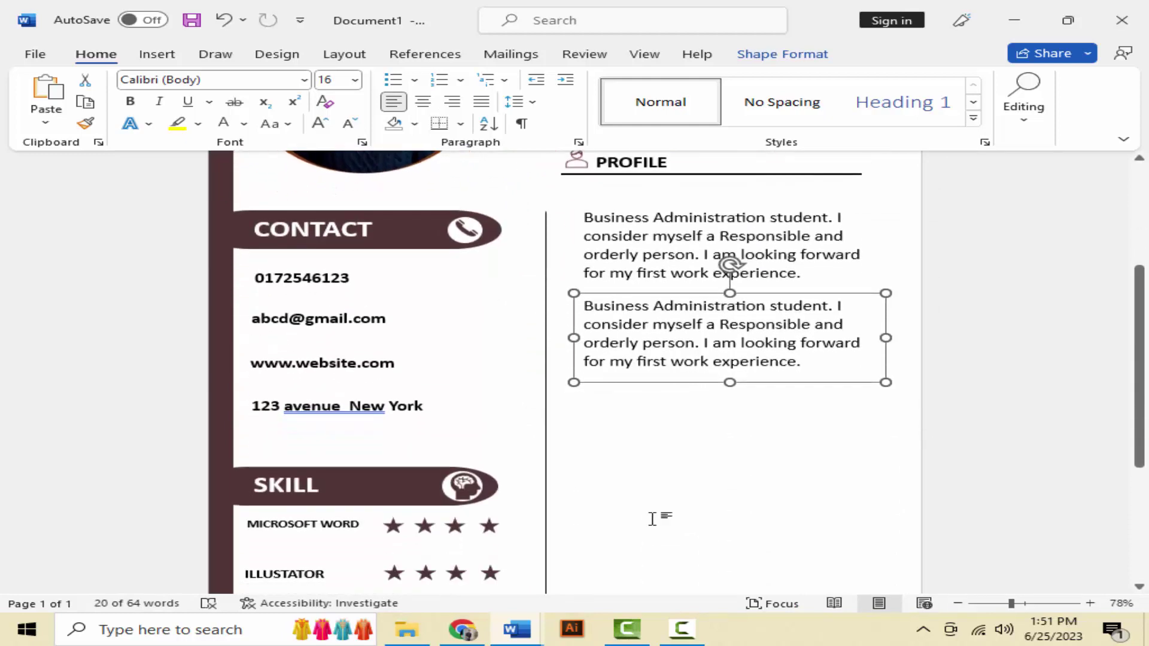
click(963, 464)
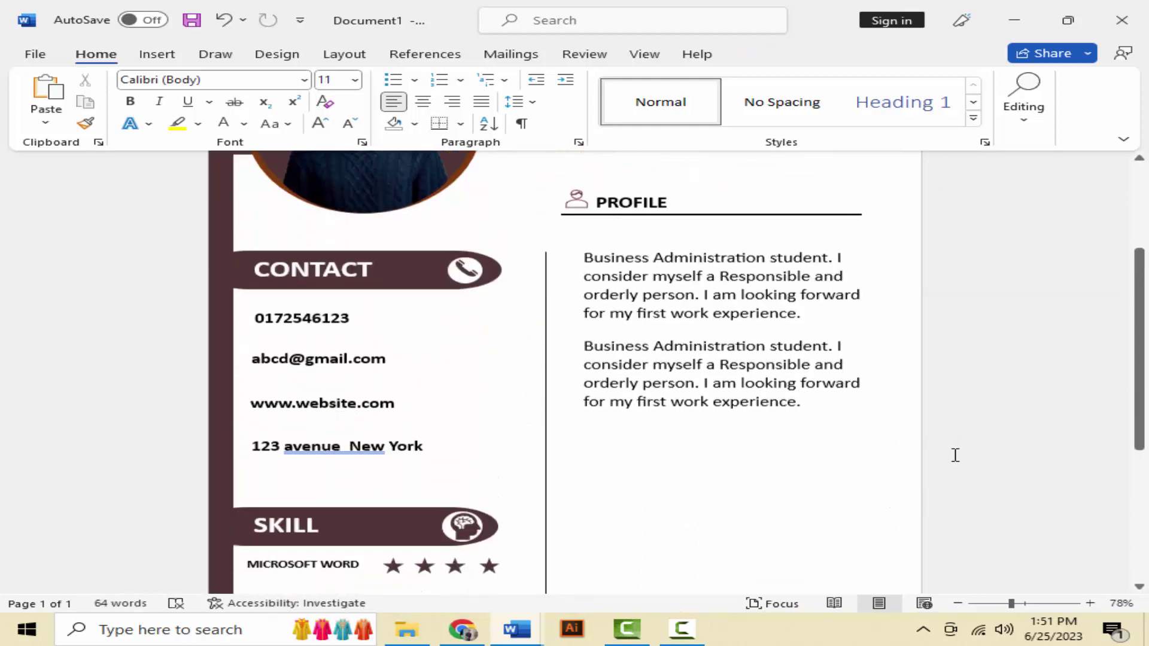
scroll(774, 436, down, 2)
ctrl+scroll(759, 426, down, 2)
scroll(686, 401, up, 1)
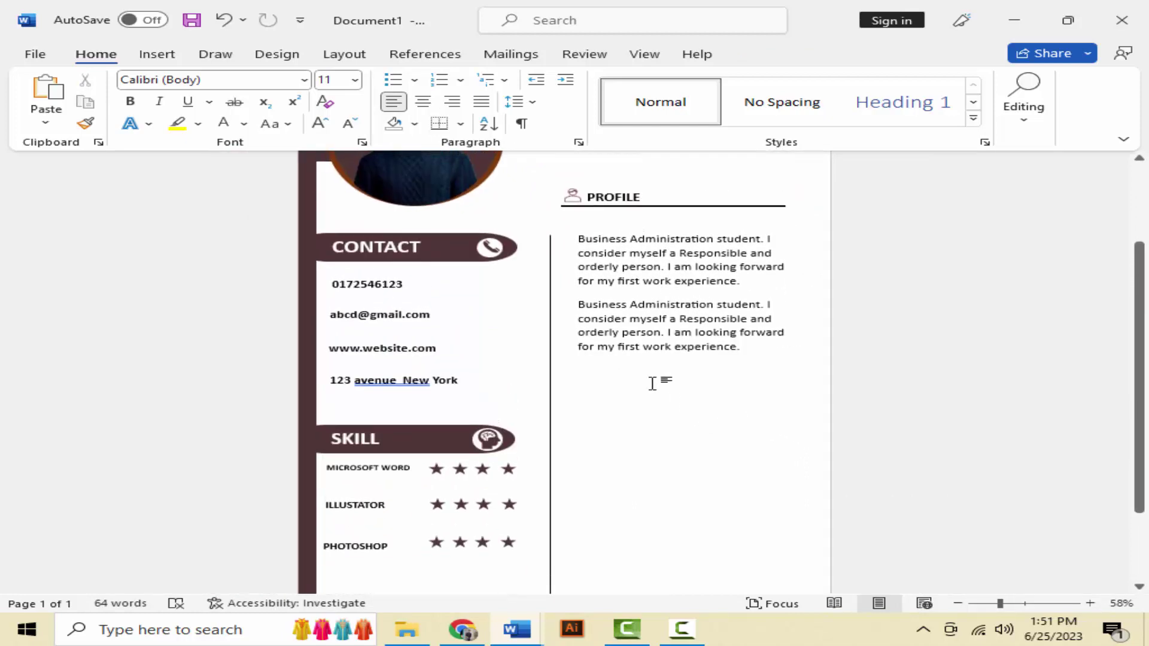
Duplicate the PROFILE heading below the paragraphs and begin retyping it as EXPERIENCE.
click(621, 194)
right_click(615, 190)
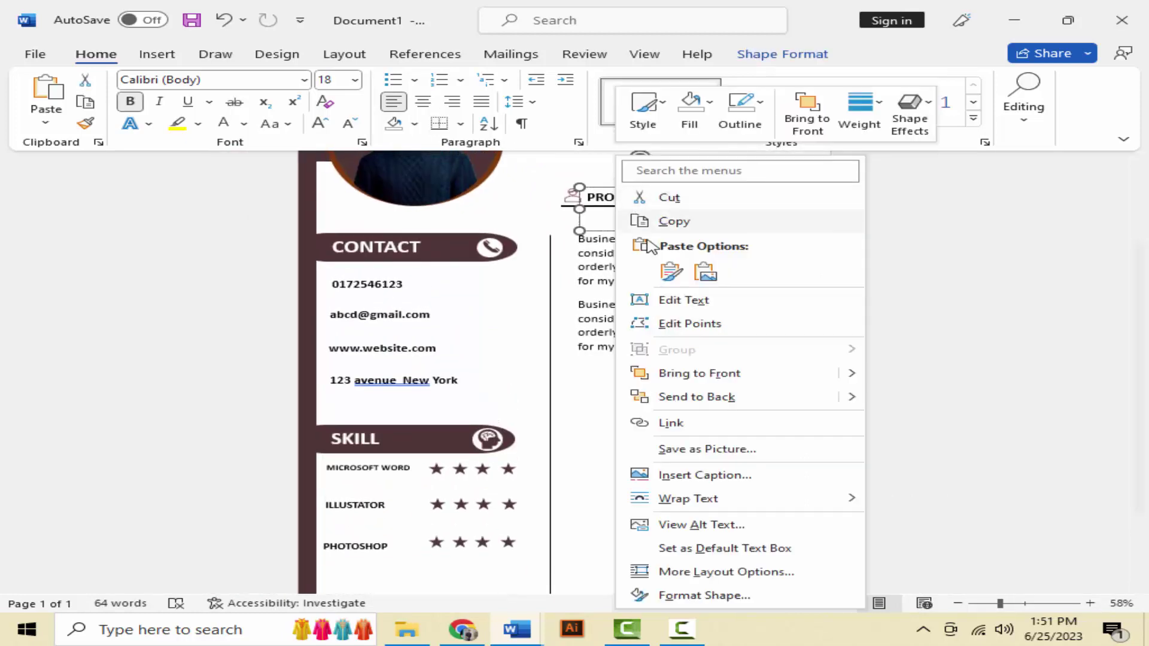
key(Escape)
right_click(868, 257)
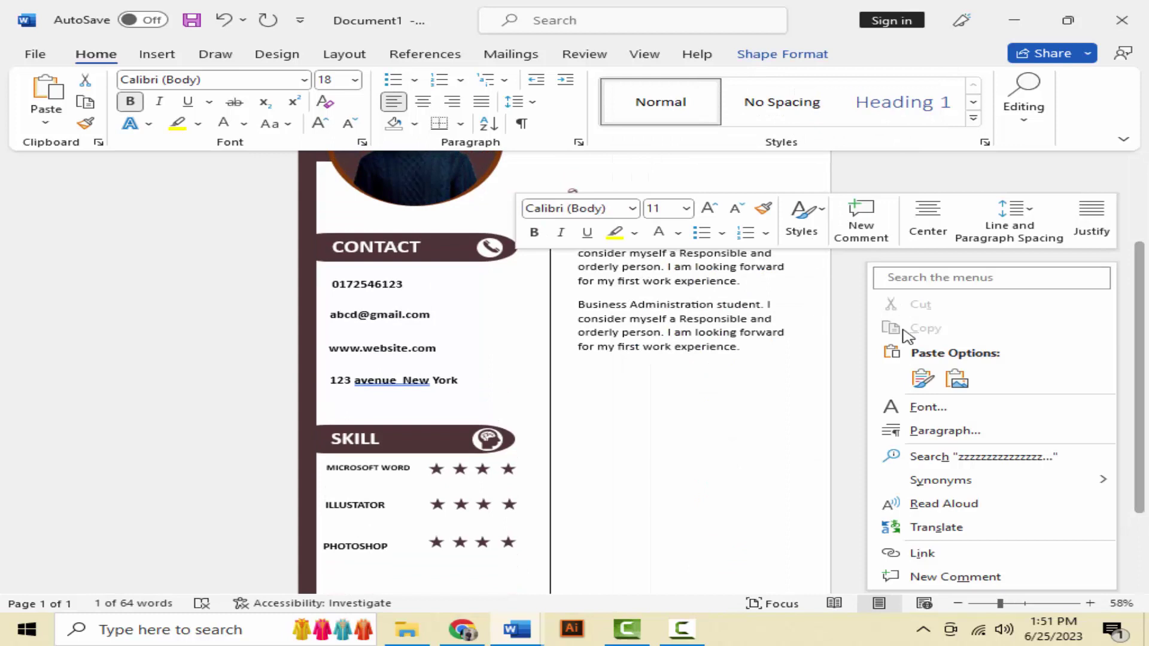
click(922, 378)
mouse_move(395, 206)
mouse_down()
mouse_move(621, 496)
mouse_move(617, 480)
mouse_move(566, 500)
mouse_up()
right_click(565, 500)
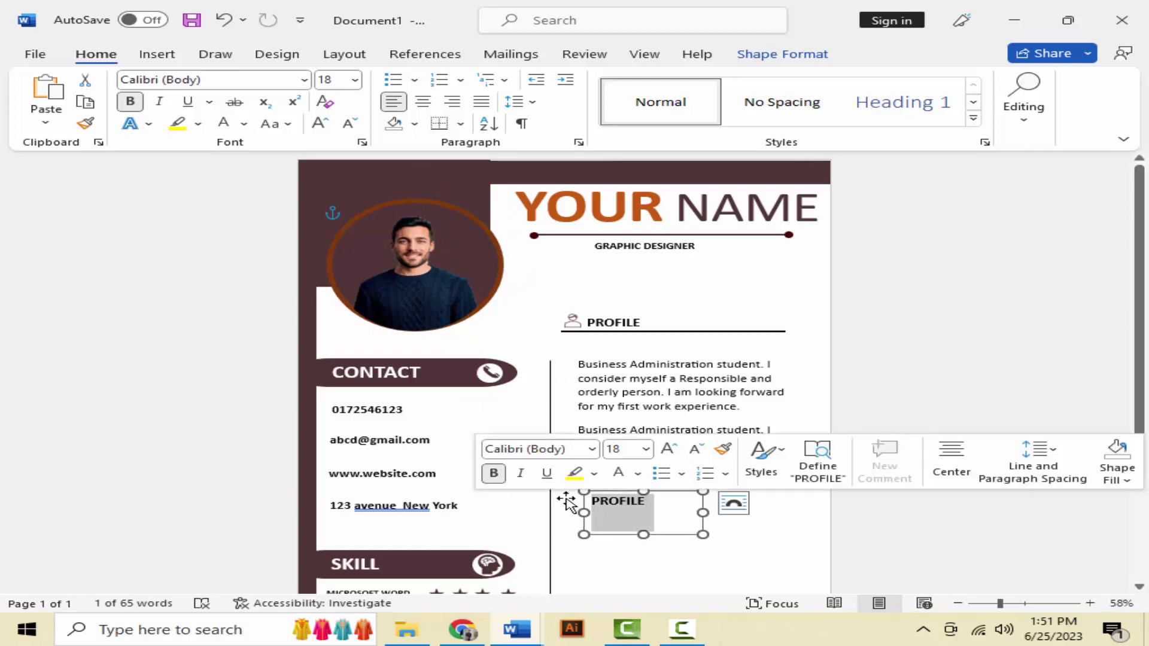
text(EXPE)
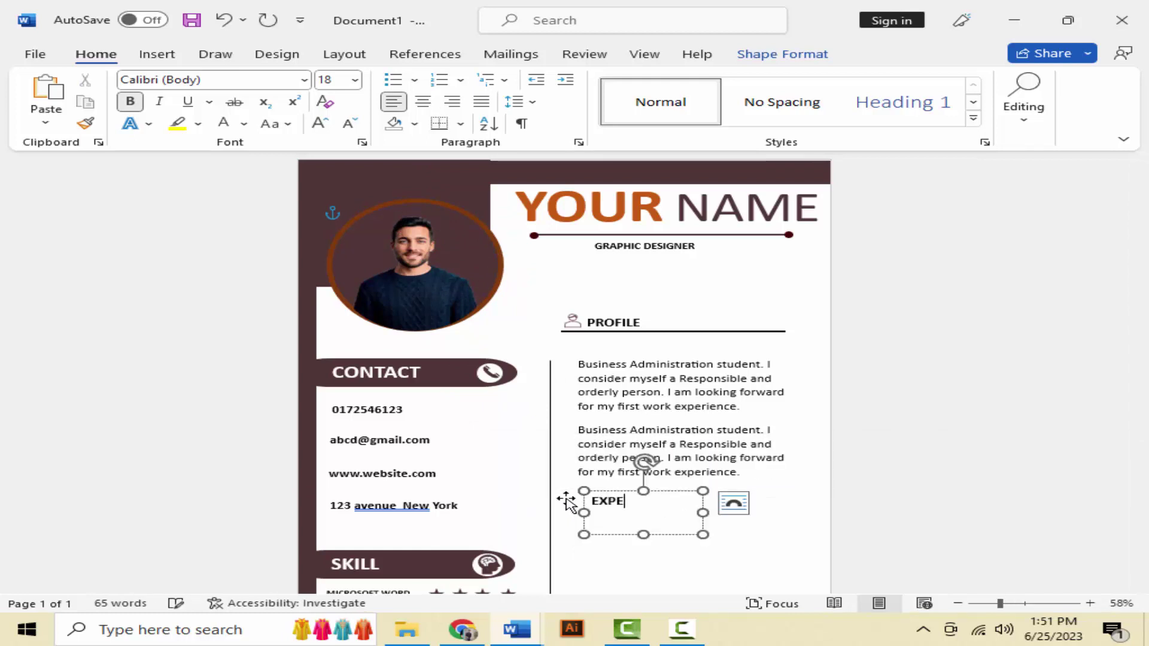
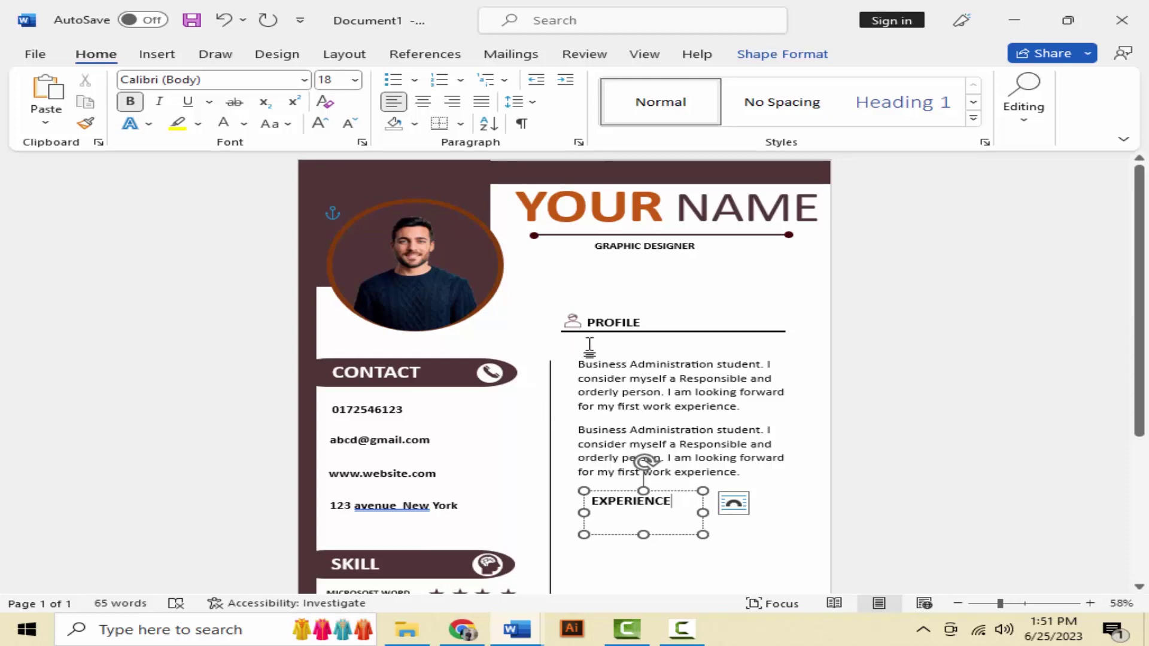
Insert the briefcase icon from the stock icon library into the resume.
scroll(589, 345, down, 1)
click(860, 486)
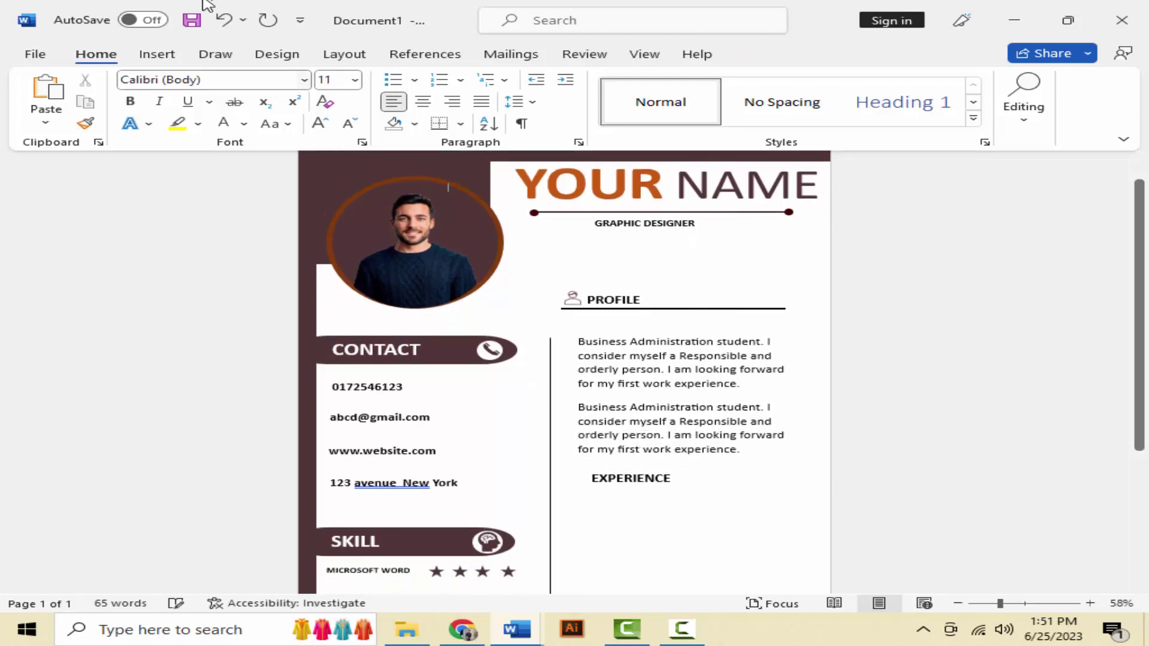
click(157, 58)
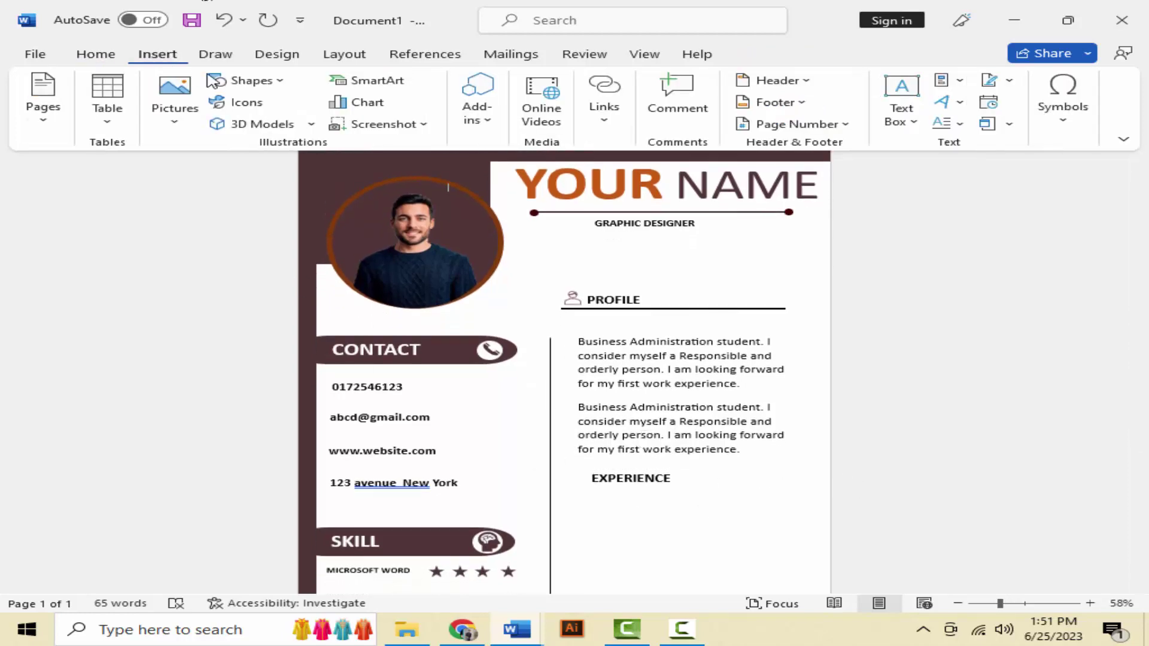
click(244, 107)
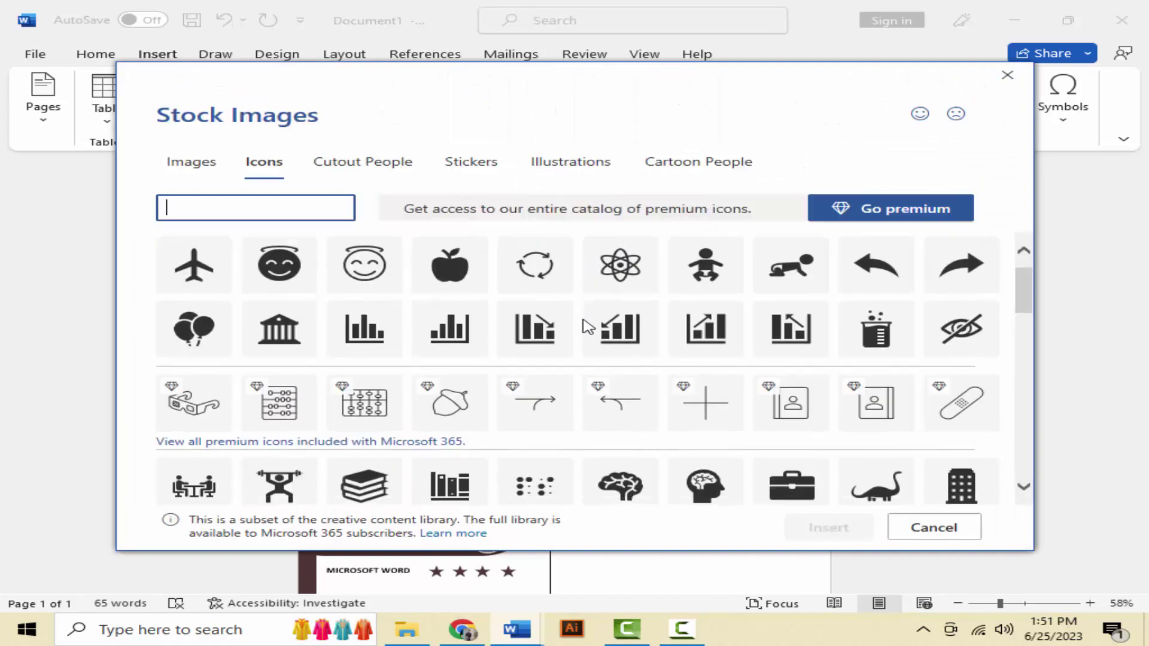
scroll(586, 326, down, 1)
scroll(585, 326, down, 1)
scroll(539, 326, down, 1)
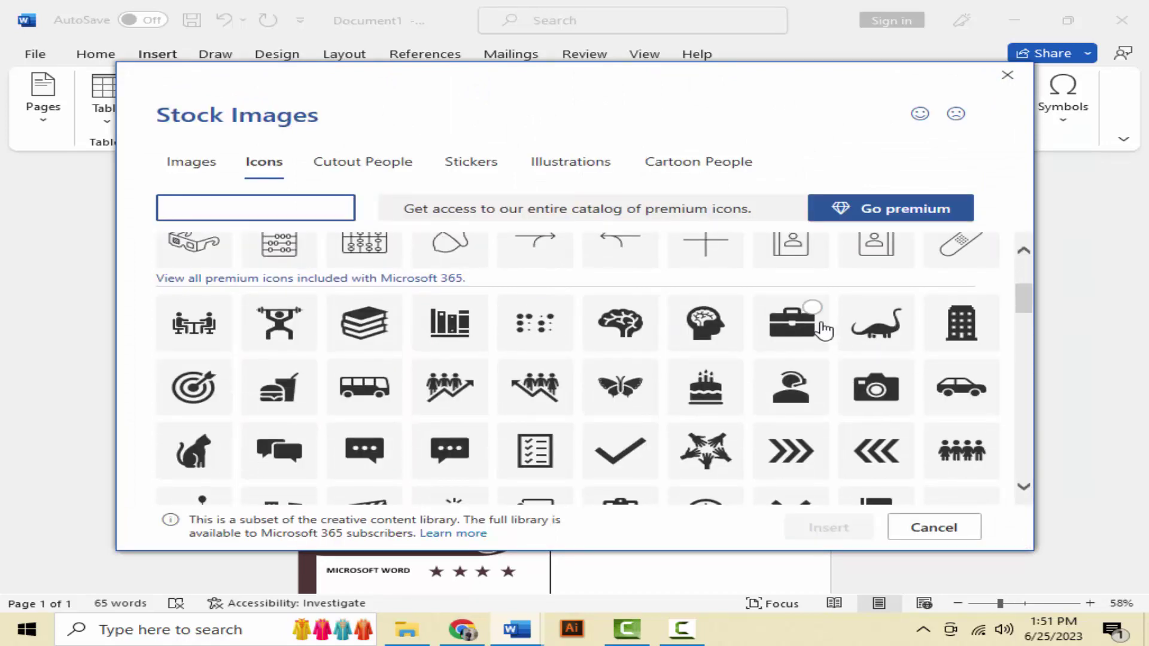
click(824, 329)
click(841, 527)
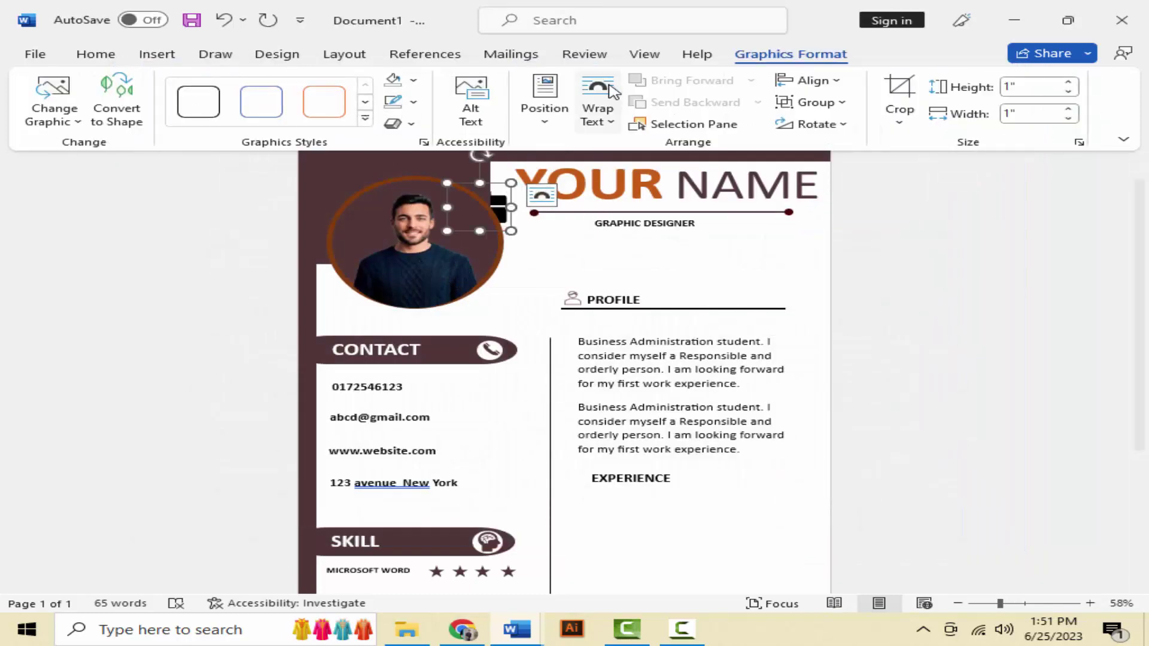
Set the briefcase icon in front of text, remove its fill, and outline it in recent maroon.
click(610, 92)
click(646, 293)
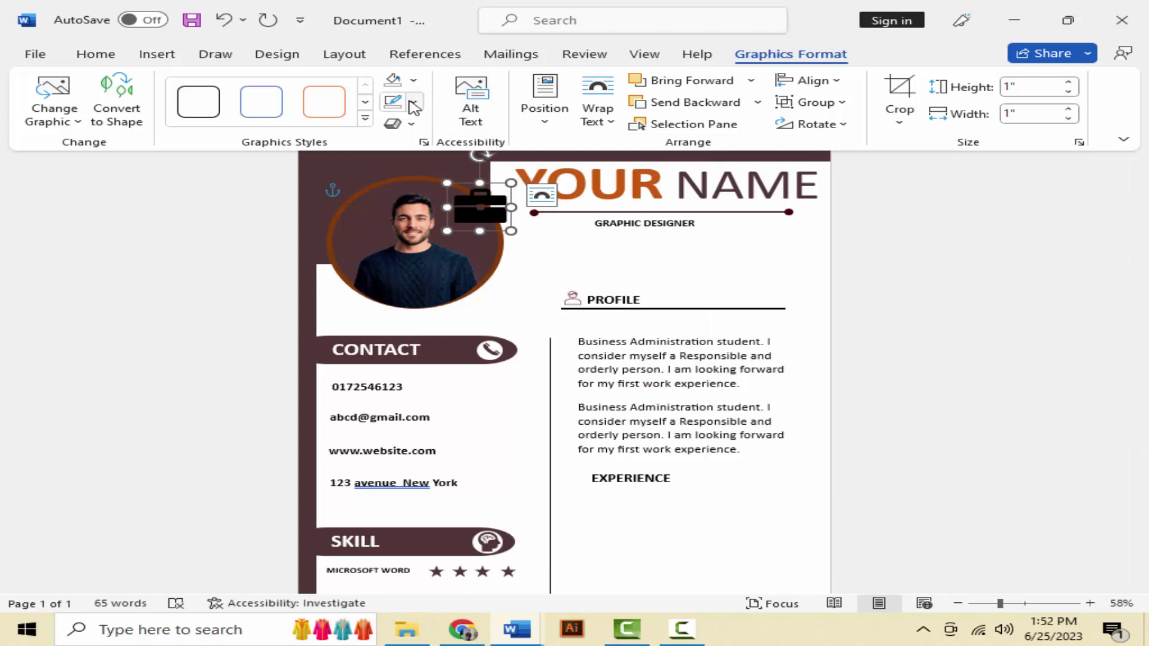
click(414, 108)
click(455, 333)
click(413, 80)
click(440, 311)
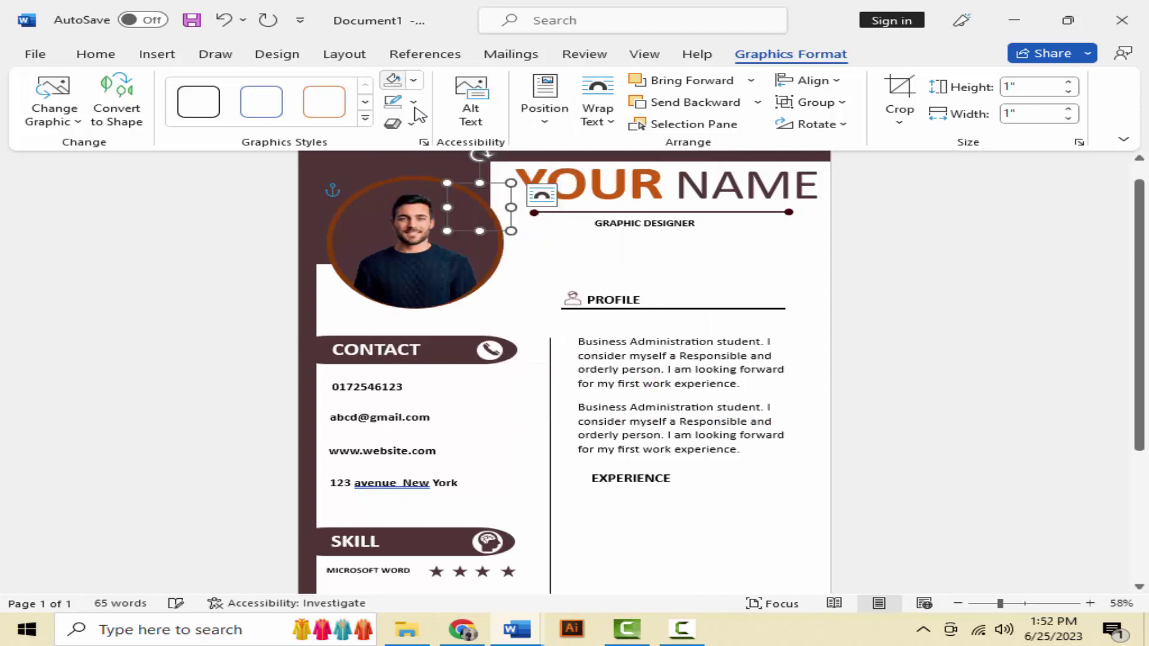
click(413, 103)
click(410, 307)
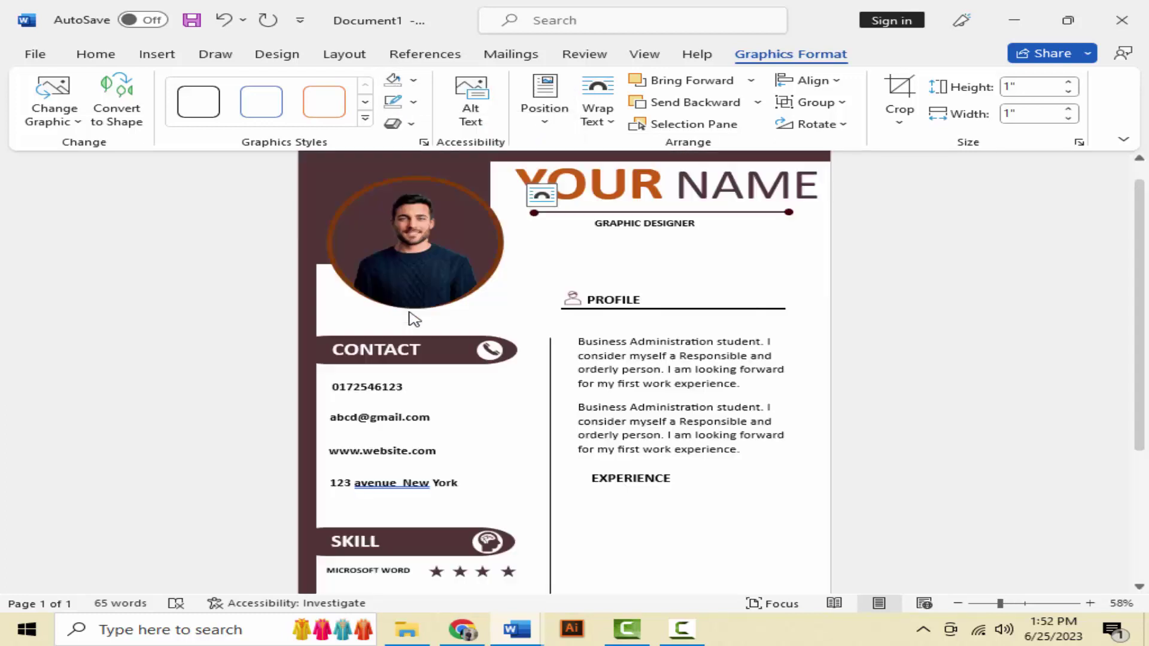
Move the briefcase icon beside the EXPERIENCE heading and shrink it to heading size.
drag(497, 185, 591, 477)
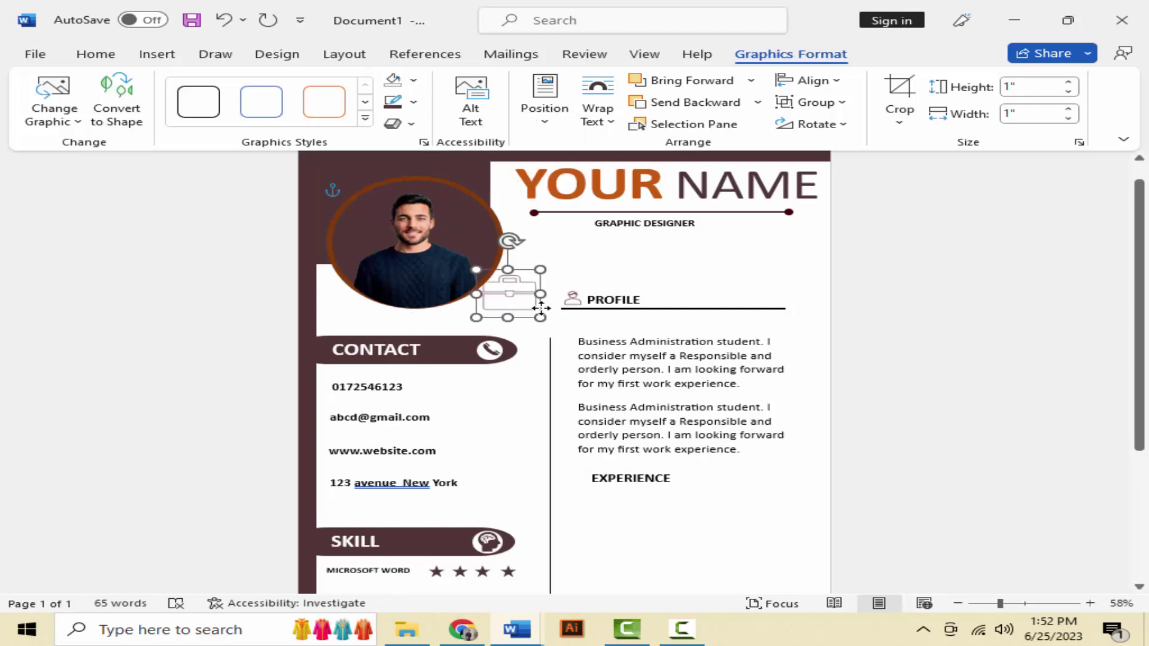
scroll(603, 498, up, 3)
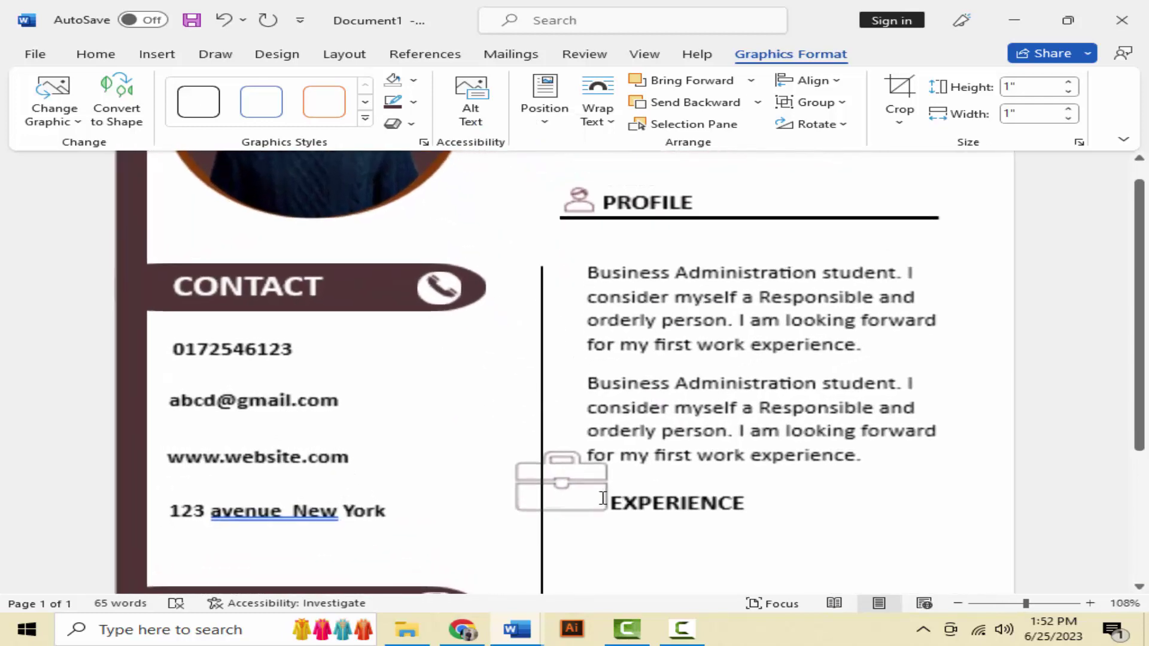
scroll(607, 502, up, 2)
mouse_move(615, 529)
mouse_down()
mouse_move(538, 450)
mouse_move(592, 509)
mouse_up()
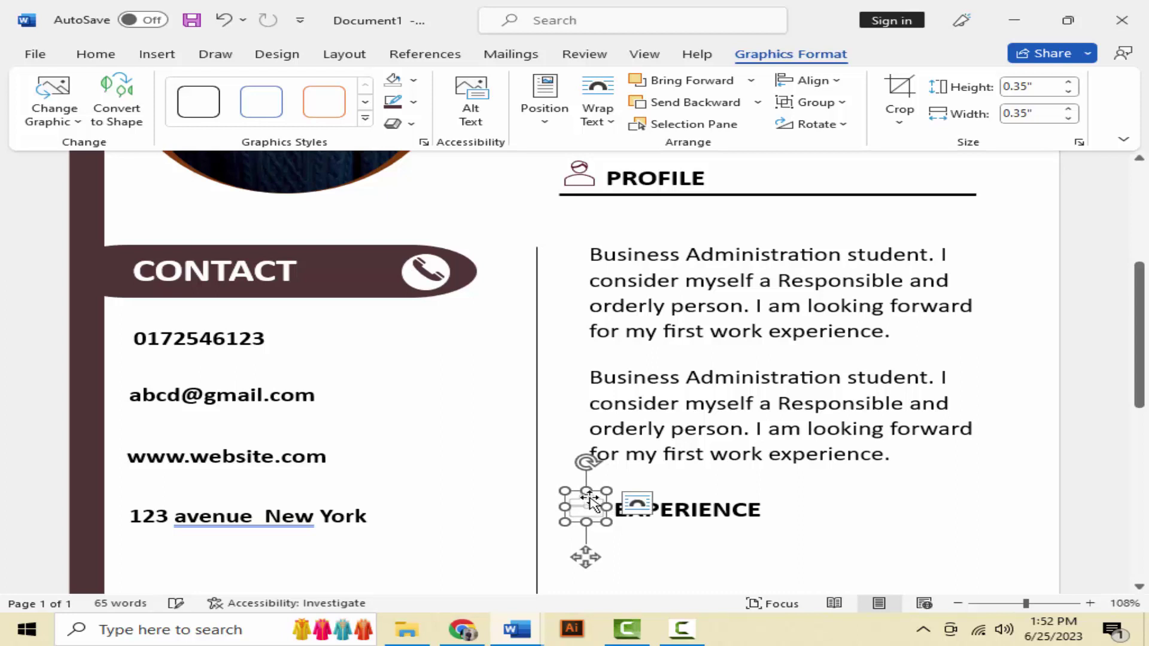
Thicken the icon outline to 2¼ pt and line it up with the heading.
click(414, 102)
mouse_move(443, 384)
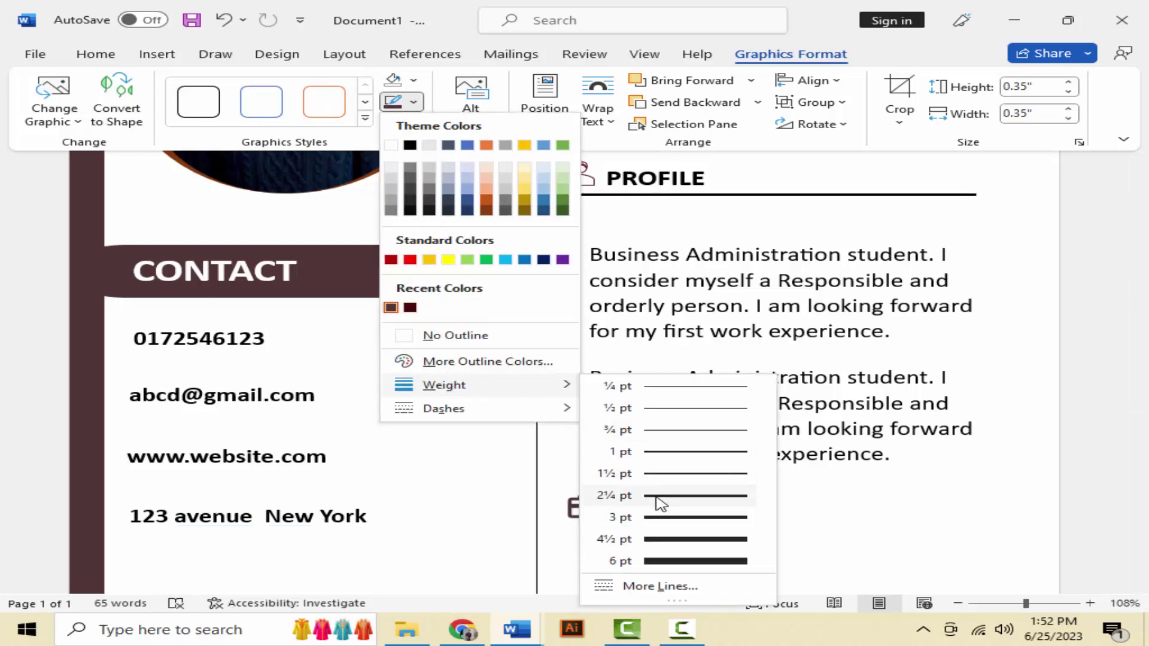
click(658, 496)
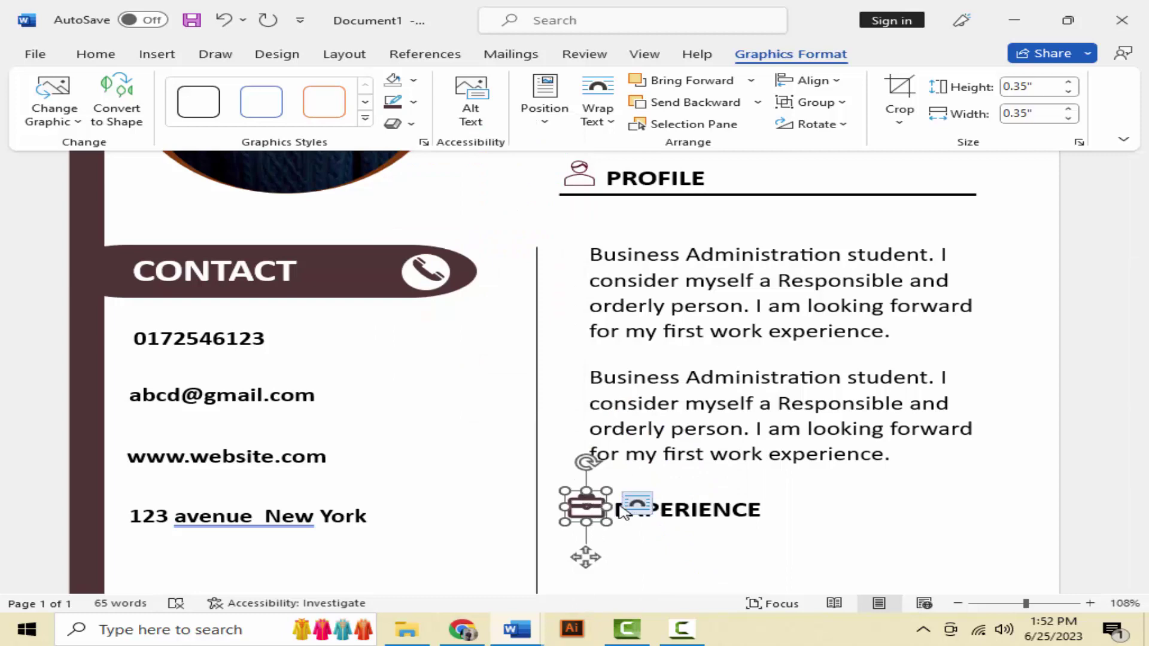
drag(604, 506, 607, 507)
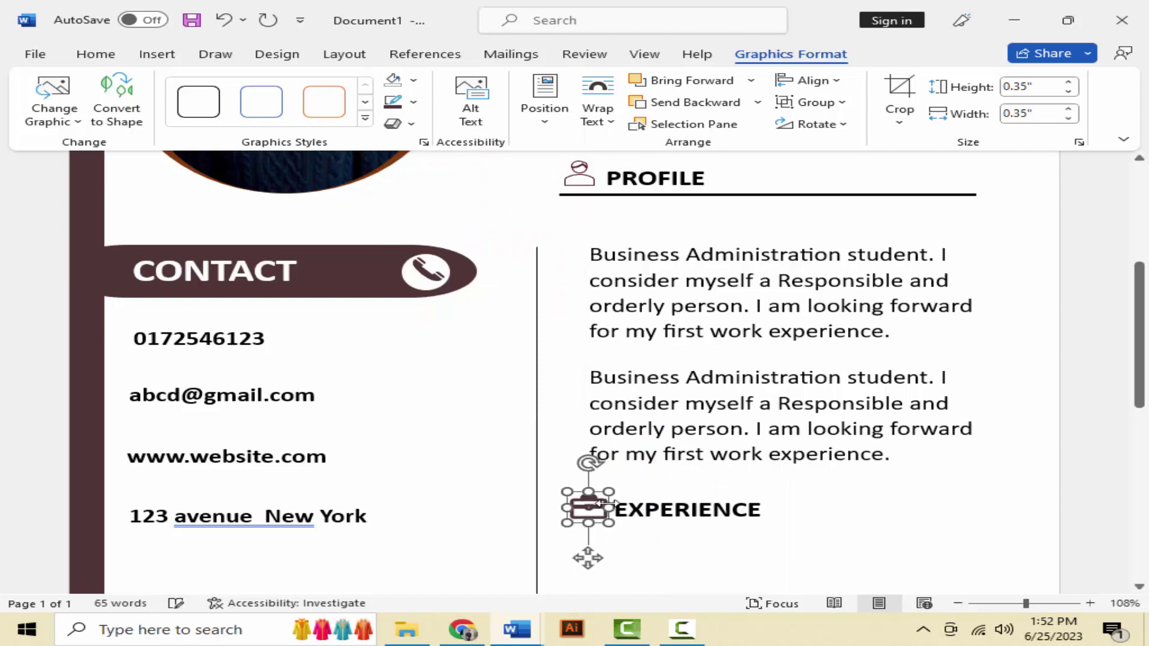
click(833, 508)
scroll(772, 488, up, 3)
scroll(665, 431, down, 3)
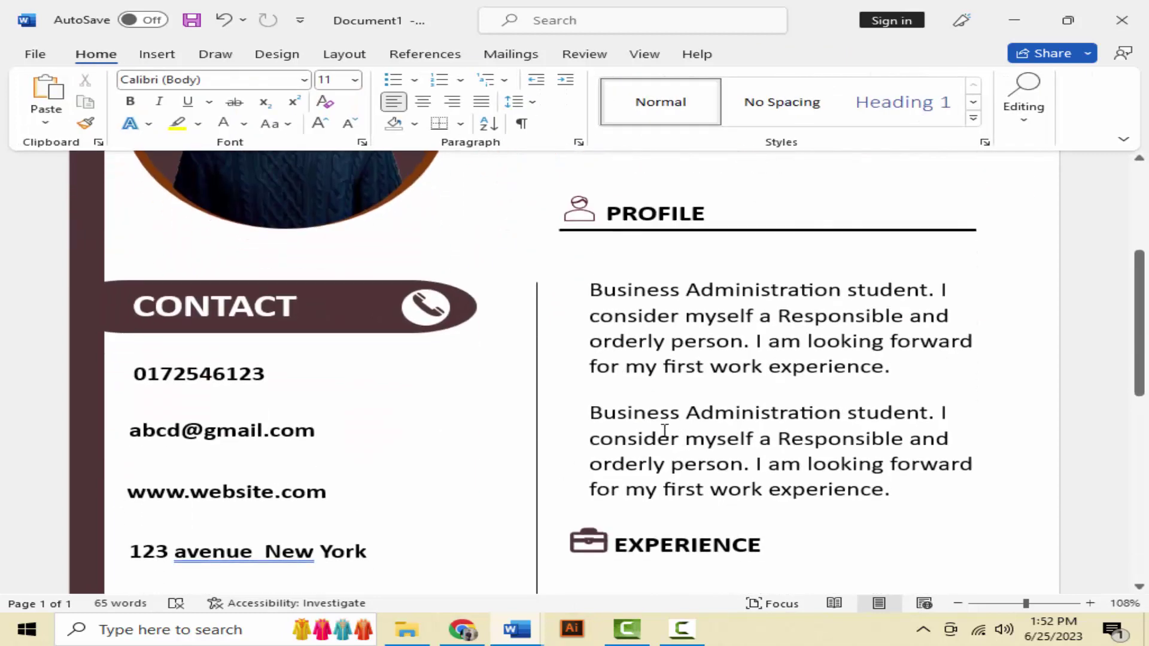
ctrl+scroll(665, 431, down, 1)
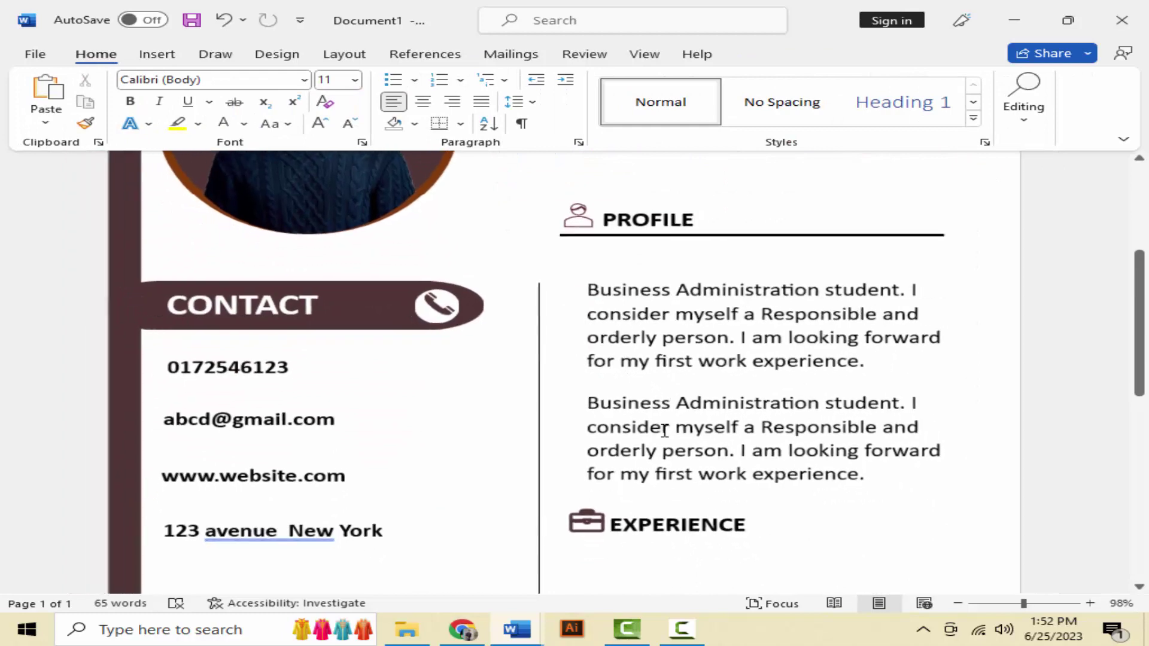
Copy the divider line under PROFILE and paste a duplicate.
click(682, 239)
right_click(682, 240)
click(808, 270)
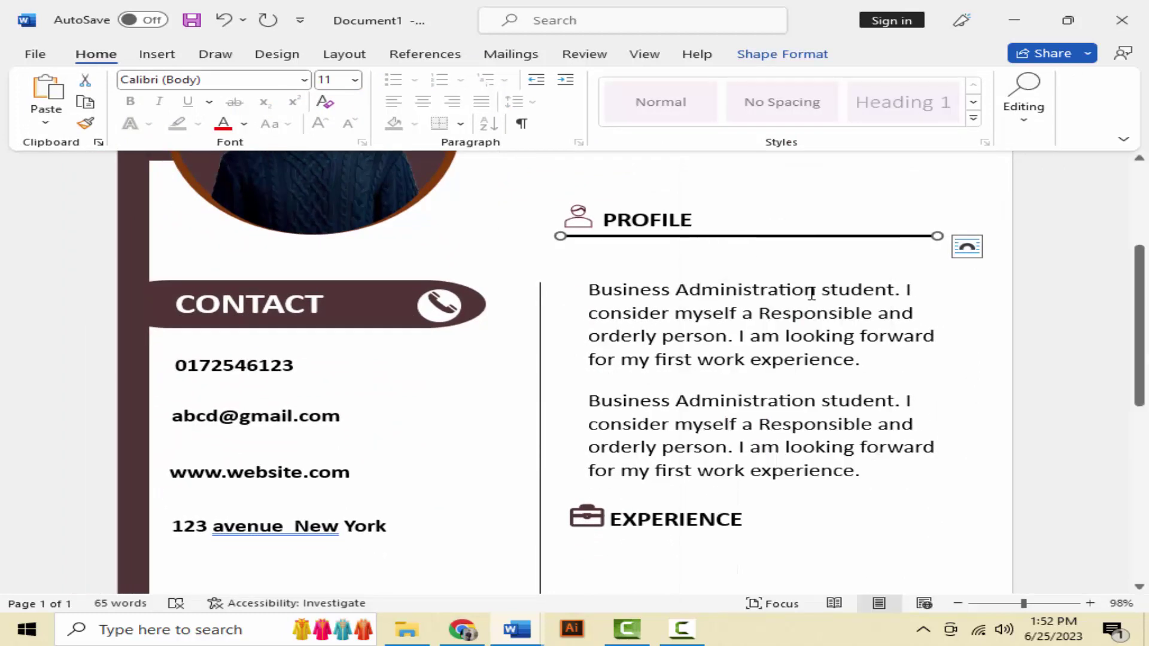
click(1013, 271)
ctrl+scroll(982, 270, down, 3)
right_click(981, 269)
key(Escape)
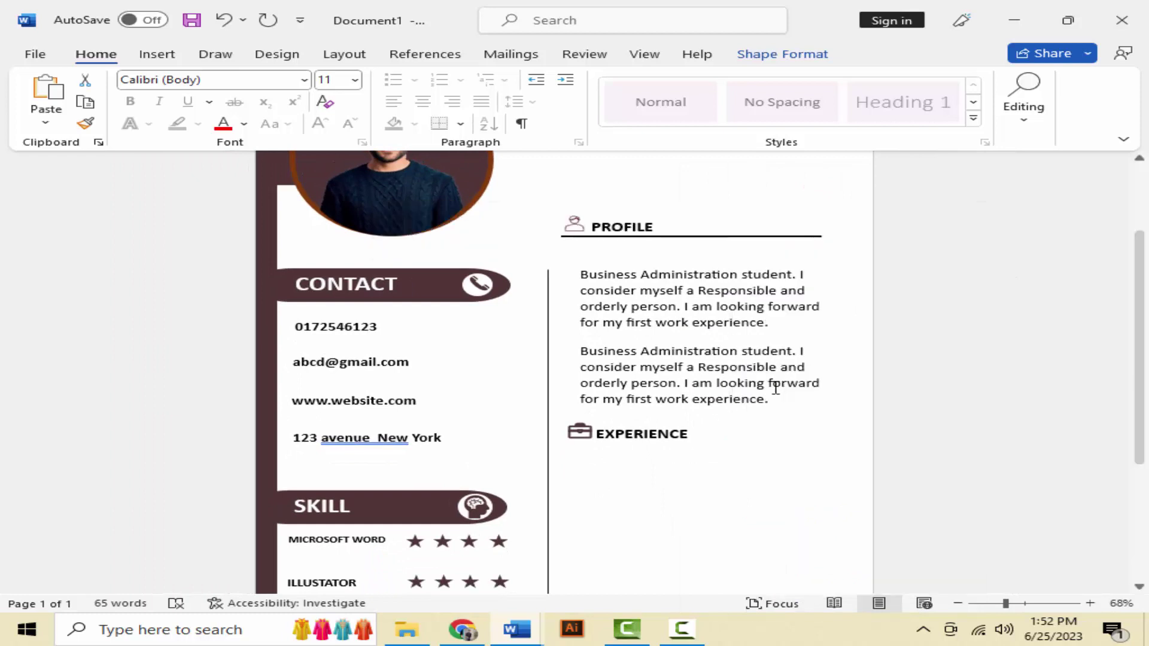
Drag the copied line beneath the EXPERIENCE heading and align it.
ctrl+scroll(523, 328, up, 1)
scroll(453, 279, up, 3)
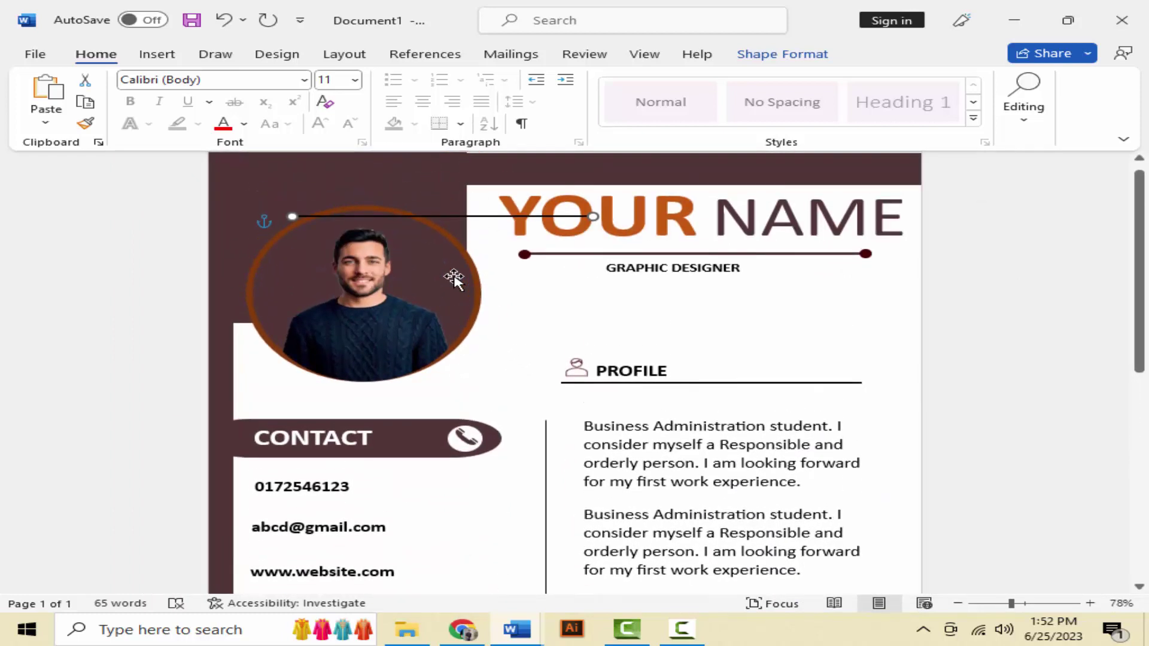
mouse_move(493, 330)
mouse_down()
mouse_move(679, 569)
mouse_move(694, 503)
mouse_move(715, 496)
mouse_up()
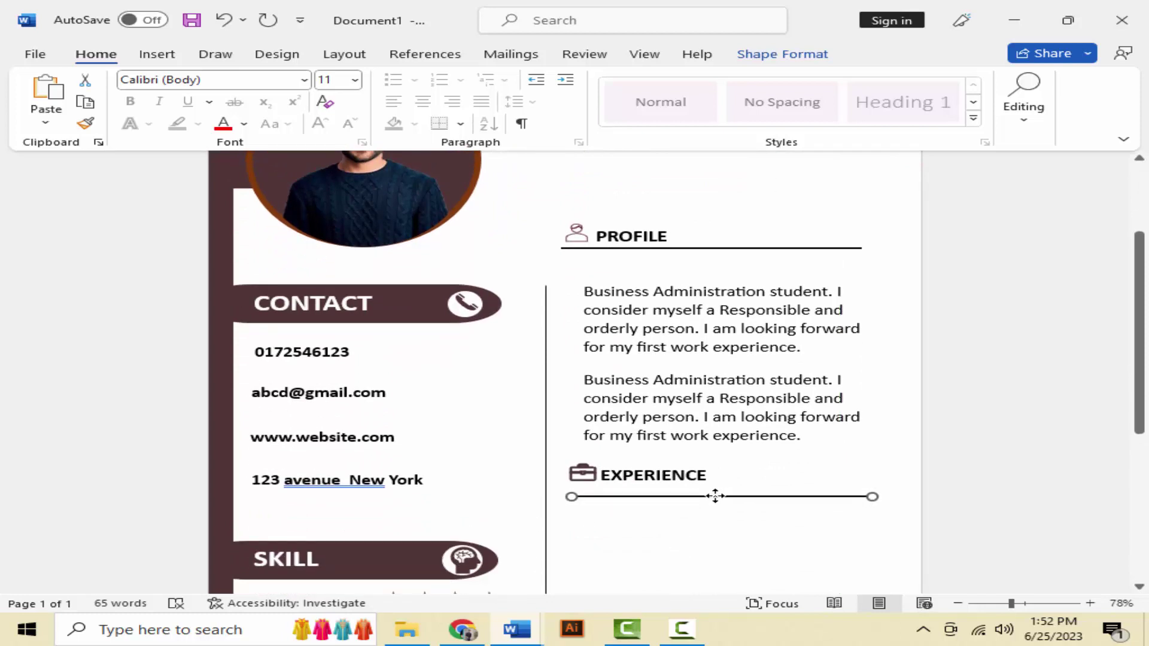
drag(710, 496, 715, 490)
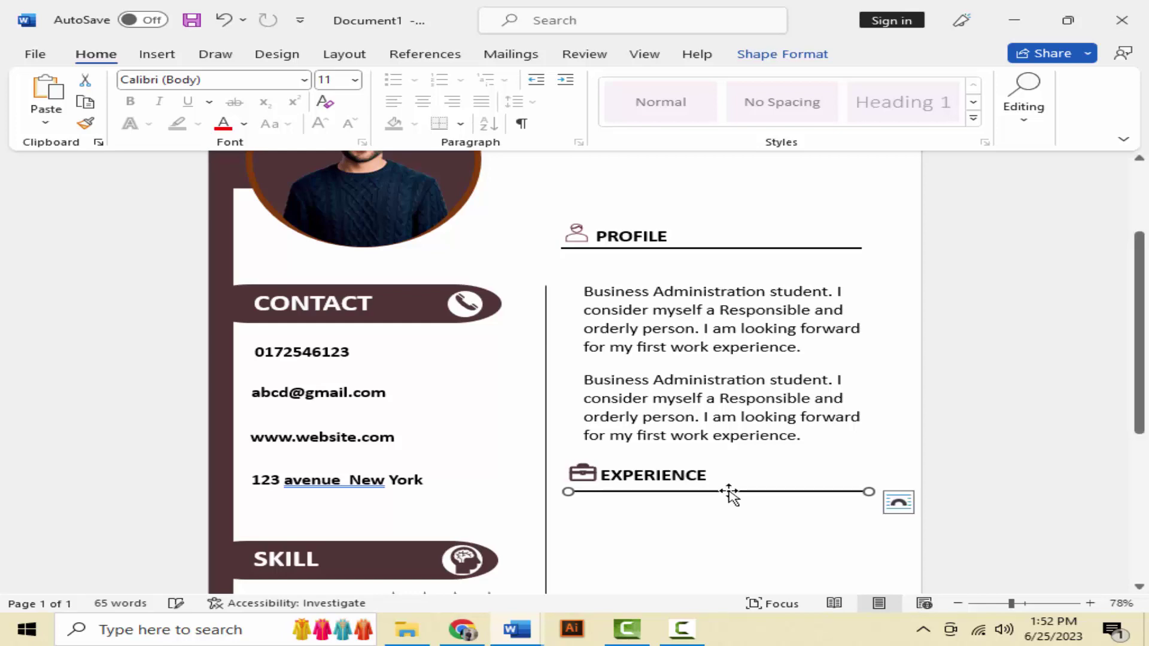
scroll(895, 451, down, 3)
click(881, 418)
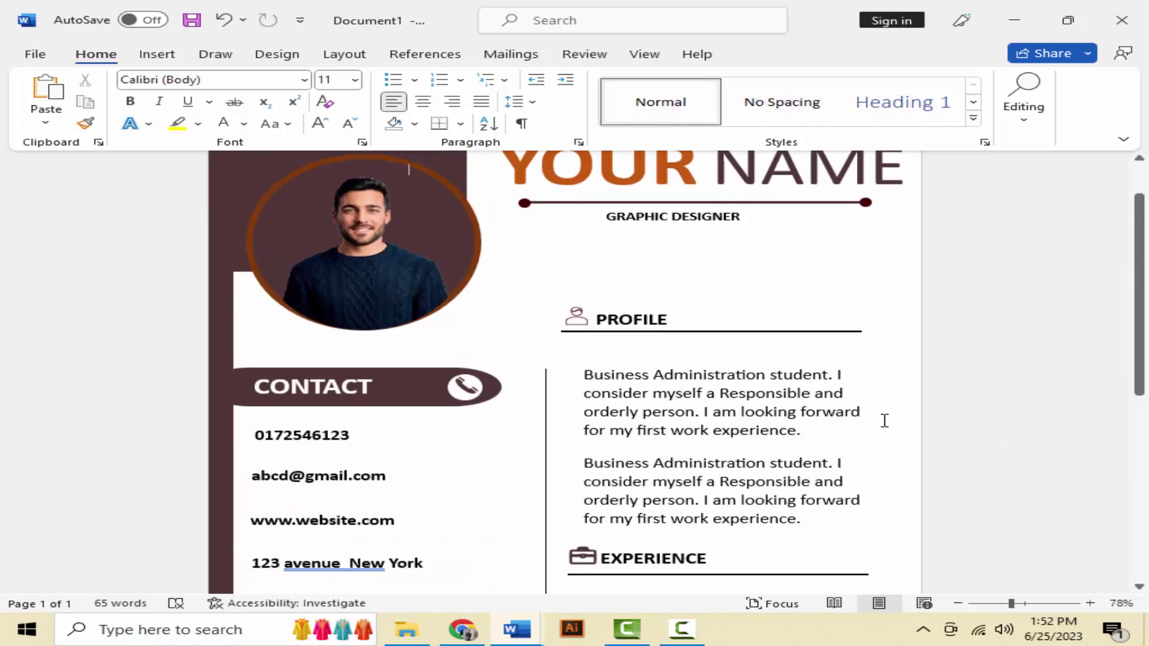
scroll(862, 415, down, 4)
scroll(778, 412, down, 3)
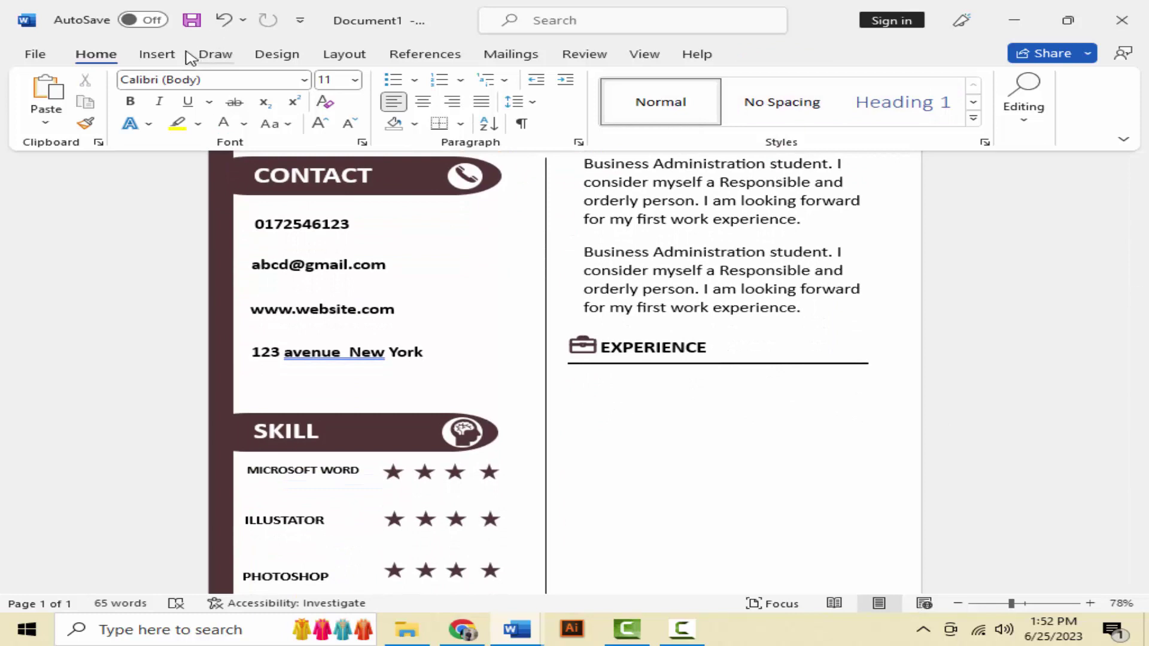
Draw an outline-free text box below the EXPERIENCE divider holding the date 2010-2015.
click(157, 54)
click(237, 84)
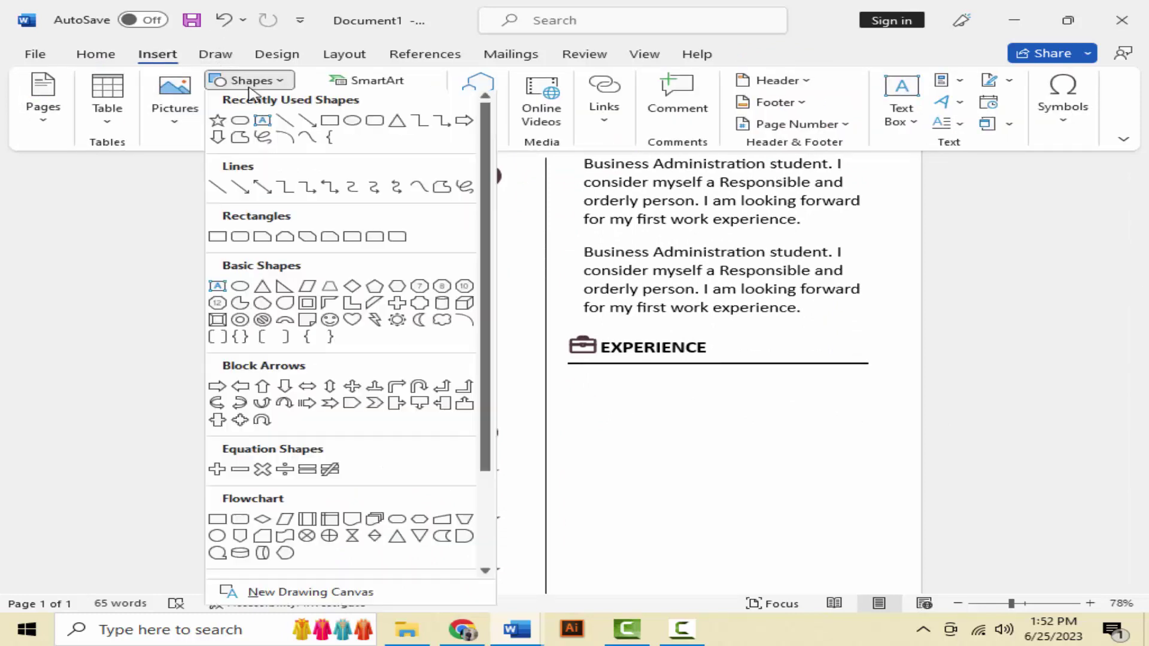
click(267, 125)
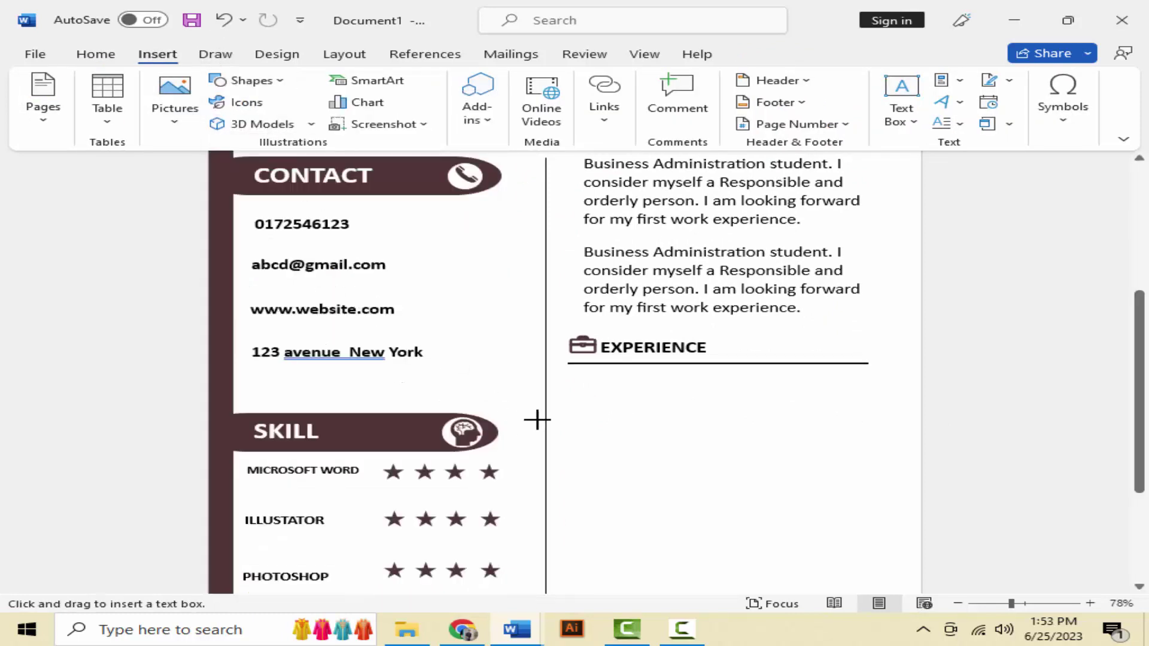
drag(570, 376, 658, 402)
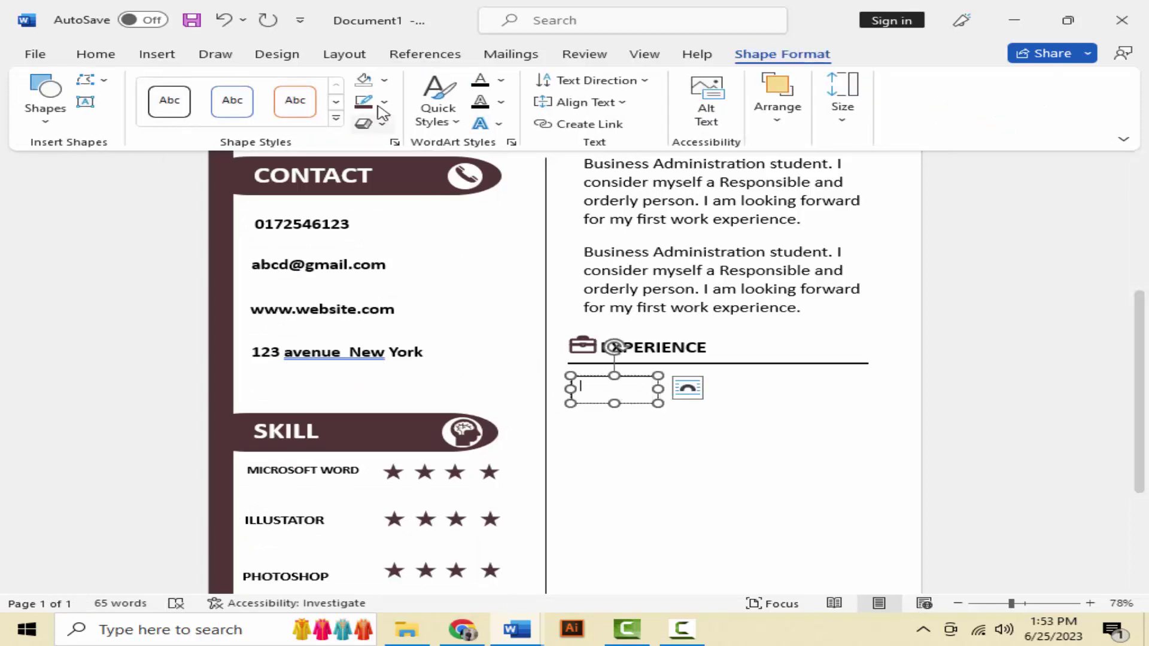
click(371, 102)
click(387, 337)
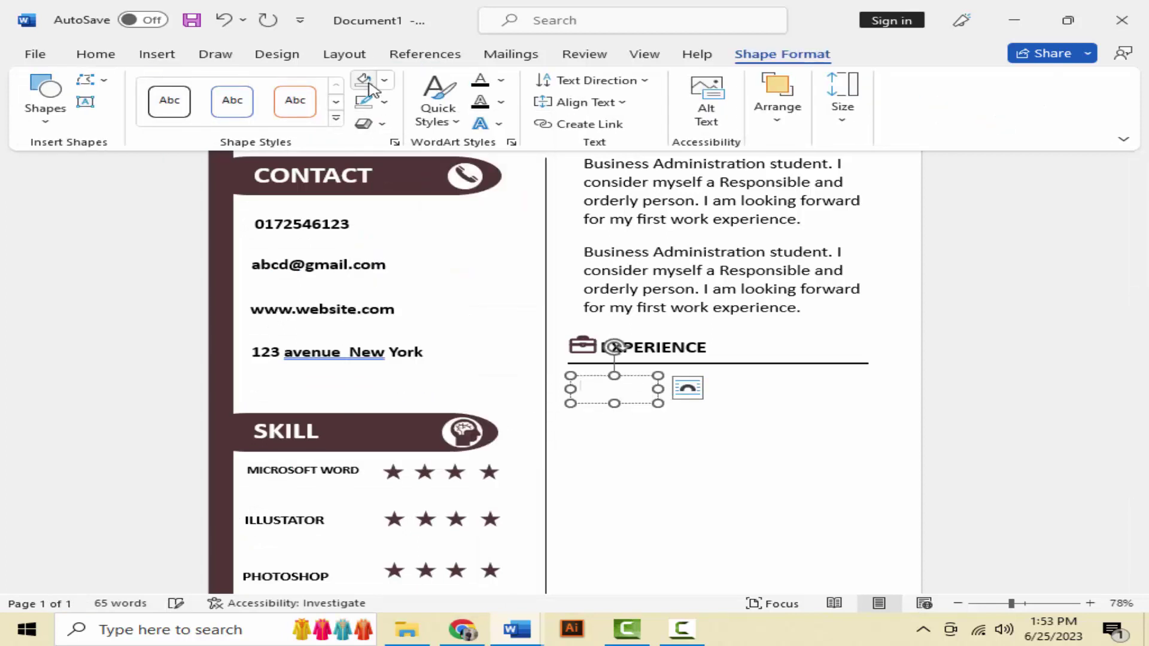
text(10-2015)
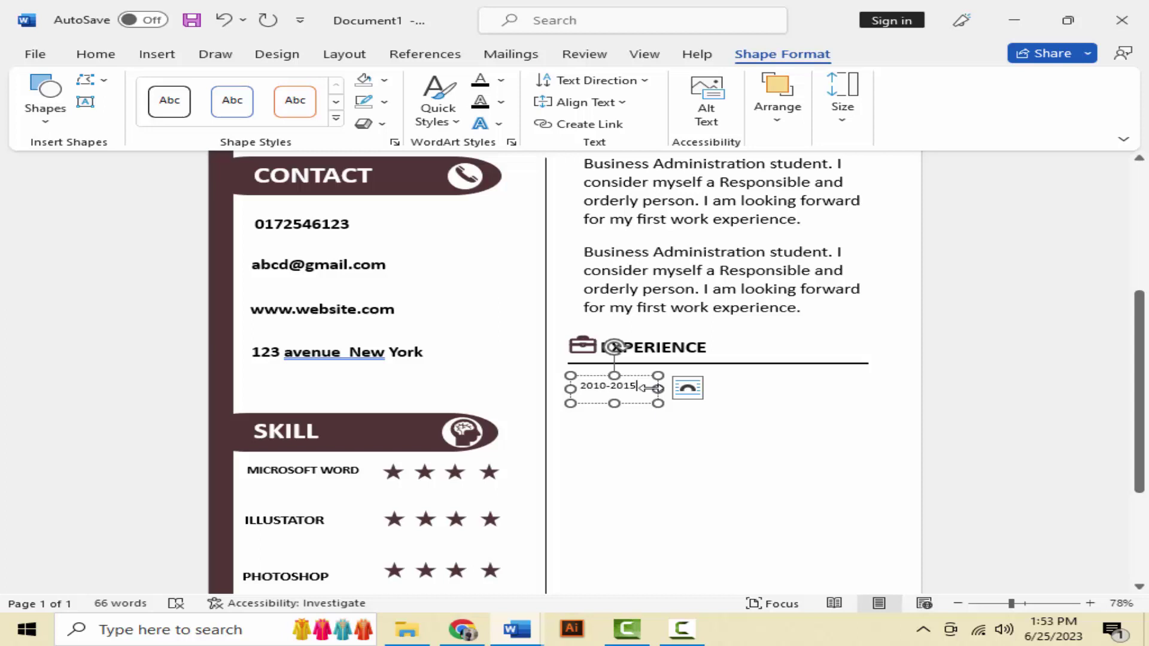
drag(654, 388, 560, 368)
Enlarge the date text to 12 pt and nudge the box up under the divider.
click(111, 59)
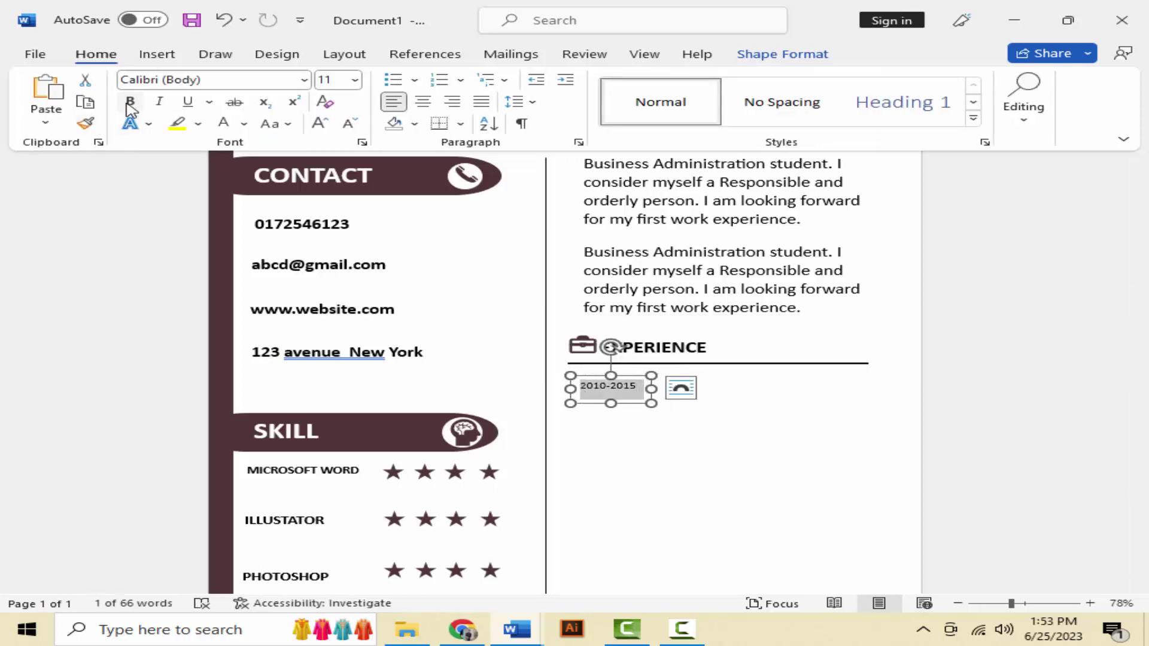
click(319, 123)
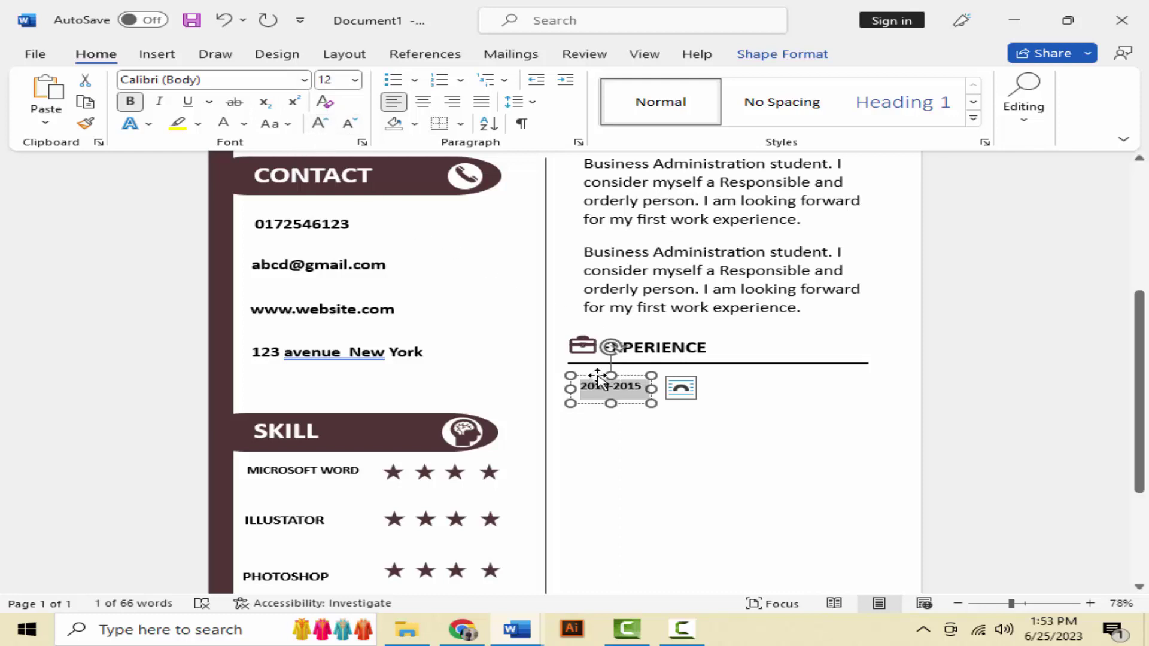
drag(597, 375, 598, 369)
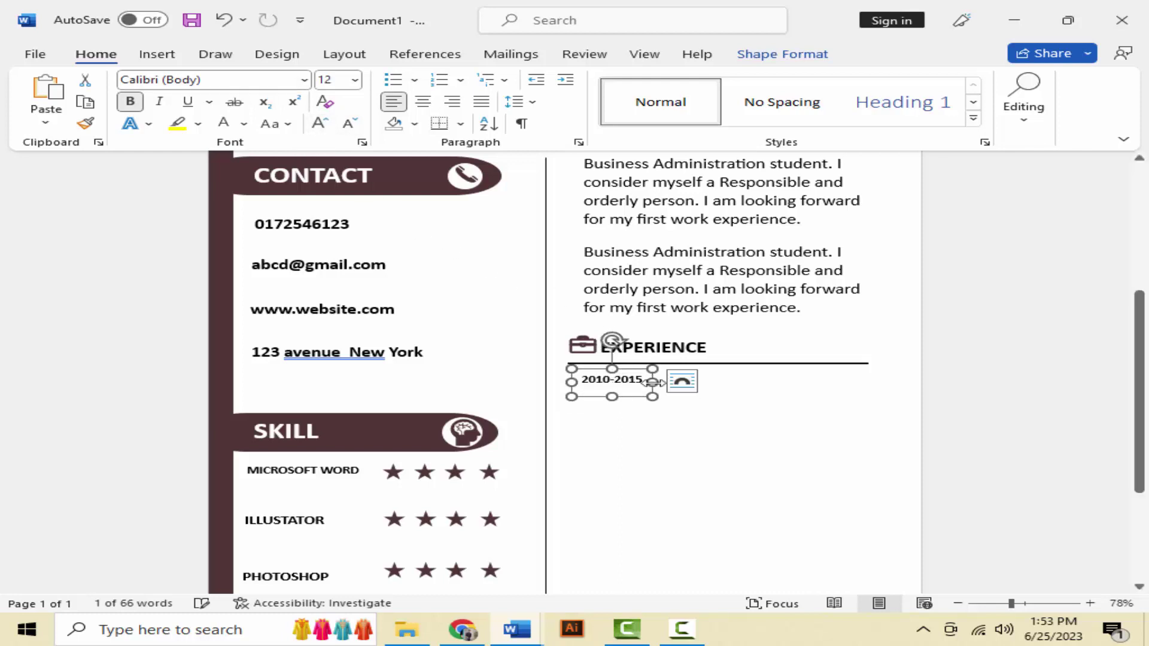
scroll(739, 389, down, 3)
click(753, 385)
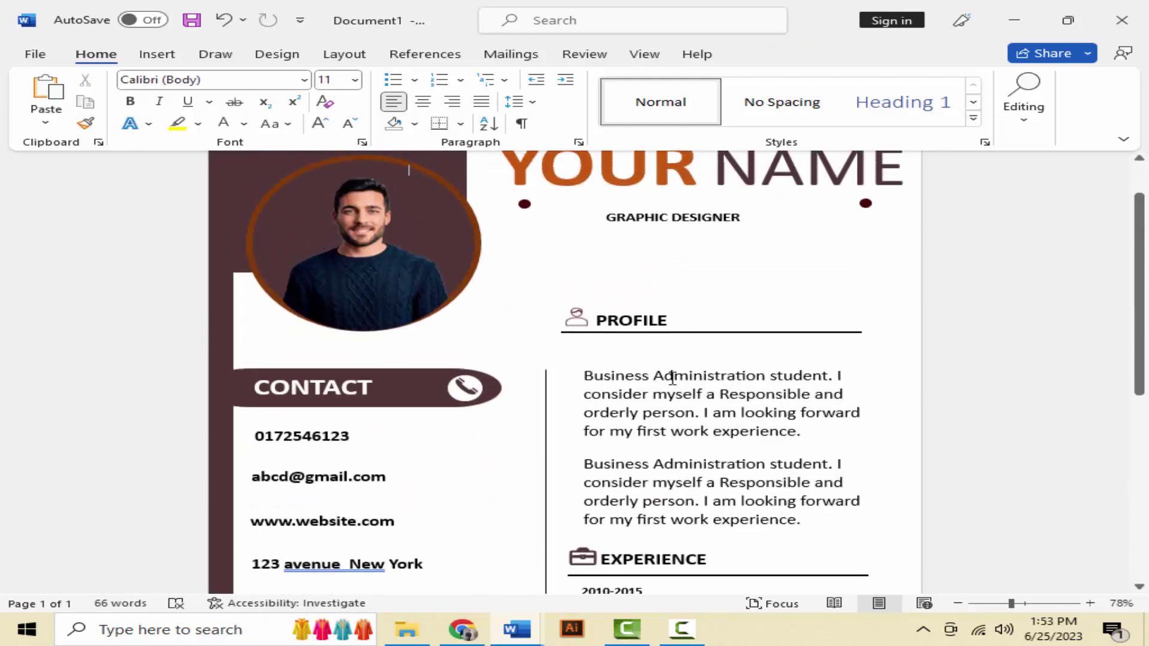
scroll(672, 377, up, 5)
scroll(665, 385, down, 2)
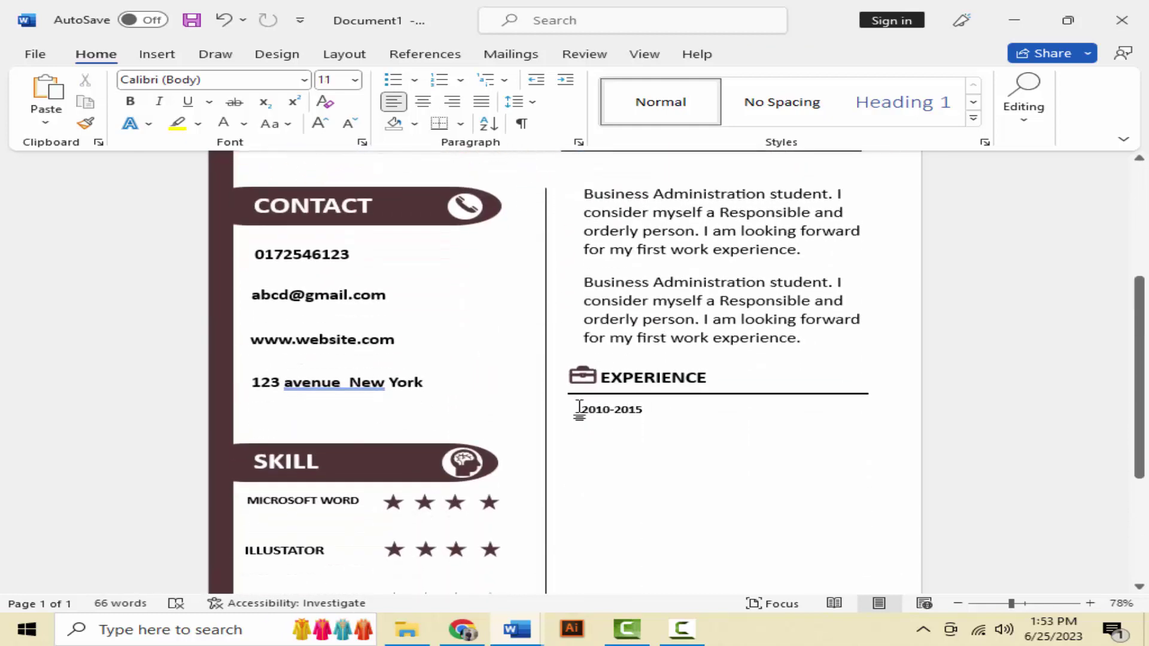
Shift the 2010-2015 date box slightly right beneath the divider.
click(605, 413)
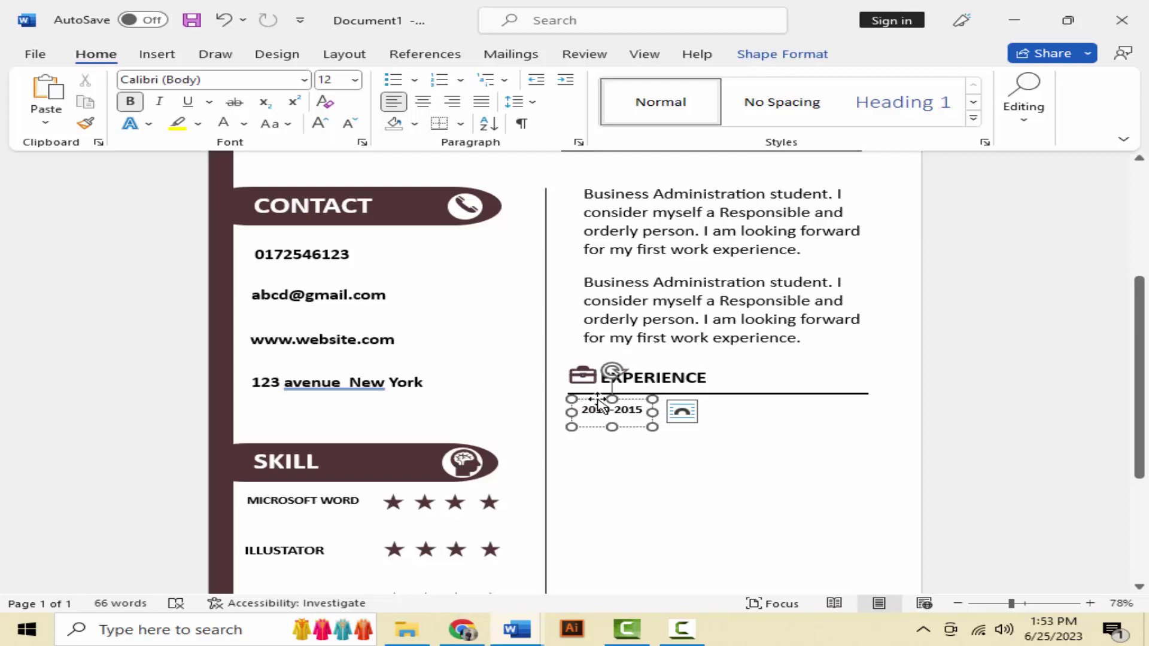
drag(597, 399, 606, 400)
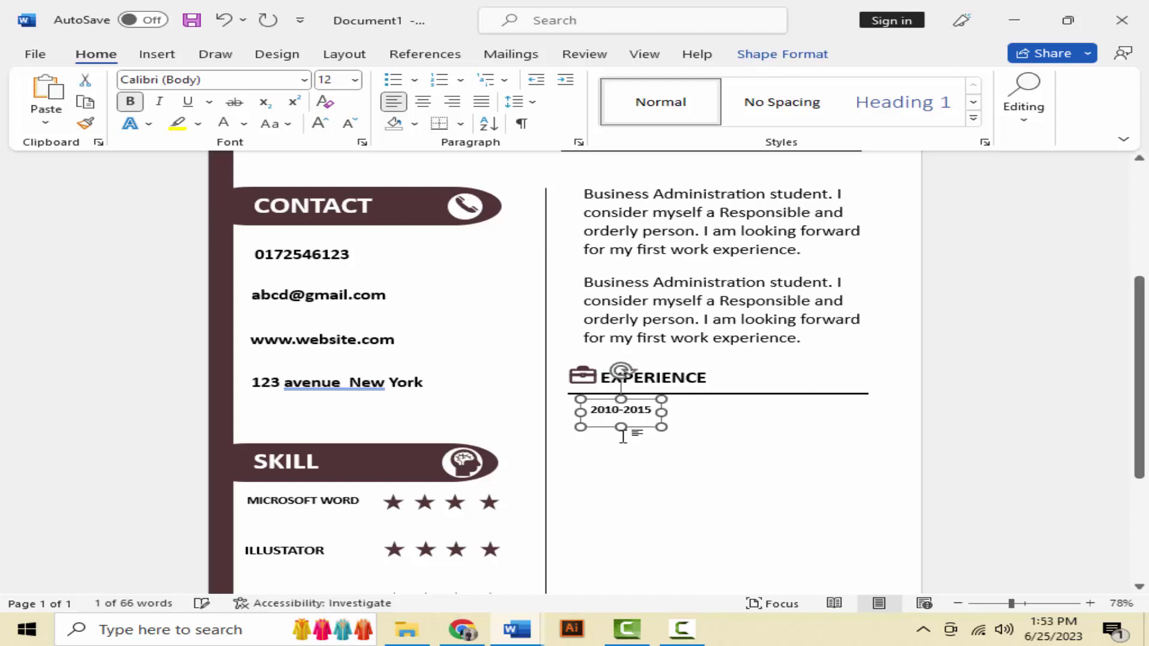
click(675, 467)
scroll(417, 393, up, 5)
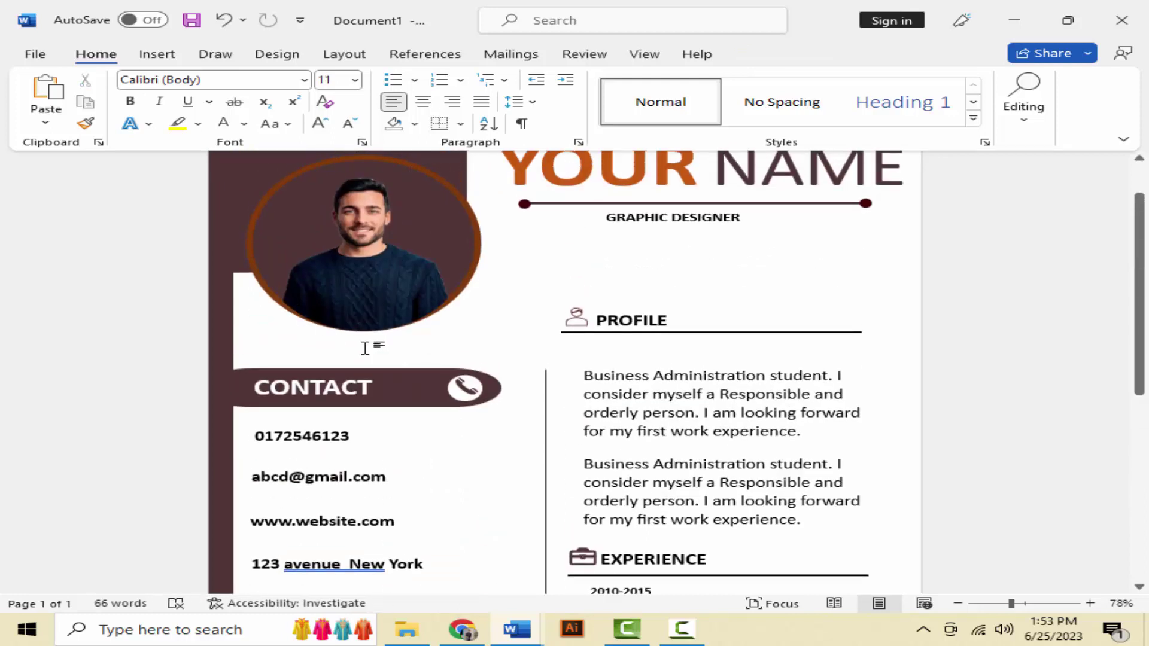
Draw a tiny oval and fill it dark maroon.
click(157, 54)
click(248, 80)
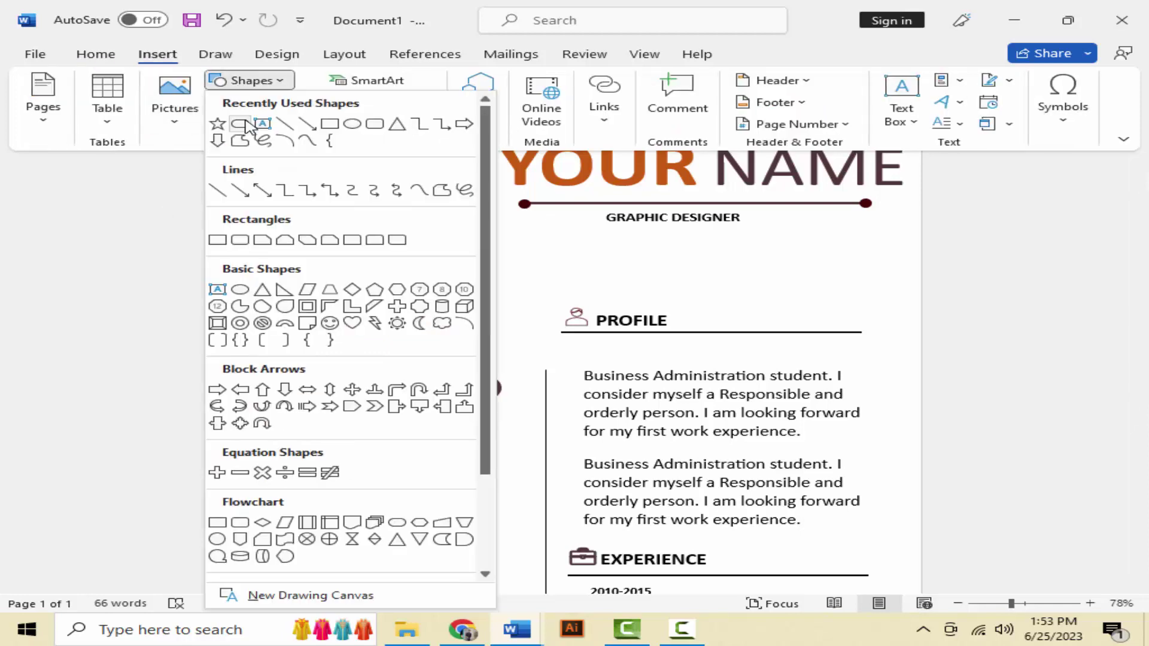
click(350, 126)
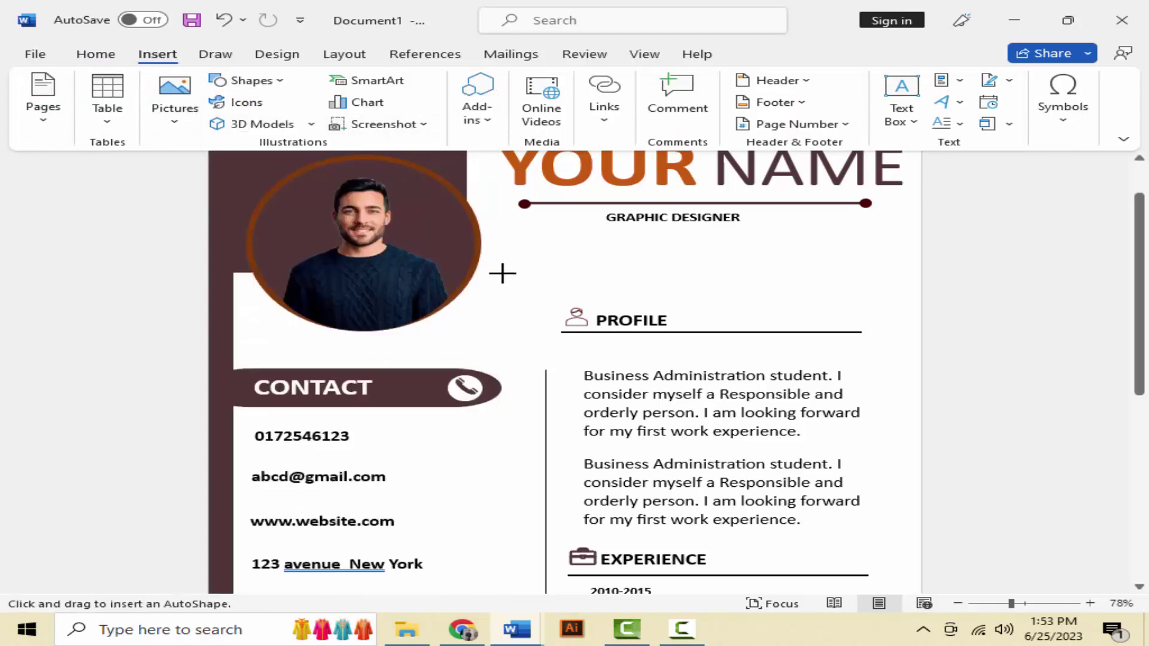
drag(507, 277, 522, 287)
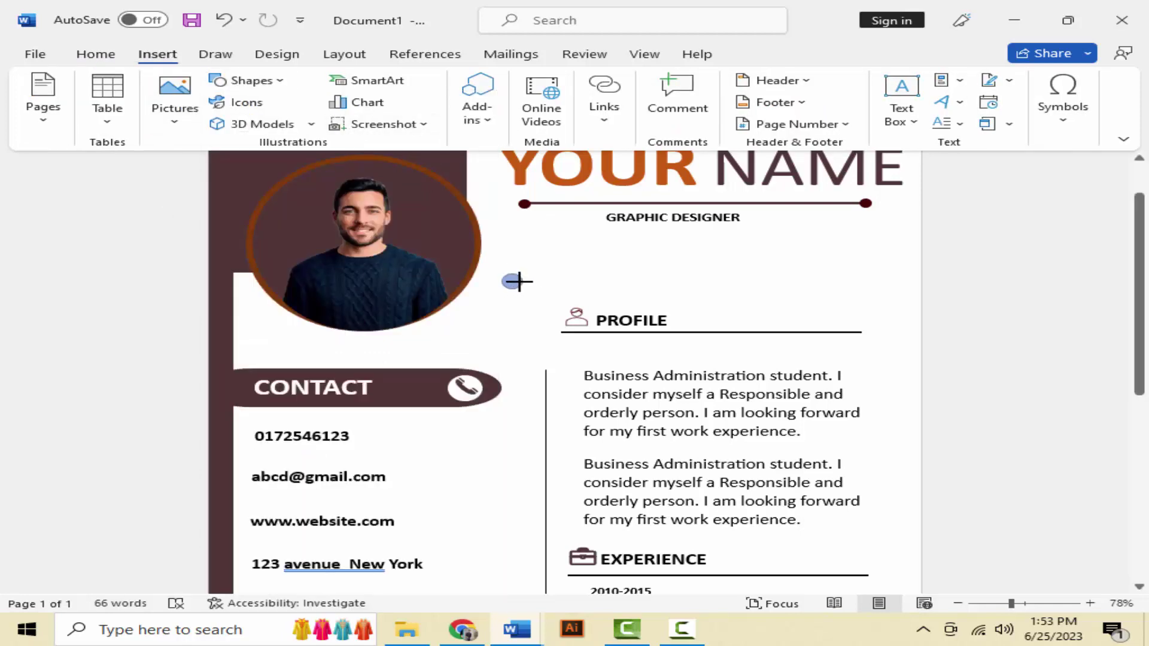
drag(514, 278, 509, 278)
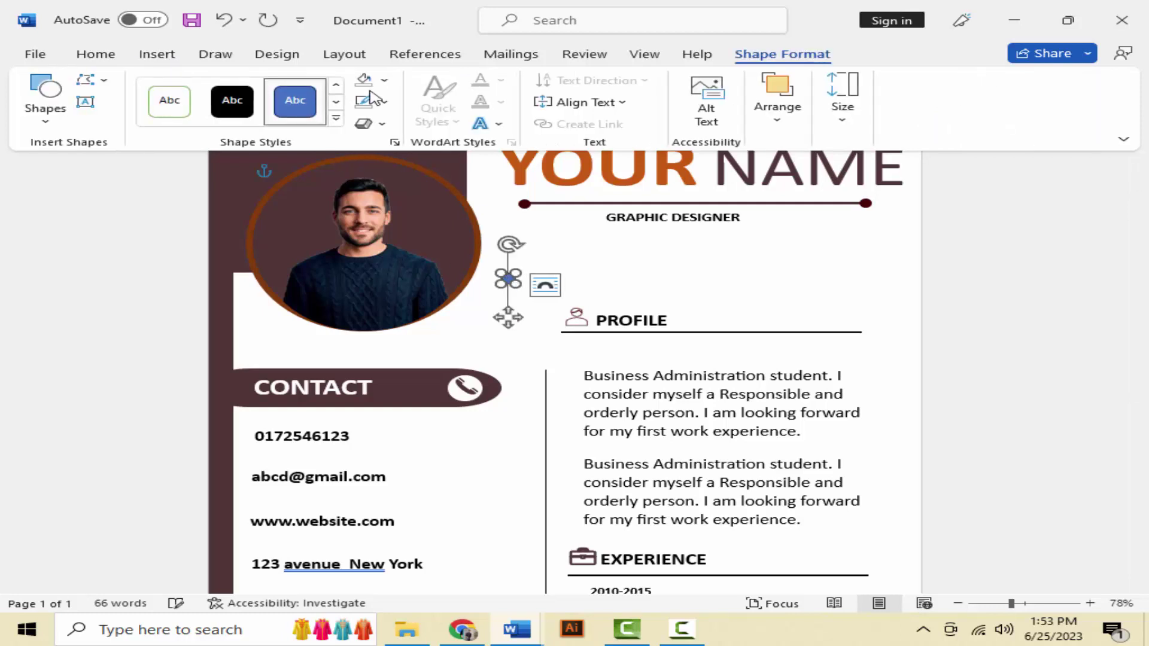
click(384, 79)
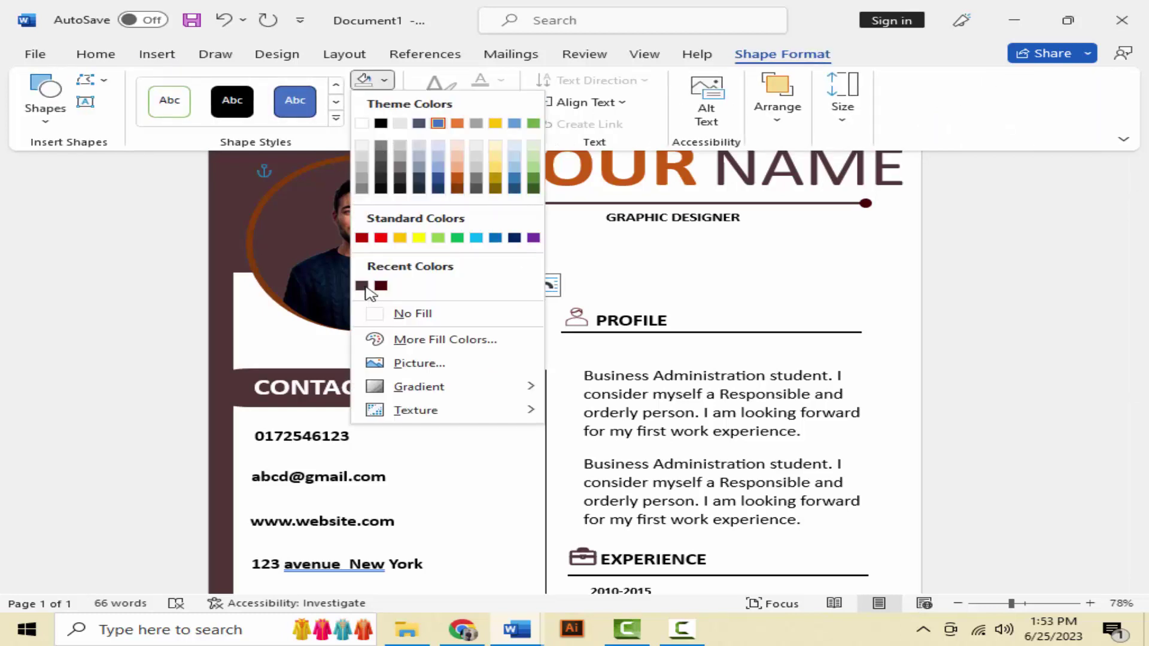
click(374, 283)
Place the maroon dot just left of the 2010-2015 date.
drag(508, 279, 576, 553)
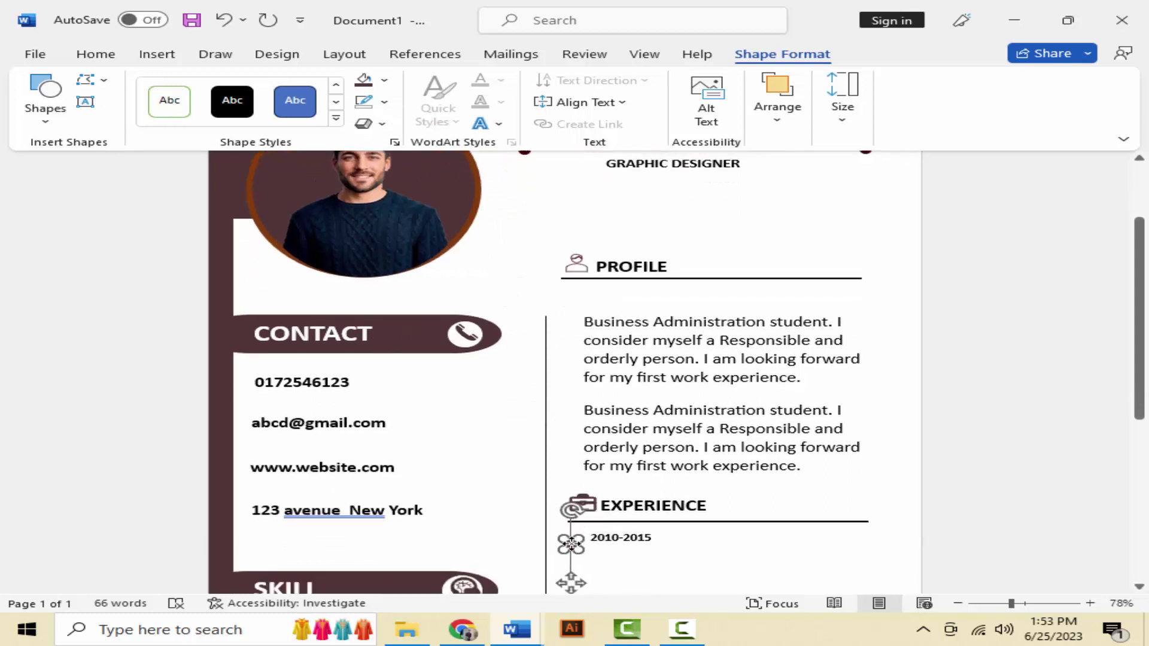
drag(576, 553, 574, 535)
click(894, 465)
scroll(894, 464, down, 2)
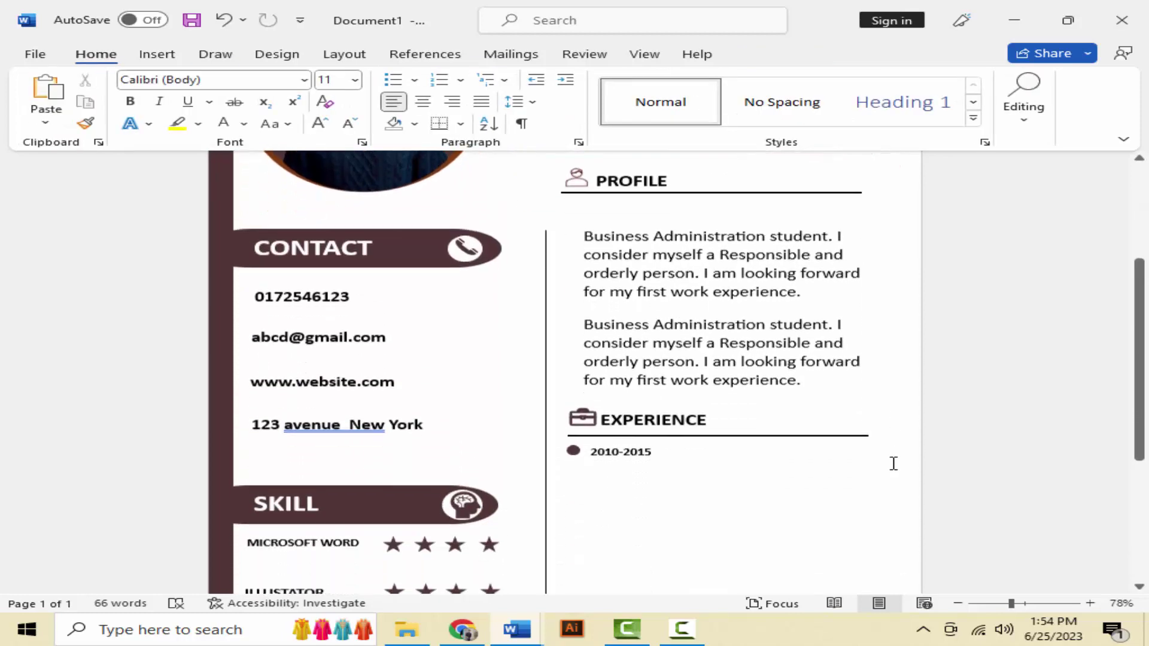
scroll(893, 464, down, 2)
click(576, 381)
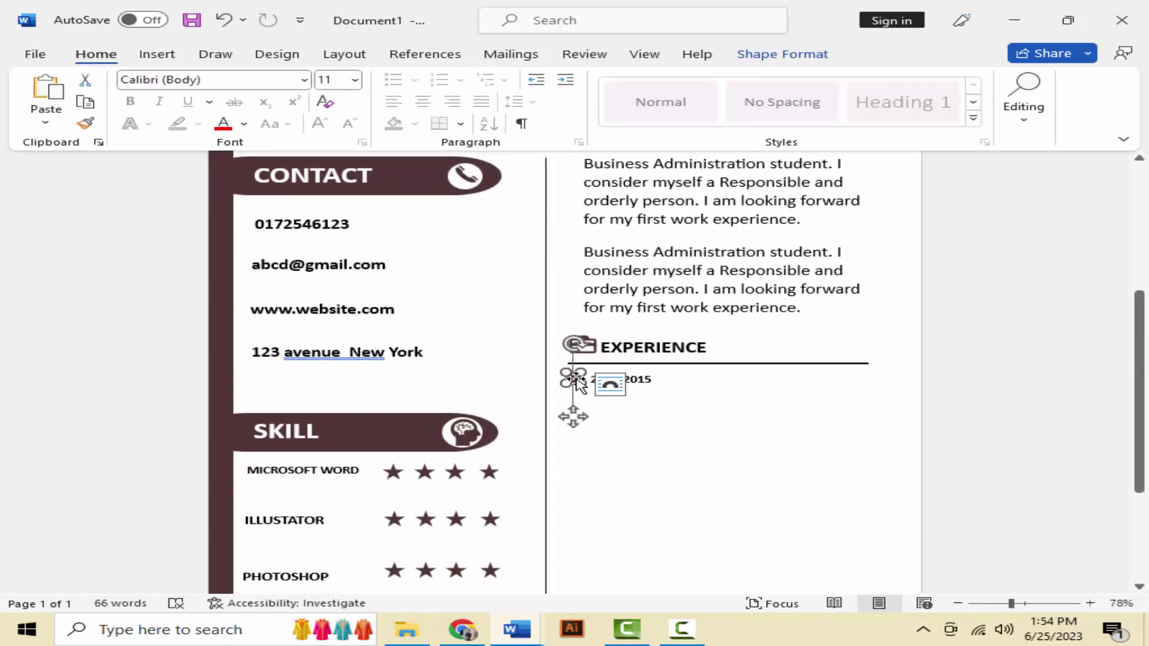
scroll(928, 397, up, 3)
Select the Business Administration profile paragraph text box as a whole.
scroll(629, 353, down, 1)
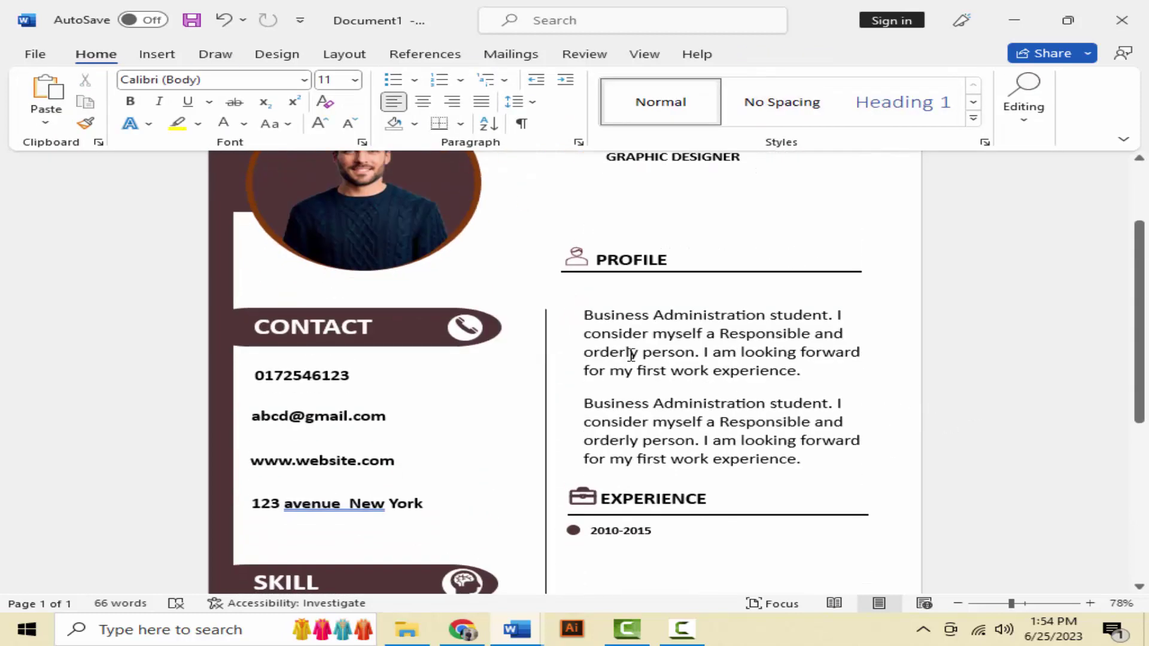
click(630, 352)
click(647, 303)
right_click(648, 303)
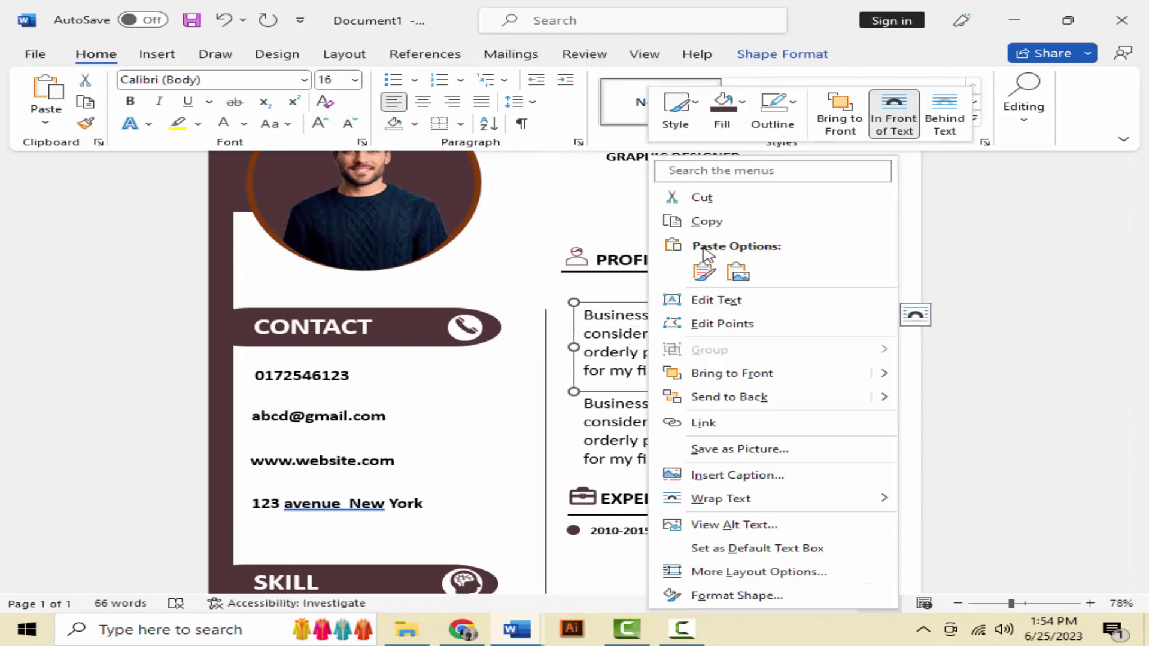
key(Escape)
click(915, 315)
right_click(970, 271)
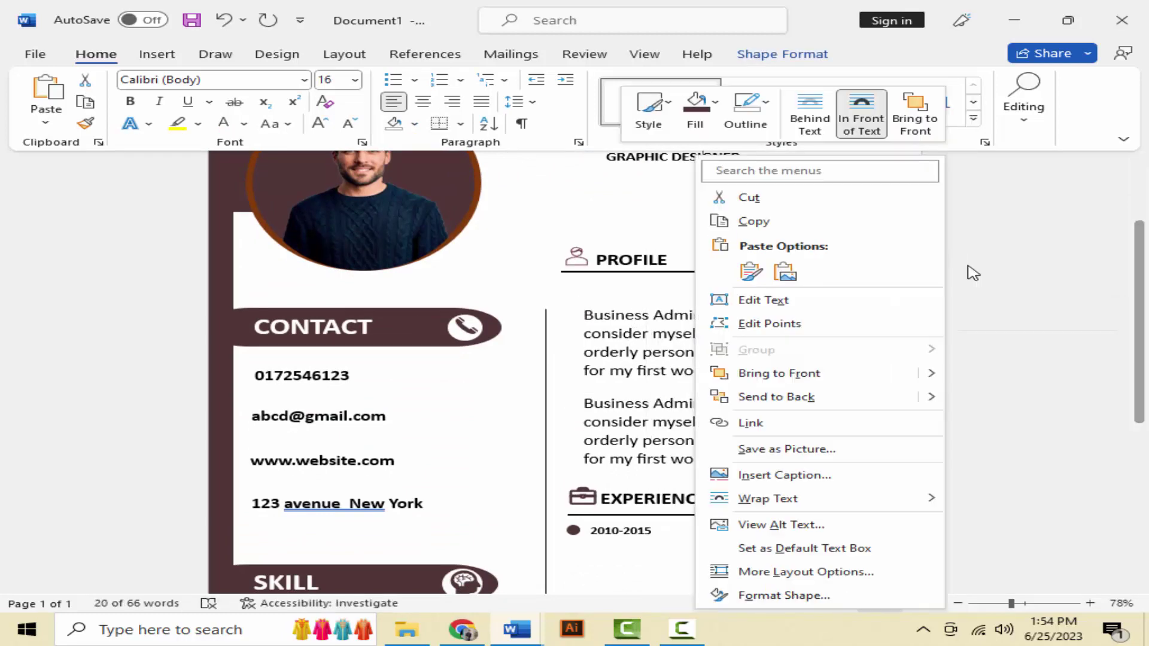
click(748, 275)
Ctrl-drag a copy of the profile paragraph to below the 2010-2015 date.
mouse_move(636, 286)
mouse_down()
mouse_move(748, 281)
mouse_move(634, 595)
mouse_up()
key(ctrl)
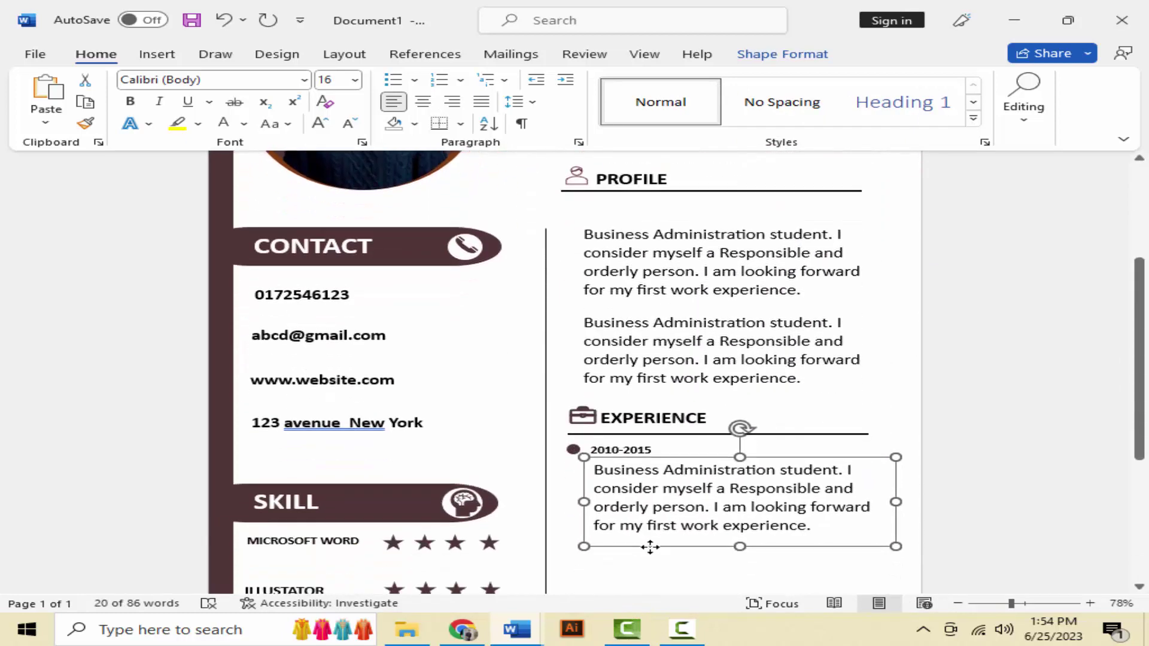
drag(634, 596, 646, 557)
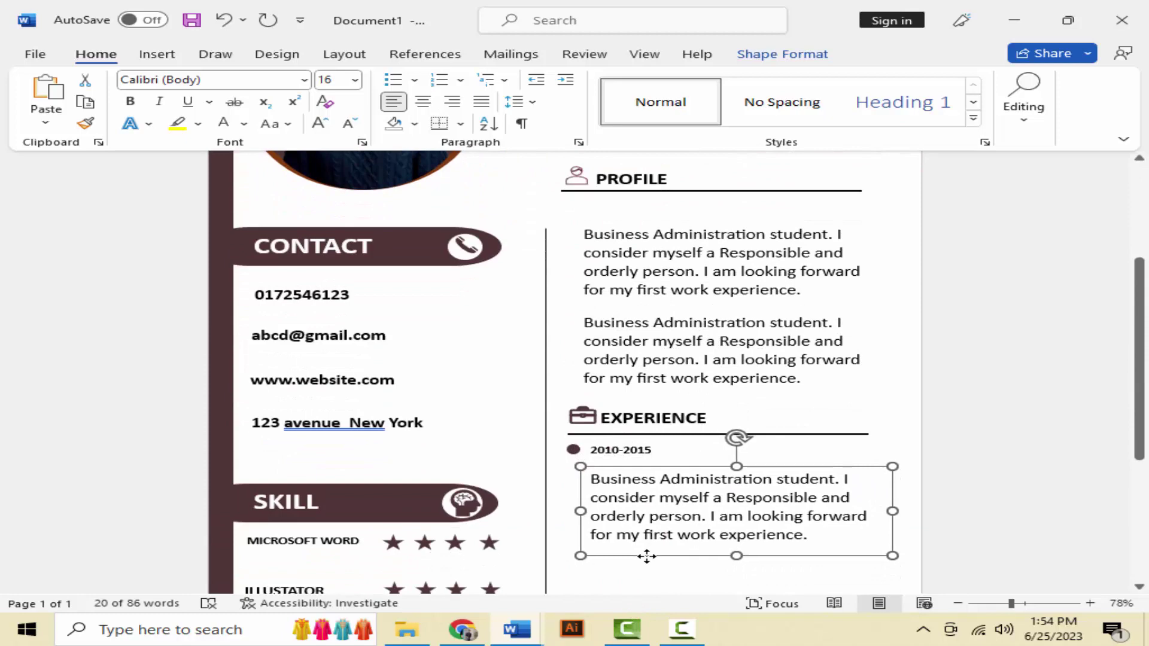
scroll(969, 484, down, 2)
click(959, 480)
scroll(846, 482, down, 3)
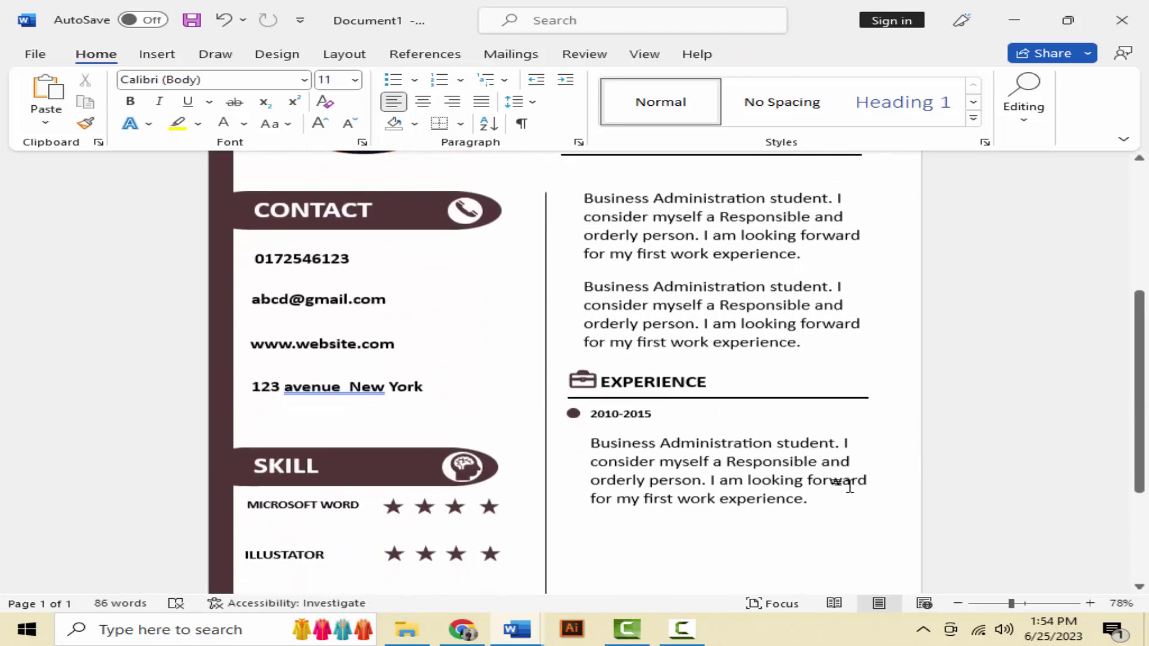
scroll(784, 486, down, 3)
scroll(784, 486, down, 1)
Copy and paste the maroon dot, undoing accidental resizes of the copy.
click(572, 192)
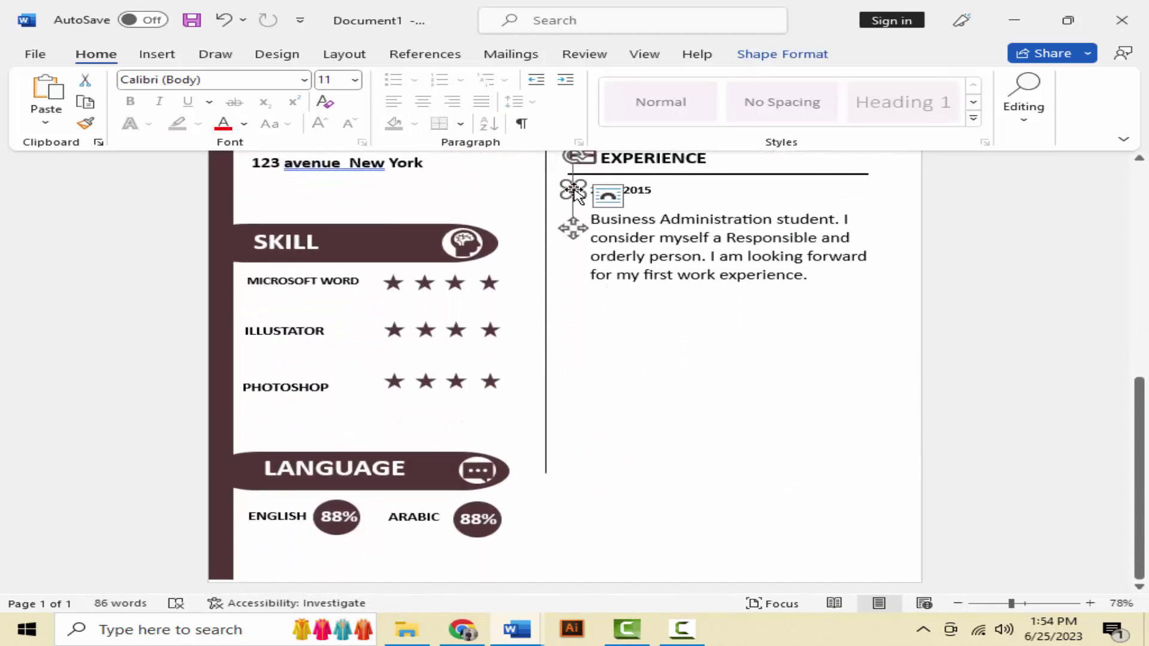
right_click(572, 191)
click(632, 221)
right_click(865, 326)
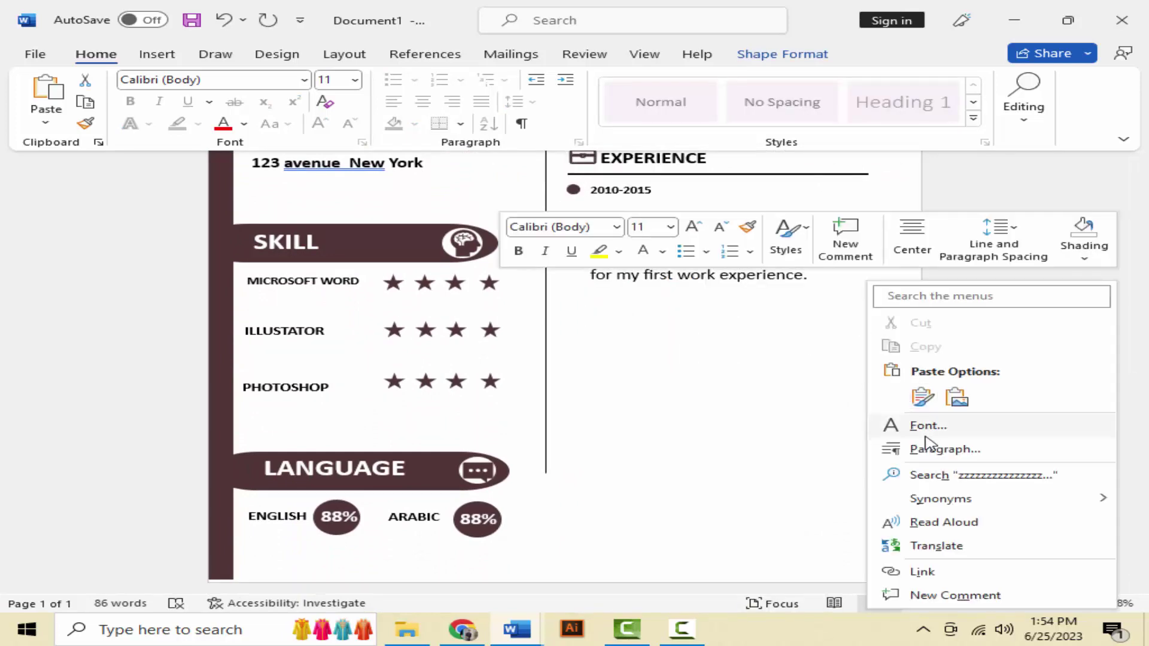
click(955, 400)
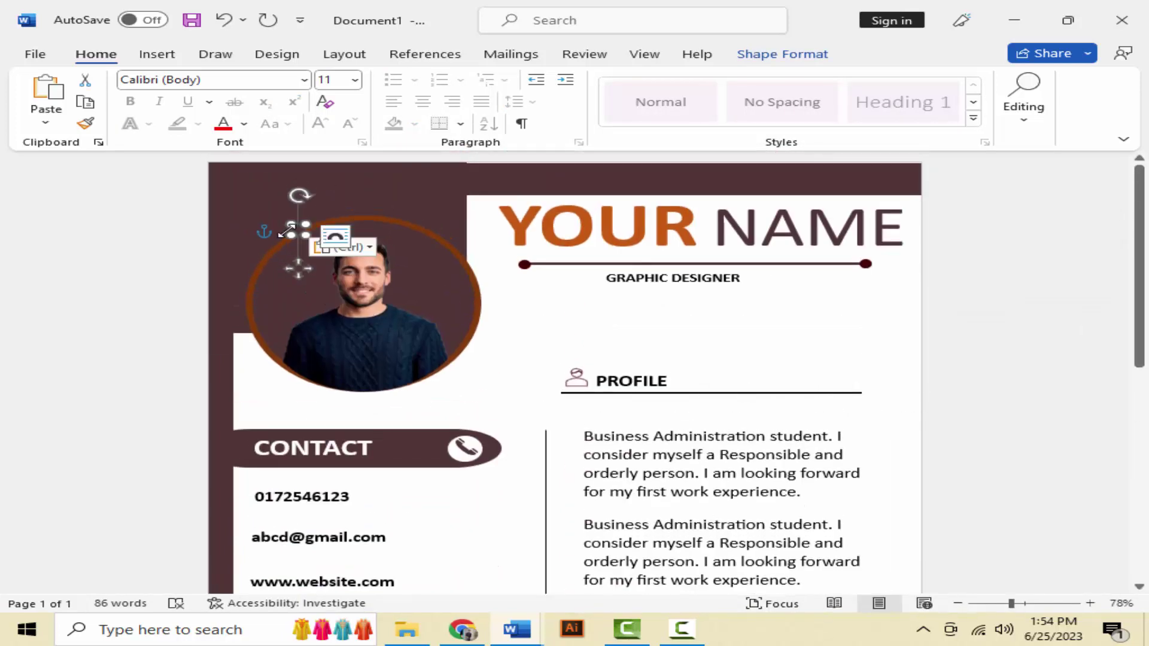
drag(298, 233, 569, 546)
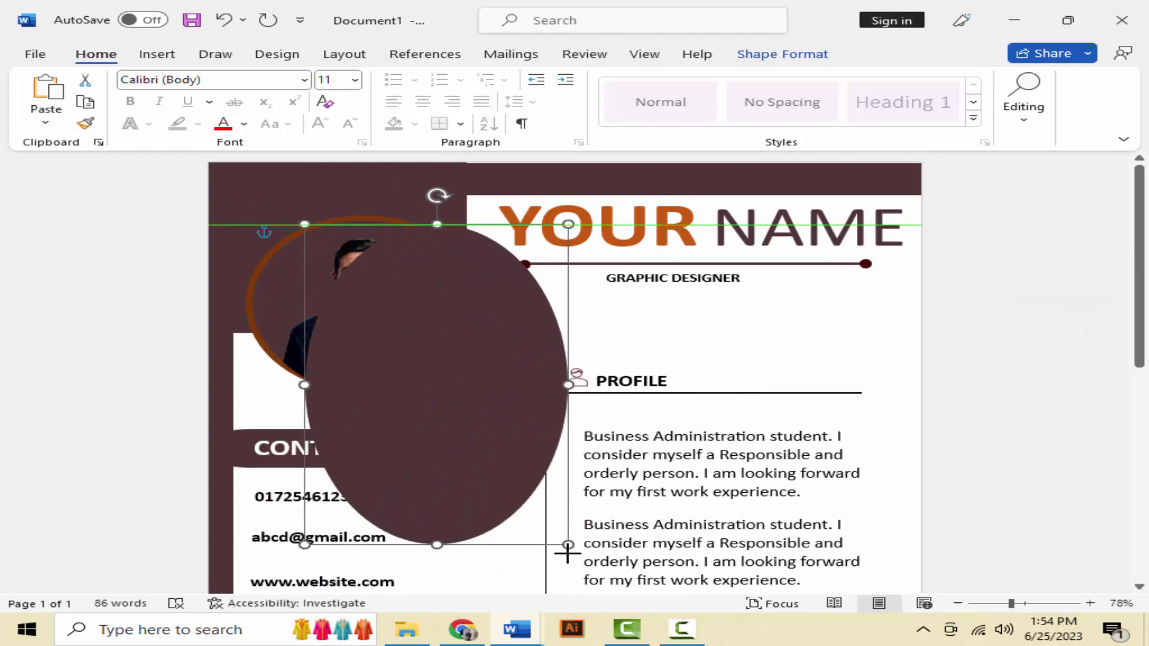
key(Delete)
key(ctrl+z)
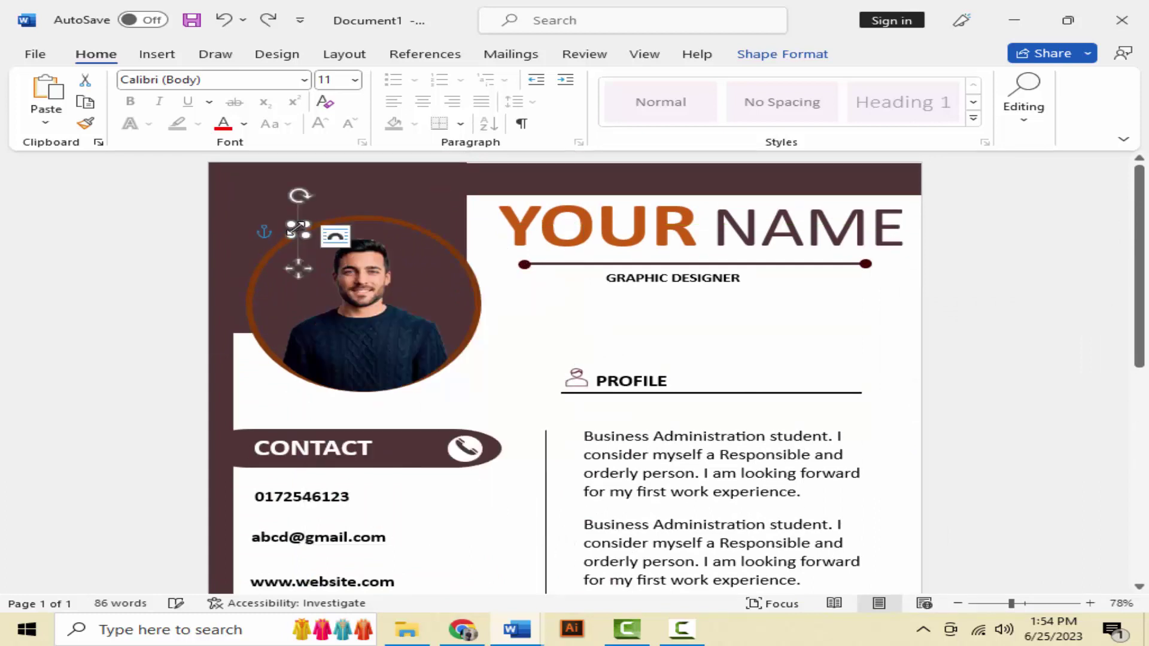
drag(301, 233, 391, 380)
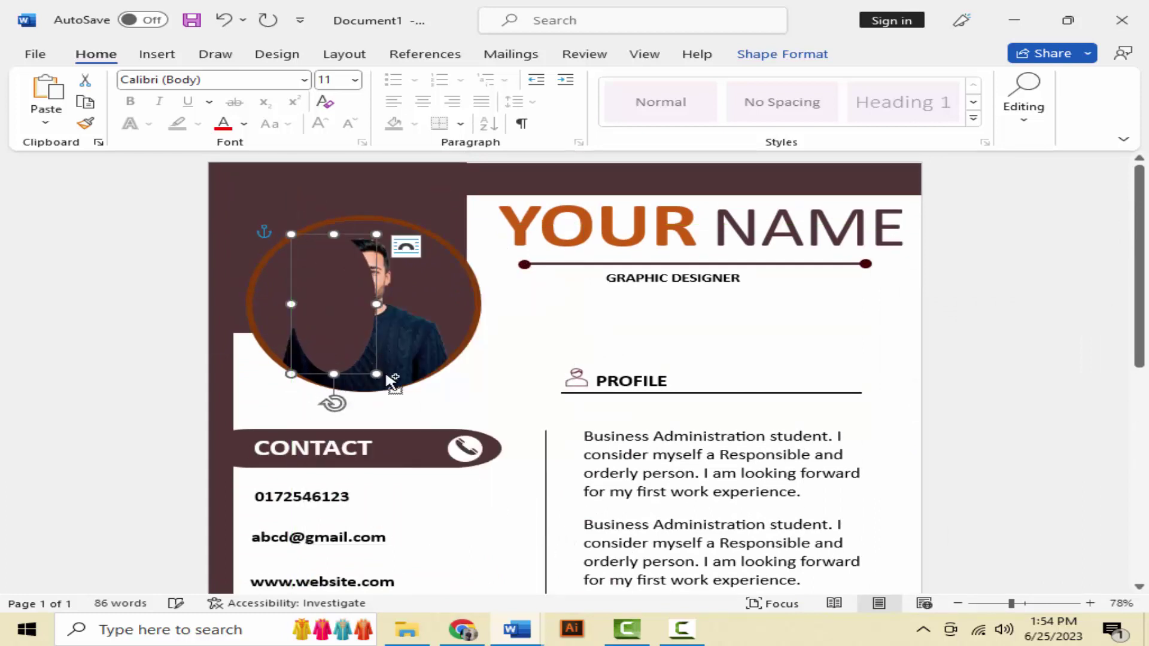
key(ctrl+z)
Move the pasted dot below the first Experience paragraph.
ctrl+scroll(267, 277, up, 2)
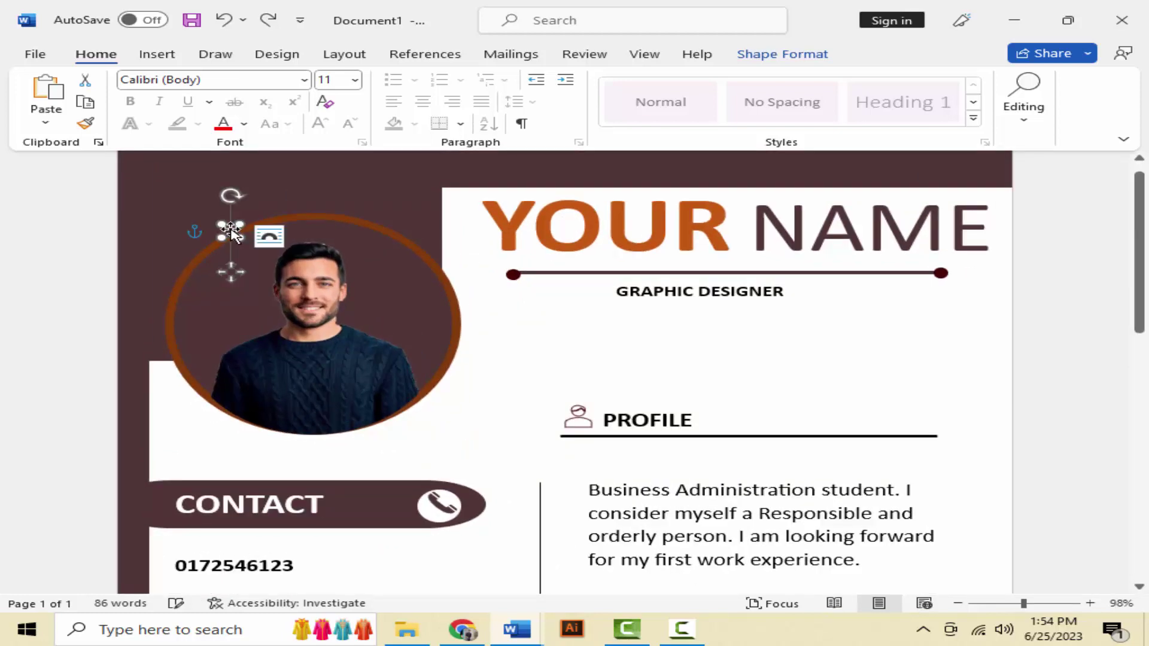
mouse_move(251, 254)
mouse_down()
mouse_move(625, 590)
mouse_move(575, 550)
mouse_up()
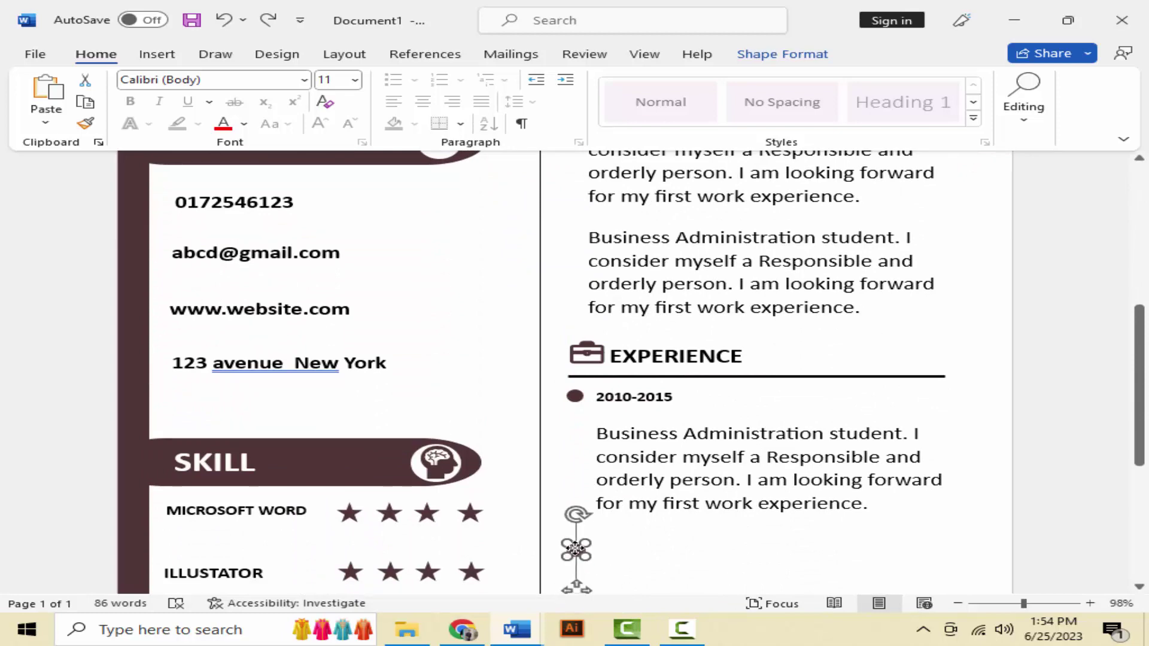
drag(574, 551, 575, 546)
scroll(816, 507, down, 2)
click(816, 506)
scroll(682, 405, down, 1)
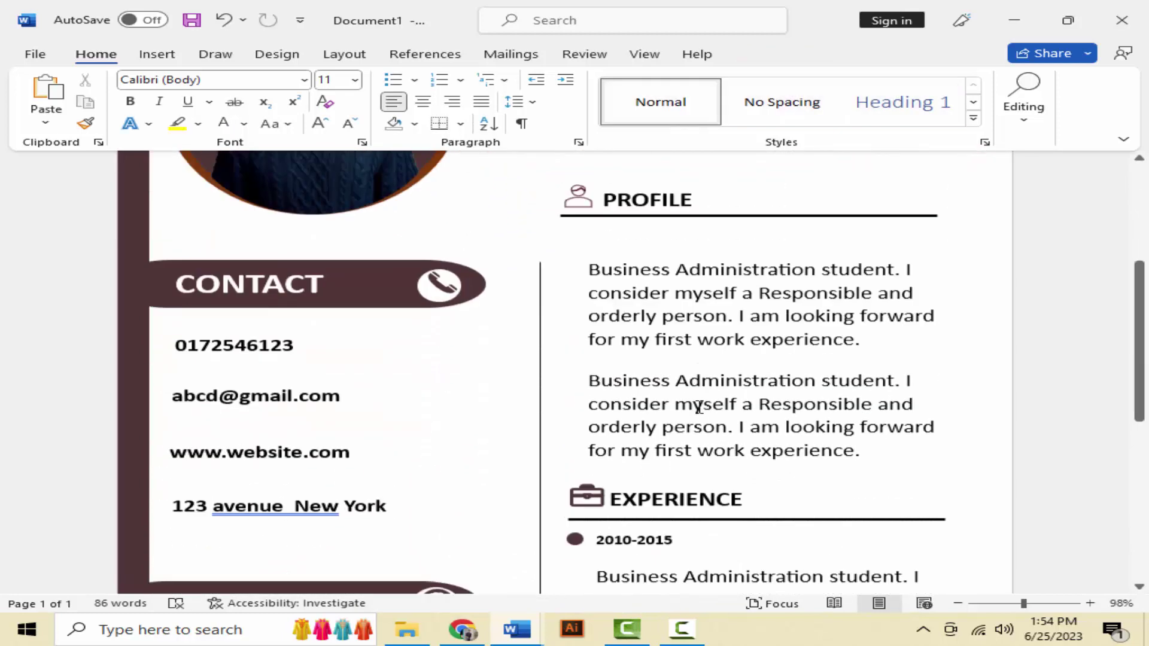
scroll(626, 402, down, 2)
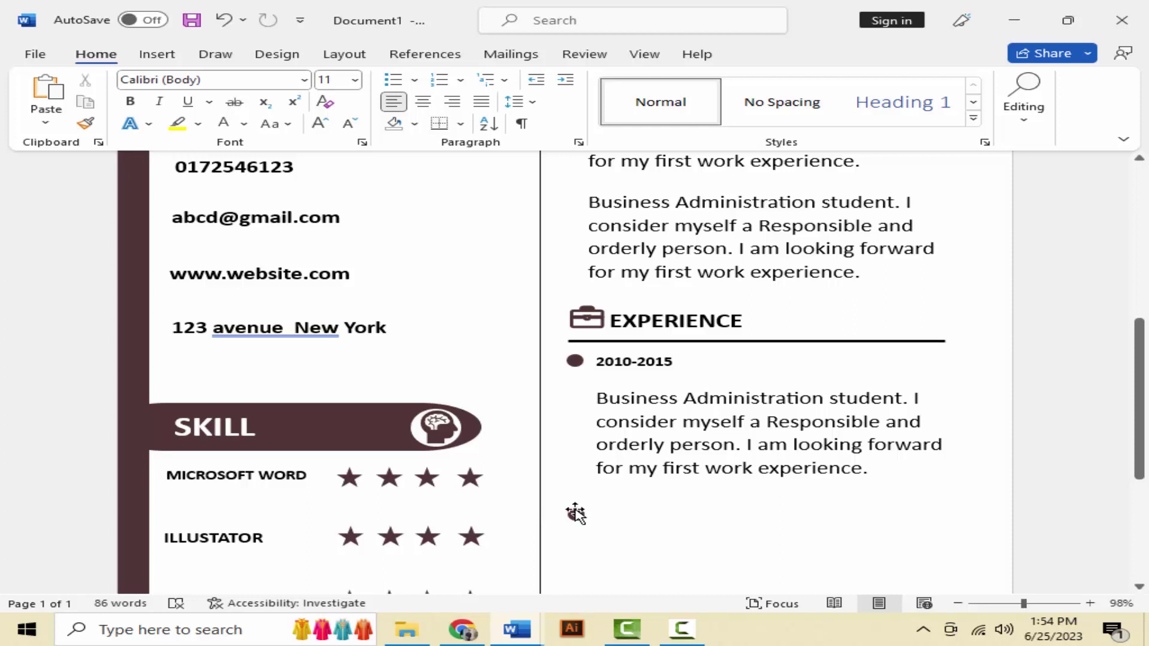
click(575, 513)
drag(576, 514, 578, 514)
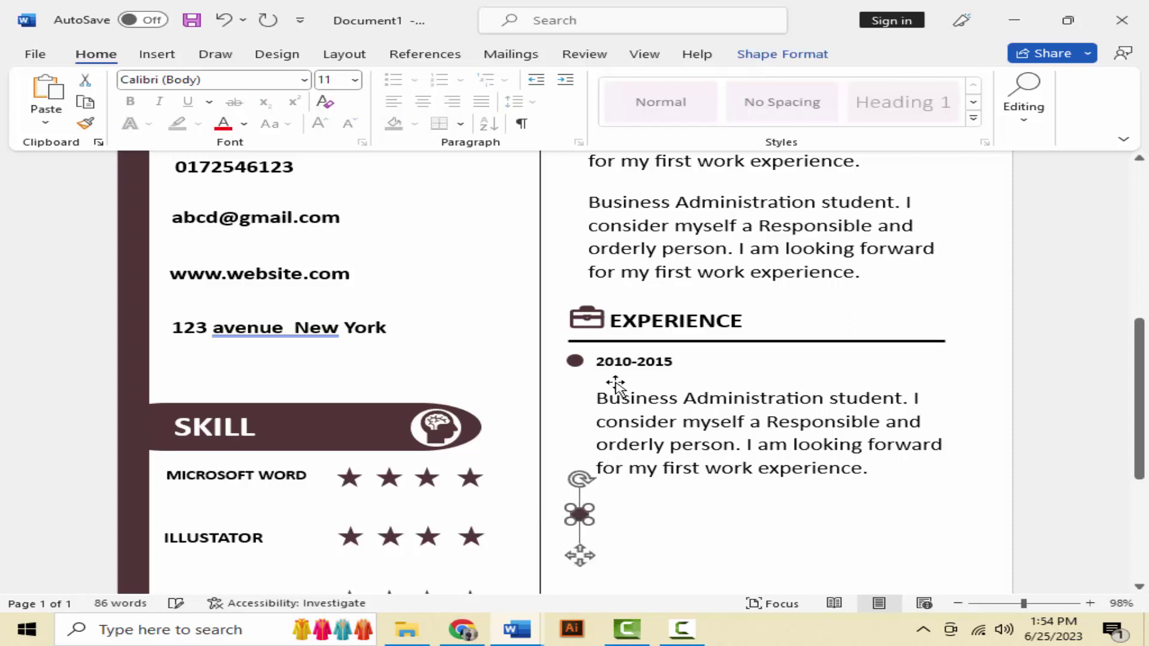
Copy the 2010-2015 date box and place the copy beside the lower dot.
click(622, 360)
right_click(612, 353)
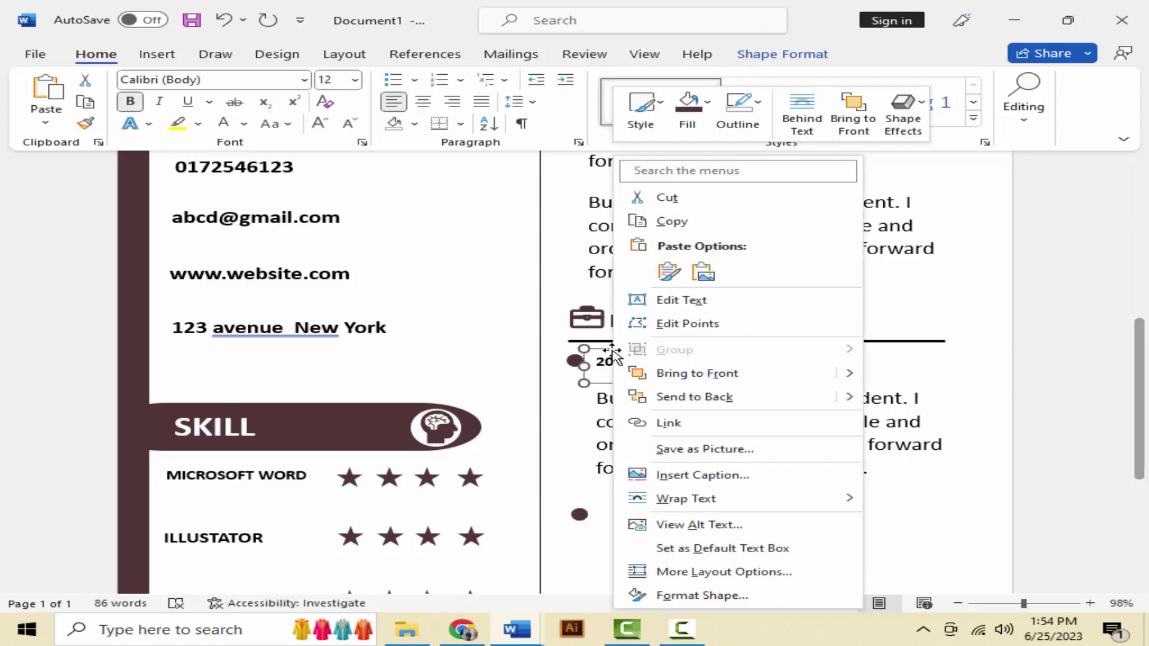
click(677, 223)
right_click(808, 328)
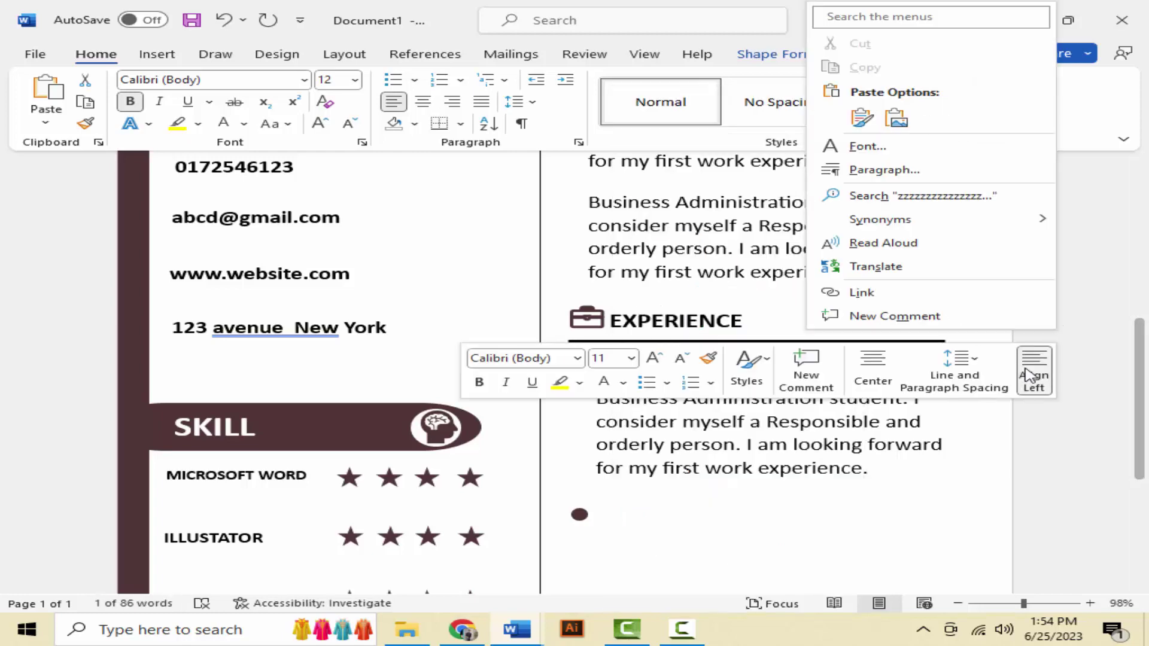
click(846, 117)
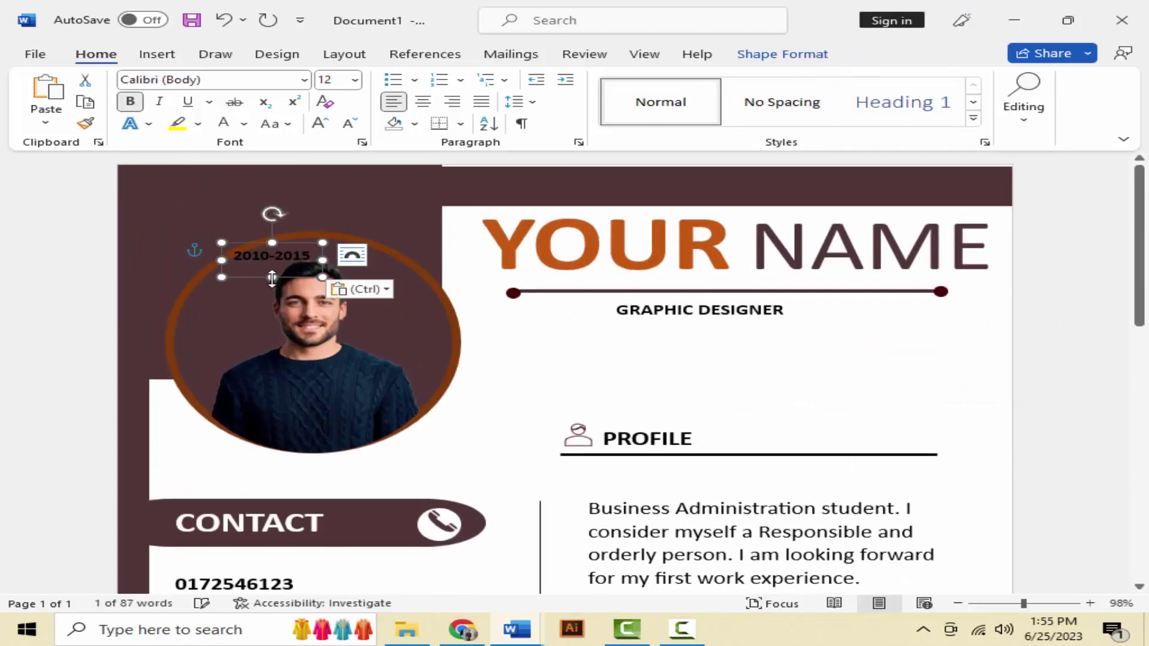
mouse_move(263, 286)
mouse_down()
mouse_move(640, 613)
mouse_move(661, 573)
mouse_move(661, 590)
mouse_up()
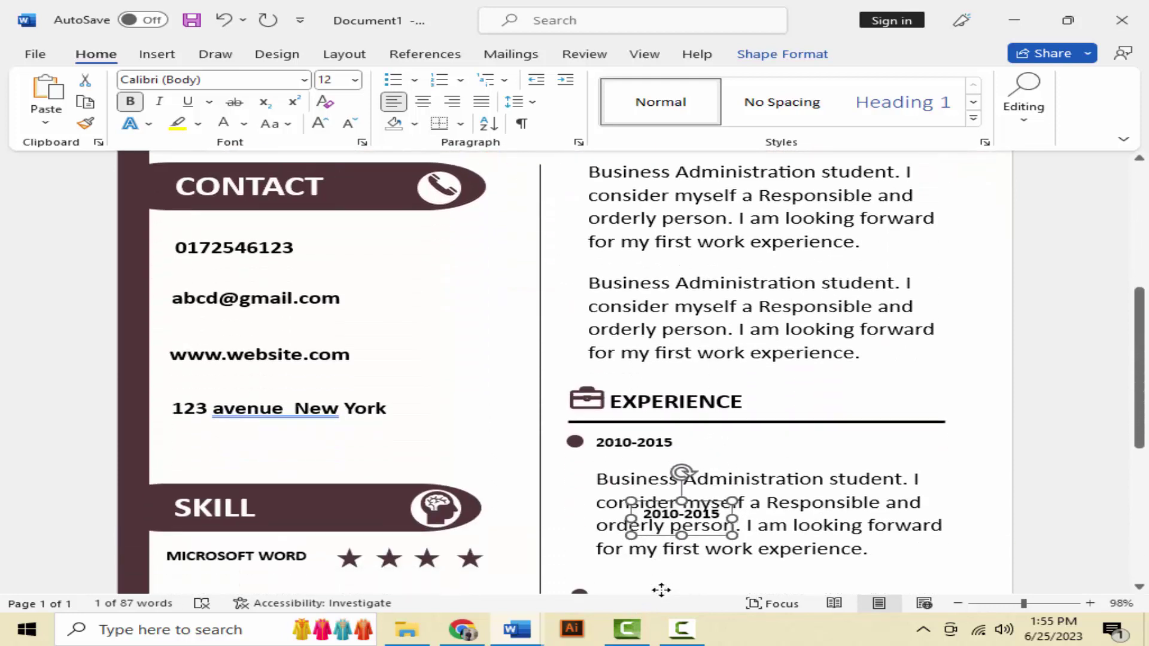
mouse_move(661, 591)
mouse_down()
mouse_move(627, 491)
mouse_move(618, 497)
mouse_up()
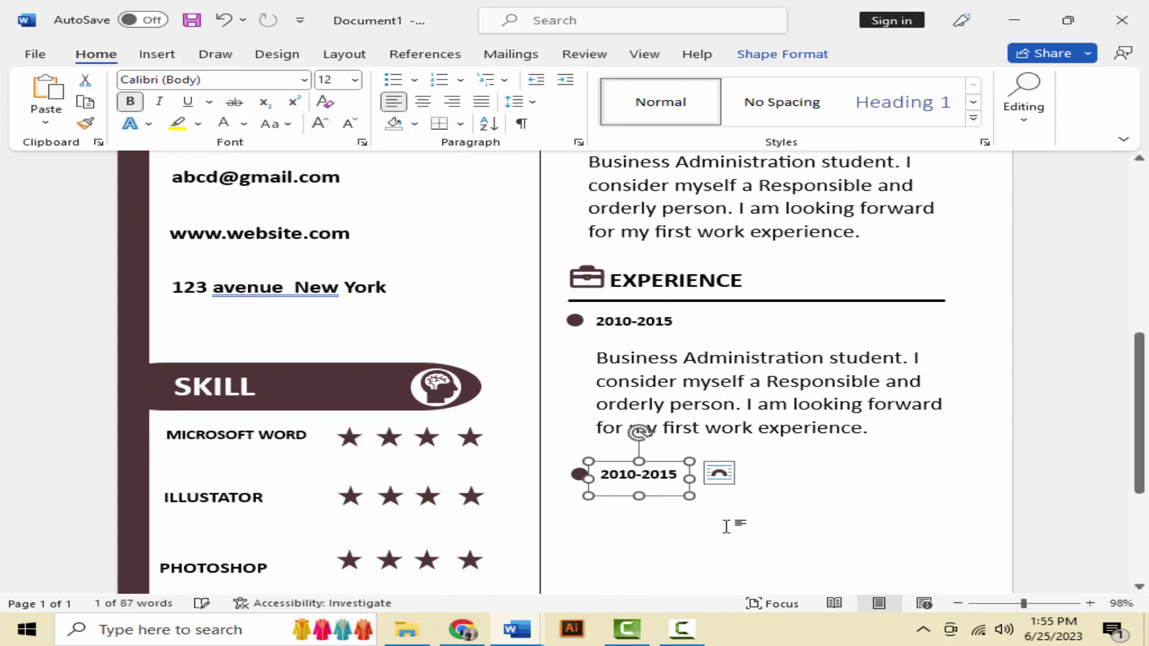
click(782, 525)
scroll(778, 512, down, 5)
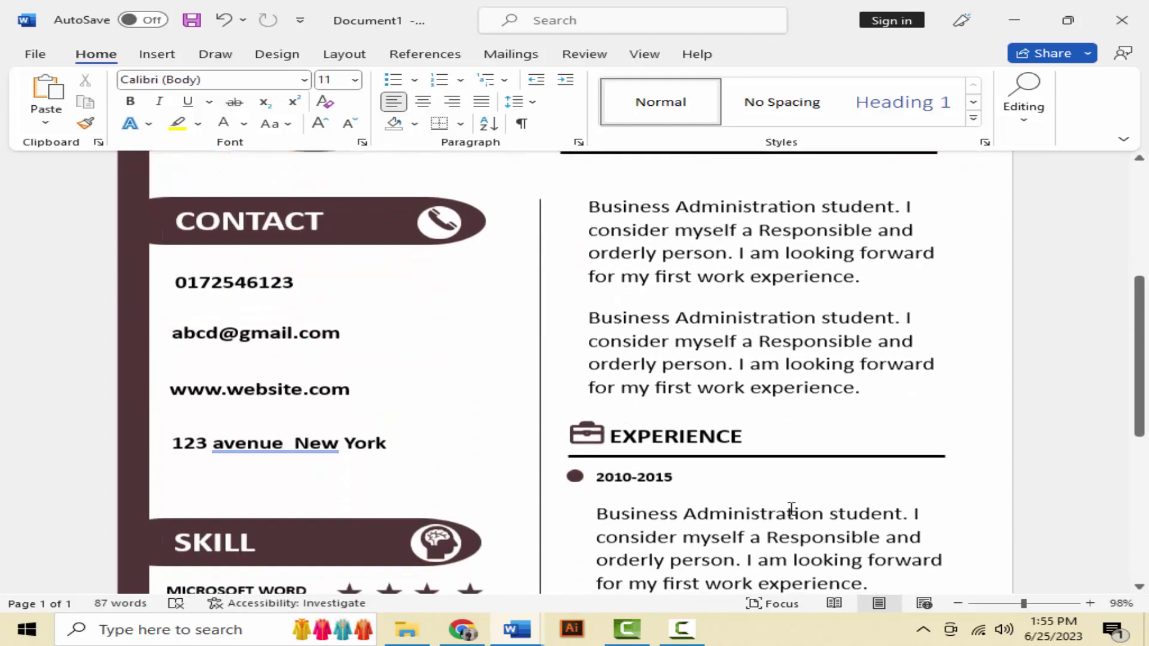
scroll(777, 513, down, 3)
scroll(778, 513, down, 2)
Copy the description paragraph box under the first date and paste a duplicate.
click(683, 371)
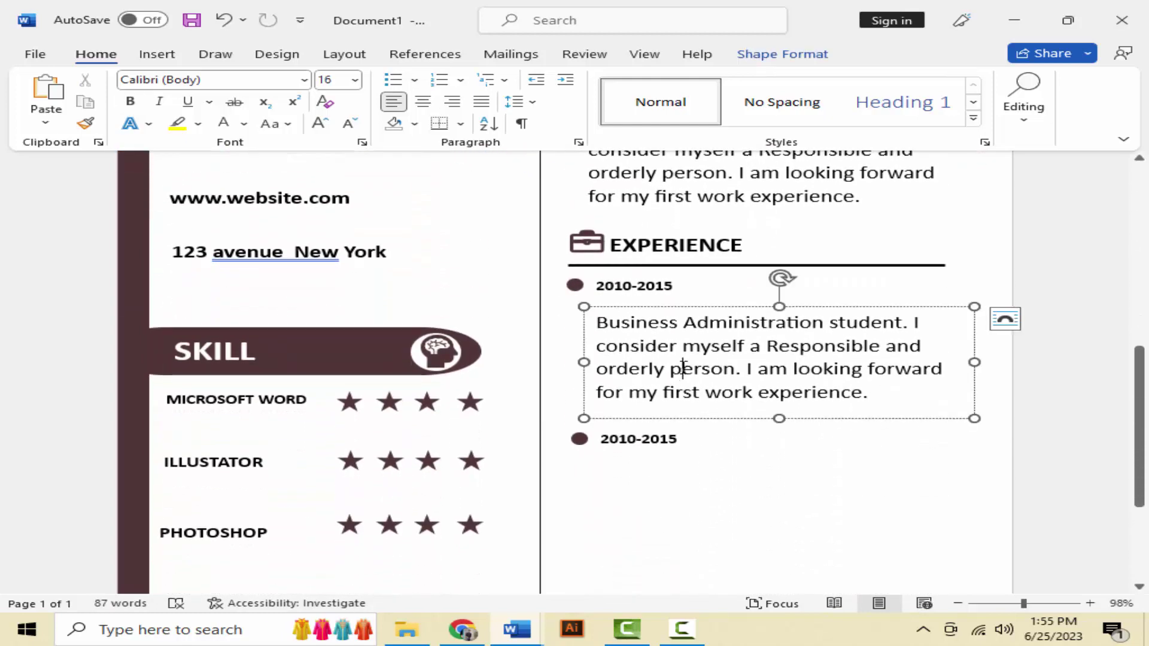
click(664, 307)
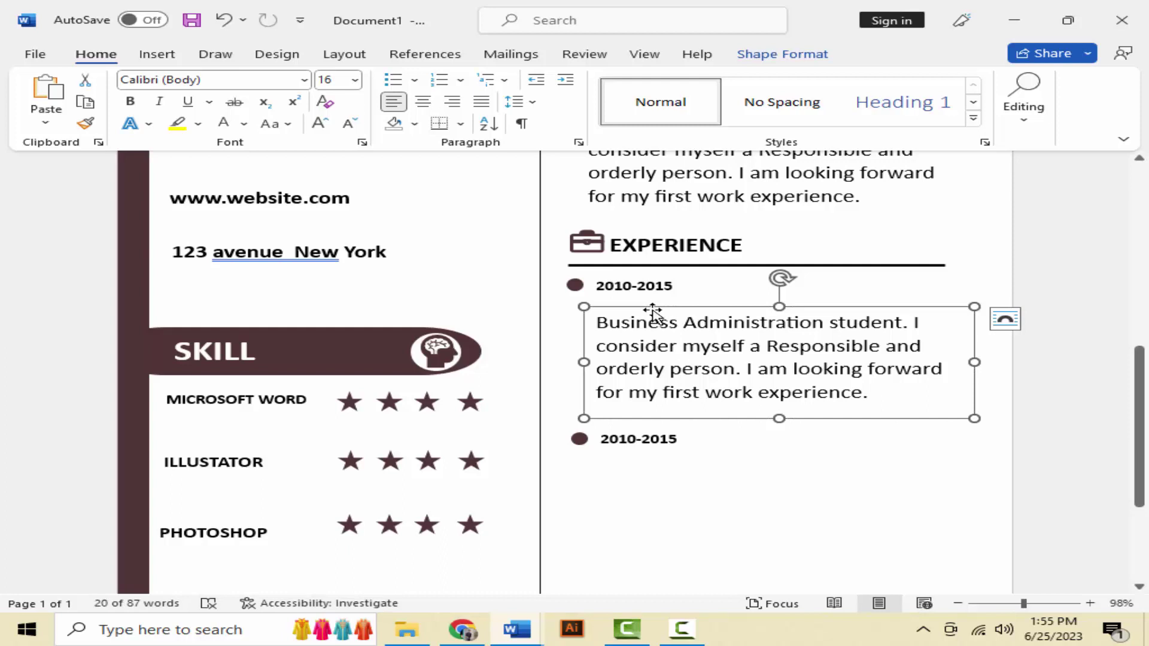
right_click(667, 307)
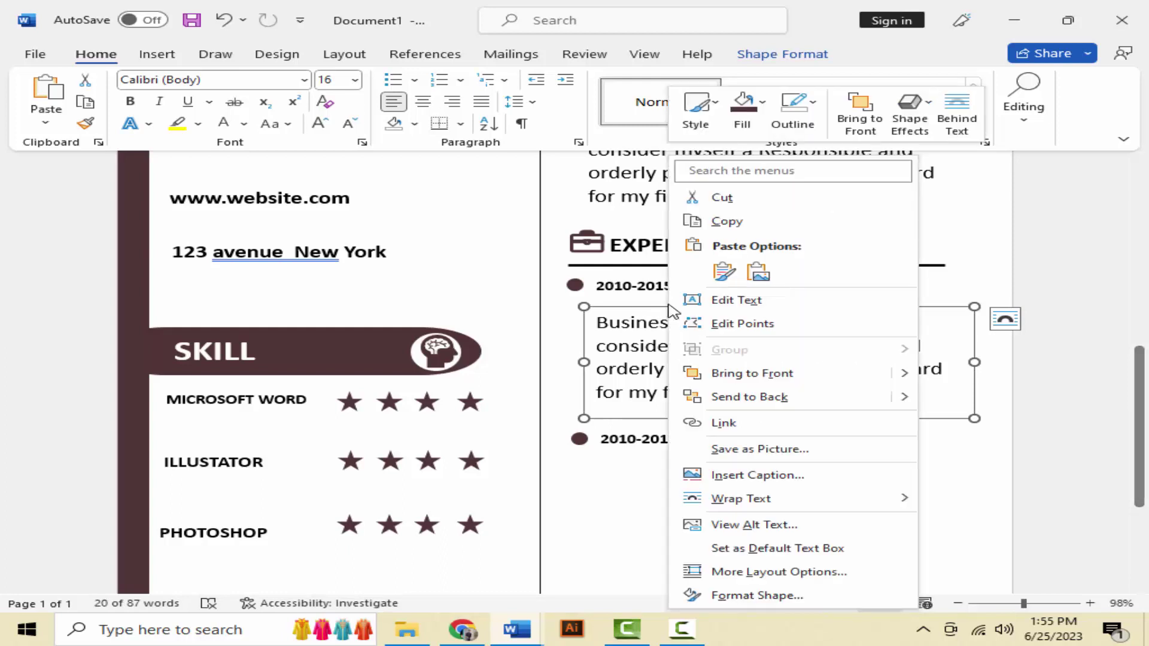
click(729, 232)
ctrl+scroll(776, 250, down, 3)
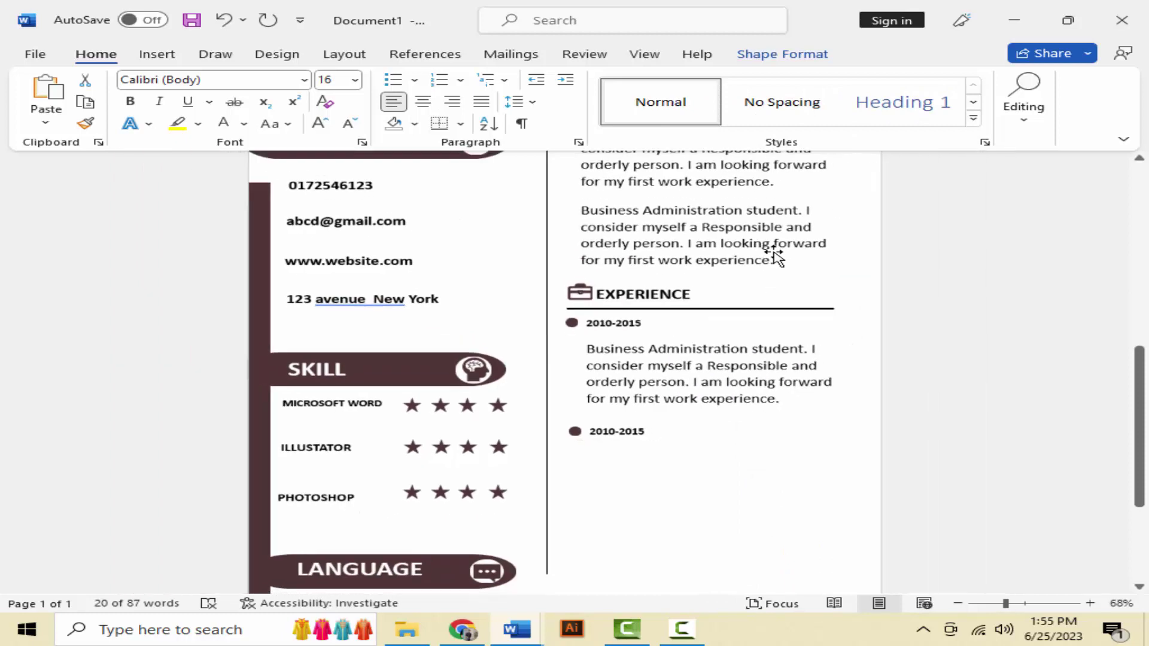
right_click(918, 323)
click(946, 398)
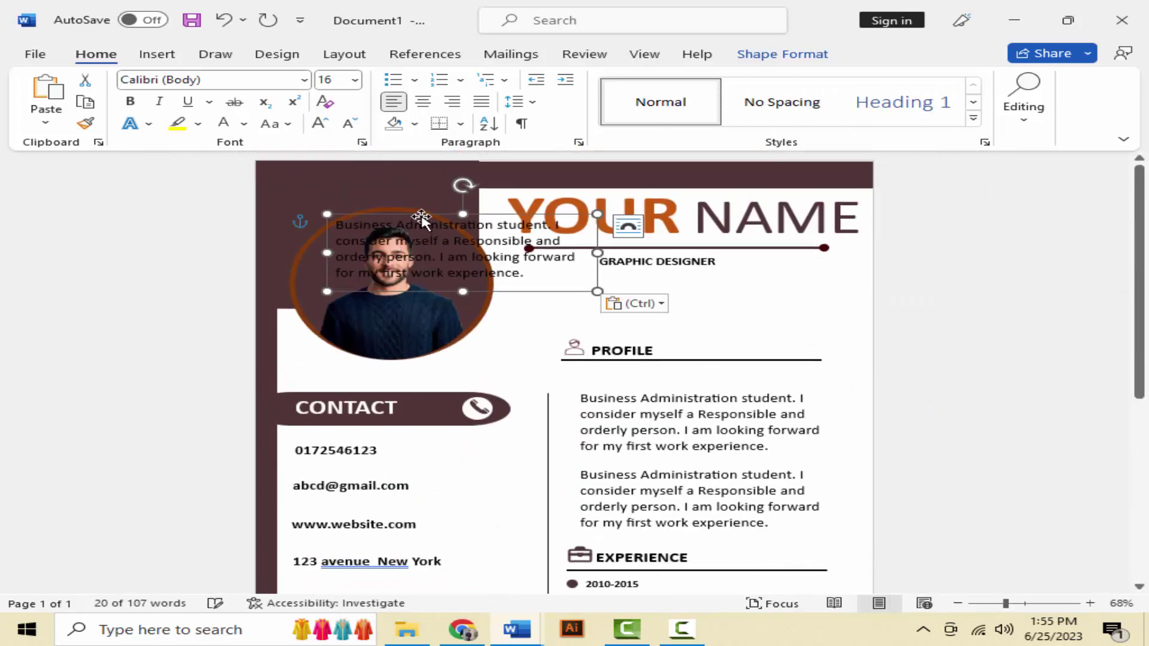
Move the pasted paragraph beneath the second 2010-2015 date.
drag(422, 215, 635, 579)
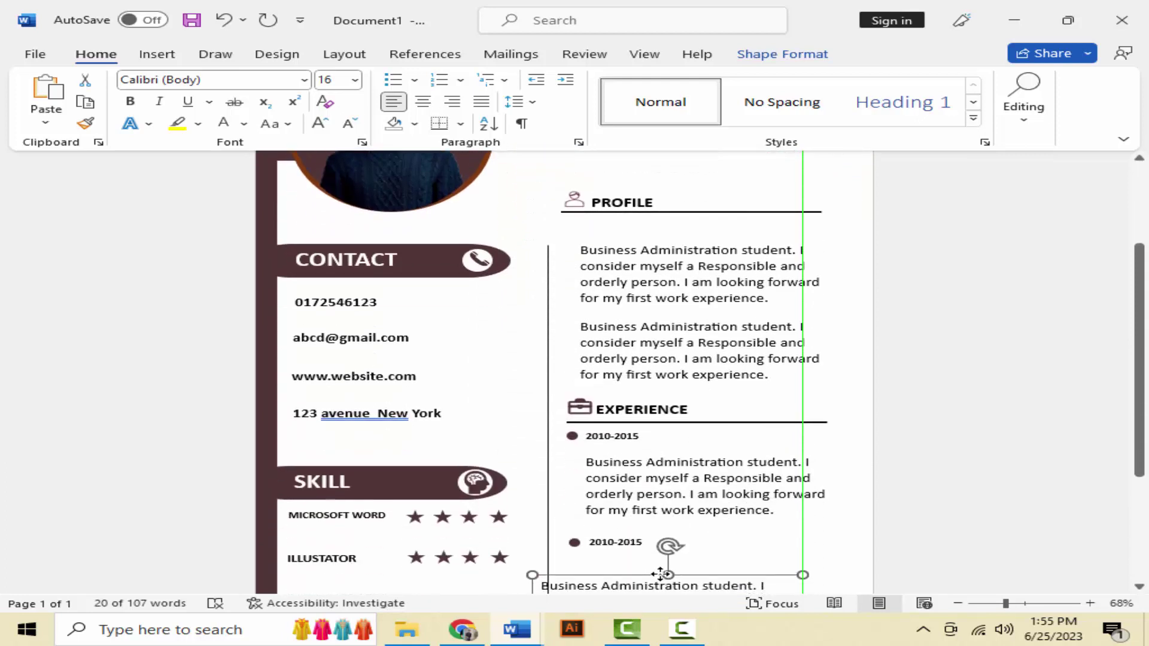
mouse_move(635, 579)
mouse_down()
mouse_move(671, 580)
mouse_move(673, 506)
mouse_up()
scroll(682, 502, down, 3)
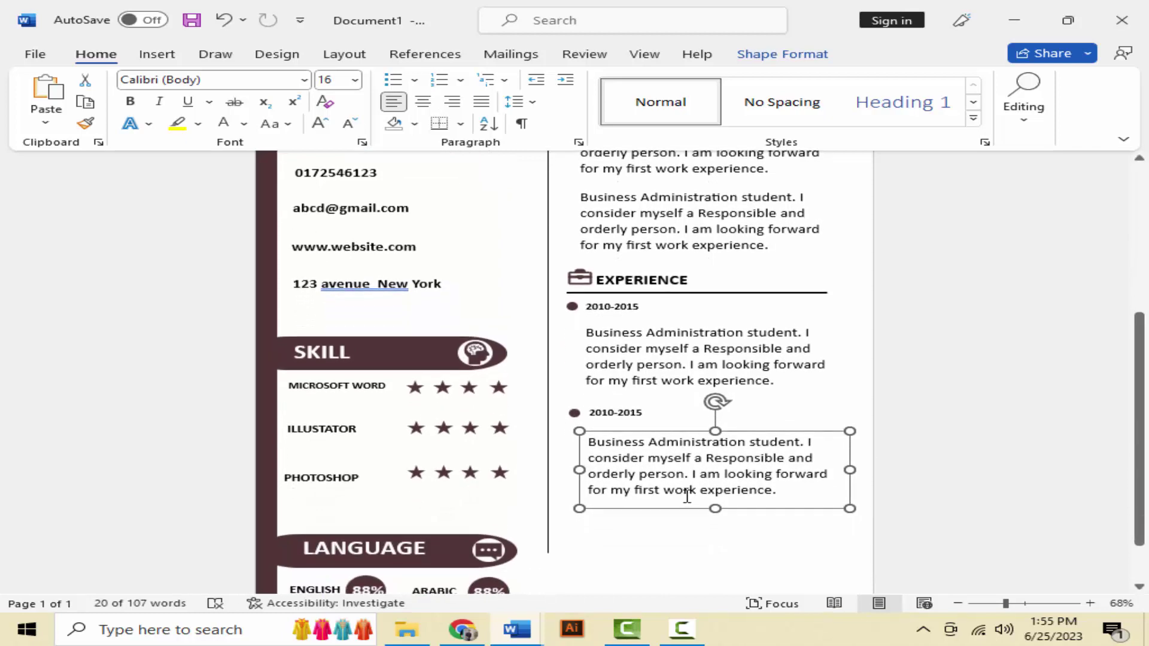
click(909, 487)
scroll(909, 485, up, 8)
scroll(904, 482, down, 9)
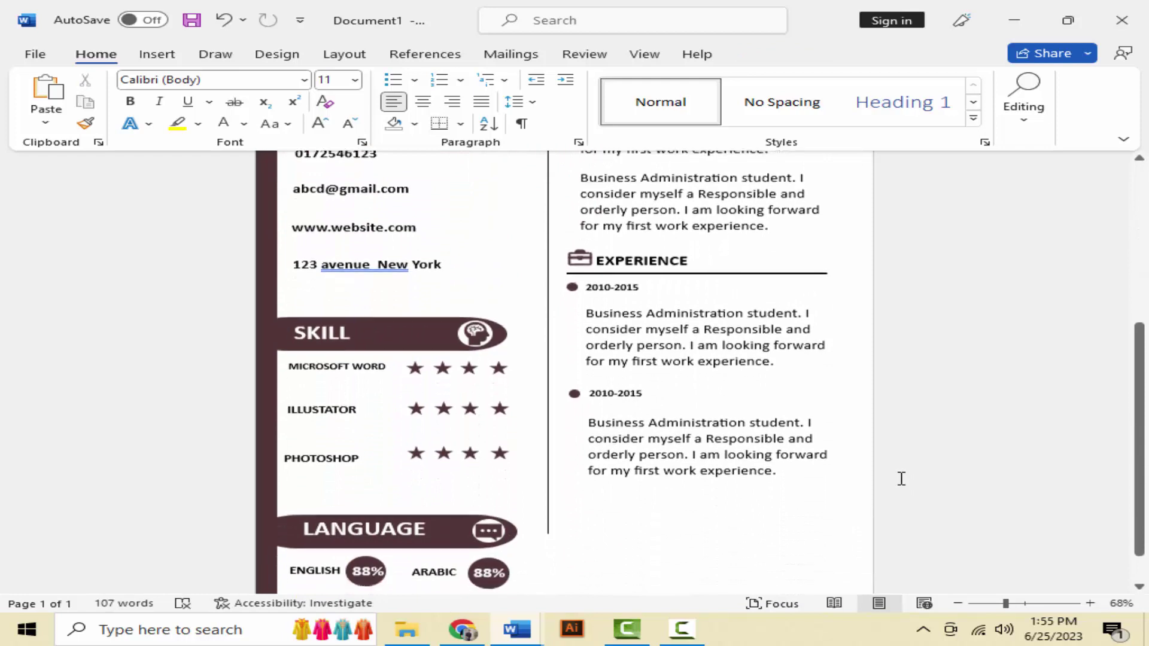
scroll(891, 473, down, 2)
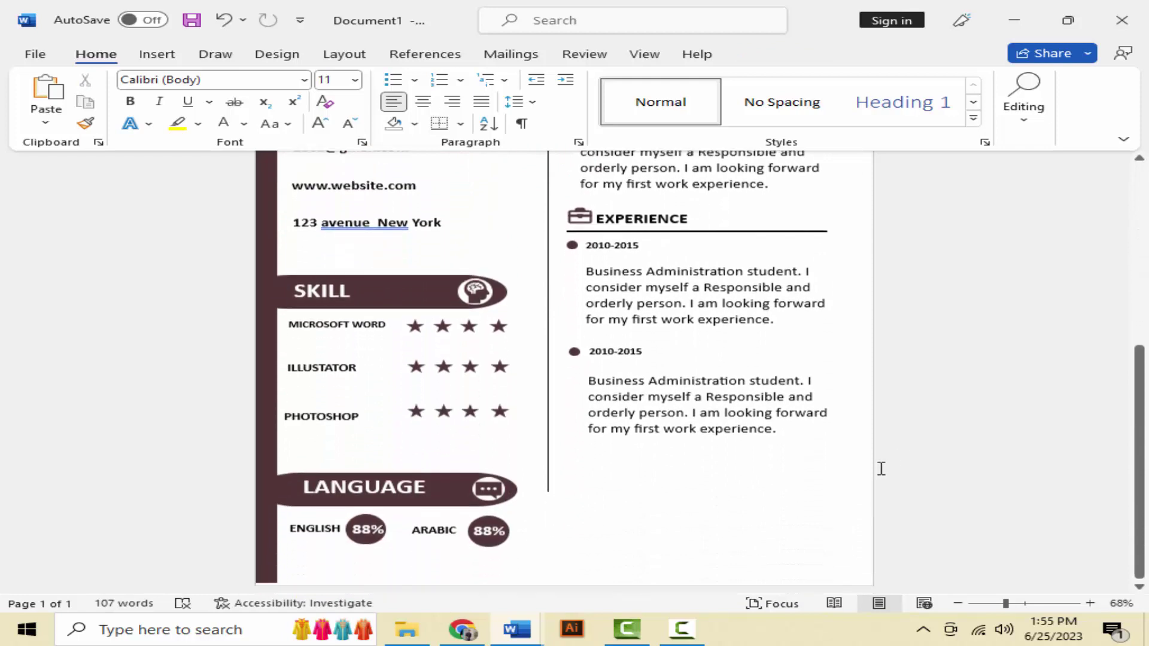
Duplicate the EXPERIENCE heading box and position the copy below the second experience entry.
click(625, 214)
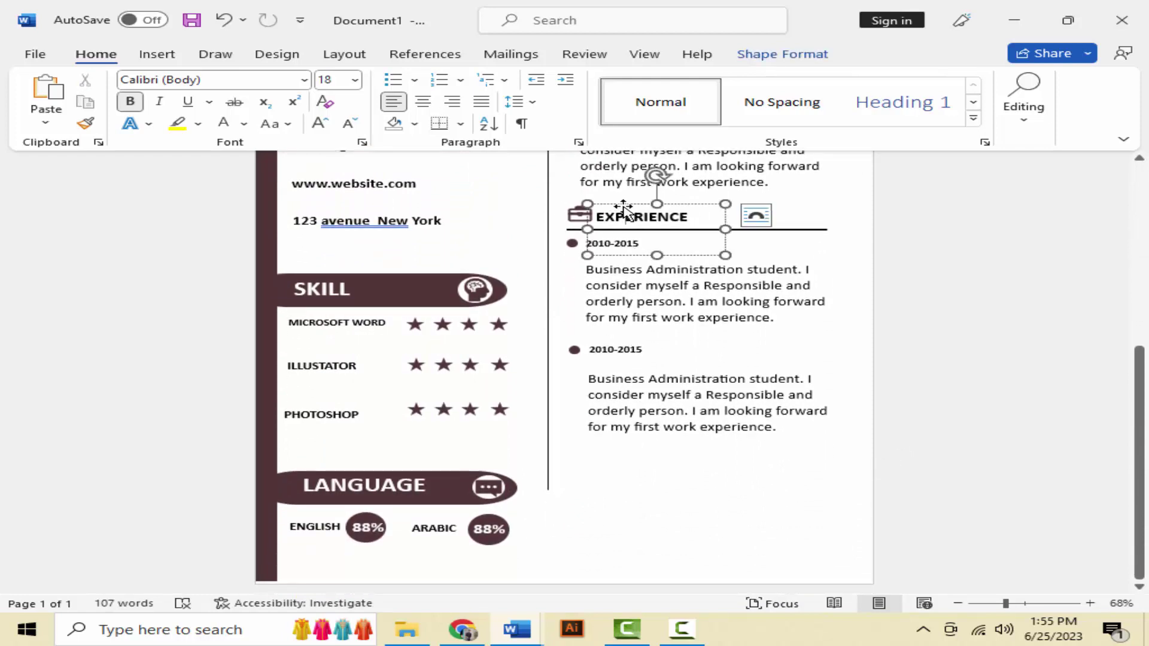
right_click(624, 206)
click(676, 223)
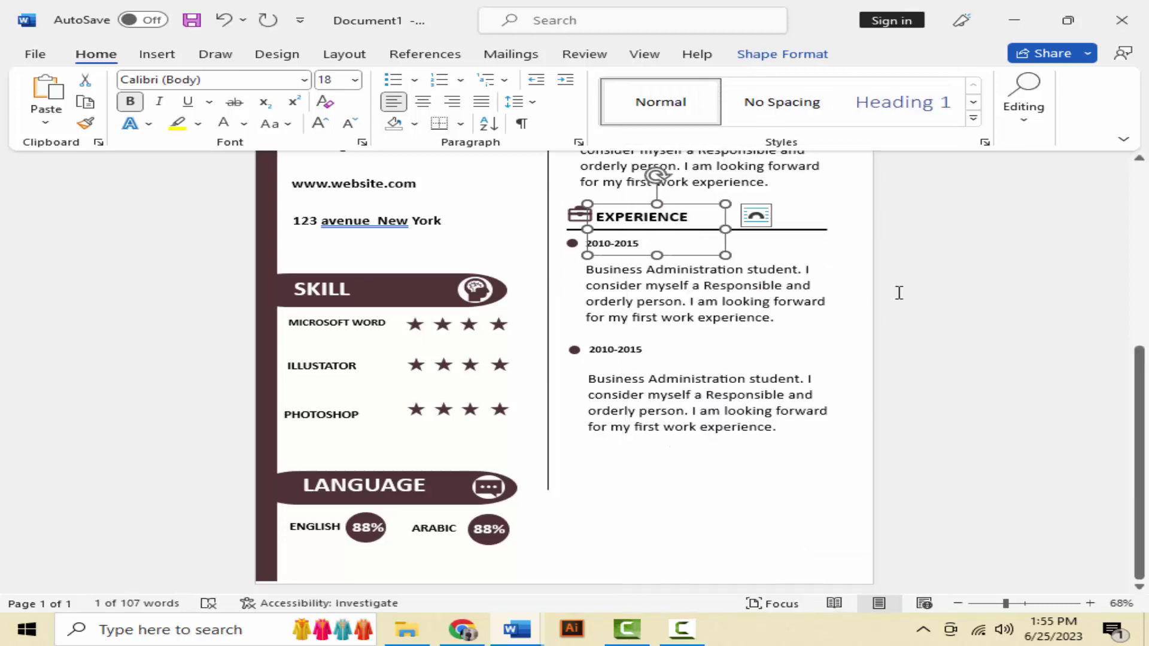
right_click(951, 368)
click(739, 397)
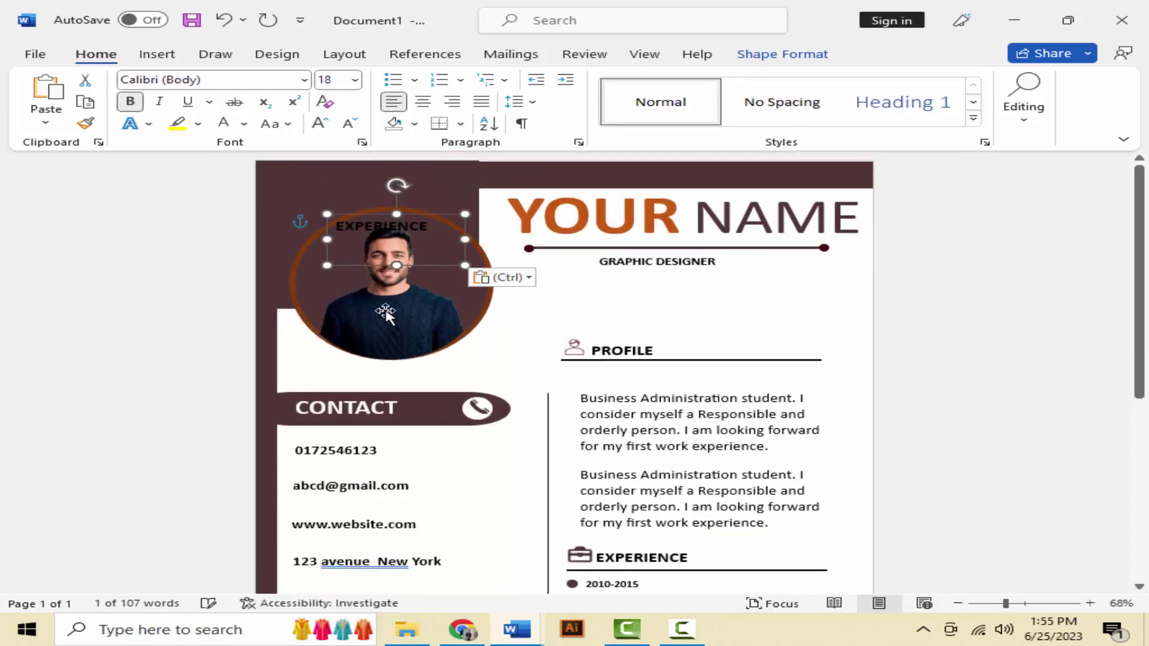
mouse_move(361, 216)
mouse_down()
mouse_move(625, 584)
mouse_move(616, 595)
mouse_up()
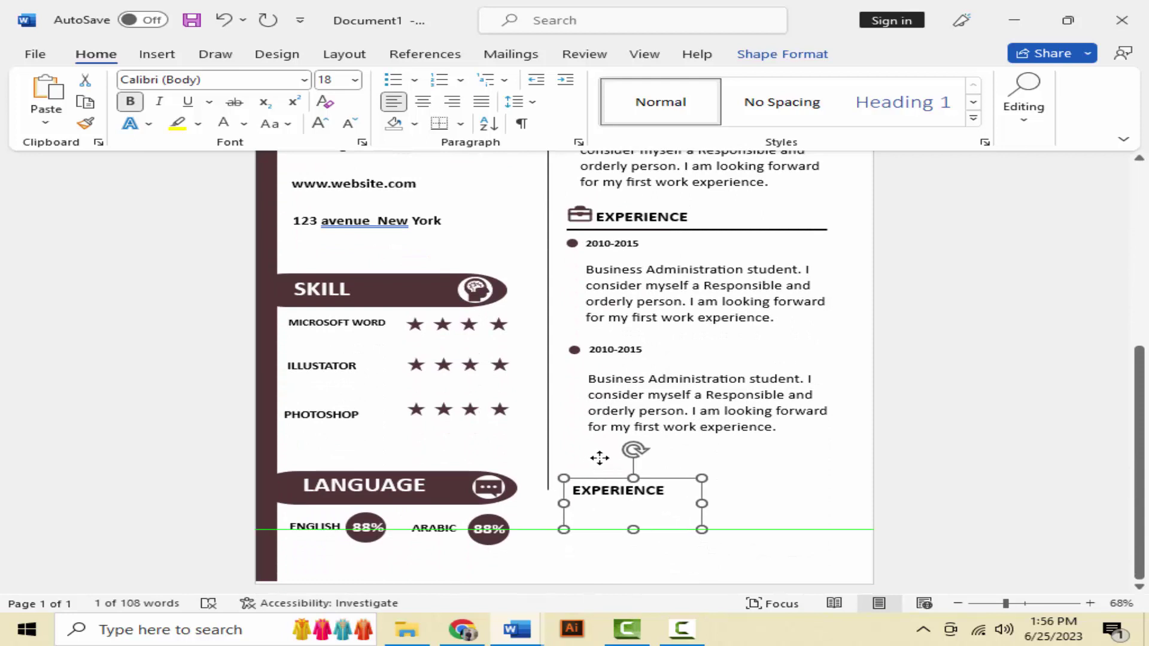
mouse_move(616, 595)
mouse_down()
mouse_move(611, 450)
mouse_move(622, 444)
mouse_up()
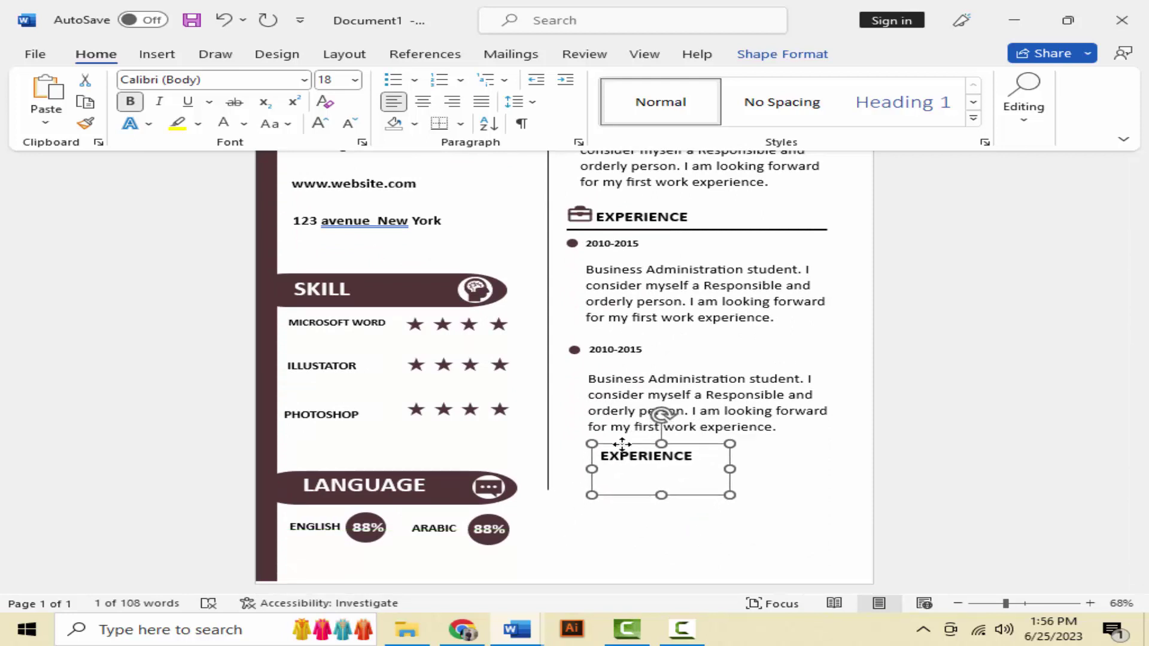
Replace the copied heading's text with EDUCATION.
drag(697, 473, 585, 457)
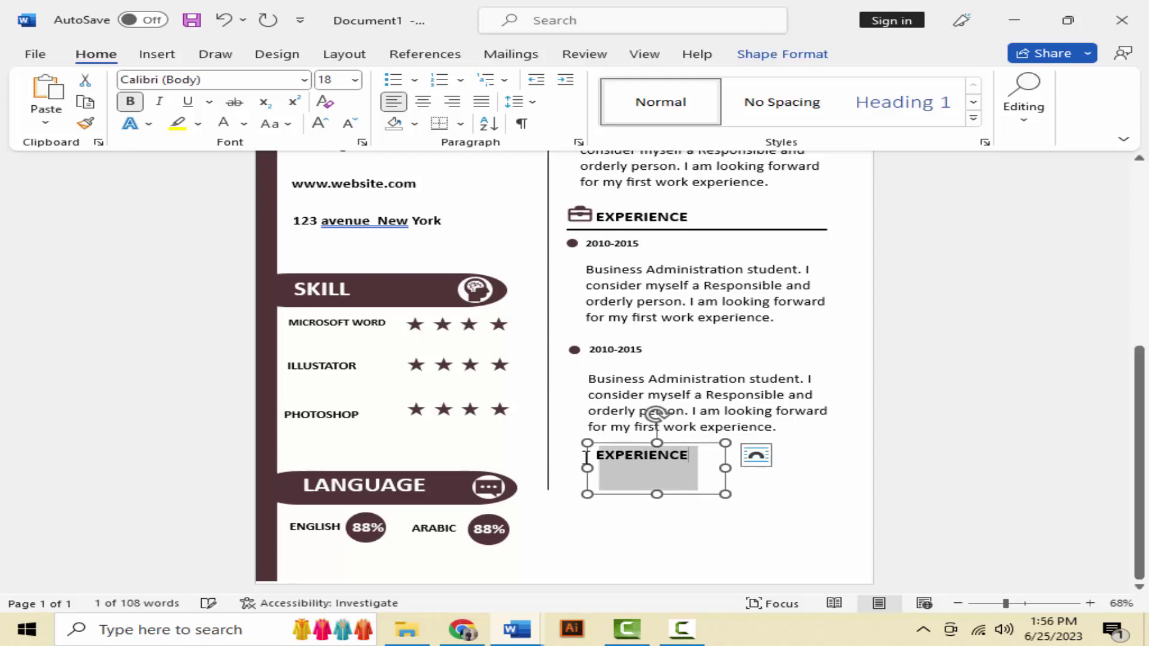
text(EDUCATION)
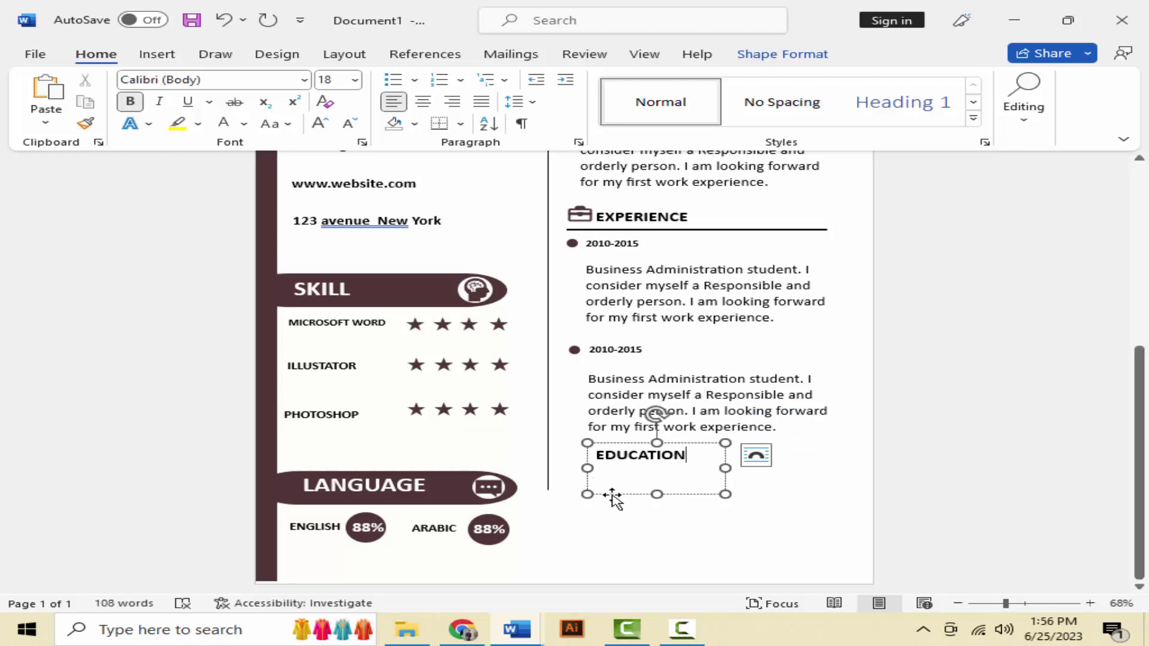
click(958, 451)
scroll(951, 461, up, 5)
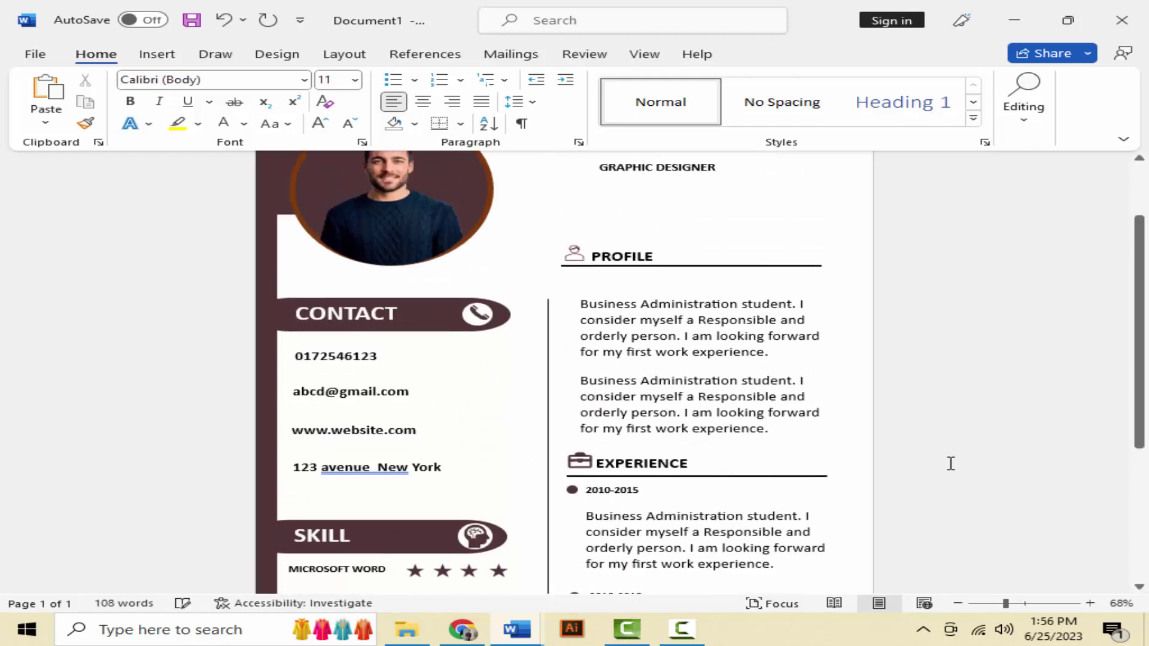
scroll(777, 476, down, 3)
scroll(658, 299, down, 2)
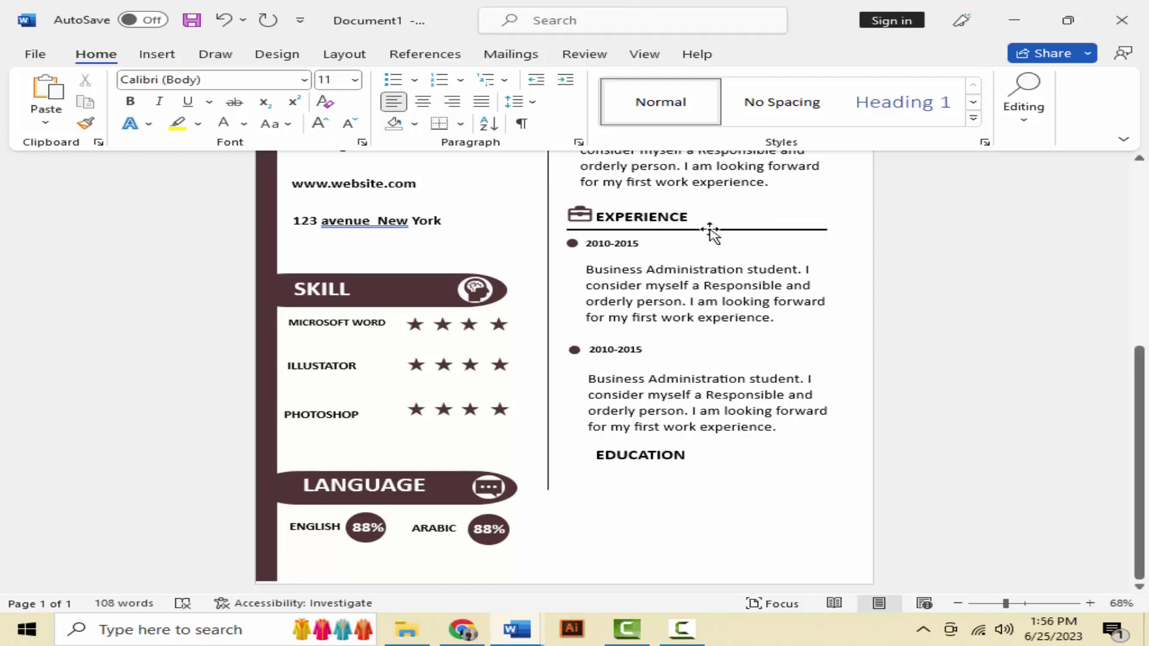
Duplicate the divider line under EXPERIENCE and place the copy just beneath the EDUCATION heading.
click(712, 230)
right_click(711, 230)
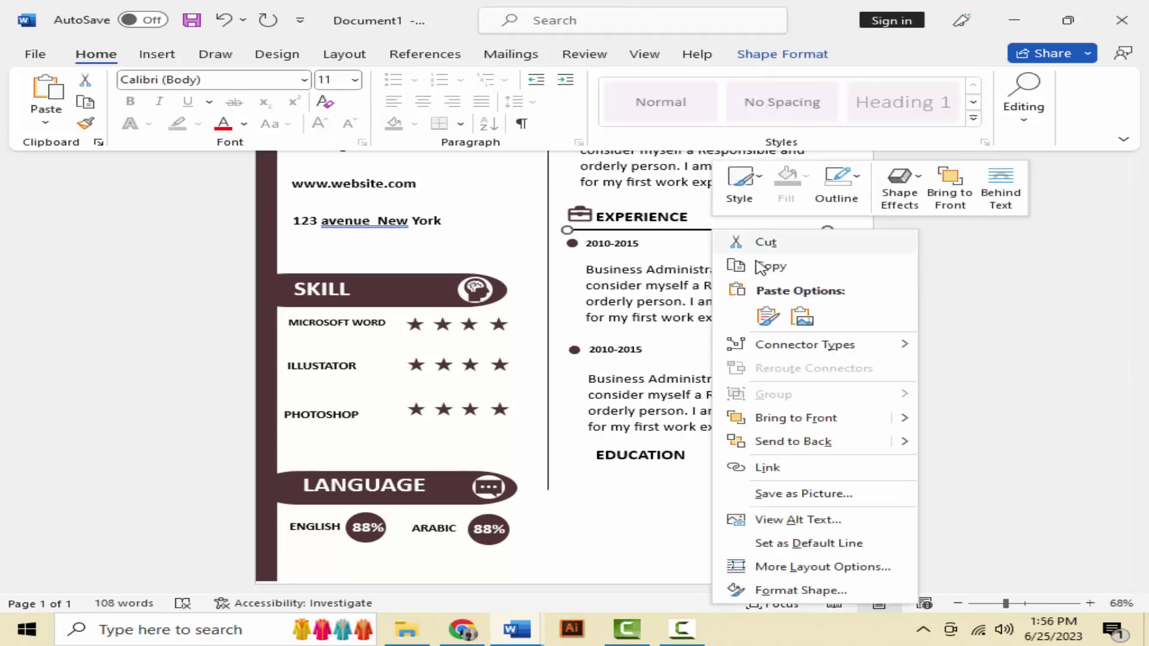
click(771, 265)
right_click(738, 282)
click(795, 398)
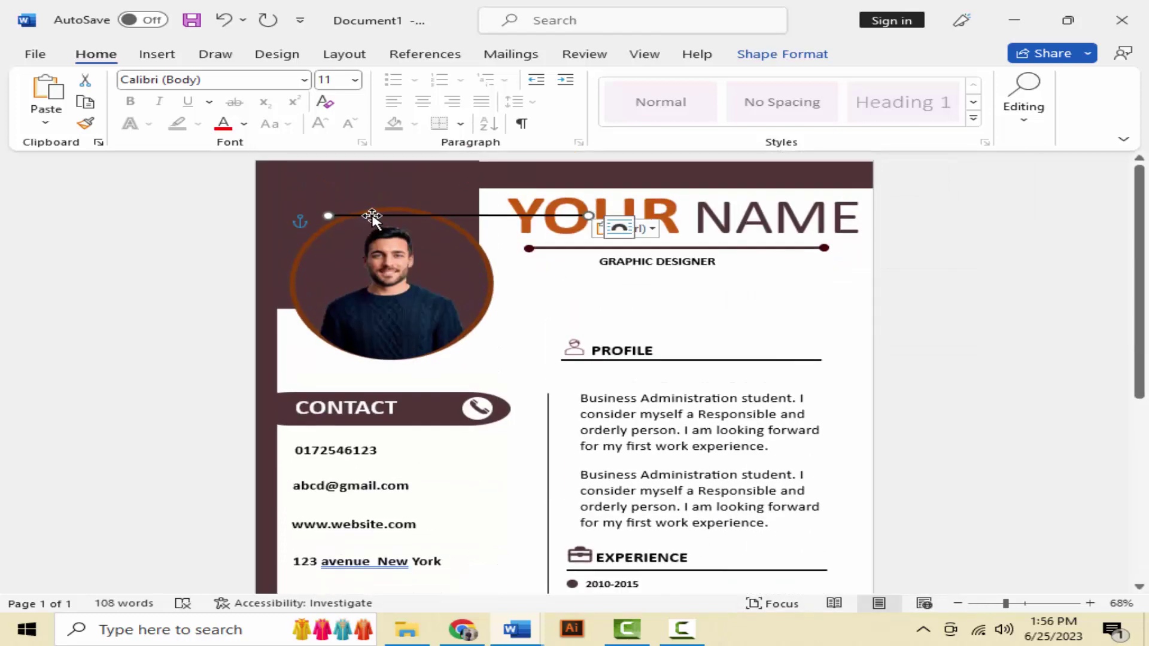
drag(372, 215, 596, 588)
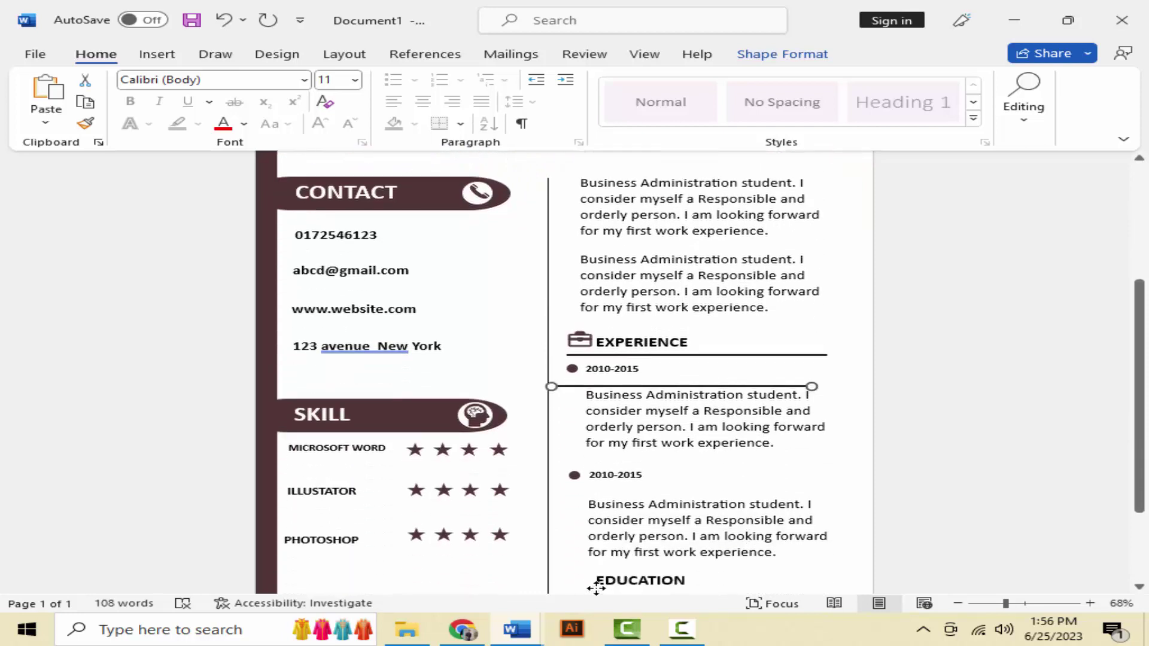
drag(596, 588, 605, 467)
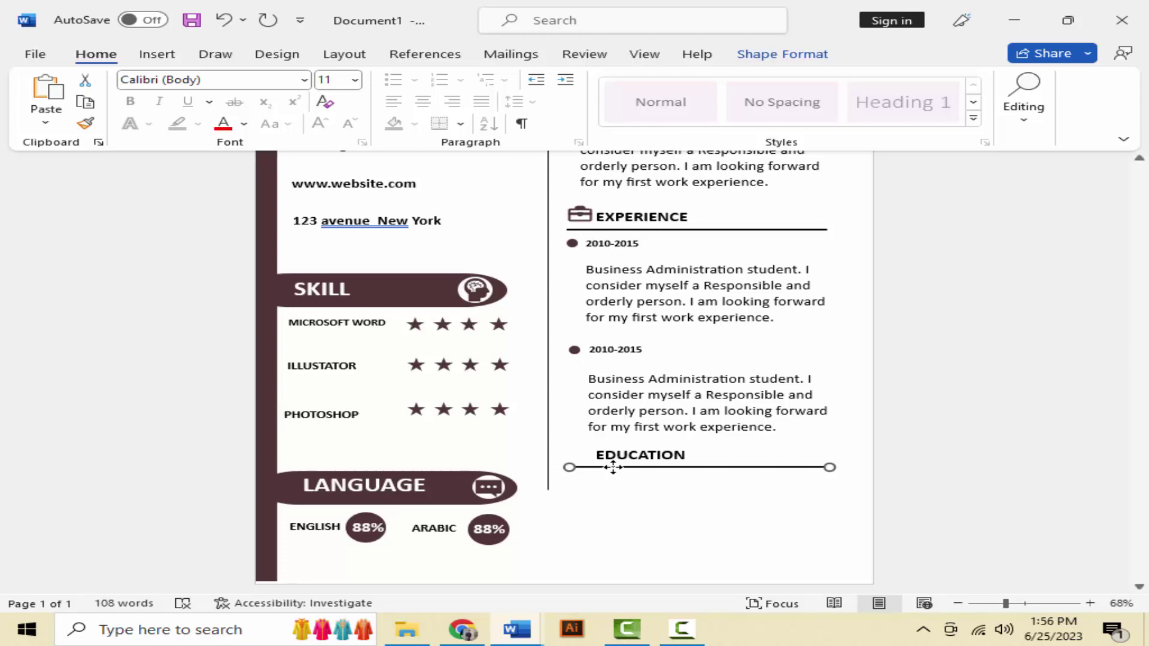
click(925, 427)
scroll(925, 428, up, 5)
scroll(925, 425, down, 4)
scroll(924, 422, down, 1)
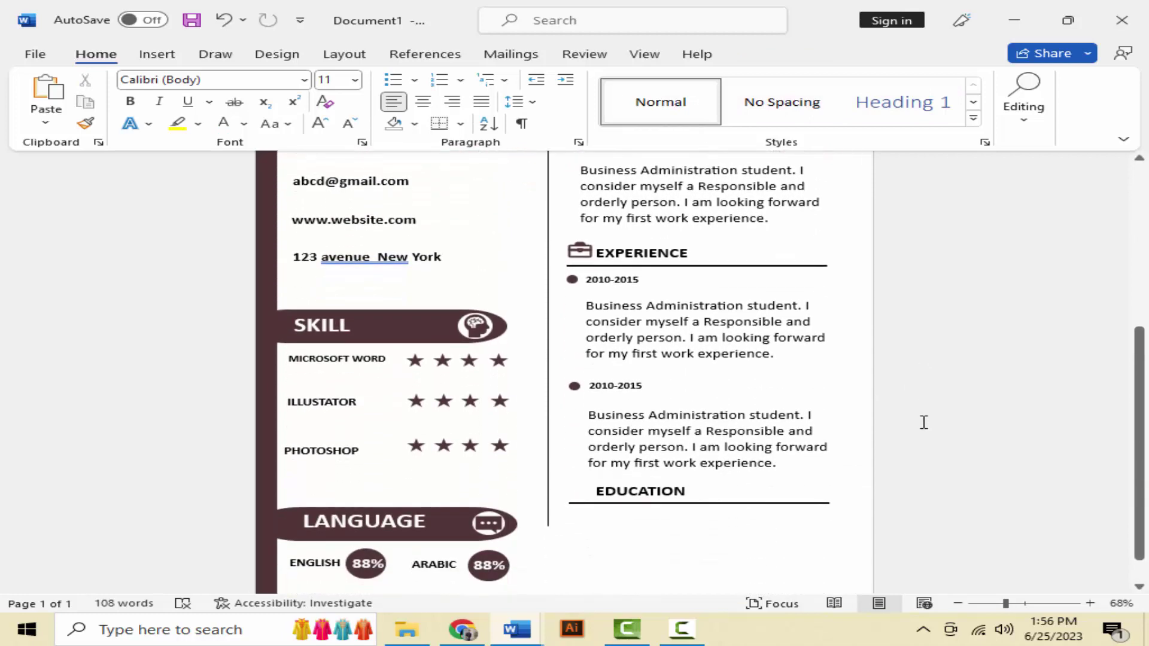
scroll(912, 416, up, 1)
Insert the stacked-books icon from Word's icon library.
scroll(911, 416, up, 3)
click(157, 54)
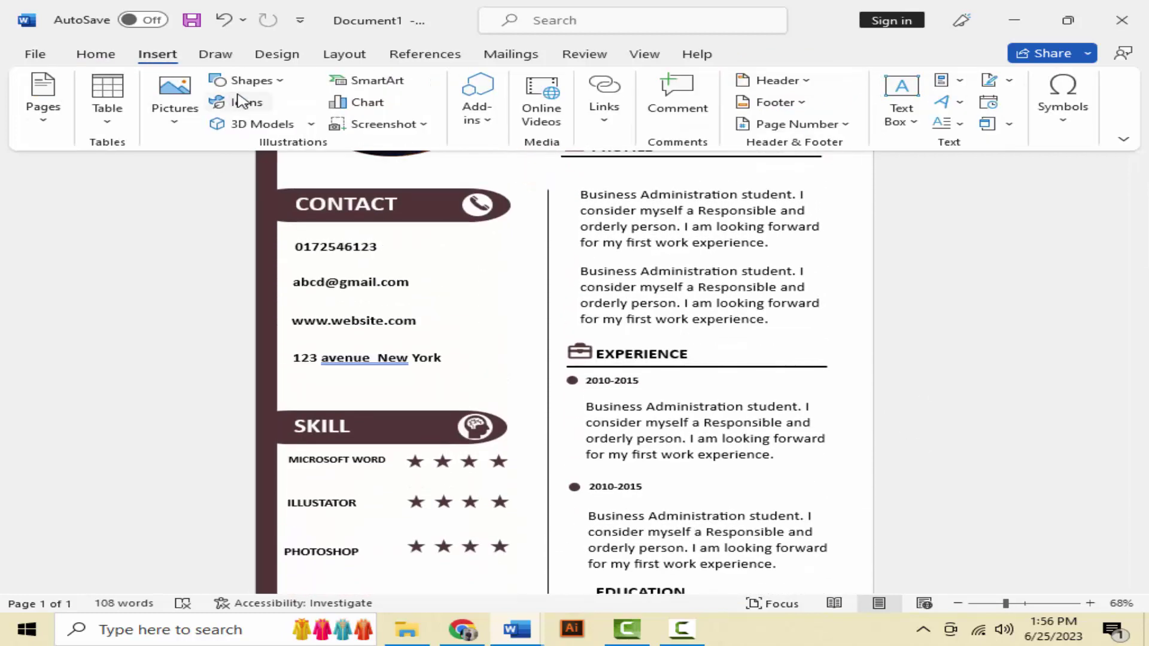
click(239, 102)
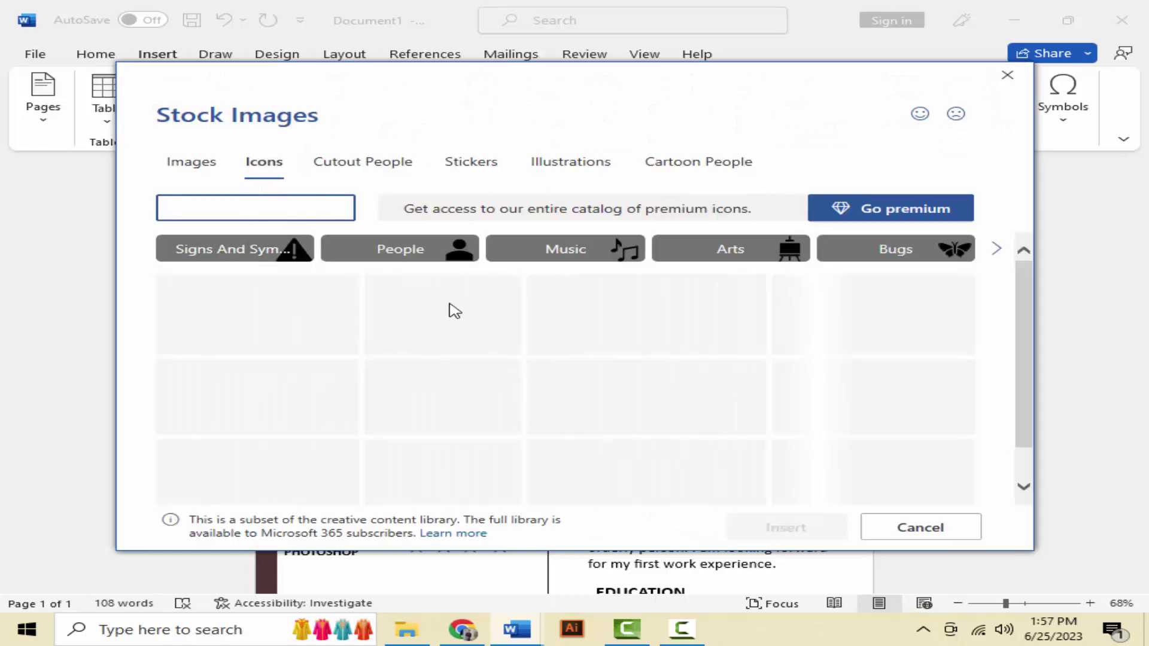
scroll(541, 356, down, 2)
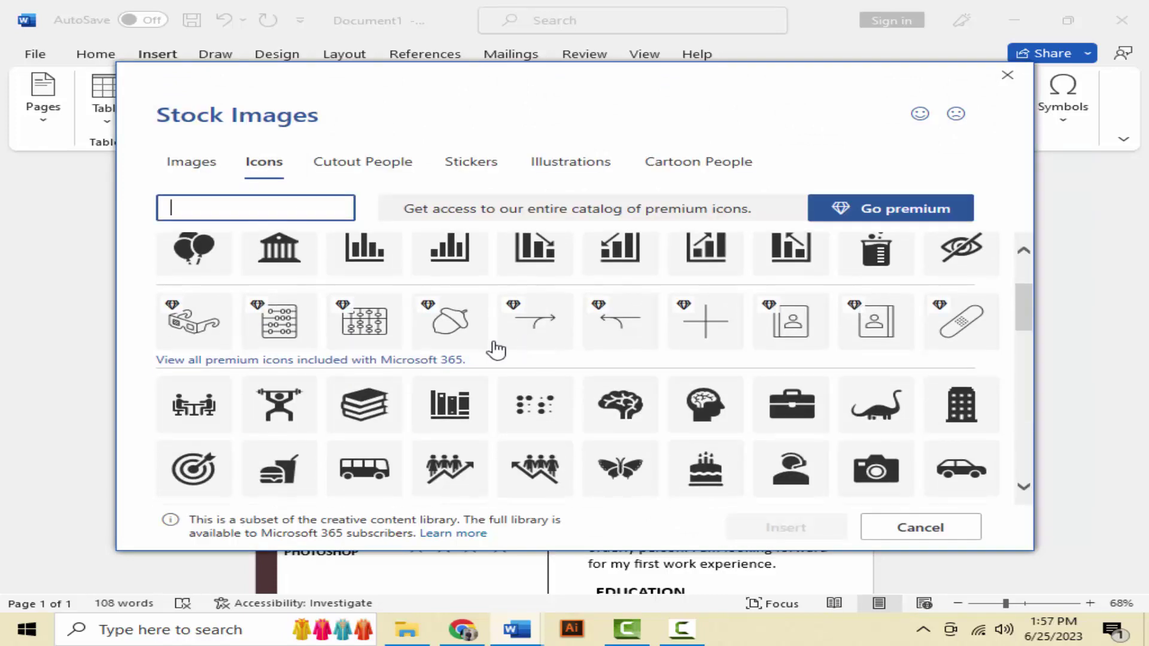
scroll(438, 362, down, 1)
click(365, 365)
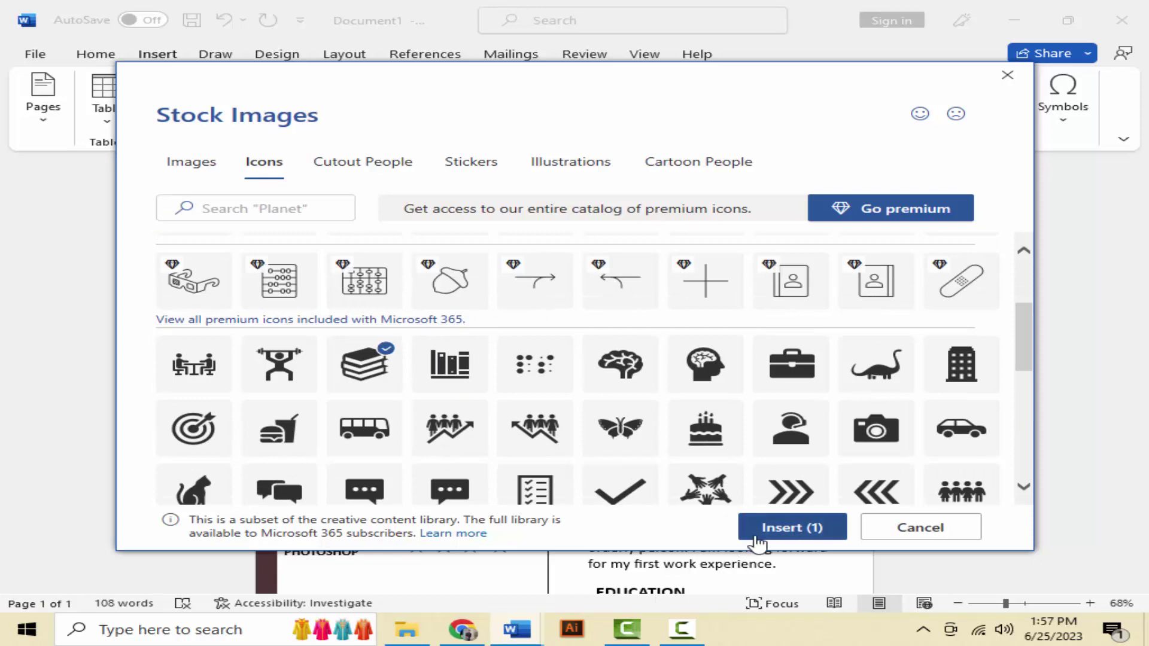
click(756, 538)
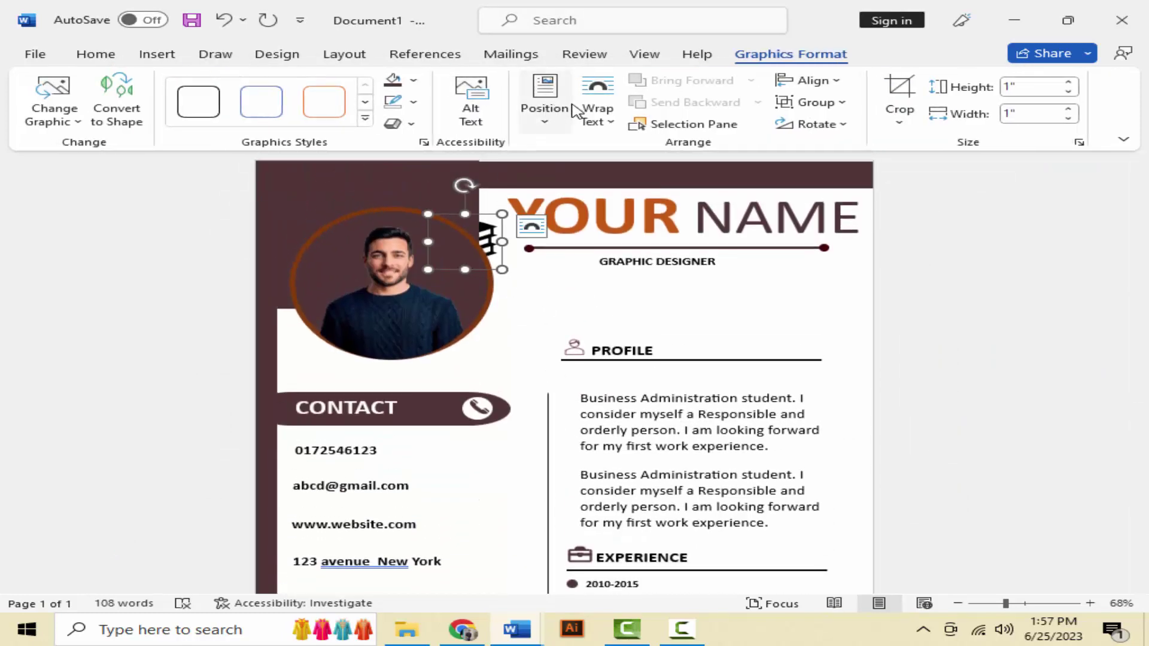
Set the books icon to In Front of Text, shrink it to about 0.46", and place it beside EDUCATION.
click(595, 104)
click(658, 293)
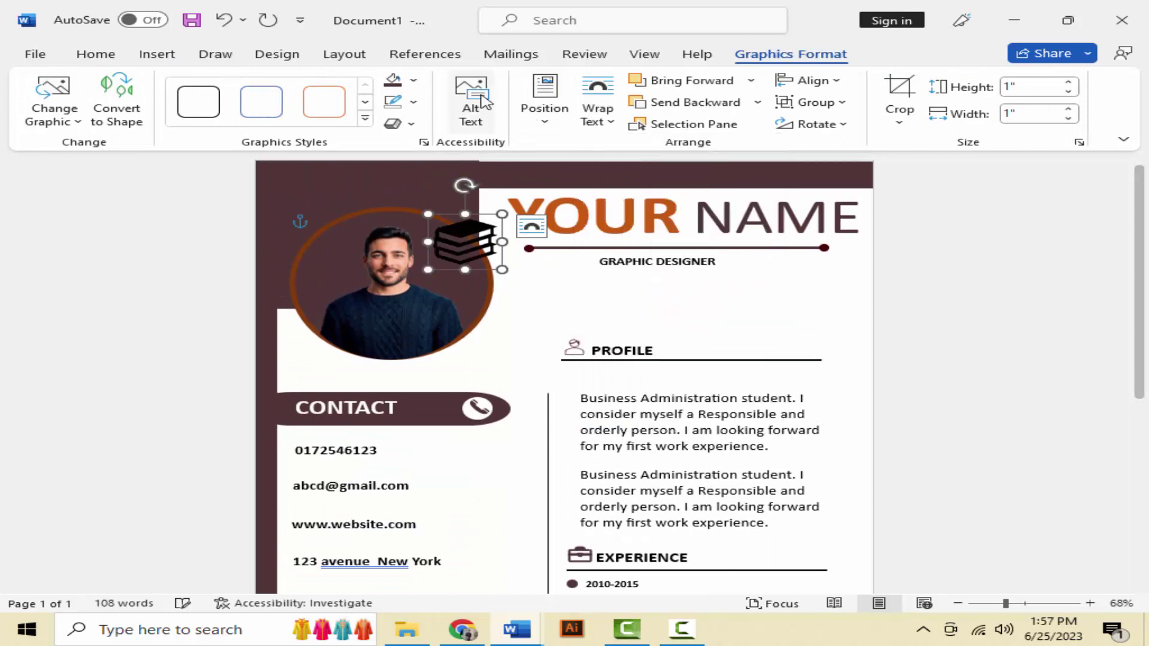
mouse_move(472, 248)
mouse_down()
mouse_move(618, 594)
mouse_move(607, 593)
mouse_up()
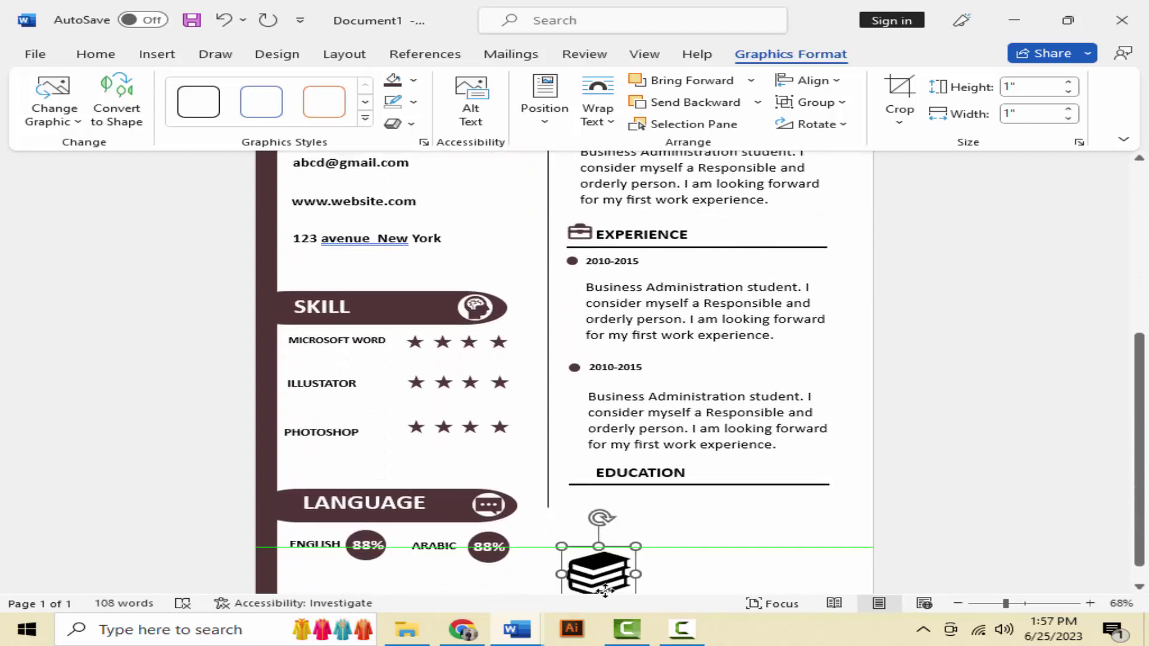
drag(607, 592, 601, 583)
drag(580, 506, 578, 505)
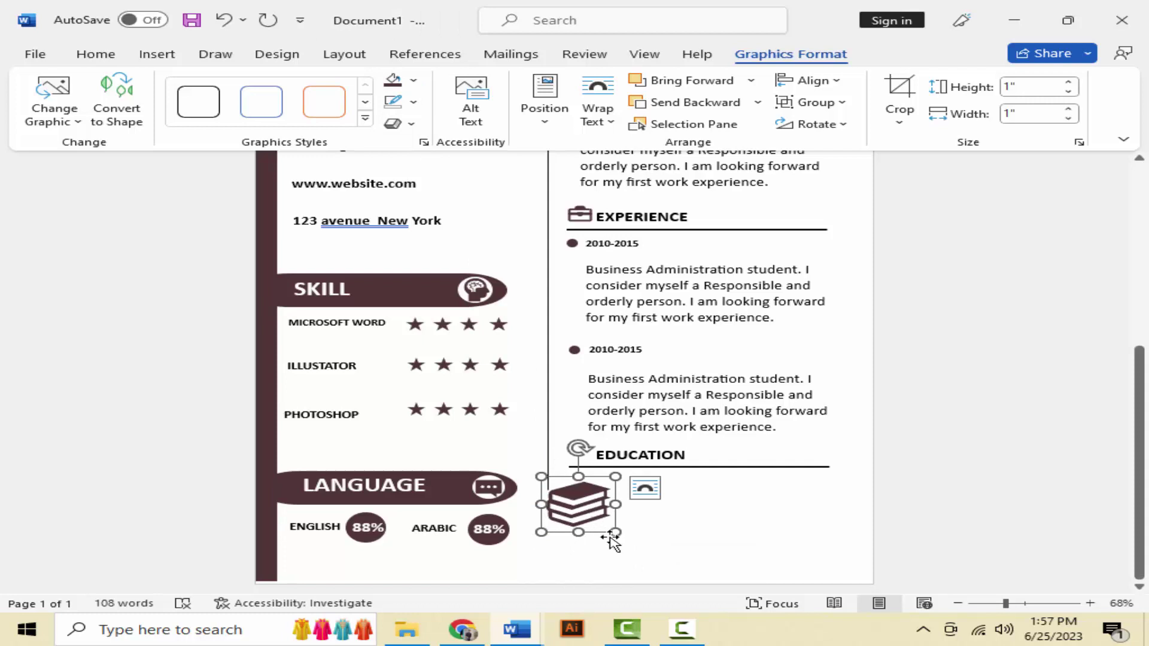
mouse_move(615, 533)
mouse_down()
mouse_move(584, 520)
mouse_move(564, 532)
mouse_up()
mouse_move(566, 485)
mouse_down()
mouse_move(565, 457)
mouse_move(591, 473)
mouse_move(580, 465)
mouse_up()
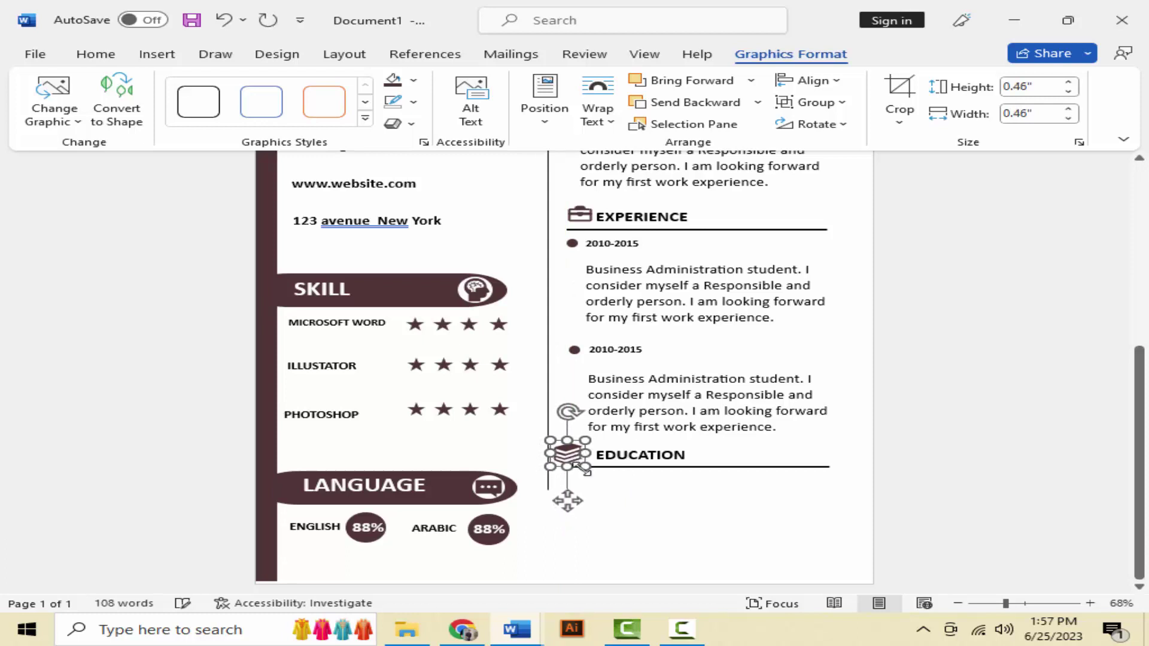
click(963, 478)
scroll(885, 448, down, 3)
scroll(886, 449, down, 2)
scroll(694, 441, down, 2)
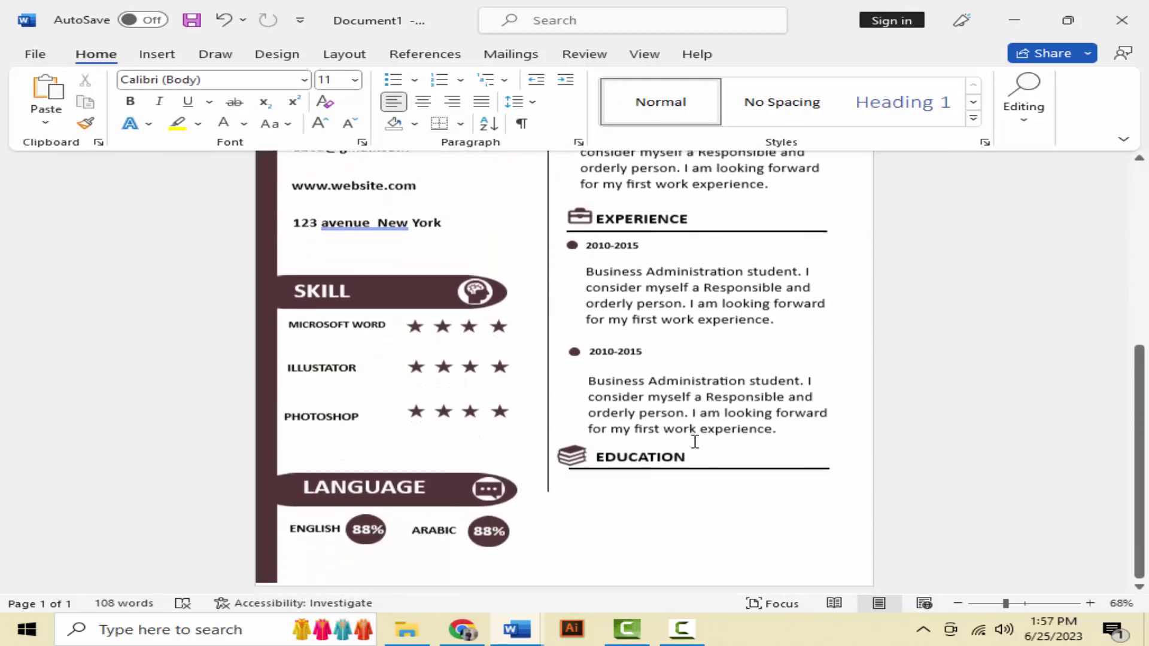
Copy the maroon bullet dot from the Experience entry and place it under the EDUCATION heading.
click(571, 246)
right_click(574, 245)
click(628, 223)
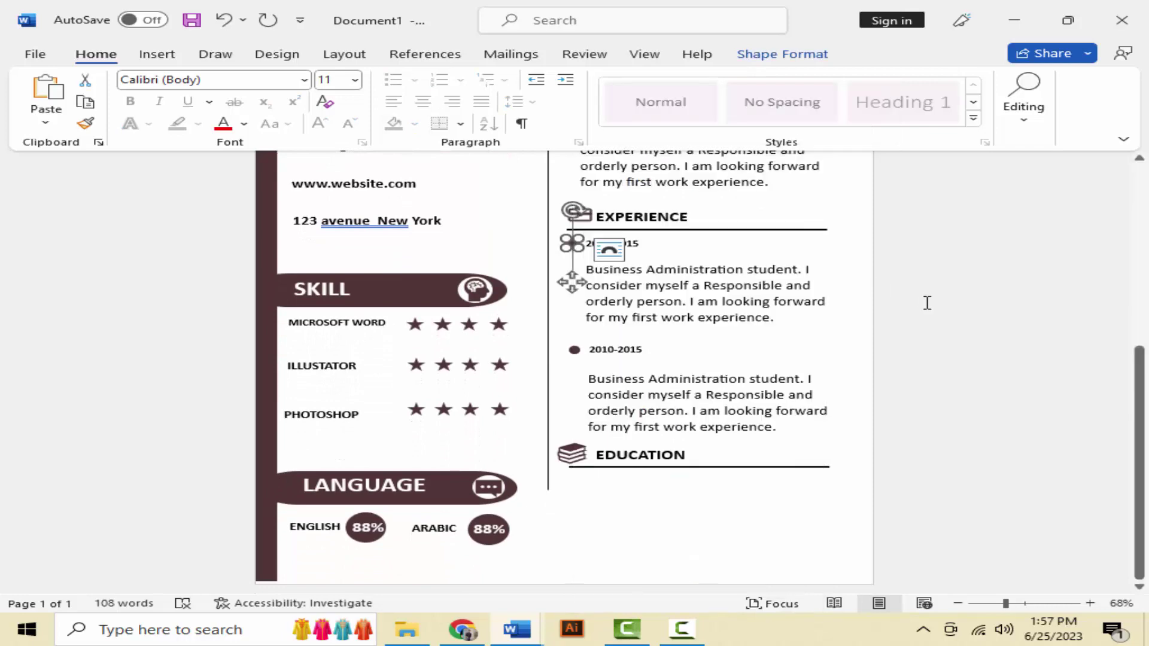
right_click(925, 304)
click(727, 397)
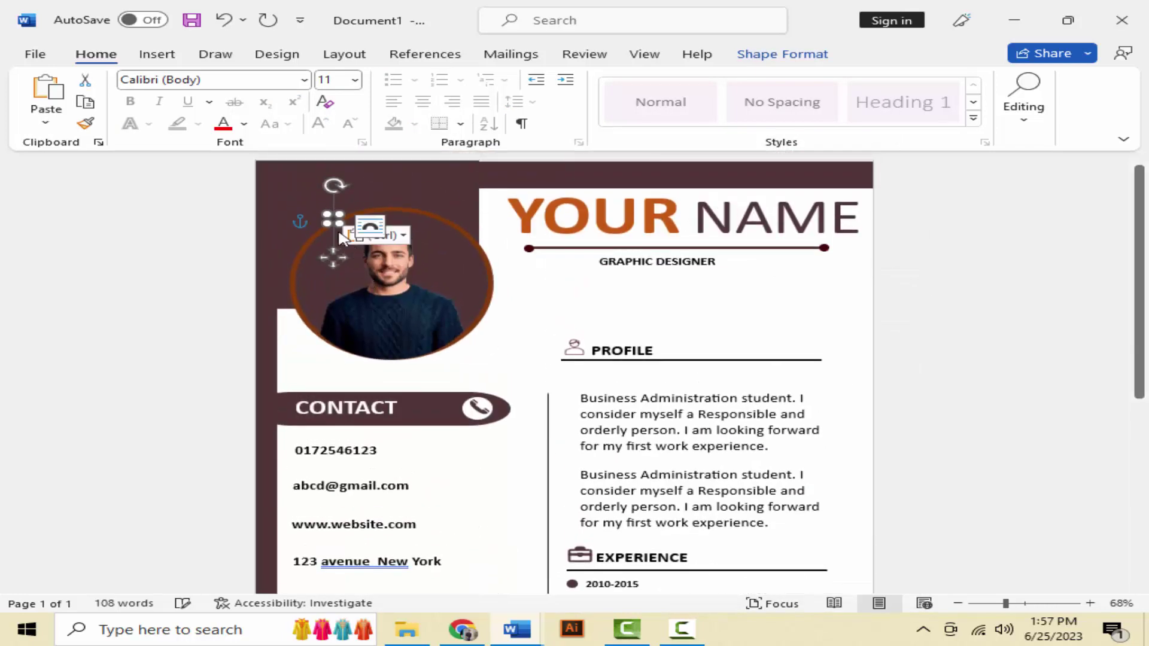
ctrl+scroll(328, 210, up, 2)
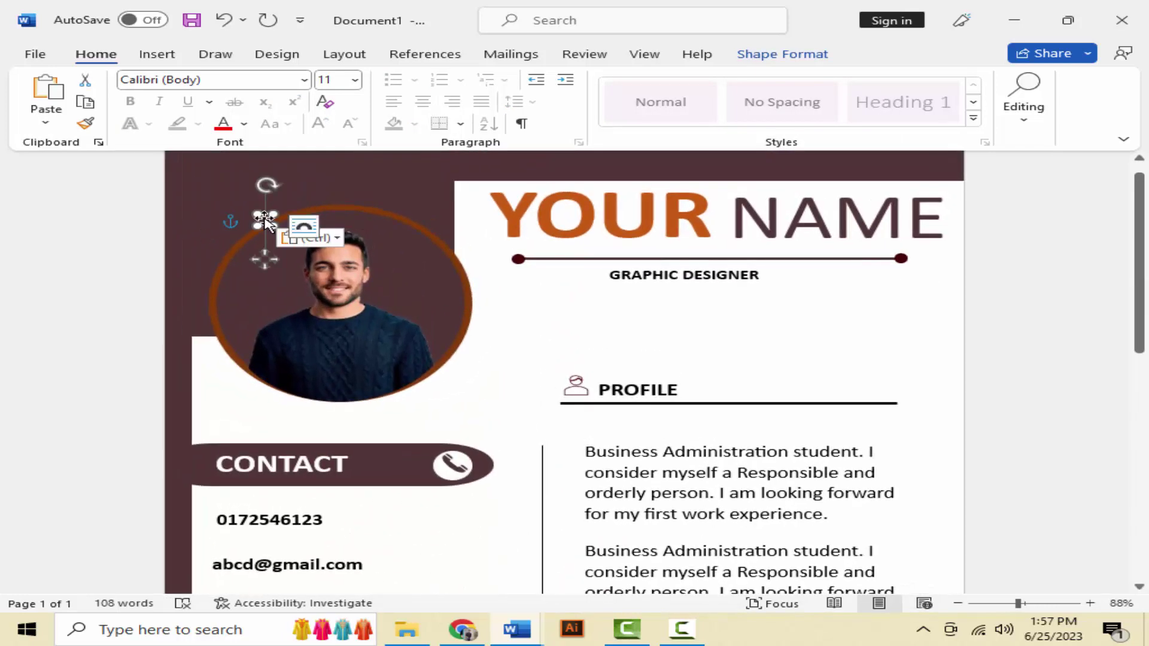
drag(265, 221, 556, 593)
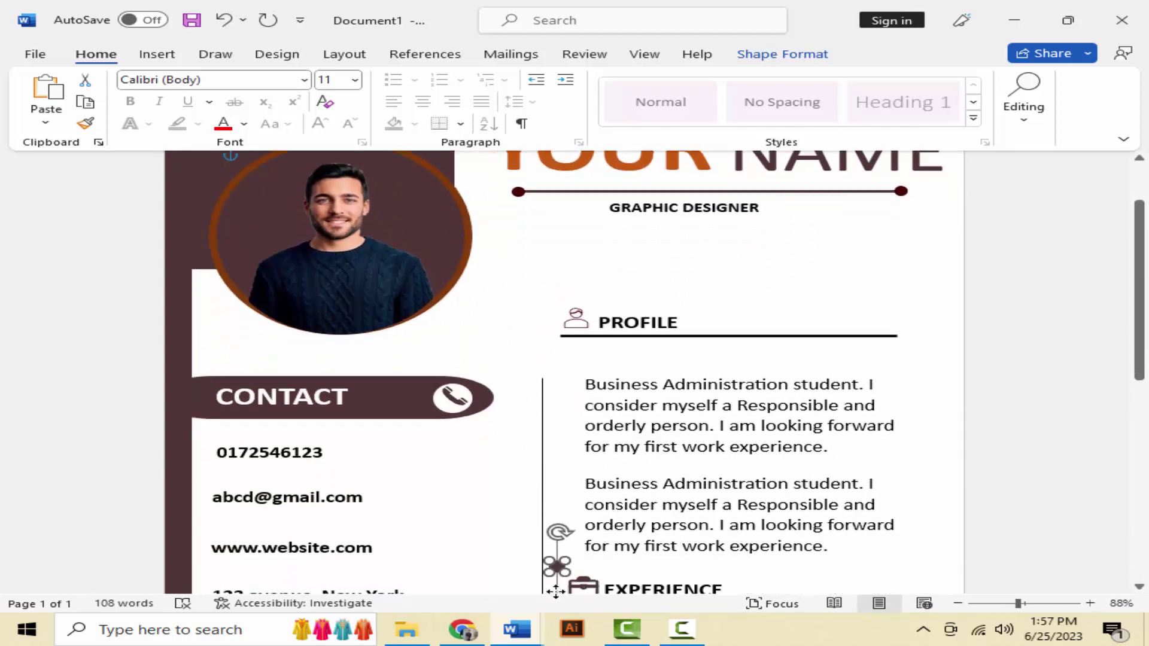
scroll(556, 592, down, 1)
scroll(555, 592, down, 1)
scroll(556, 593, down, 1)
scroll(556, 593, down, 1)
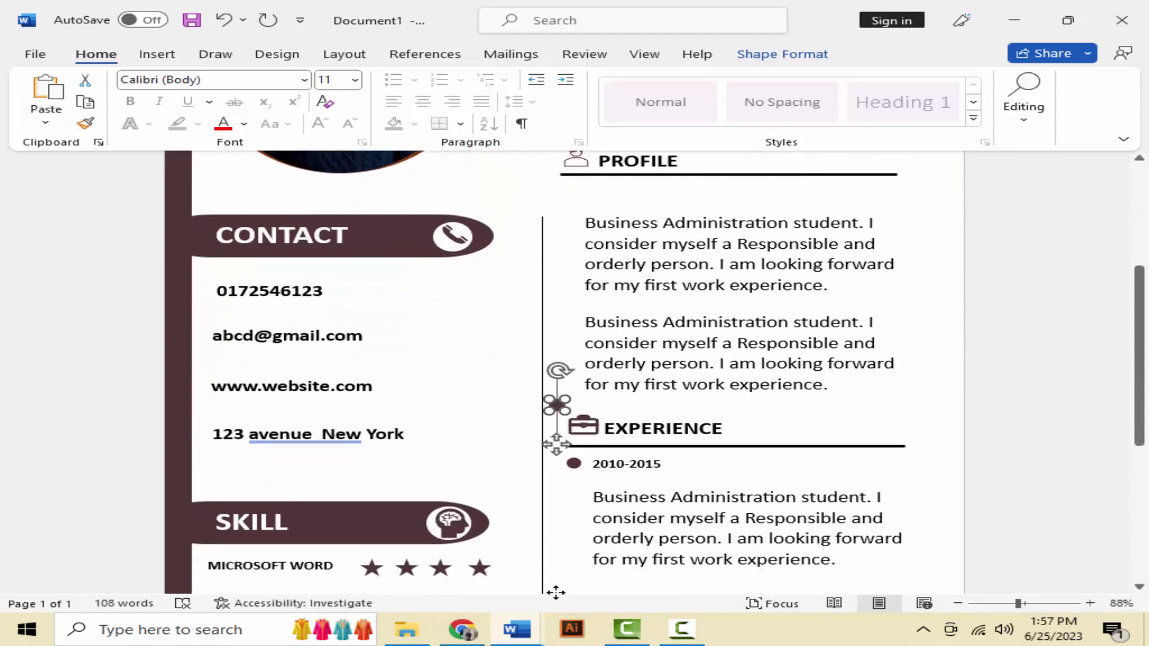
mouse_move(556, 592)
mouse_down()
mouse_move(607, 557)
mouse_move(588, 555)
mouse_up()
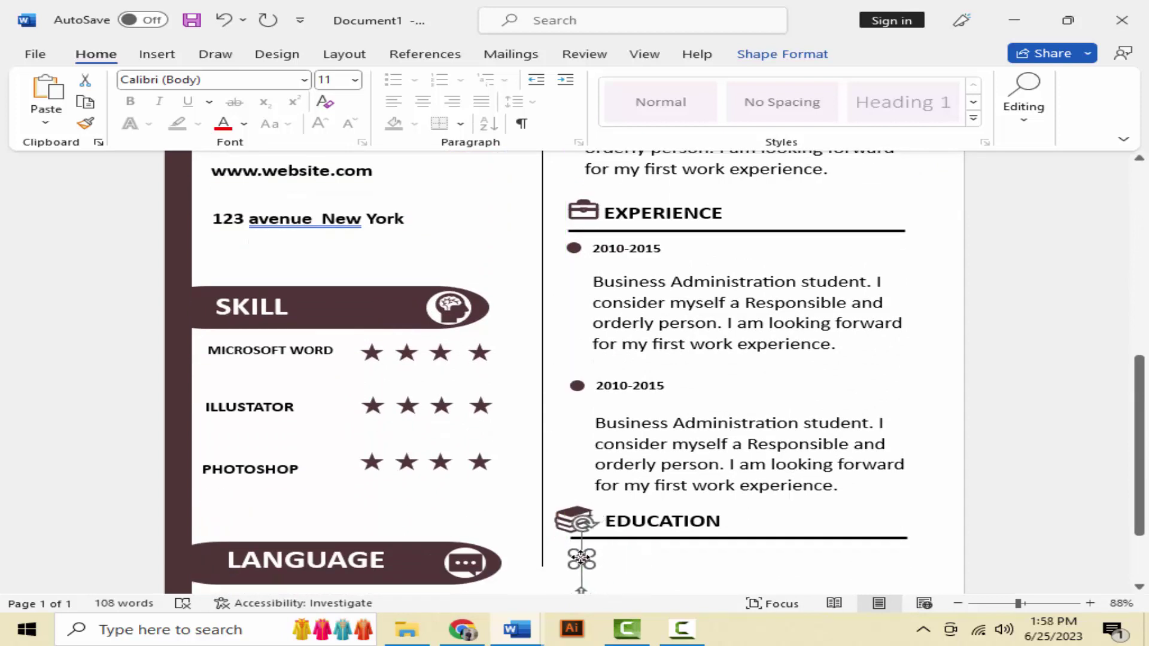
scroll(586, 551, down, 3)
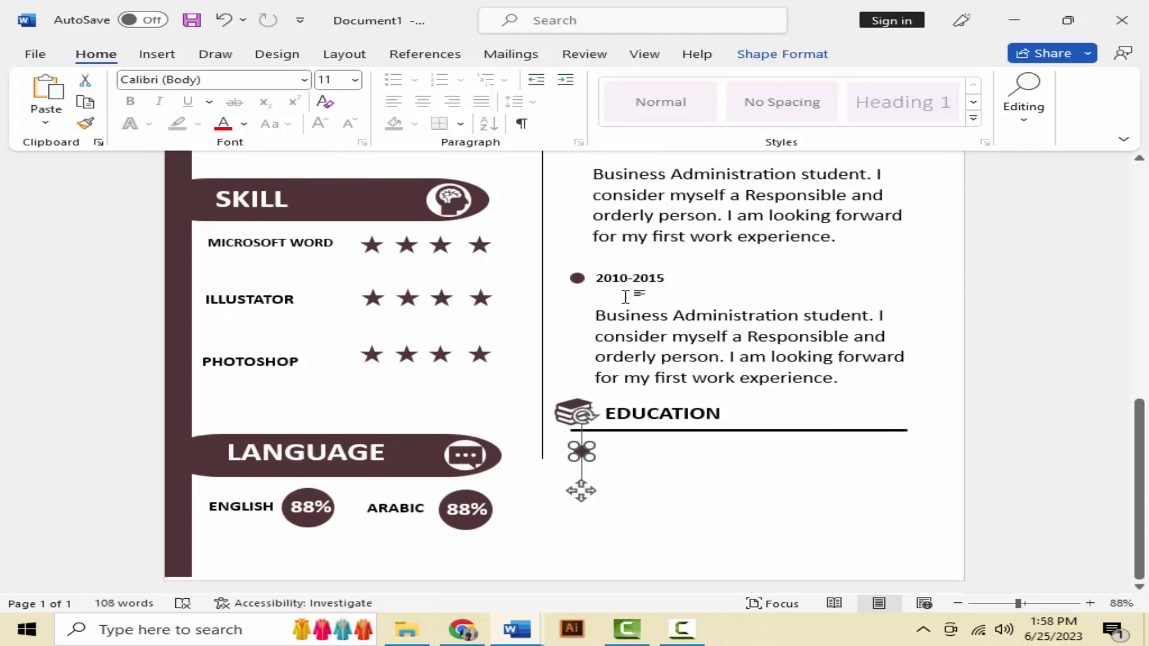
Copy the 2010-2015 date text box and place it beside the new bullet under EDUCATION.
click(618, 273)
scroll(612, 266, down, 3)
scroll(730, 319, down, 2)
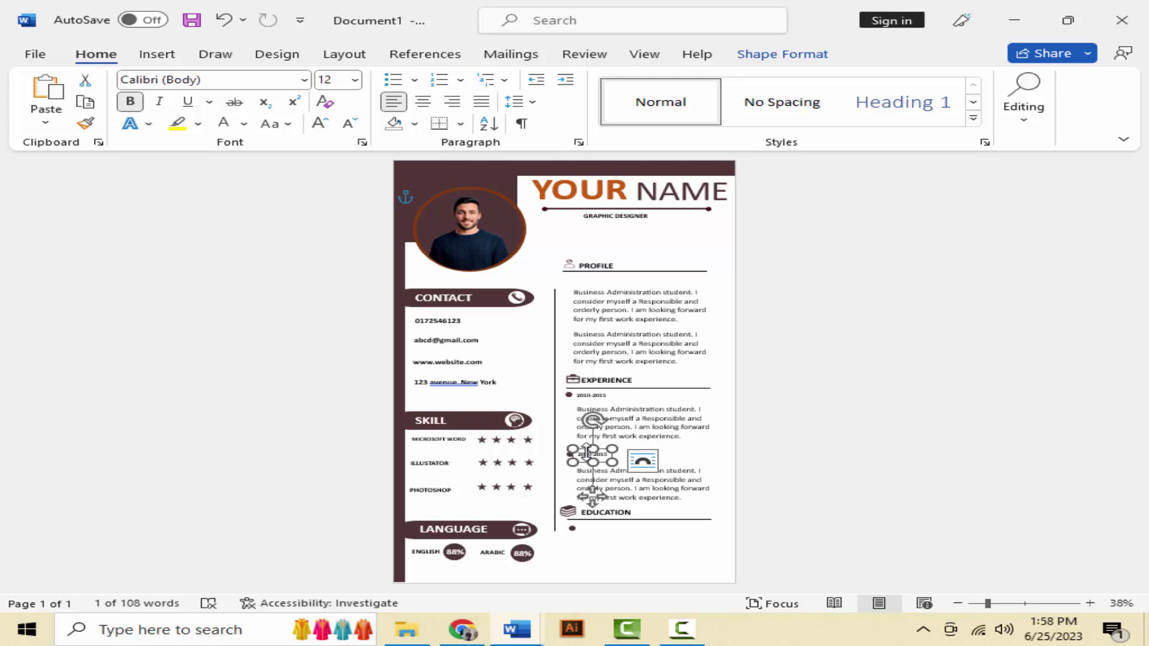
right_click(586, 452)
click(656, 222)
right_click(867, 353)
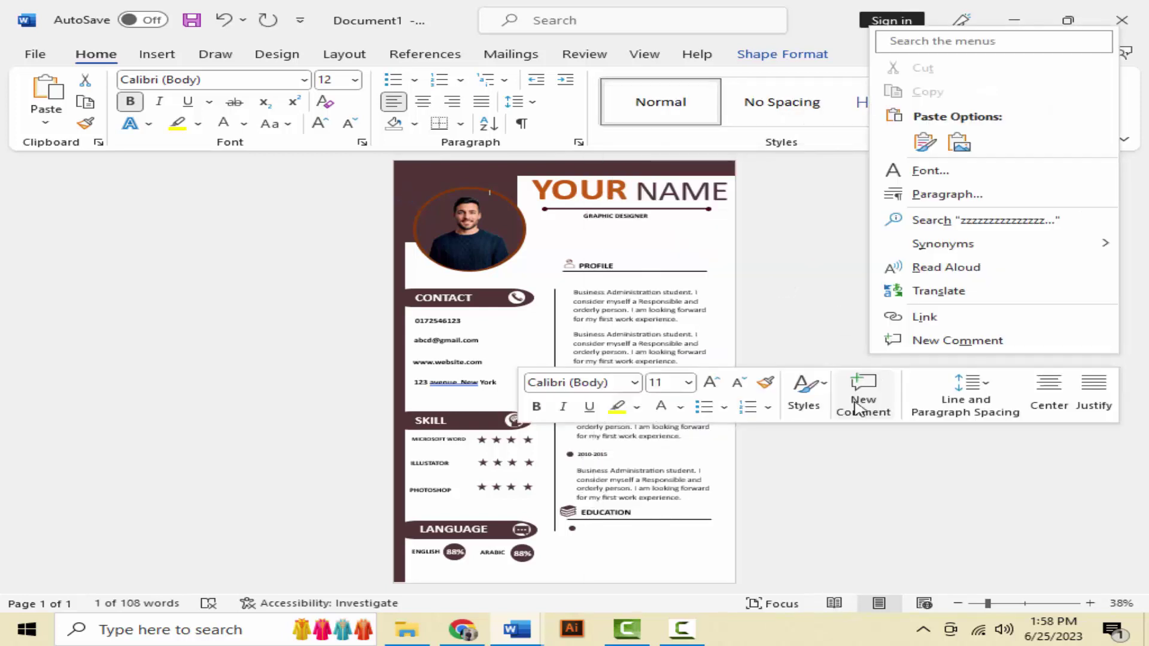
click(925, 142)
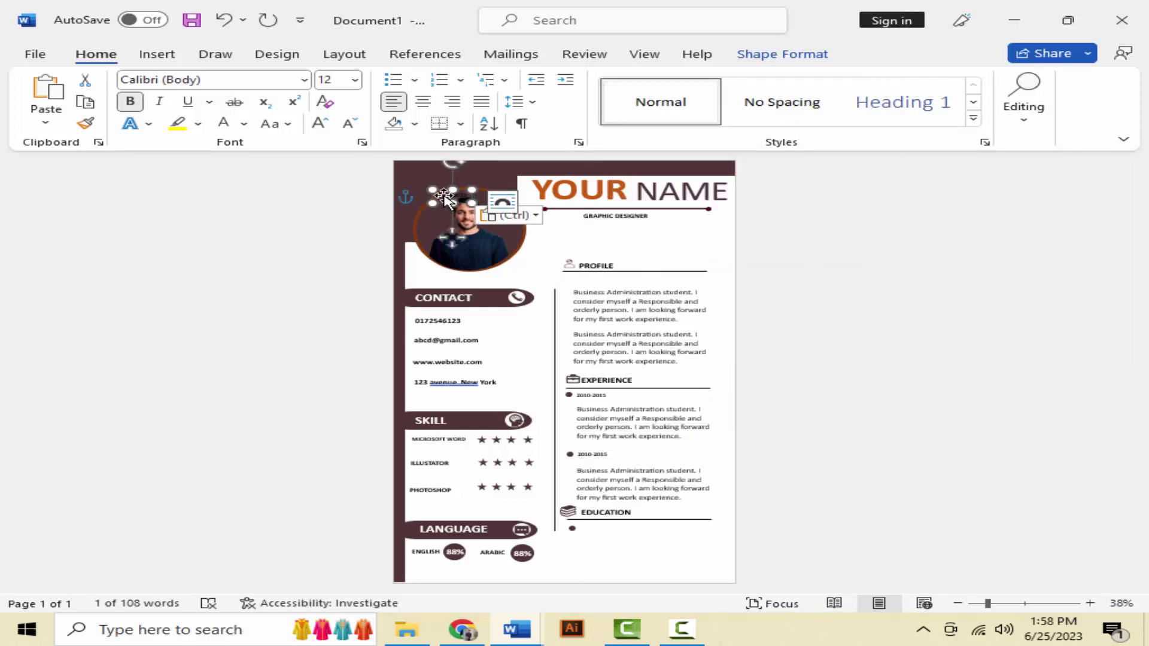
drag(443, 191, 587, 521)
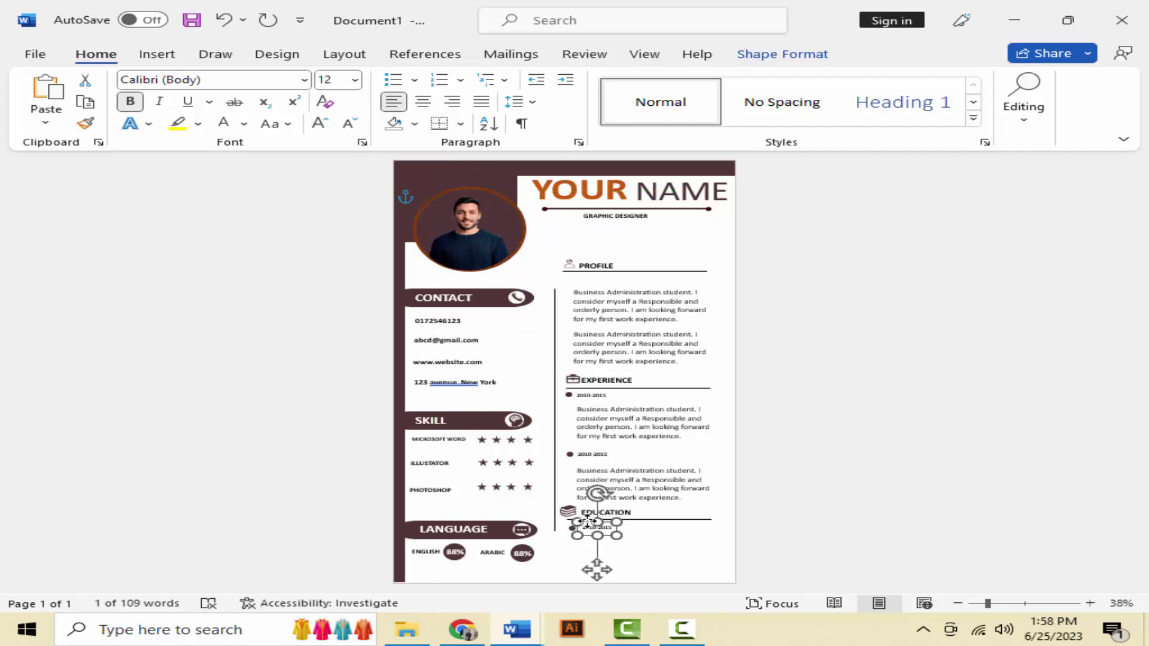
scroll(610, 526, up, 1)
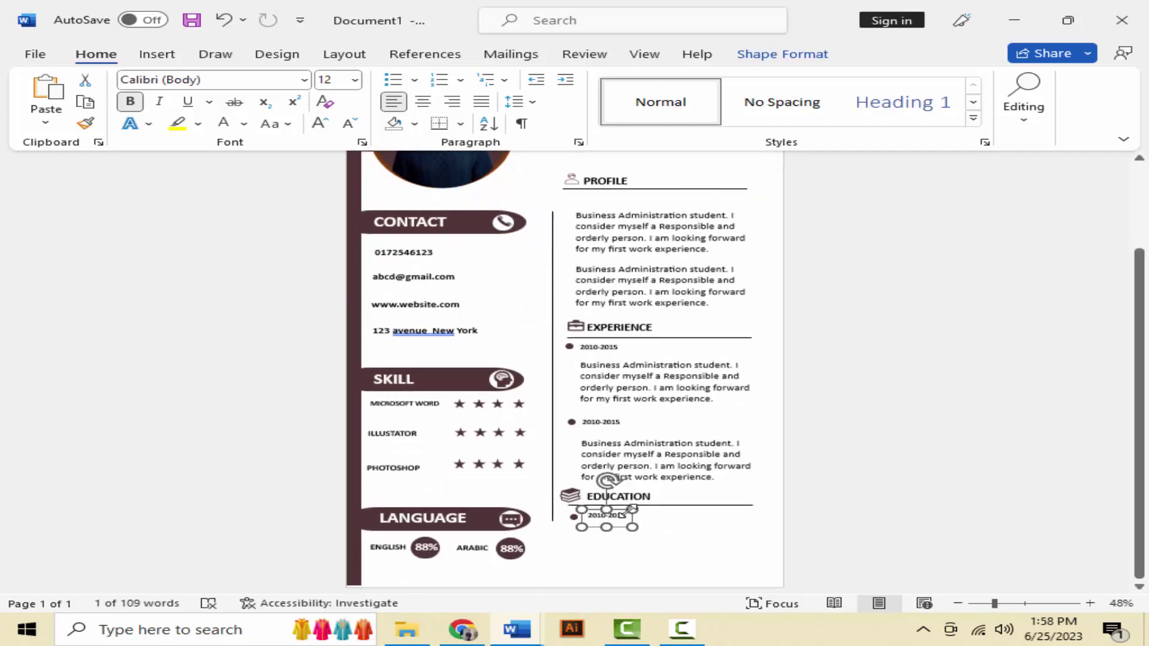
click(856, 486)
scroll(856, 486, down, 2)
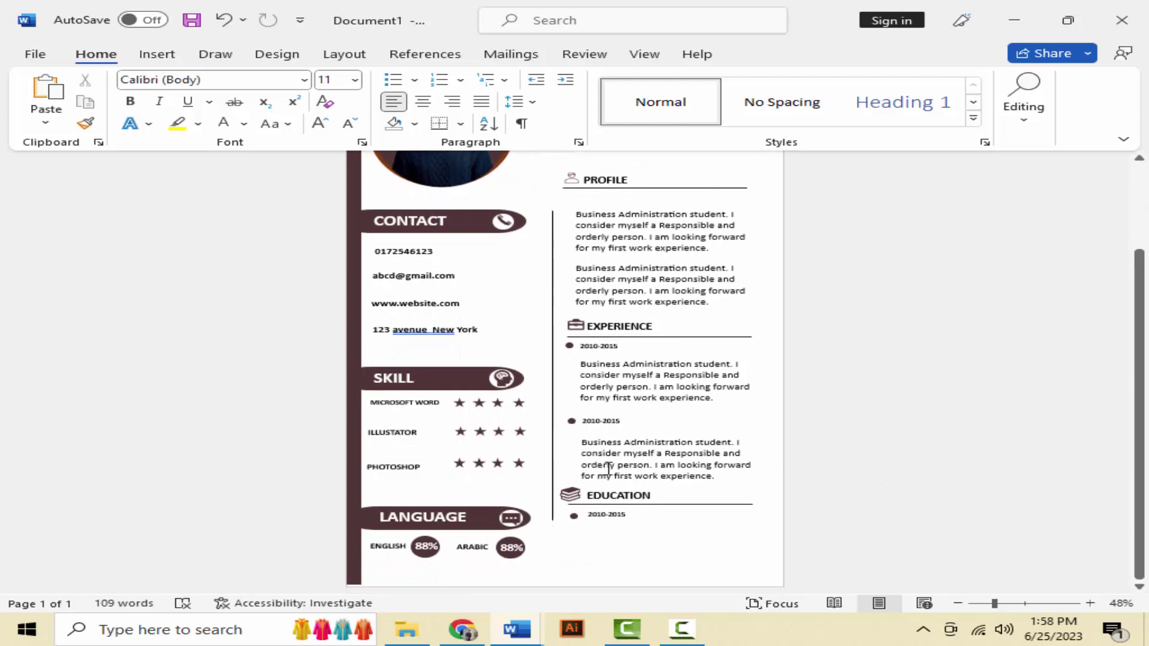
click(616, 446)
Paste a copy of the Experience description paragraph beneath the Education 2010-2015 date.
right_click(626, 440)
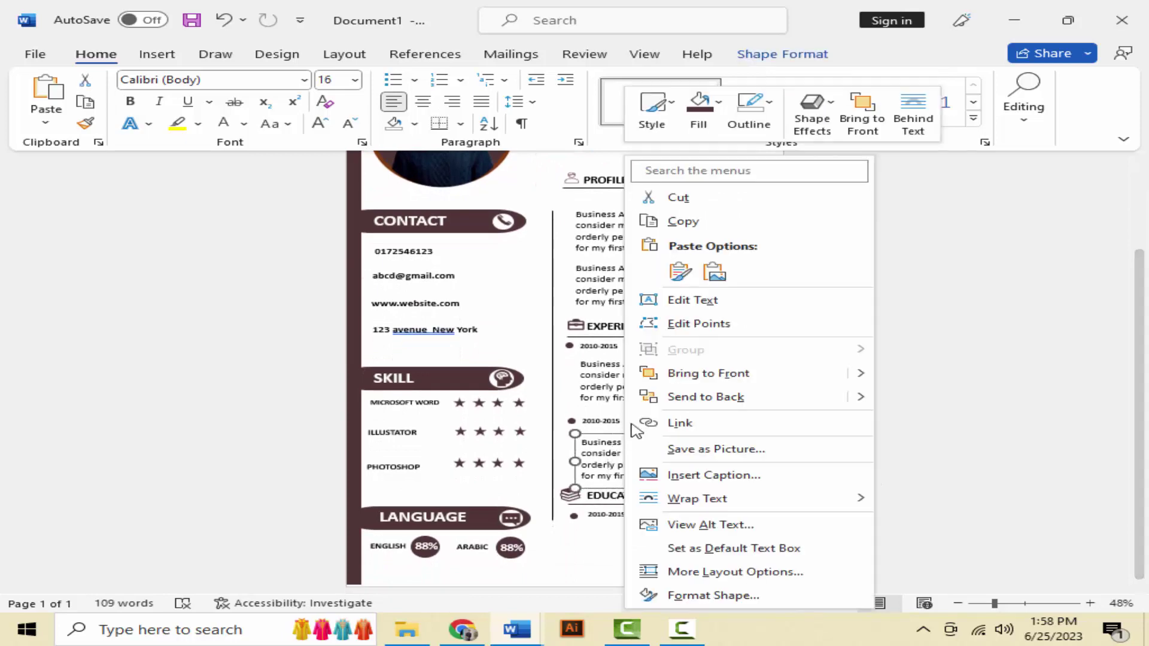
click(688, 227)
right_click(844, 320)
click(900, 396)
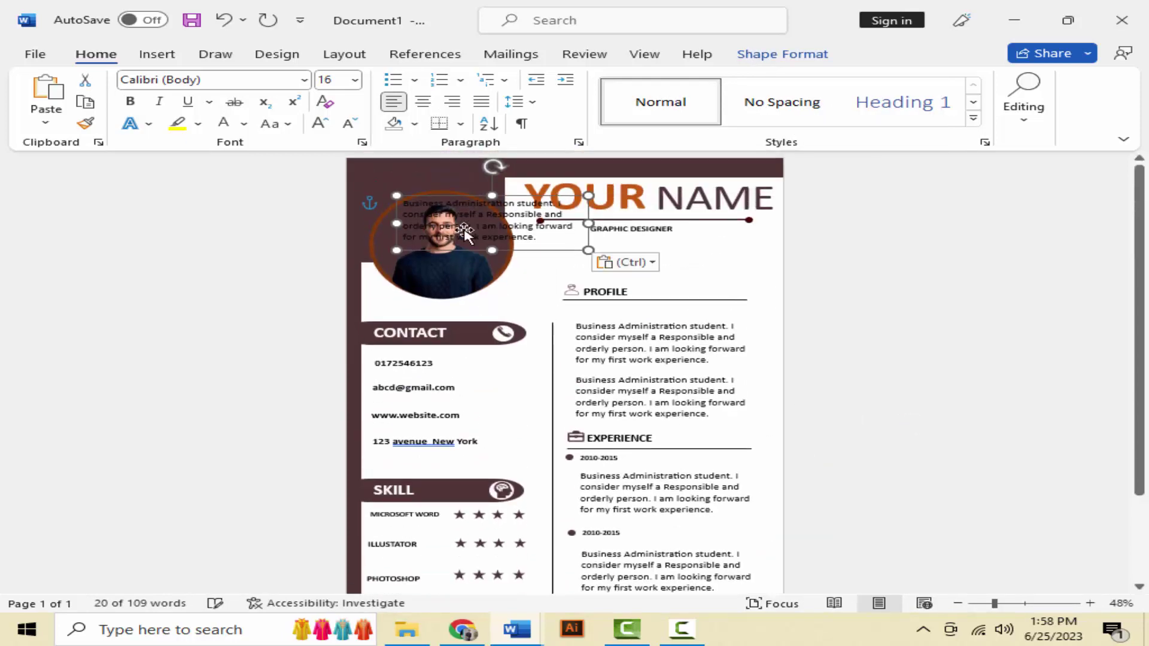
drag(489, 254, 631, 594)
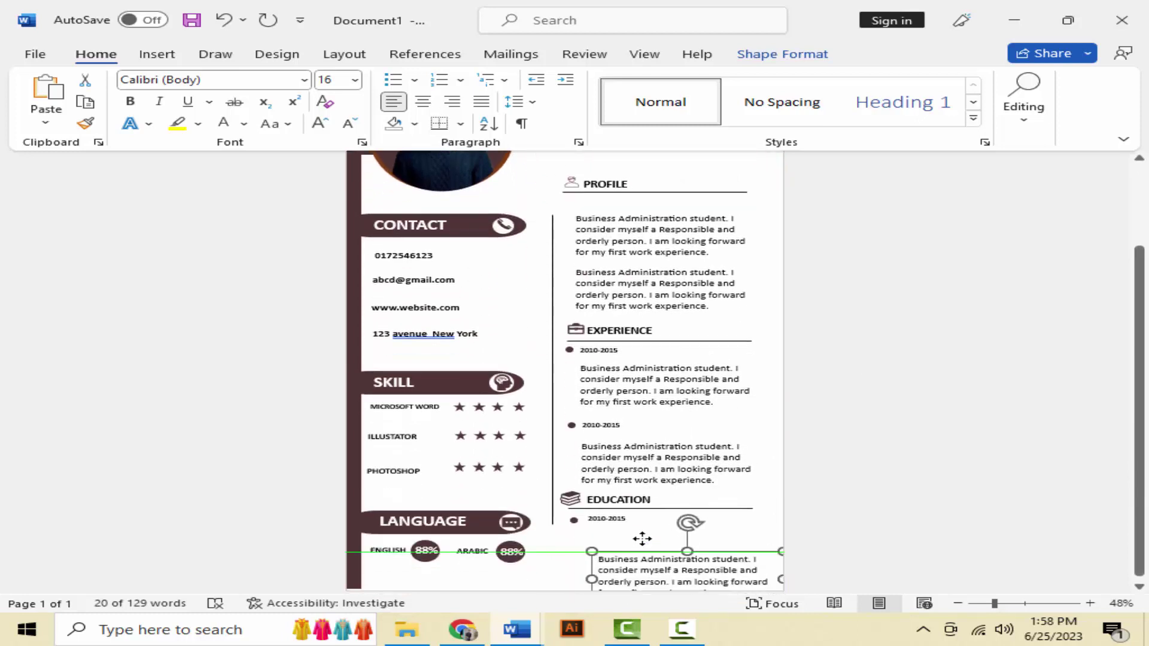
mouse_move(631, 593)
mouse_down()
mouse_move(630, 518)
mouse_move(630, 529)
mouse_up()
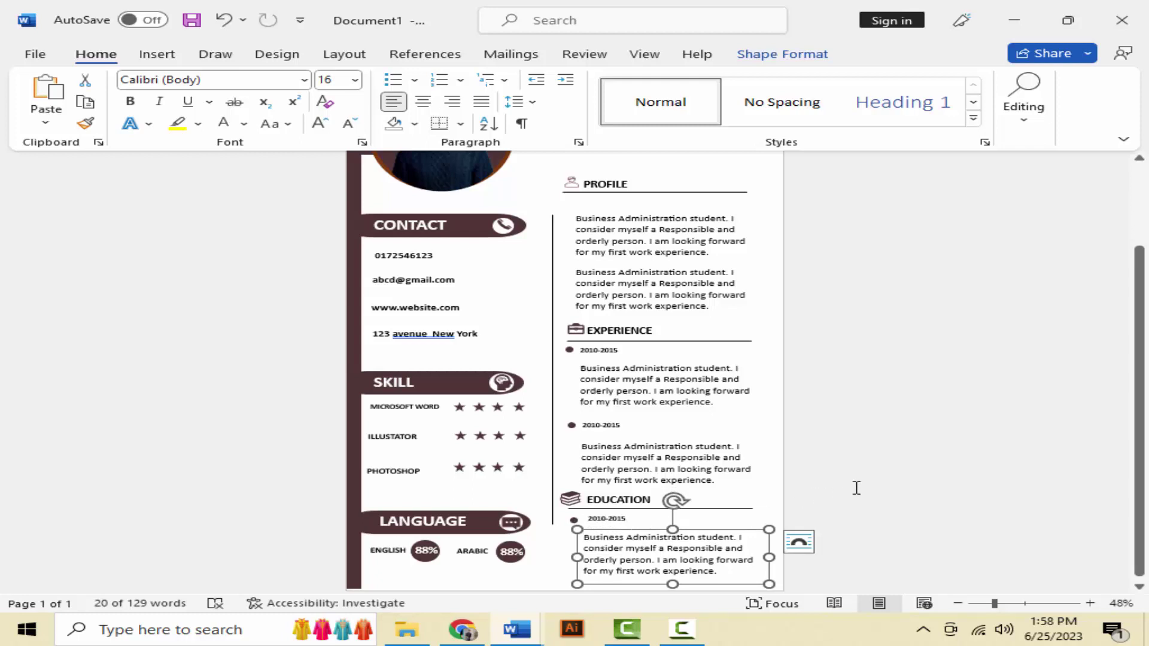
key(Escape)
scroll(599, 535, down, 3)
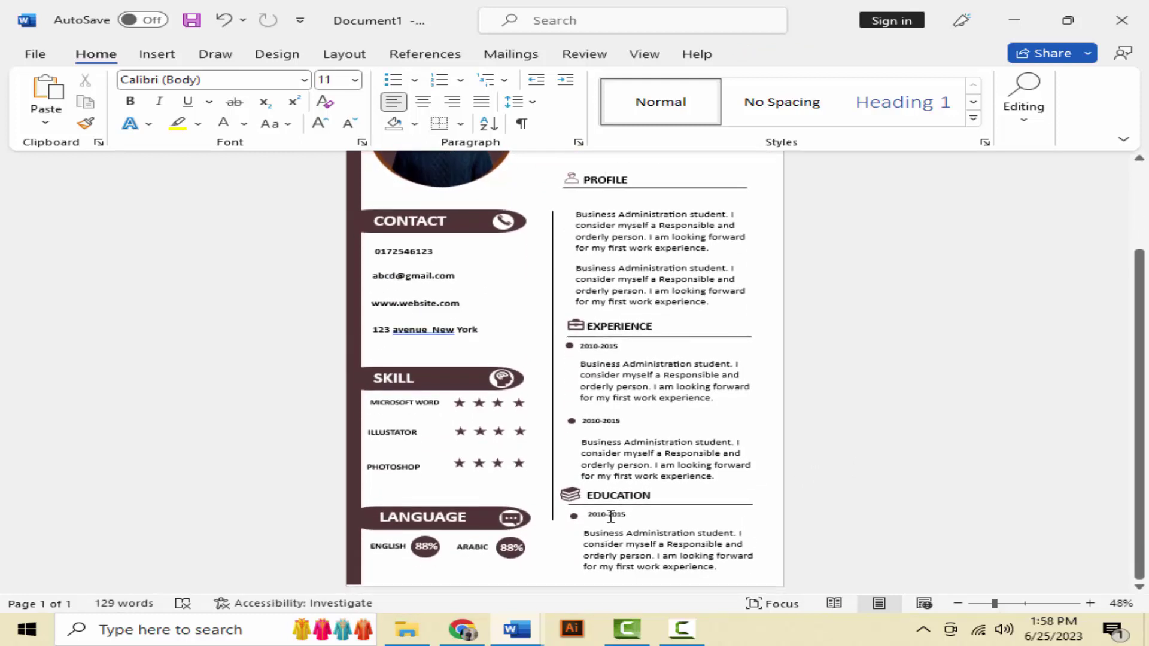
click(609, 515)
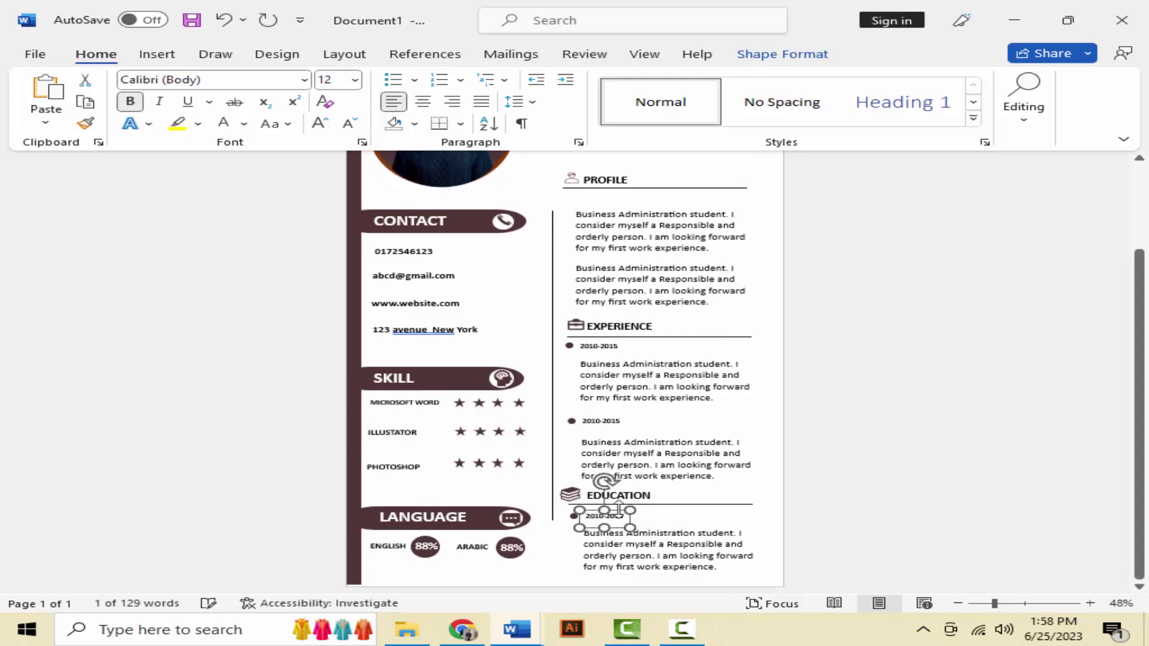
key(Escape)
scroll(860, 479, down, 3)
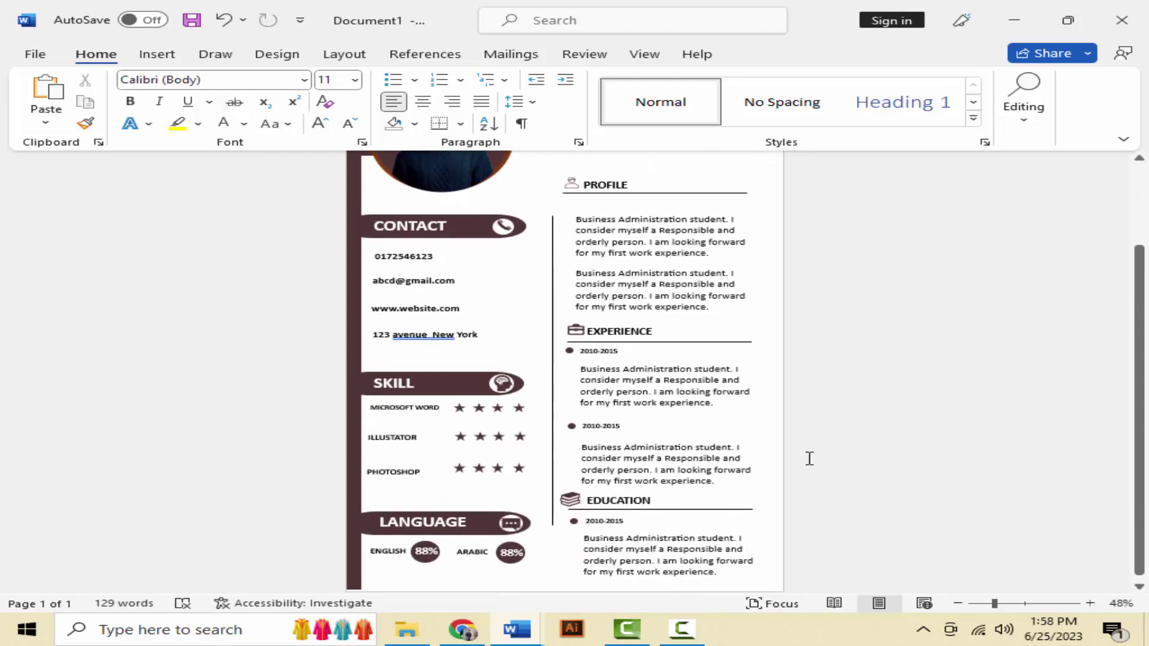